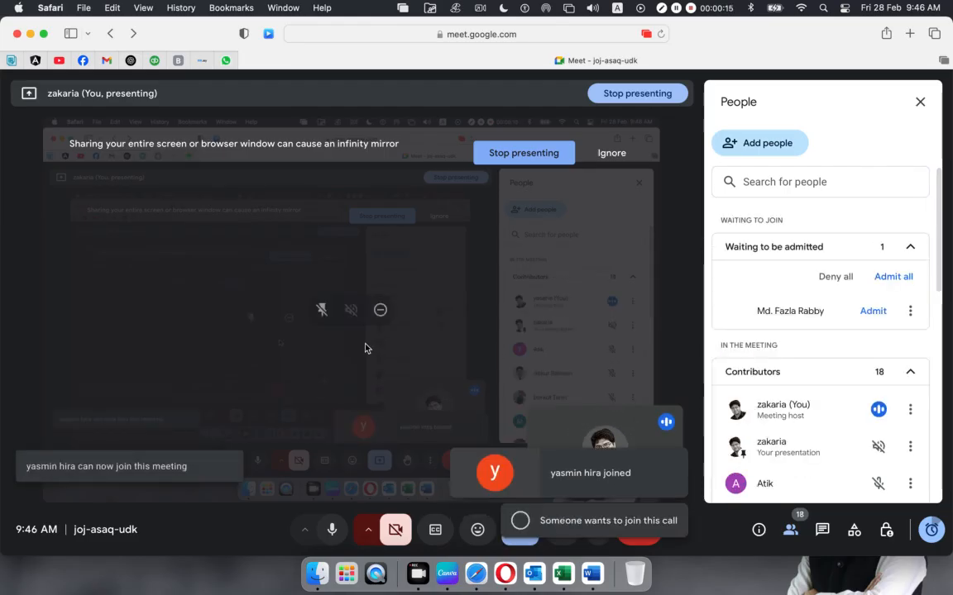
# Admit each of the waiting people into the Google Meet call, one after another
pyautogui.click(873, 311)
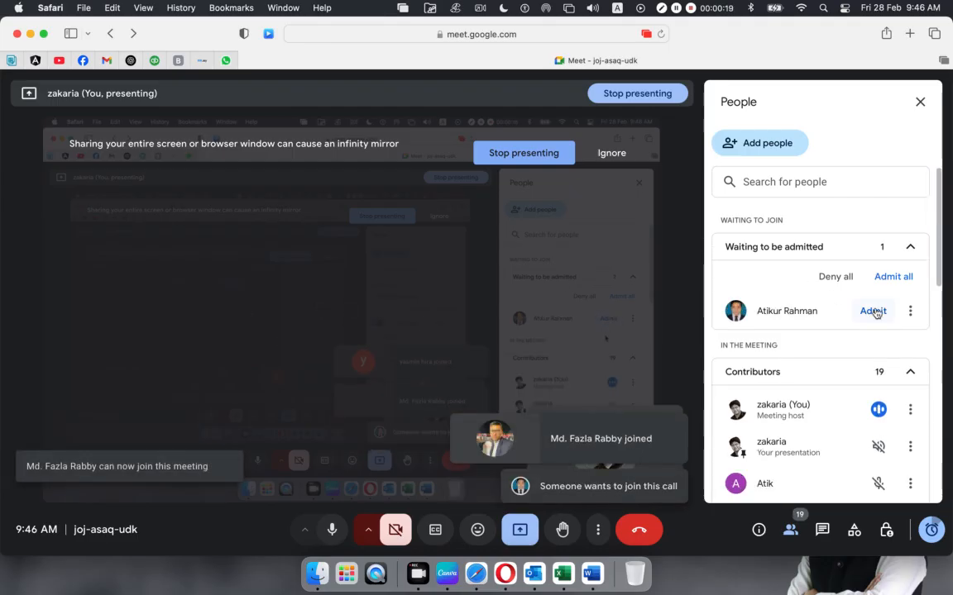
pyautogui.click(873, 311)
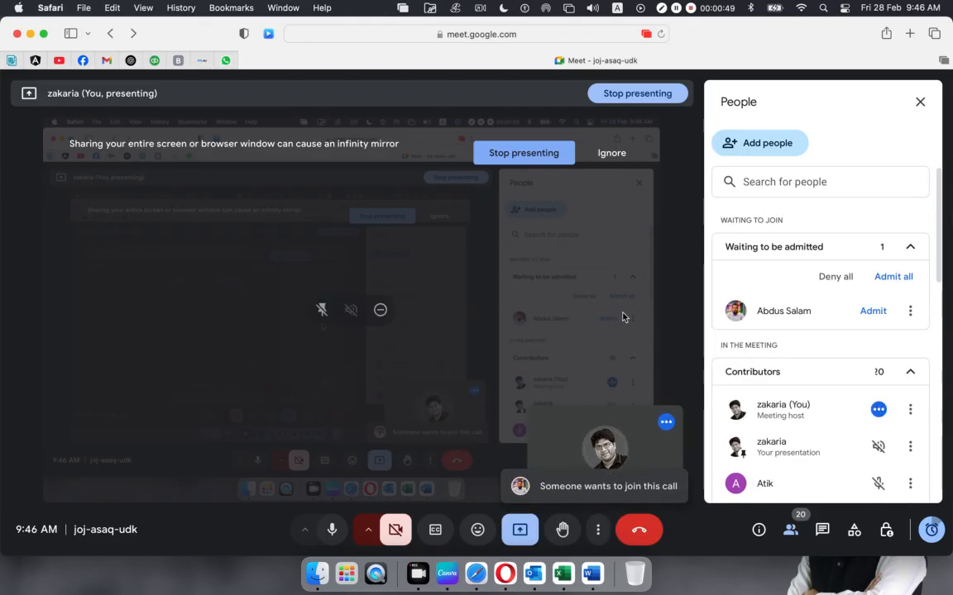
pyautogui.click(873, 311)
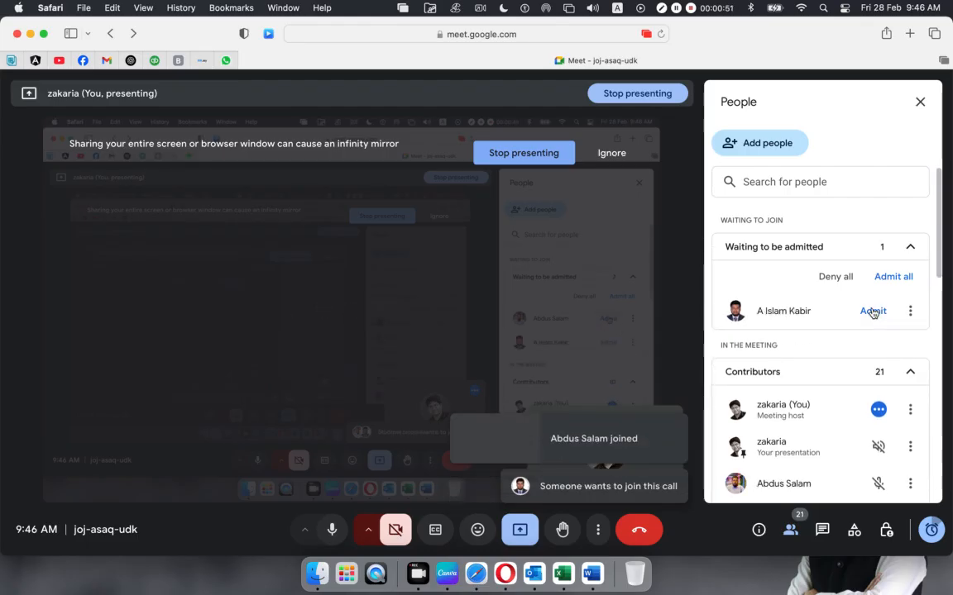
pyautogui.click(873, 311)
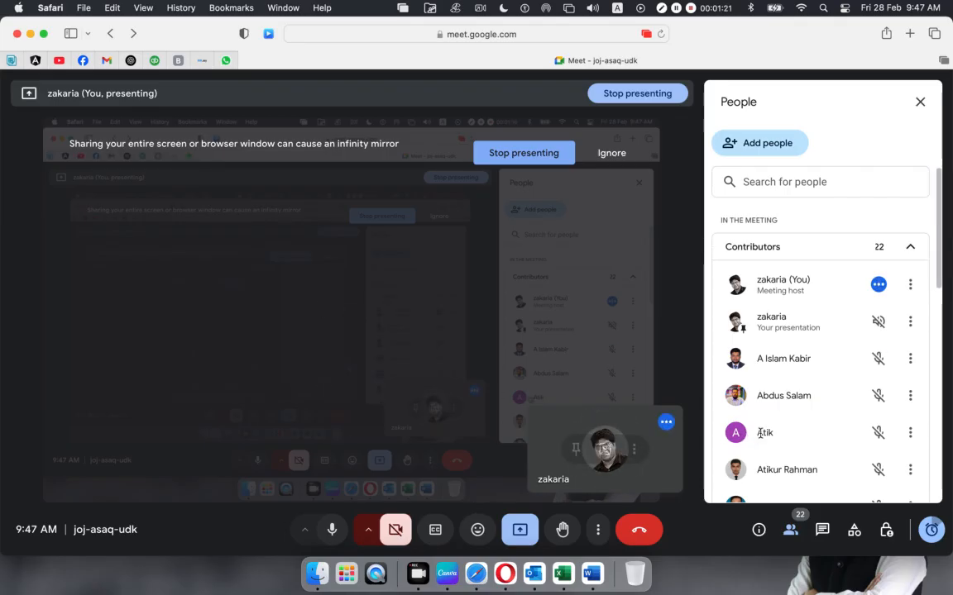
# Scroll the People list and admit the newly waiting participants, bringing contributors to 23
pyautogui.scroll(-3, 760, 433)
pyautogui.scroll(-10, 760, 432)
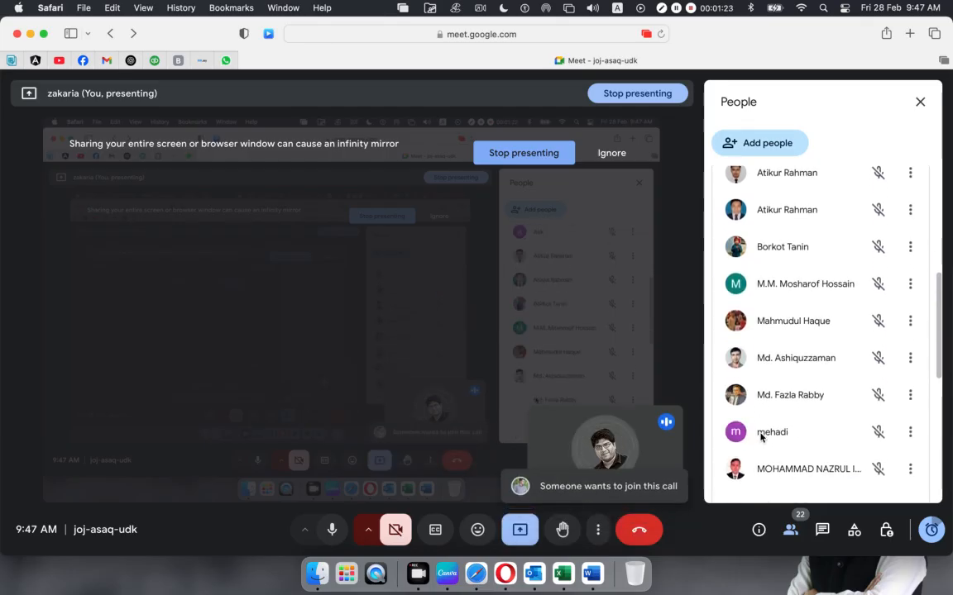
pyautogui.scroll(-1, 760, 436)
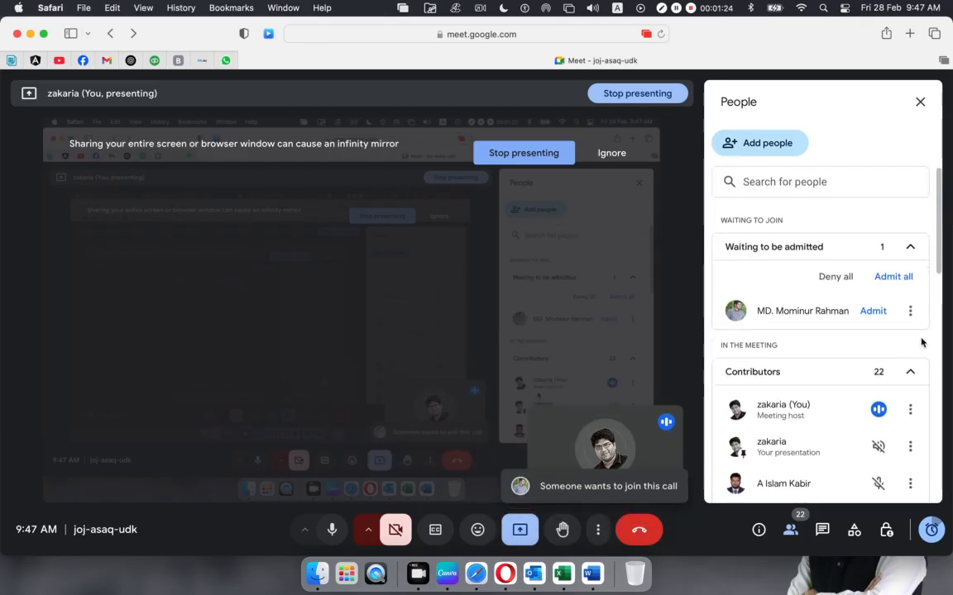
pyautogui.click(870, 312)
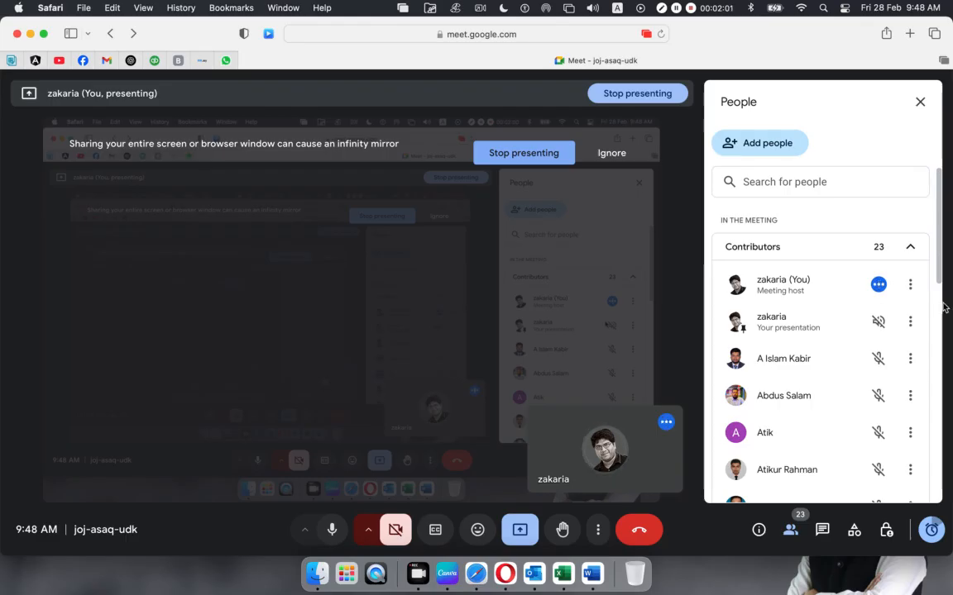
pyautogui.scroll(-5, 834, 361)
pyautogui.scroll(-3, 833, 361)
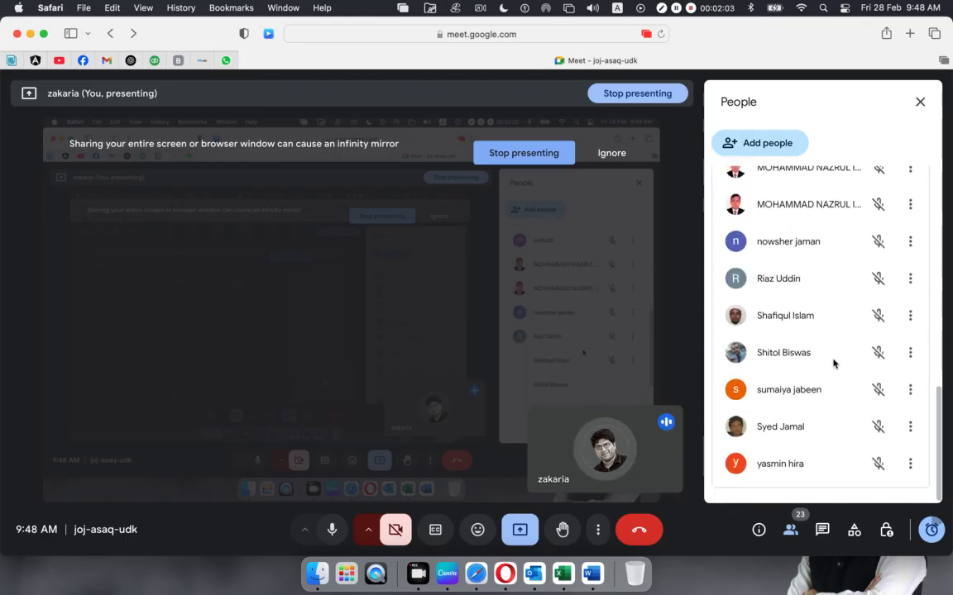
pyautogui.scroll(10, 834, 362)
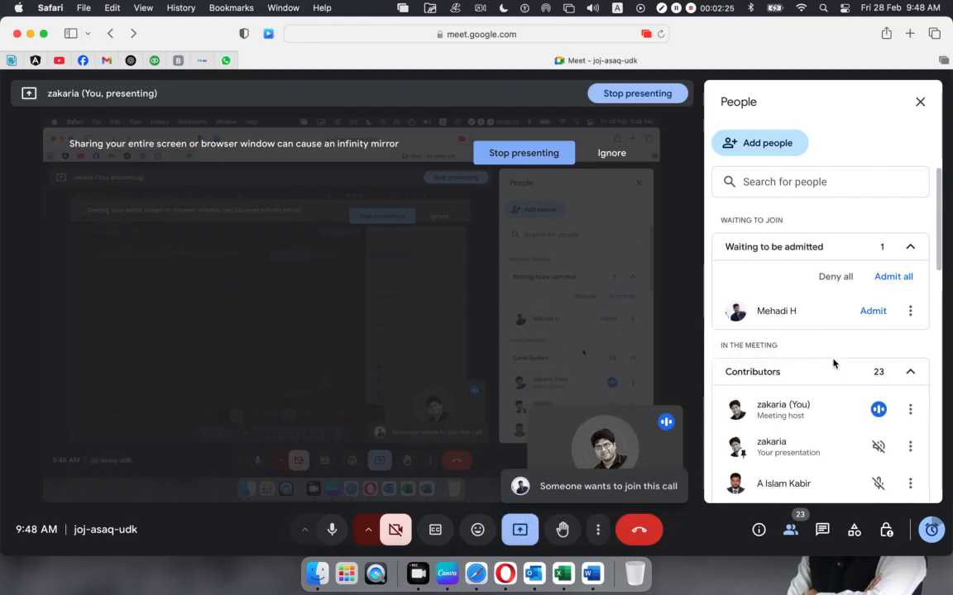
pyautogui.click(873, 311)
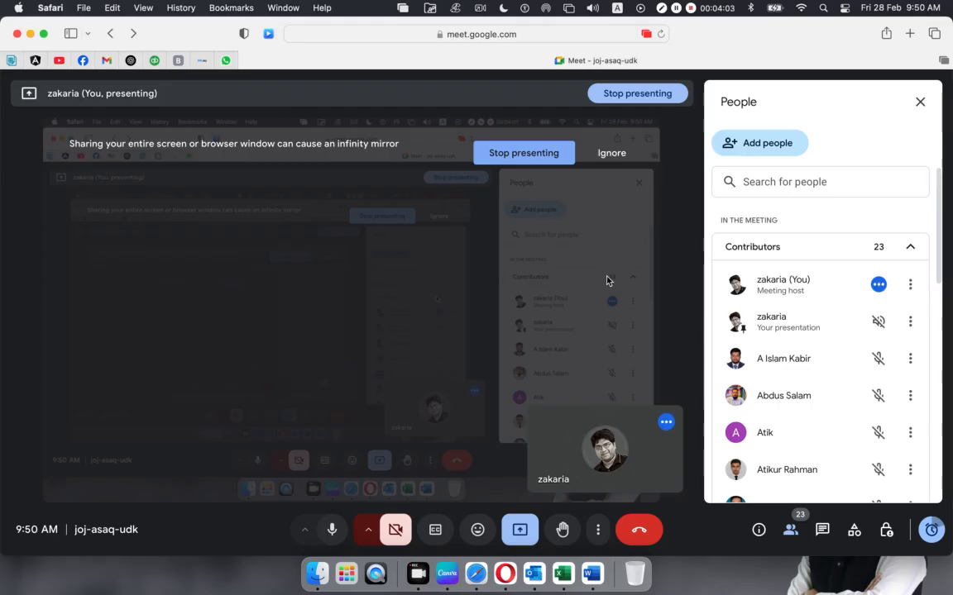
# Review the attendee list, then switch to the QuickBooks Online company dashboard
pyautogui.moveTo(394, 338)
pyautogui.scroll(-10, 792, 372)
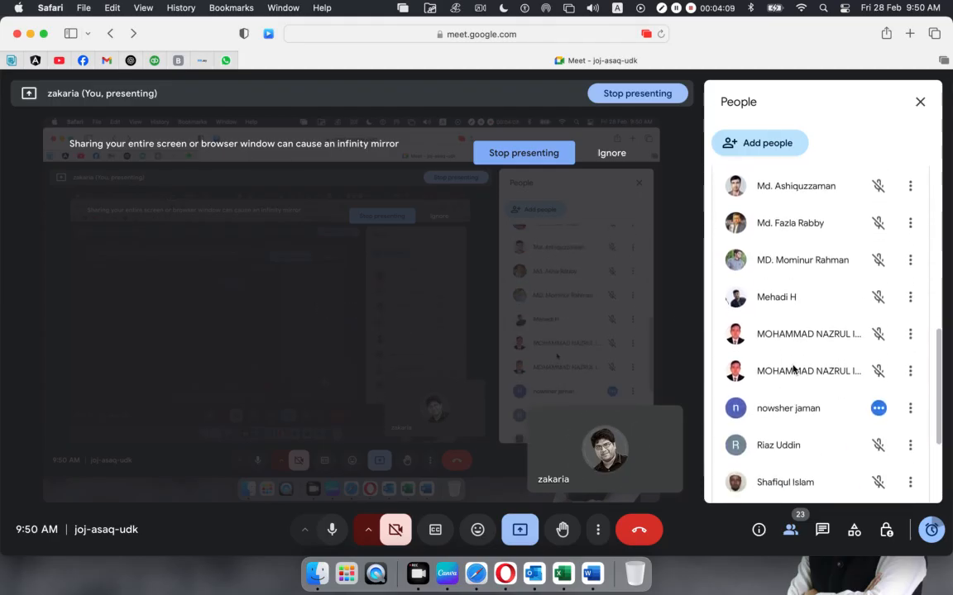
pyautogui.scroll(-5, 791, 370)
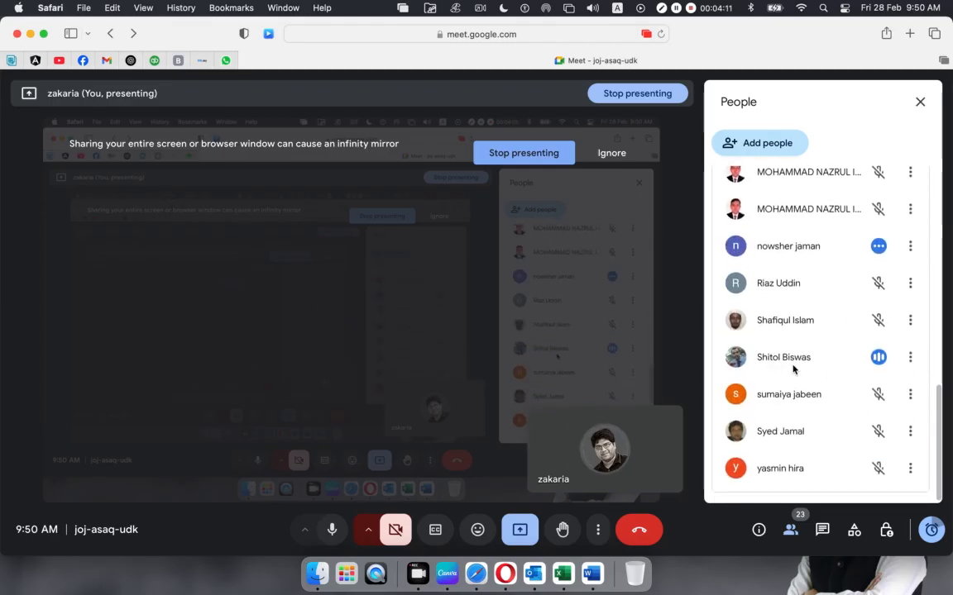
pyautogui.scroll(15, 793, 368)
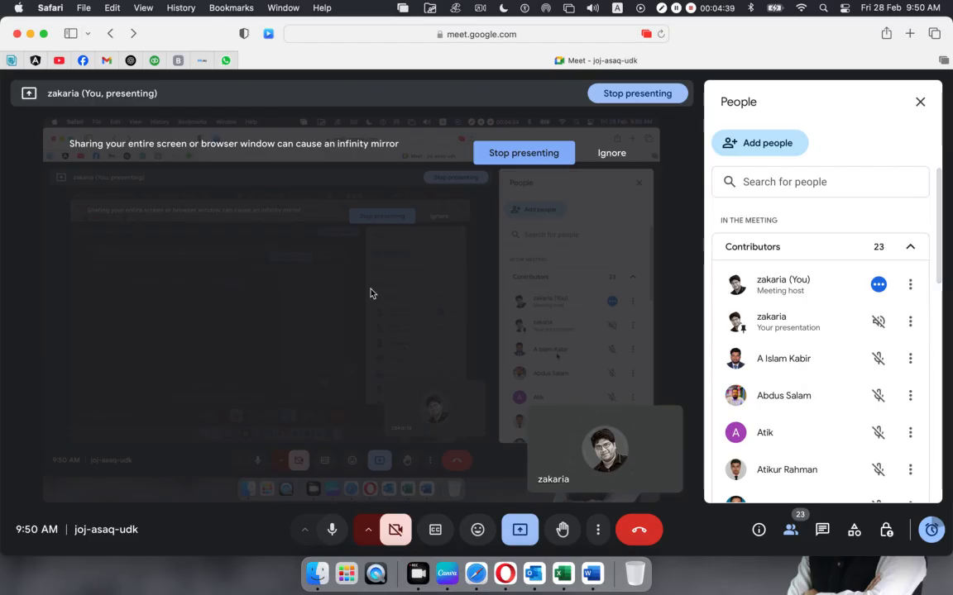
pyautogui.click(155, 61)
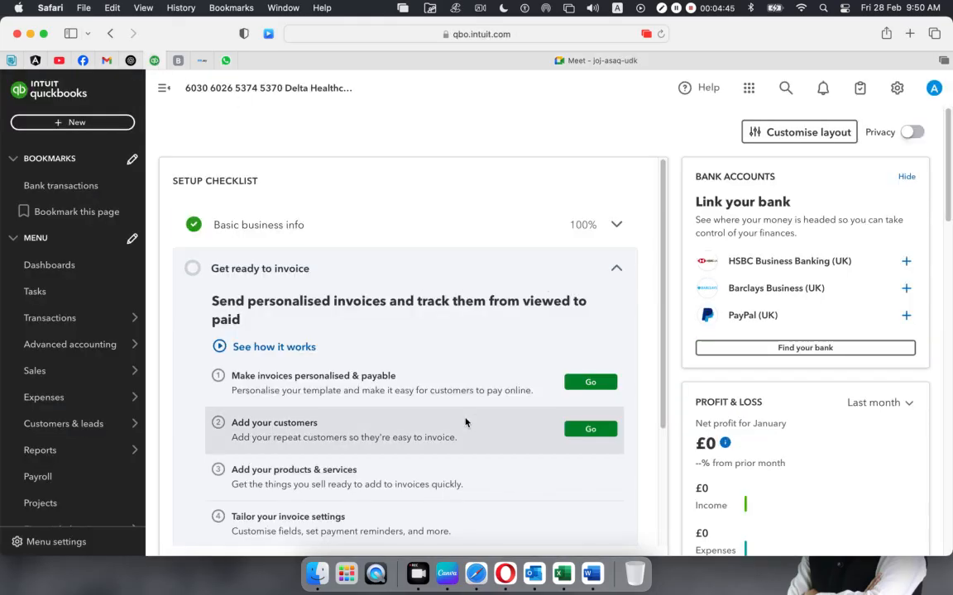
# Minimize the browser showing the QuickBooks dashboard to reveal the desktop
pyautogui.scroll(1, 267, 143)
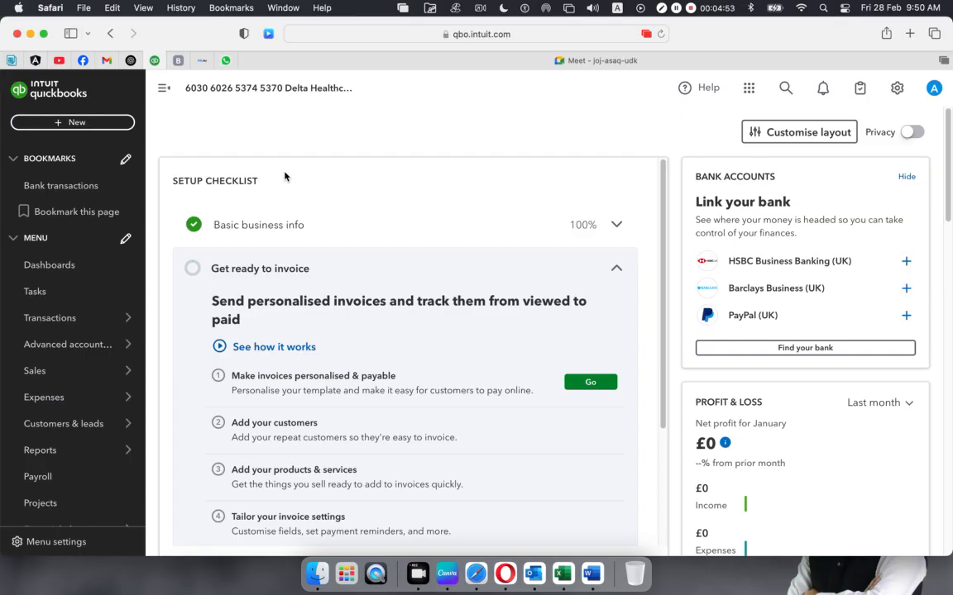
pyautogui.click(30, 34)
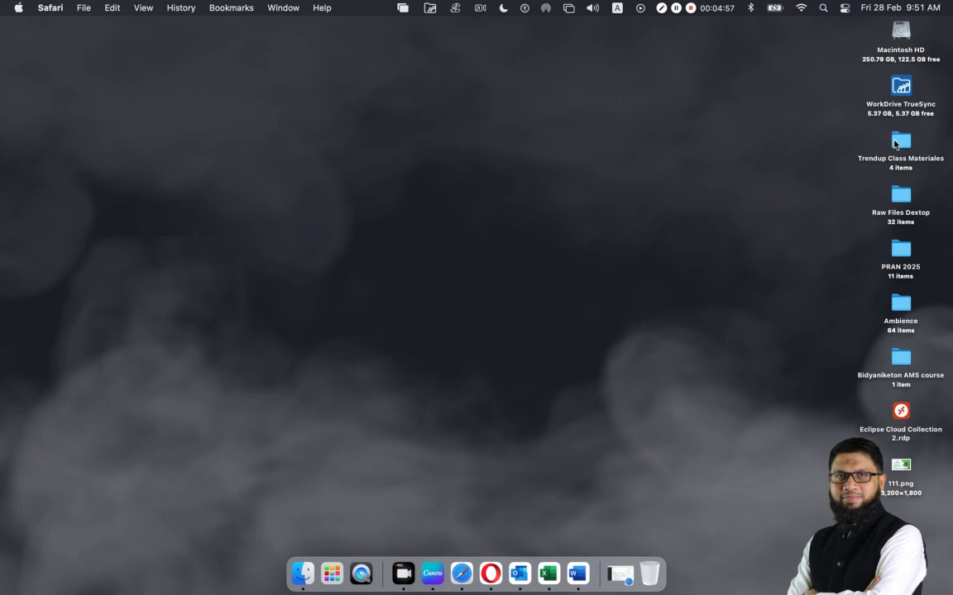
# Browse to QB > Class 01 QB-01 > Assignment Doc and select Delta Healthcare.docx
pyautogui.doubleClick(900, 142)
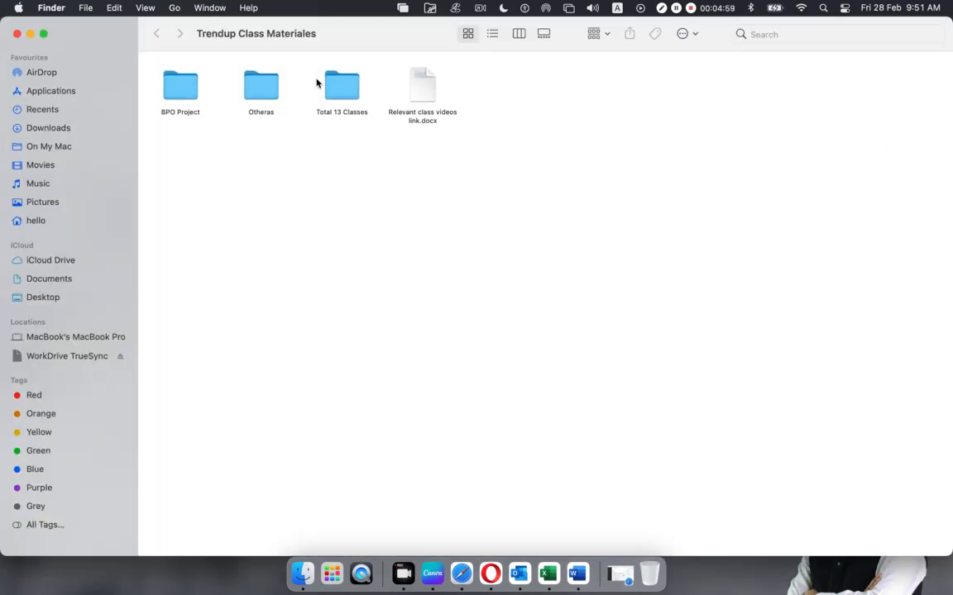
pyautogui.doubleClick(335, 84)
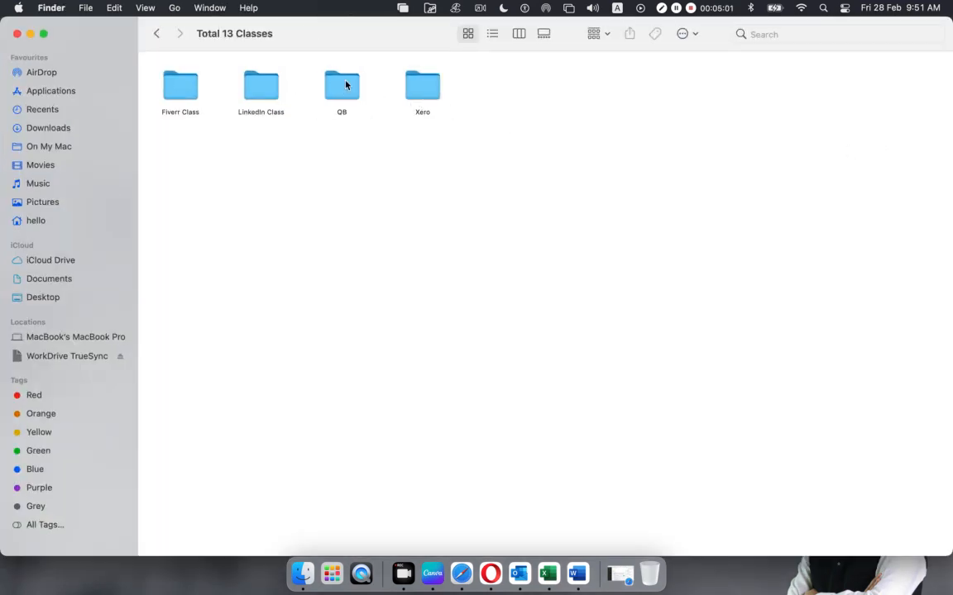
pyautogui.doubleClick(346, 85)
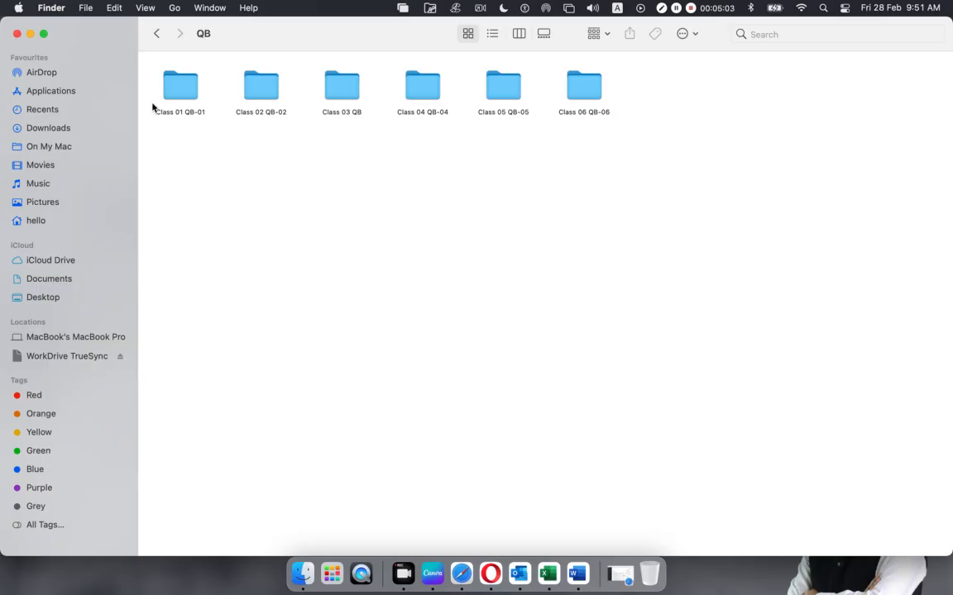
pyautogui.doubleClick(175, 79)
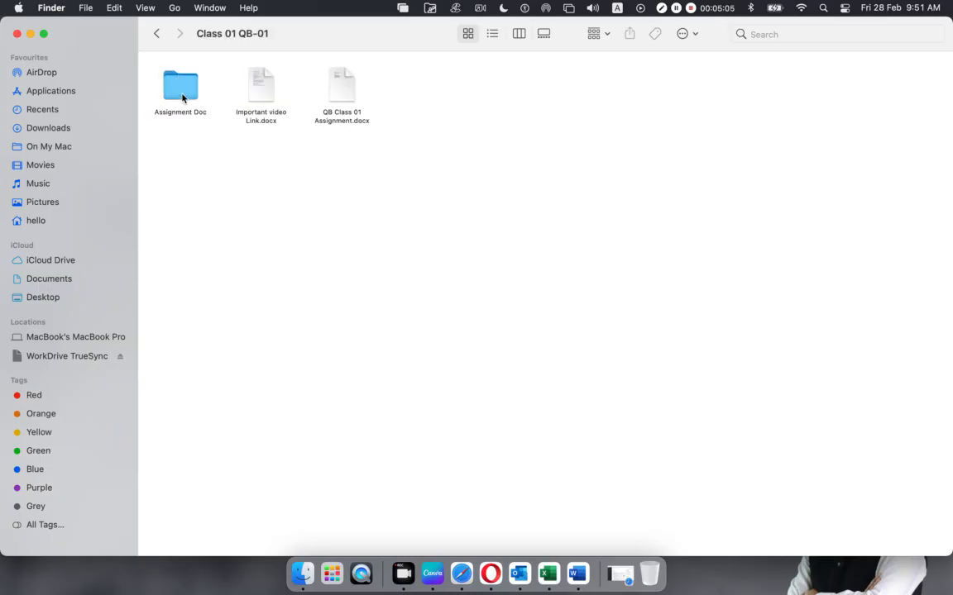
pyautogui.doubleClick(181, 86)
pyautogui.click(182, 91)
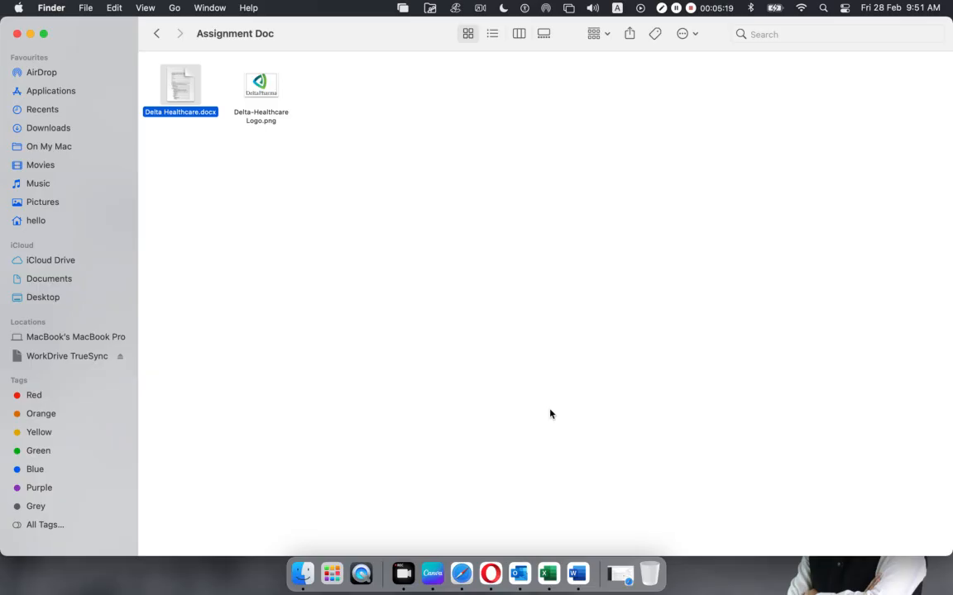
pyautogui.click(581, 570)
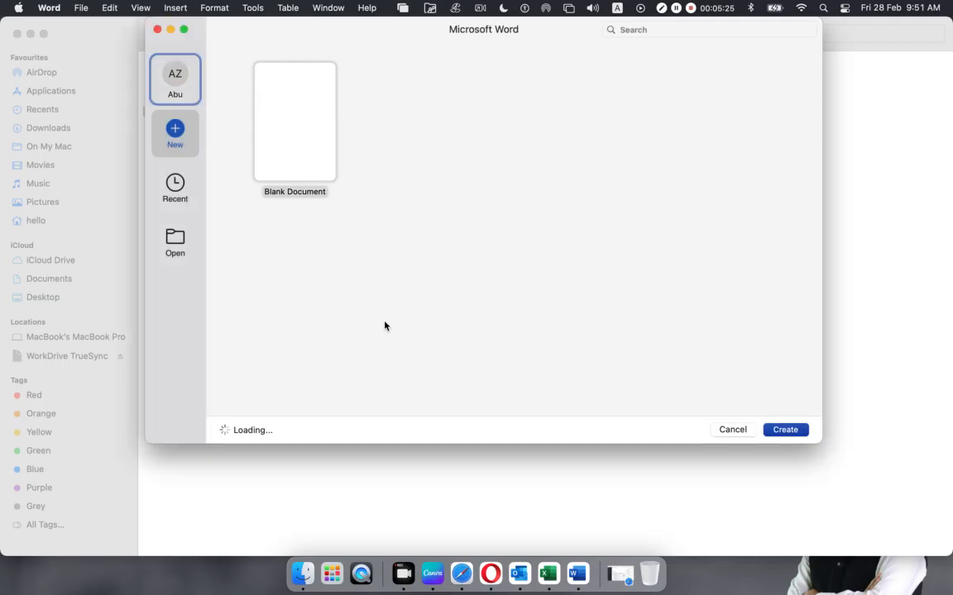
# Open Delta Healthcare.docx in Microsoft Word, then minimize Word and Finder to show the desktop
pyautogui.click(732, 430)
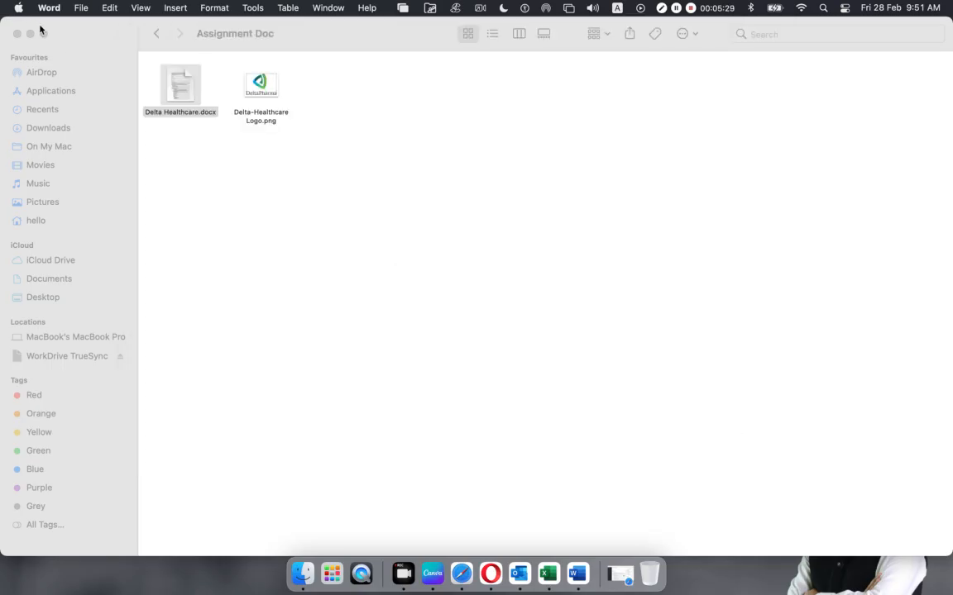
pyautogui.rightClick(183, 90)
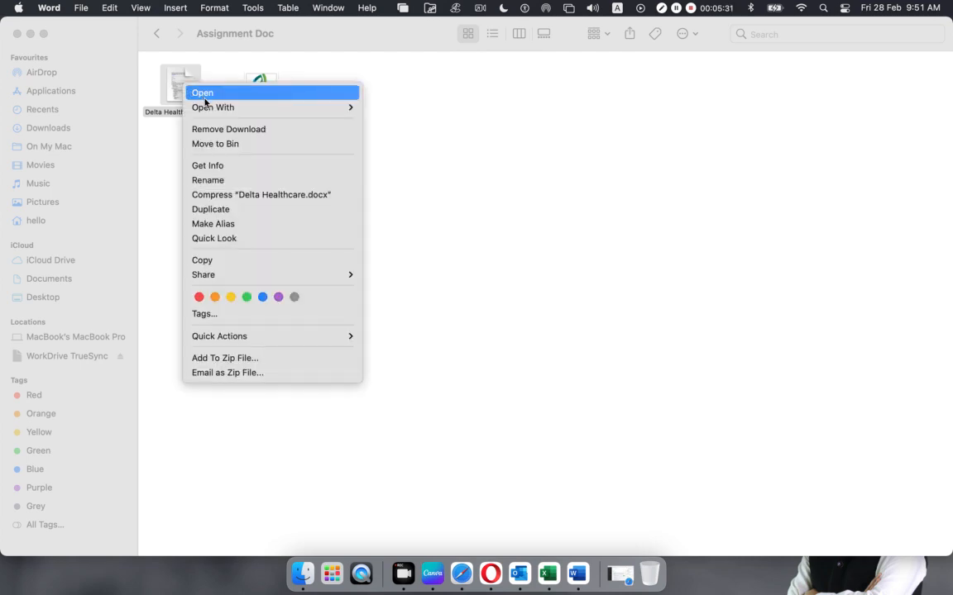
pyautogui.moveTo(228, 108)
pyautogui.click(397, 108)
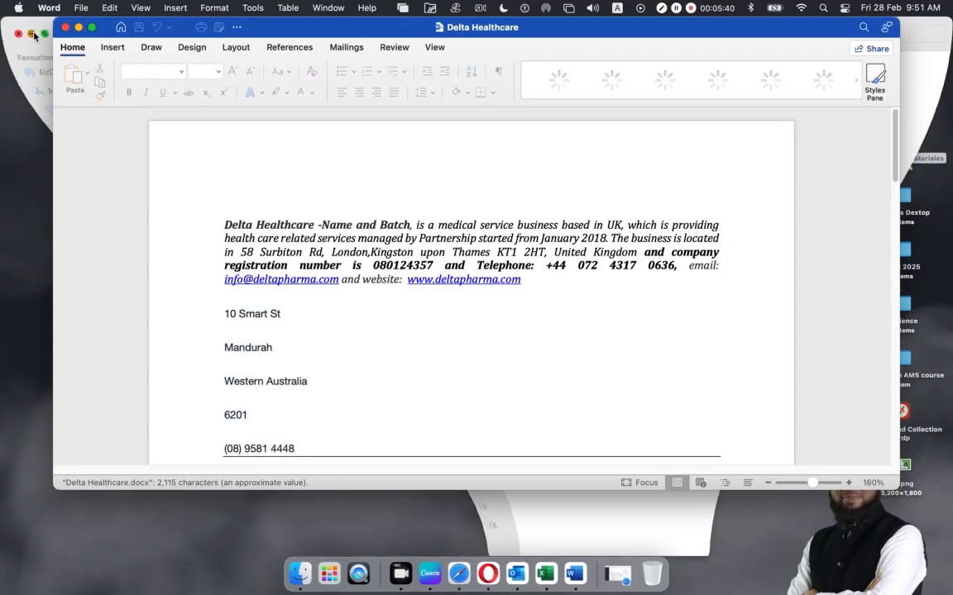
pyautogui.click(33, 34)
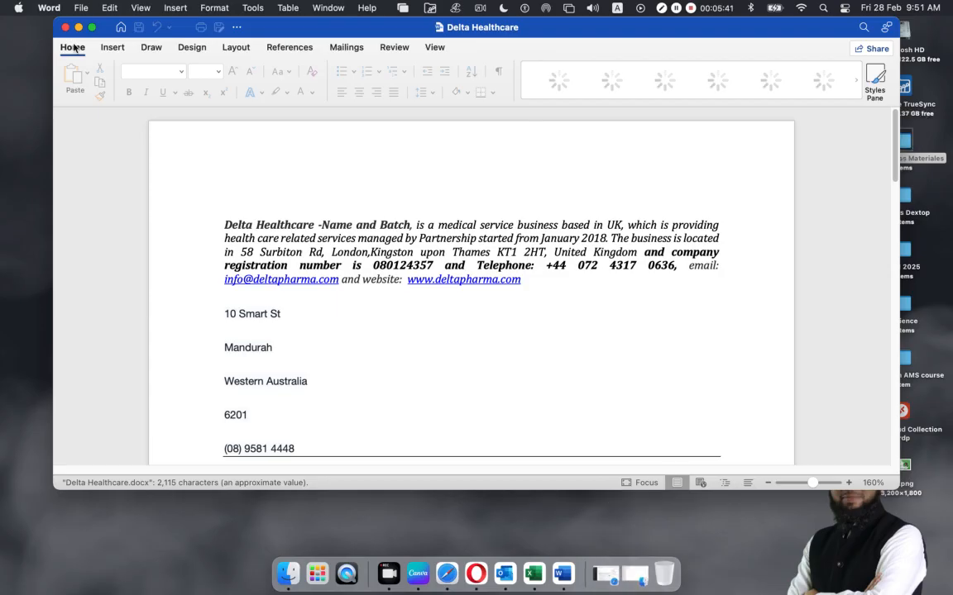
pyautogui.click(79, 29)
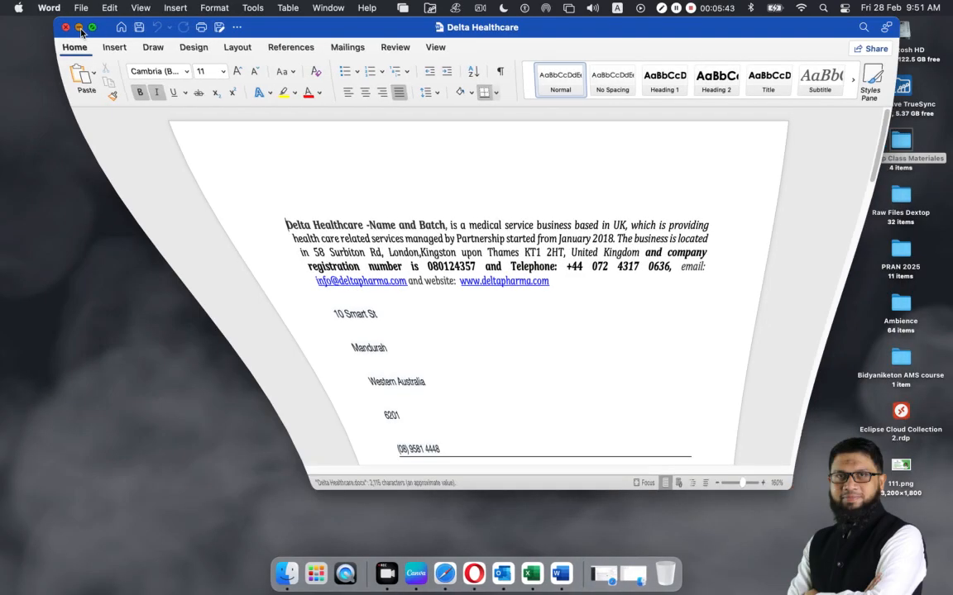
# Return to the QuickBooks dashboard in Safari and show the Taxes flyout with VAT and CIS
pyautogui.click(432, 572)
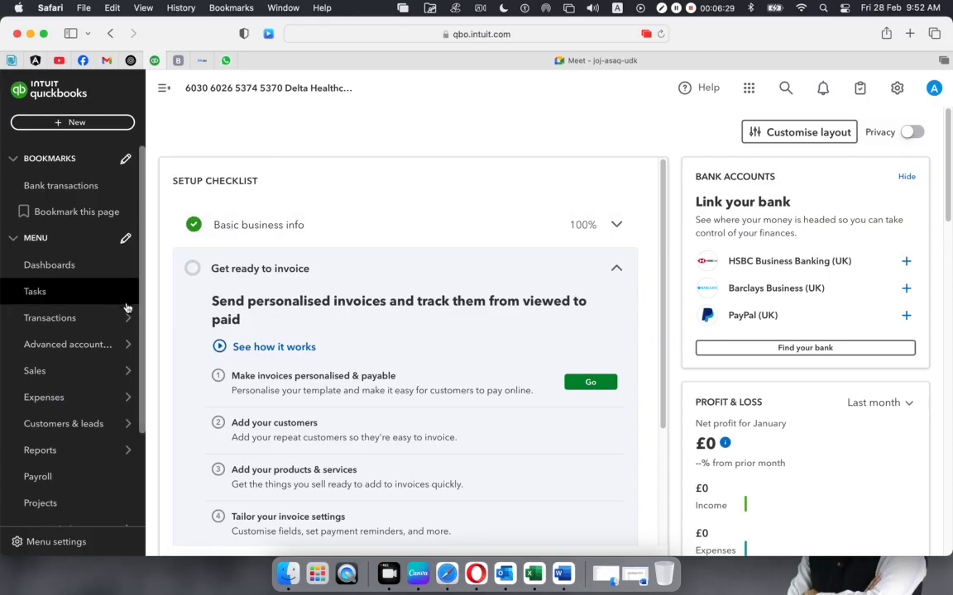
pyautogui.moveTo(86, 346)
pyautogui.scroll(-3, 85, 349)
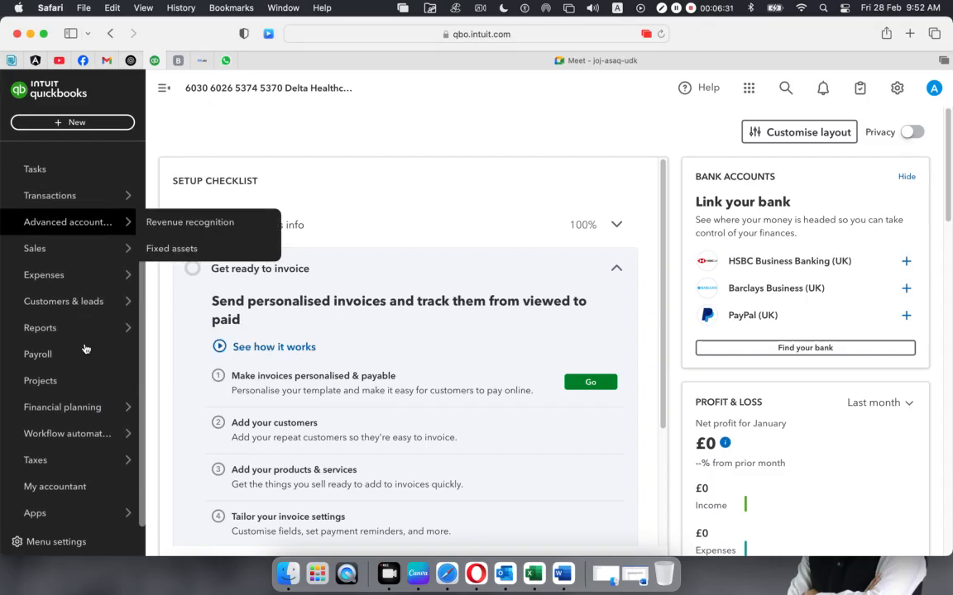
pyautogui.moveTo(43, 472)
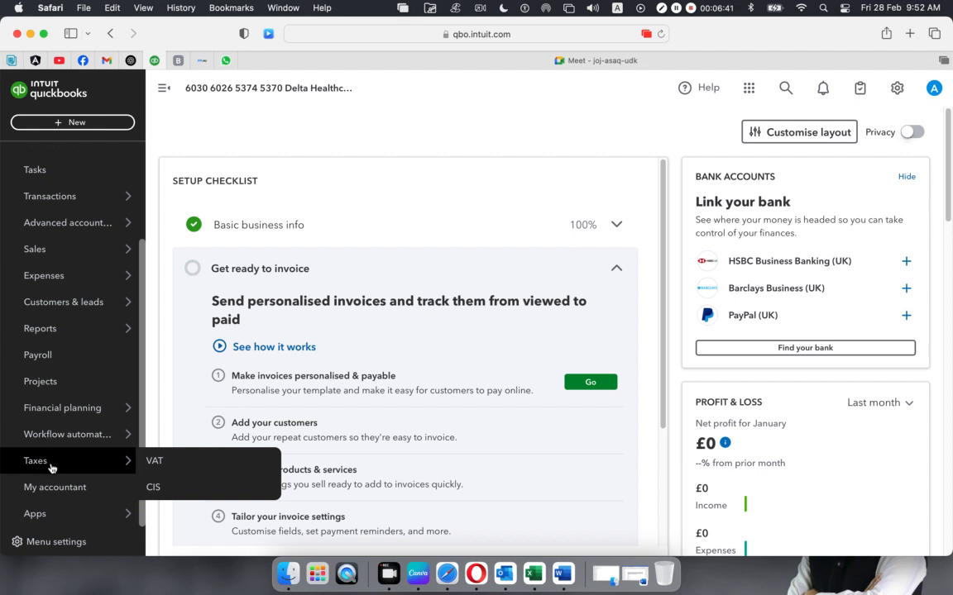
# Open the VAT section of Taxes and scroll through its three Making Tax Digital setup steps
pyautogui.click(176, 464)
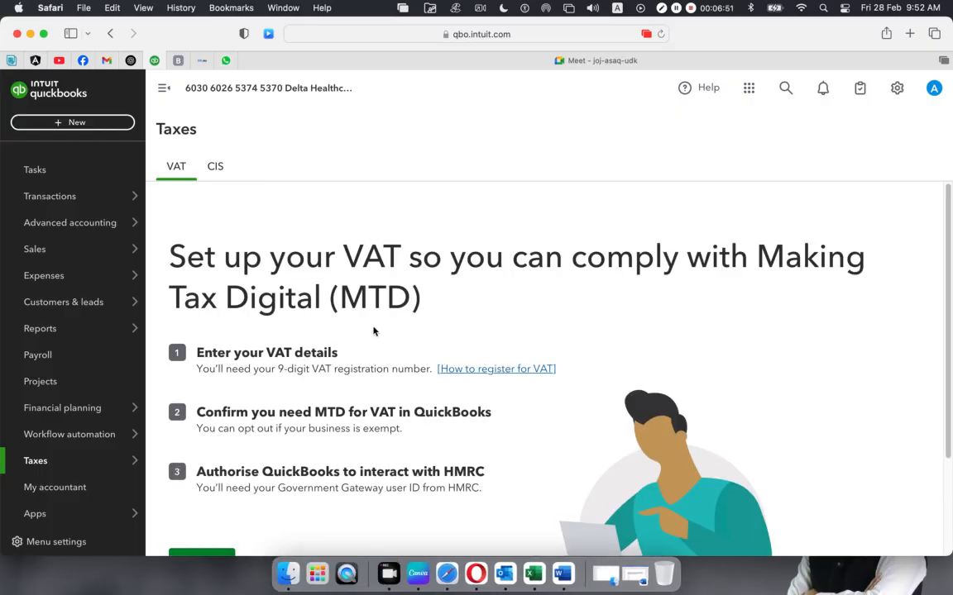
pyautogui.scroll(-3, 373, 331)
pyautogui.scroll(3, 373, 331)
pyautogui.scroll(-3, 372, 332)
pyautogui.scroll(3, 373, 332)
pyautogui.moveTo(116, 302)
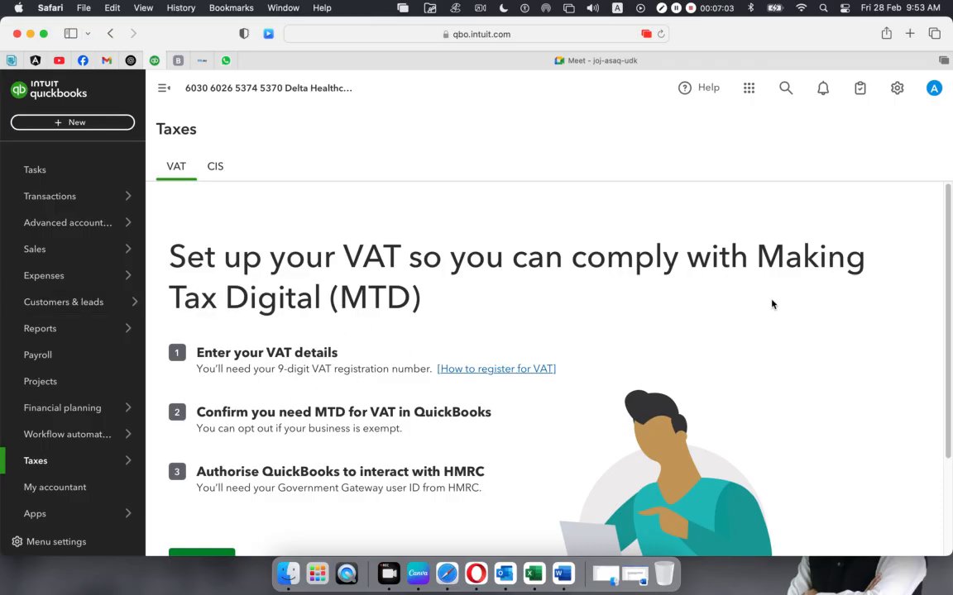
pyautogui.scroll(-2, 253, 395)
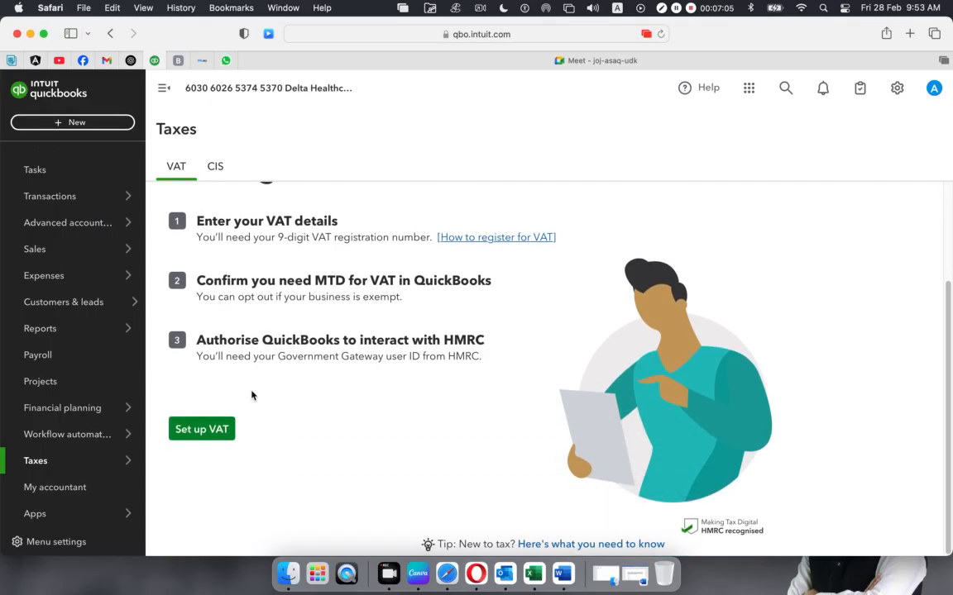
pyautogui.scroll(3, 253, 396)
pyautogui.scroll(-2, 253, 395)
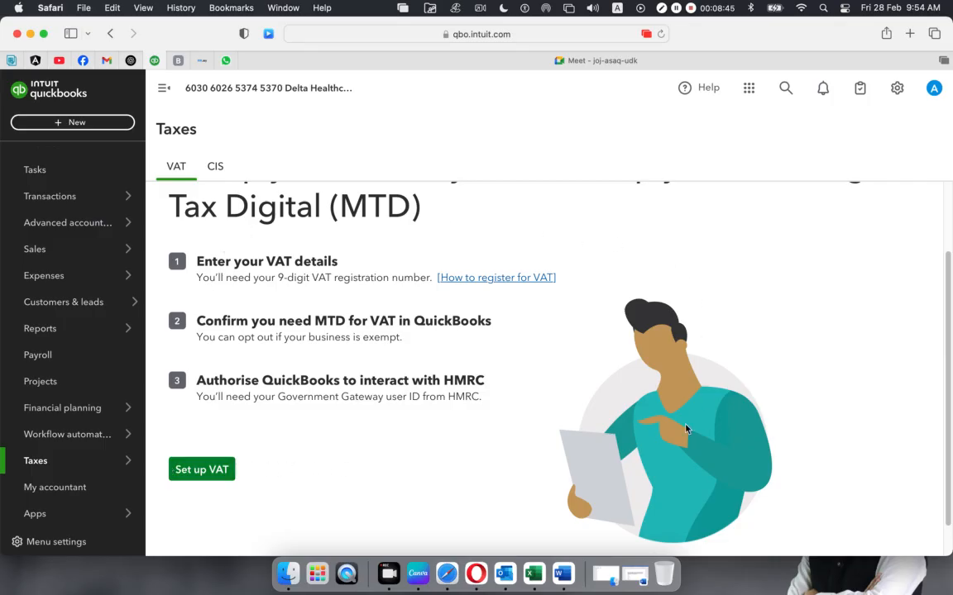
pyautogui.scroll(-2, 512, 357)
pyautogui.scroll(5, 512, 357)
pyautogui.scroll(-3, 513, 356)
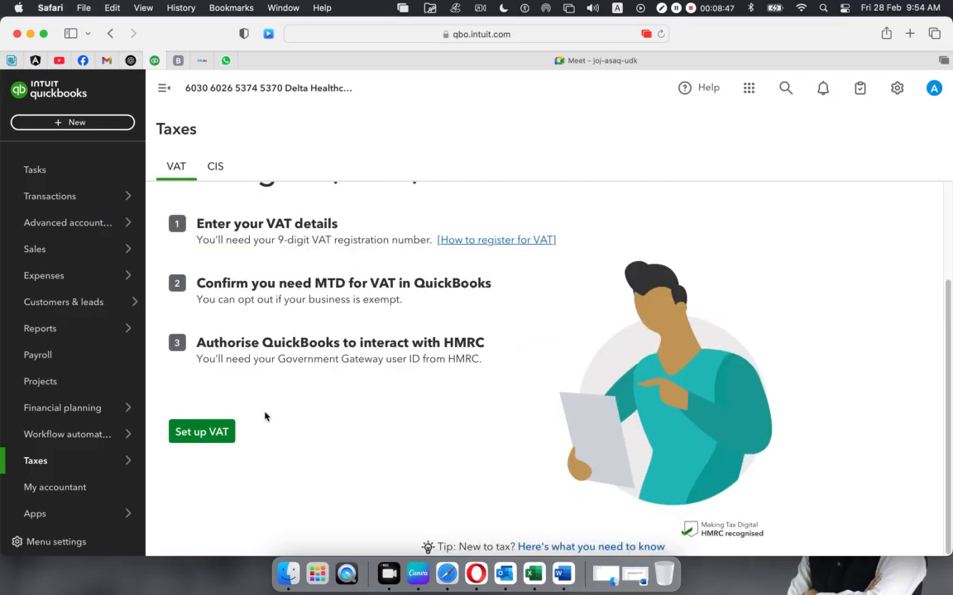
# Start VAT setup and look over the Tell us about your VAT form
pyautogui.click(203, 435)
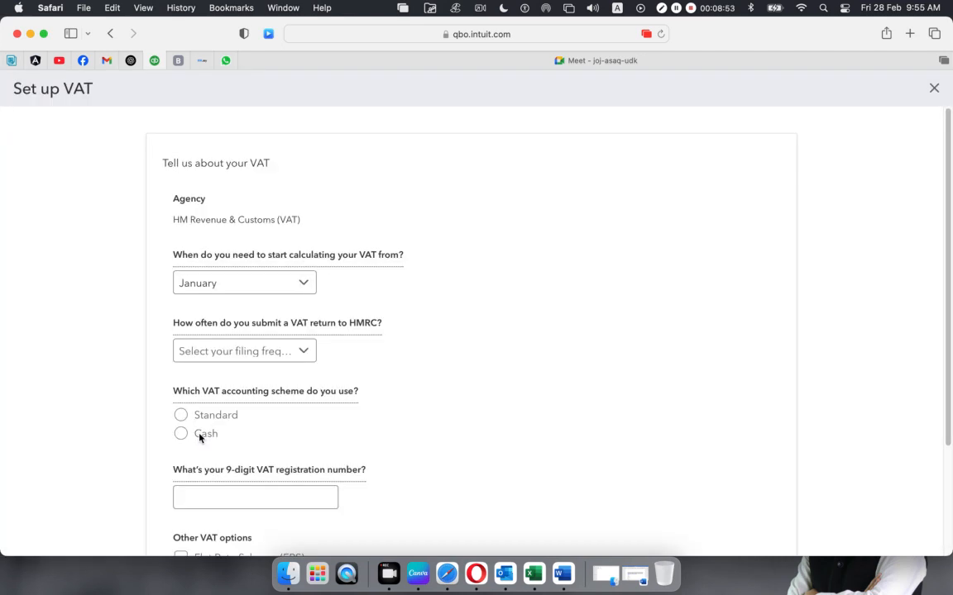
pyautogui.scroll(-3, 363, 353)
pyautogui.scroll(3, 363, 353)
pyautogui.scroll(-3, 364, 353)
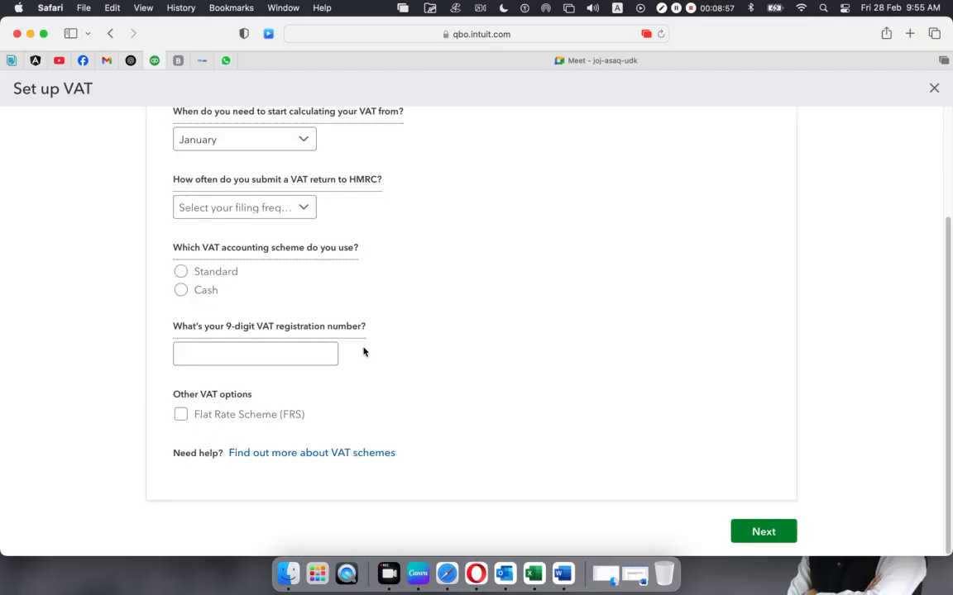
pyautogui.scroll(3, 363, 353)
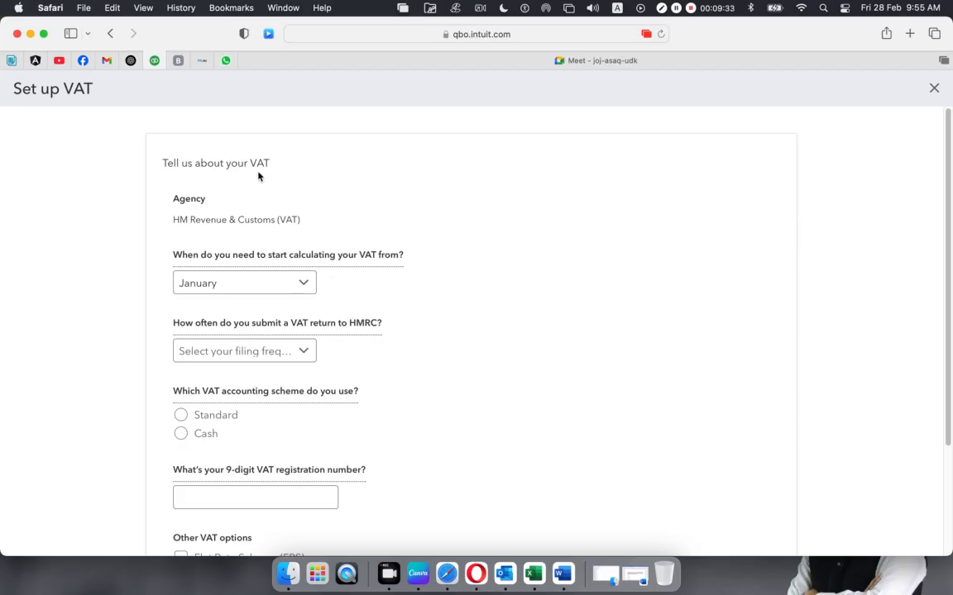
# Highlight the agency HM Revenue & Customs (VAT), then expand the VAT start-month dropdown
pyautogui.moveTo(173, 198); pyautogui.dragTo(301, 219)
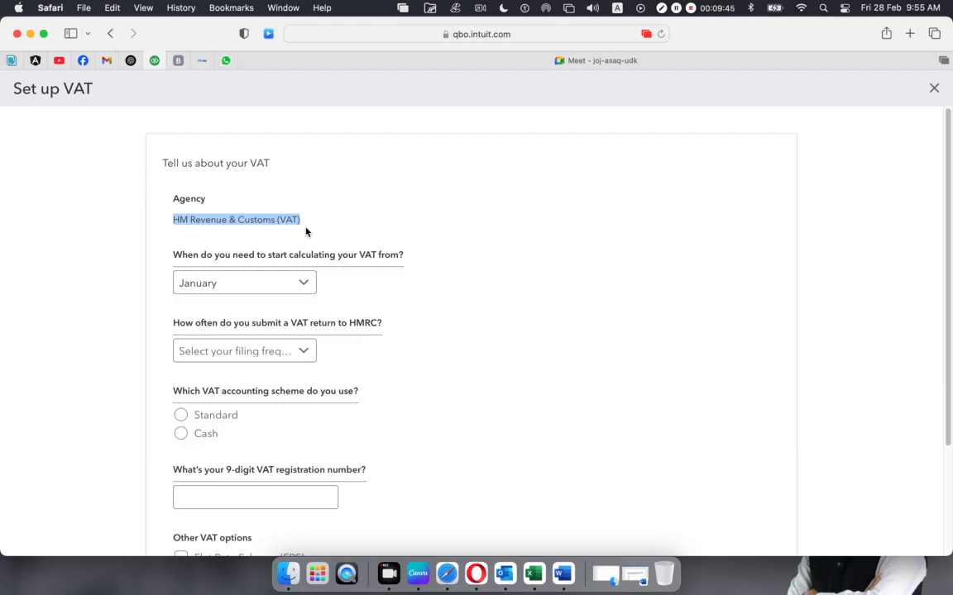
pyautogui.click(340, 209)
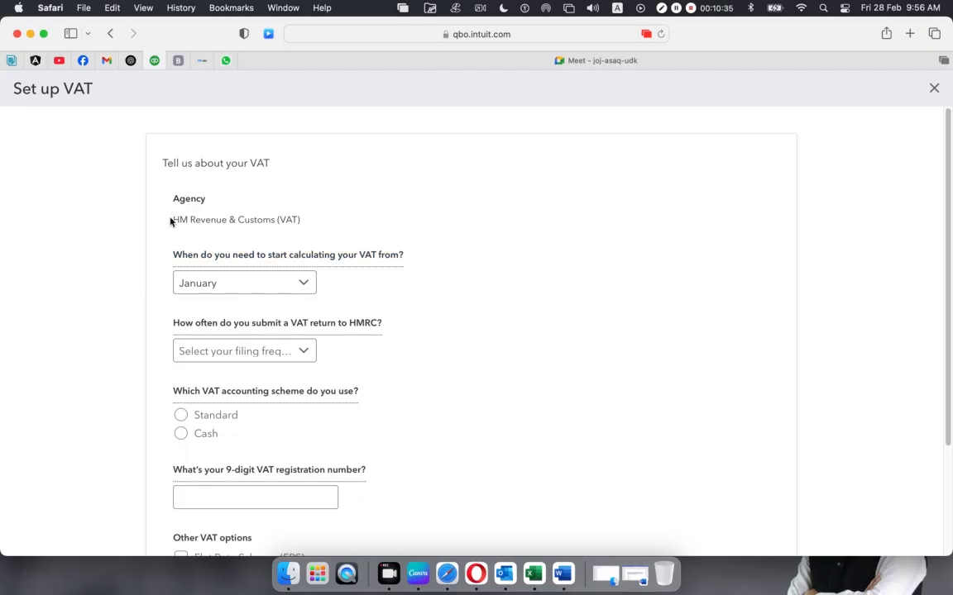
pyautogui.moveTo(172, 220); pyautogui.dragTo(304, 219)
pyautogui.click(330, 226)
pyautogui.click(303, 284)
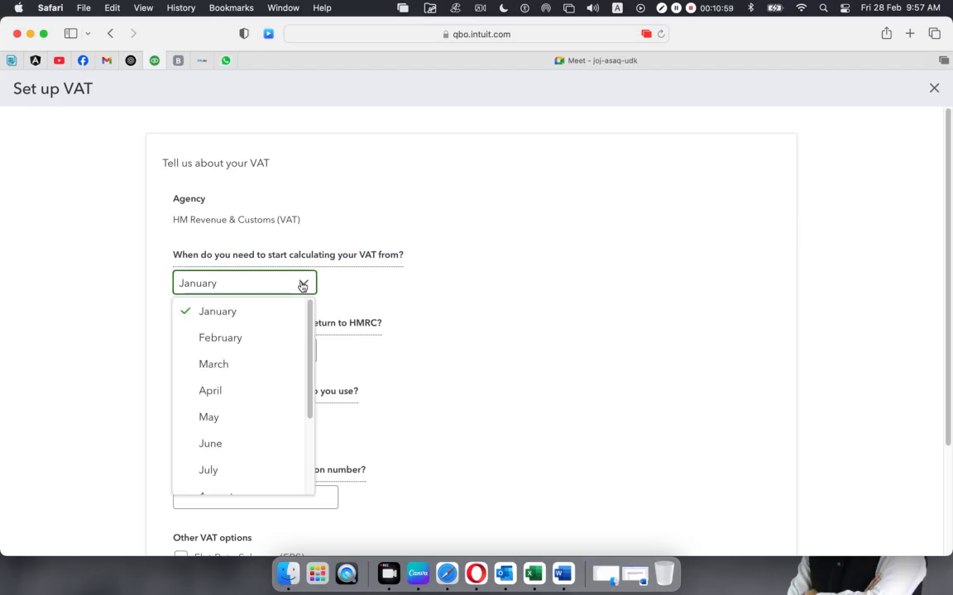
# Change the VAT calculation start month from January to April
pyautogui.scroll(-3, 249, 383)
pyautogui.scroll(3, 249, 382)
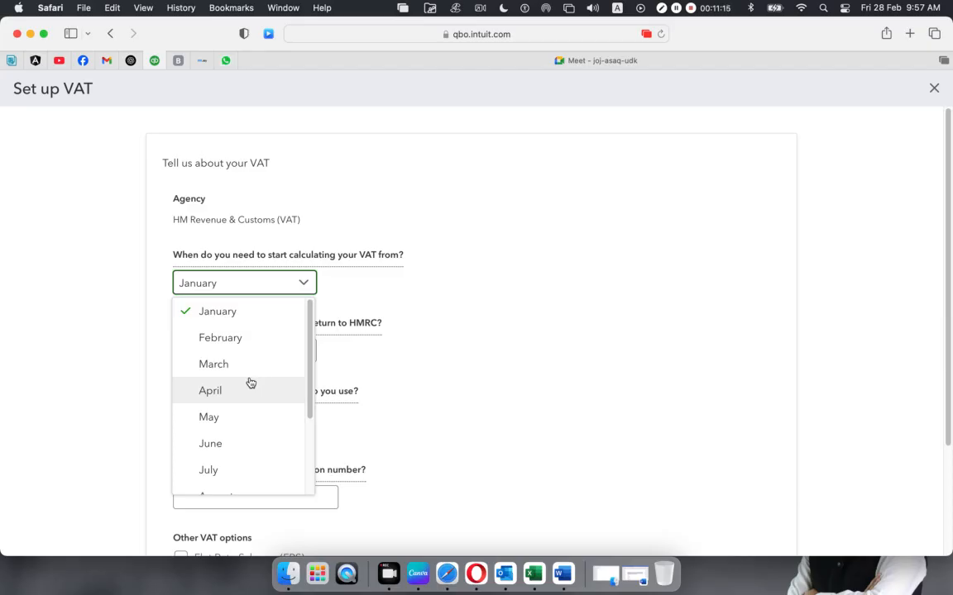
pyautogui.click(250, 384)
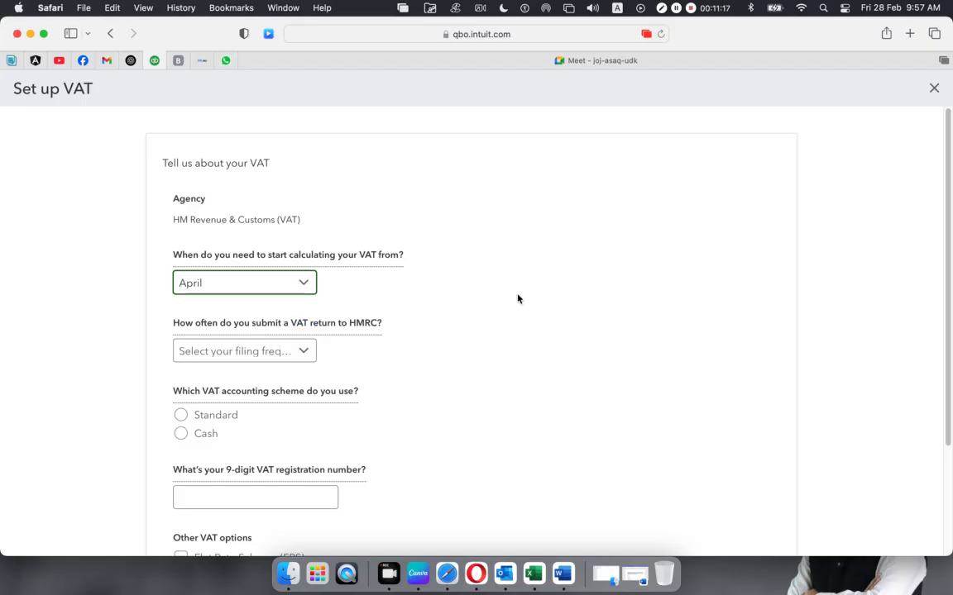
pyautogui.click(452, 306)
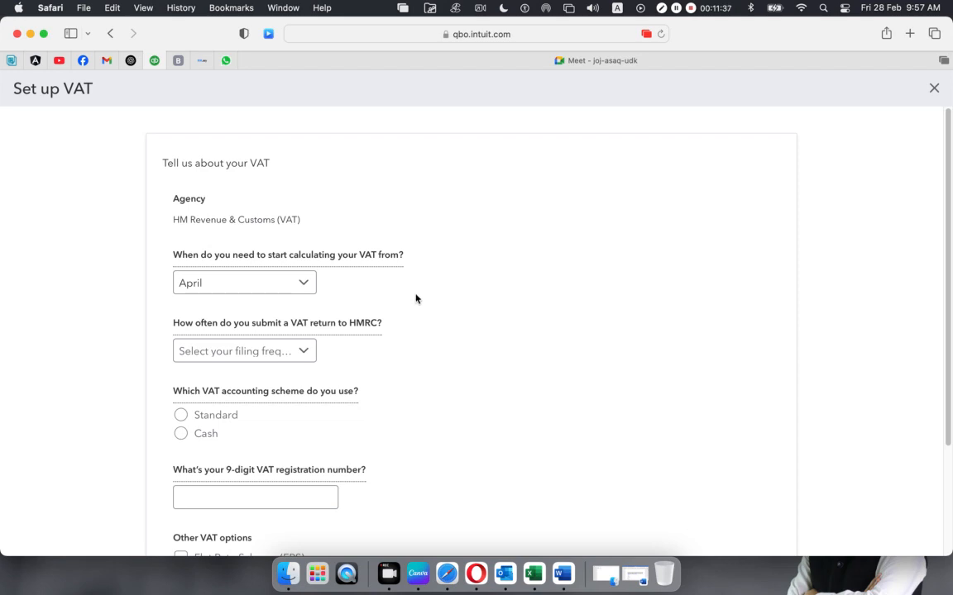
pyautogui.scroll(-1, 415, 299)
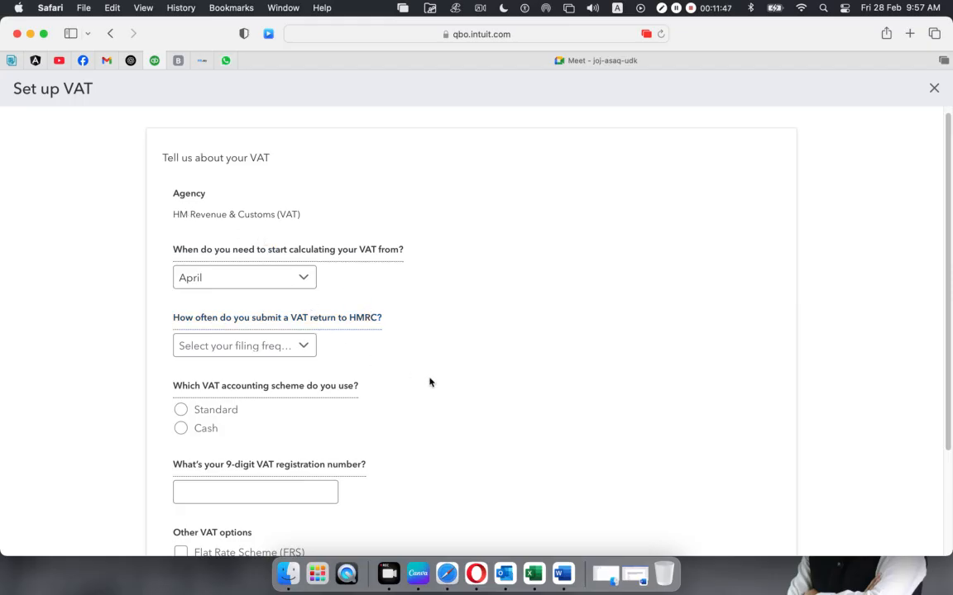
# Set VAT returns to be filed quarterly and choose the Cash accounting scheme
pyautogui.click(303, 348)
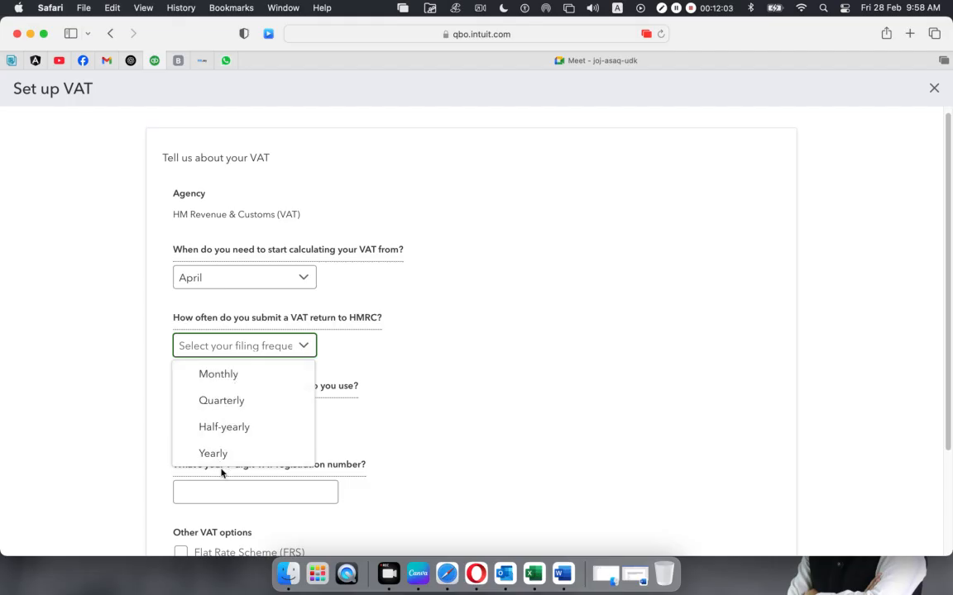
pyautogui.click(224, 404)
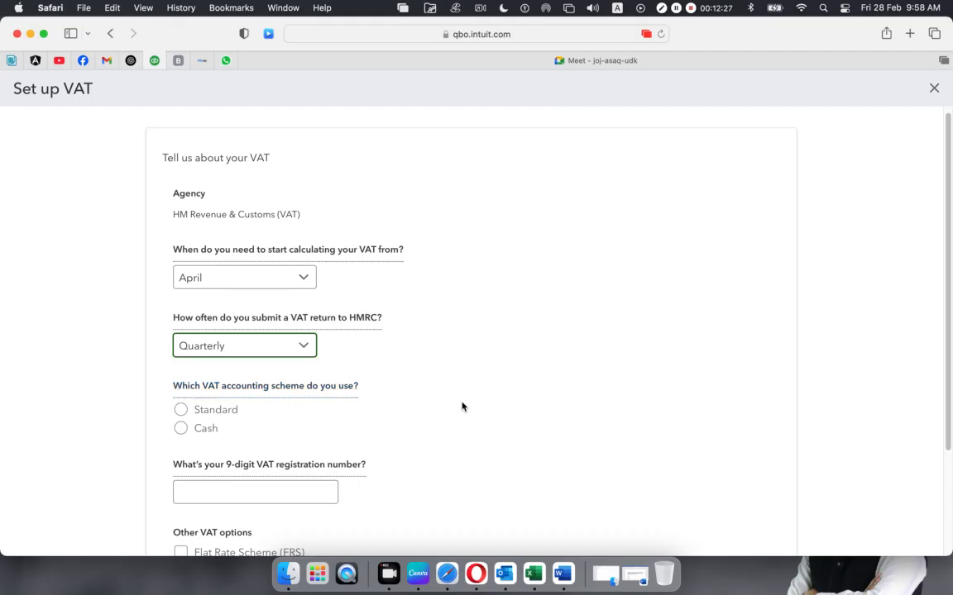
pyautogui.scroll(-3, 462, 406)
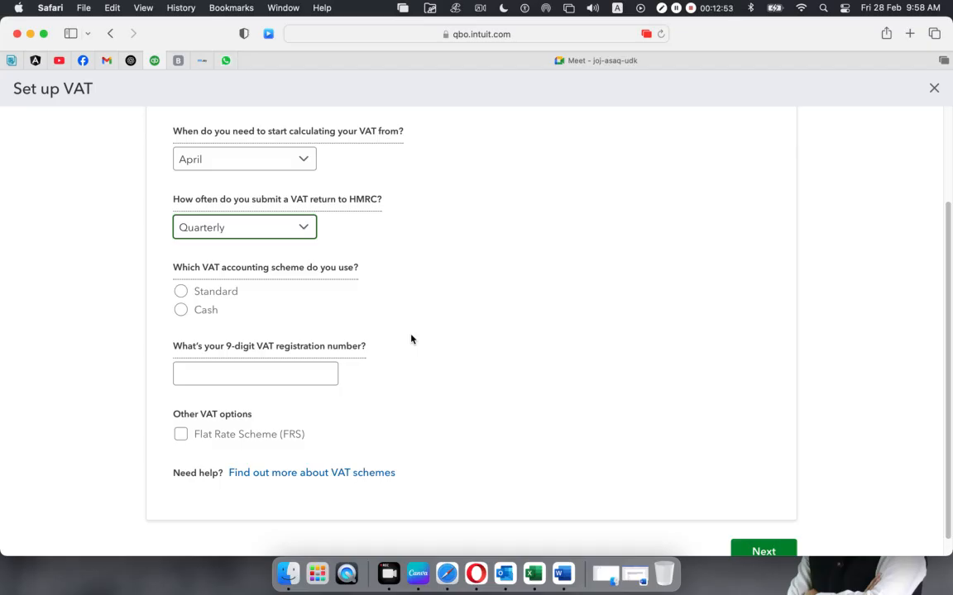
pyautogui.click(181, 311)
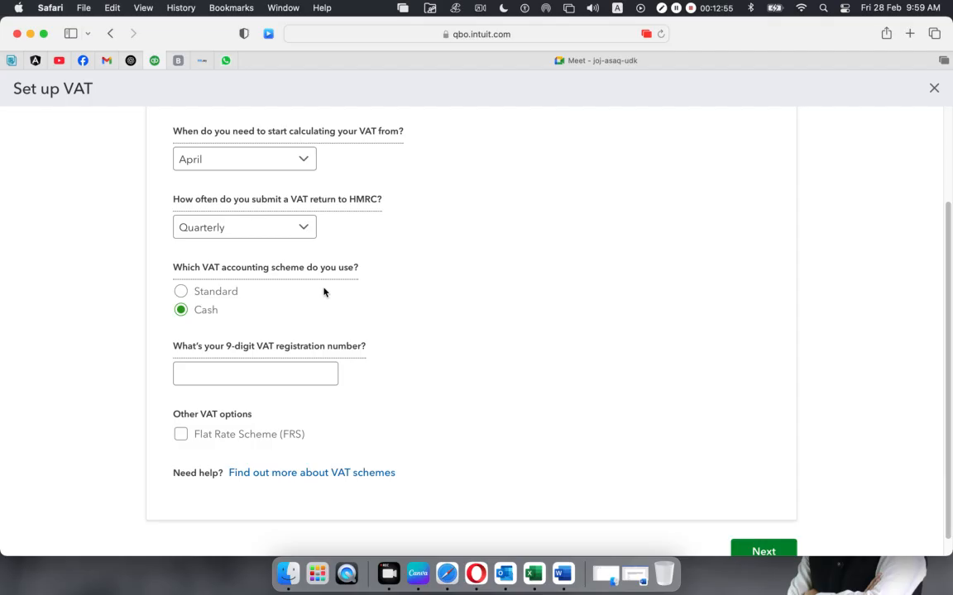
# Dismiss the page's context menu and switch over to the Google Meet call
pyautogui.rightClick(430, 317)
pyautogui.press('Escape')
pyautogui.click(575, 61)
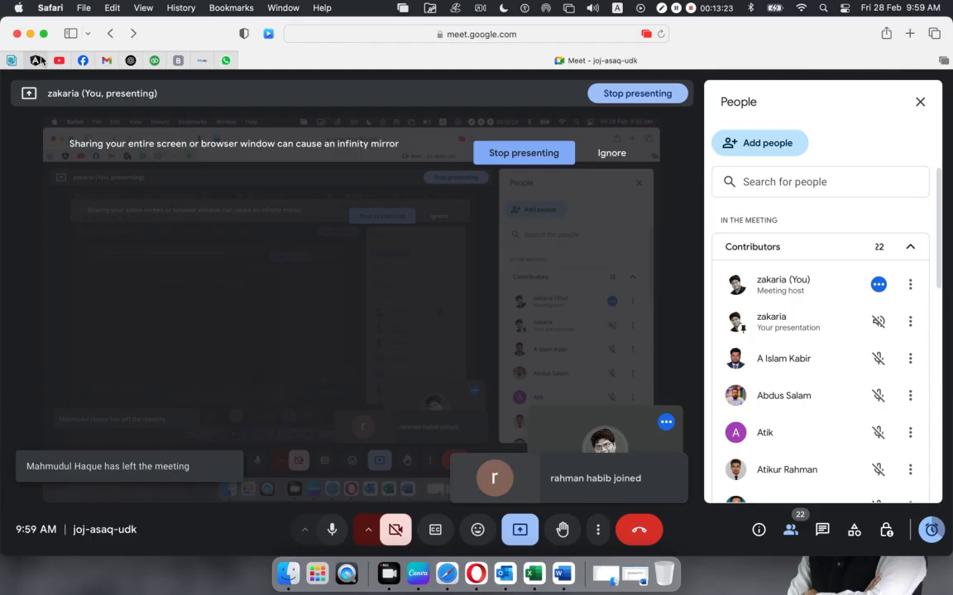
pyautogui.click(156, 61)
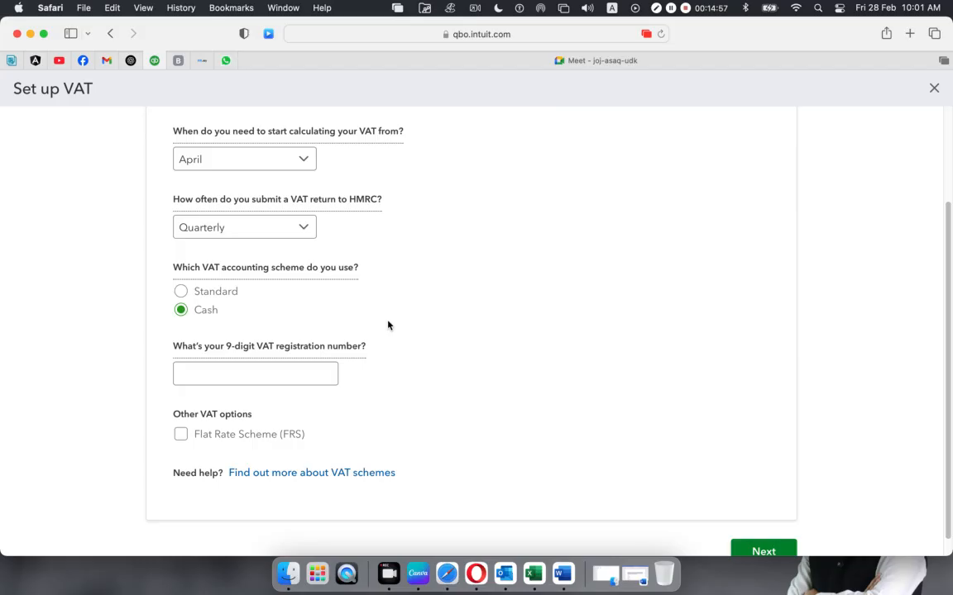
# Keep the Cash scheme, enter the 9-digit VAT registration number and tick Flat Rate Scheme
pyautogui.click(182, 292)
pyautogui.click(180, 311)
pyautogui.scroll(-1, 477, 368)
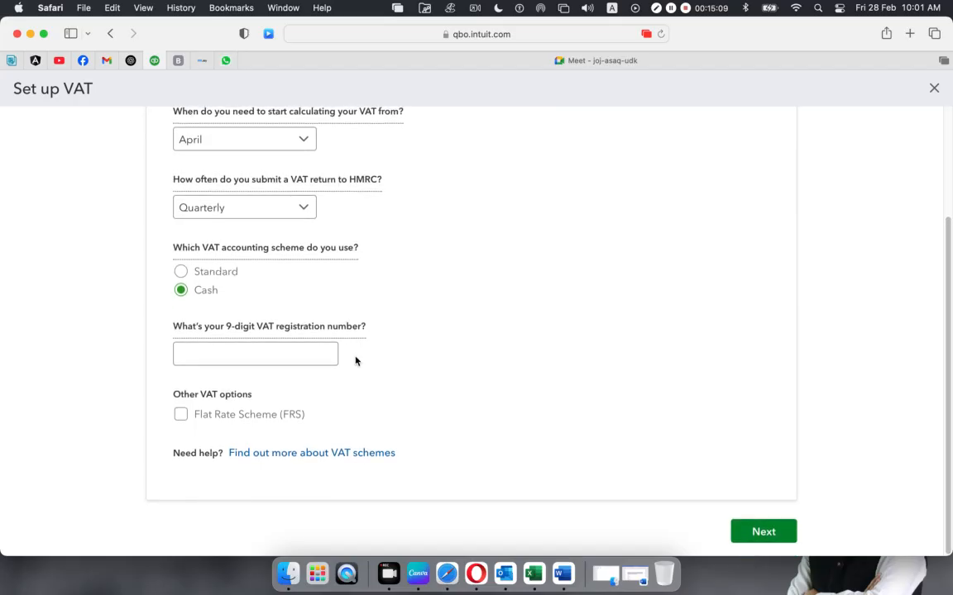
pyautogui.click(200, 352)
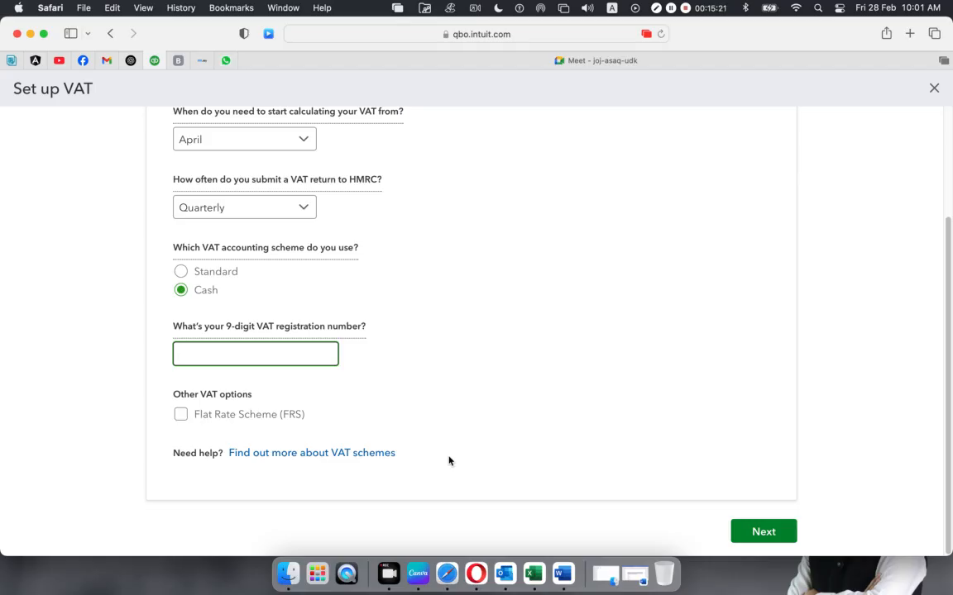
pyautogui.scroll(-1, 498, 438)
pyautogui.click(180, 415)
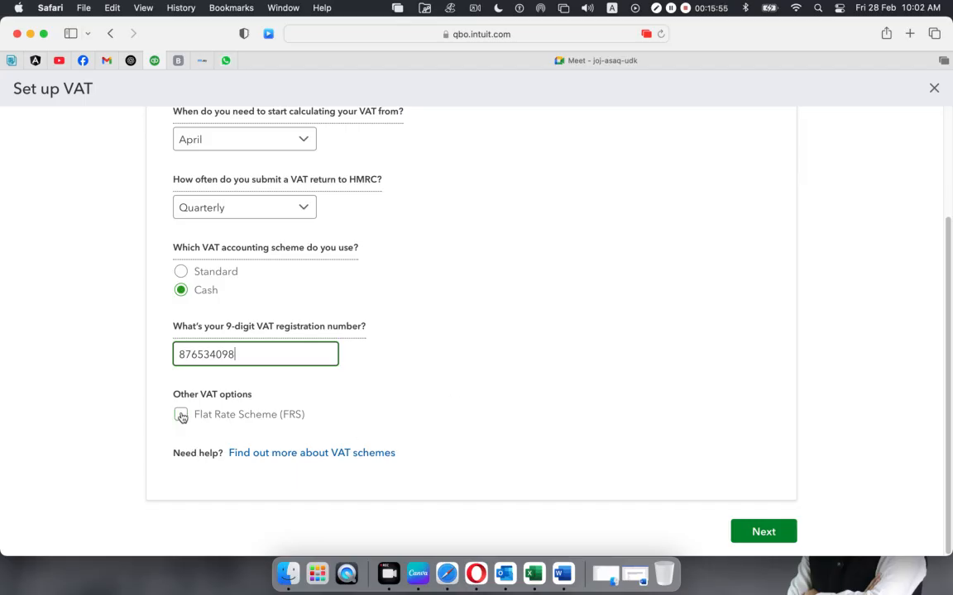
# Untick the Flat Rate Scheme option, leaving Cash and the VAT registration number in place
pyautogui.scroll(-4, 377, 454)
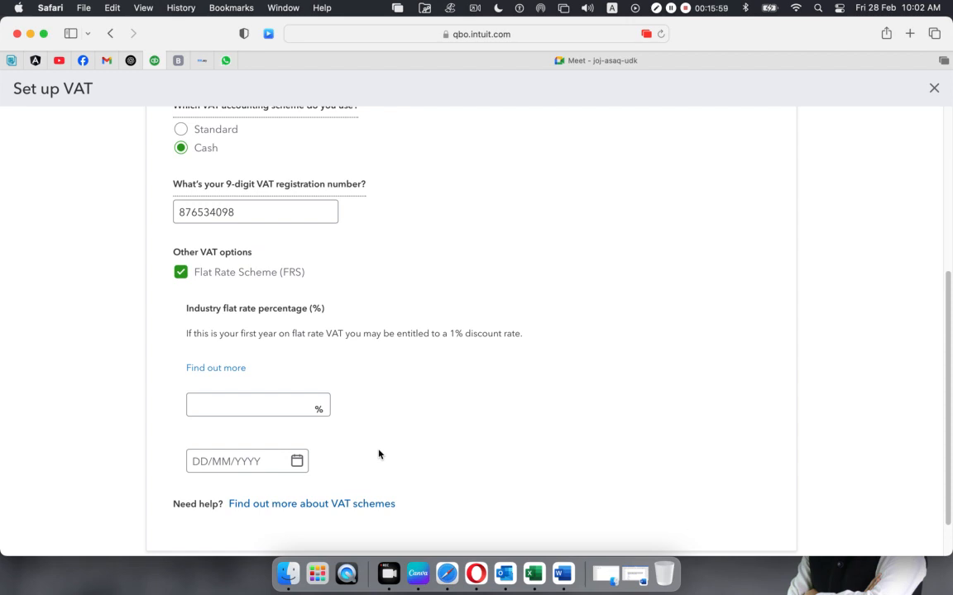
pyautogui.scroll(1, 379, 454)
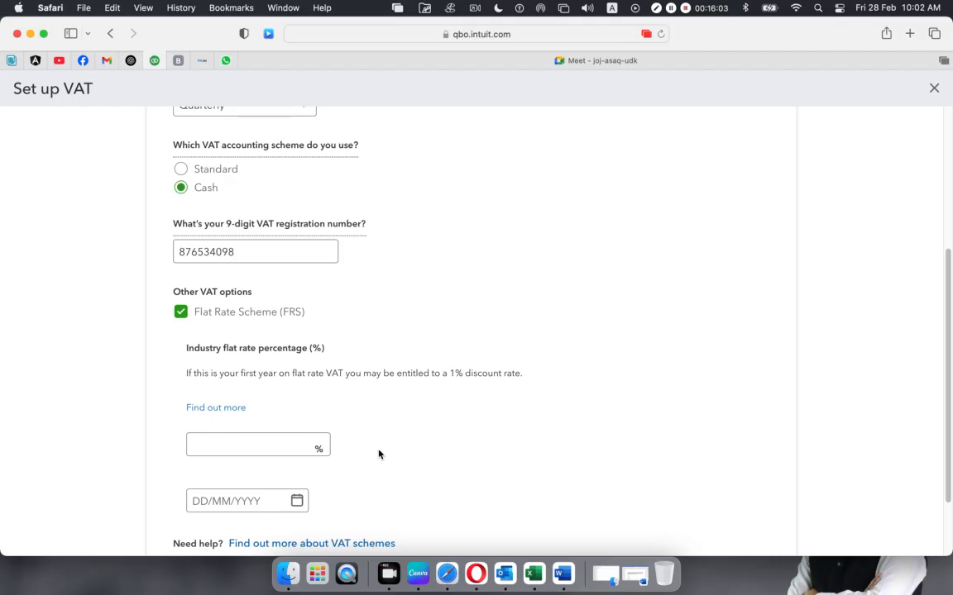
pyautogui.click(298, 451)
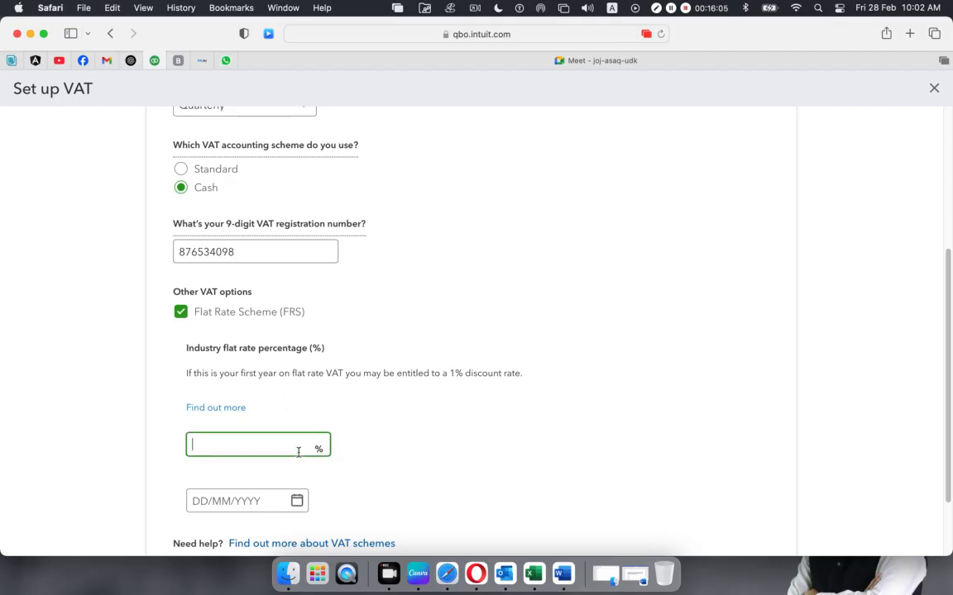
pyautogui.scroll(-2, 393, 409)
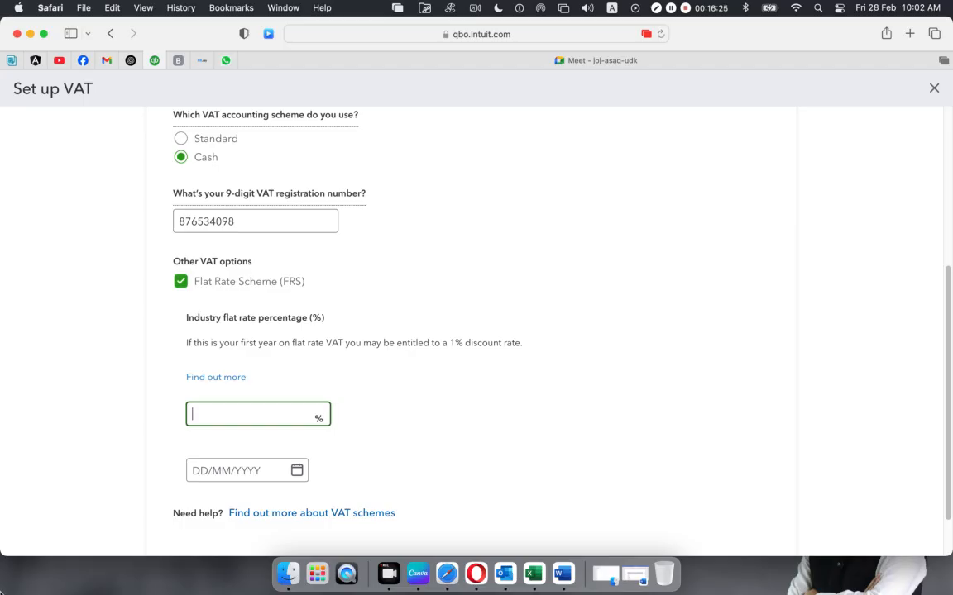
pyautogui.click(181, 282)
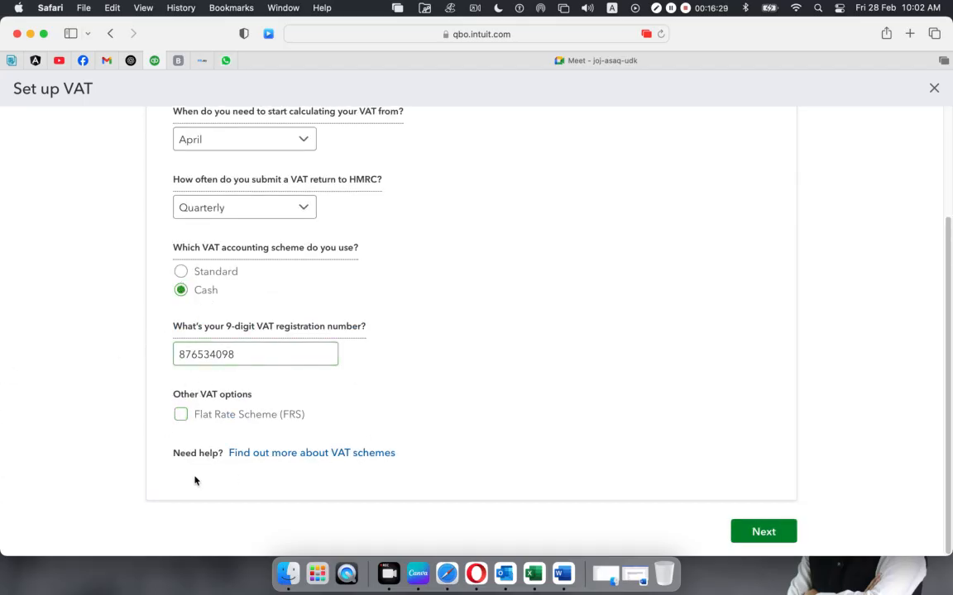
pyautogui.click(231, 362)
# Submit the Set up VAT form with April, Quarterly and Cash settings via Next
pyautogui.scroll(2, 512, 438)
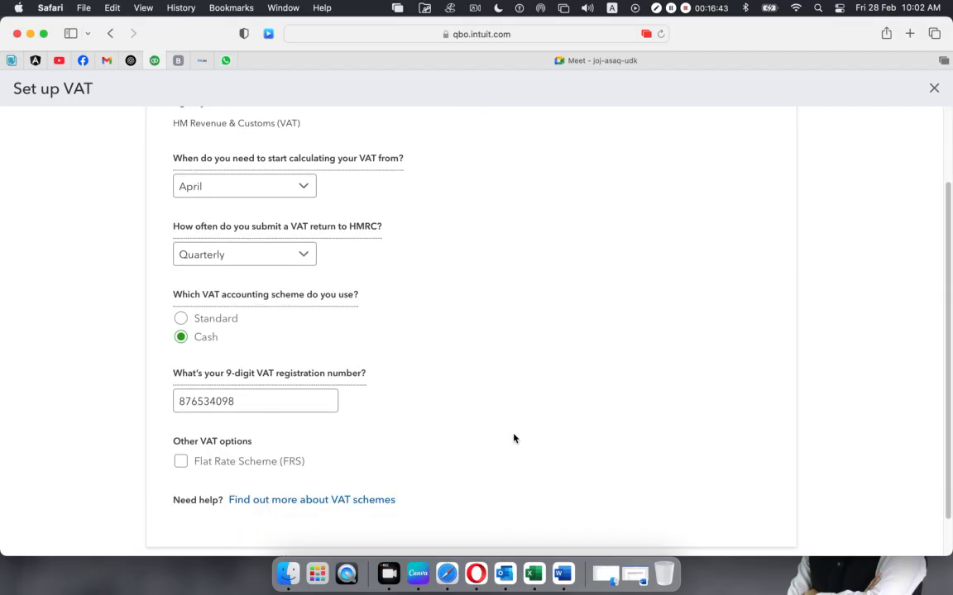
pyautogui.scroll(-2, 513, 438)
pyautogui.click(761, 533)
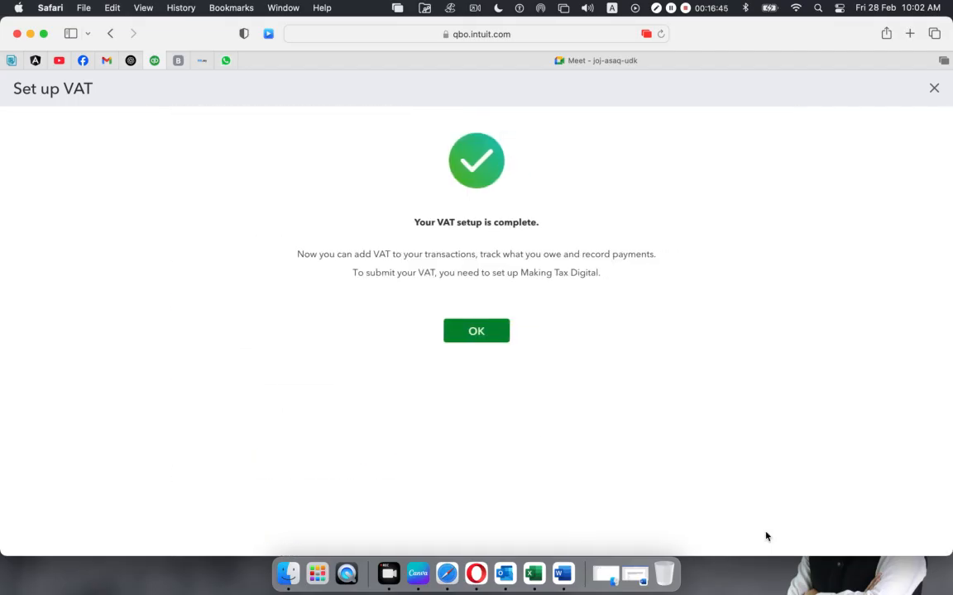
# Acknowledge VAT setup completion, then close Making Tax Digital setup and skip it for now
pyautogui.click(462, 326)
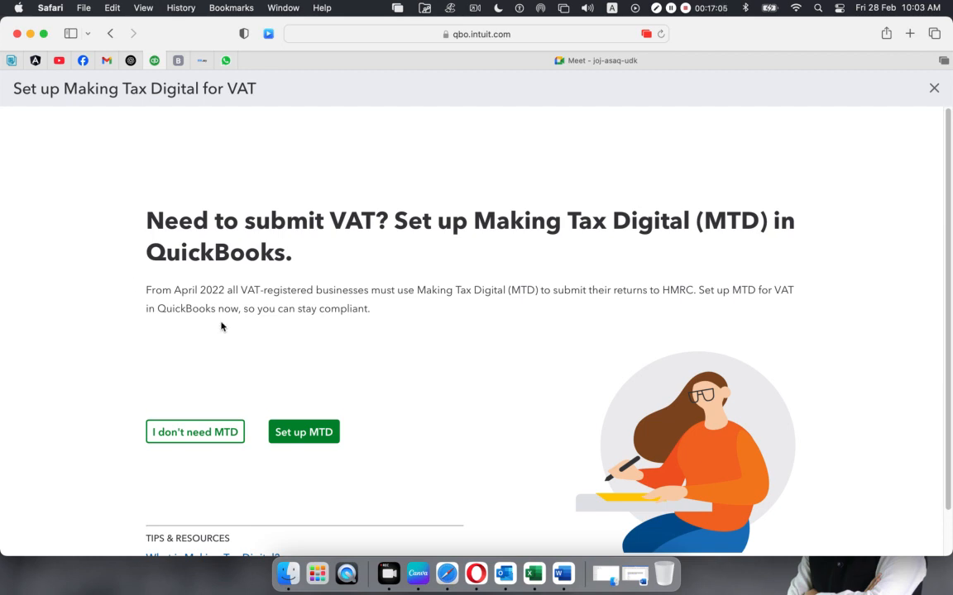
pyautogui.scroll(-2, 221, 327)
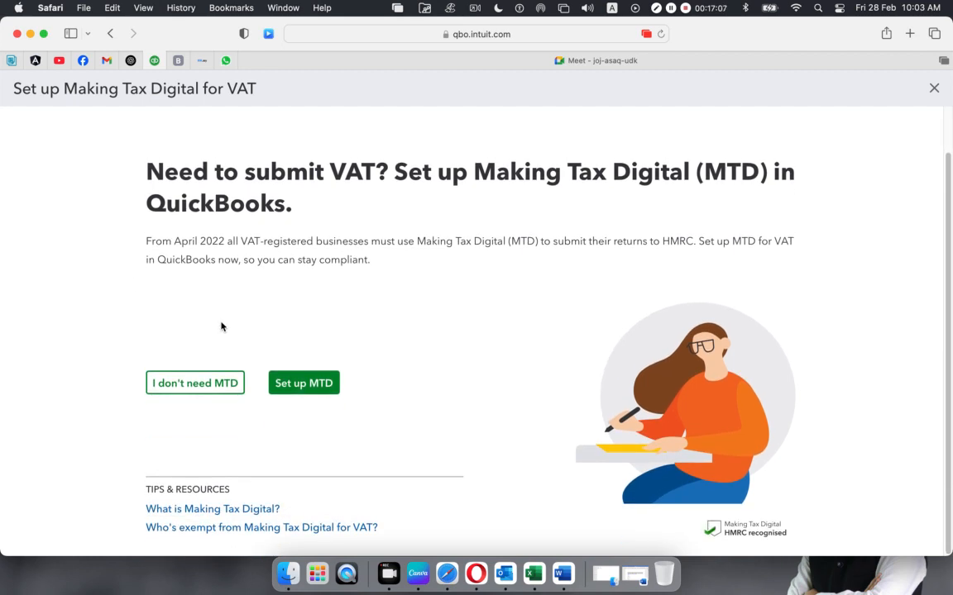
pyautogui.click(305, 384)
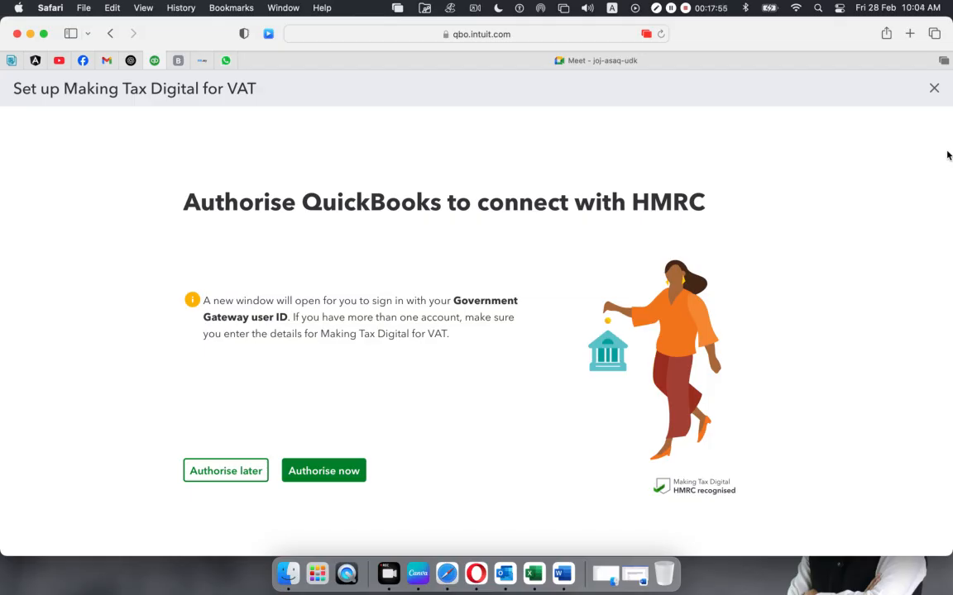
pyautogui.click(935, 92)
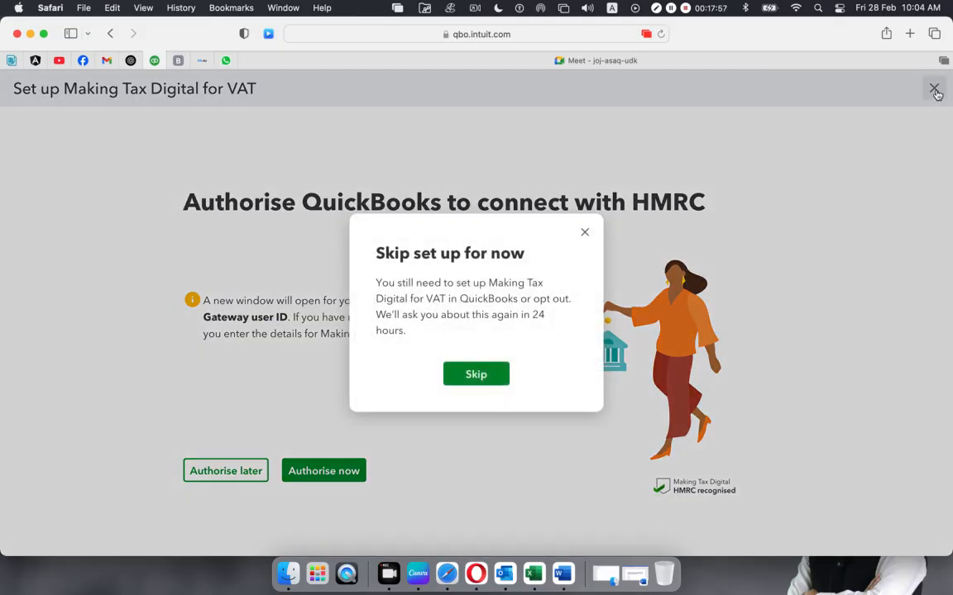
pyautogui.click(471, 379)
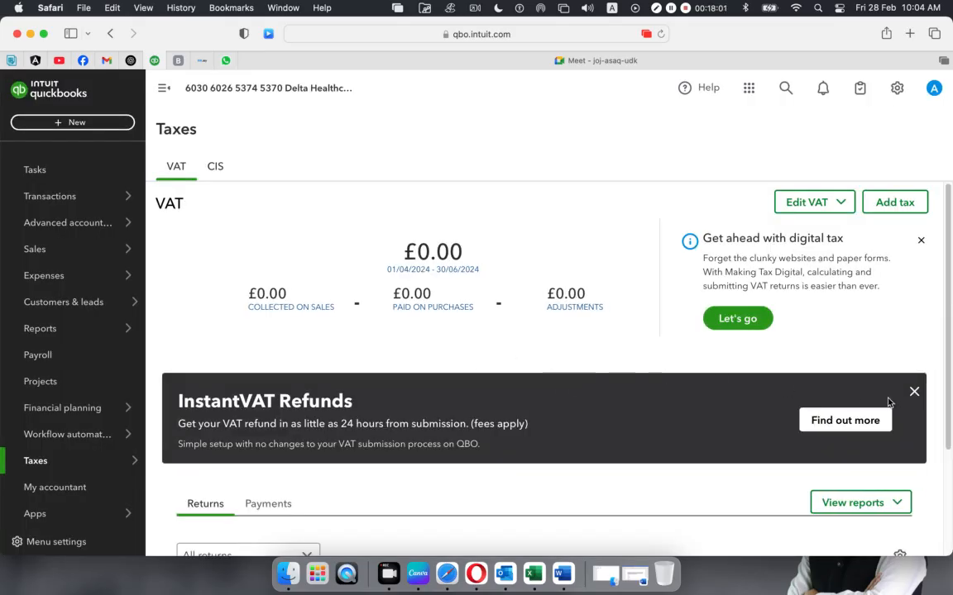
# Close the InstantVAT Refunds banner and open the Add tax panel
pyautogui.click(923, 392)
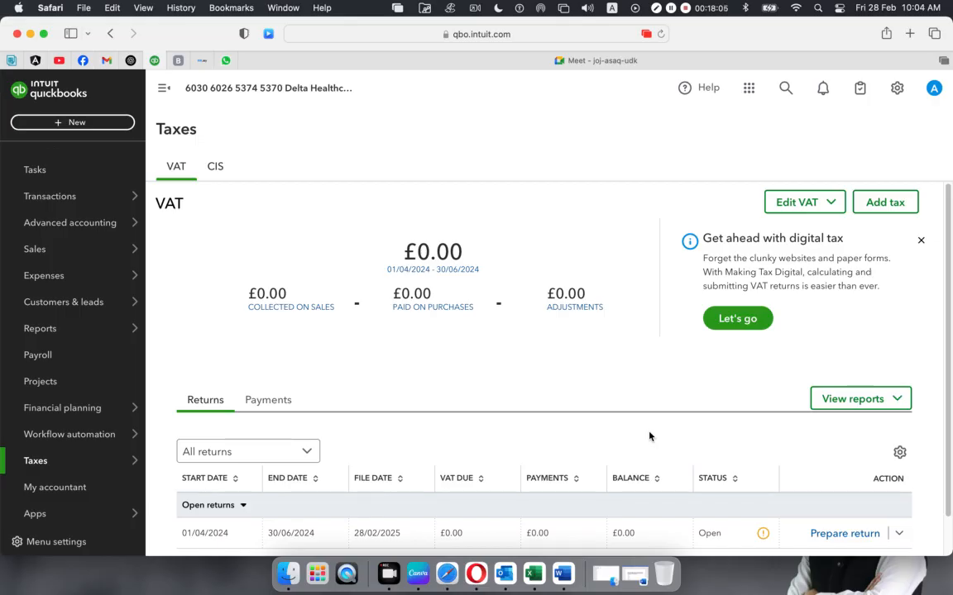
pyautogui.scroll(-2, 526, 394)
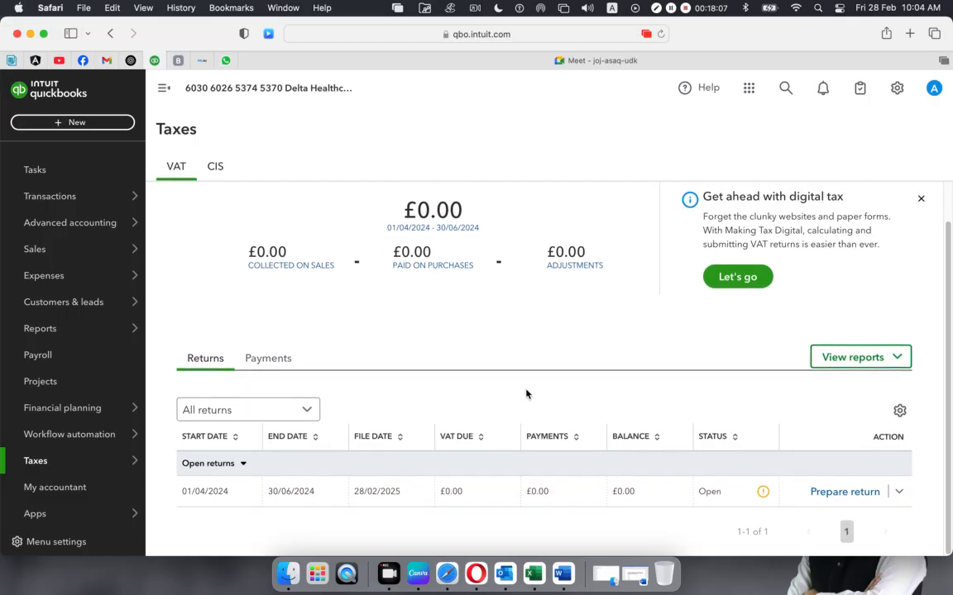
pyautogui.scroll(2, 526, 394)
pyautogui.scroll(1, 526, 395)
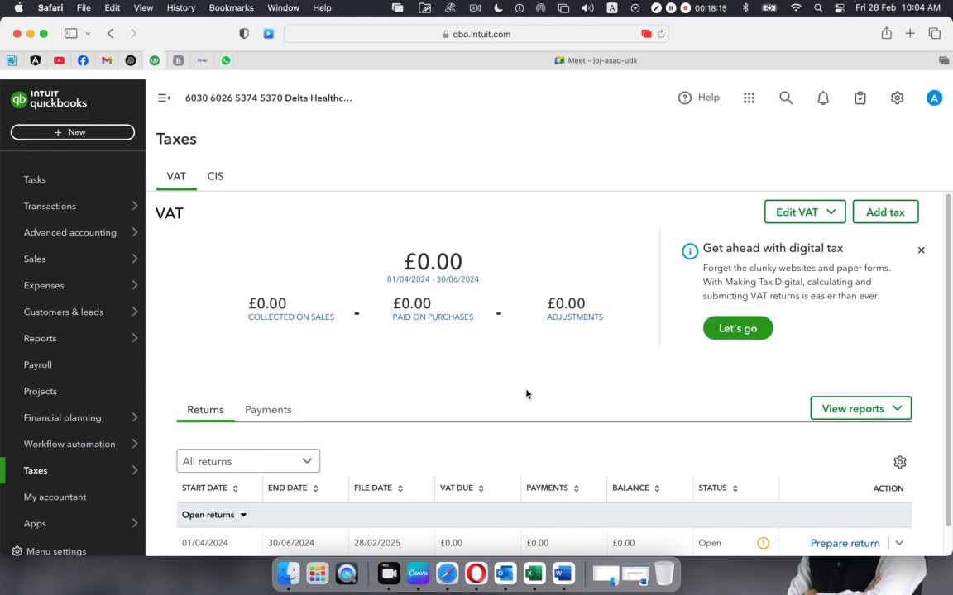
pyautogui.click(876, 216)
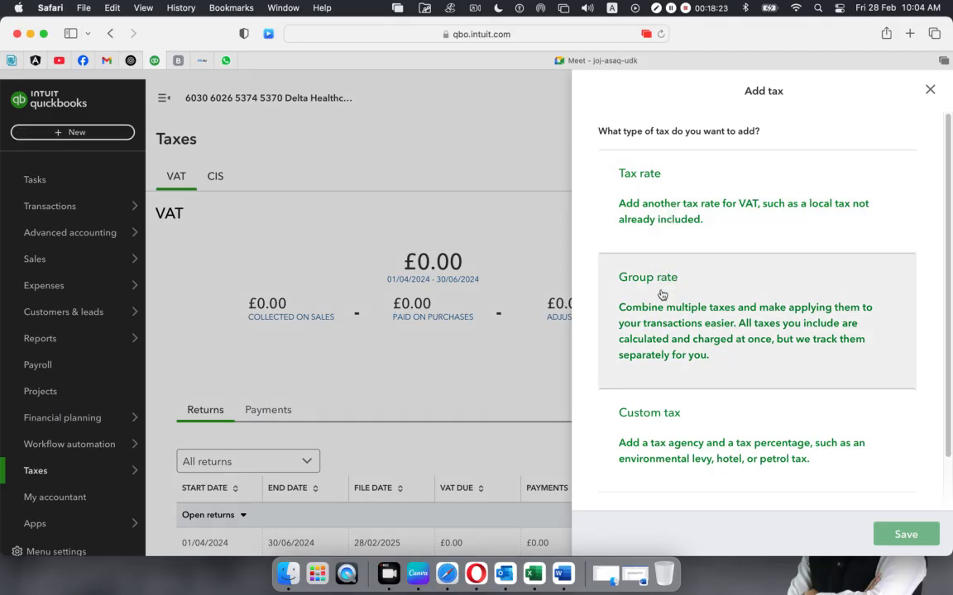
# Switch from the Add tax panel over to the Google Meet call
pyautogui.scroll(-2, 662, 317)
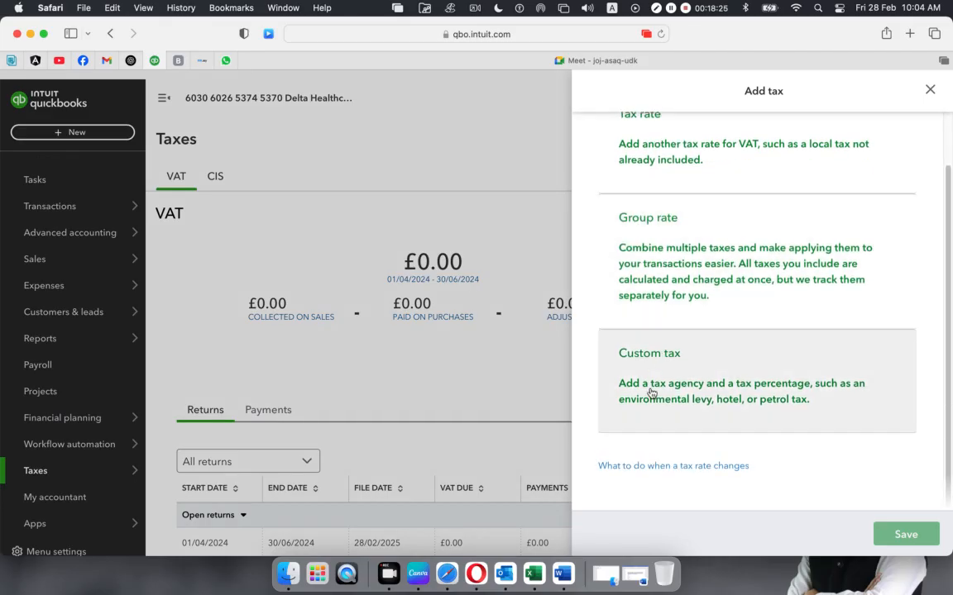
pyautogui.scroll(2, 651, 393)
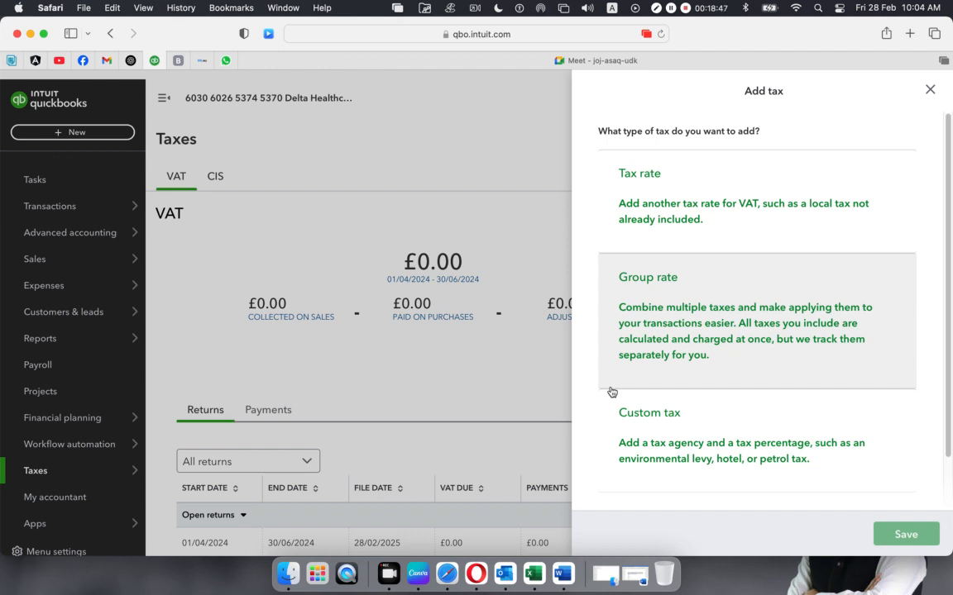
pyautogui.click(633, 63)
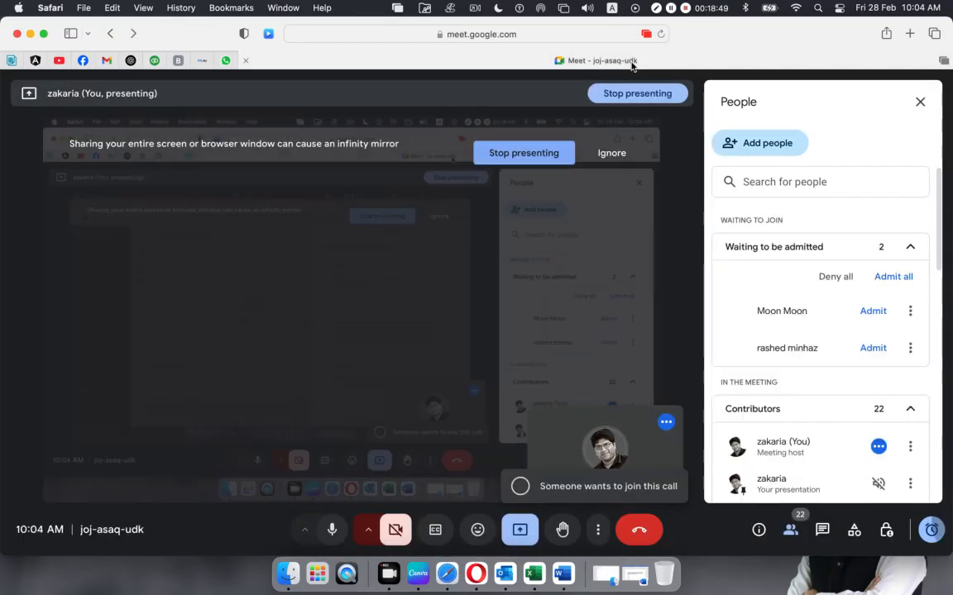
# Admit both waiting participants to the Meet call and return to QuickBooks Taxes
pyautogui.click(880, 321)
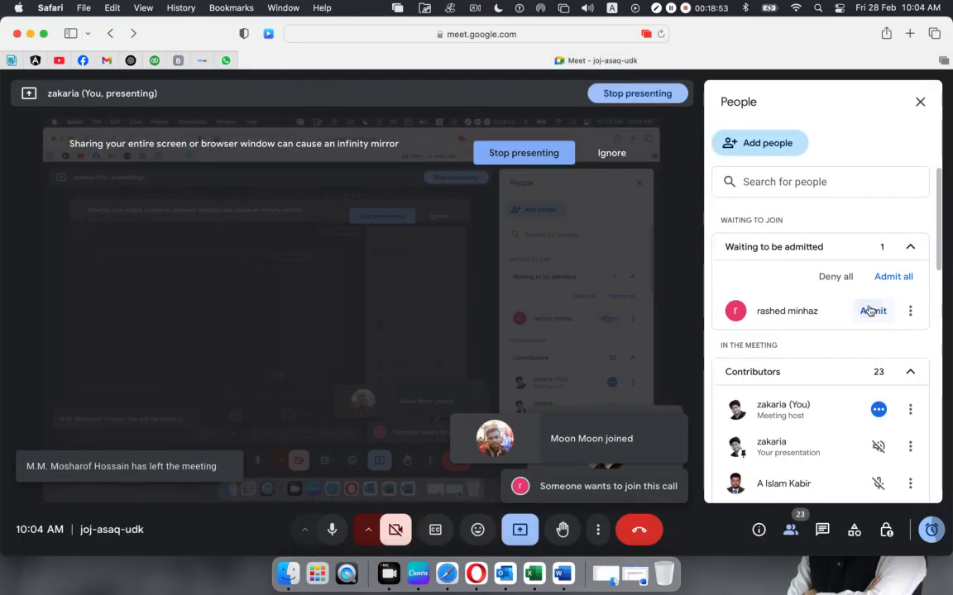
pyautogui.click(868, 310)
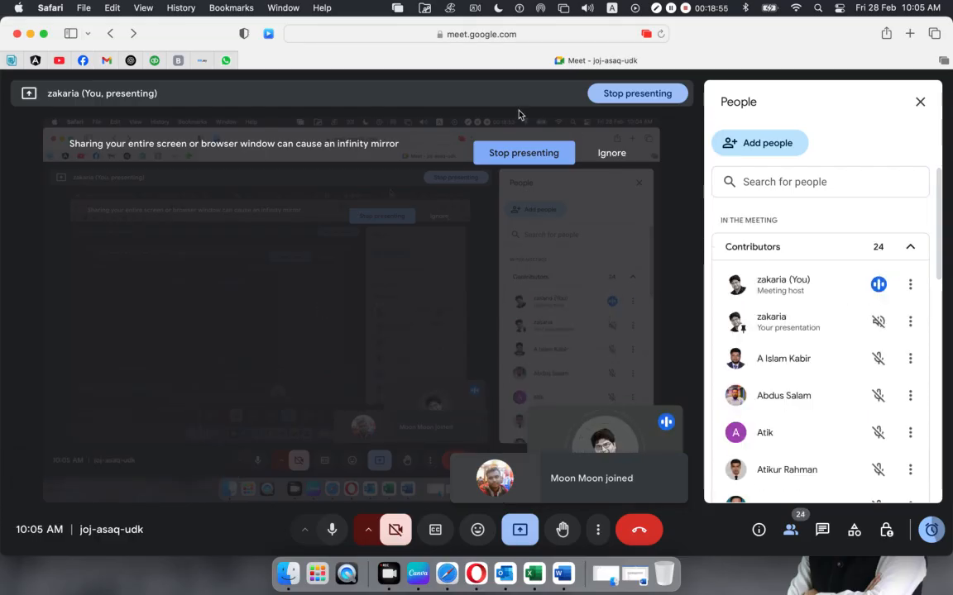
pyautogui.click(153, 61)
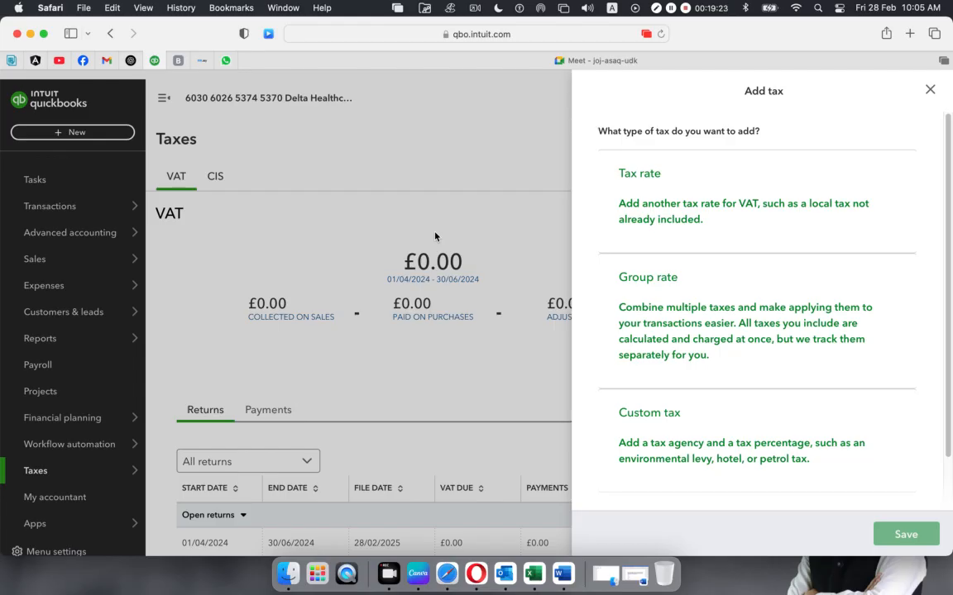
# Choose a plain tax rate and name the new tax 'Sale Tax 10%'
pyautogui.click(690, 208)
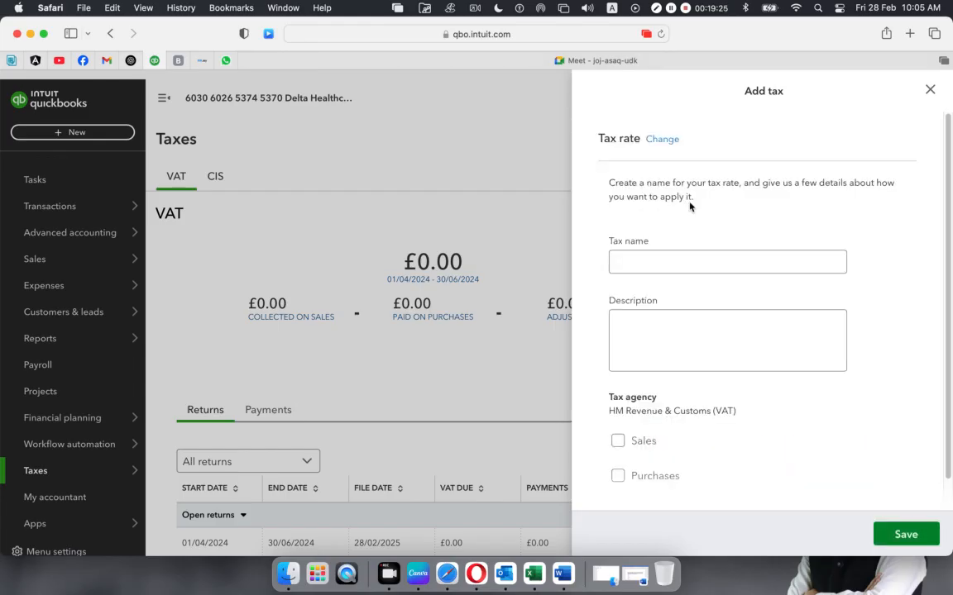
pyautogui.click(649, 263)
pyautogui.scroll(-1, 650, 265)
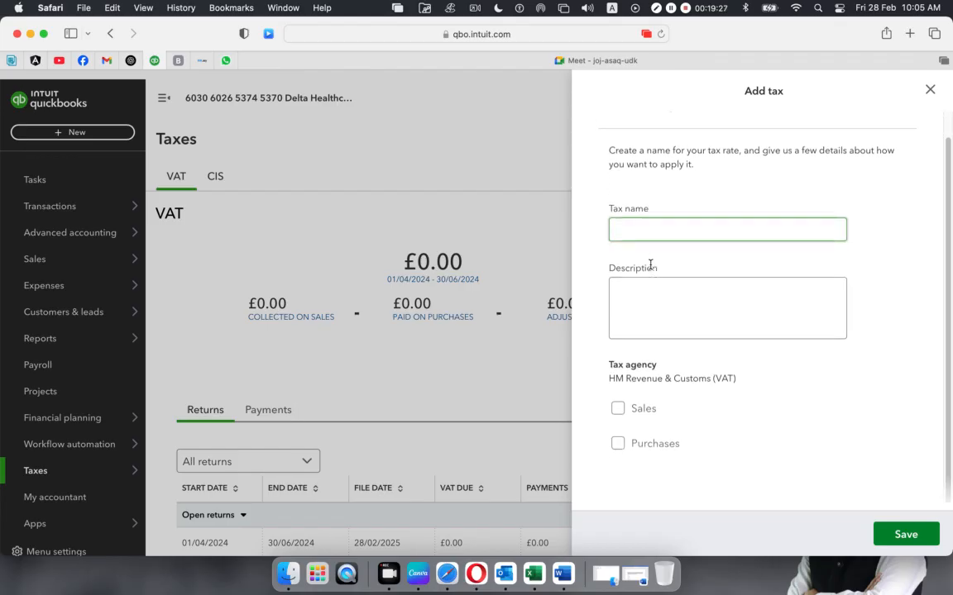
pyautogui.scroll(1, 650, 264)
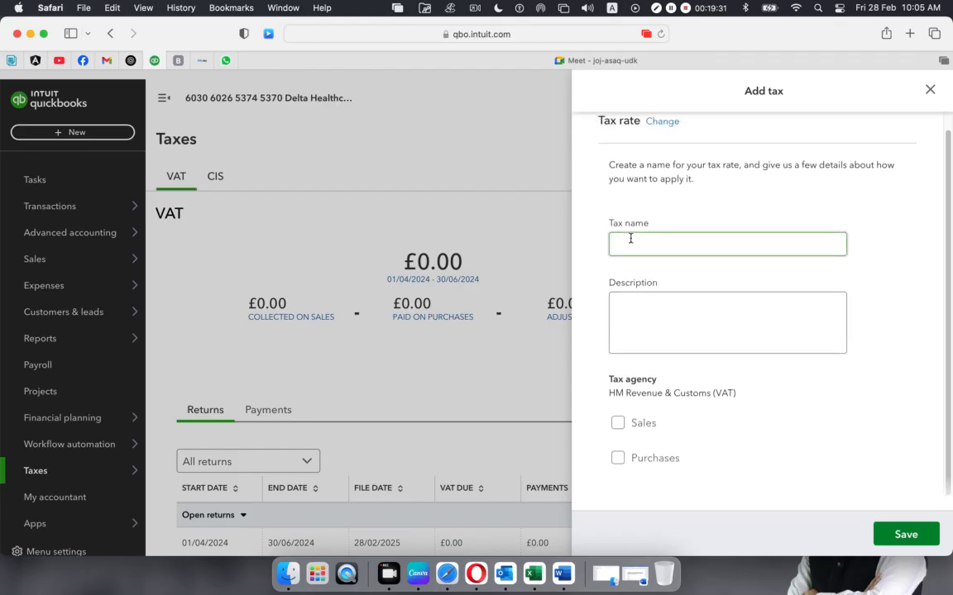
pyautogui.click(631, 239)
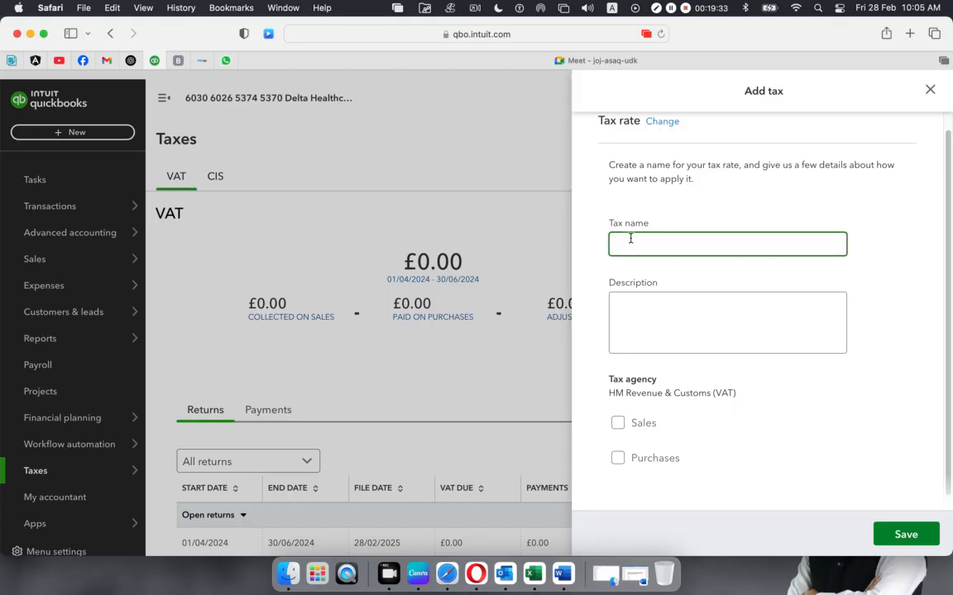
pyautogui.write('Sale Tax ')
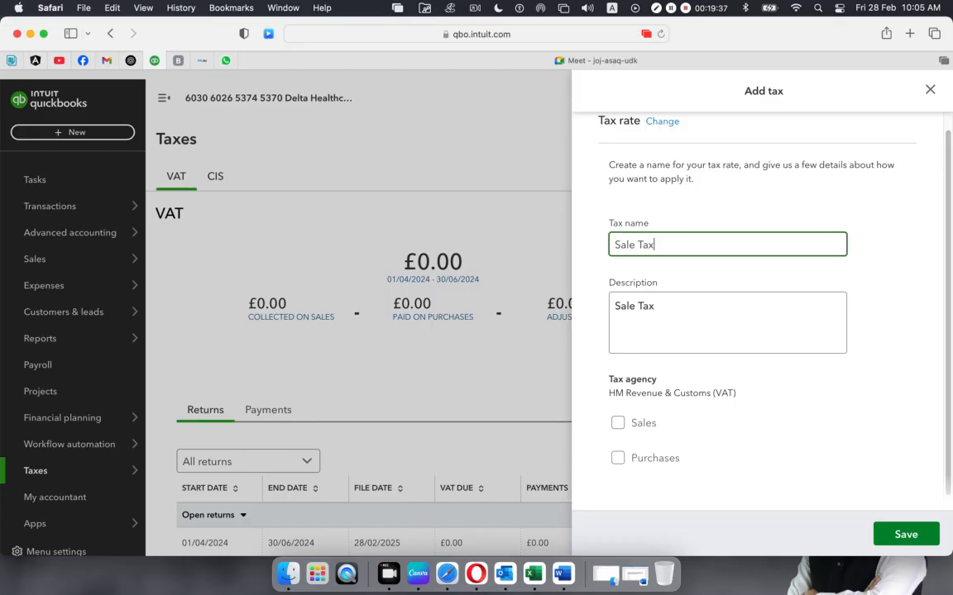
pyautogui.write('10%')
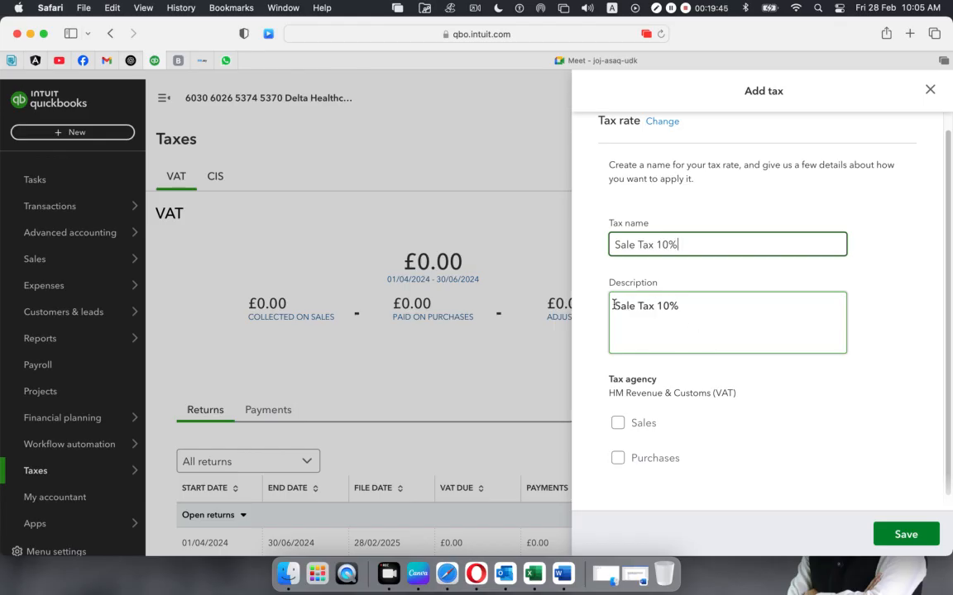
# Add description '(Real-estate) E-commerce', fixing spellings via suggestions, then select the whole description
pyautogui.click(696, 301)
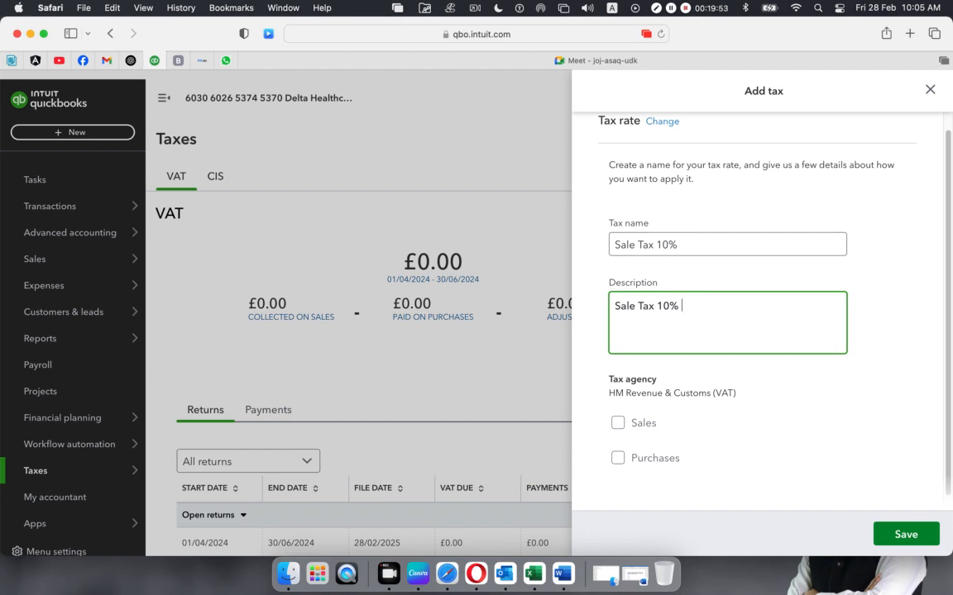
pyautogui.write('(REalstate')
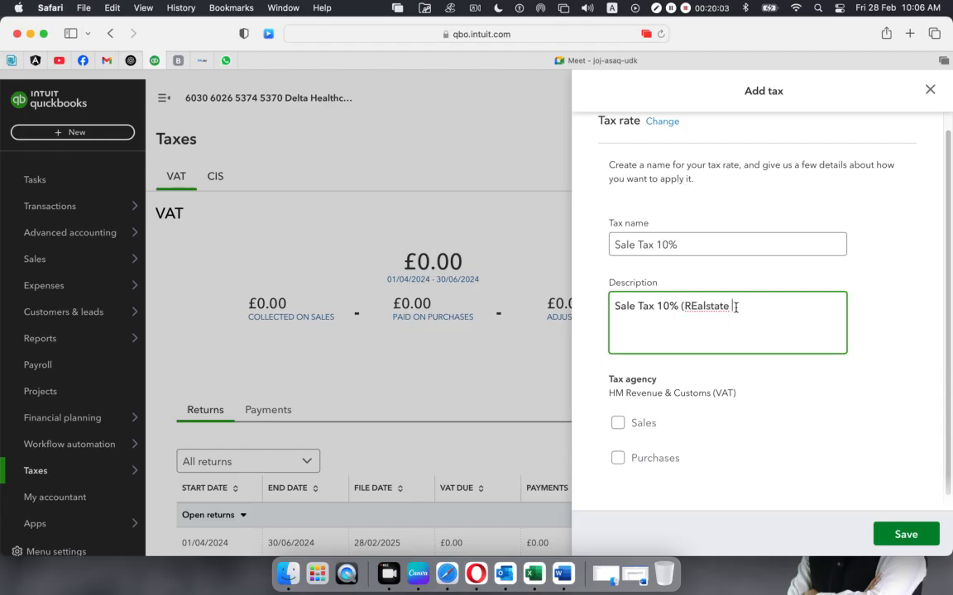
pyautogui.rightClick(709, 313)
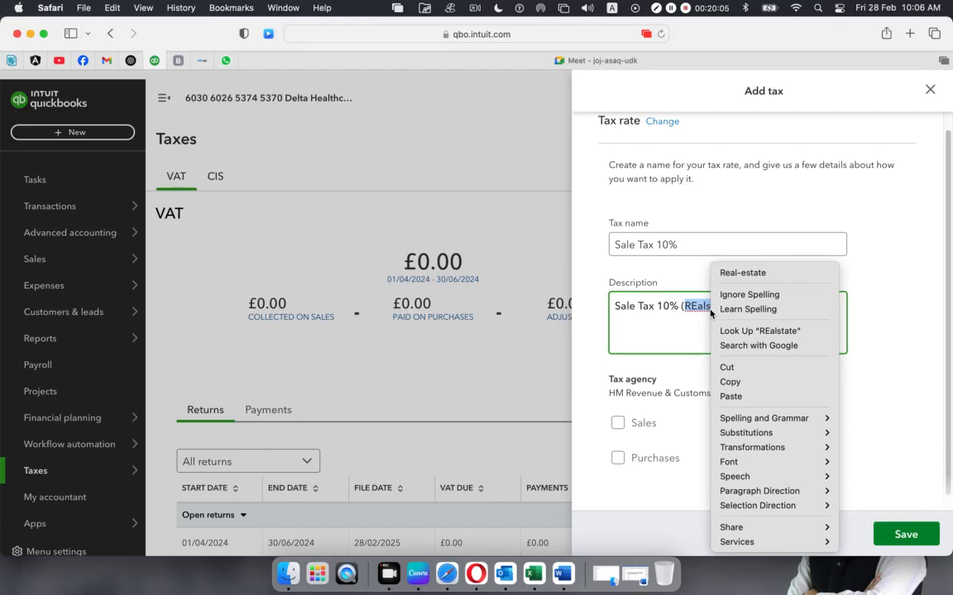
pyautogui.click(734, 273)
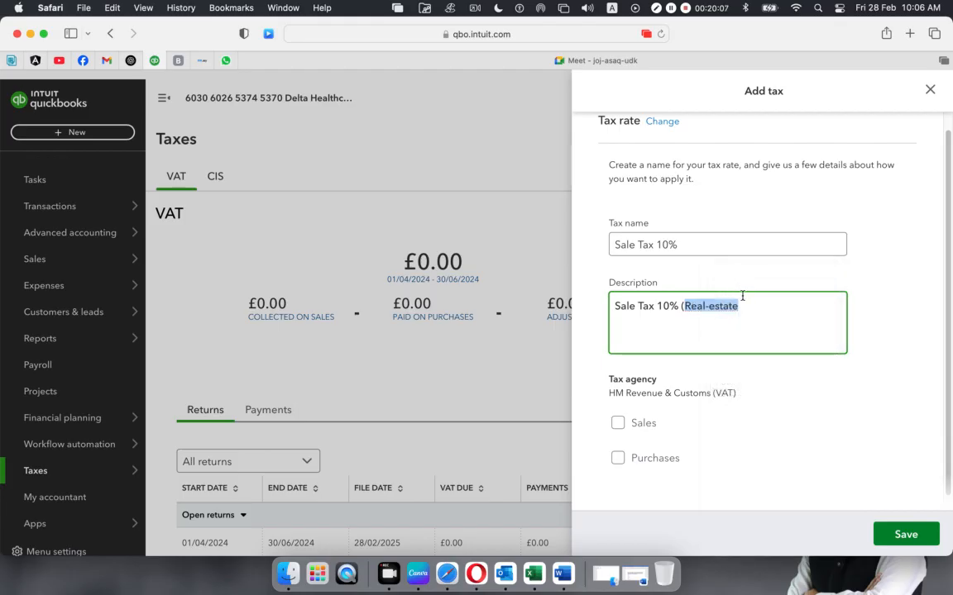
pyautogui.click(744, 314)
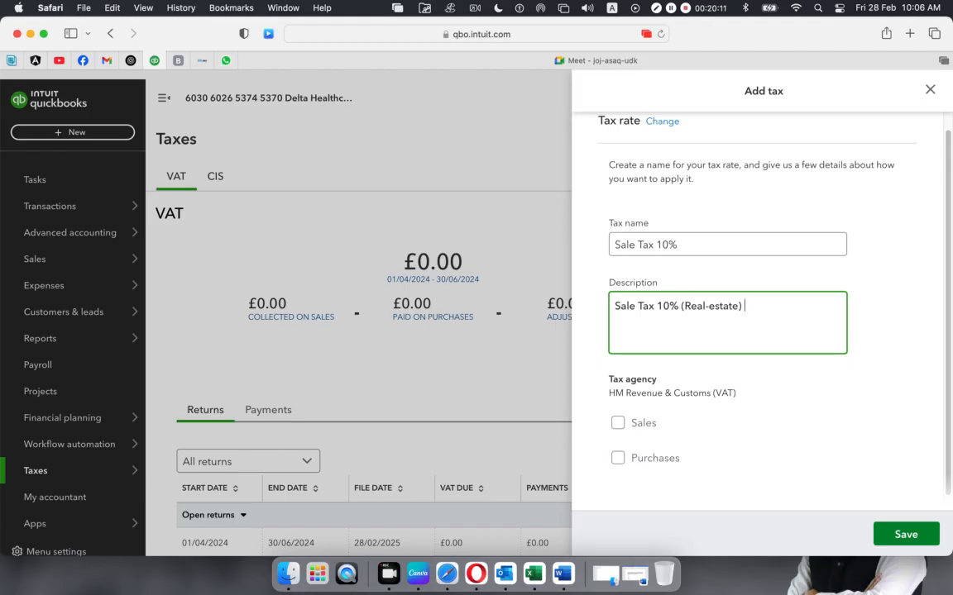
pyautogui.write('Ecommerce')
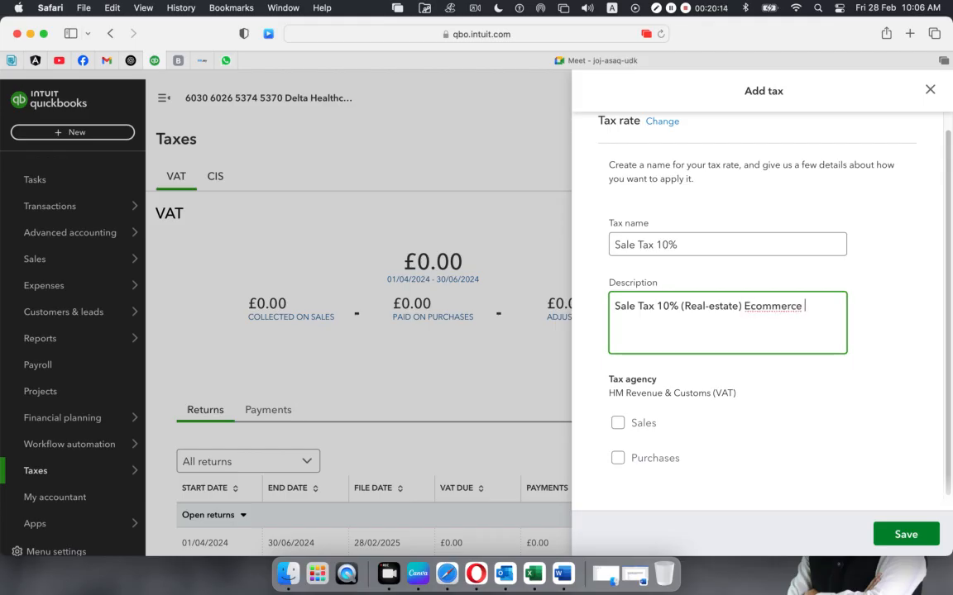
pyautogui.rightClick(786, 304)
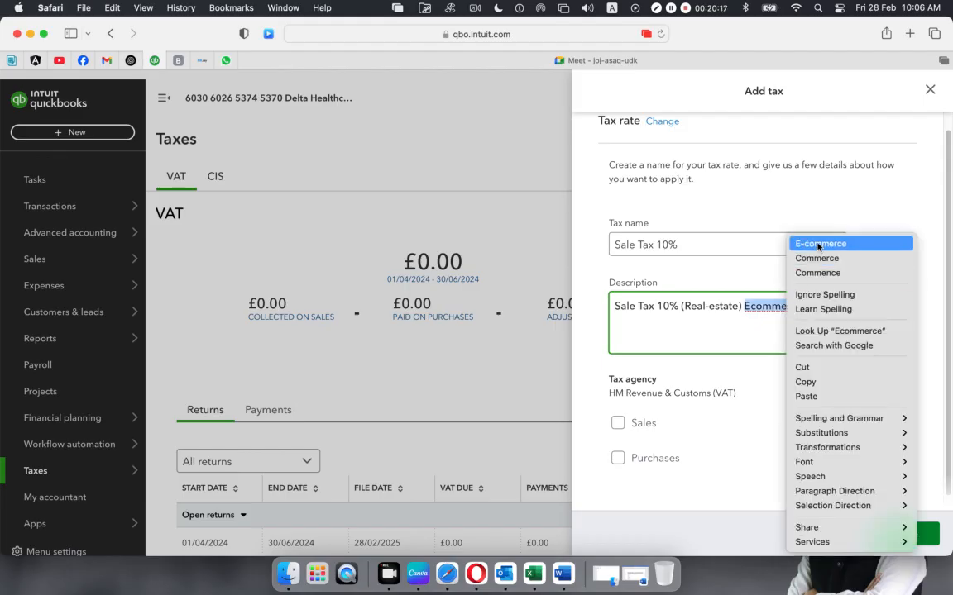
pyautogui.click(819, 244)
pyautogui.click(767, 325)
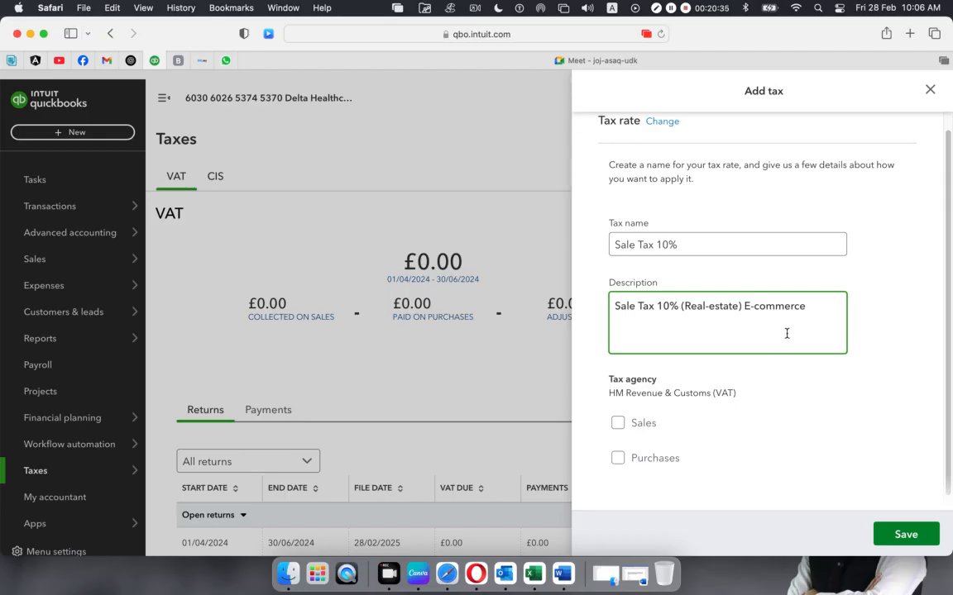
pyautogui.moveTo(802, 308); pyautogui.dragTo(572, 306)
# Clear the description and paste the tax name 'Sale Tax 10%' into it
pyautogui.press('BackSpace')
pyautogui.click(710, 421)
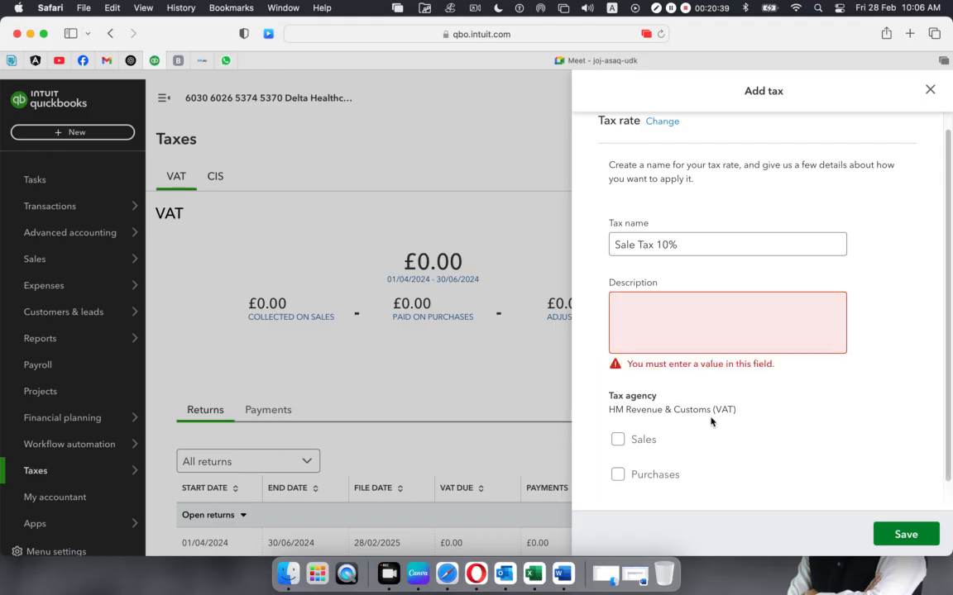
pyautogui.click(663, 320)
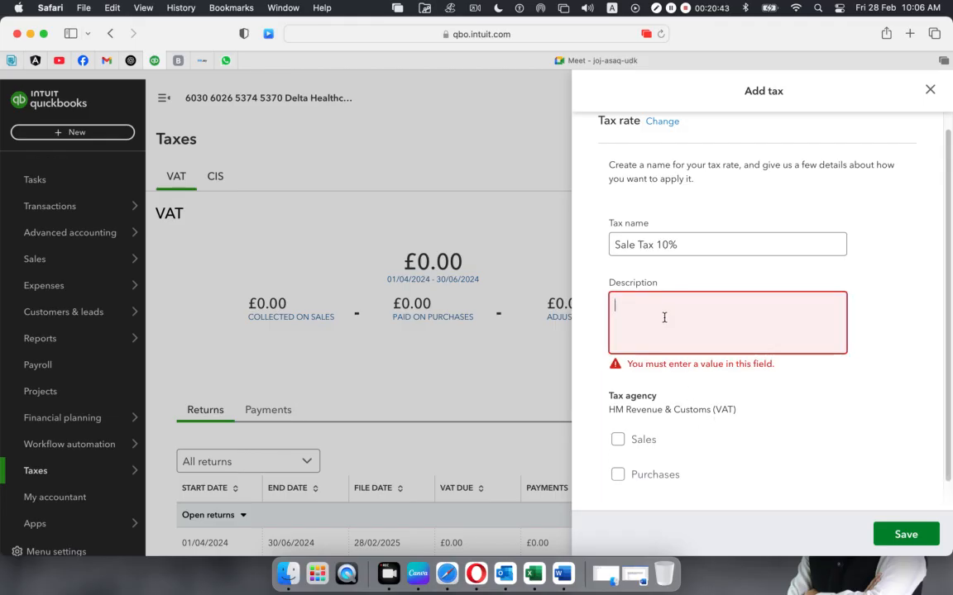
pyautogui.click(684, 247)
pyautogui.moveTo(683, 247); pyautogui.dragTo(560, 246)
pyautogui.press('super+c')
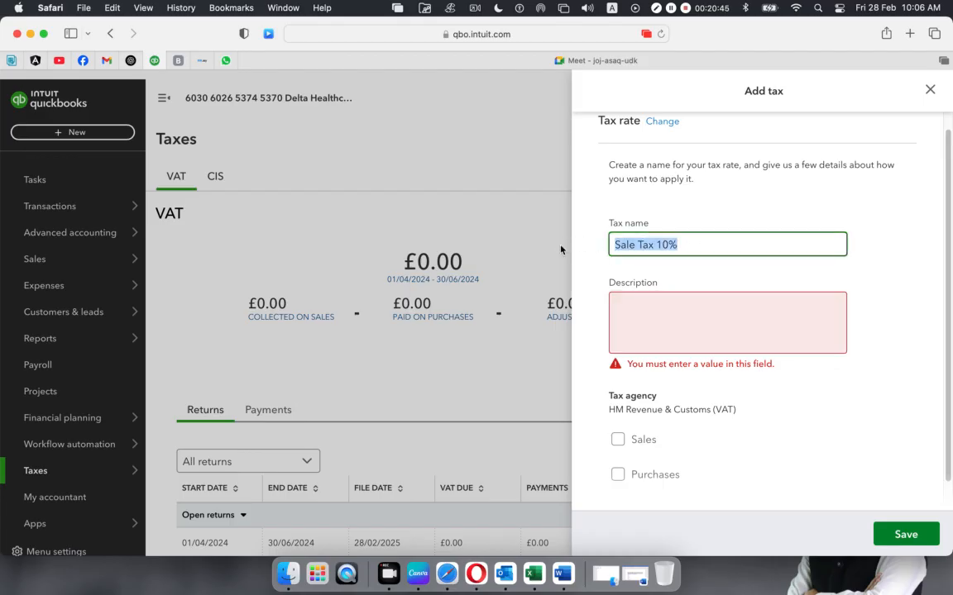
pyautogui.click(636, 317)
pyautogui.press('super+v')
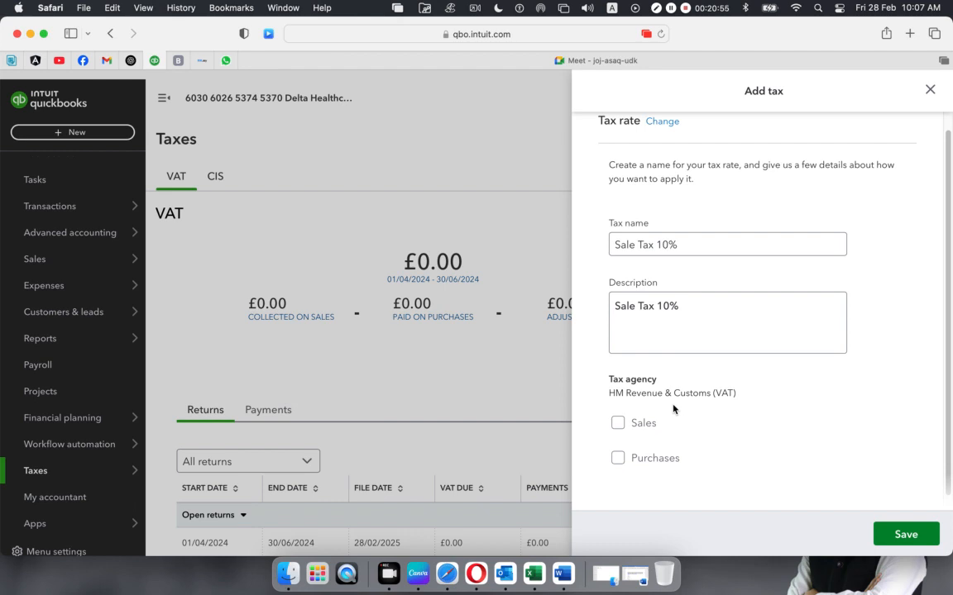
# Tick Sales so the tax applies to sales, then select the tax name text
pyautogui.scroll(-1, 672, 409)
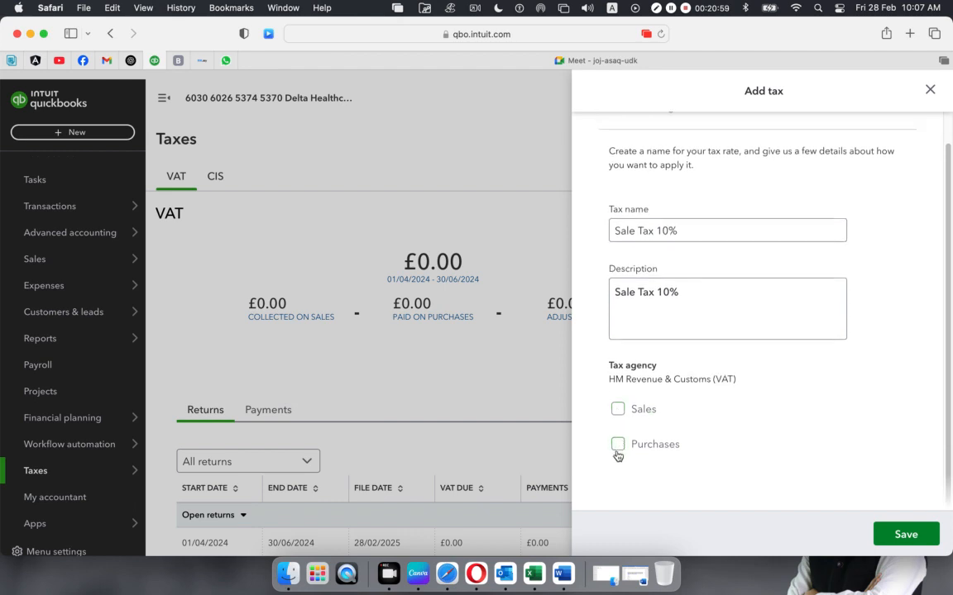
pyautogui.click(619, 411)
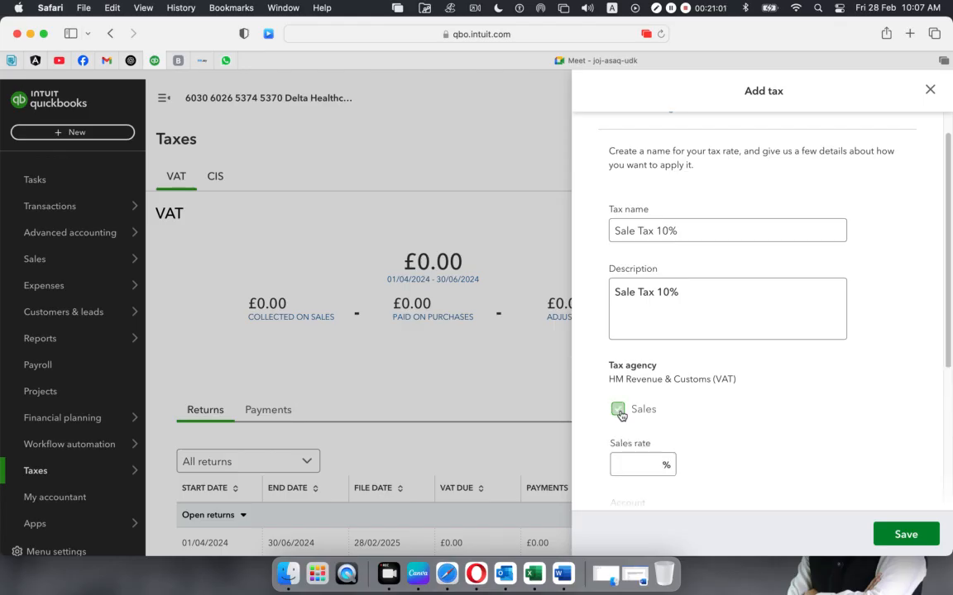
pyautogui.scroll(-5, 724, 457)
pyautogui.scroll(6, 725, 455)
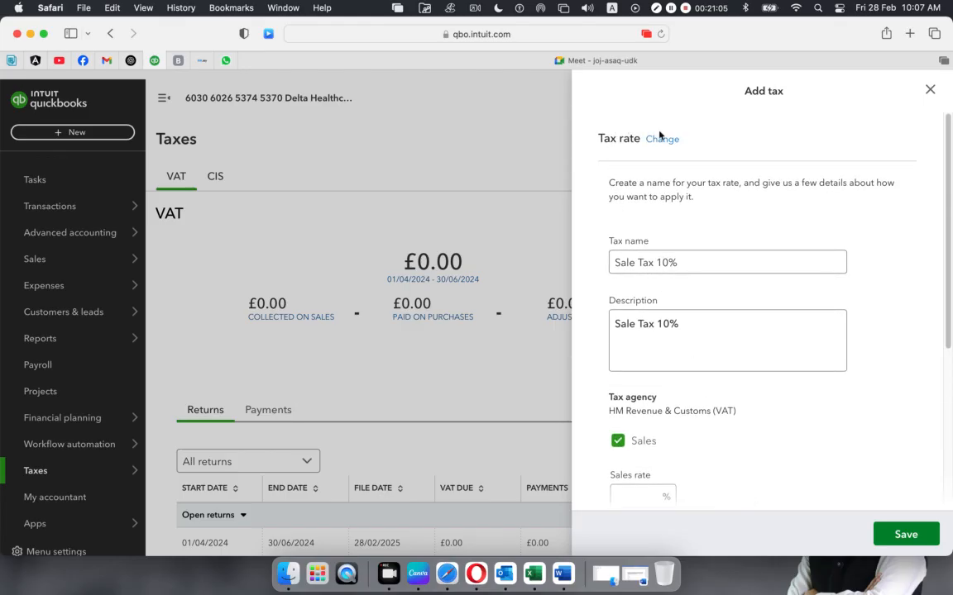
pyautogui.click(666, 264)
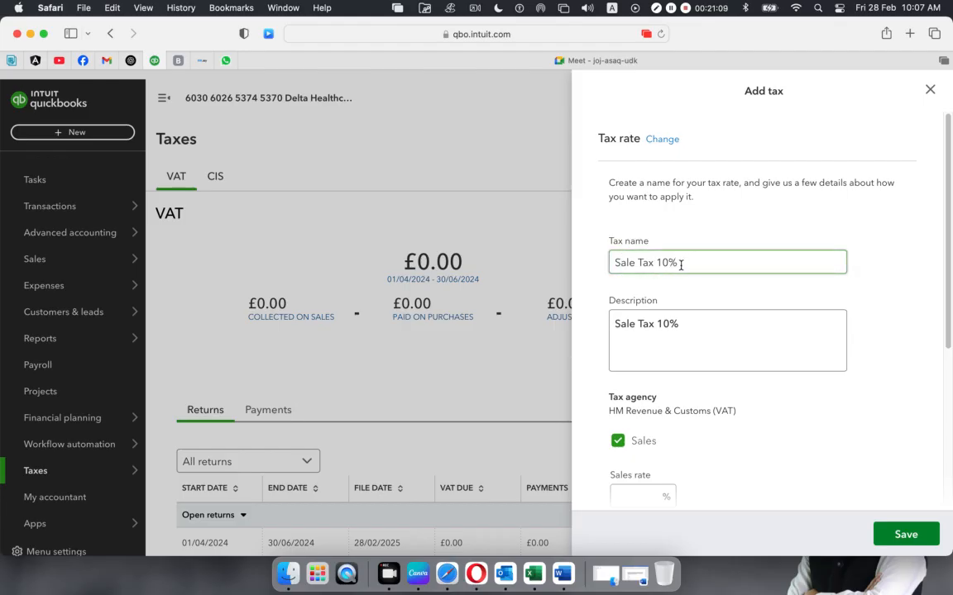
pyautogui.moveTo(681, 263); pyautogui.dragTo(587, 253)
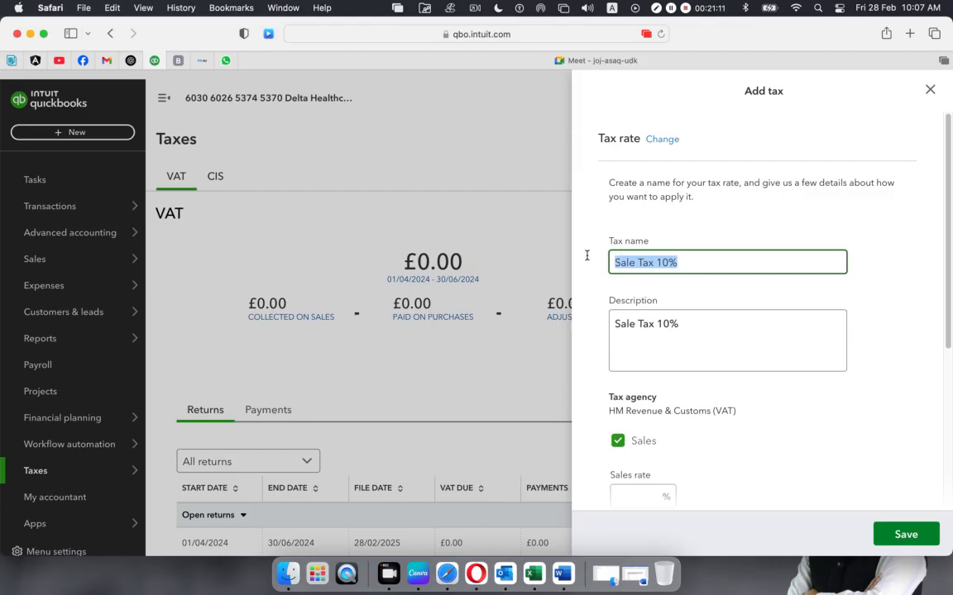
# Replace the tax name with 'VAT 10% (Collected on Sales)'
pyautogui.press('BackSpace')
pyautogui.write('VAT 1')
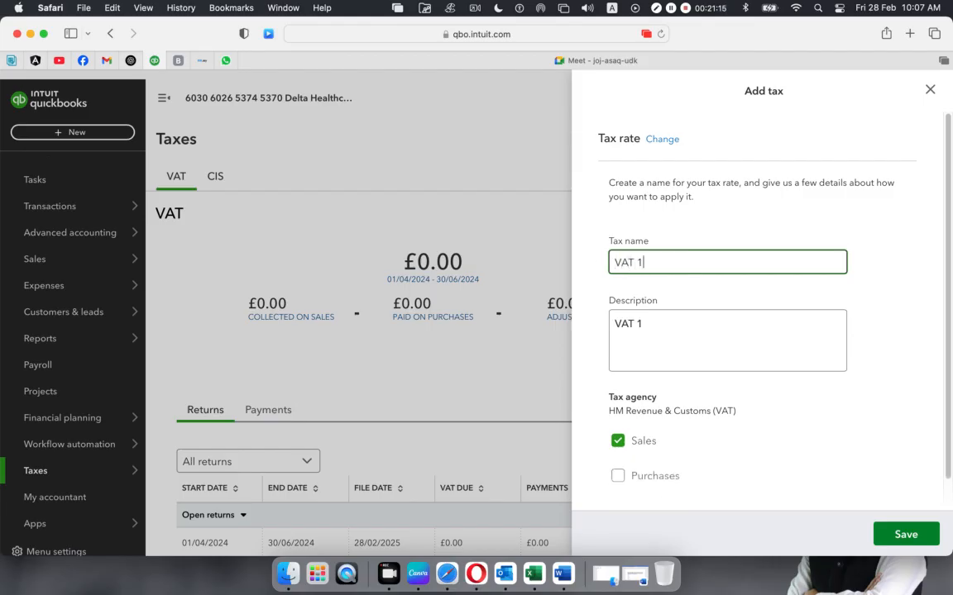
pyautogui.write('0% (Cloll')
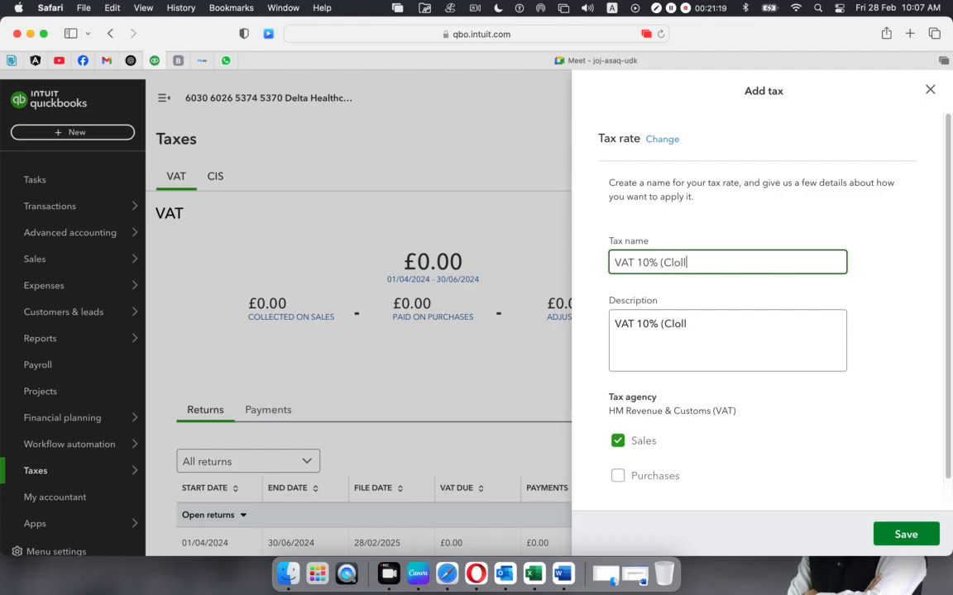
pyautogui.write('ected on')
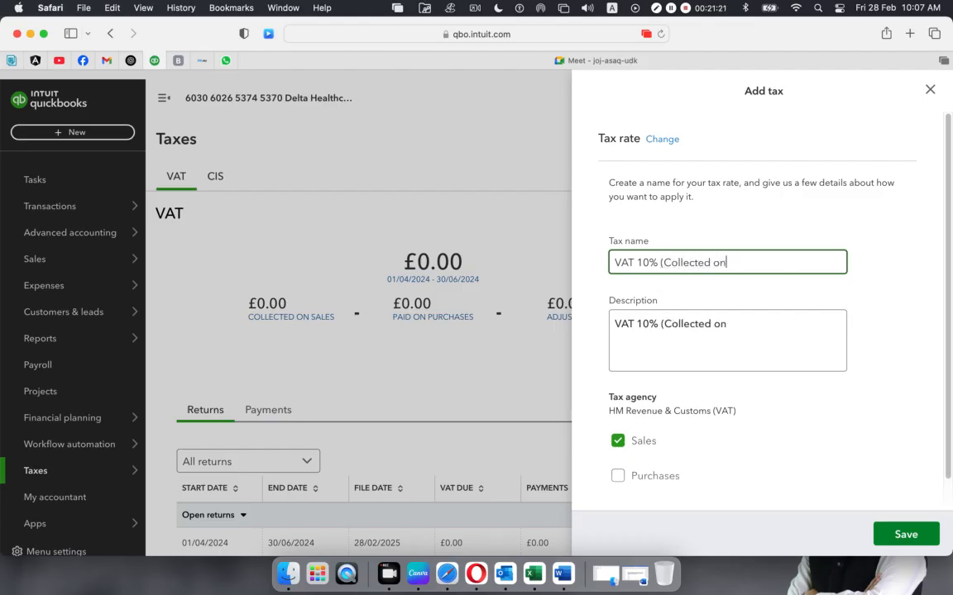
pyautogui.write(' Sales)')
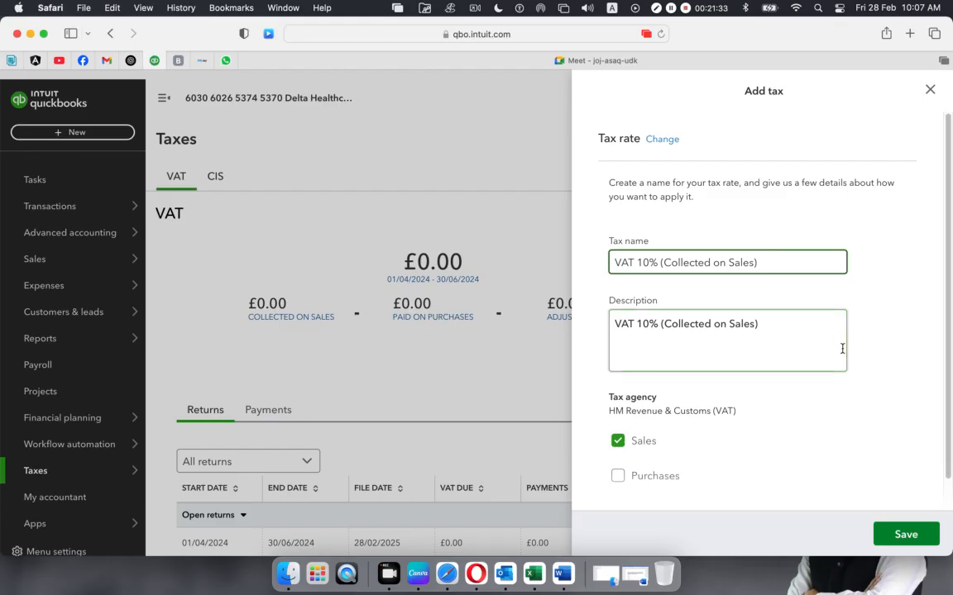
pyautogui.scroll(-2, 808, 390)
# Untick and re-tick Sales so the tax still applies to sales
pyautogui.scroll(1, 809, 391)
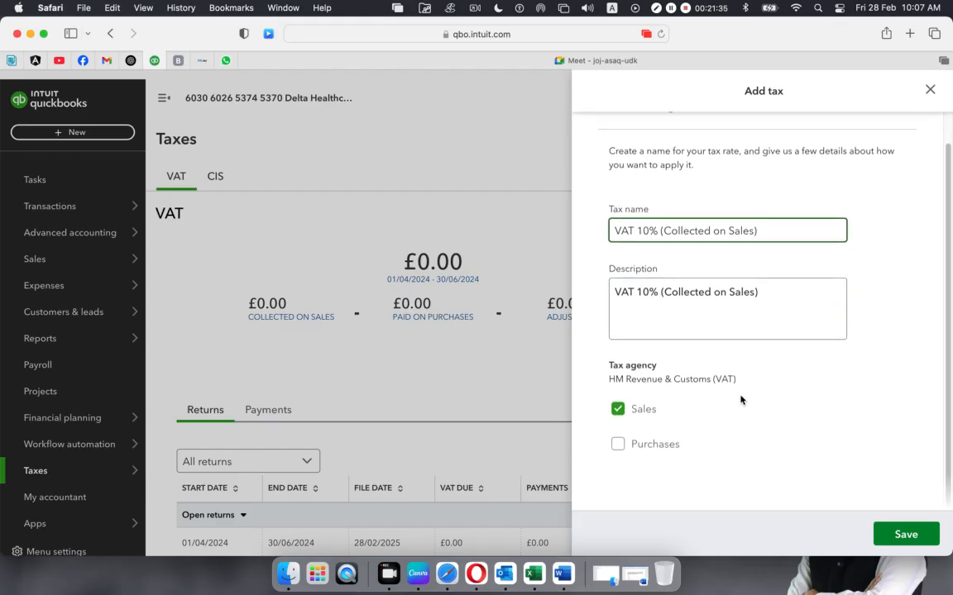
pyautogui.click(629, 409)
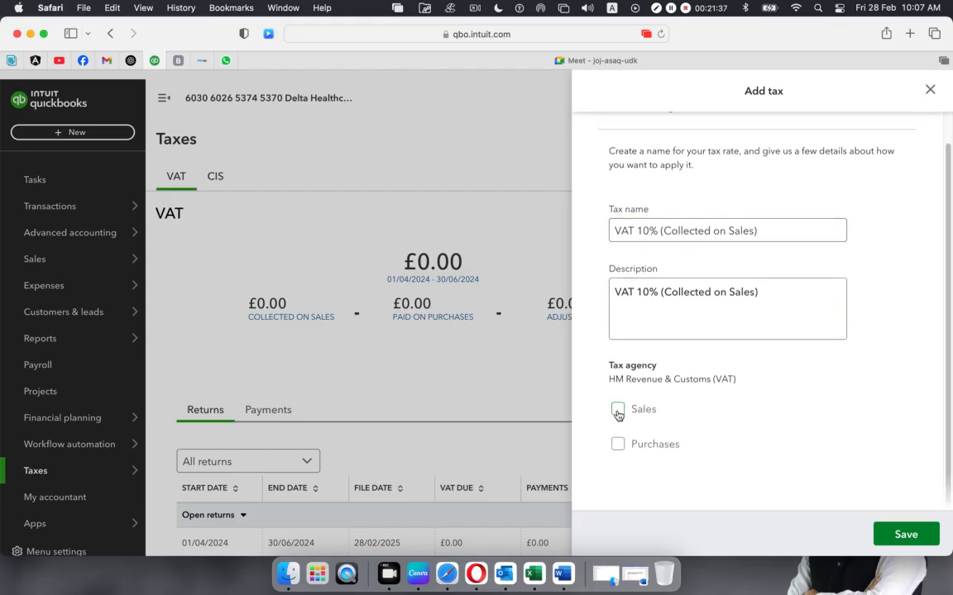
pyautogui.click(618, 410)
pyautogui.scroll(-3, 692, 429)
pyautogui.scroll(-2, 693, 430)
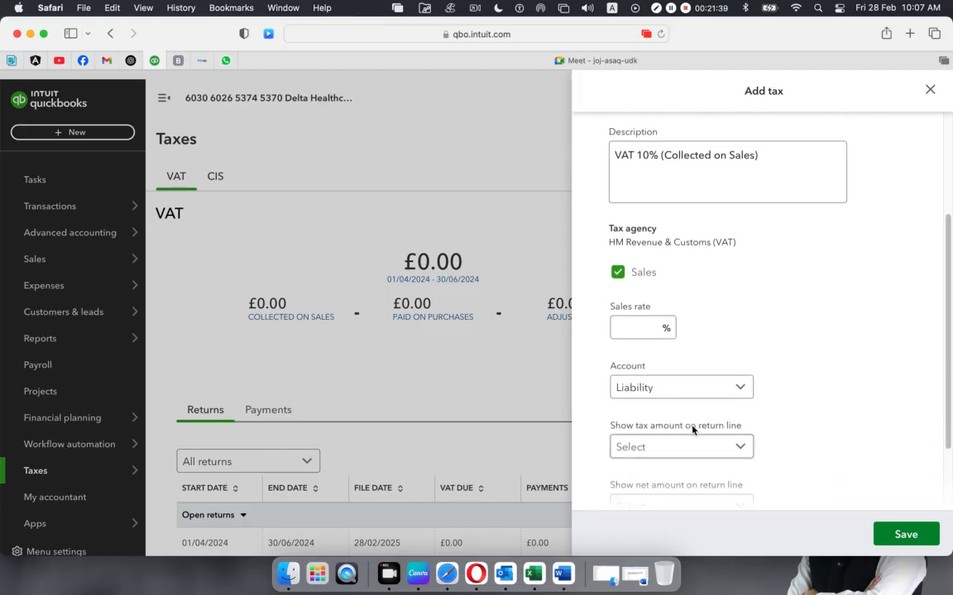
pyautogui.scroll(-1, 692, 429)
pyautogui.scroll(2, 692, 430)
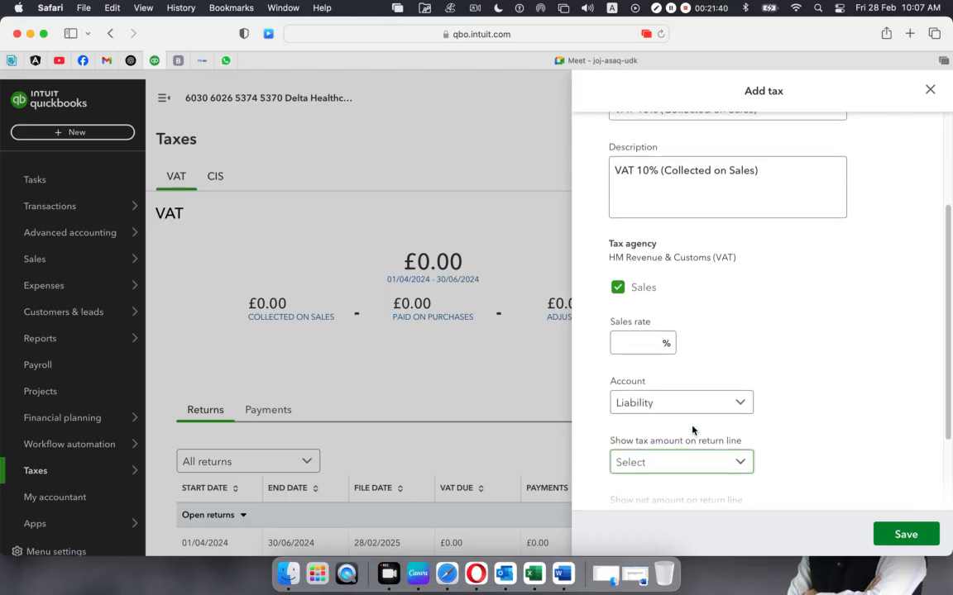
pyautogui.click(649, 340)
pyautogui.scroll(2, 648, 340)
pyautogui.scroll(2, 648, 340)
pyautogui.click(616, 232)
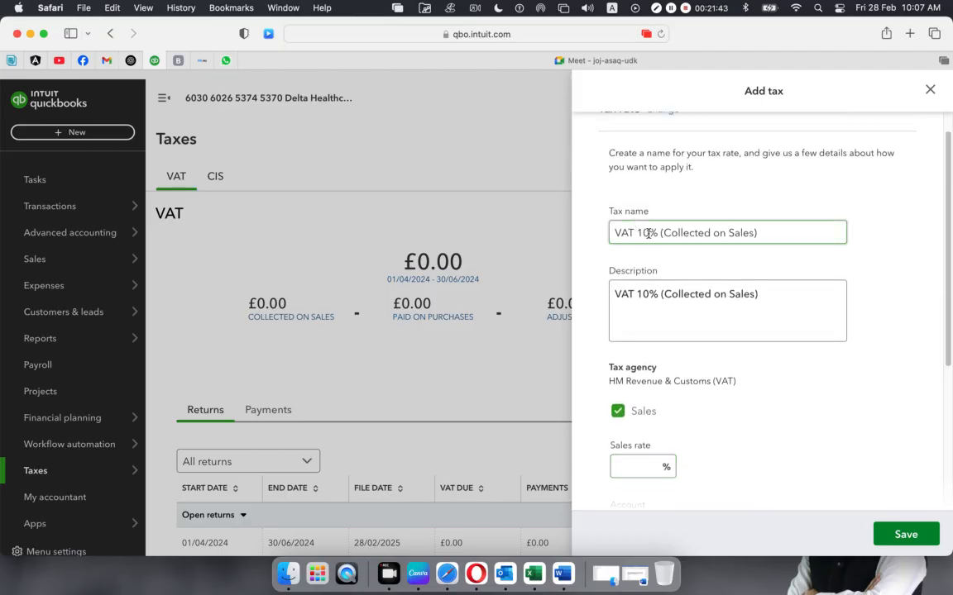
pyautogui.click(636, 273)
pyautogui.scroll(-3, 636, 272)
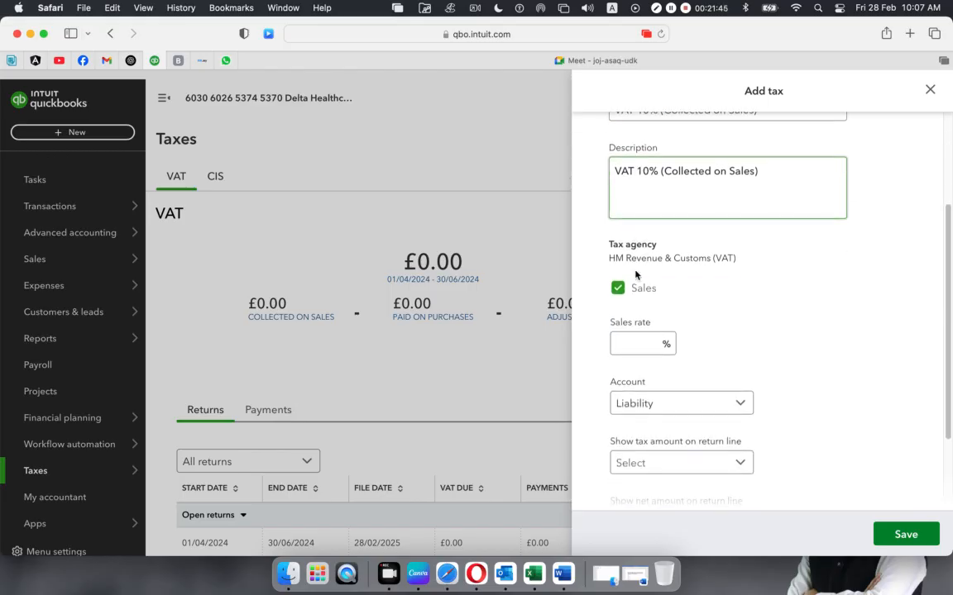
# Enter 10 as the sales rate
pyautogui.click(643, 348)
pyautogui.write('10')
pyautogui.click(755, 359)
pyautogui.doubleClick(755, 360)
pyautogui.scroll(2, 757, 362)
pyautogui.click(653, 260)
pyautogui.click(659, 409)
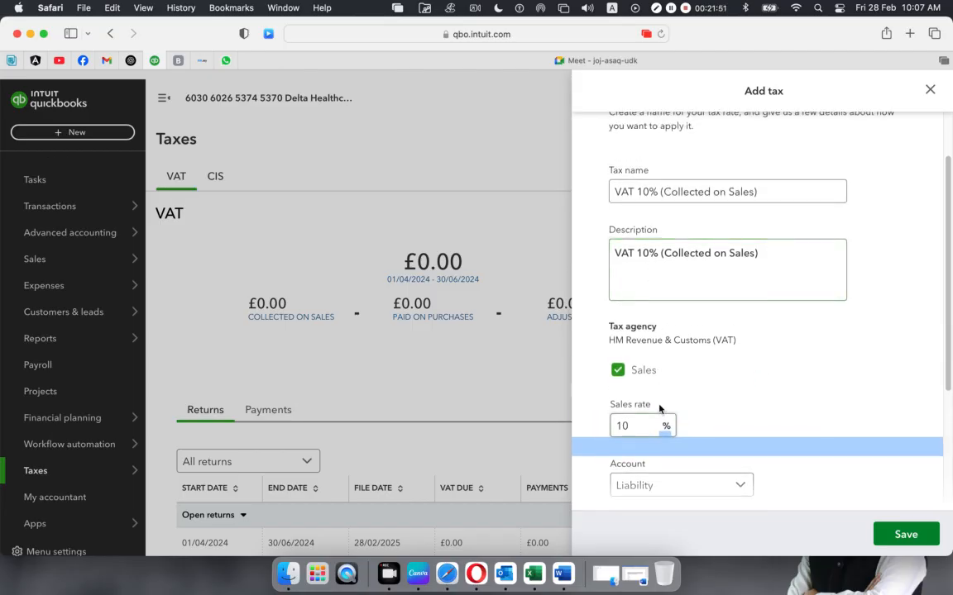
pyautogui.scroll(-2, 659, 408)
pyautogui.click(639, 365)
# Fix the mistyped sales rate back to 10, with Liability as the account
pyautogui.press('BackSpace')
pyautogui.write('5')
pyautogui.scroll(2, 683, 293)
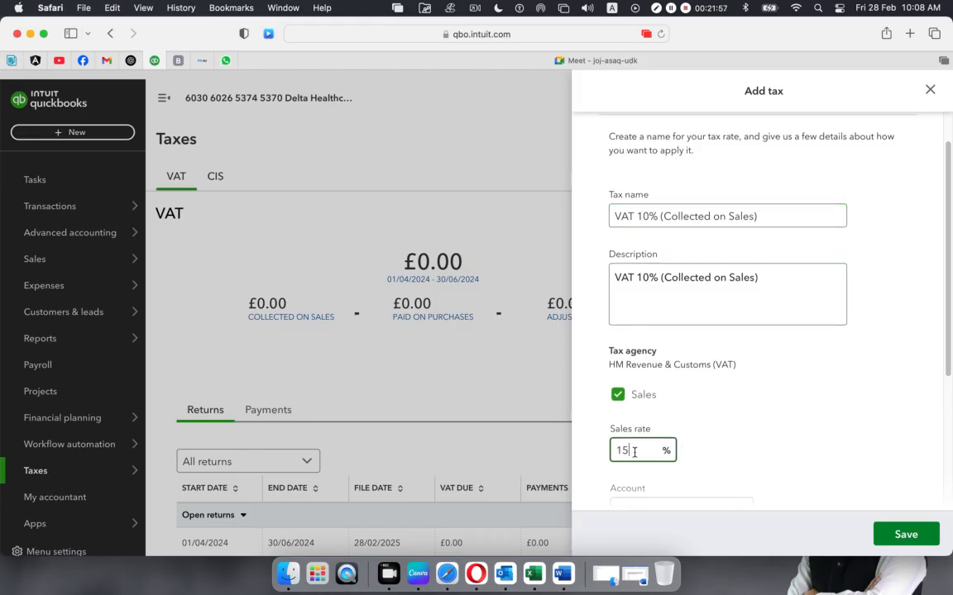
pyautogui.press('BackSpace')
pyautogui.write('0')
pyautogui.scroll(-3, 706, 426)
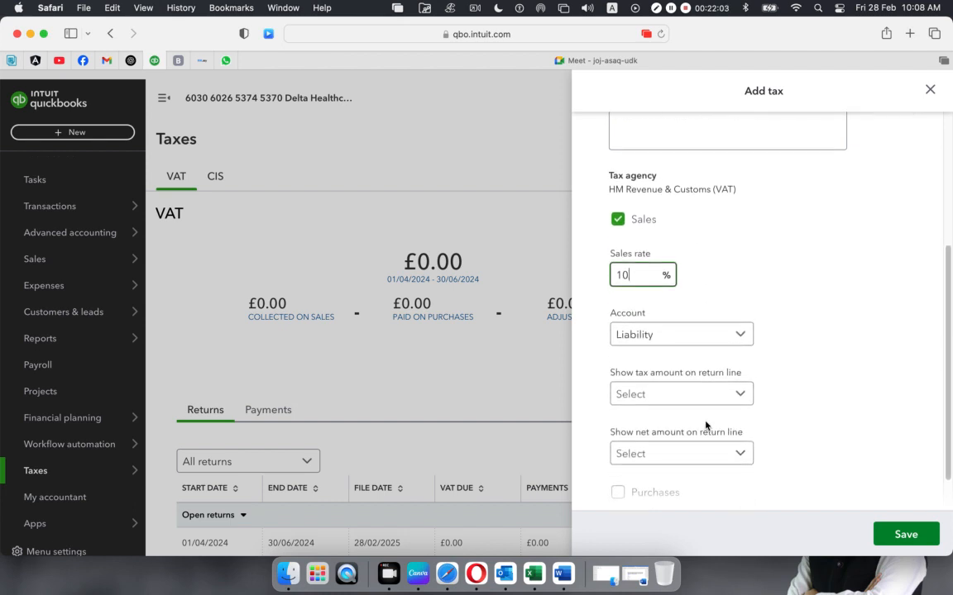
pyautogui.scroll(3, 705, 426)
pyautogui.scroll(-3, 706, 426)
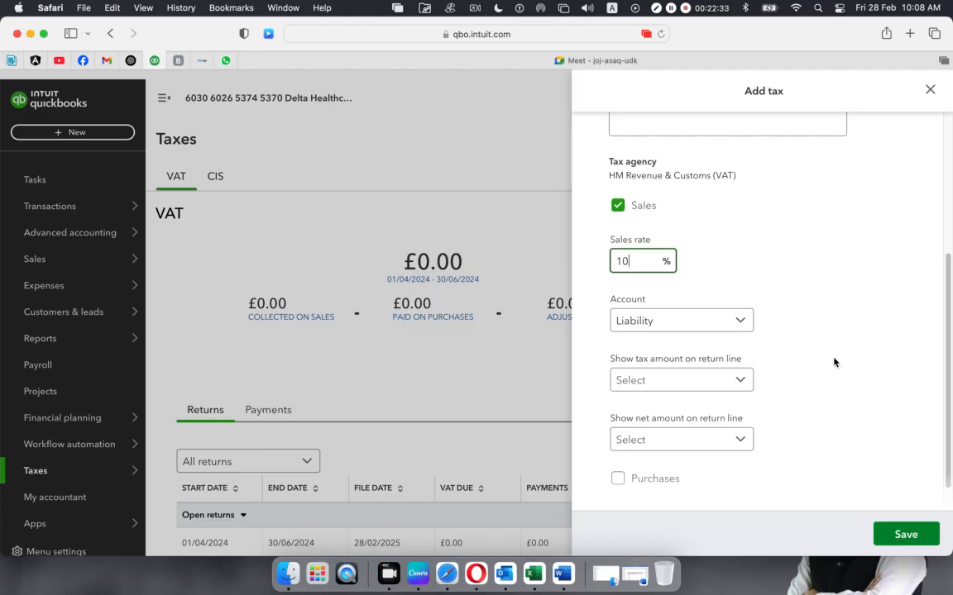
pyautogui.scroll(5, 641, 237)
pyautogui.scroll(-3, 641, 238)
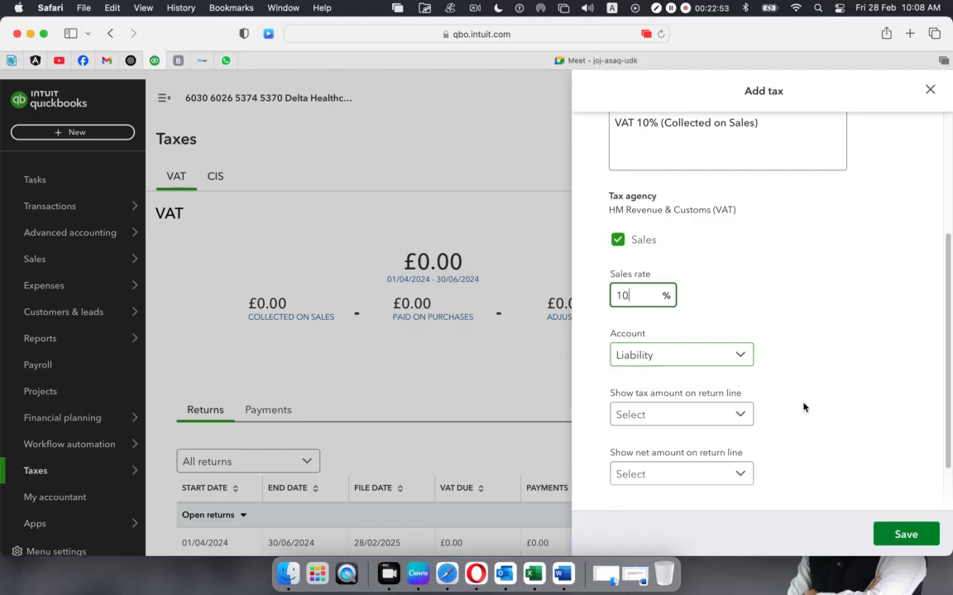
pyautogui.scroll(-2, 803, 408)
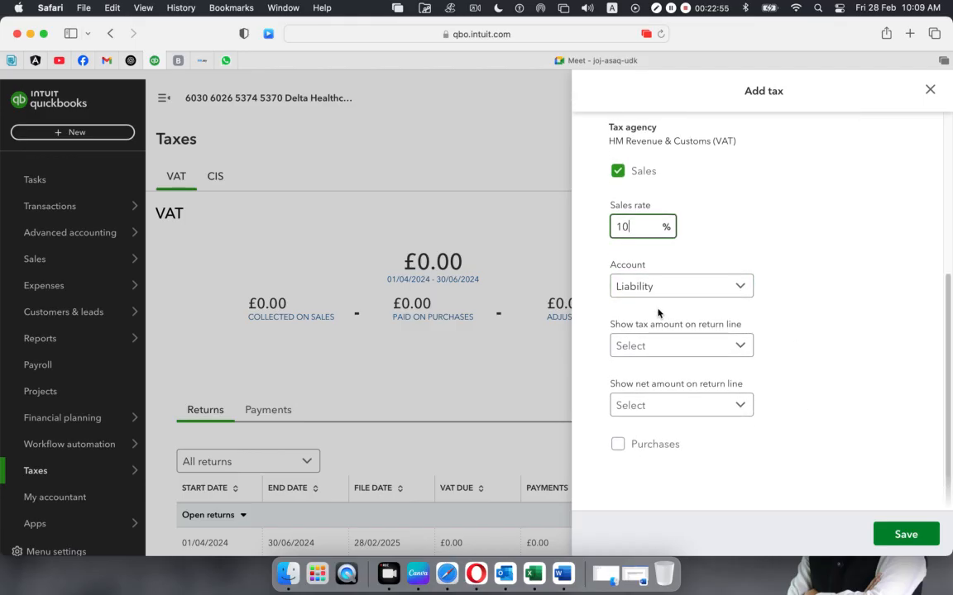
# Map tax to 'VAT due on sales and other outputs' and net to 'Net value of sales'
pyautogui.click(744, 347)
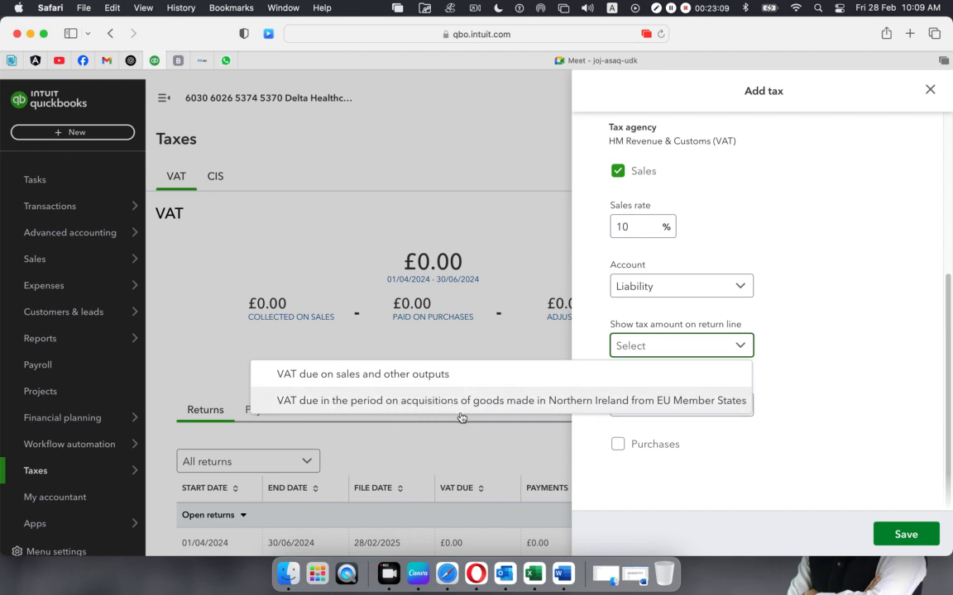
pyautogui.click(426, 378)
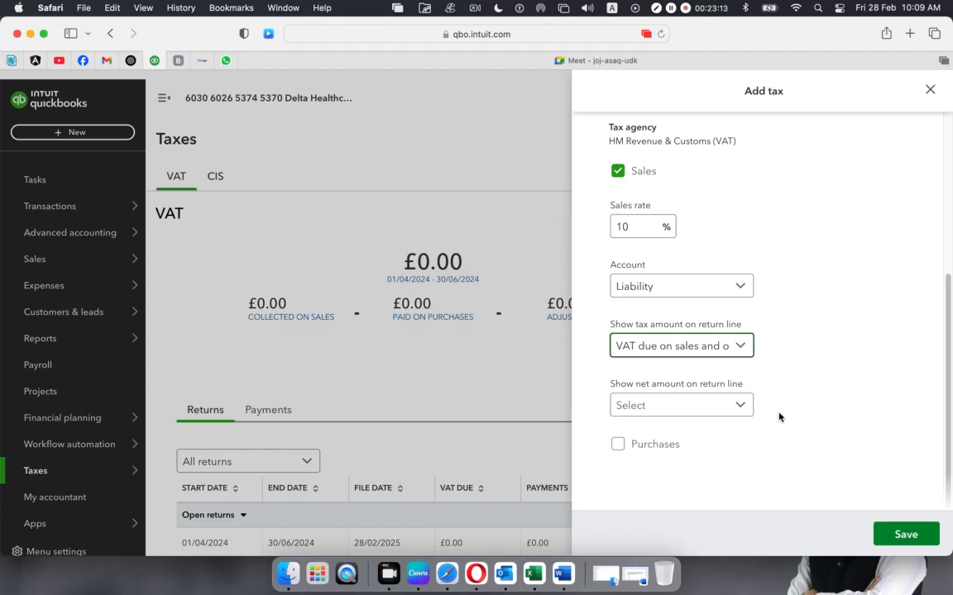
pyautogui.click(740, 408)
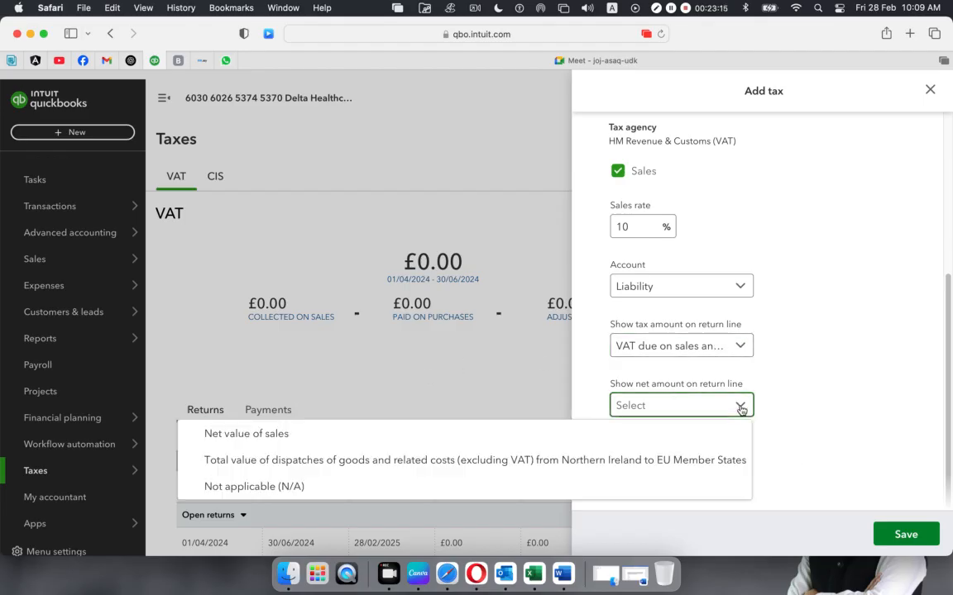
pyautogui.click(278, 436)
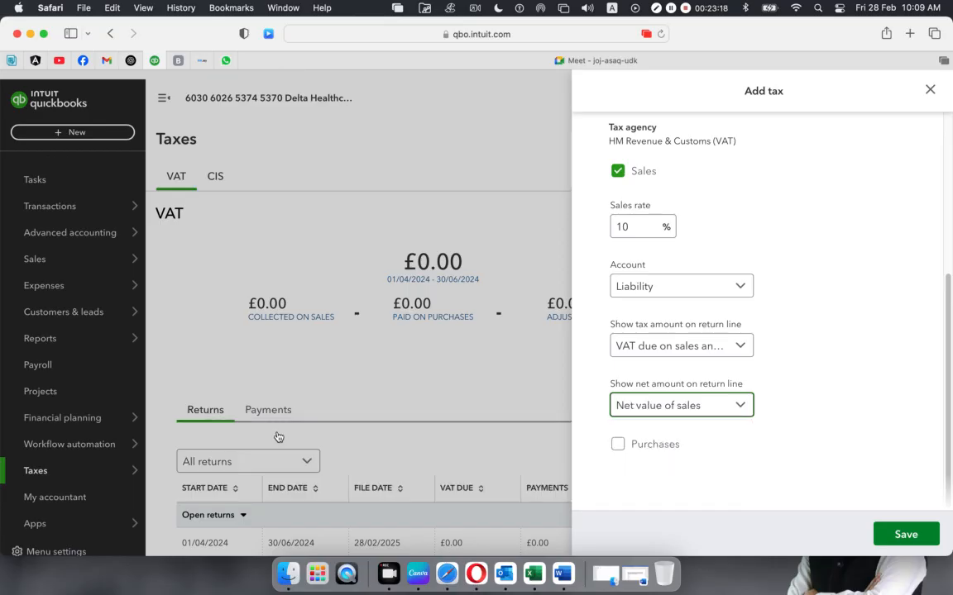
pyautogui.click(832, 455)
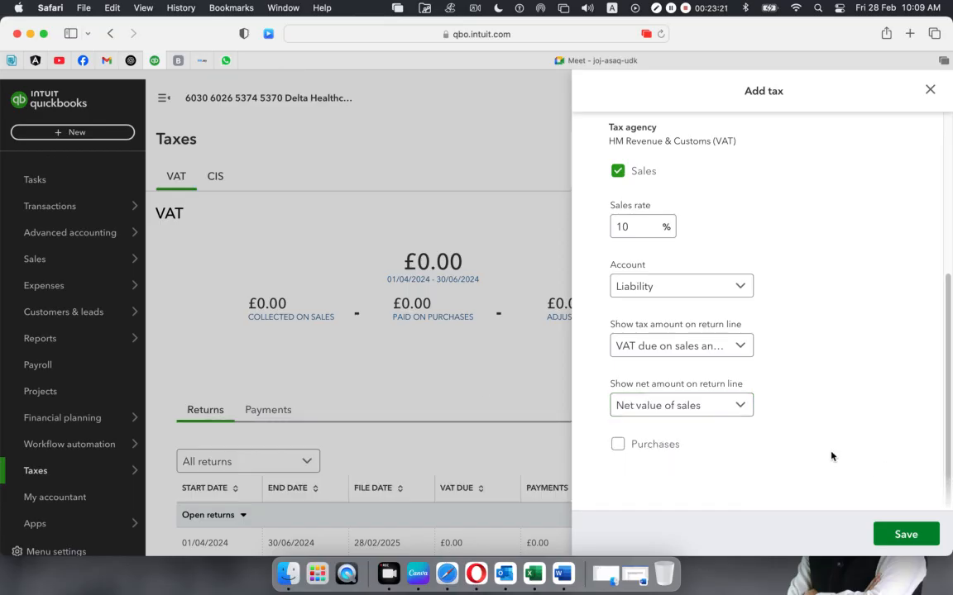
# Tick Purchases, enter a 10% purchase rate and pick Net value of purchases
pyautogui.scroll(-2, 832, 457)
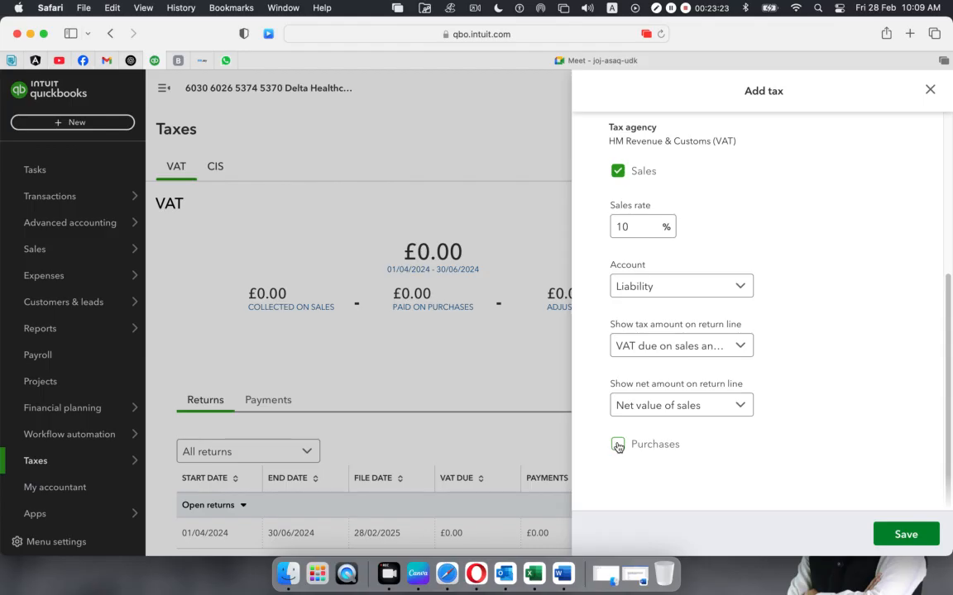
pyautogui.click(617, 446)
pyautogui.scroll(-5, 738, 459)
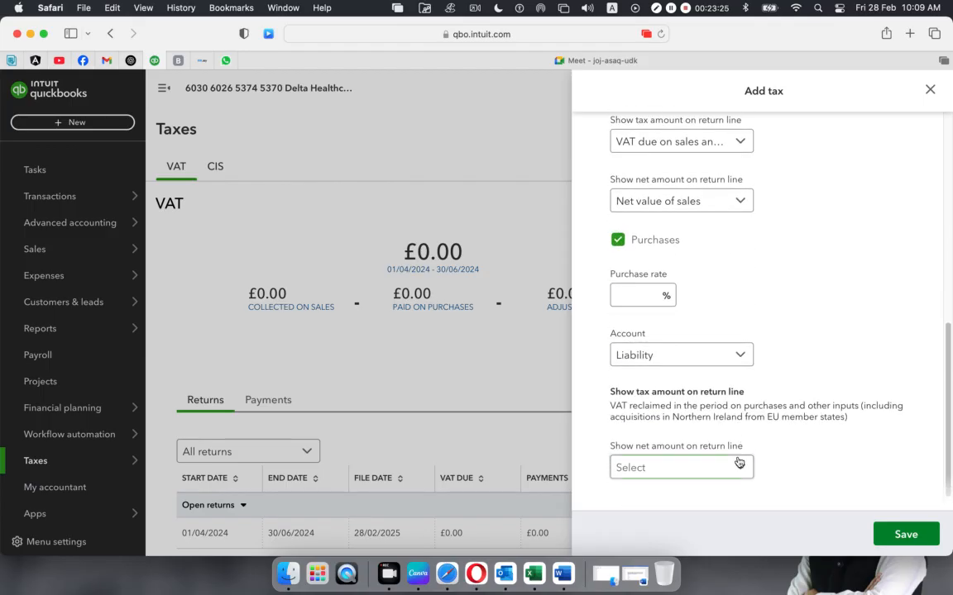
pyautogui.scroll(-1, 740, 462)
pyautogui.scroll(1, 739, 462)
pyautogui.scroll(-1, 739, 462)
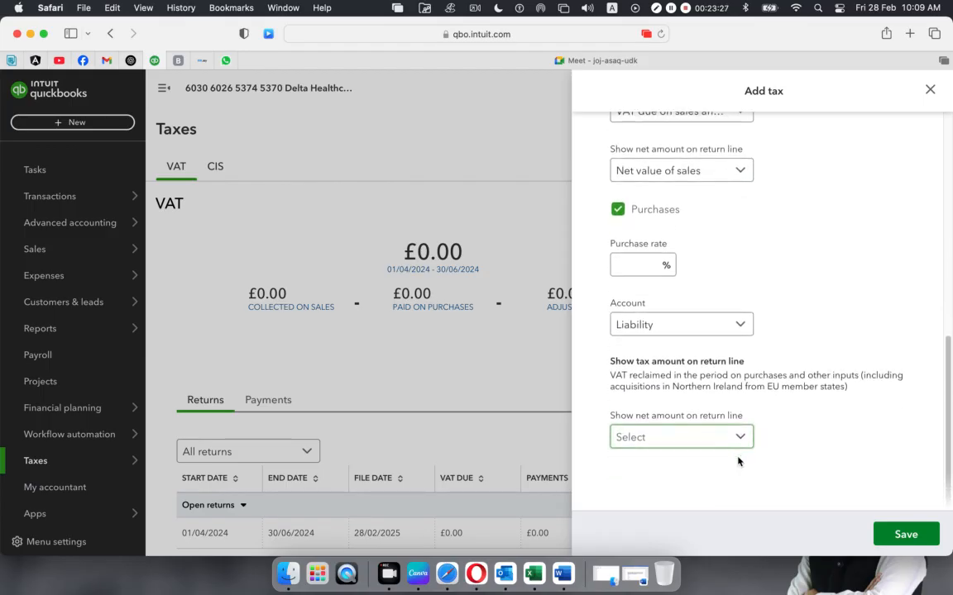
pyautogui.scroll(5, 738, 461)
pyautogui.scroll(2, 738, 462)
pyautogui.scroll(-4, 738, 461)
pyautogui.click(643, 258)
pyautogui.write('10')
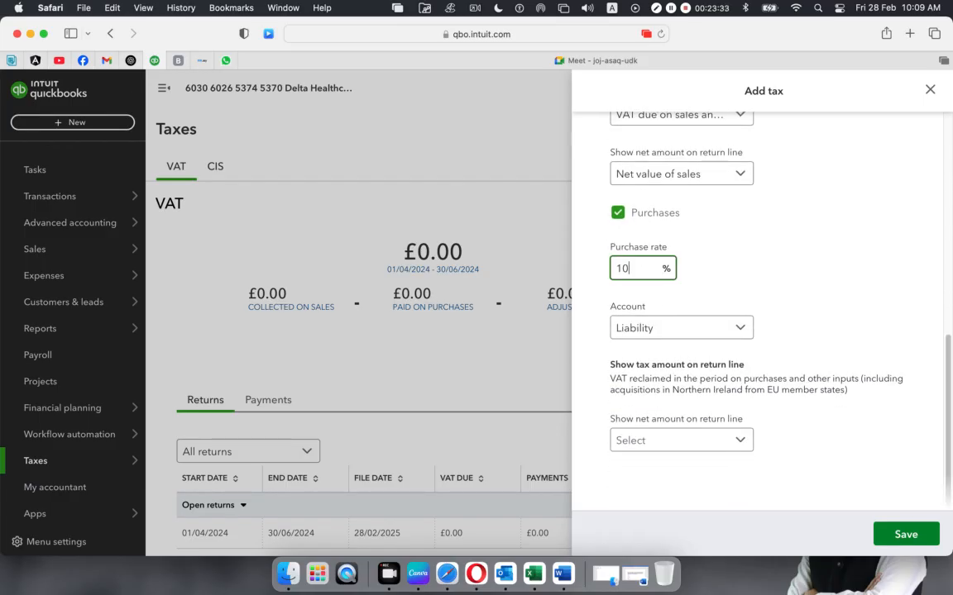
pyautogui.click(741, 441)
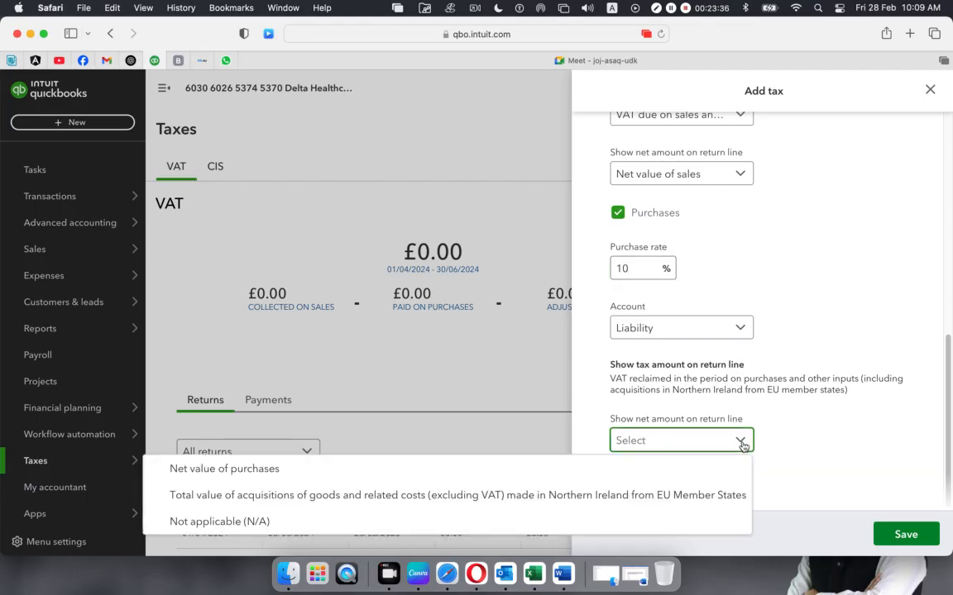
pyautogui.click(380, 469)
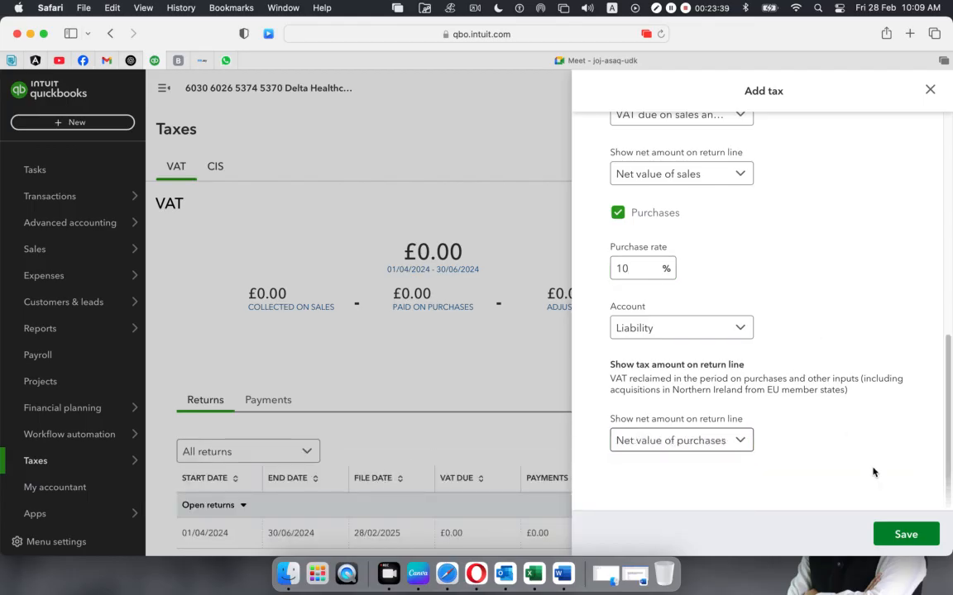
# Untick Purchases to make the tax sales-only, and save it
pyautogui.click(659, 249)
pyautogui.scroll(5, 659, 250)
pyautogui.scroll(-5, 657, 253)
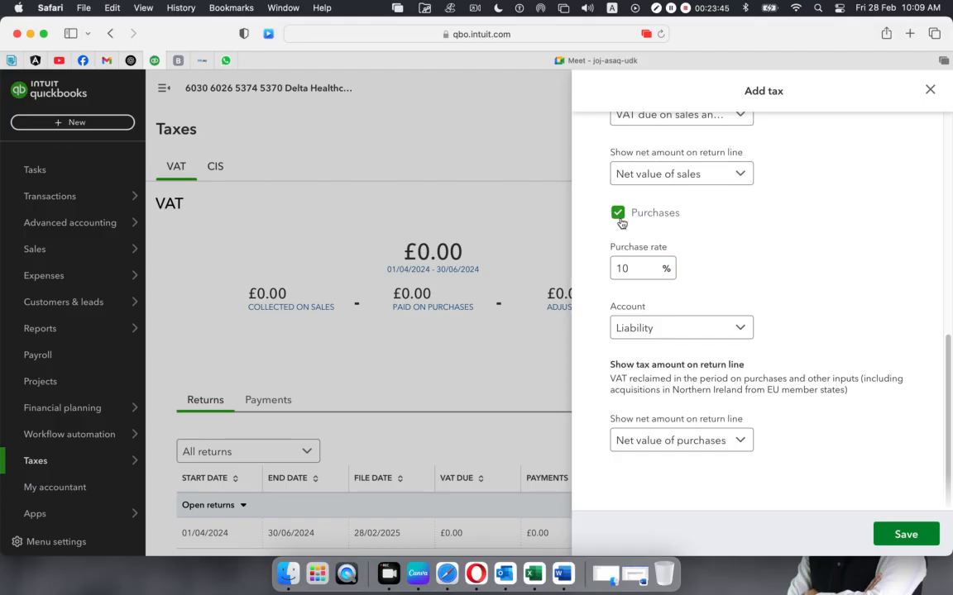
pyautogui.scroll(7, 686, 353)
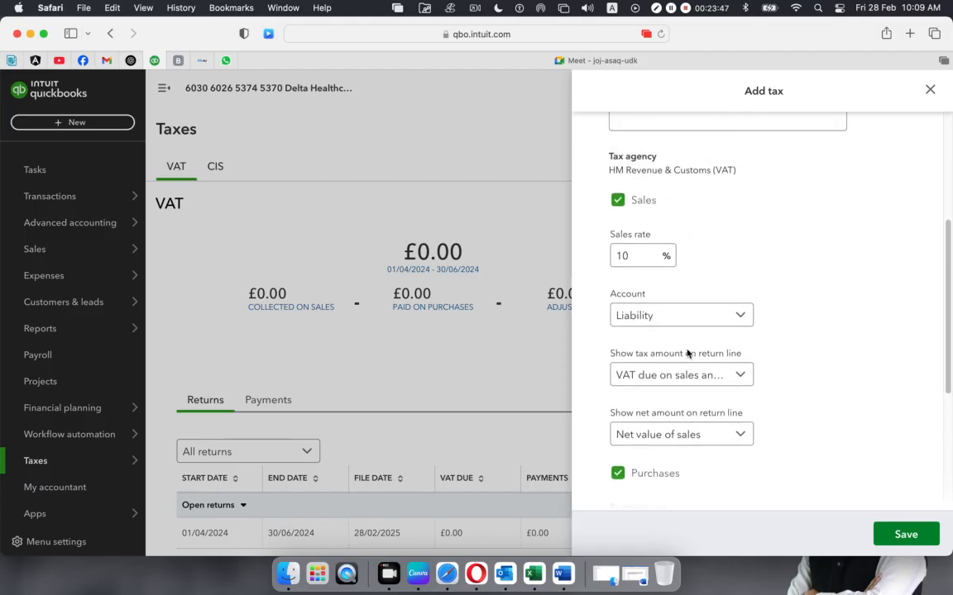
pyautogui.scroll(3, 686, 353)
pyautogui.scroll(-10, 686, 354)
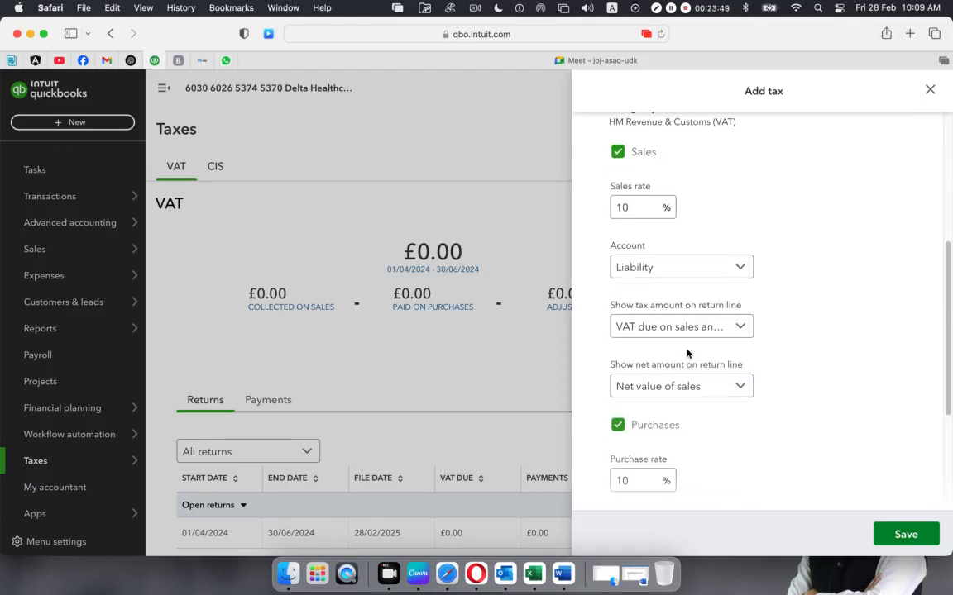
pyautogui.click(618, 210)
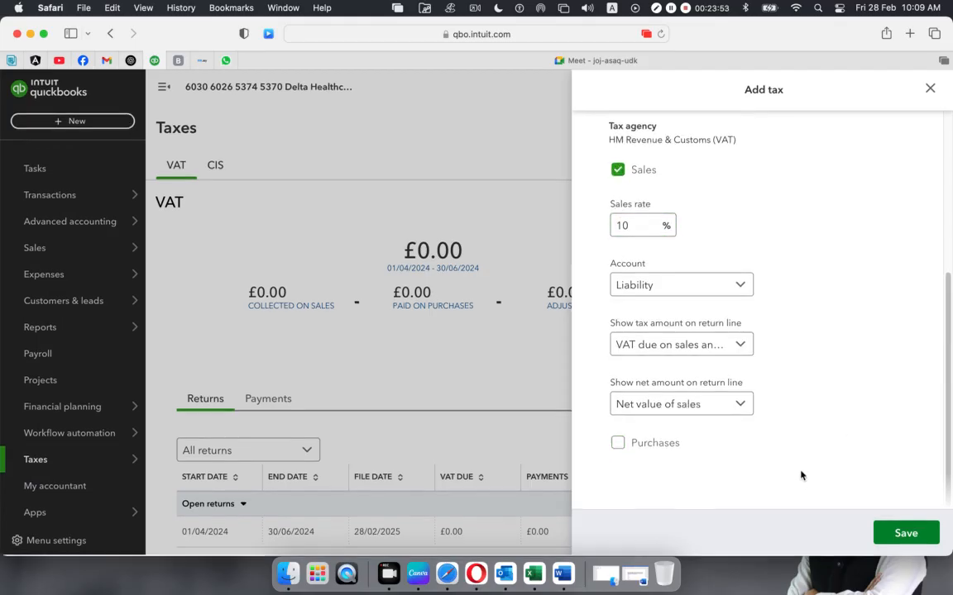
pyautogui.scroll(5, 801, 476)
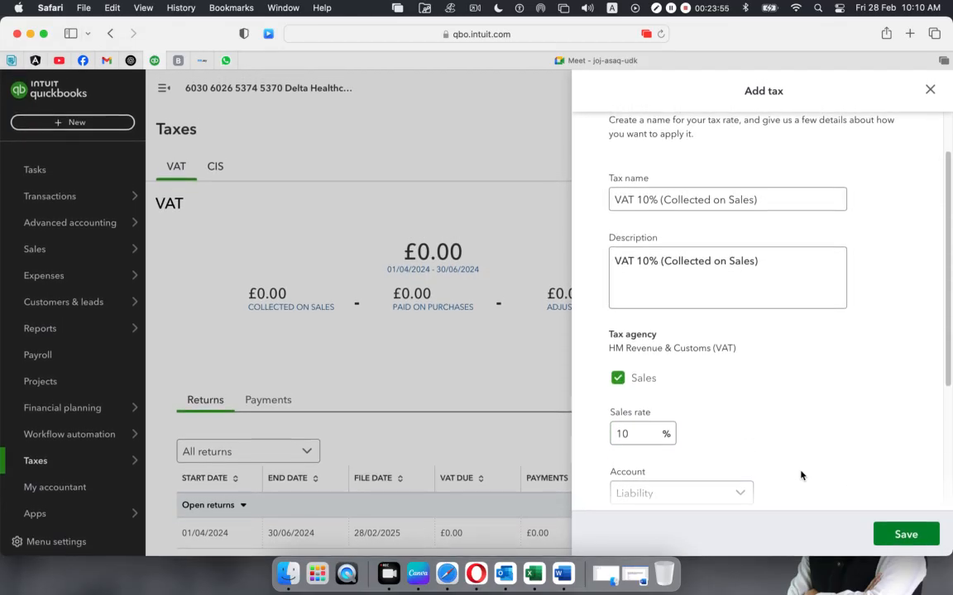
pyautogui.scroll(-5, 801, 475)
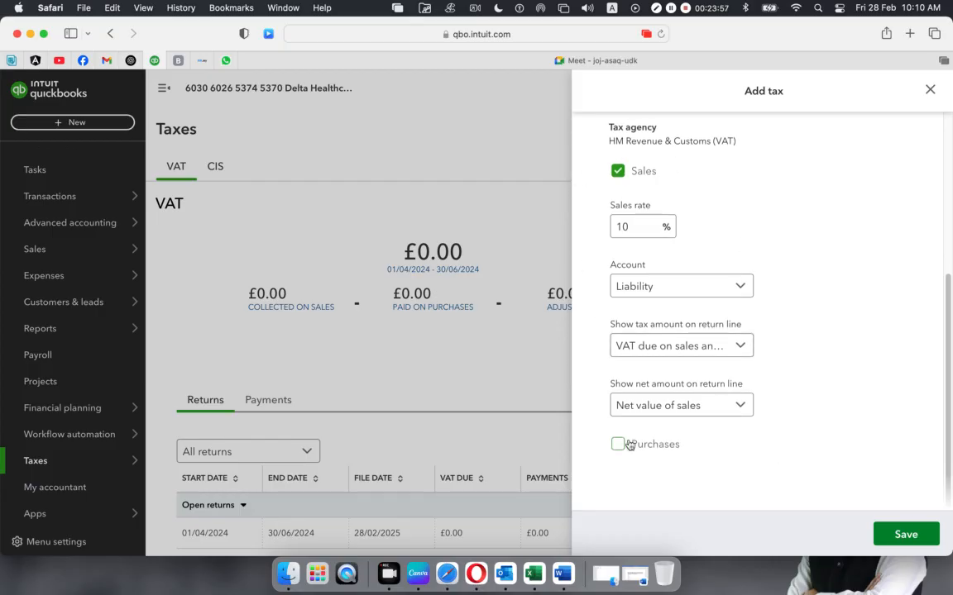
pyautogui.click(907, 535)
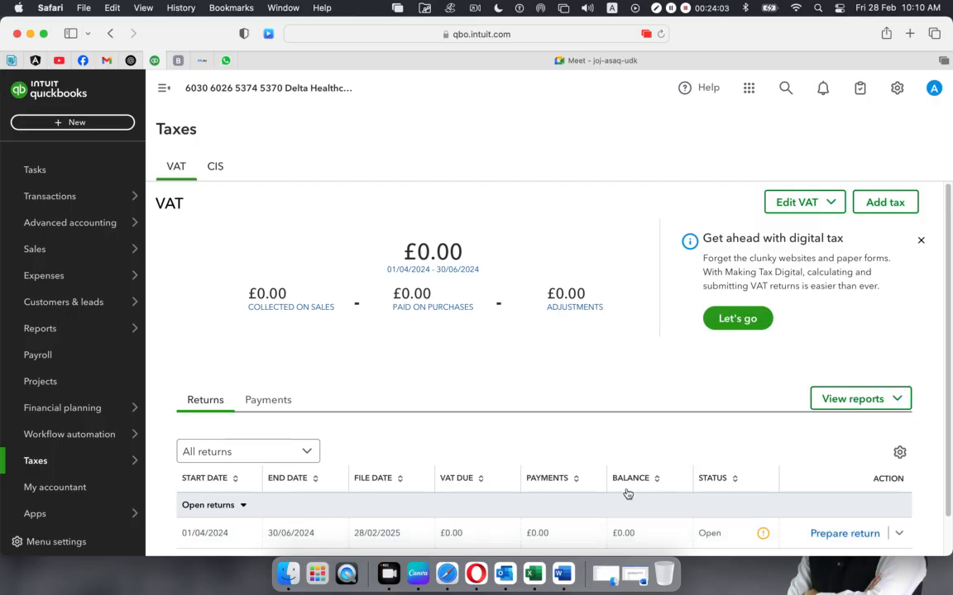
pyautogui.scroll(-1, 578, 402)
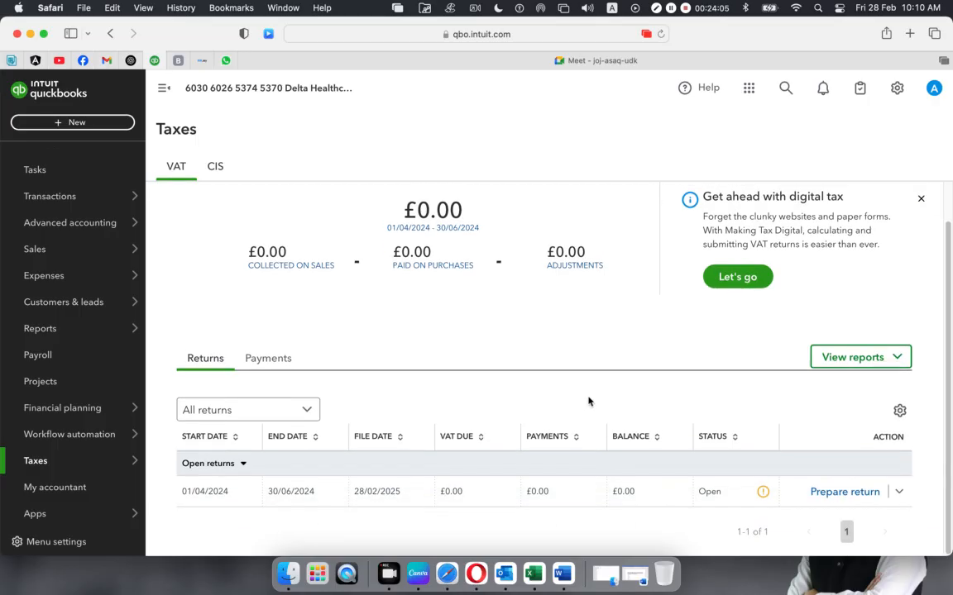
pyautogui.click(895, 362)
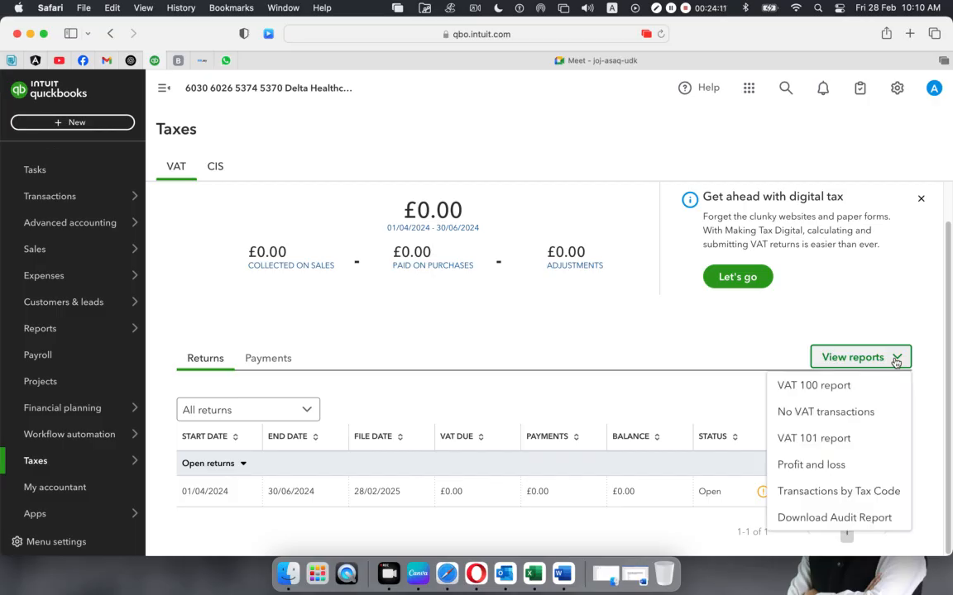
pyautogui.click(833, 386)
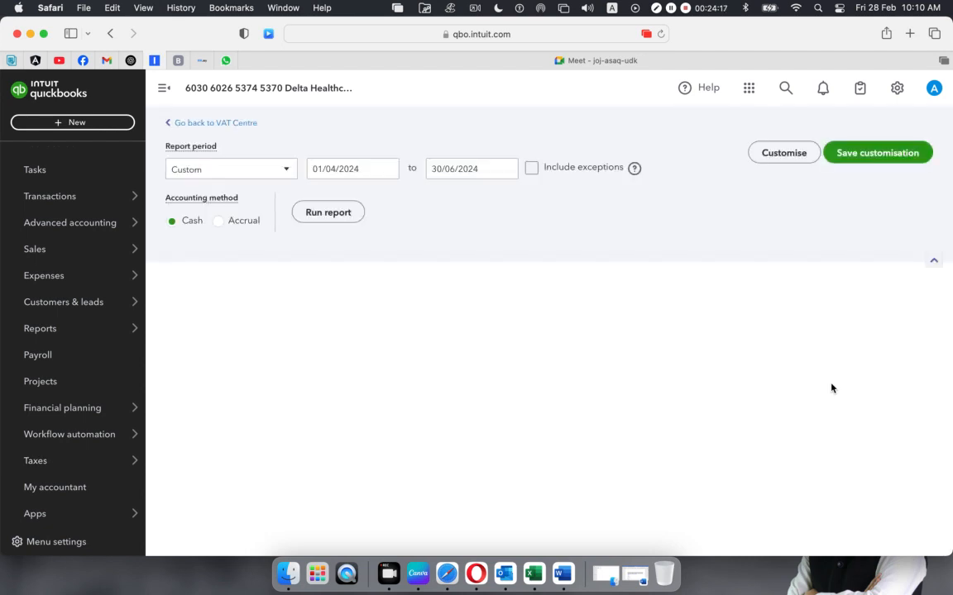
pyautogui.click(192, 123)
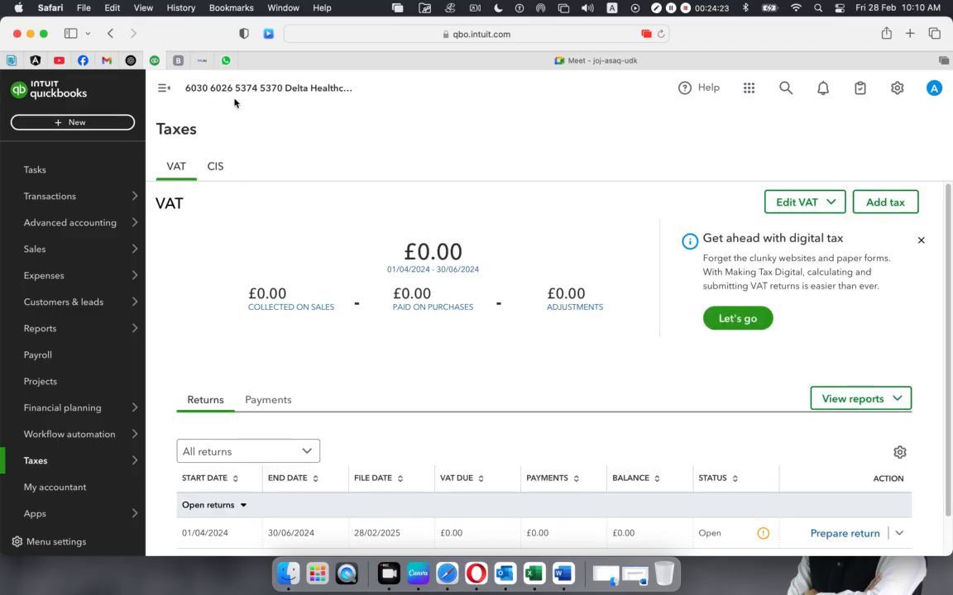
pyautogui.click(333, 54)
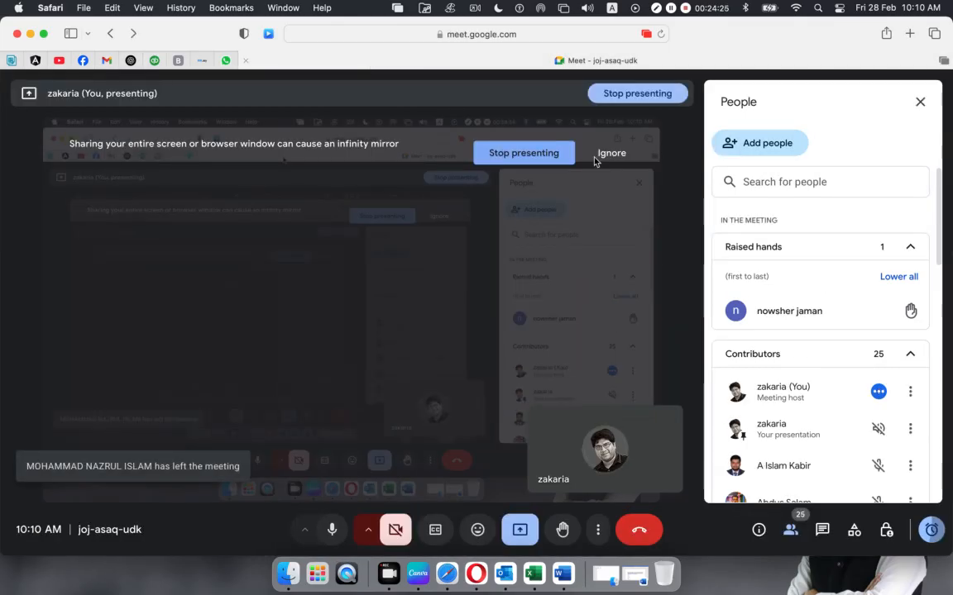
pyautogui.scroll(-5, 867, 379)
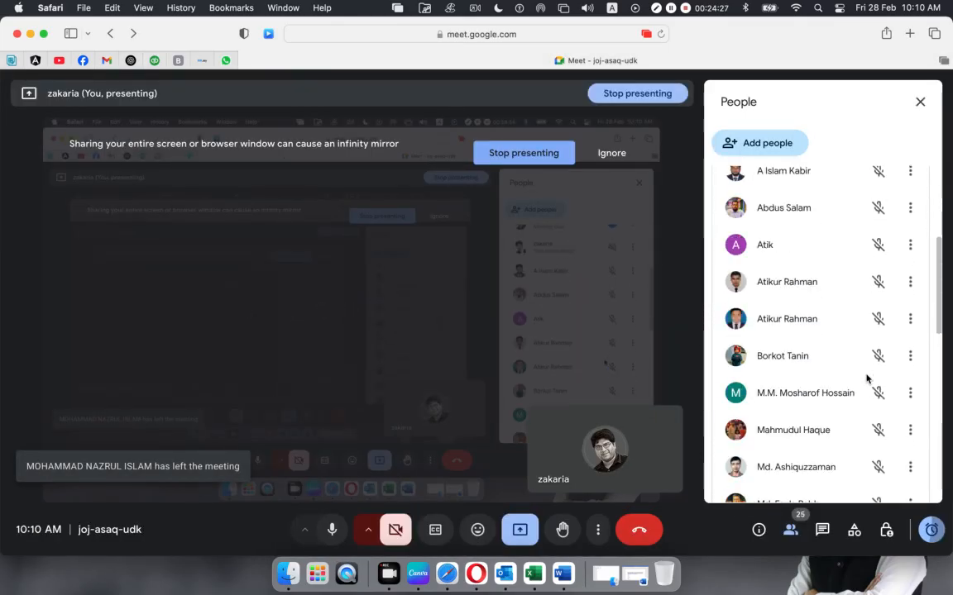
pyautogui.scroll(-10, 867, 379)
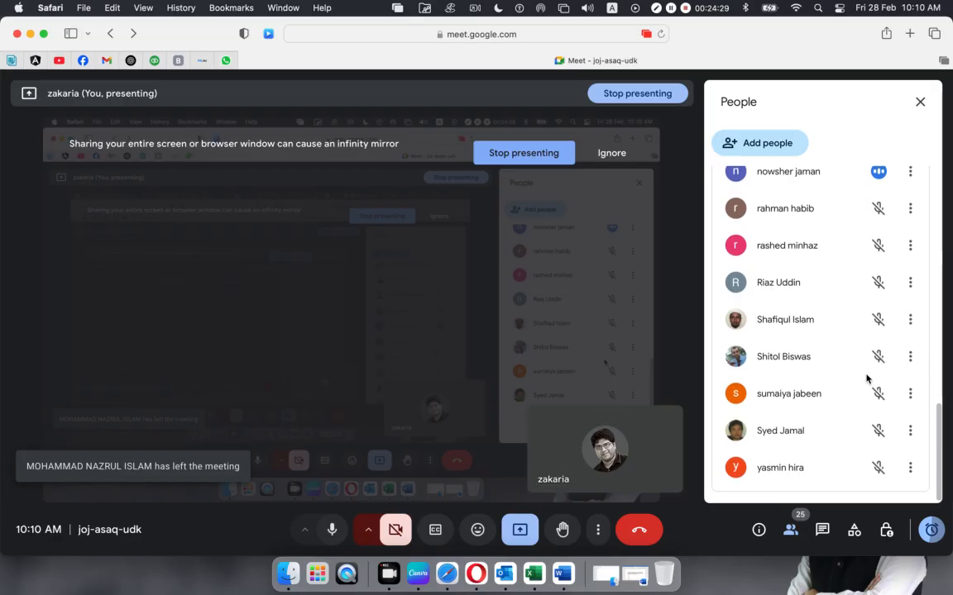
pyautogui.scroll(15, 865, 379)
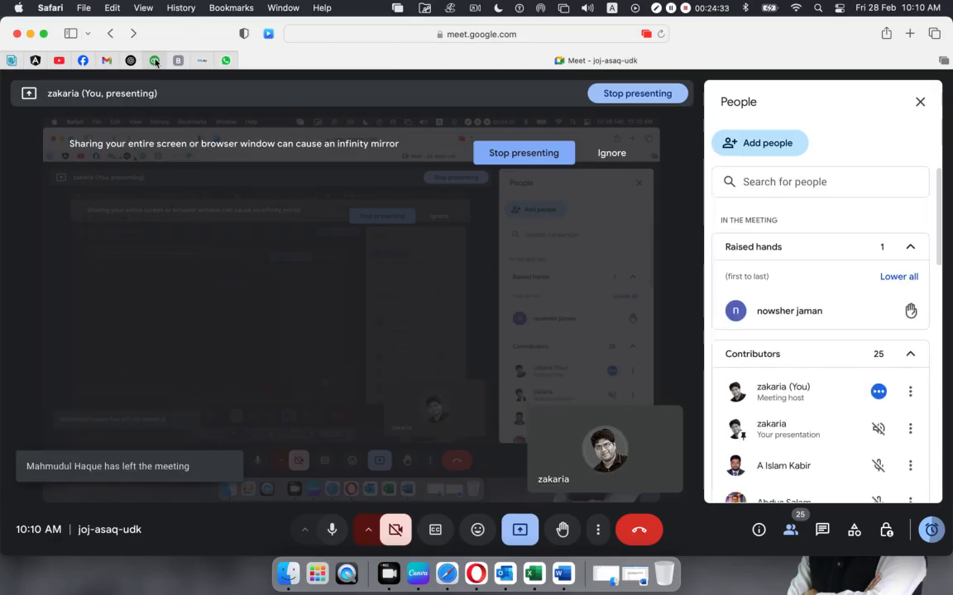
pyautogui.click(149, 60)
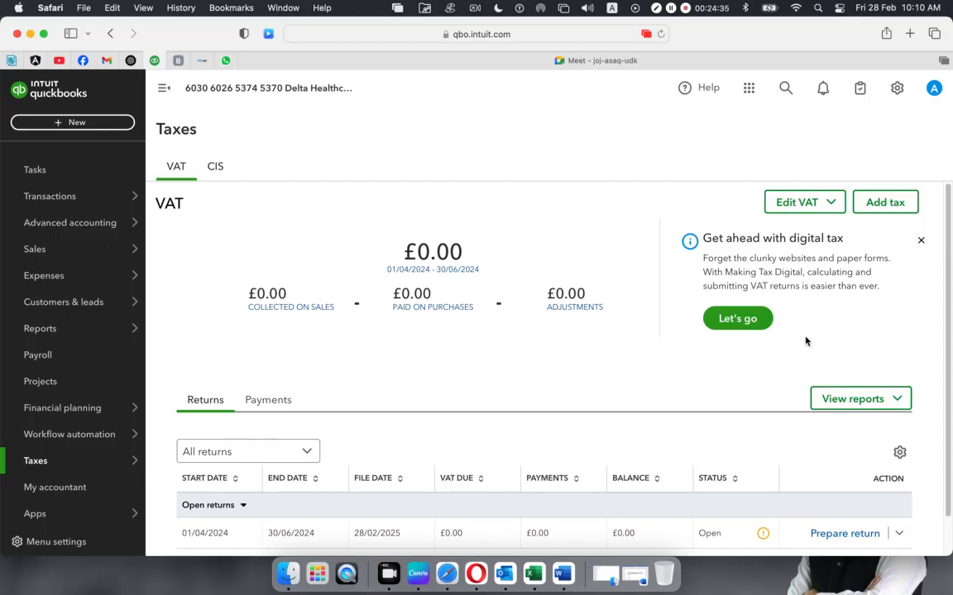
# Hide the Making Tax Digital promotion on the VAT overview
pyautogui.click(920, 242)
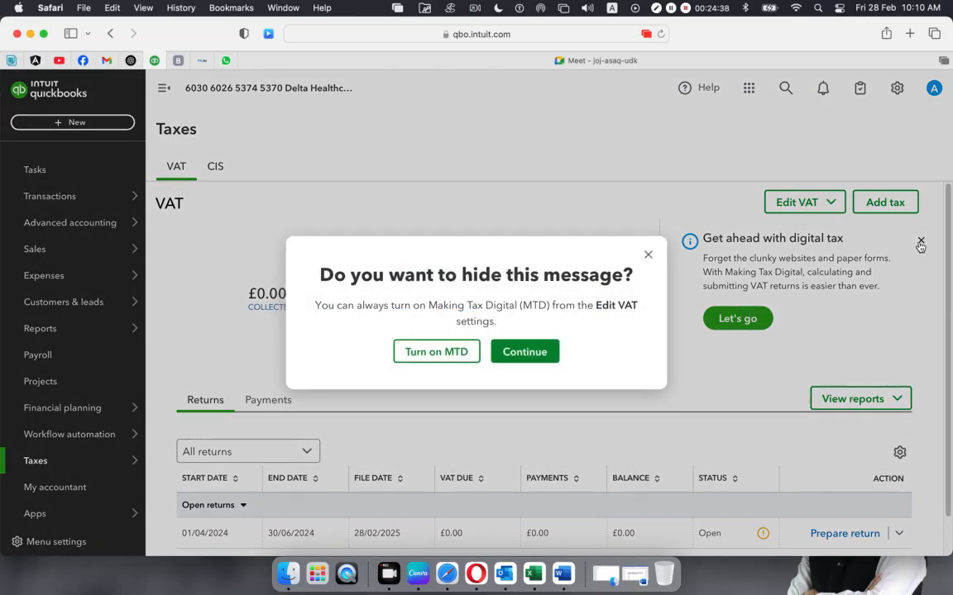
pyautogui.click(512, 354)
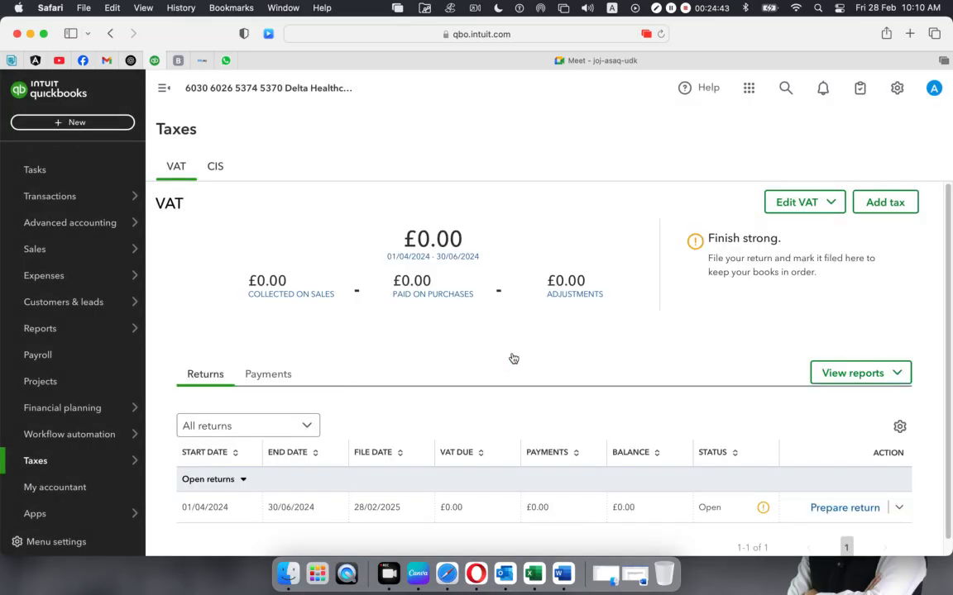
pyautogui.scroll(-1, 529, 356)
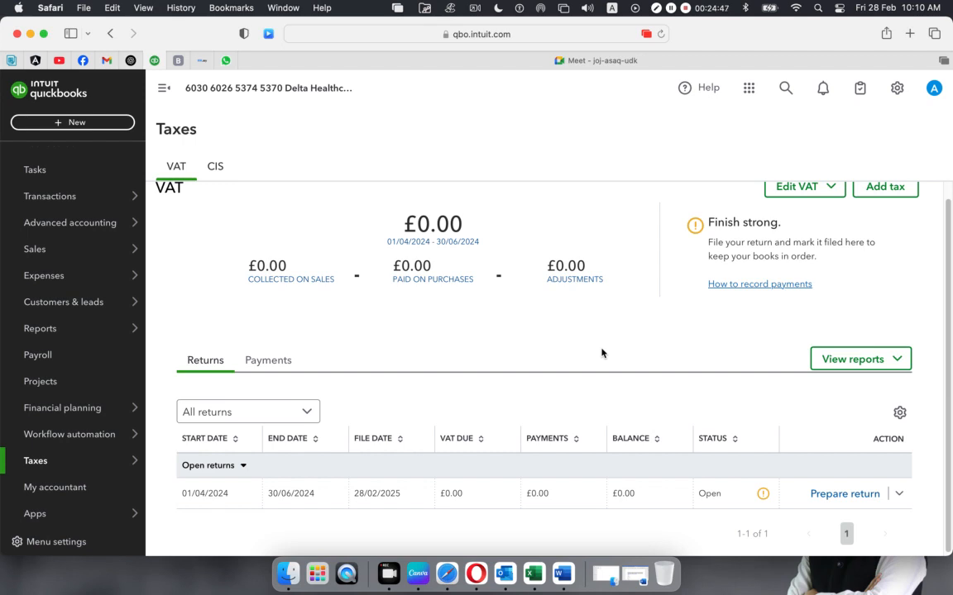
pyautogui.scroll(1, 601, 353)
pyautogui.scroll(-1, 601, 353)
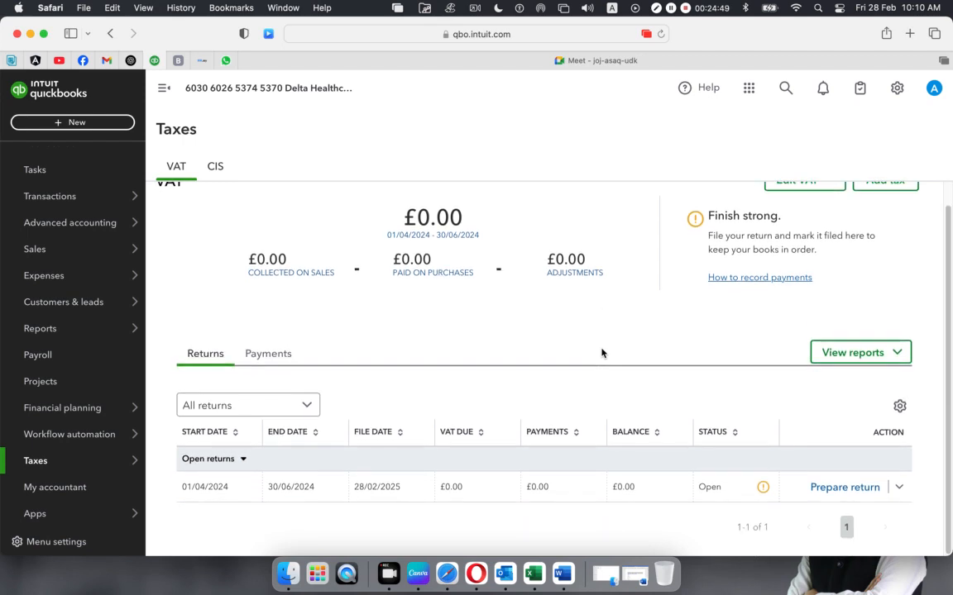
pyautogui.scroll(1, 601, 353)
pyautogui.click(261, 359)
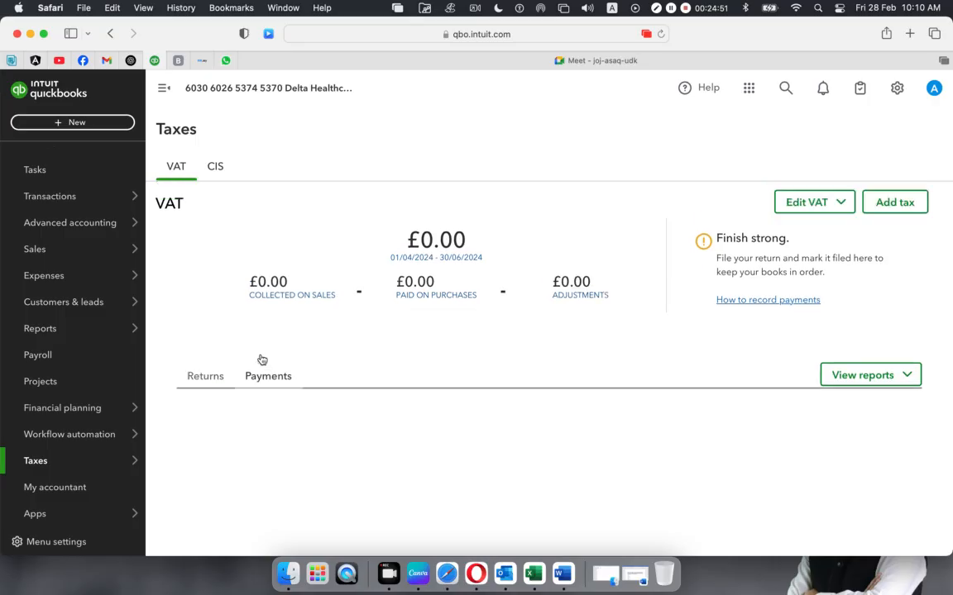
pyautogui.click(200, 377)
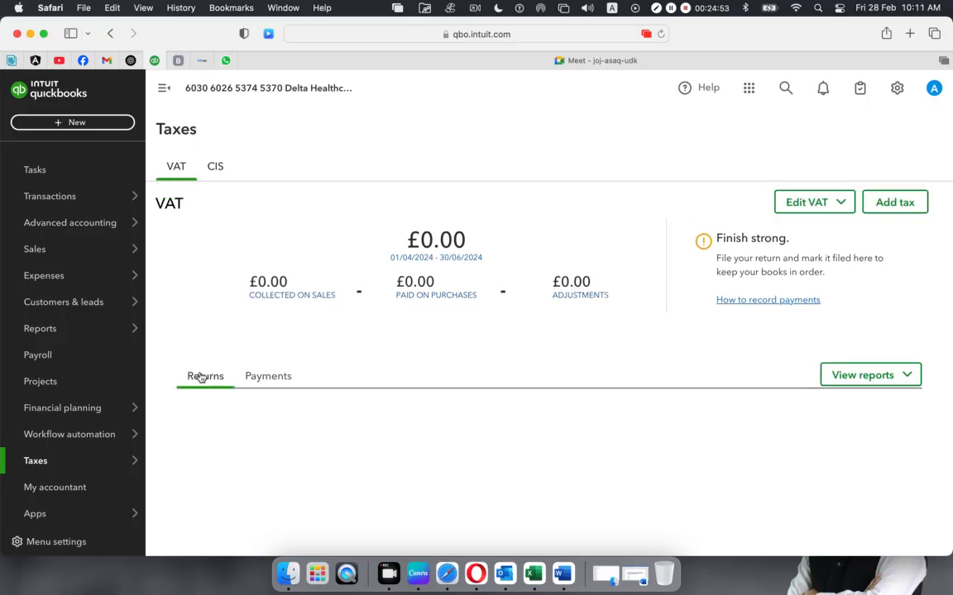
pyautogui.scroll(-1, 685, 346)
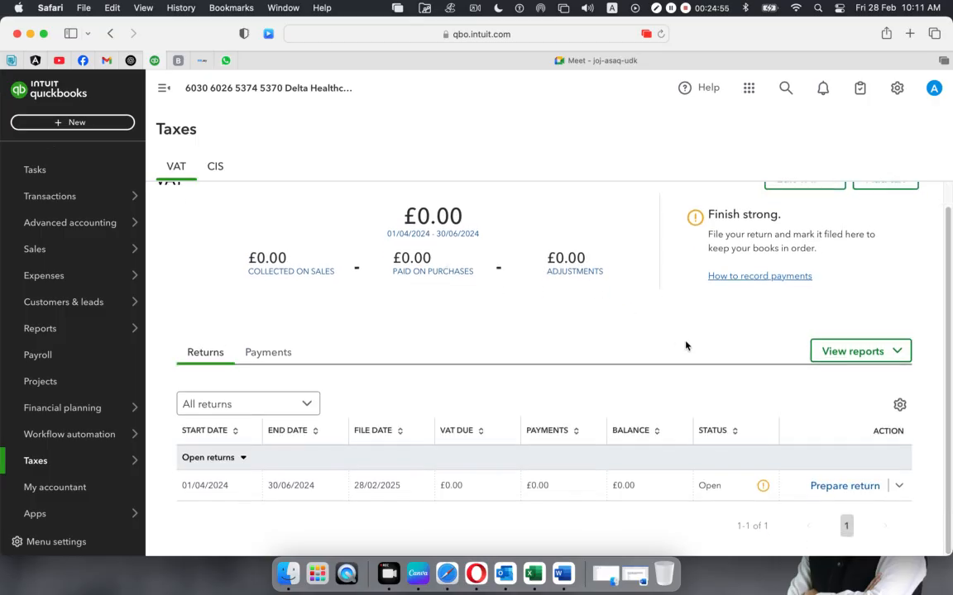
pyautogui.scroll(1, 685, 346)
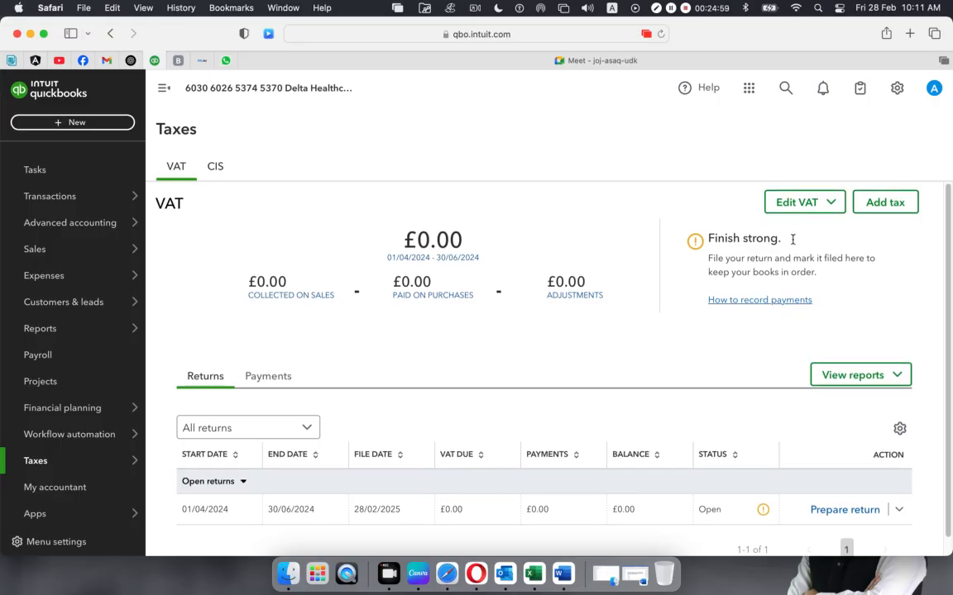
pyautogui.click(831, 202)
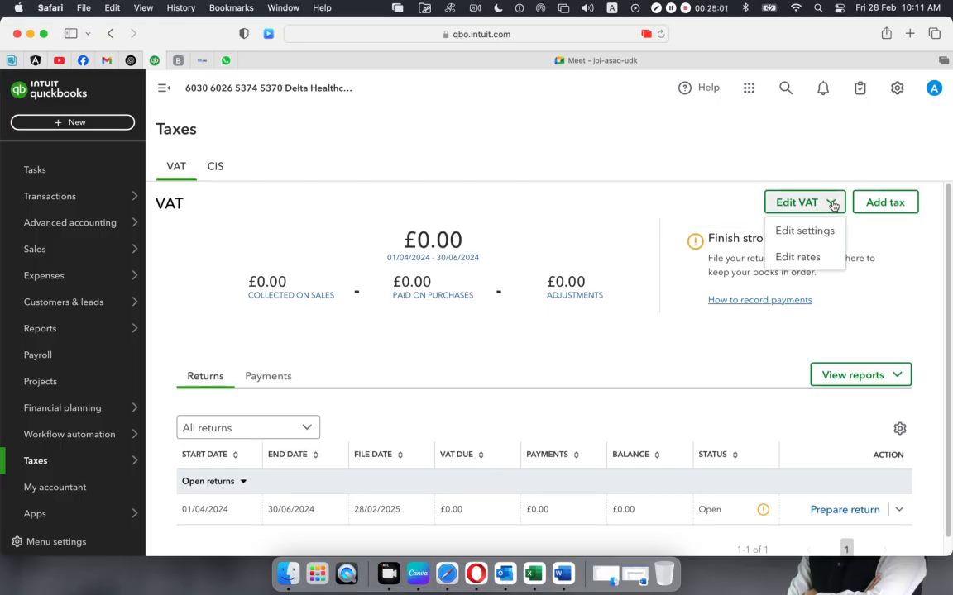
pyautogui.click(831, 203)
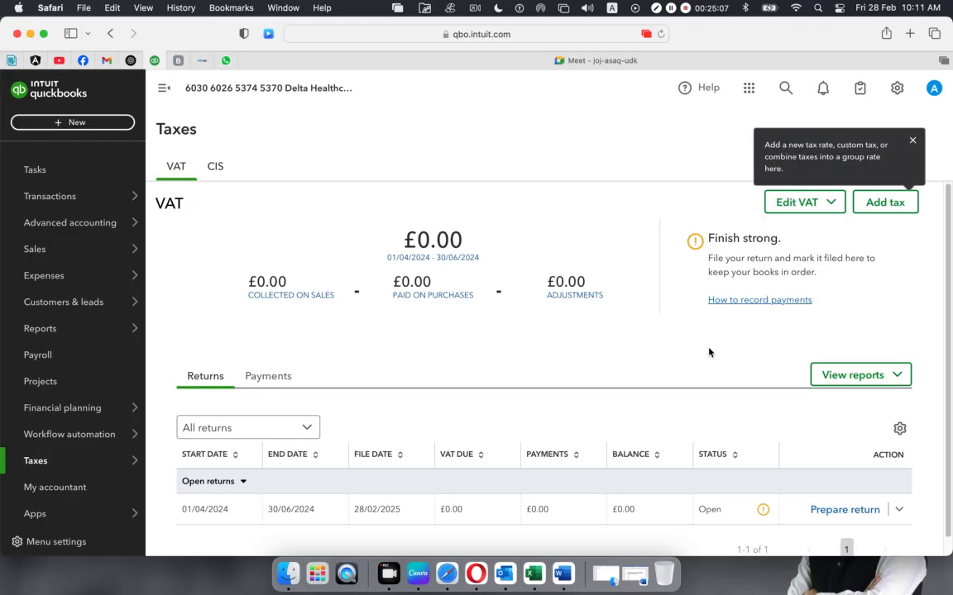
pyautogui.click(900, 429)
pyautogui.scroll(-3, 833, 485)
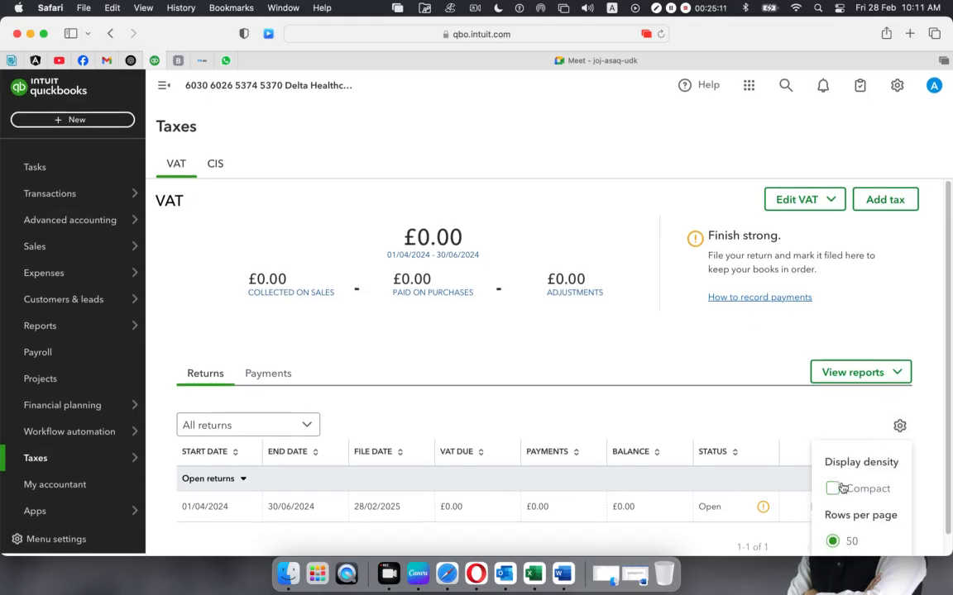
pyautogui.click(712, 493)
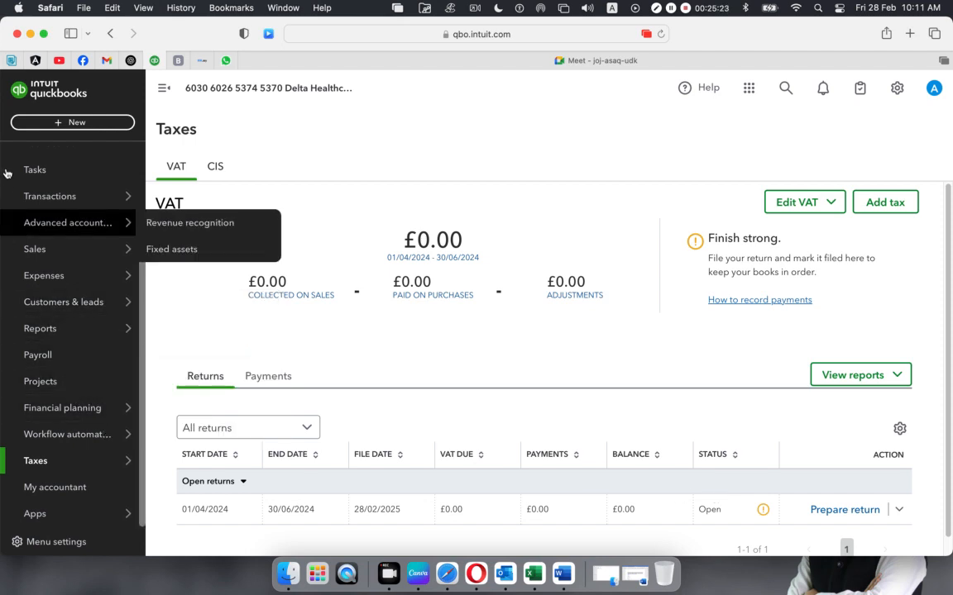
pyautogui.click(107, 196)
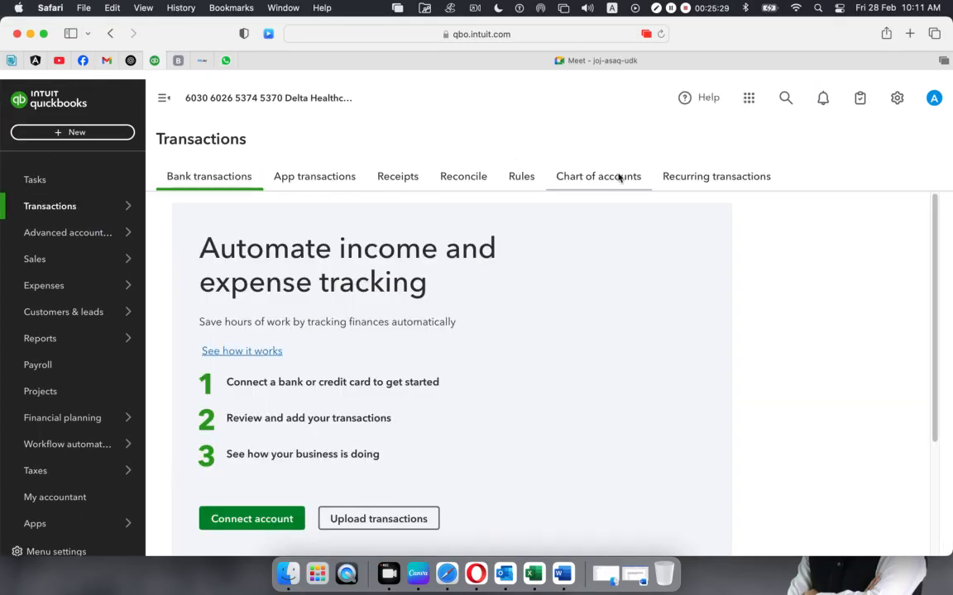
pyautogui.click(618, 177)
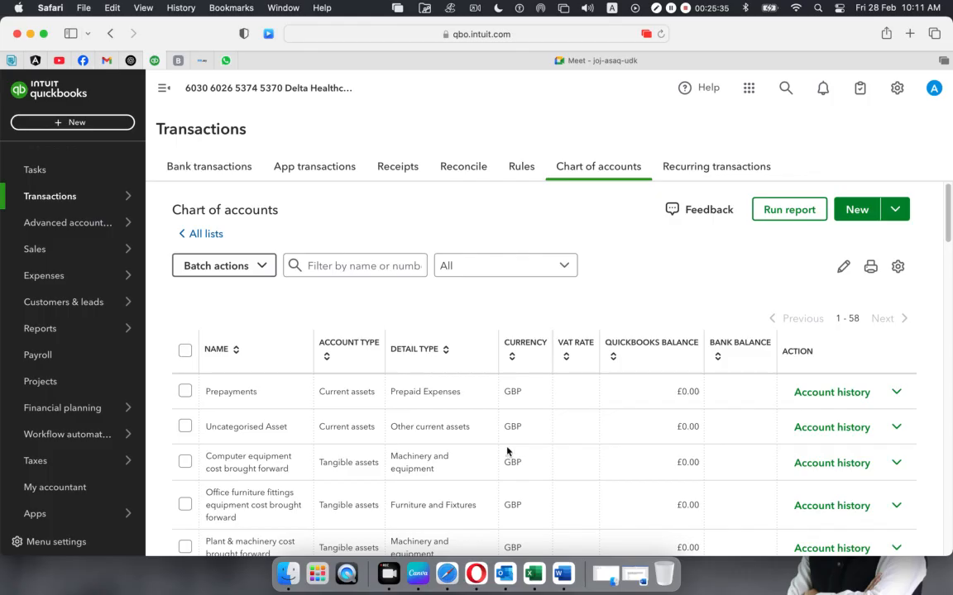
pyautogui.scroll(-7, 433, 442)
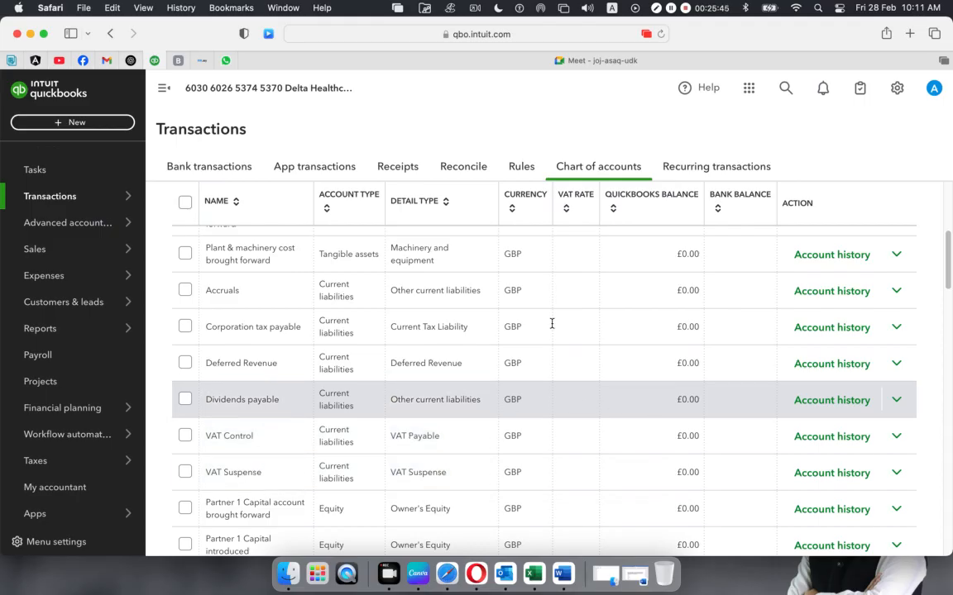
pyautogui.scroll(5, 512, 330)
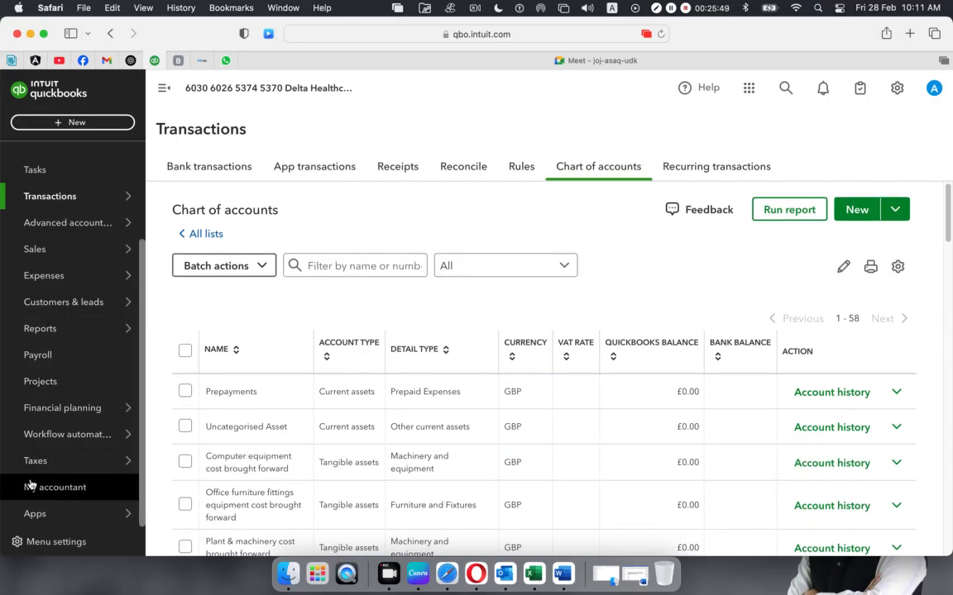
pyautogui.moveTo(36, 469)
pyautogui.click(164, 462)
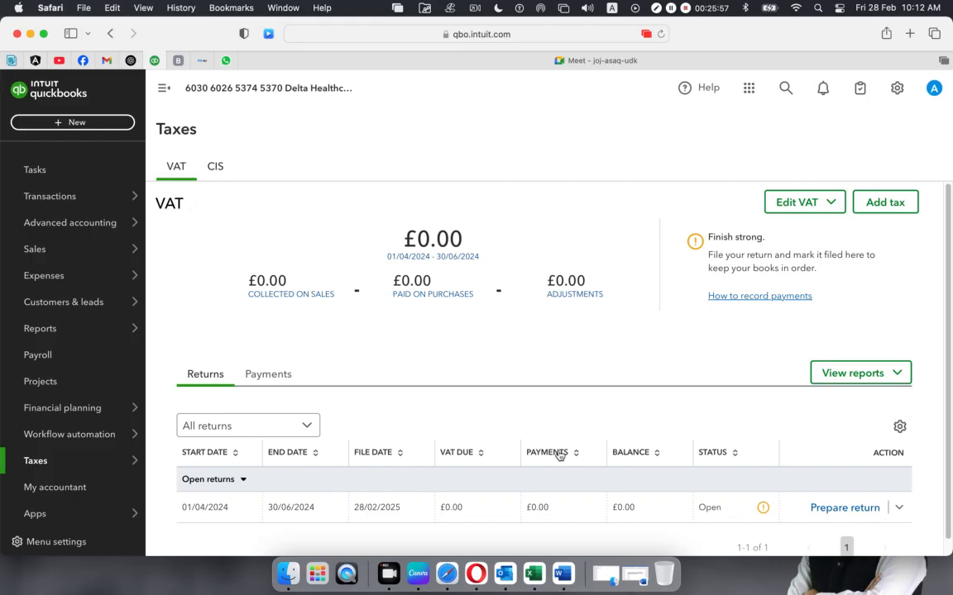
# Glance at the CIS section, then open the VAT 101 report from VAT reports
pyautogui.scroll(-1, 687, 440)
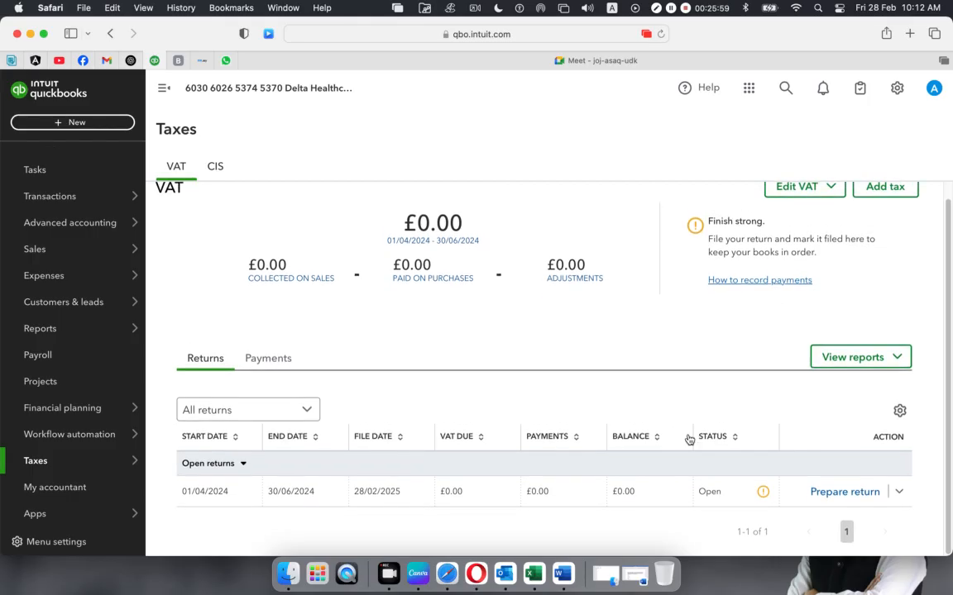
pyautogui.scroll(1, 687, 439)
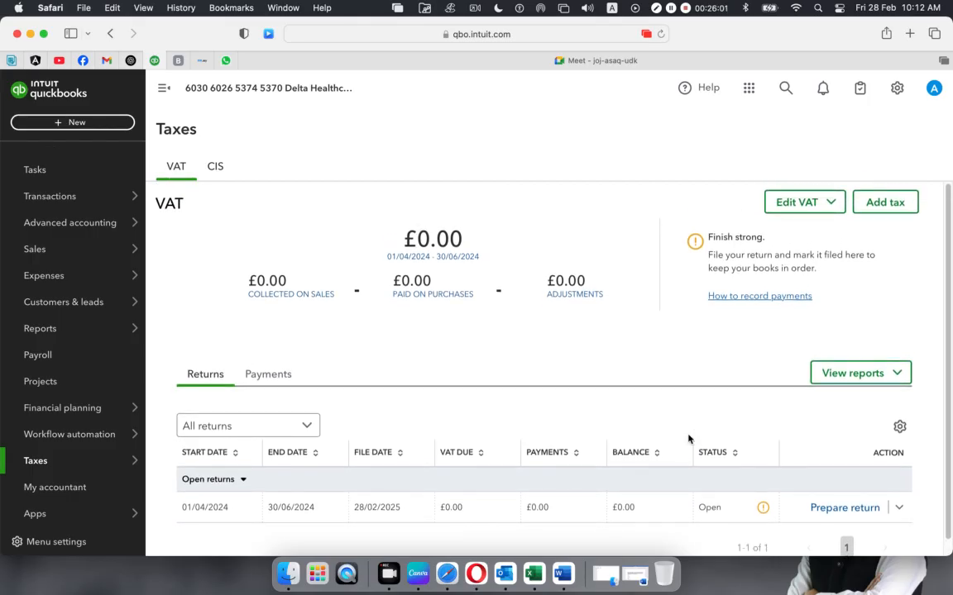
pyautogui.click(216, 167)
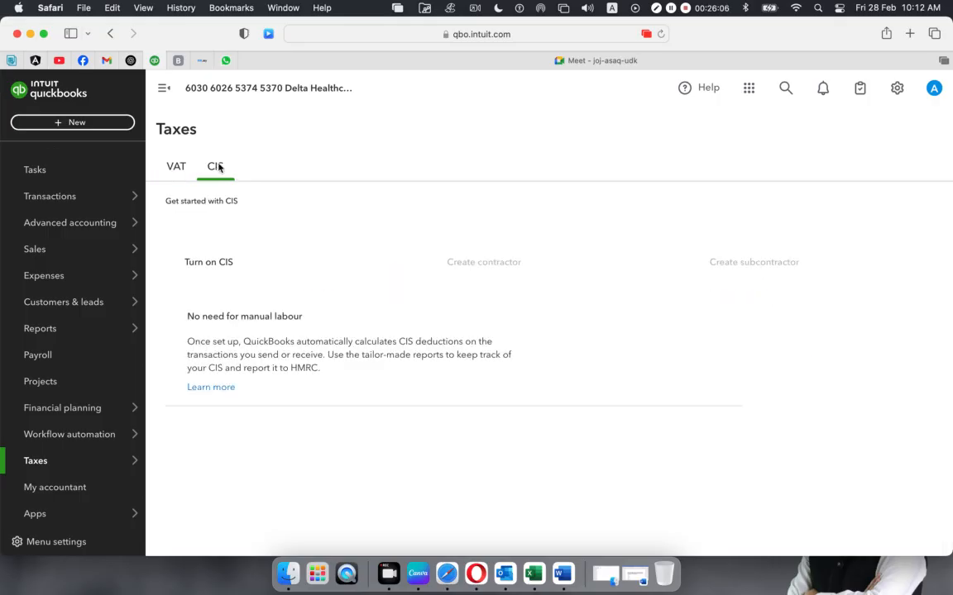
pyautogui.click(177, 166)
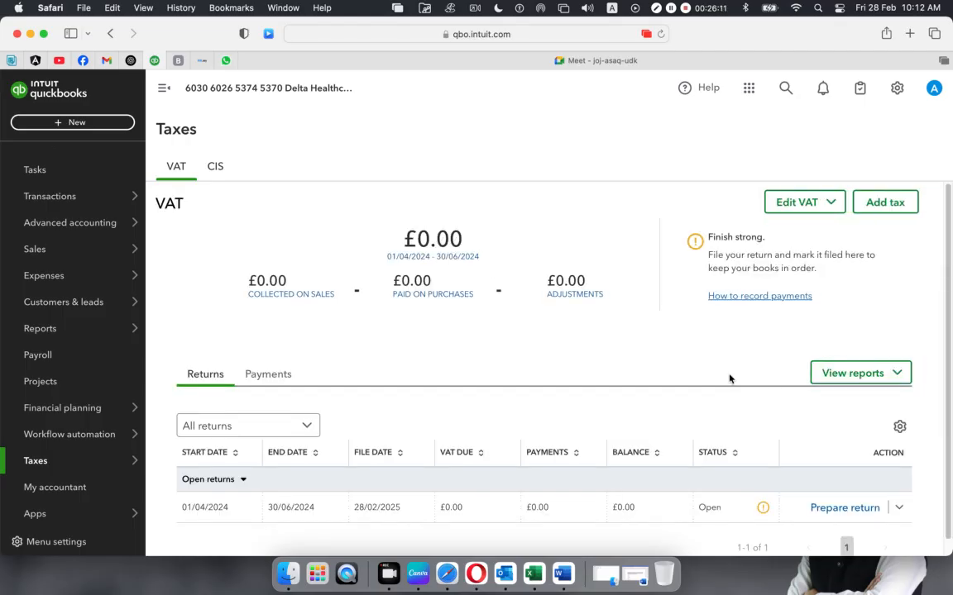
pyautogui.click(896, 374)
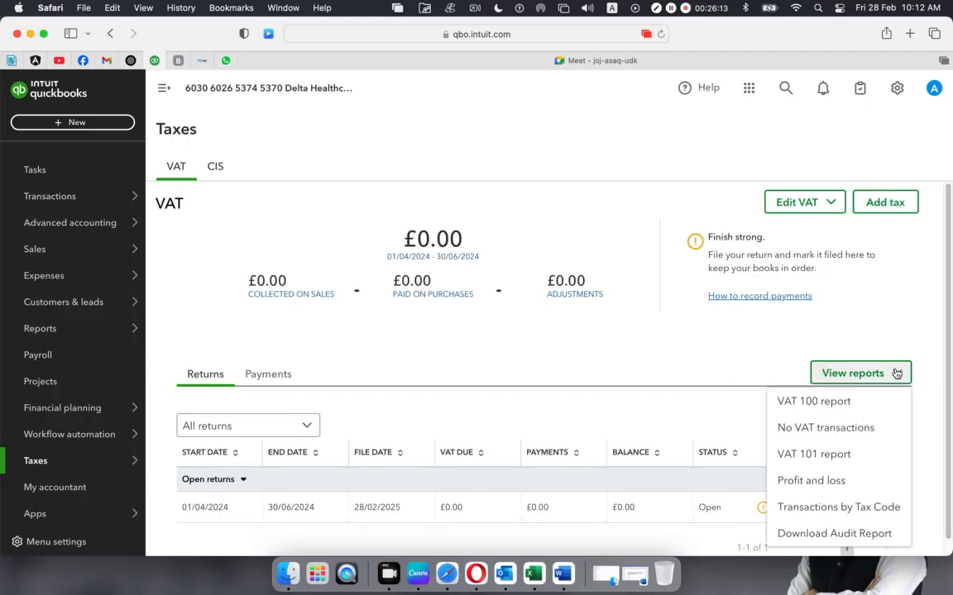
pyautogui.click(857, 454)
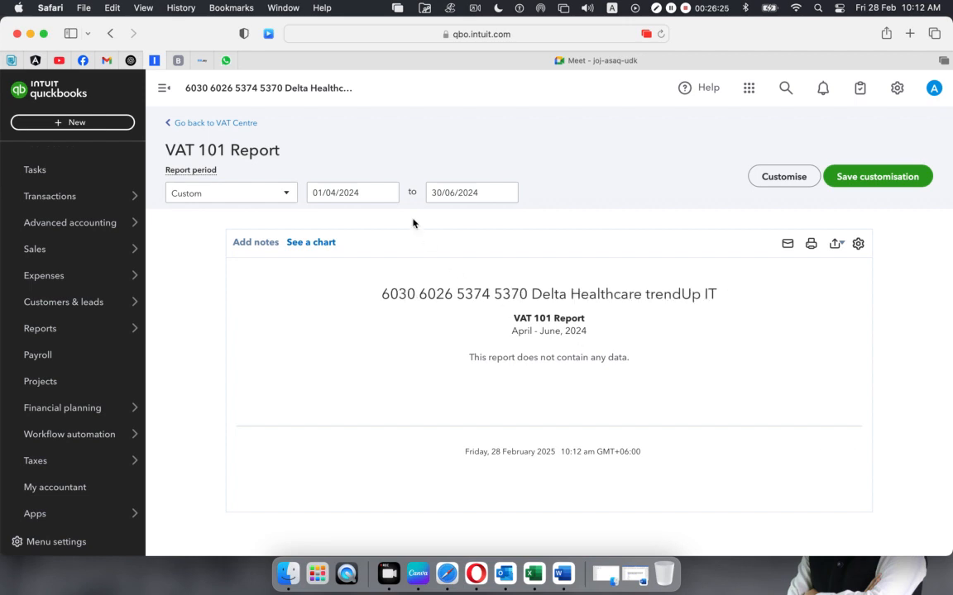
# Keep 01/04/2024 as the report start date and return to the VAT Centre
pyautogui.click(386, 196)
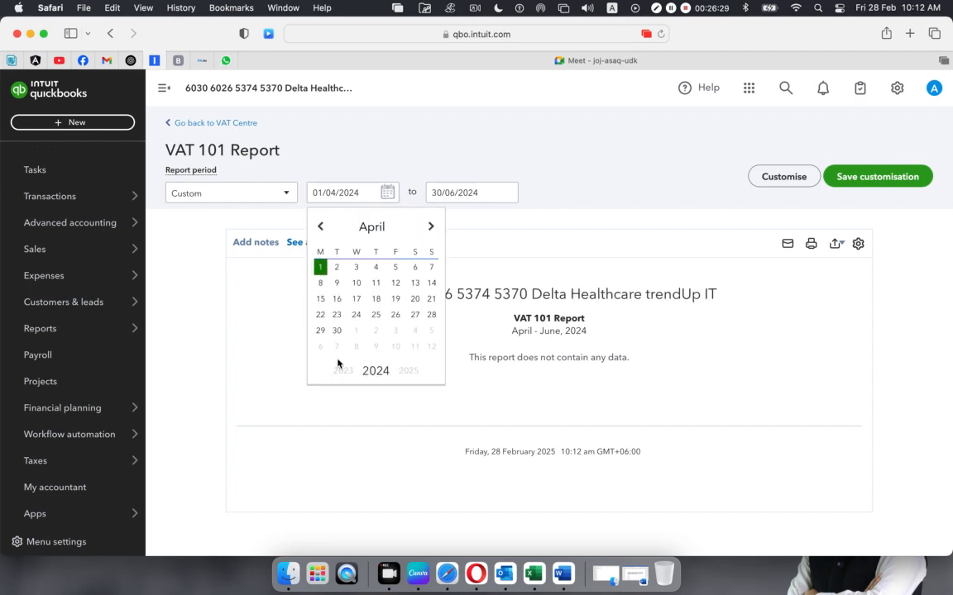
pyautogui.click(321, 268)
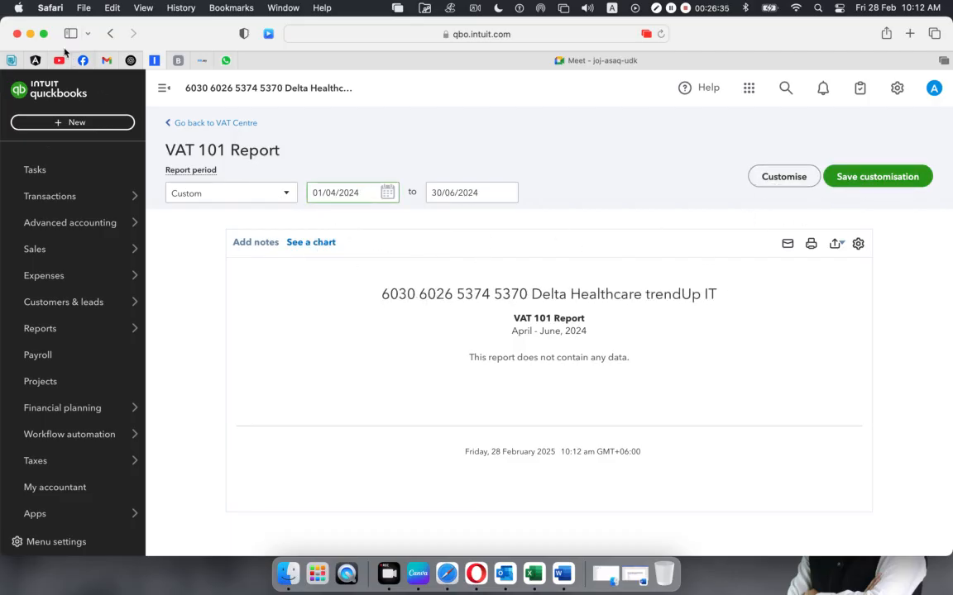
pyautogui.click(203, 124)
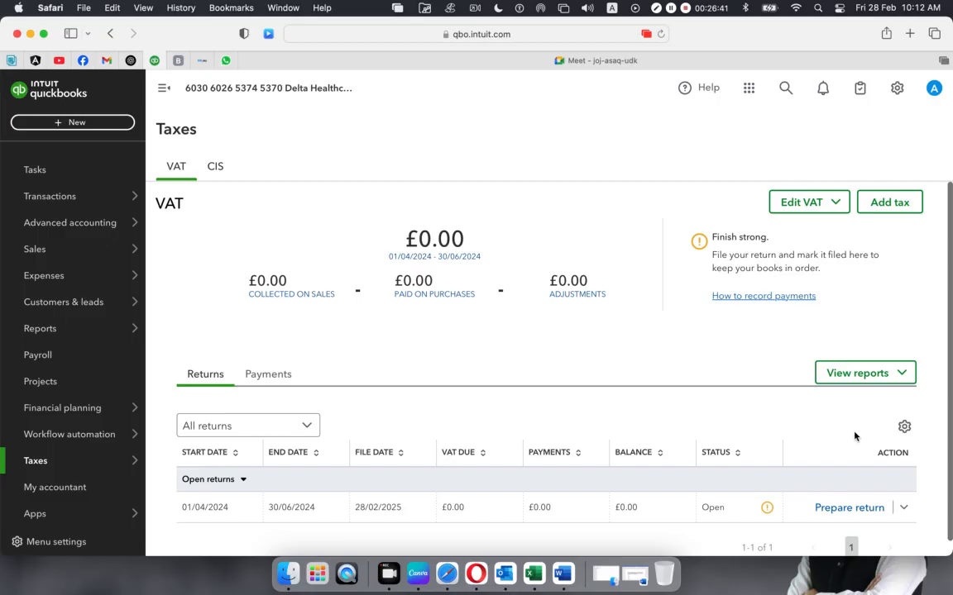
# Open the VAT returns table display settings
pyautogui.scroll(-1, 855, 436)
pyautogui.click(905, 412)
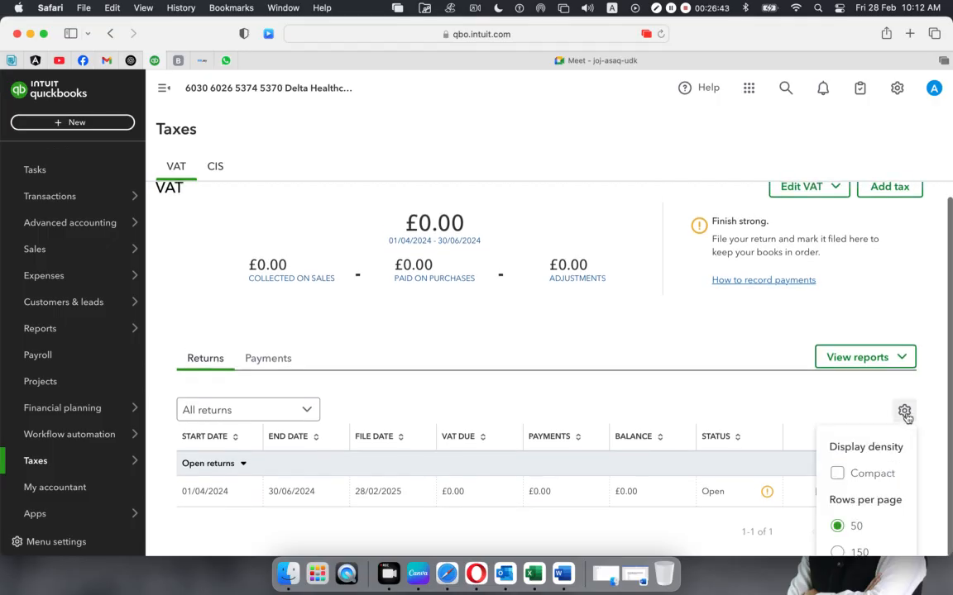
pyautogui.scroll(-3, 885, 457)
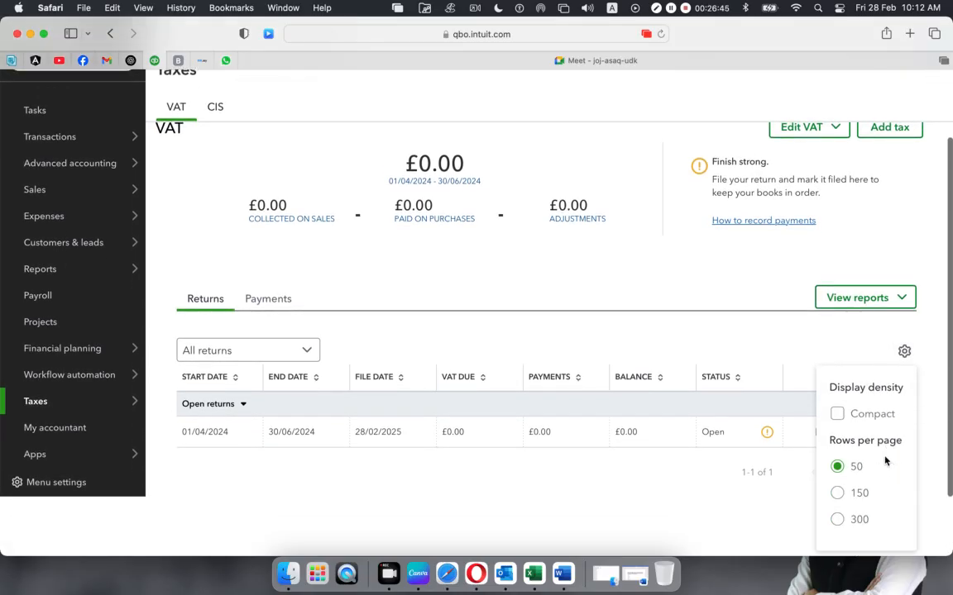
pyautogui.scroll(3, 868, 355)
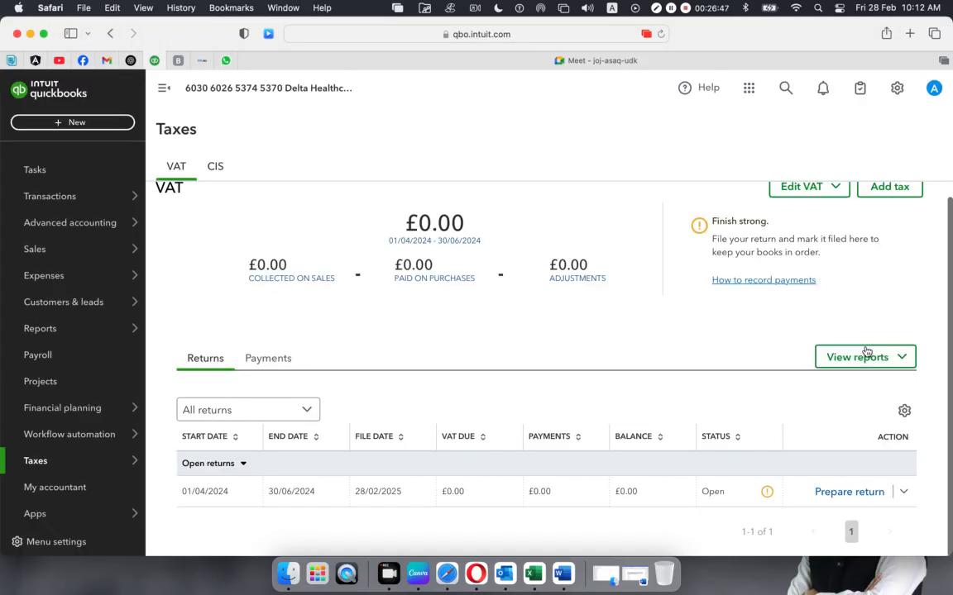
# View the Transaction Detail by Tax Code report, then return to the VAT overview
pyautogui.click(846, 355)
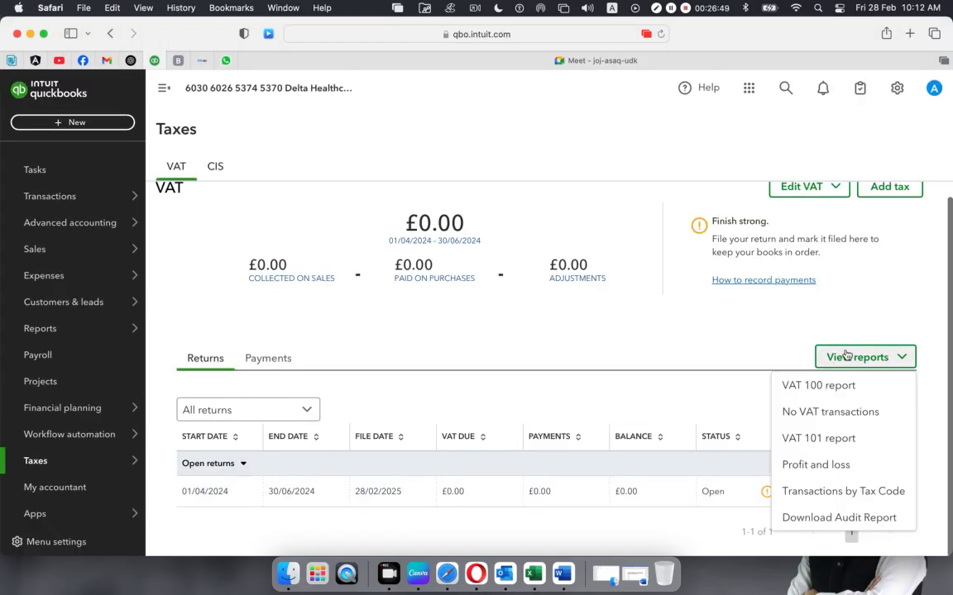
pyautogui.click(836, 493)
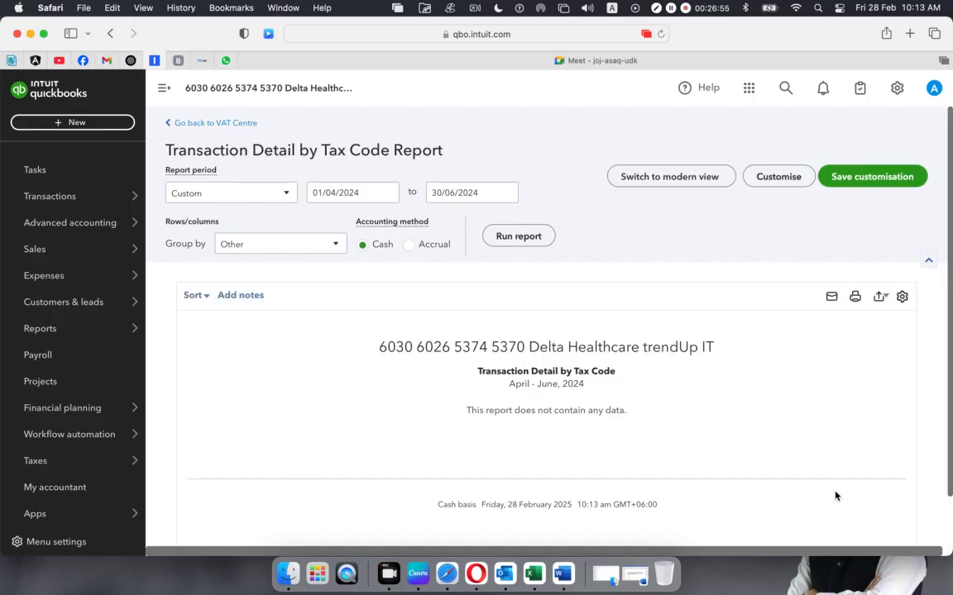
pyautogui.click(215, 125)
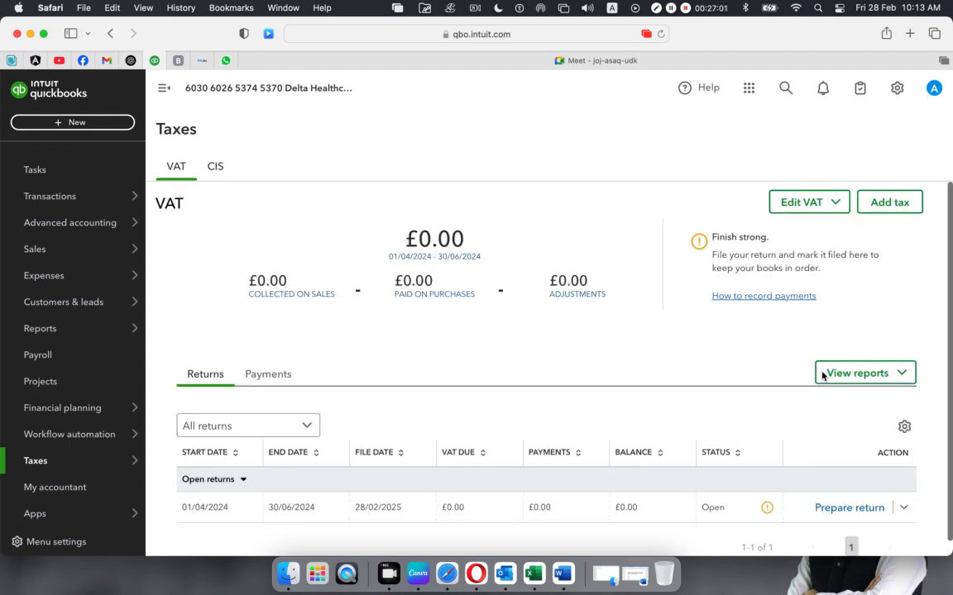
pyautogui.click(833, 206)
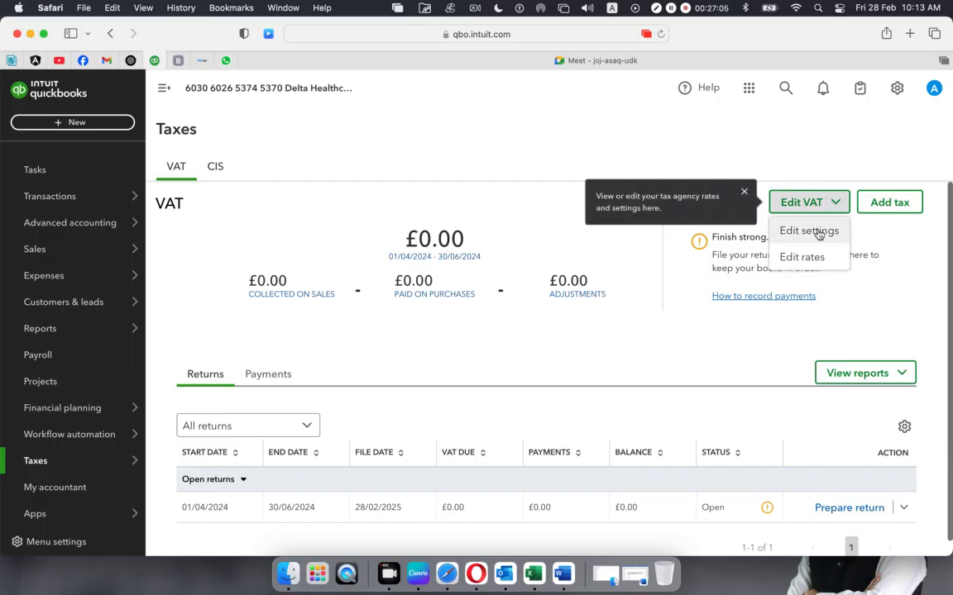
pyautogui.click(815, 232)
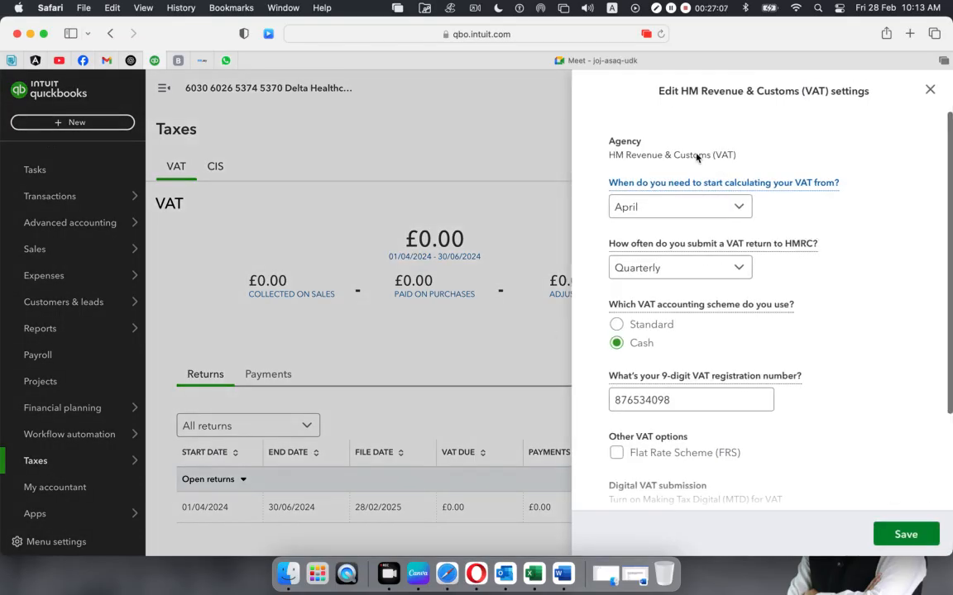
pyautogui.click(930, 91)
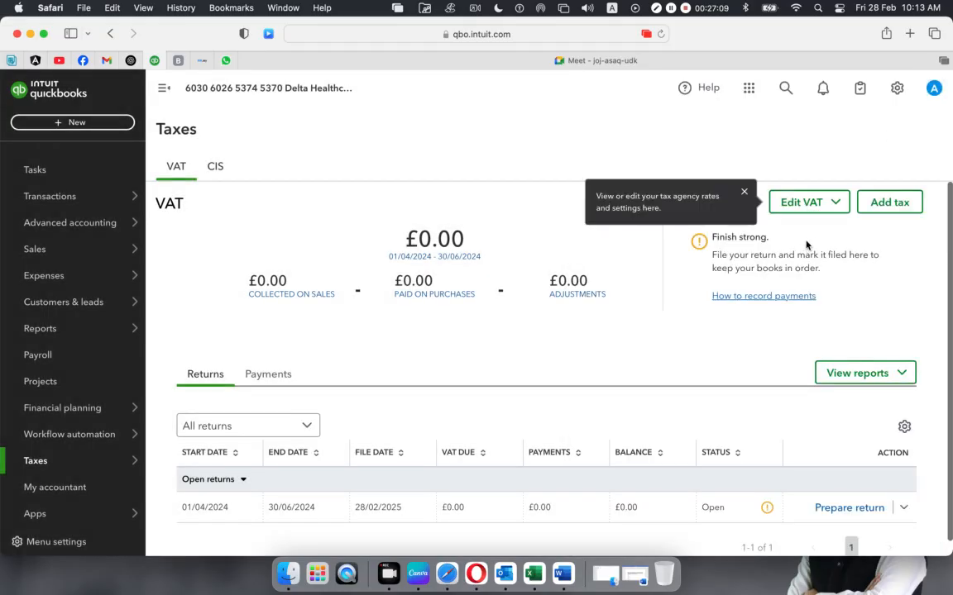
pyautogui.click(834, 203)
pyautogui.click(802, 257)
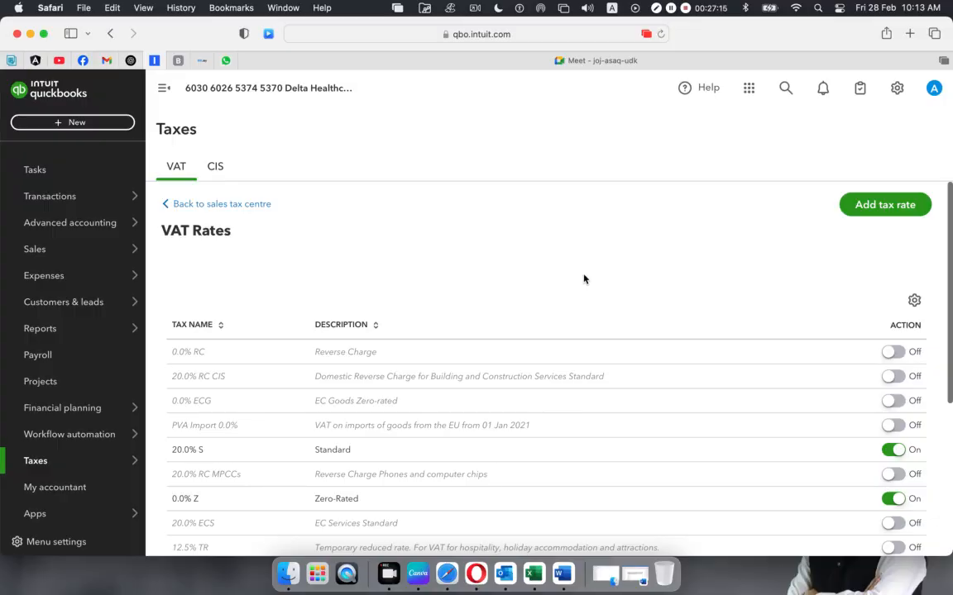
pyautogui.scroll(-5, 583, 278)
pyautogui.scroll(5, 583, 278)
pyautogui.click(173, 168)
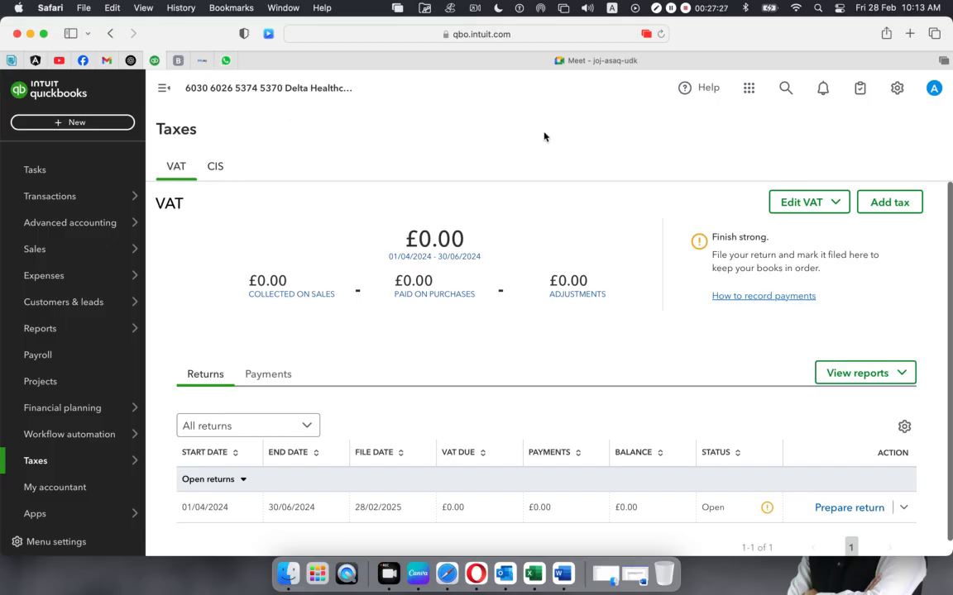
pyautogui.click(885, 204)
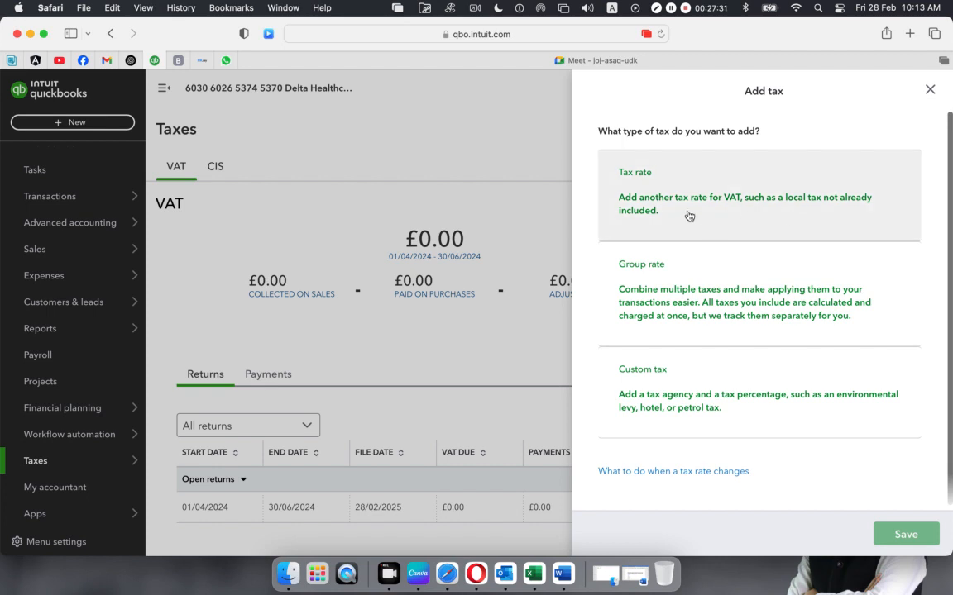
# Add a tax rate named 'Purchase Tax 5% VAT (Collected on Purchase 5%'
pyautogui.click(657, 192)
pyautogui.click(648, 250)
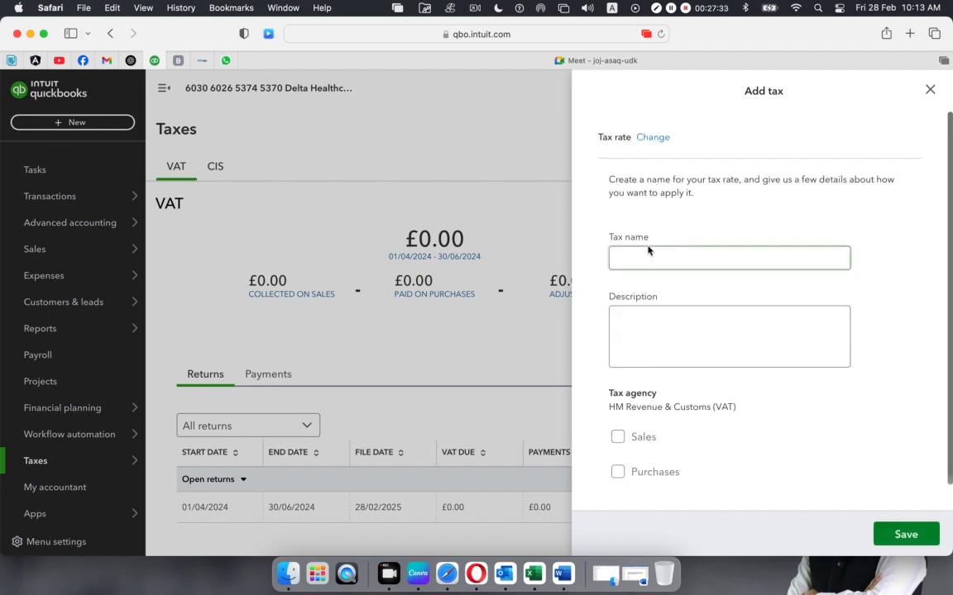
pyautogui.write('P')
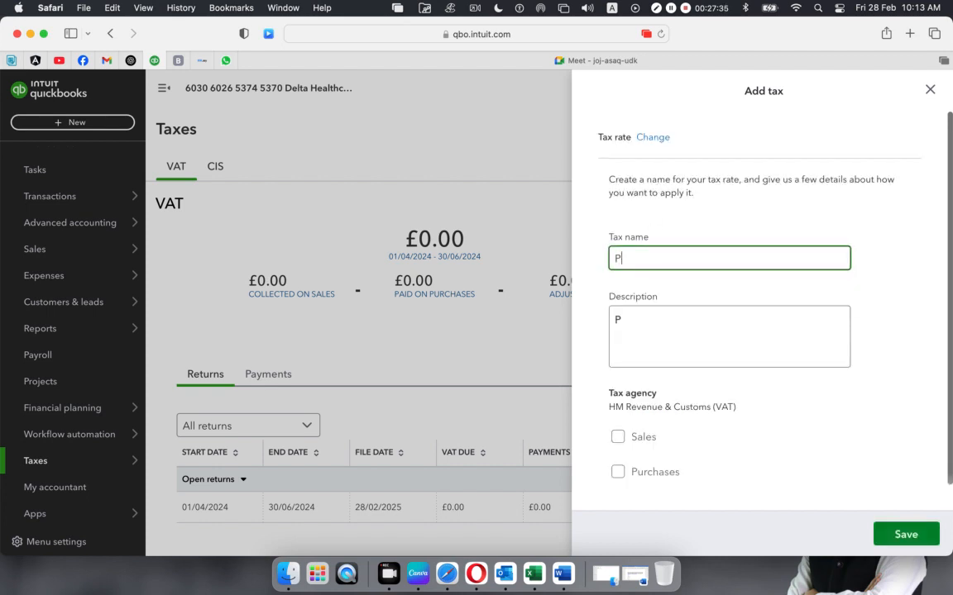
pyautogui.write('urchase Tax 5%')
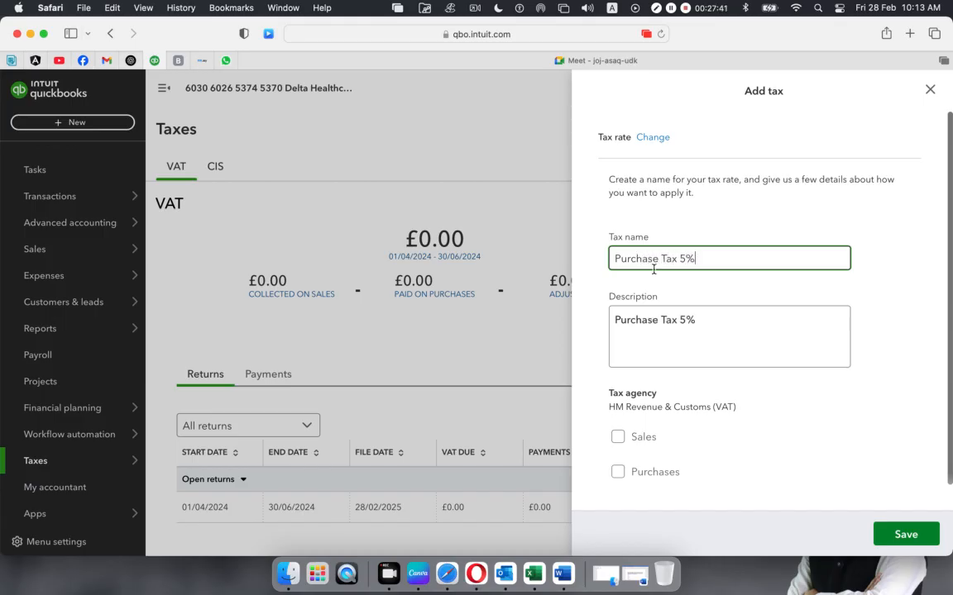
pyautogui.write(' VA')
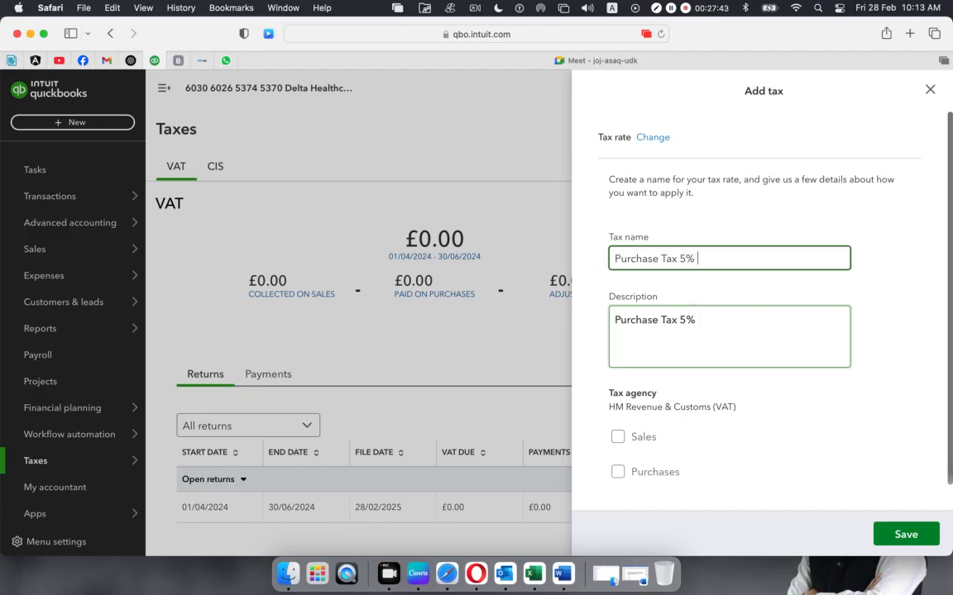
pyautogui.write('T (Colle')
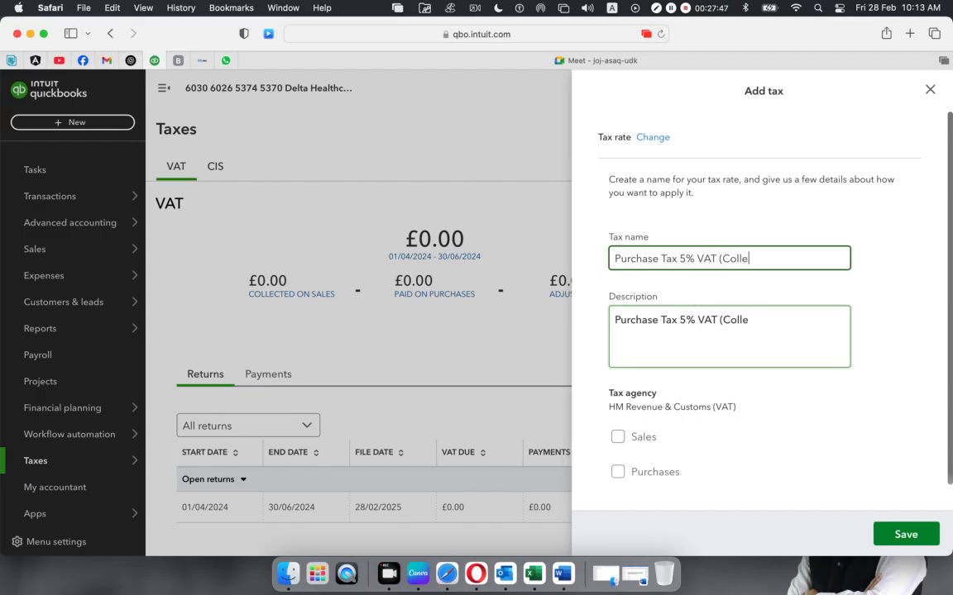
pyautogui.write('cted on ')
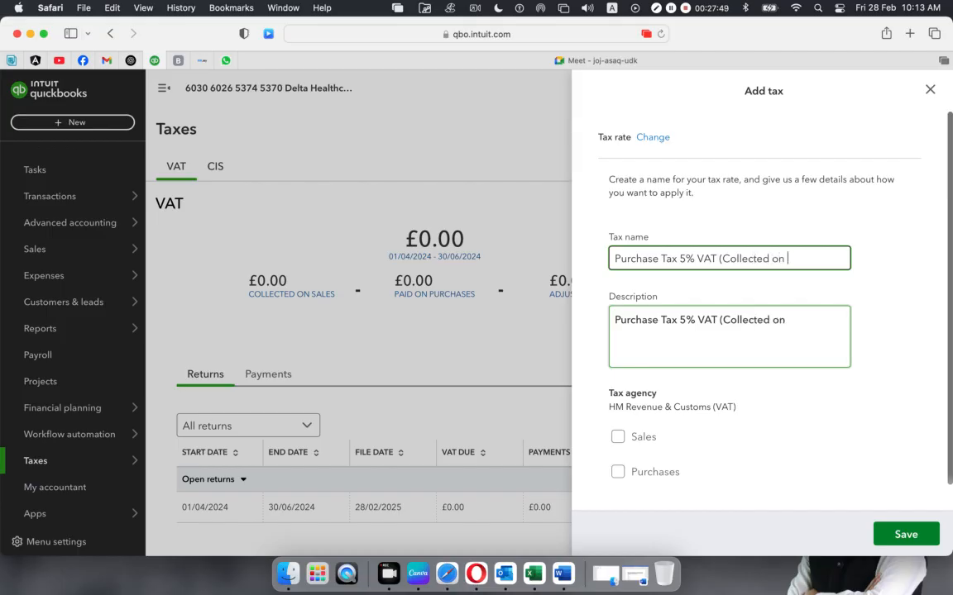
pyautogui.write('Purchase')
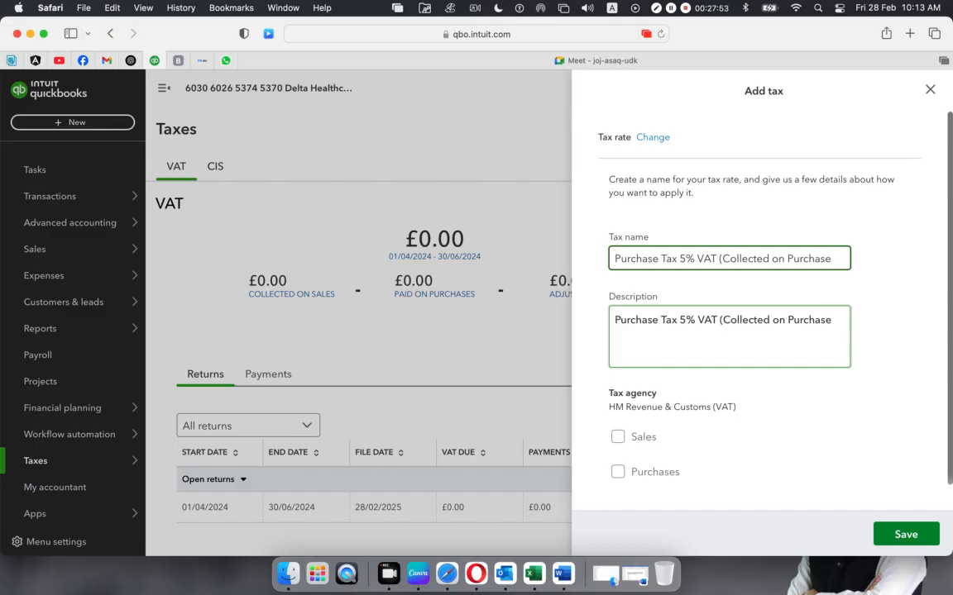
pyautogui.write(' 5%')
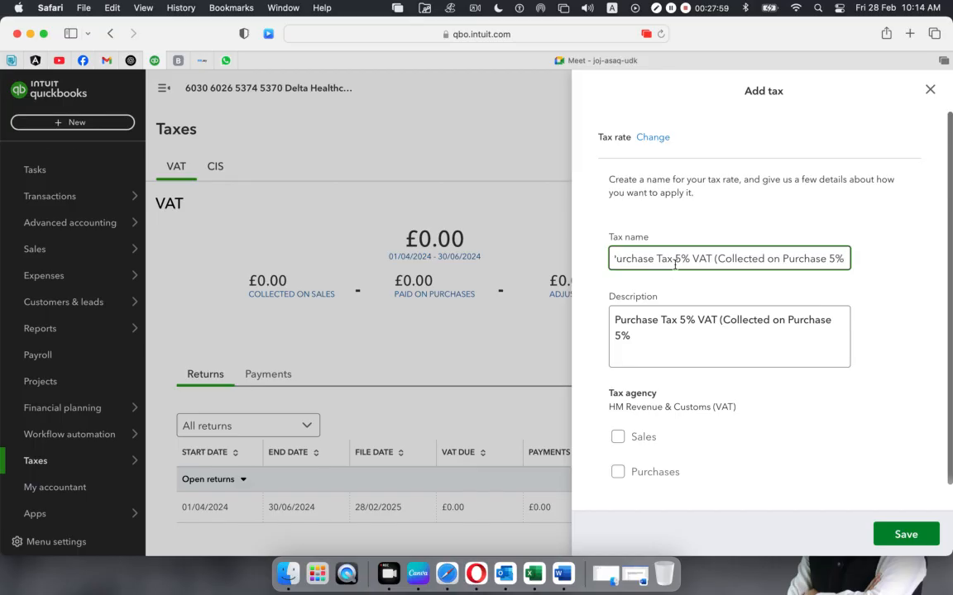
pyautogui.hscroll(-3, 675, 265)
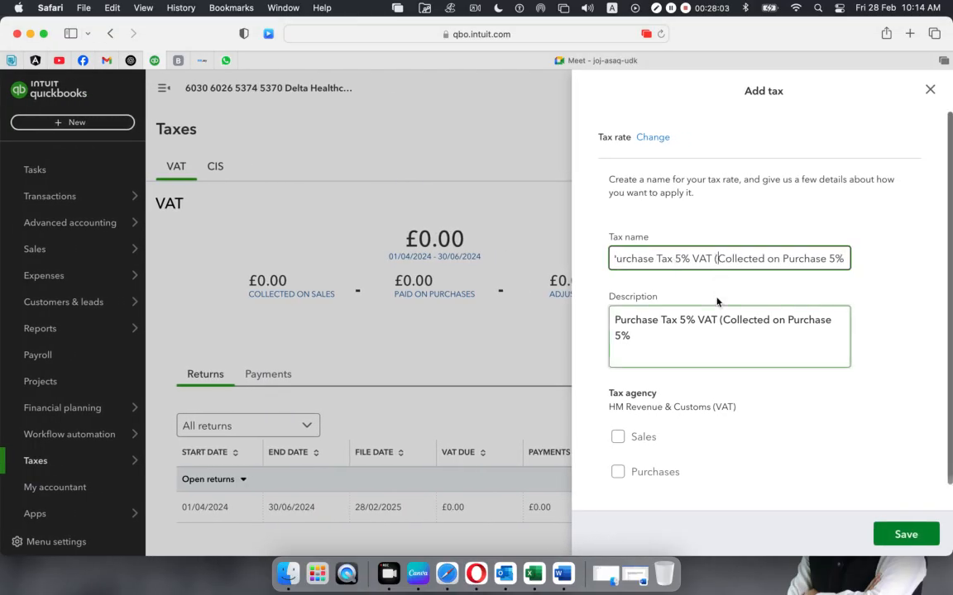
# Trim the name to 'VAT Collected on Purchase 5%' by removing the stray words and parenthesis
pyautogui.click(720, 258)
pyautogui.press('BackSpace')
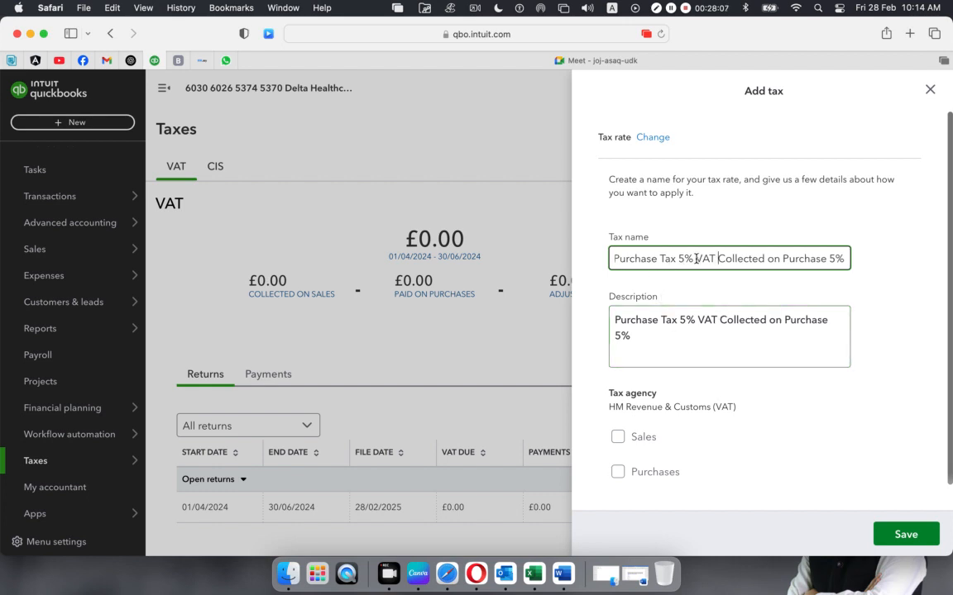
pyautogui.moveTo(695, 259); pyautogui.dragTo(578, 255)
pyautogui.press('BackSpace')
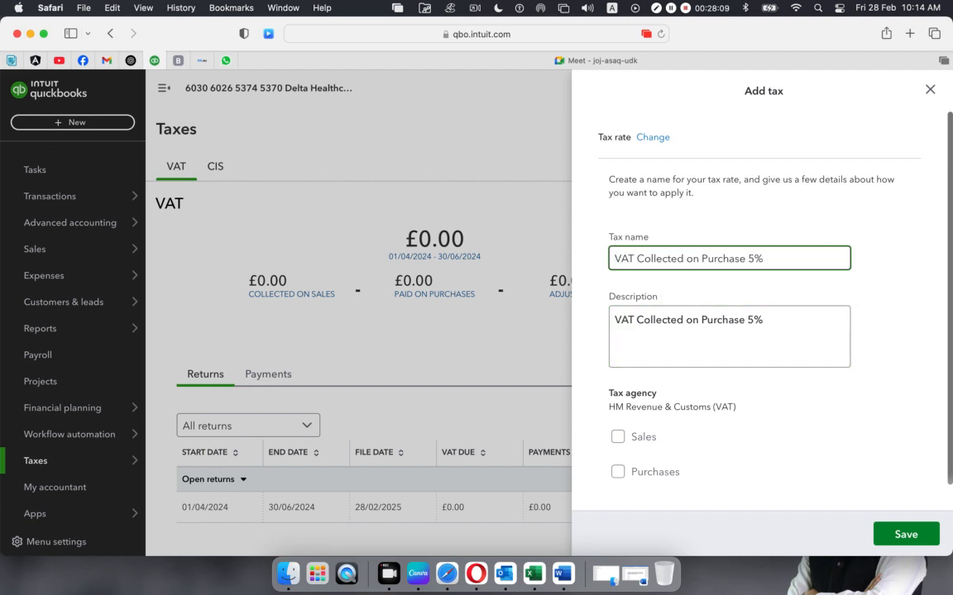
pyautogui.scroll(-1, 802, 414)
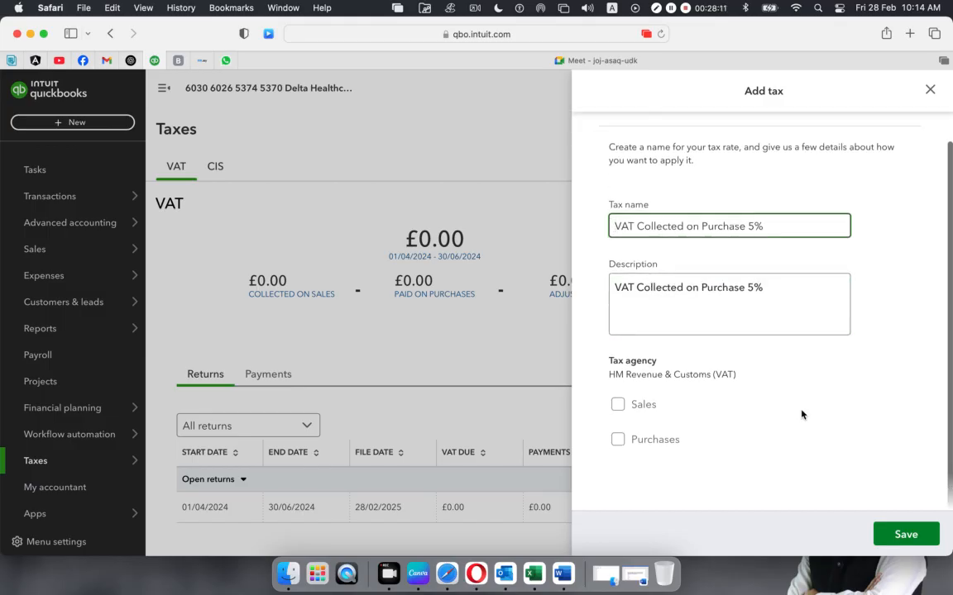
# Apply the rate to purchases at 5%, report net as Net value of purchases, and save
pyautogui.click(618, 446)
pyautogui.scroll(-3, 702, 440)
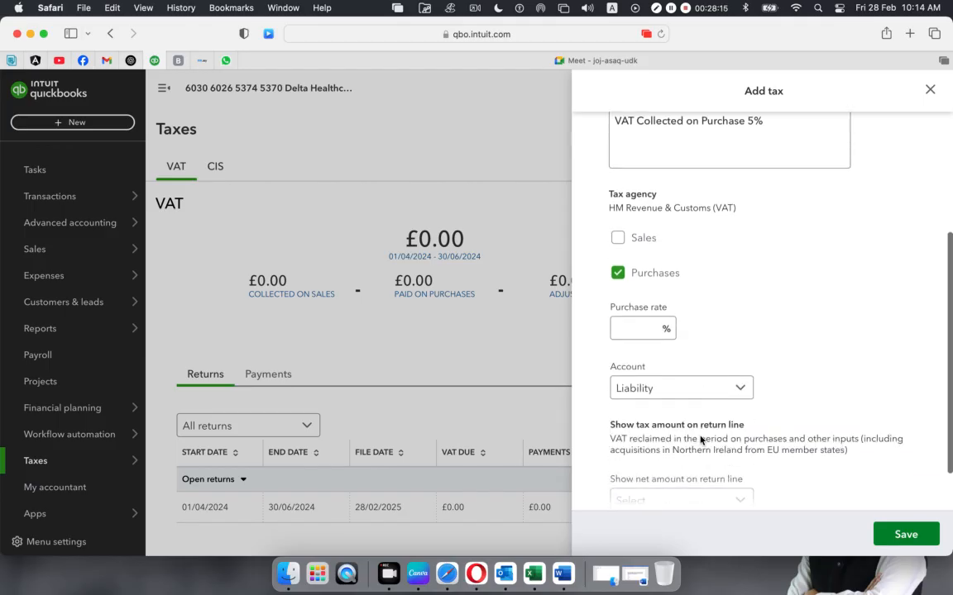
pyautogui.scroll(2, 700, 440)
pyautogui.click(632, 409)
pyautogui.write('5')
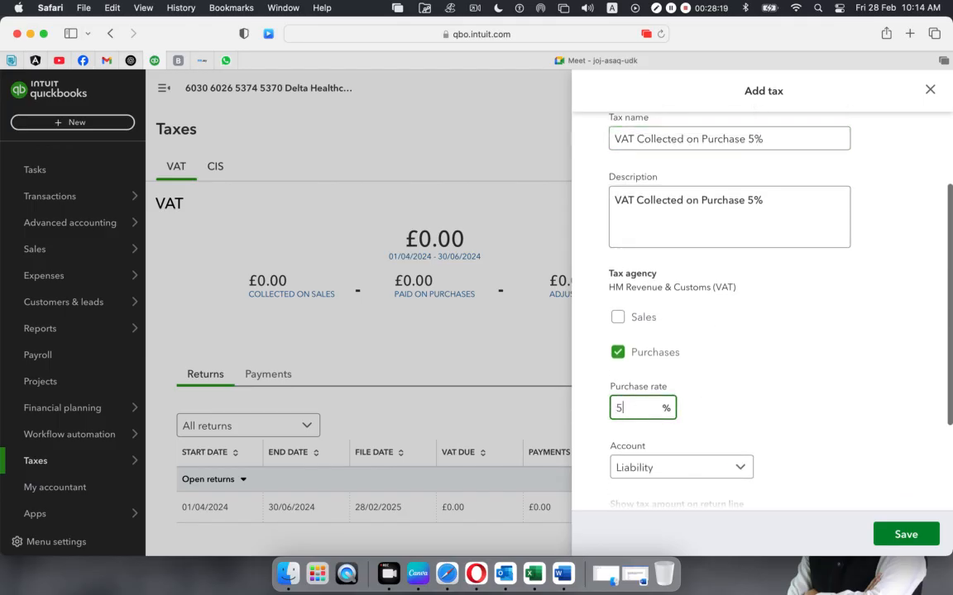
pyautogui.click(785, 444)
pyautogui.scroll(-2, 785, 444)
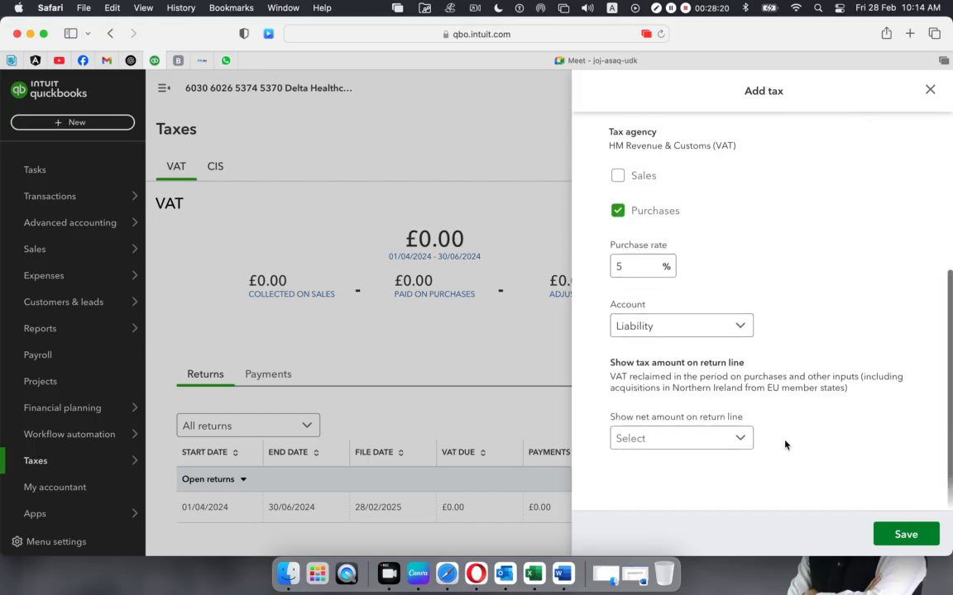
pyautogui.click(741, 440)
pyautogui.click(190, 469)
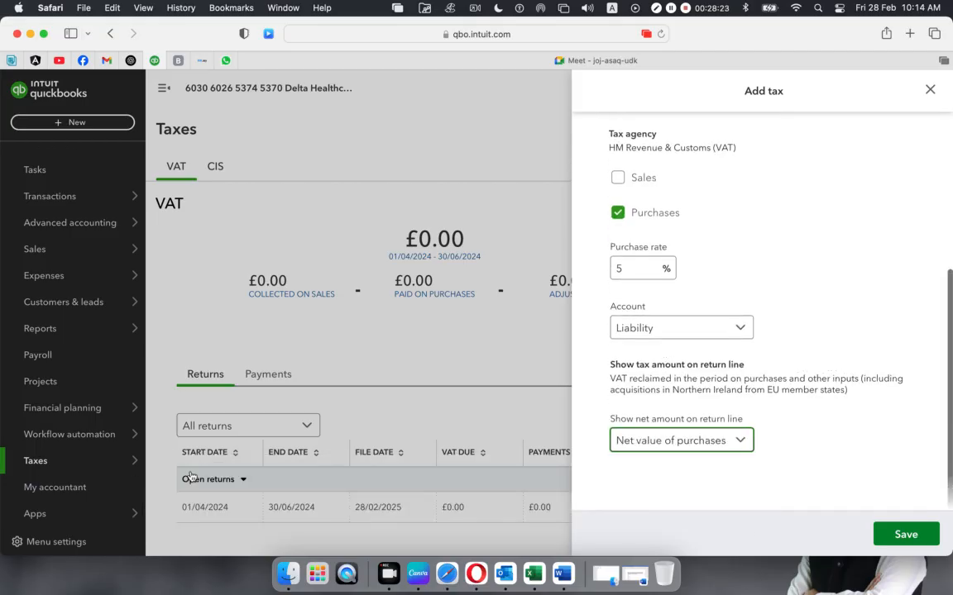
pyautogui.click(907, 535)
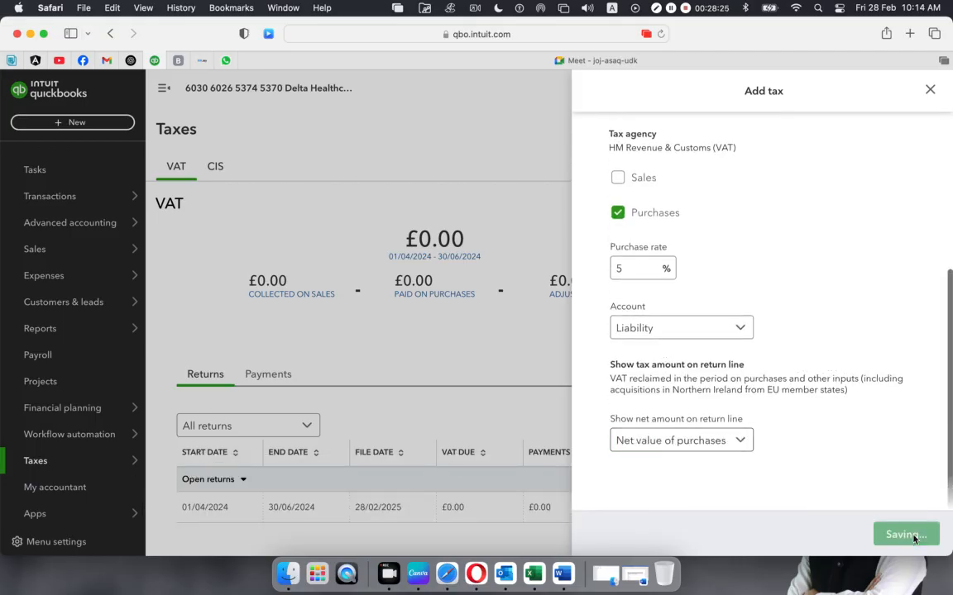
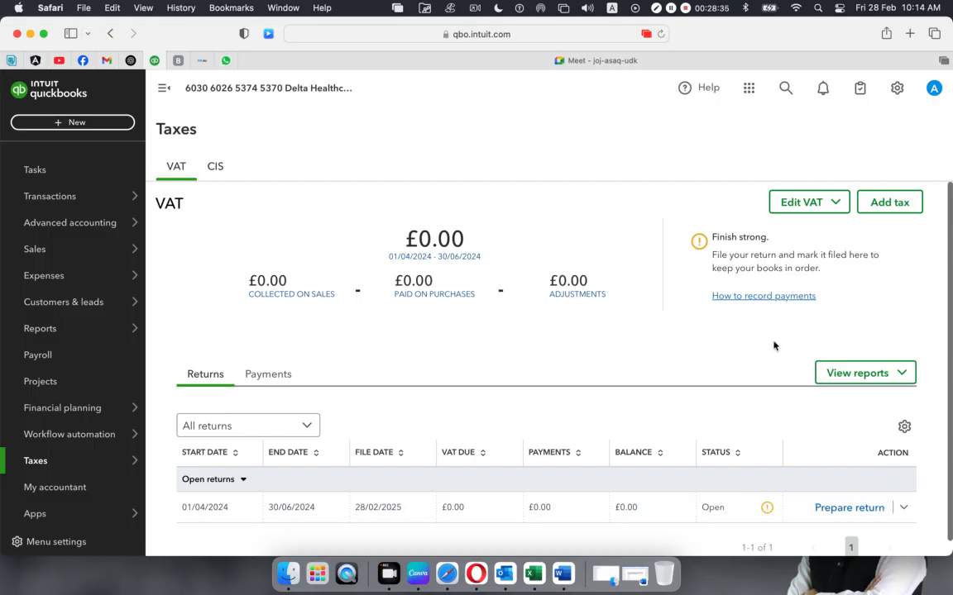
# On the VAT page, open the Edit VAT dropdown to show Edit settings and Edit rates
pyautogui.scroll(-2, 644, 347)
pyautogui.scroll(2, 644, 347)
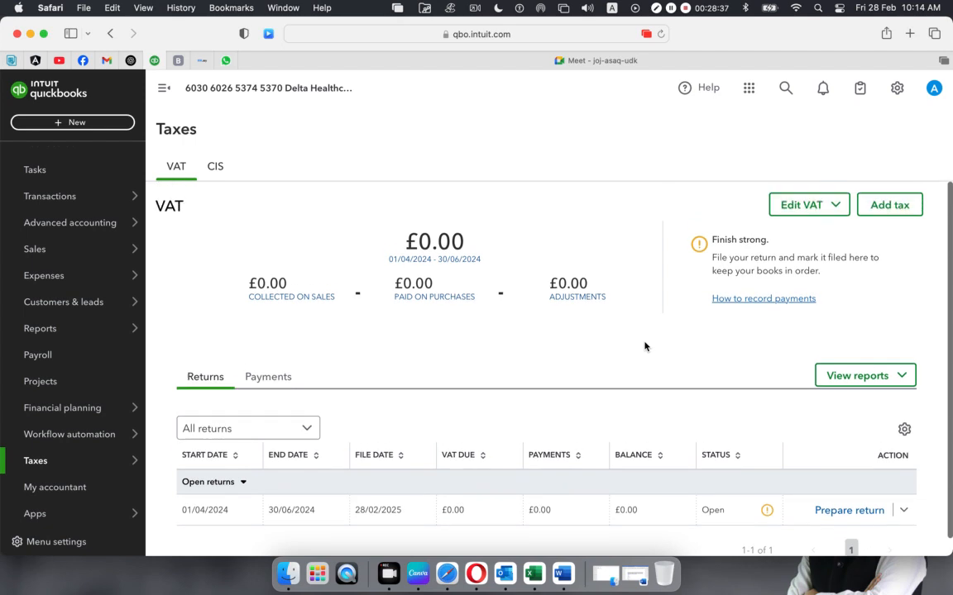
pyautogui.scroll(-1, 644, 346)
pyautogui.scroll(1, 644, 346)
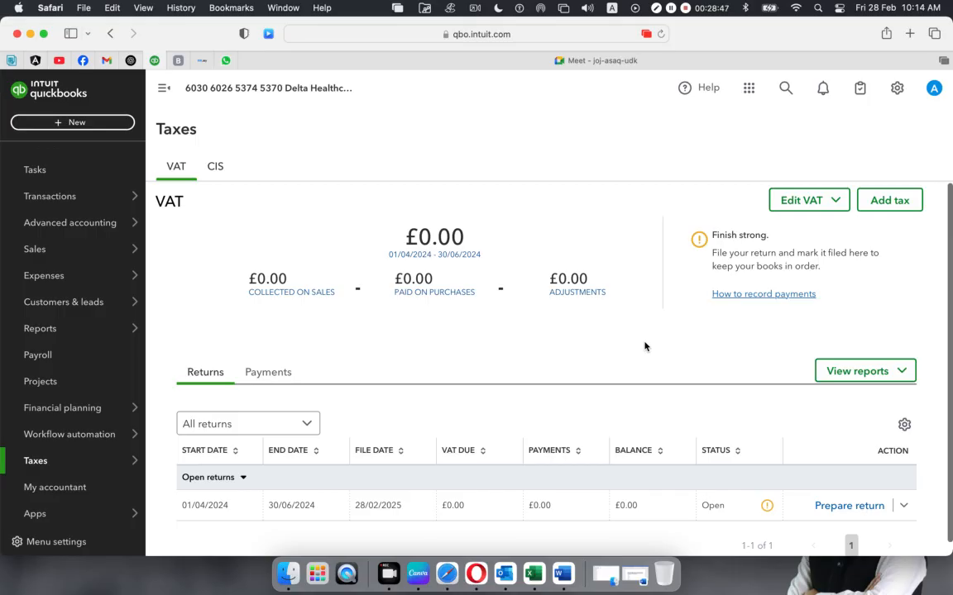
pyautogui.click(834, 203)
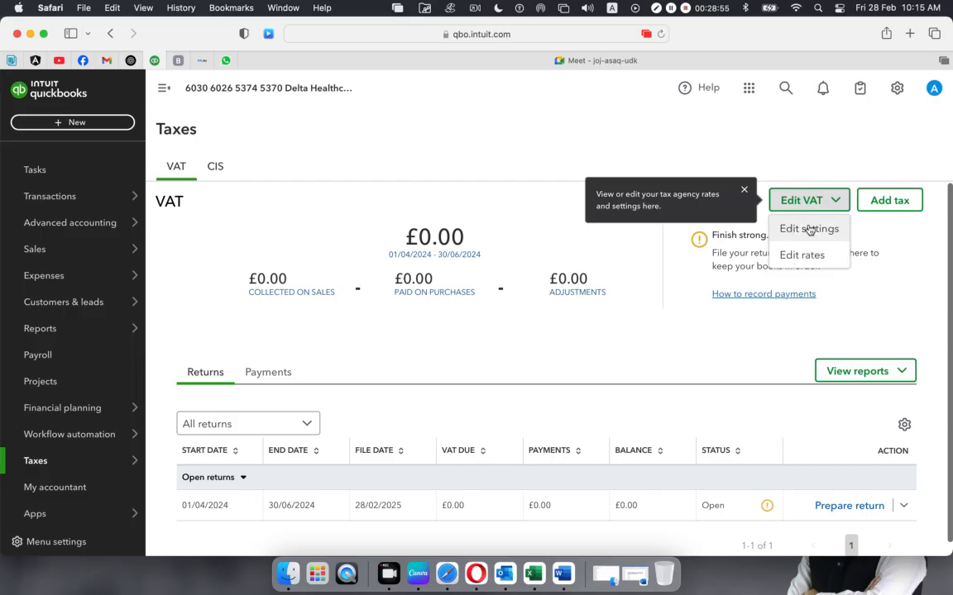
# Review the HMRC VAT settings (April start, Quarterly, Cash scheme) and save them unchanged
pyautogui.click(809, 229)
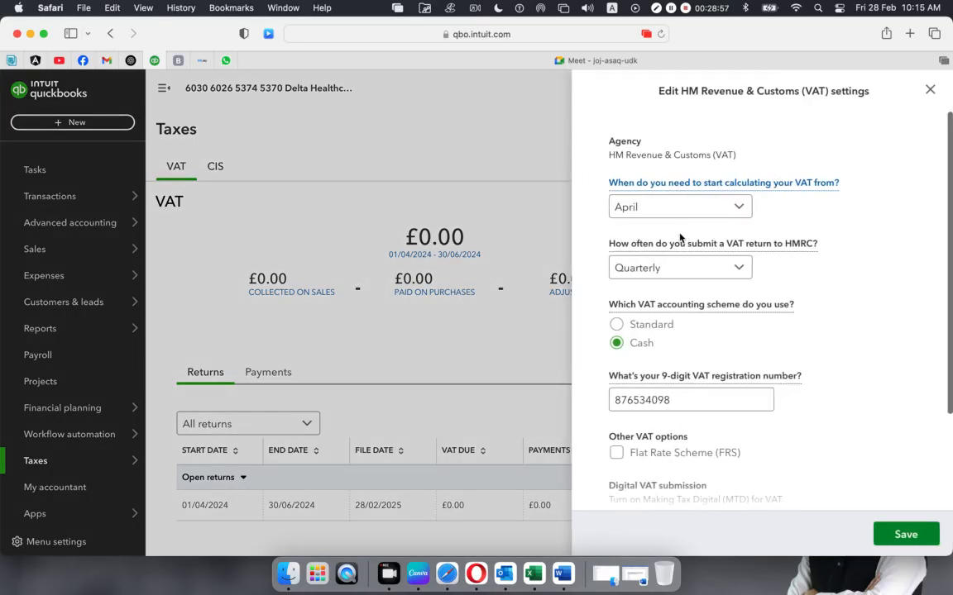
pyautogui.scroll(-5, 680, 238)
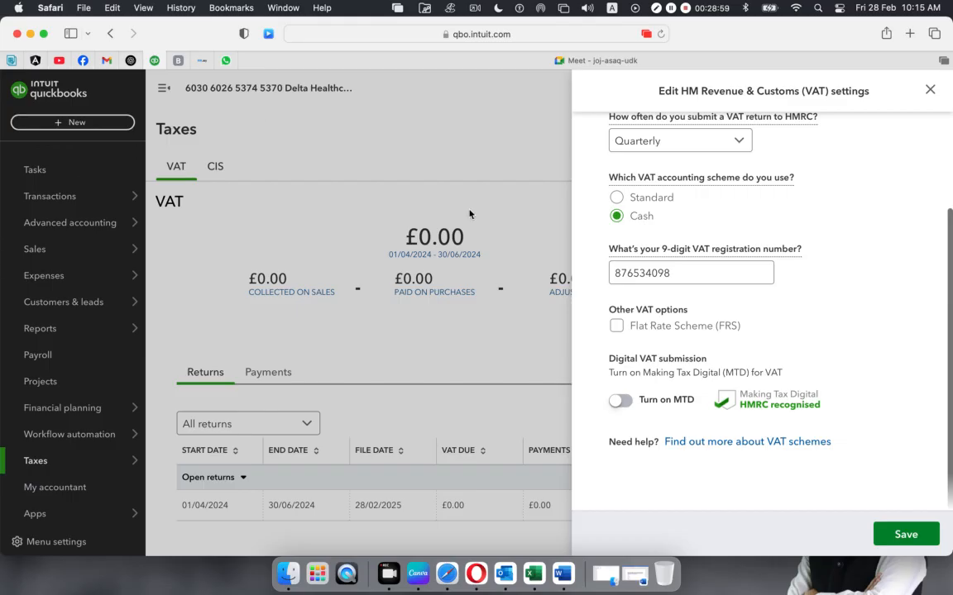
pyautogui.scroll(5, 781, 283)
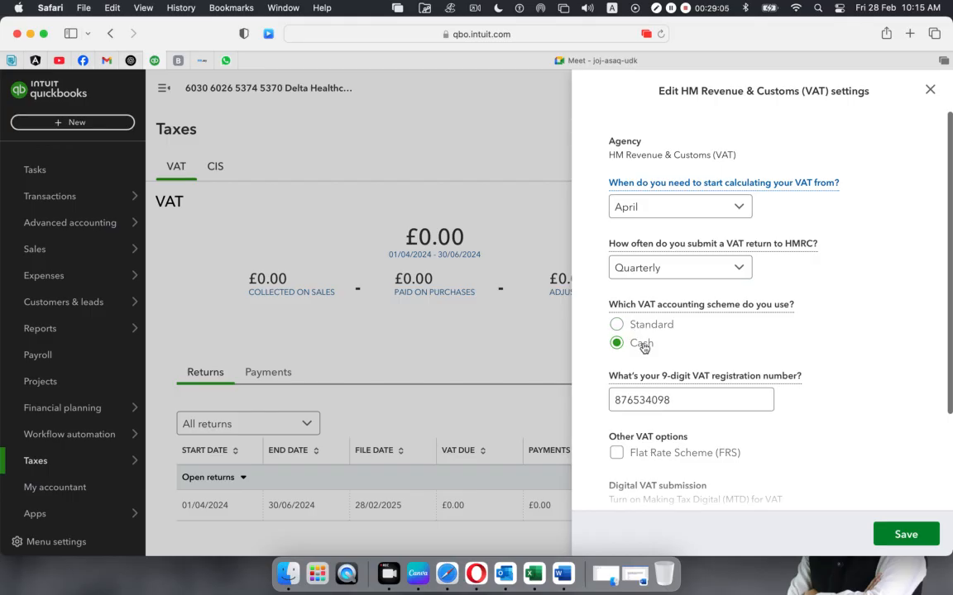
pyautogui.scroll(-3, 639, 339)
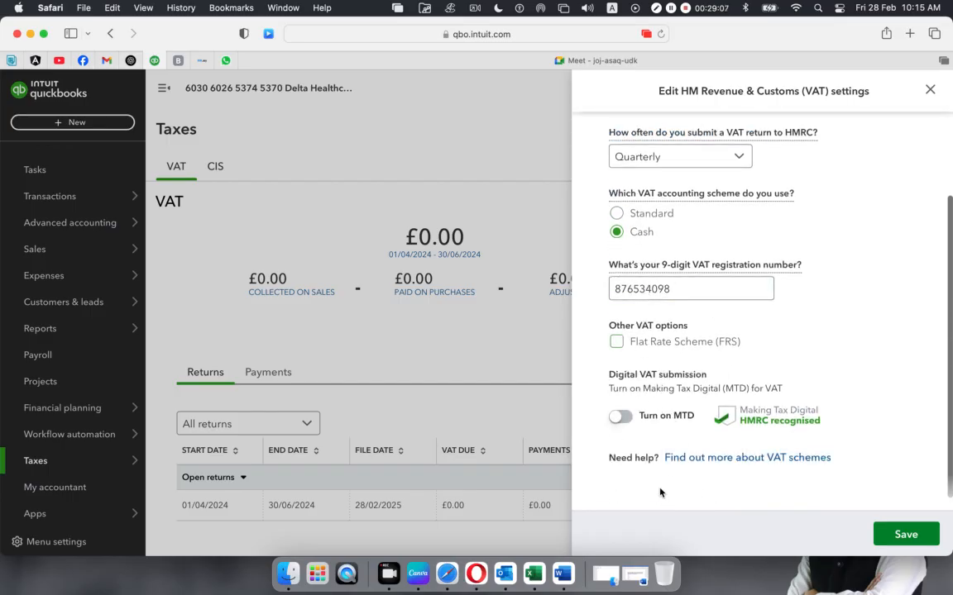
pyautogui.click(888, 538)
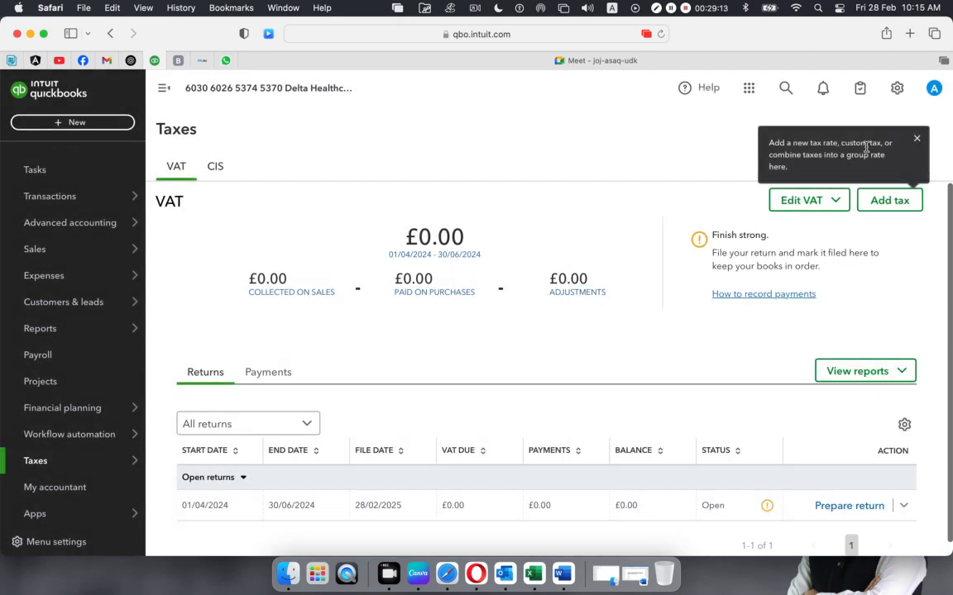
# Go to the VAT Rates list and scroll down to the custom rates
pyautogui.click(834, 206)
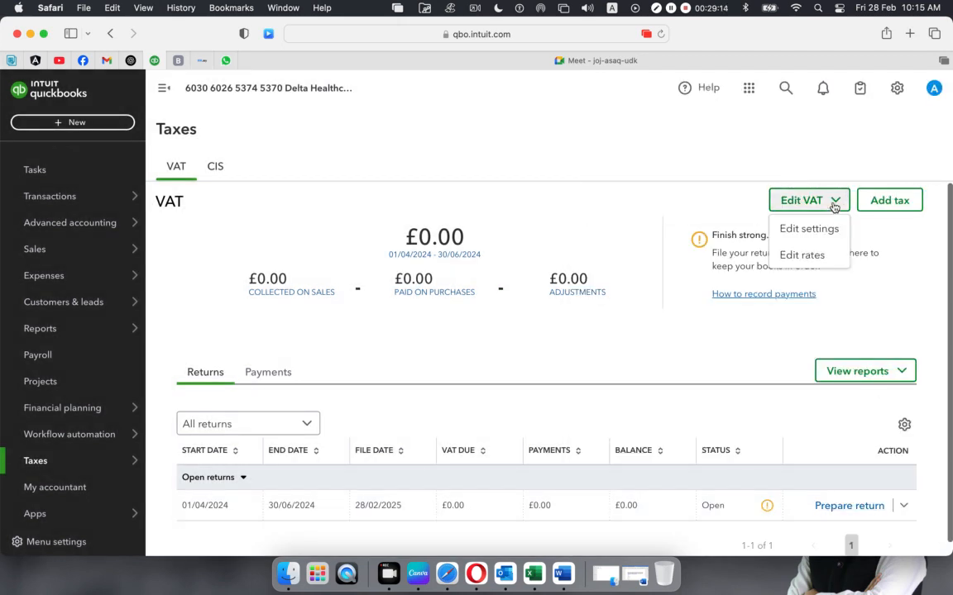
pyautogui.click(789, 258)
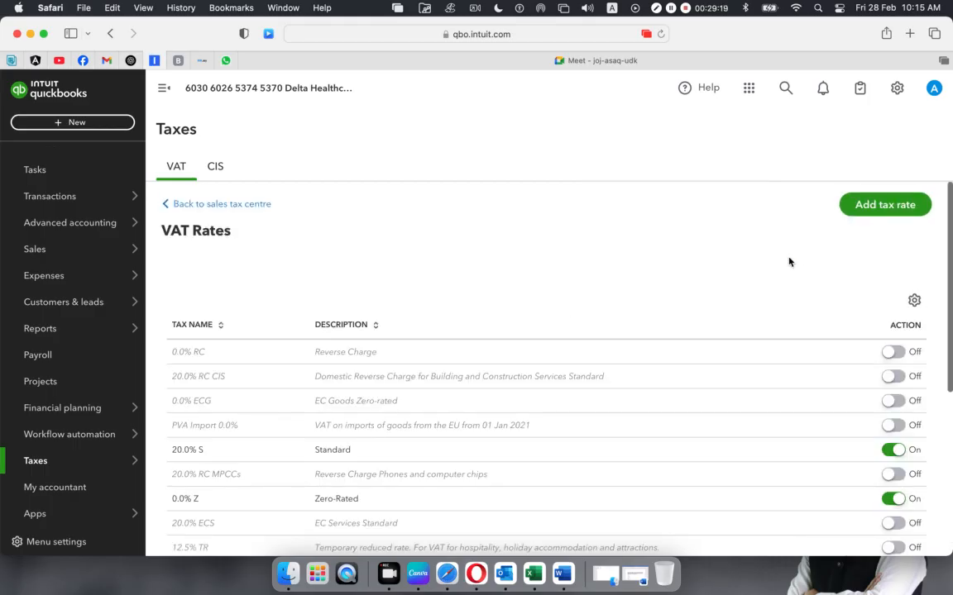
pyautogui.scroll(-5, 632, 315)
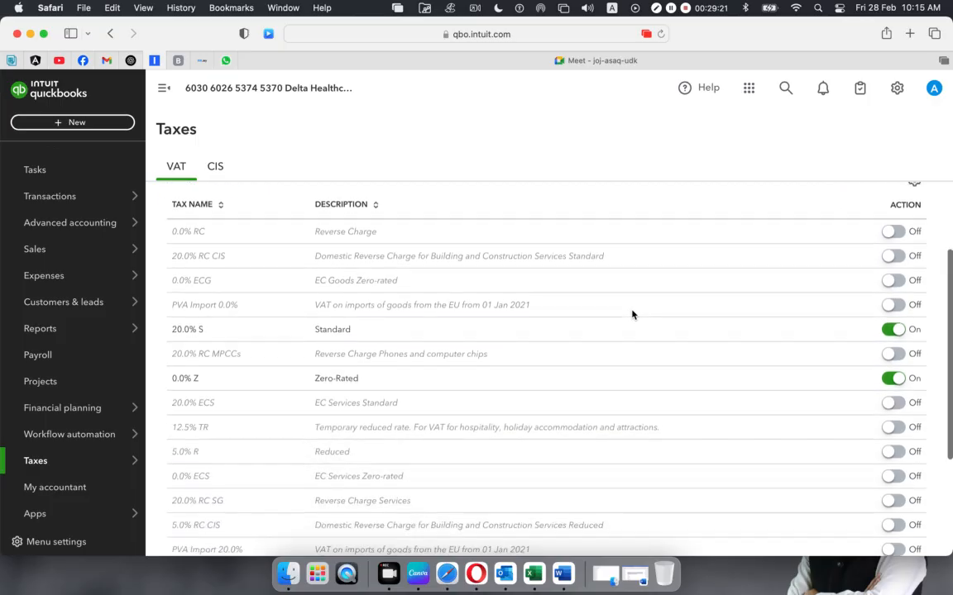
pyautogui.scroll(-2, 632, 314)
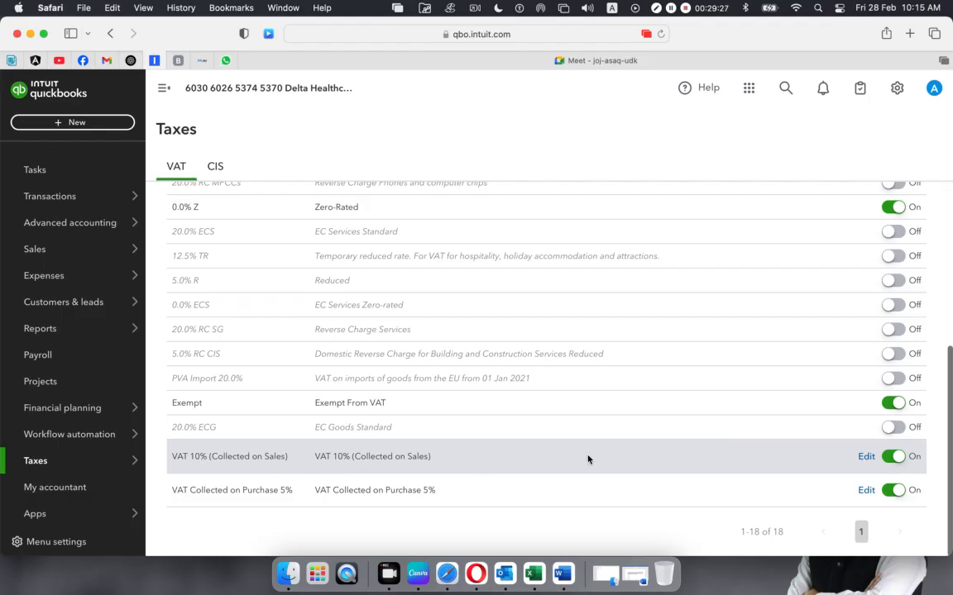
# Inspect the VAT 10% (Collected on Sales) sales and purchase percentages, then close without saving
pyautogui.click(865, 456)
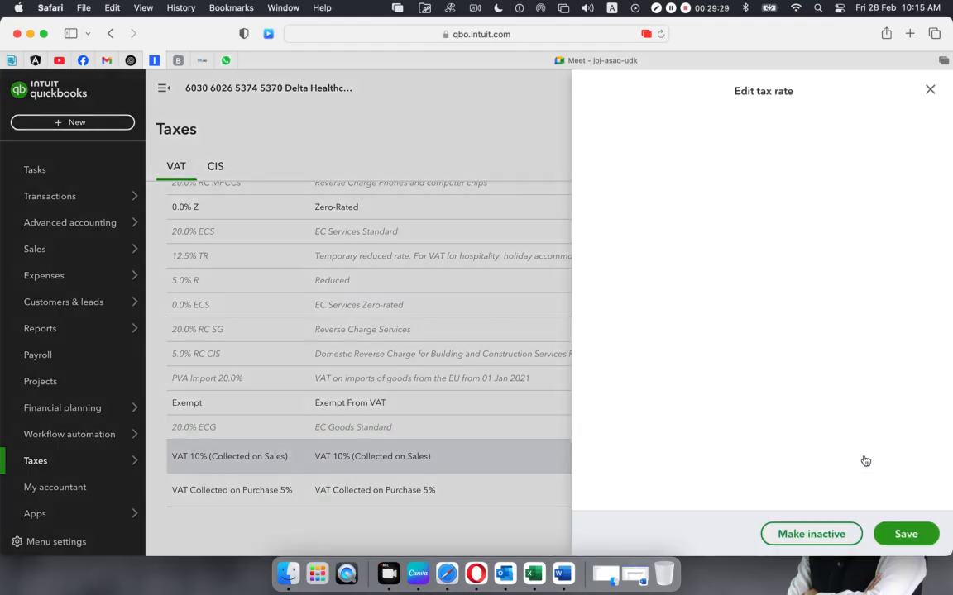
pyautogui.click(614, 328)
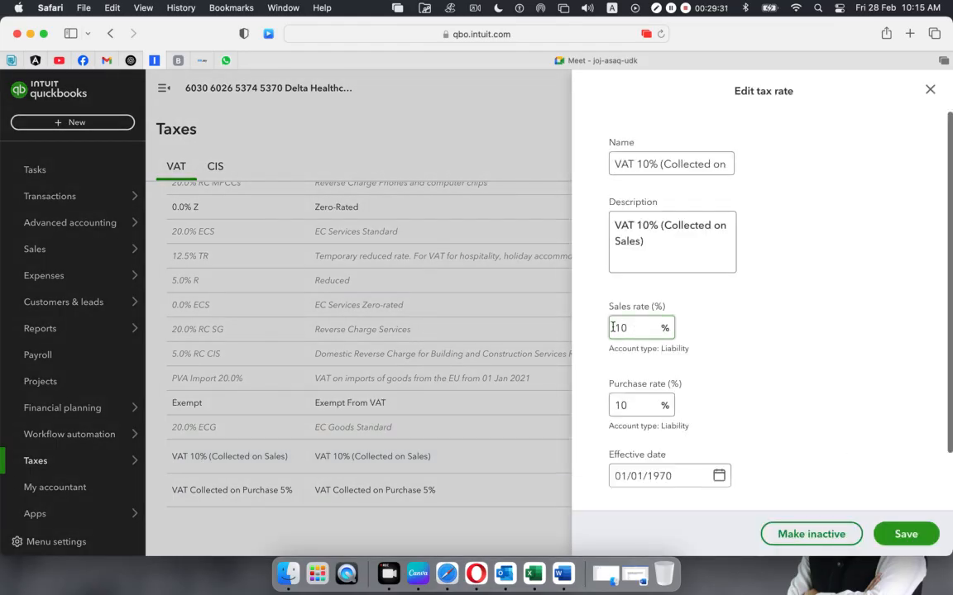
pyautogui.click(631, 400)
pyautogui.click(929, 90)
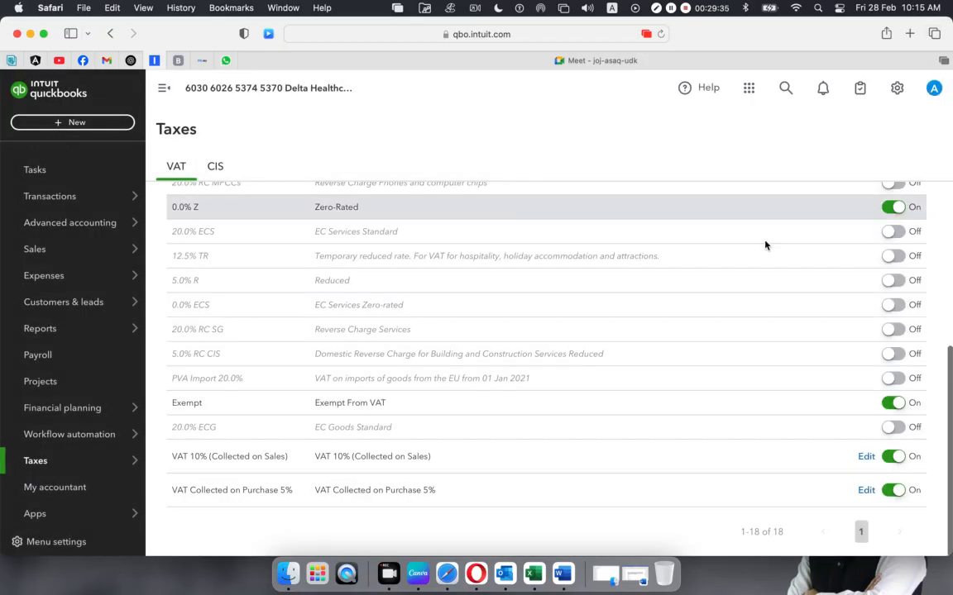
pyautogui.scroll(5, 592, 398)
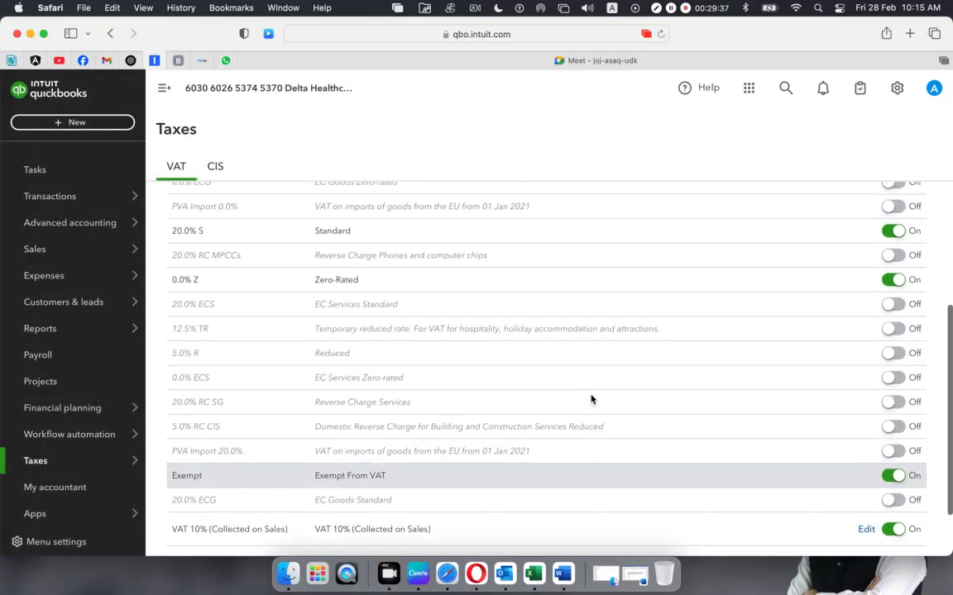
pyautogui.scroll(3, 592, 398)
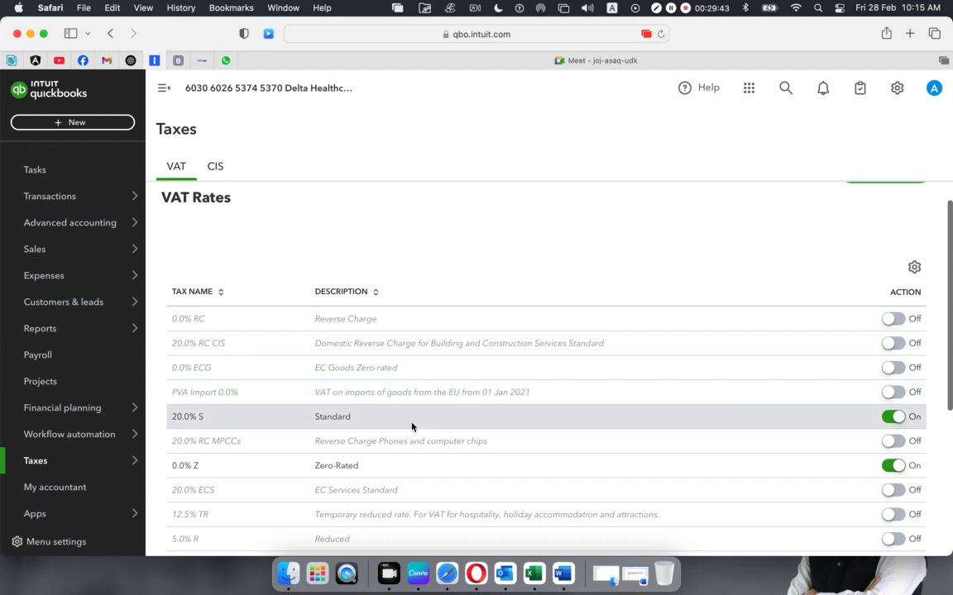
pyautogui.scroll(-8, 412, 427)
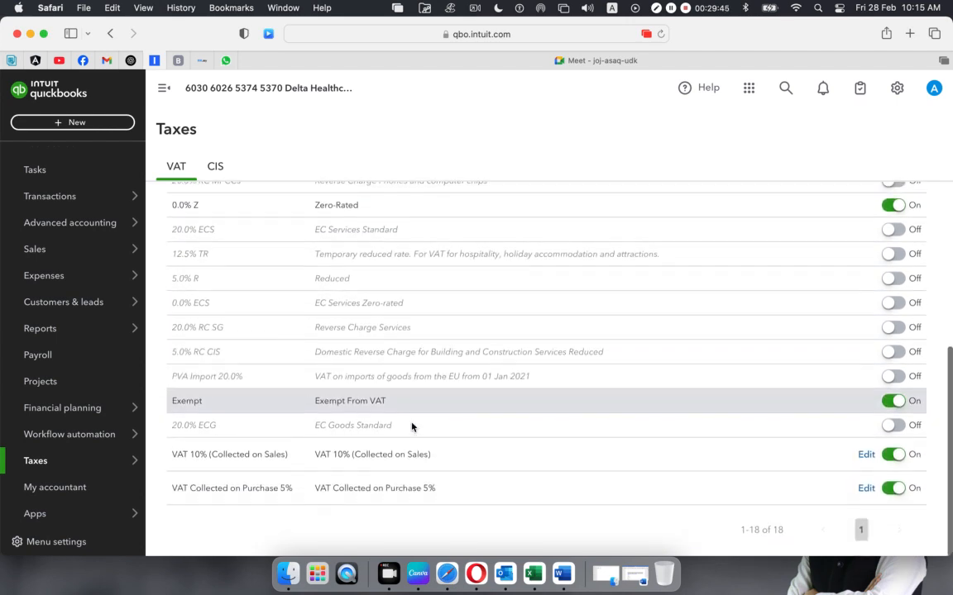
pyautogui.scroll(8, 413, 425)
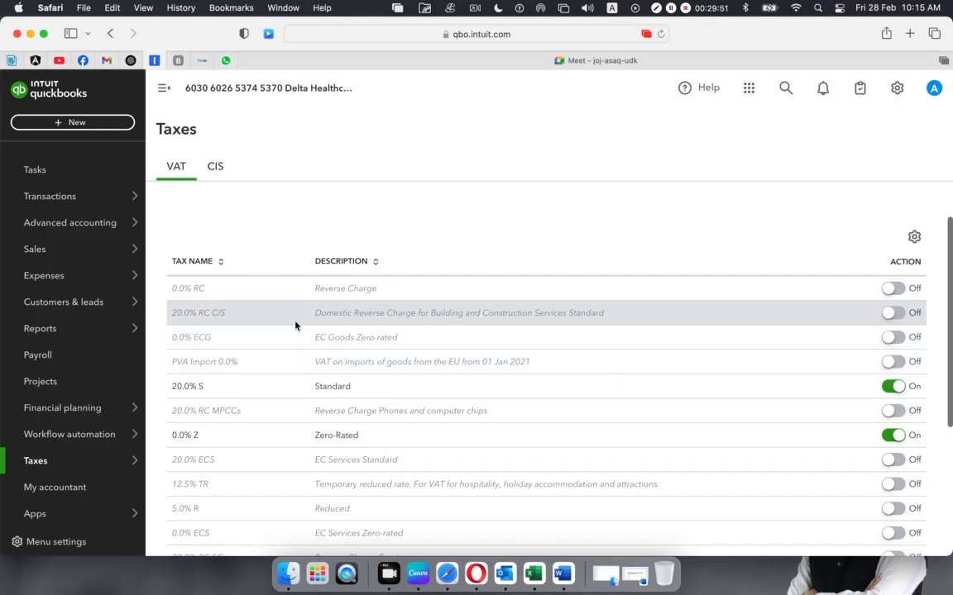
# Switch on the 0.0% RC, 20.0% RC CIS, 0.0% ECG and PVA Import 0.0% rates
pyautogui.click(897, 289)
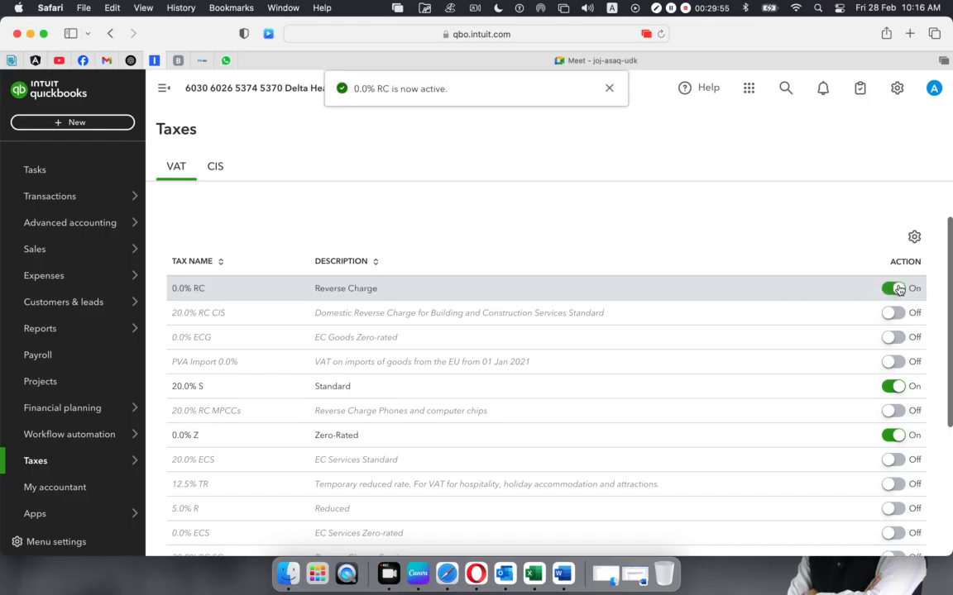
pyautogui.click(896, 289)
pyautogui.click(895, 289)
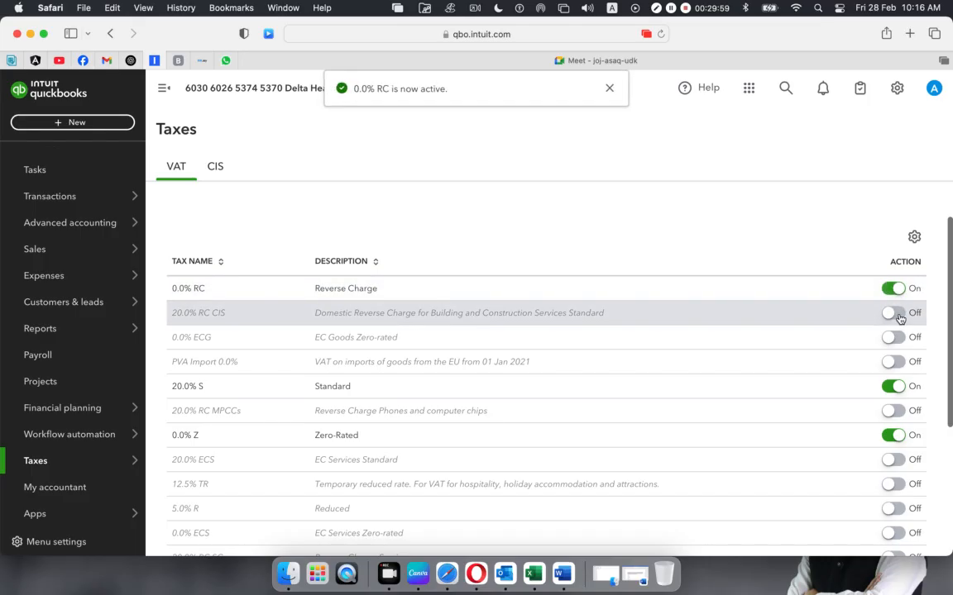
pyautogui.click(899, 317)
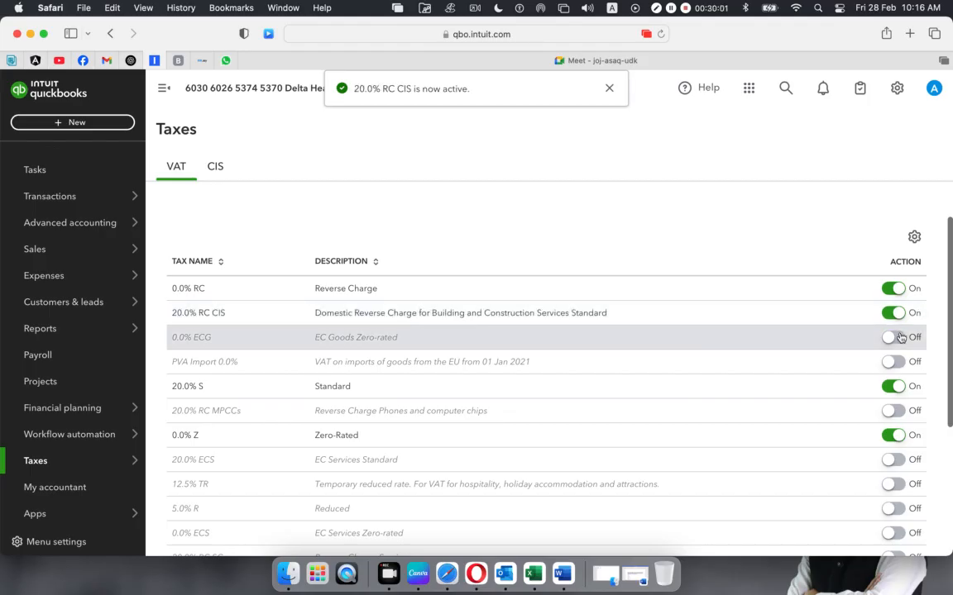
pyautogui.click(900, 338)
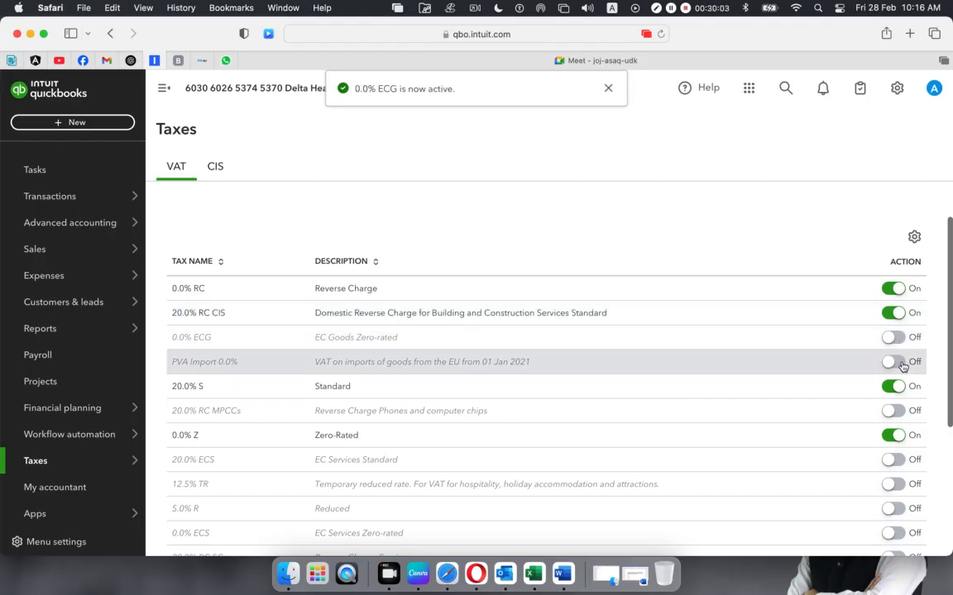
pyautogui.click(901, 364)
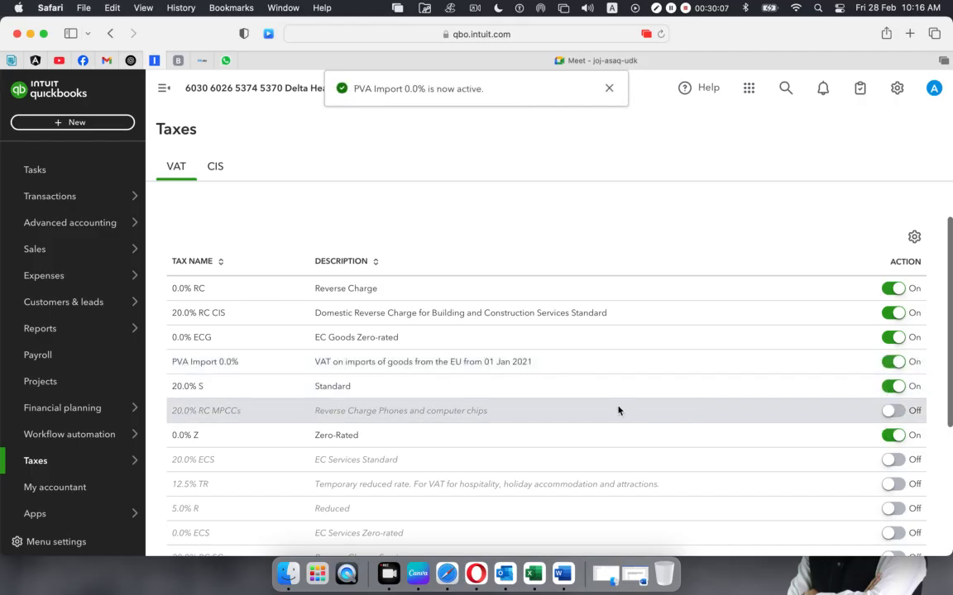
# Switch on the 5.0% R Reduced rate and start a blank new tax rate
pyautogui.scroll(-3, 619, 409)
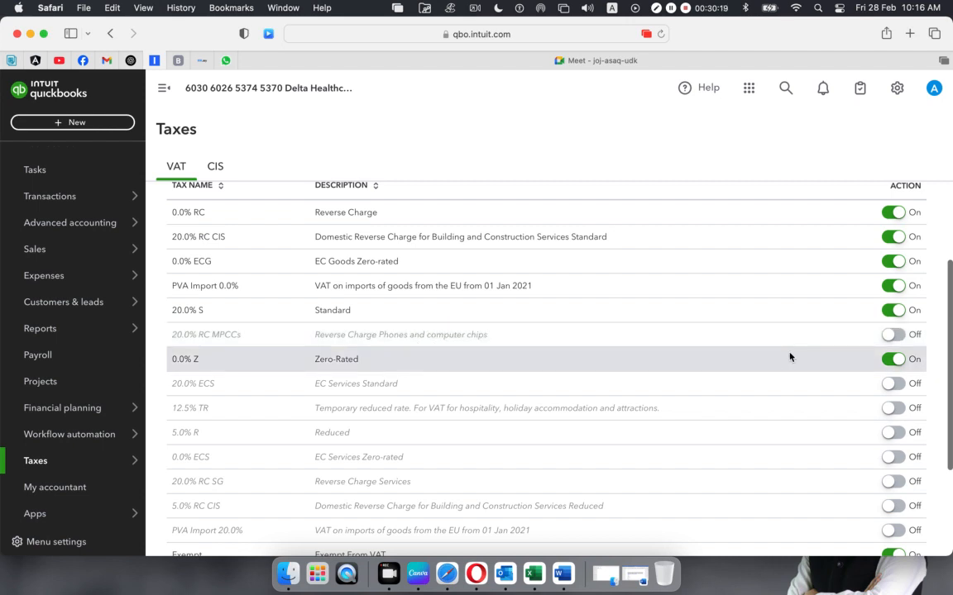
pyautogui.scroll(-2, 790, 357)
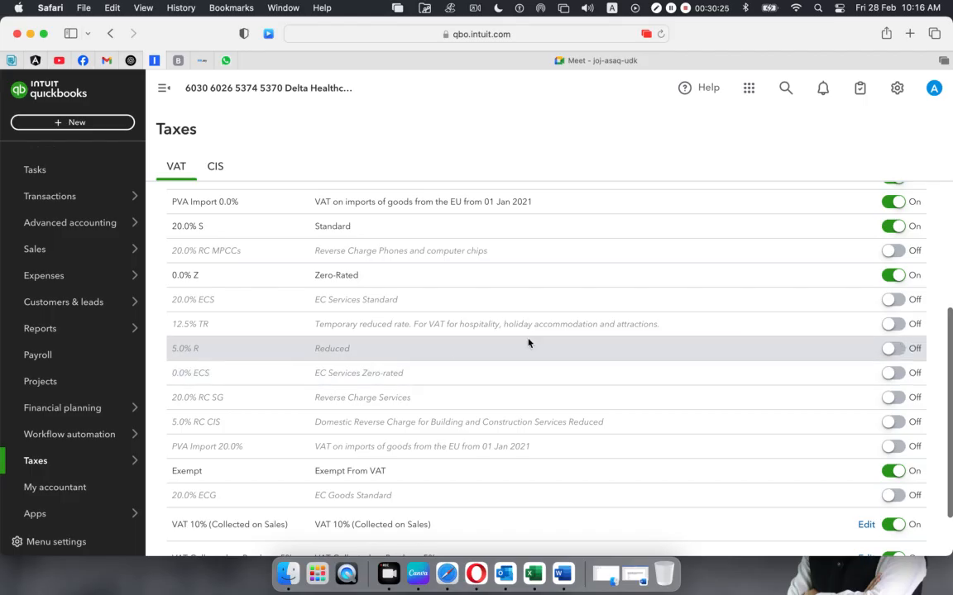
pyautogui.click(893, 348)
pyautogui.scroll(-2, 597, 393)
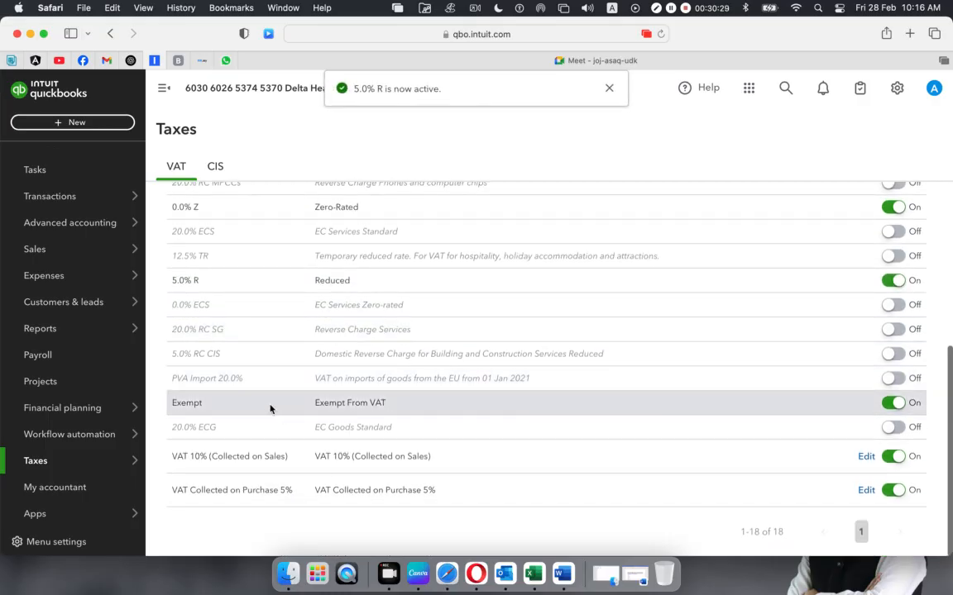
pyautogui.scroll(10, 565, 384)
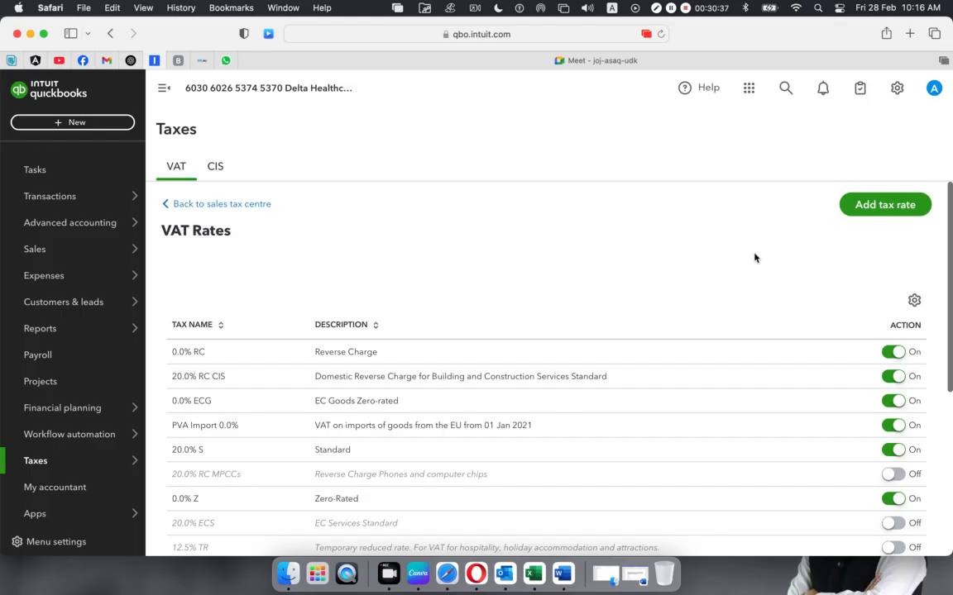
pyautogui.click(871, 213)
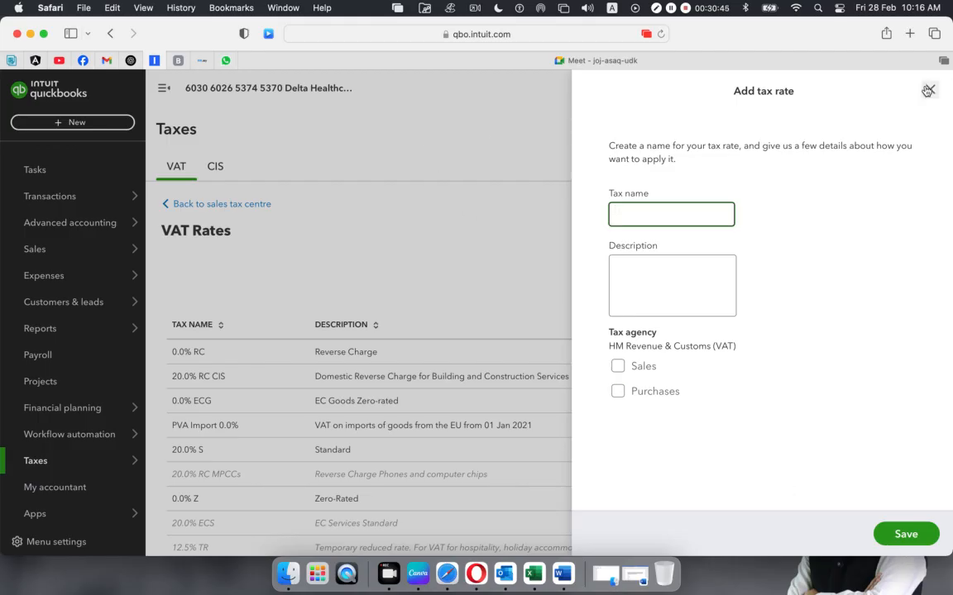
pyautogui.click(930, 89)
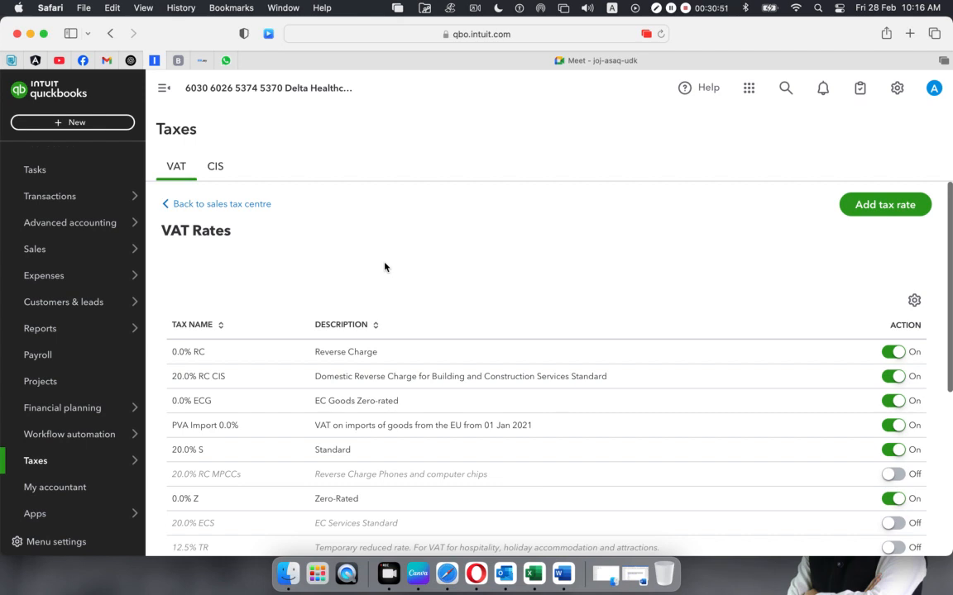
pyautogui.moveTo(85, 458)
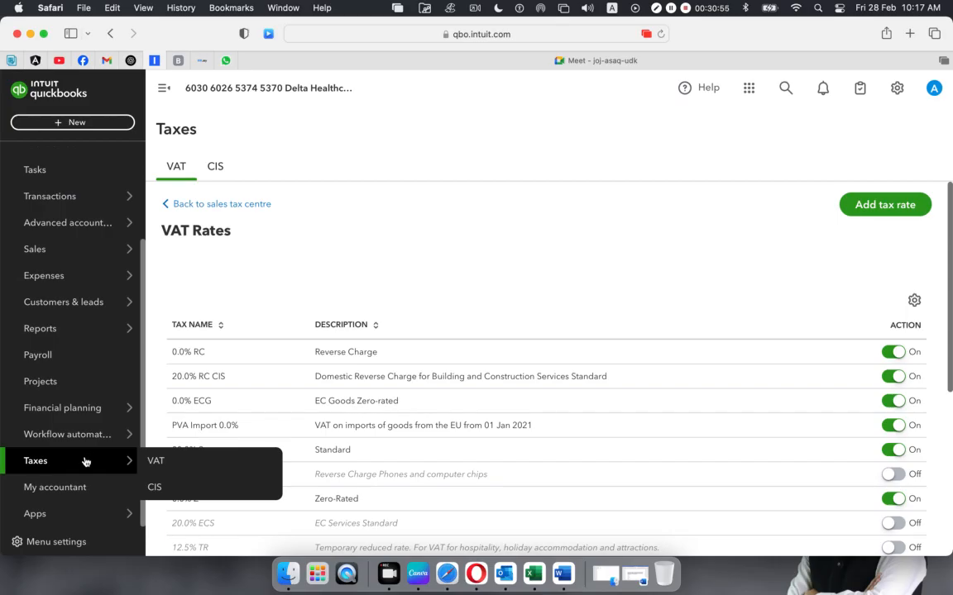
# Return to the Taxes VAT overview with the 01/04/2024–30/06/2024 return open at £0.00 due
pyautogui.click(85, 461)
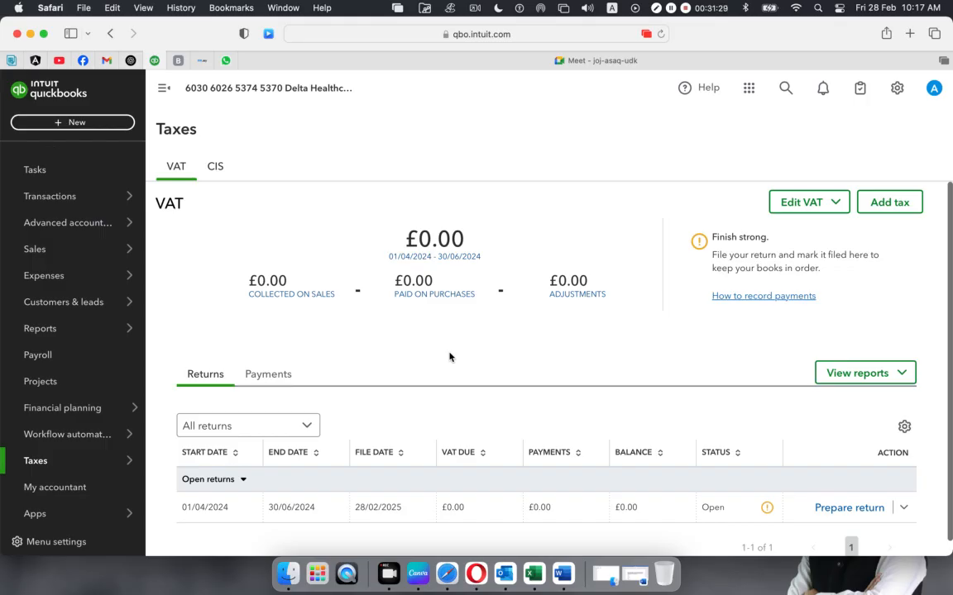
pyautogui.moveTo(70, 203)
pyautogui.scroll(-1, 751, 299)
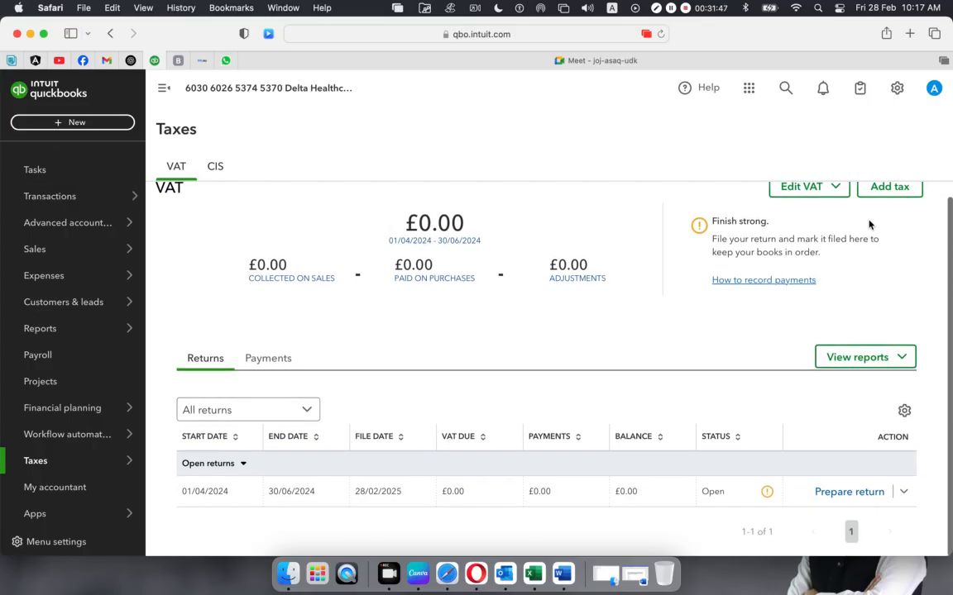
pyautogui.scroll(1, 866, 224)
# In the VAT Rates list, toggle VAT 10% (Collected on Sales) and Purchase 5% off and back on
pyautogui.click(806, 202)
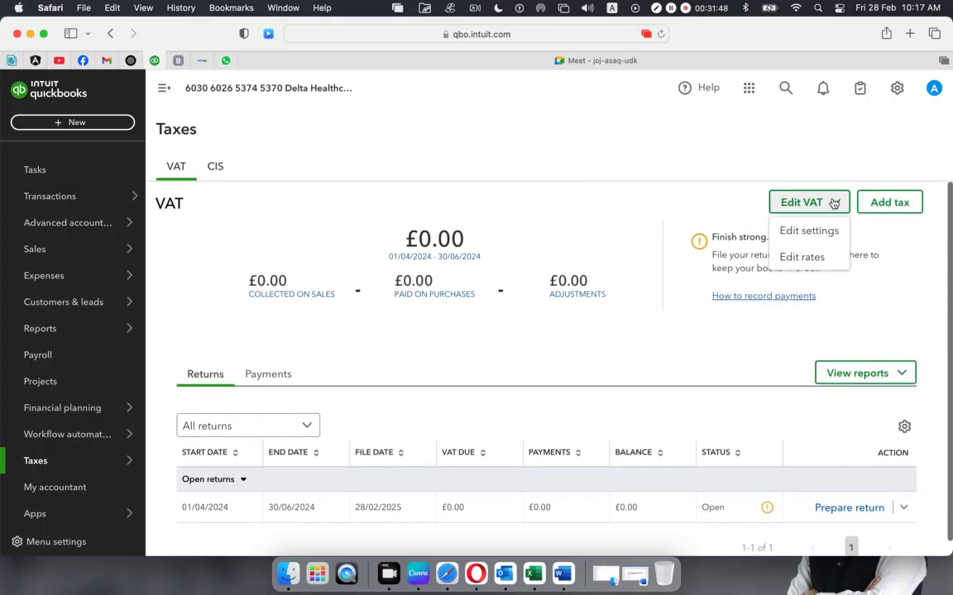
pyautogui.click(798, 259)
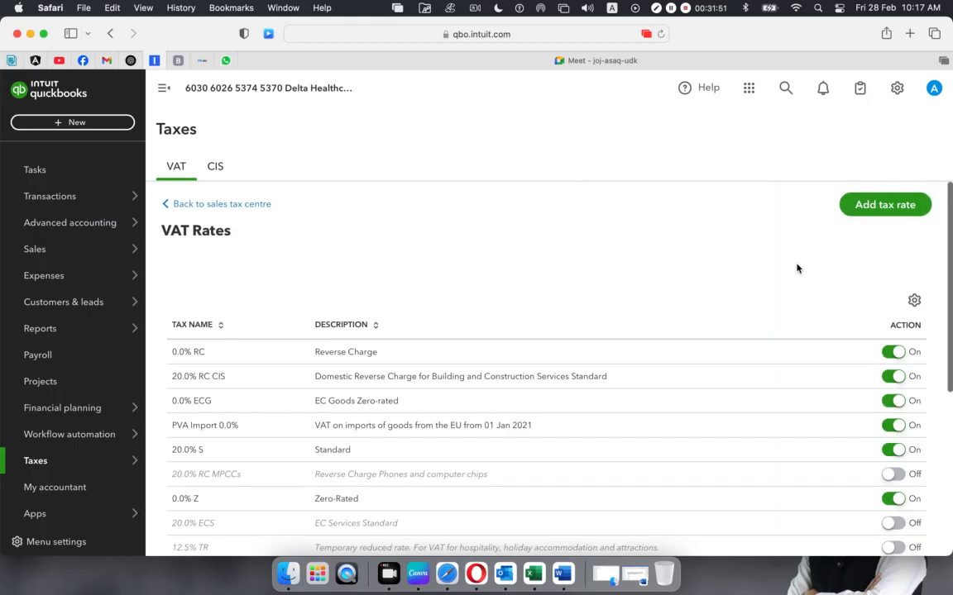
pyautogui.scroll(-5, 719, 383)
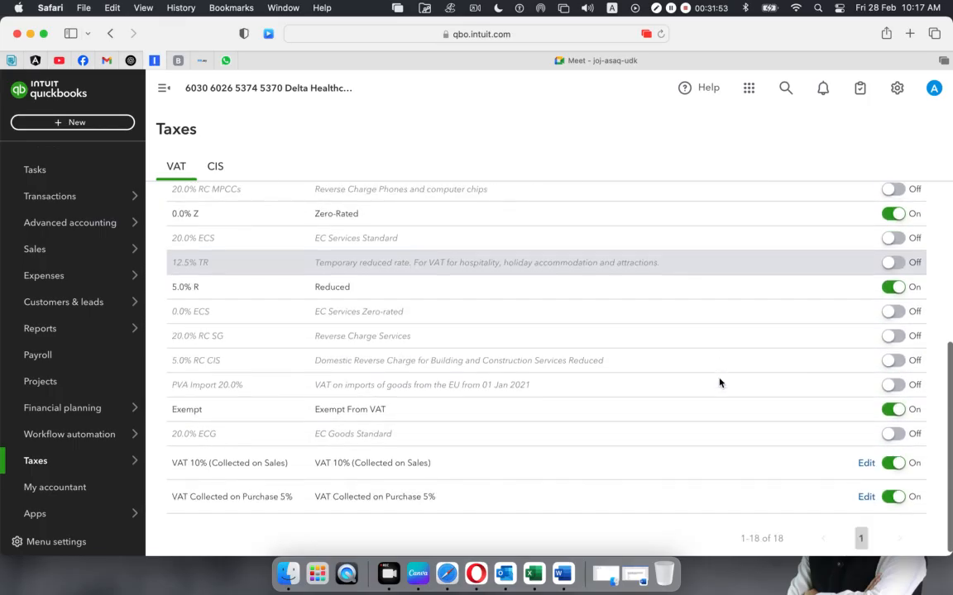
pyautogui.click(891, 465)
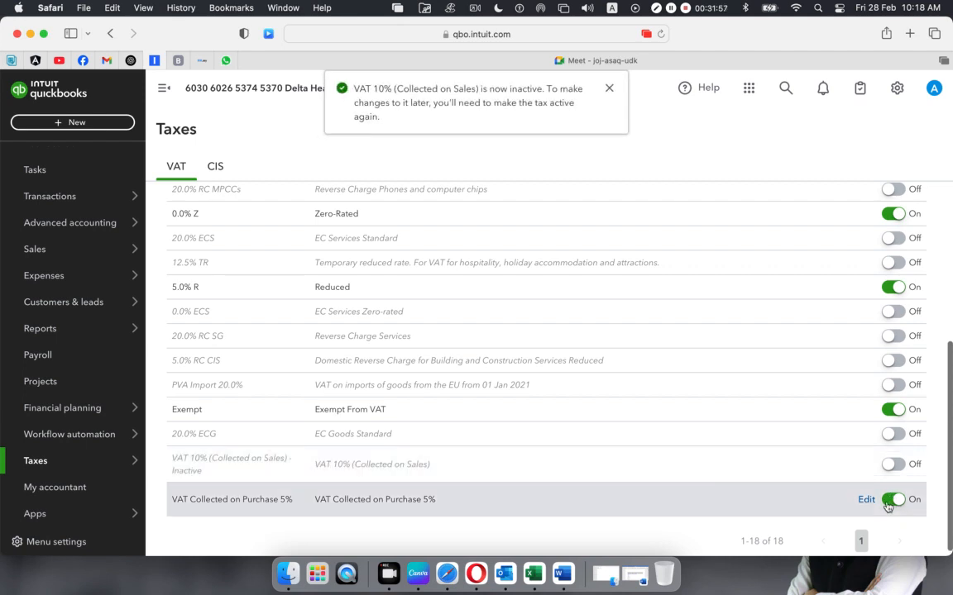
pyautogui.click(891, 499)
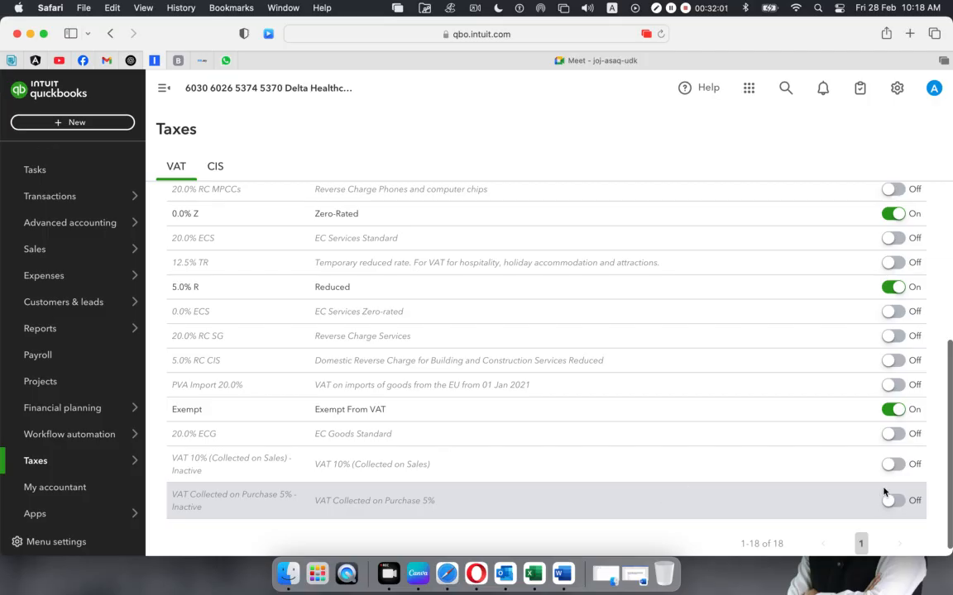
pyautogui.click(901, 466)
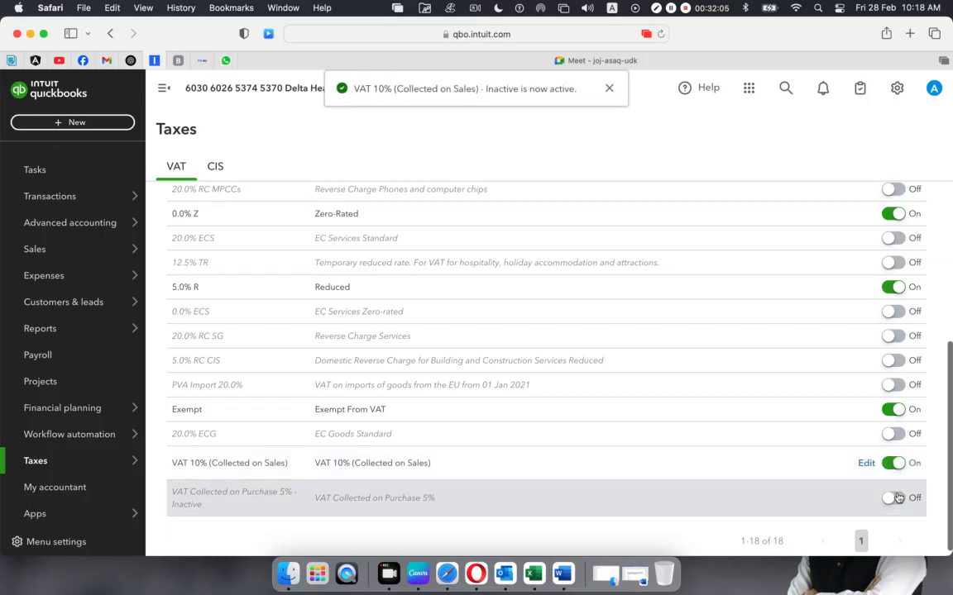
pyautogui.click(897, 498)
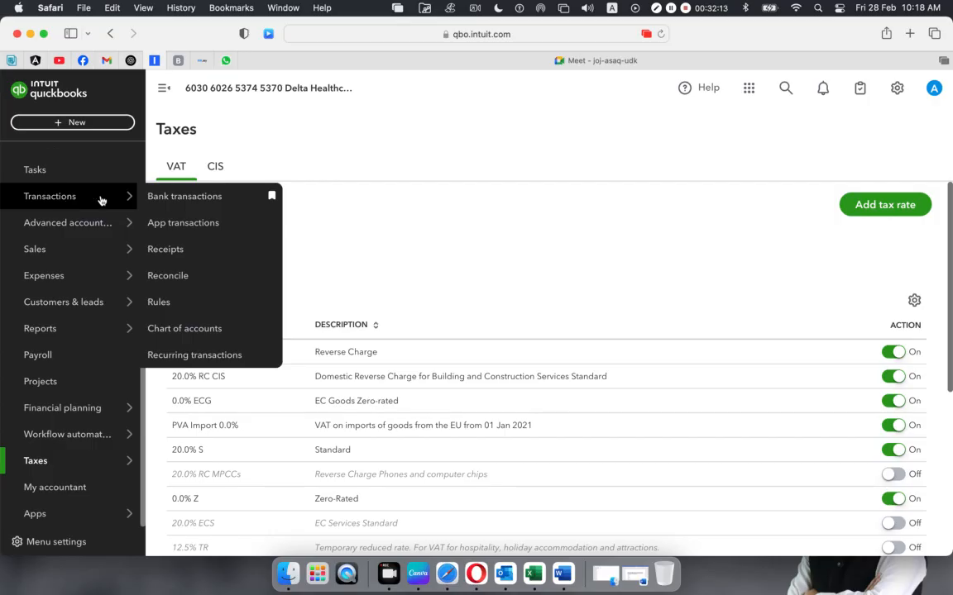
# Open the Chart of accounts and scroll through its 58 GBP accounts at £0.00
pyautogui.click(186, 330)
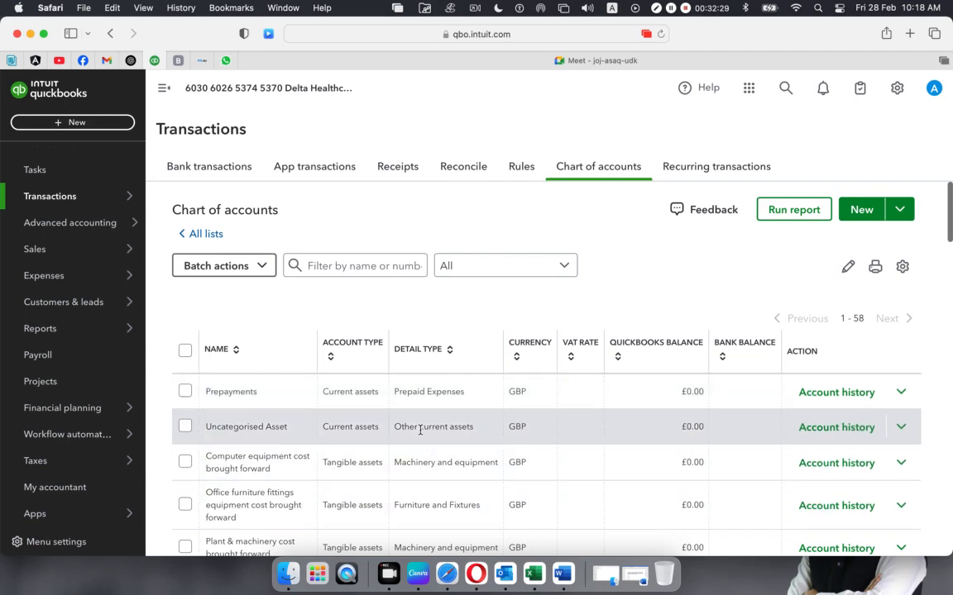
pyautogui.scroll(-5, 420, 430)
pyautogui.scroll(-10, 420, 430)
pyautogui.scroll(-10, 420, 433)
pyautogui.scroll(20, 420, 430)
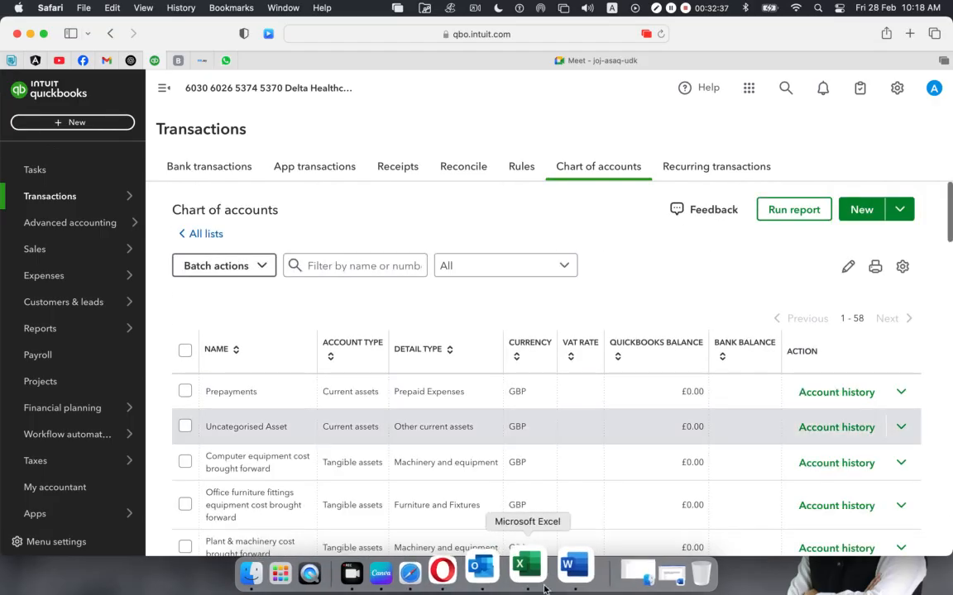
pyautogui.click(635, 579)
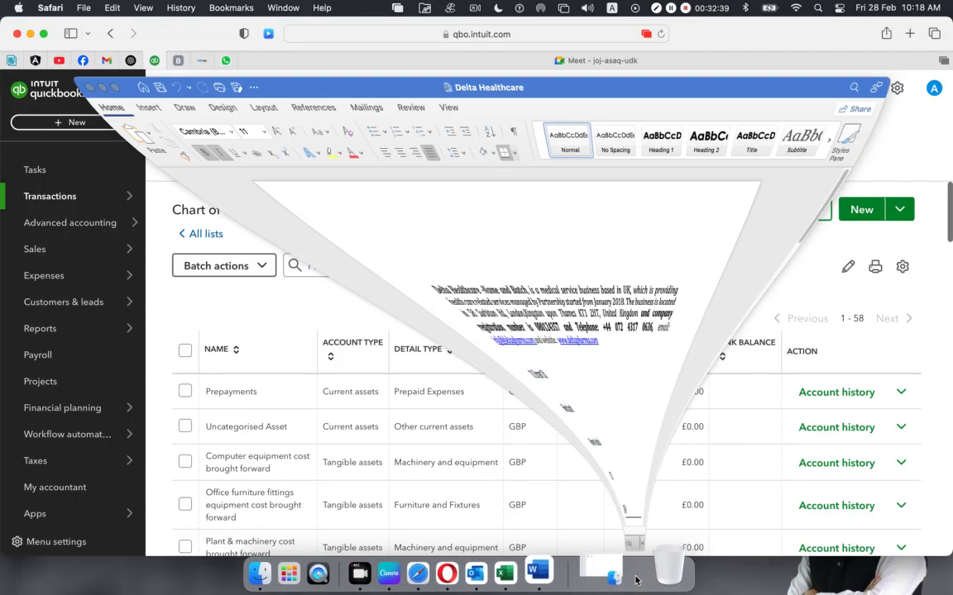
pyautogui.scroll(-8, 482, 381)
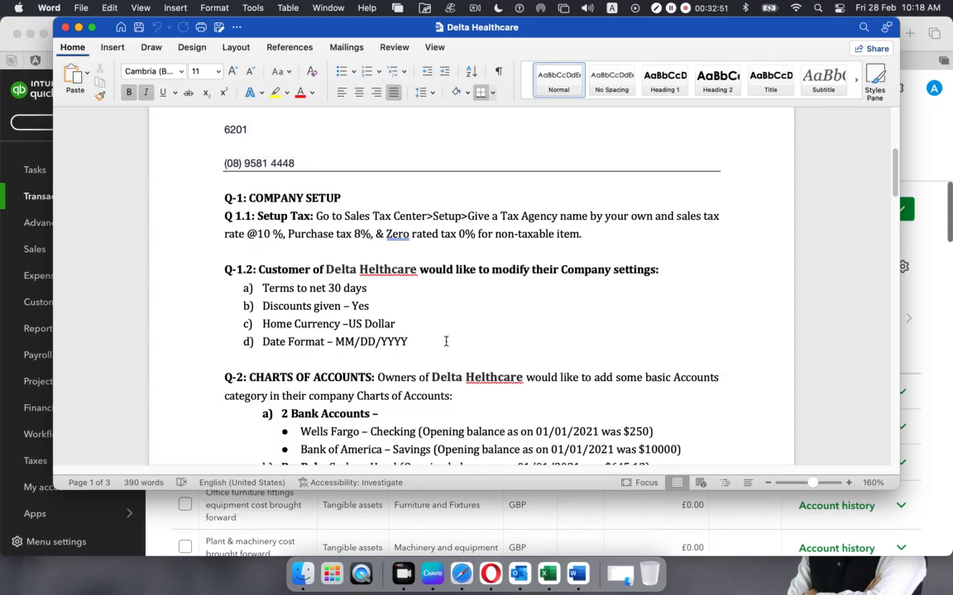
pyautogui.scroll(-5, 447, 340)
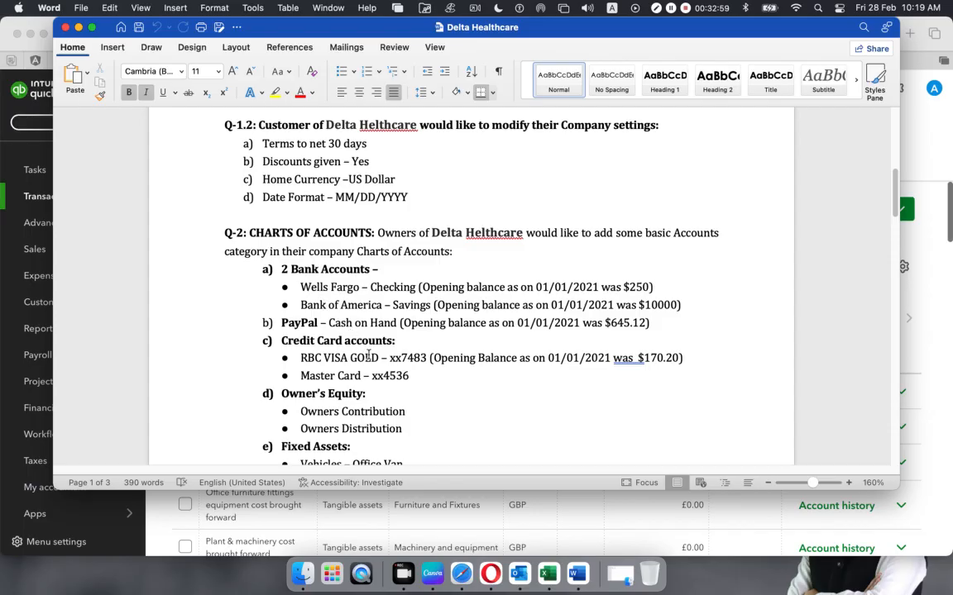
pyautogui.scroll(-3, 330, 310)
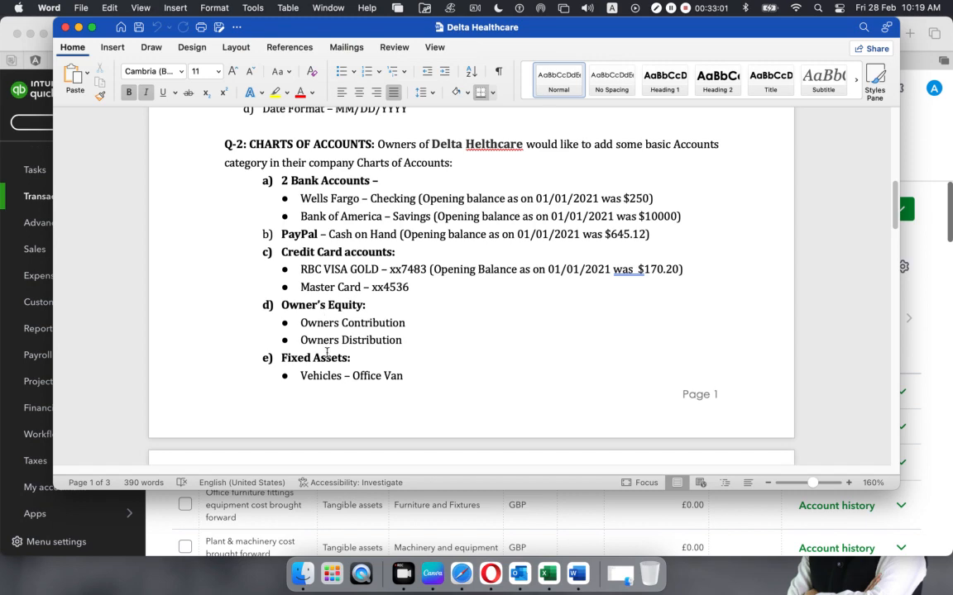
pyautogui.scroll(-5, 331, 397)
pyautogui.scroll(-1, 333, 397)
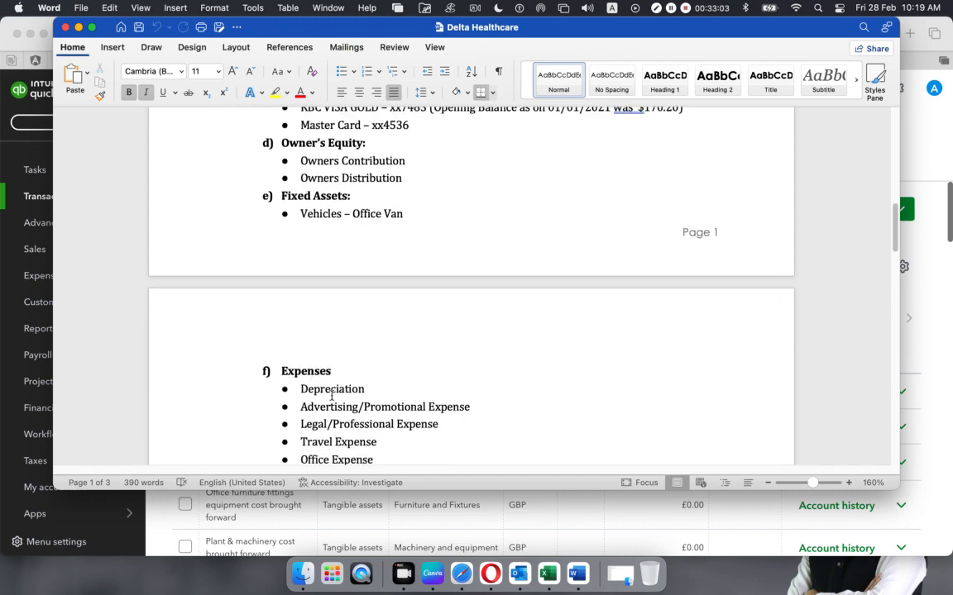
pyautogui.scroll(-10, 308, 382)
pyautogui.scroll(2, 311, 379)
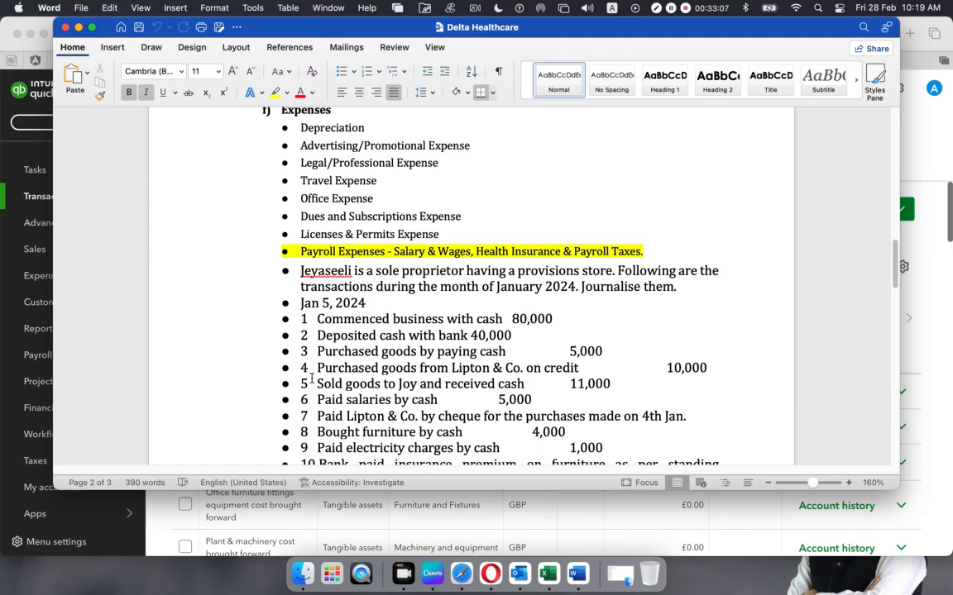
pyautogui.scroll(3, 311, 379)
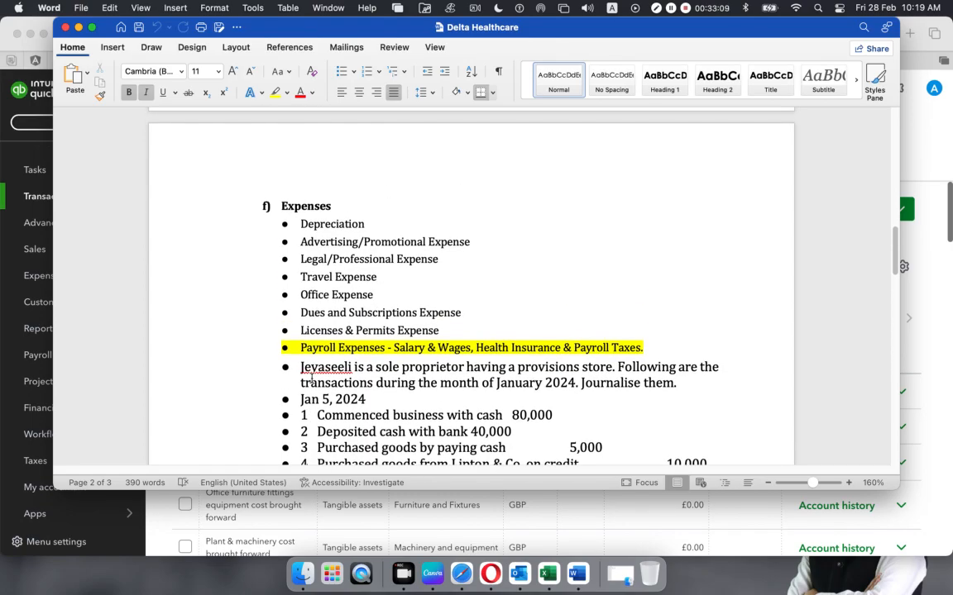
pyautogui.scroll(6, 311, 378)
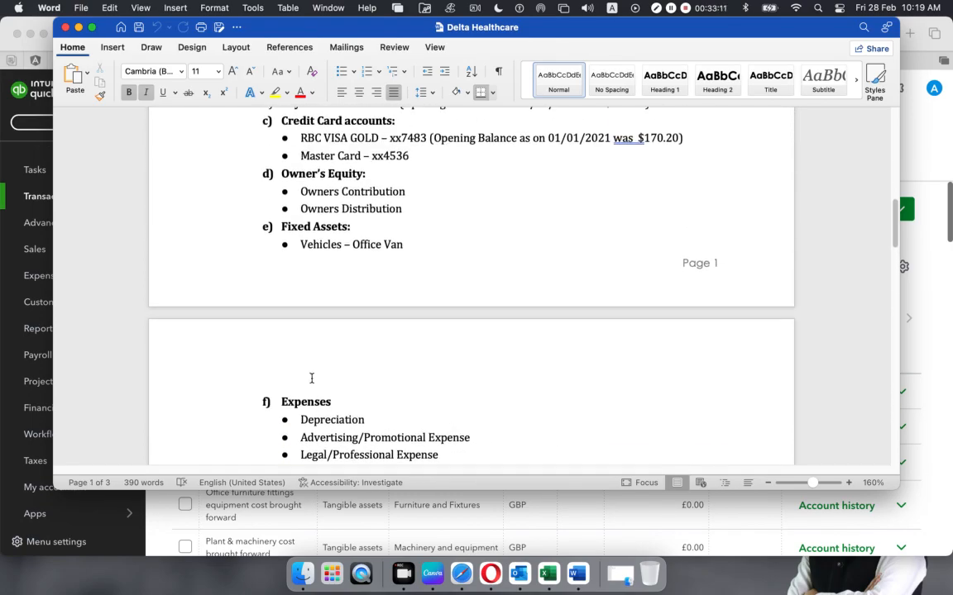
pyautogui.scroll(3, 311, 378)
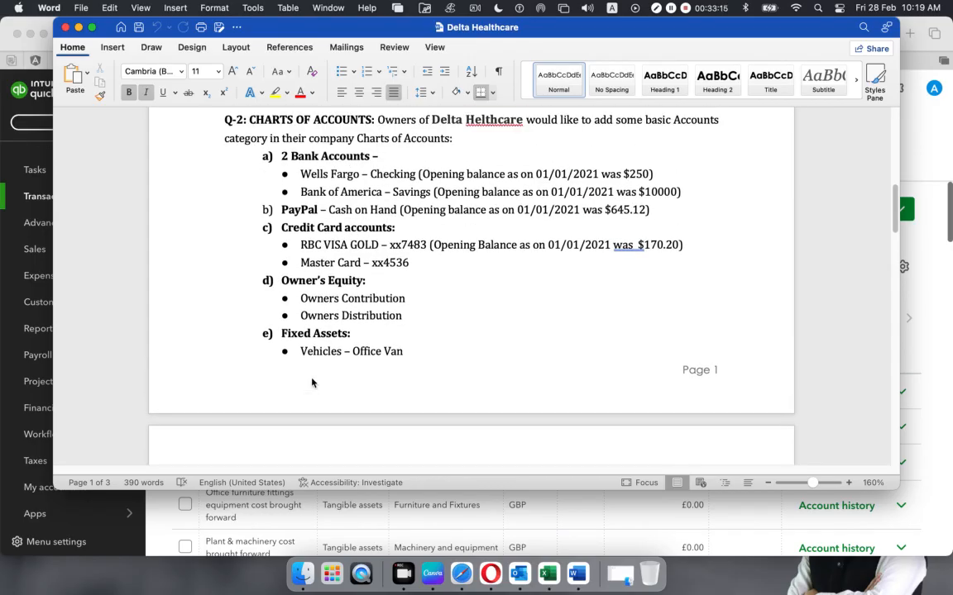
pyautogui.click(461, 569)
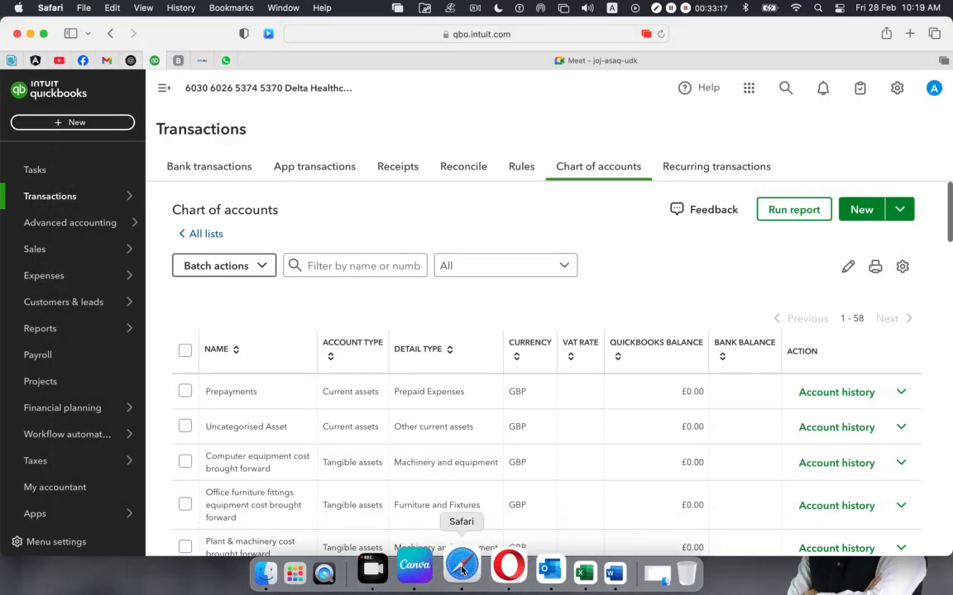
pyautogui.click(512, 63)
pyautogui.scroll(-5, 787, 415)
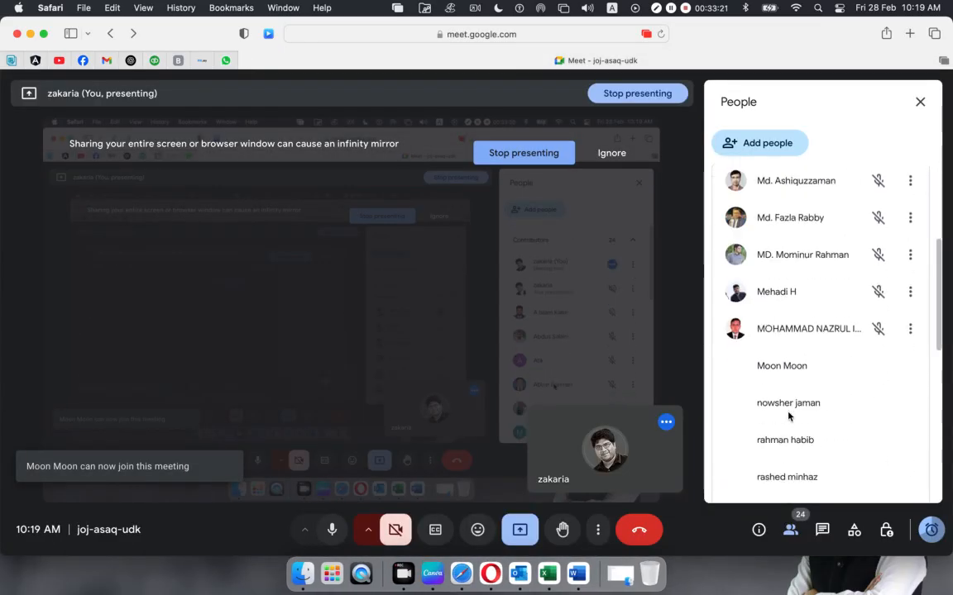
pyautogui.scroll(-5, 788, 416)
pyautogui.scroll(10, 788, 416)
pyautogui.scroll(1, 788, 416)
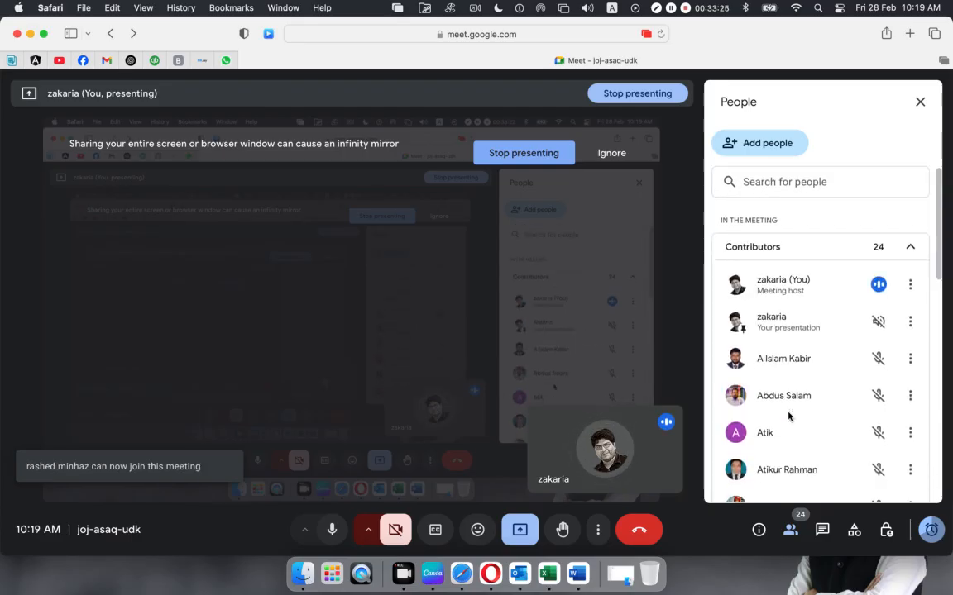
pyautogui.scroll(-10, 789, 416)
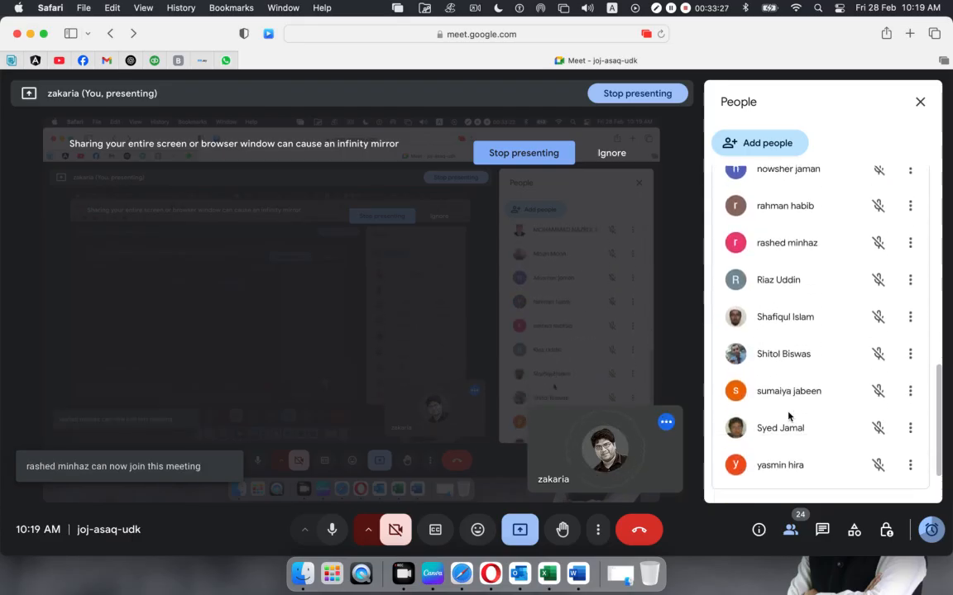
pyautogui.scroll(10, 789, 415)
pyautogui.click(155, 60)
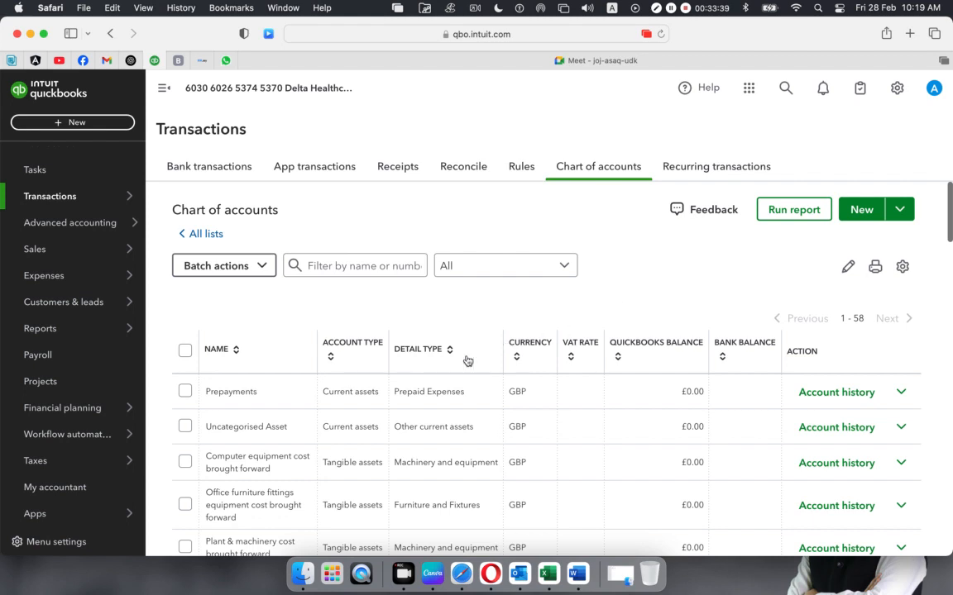
# Start a blank new account and bring up the Word brief's Q-2 Charts of Accounts list
pyautogui.scroll(-5, 394, 425)
pyautogui.scroll(5, 394, 425)
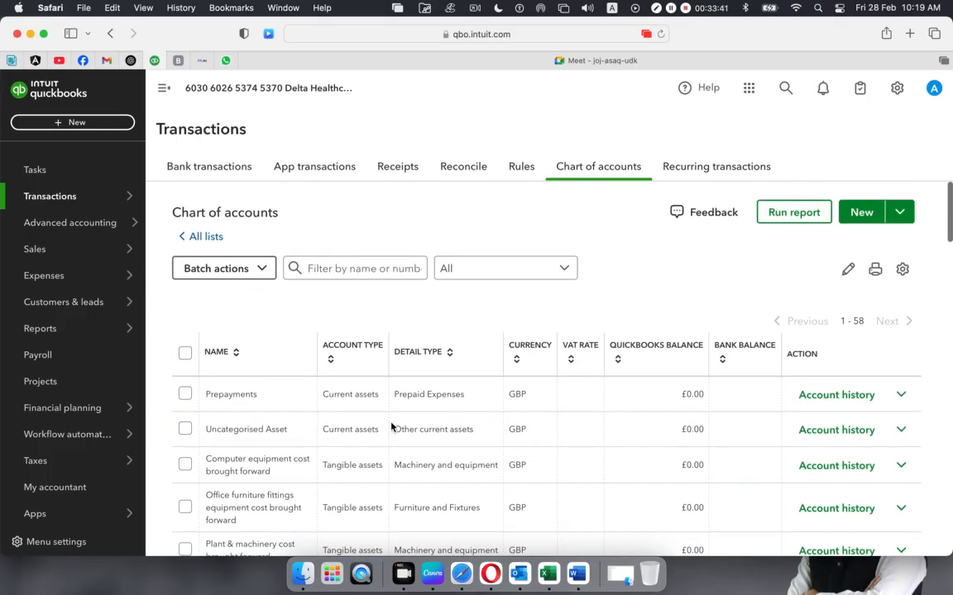
pyautogui.click(860, 211)
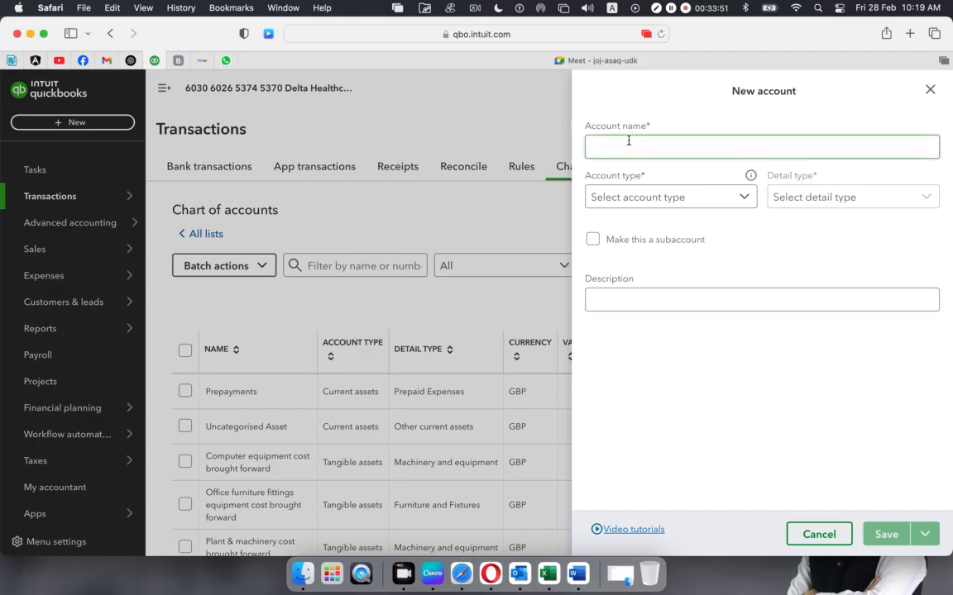
pyautogui.click(657, 144)
pyautogui.click(577, 574)
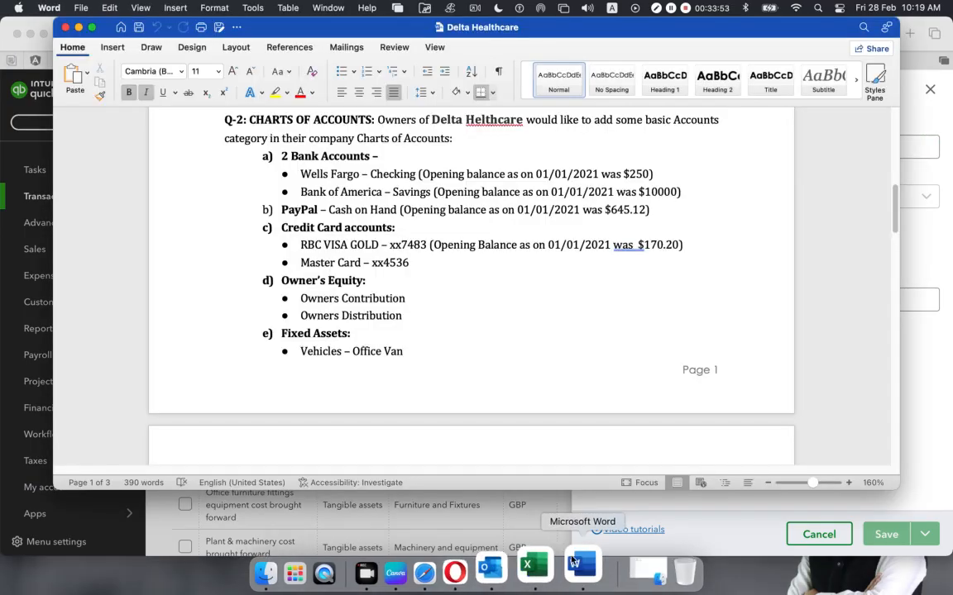
# Copy the bank name 'Wells Fargo' from the brief's first bank bullet and return to QuickBooks
pyautogui.scroll(1, 393, 306)
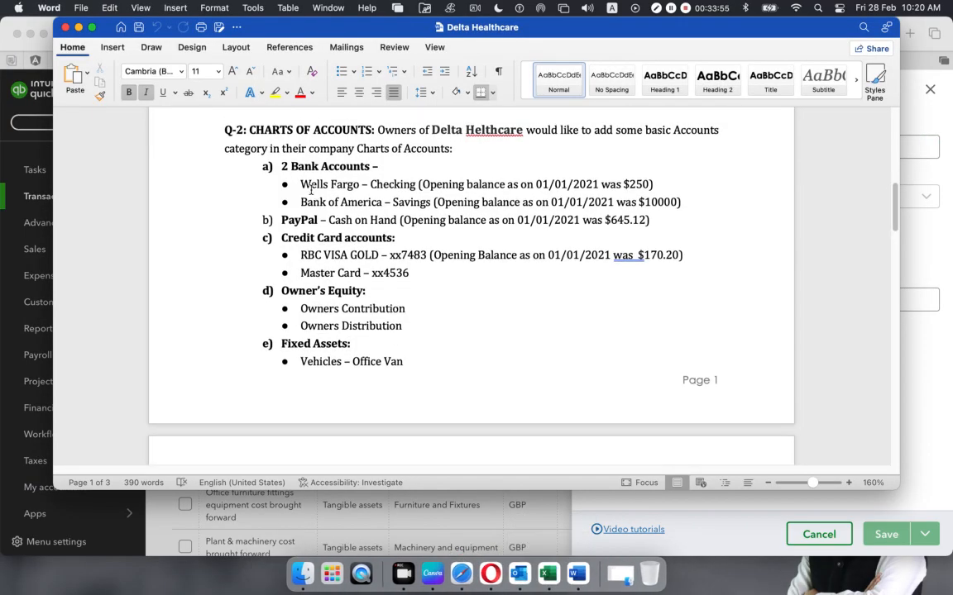
pyautogui.moveTo(302, 184); pyautogui.dragTo(653, 182)
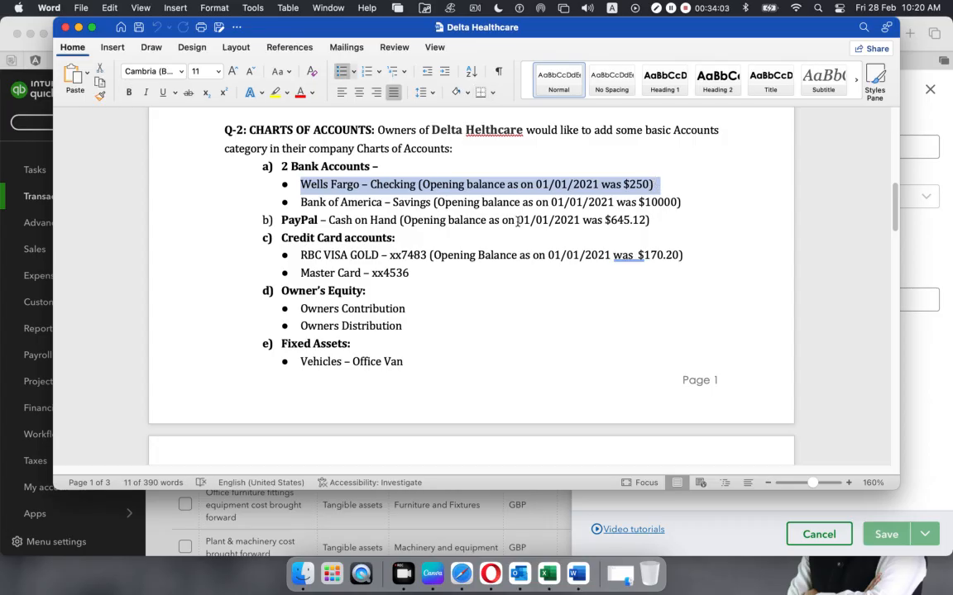
pyautogui.click(475, 224)
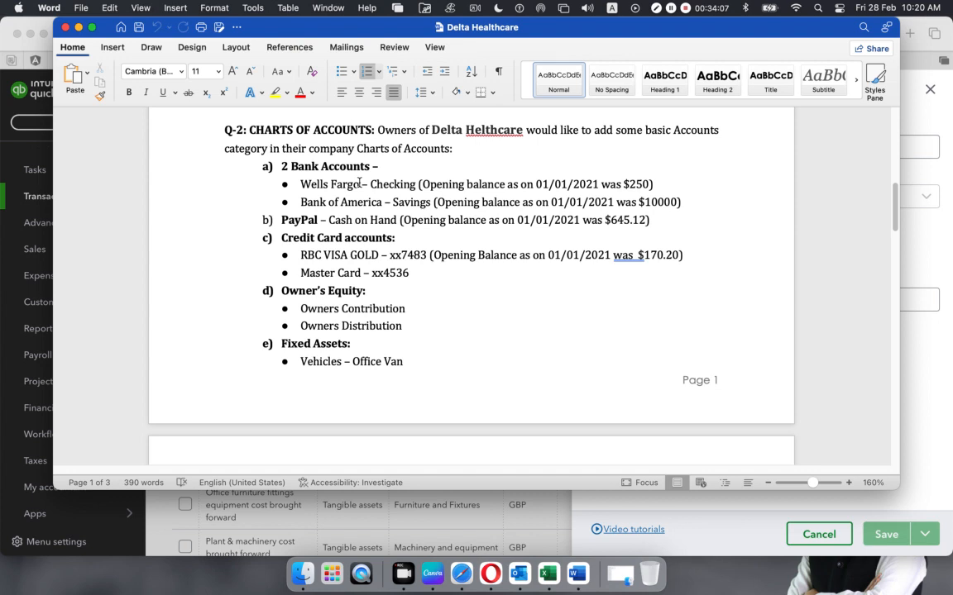
pyautogui.moveTo(359, 182); pyautogui.dragTo(309, 185)
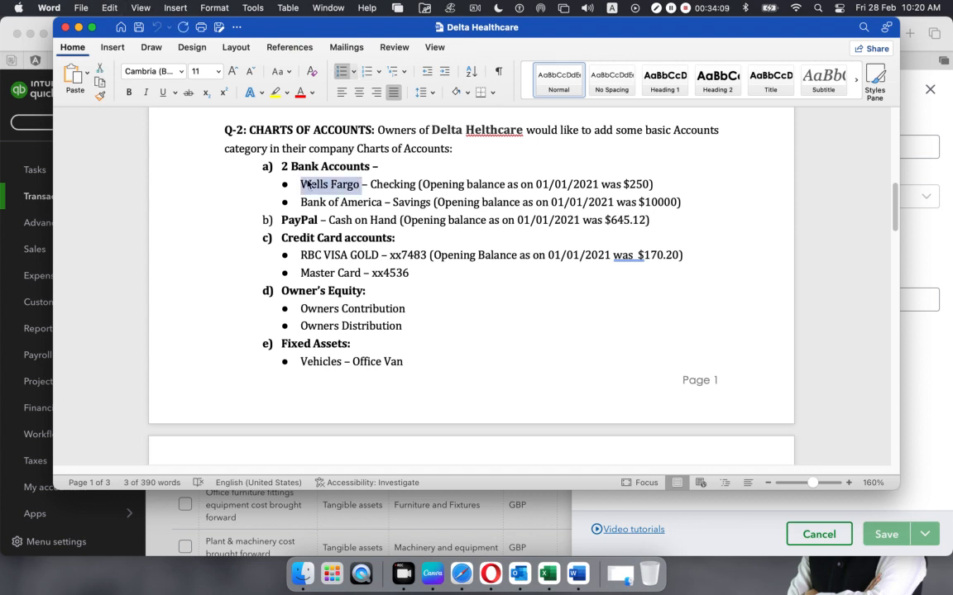
pyautogui.click(462, 564)
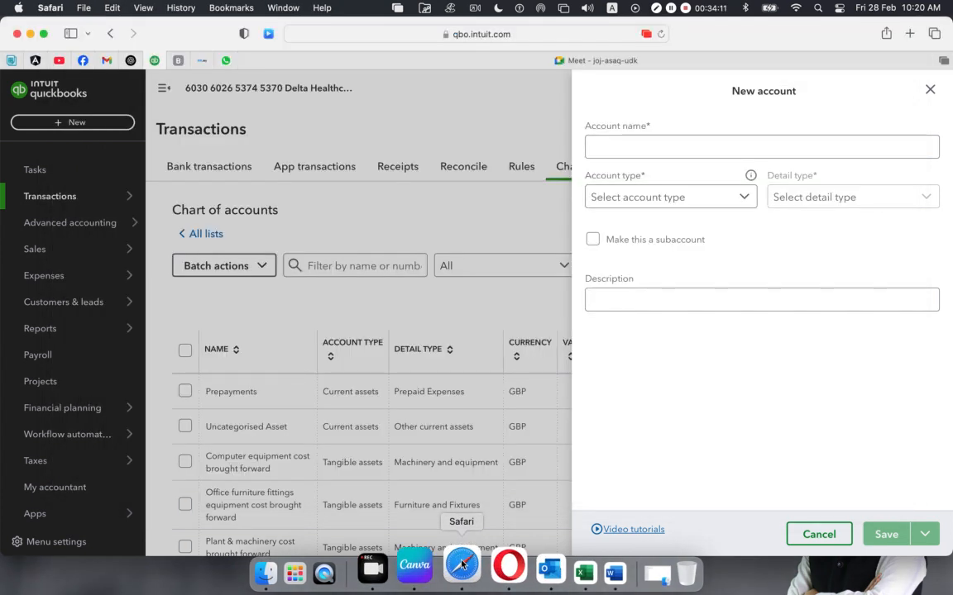
# Paste 'Wells Fargo' as the account name, deleting the stray bullet
pyautogui.write('• Wells Fargo')
pyautogui.click(610, 146)
pyautogui.press('BackSpace')
pyautogui.press('BackSpace')
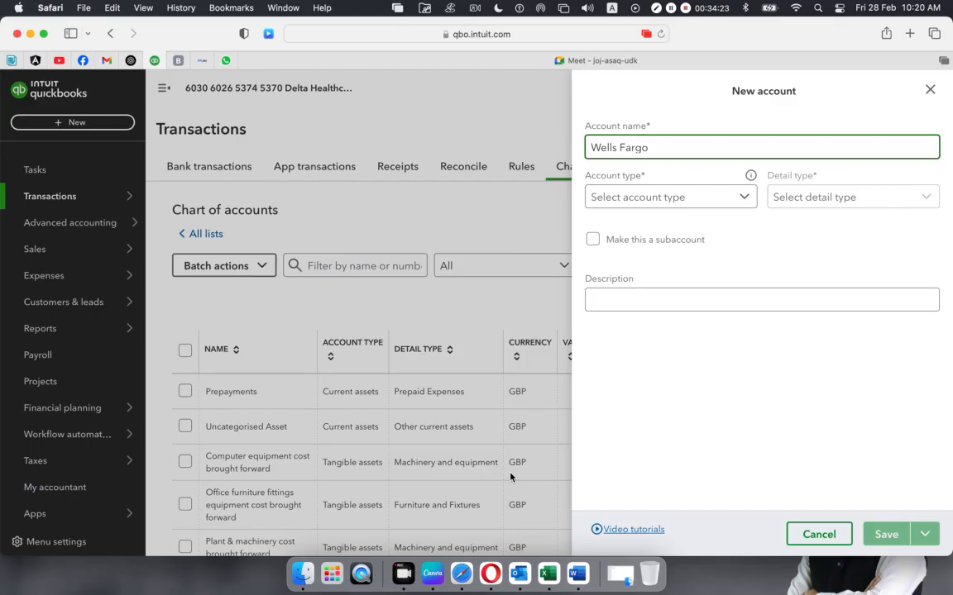
pyautogui.press('Right')
pyautogui.press('Right')
pyautogui.press('Right')
pyautogui.press('Right')
pyautogui.press('Right')
pyautogui.press('Right')
pyautogui.press('Right')
pyautogui.press('Right')
pyautogui.press('Right')
pyautogui.press('Right')
pyautogui.press('Right')
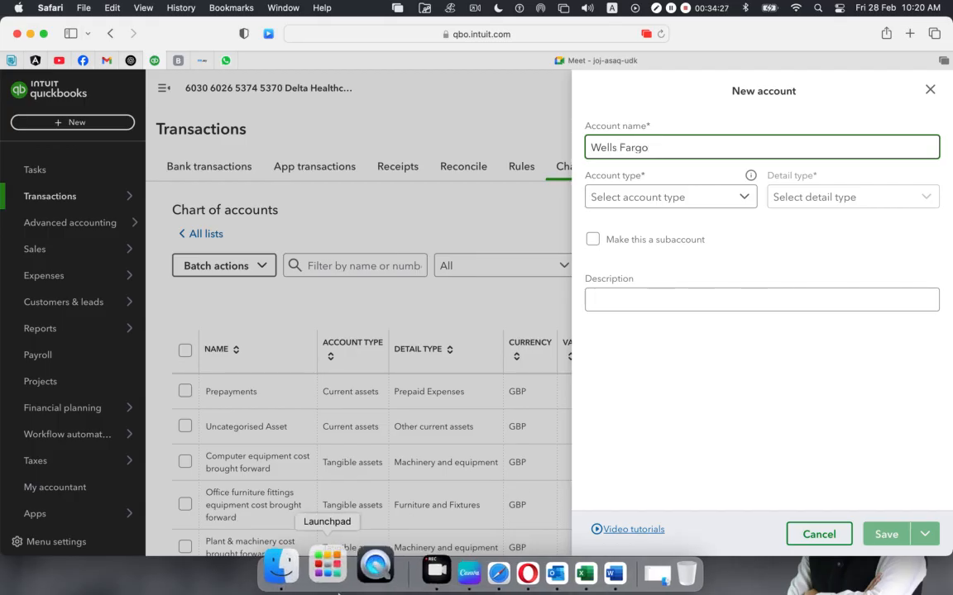
# Select '– Checking' from the Wells Fargo line in the brief and return to the account form
pyautogui.click(604, 568)
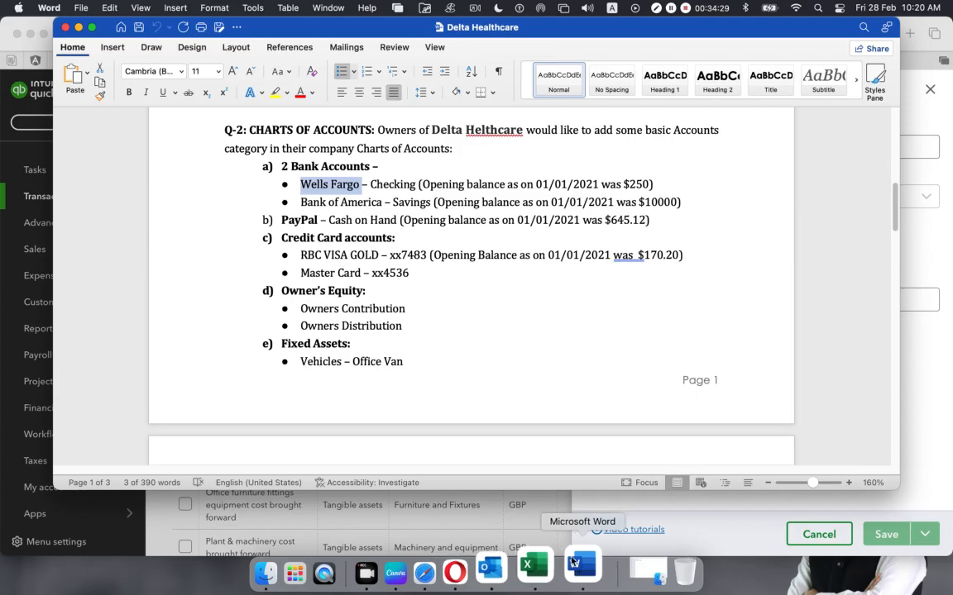
pyautogui.doubleClick(370, 178)
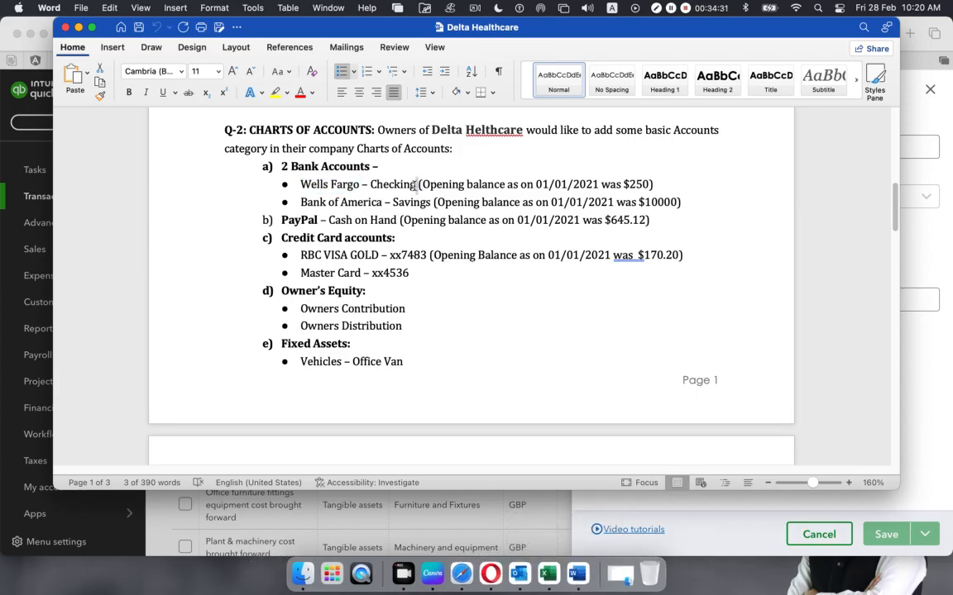
pyautogui.moveTo(369, 177); pyautogui.dragTo(362, 180)
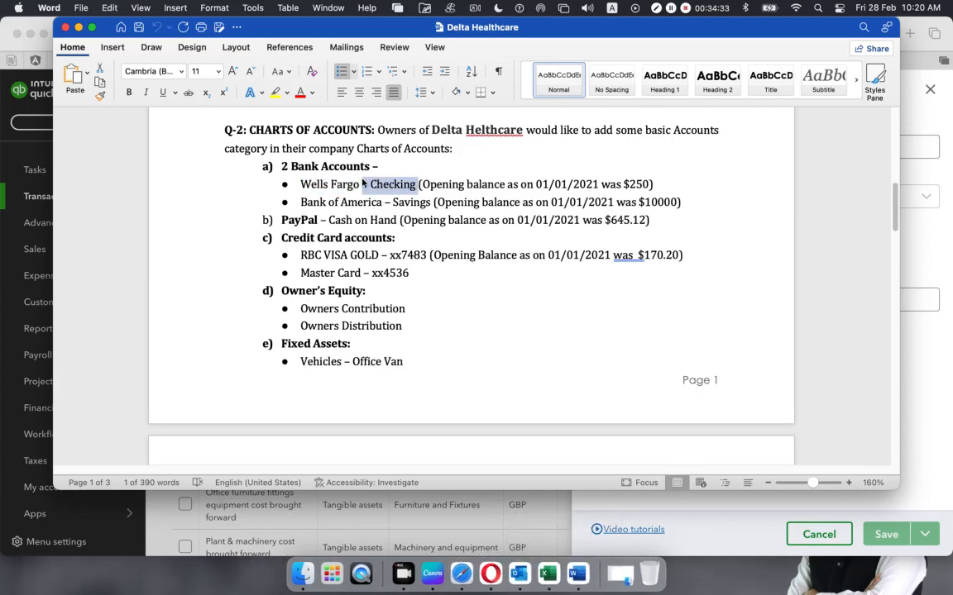
pyautogui.press('super+Tab')
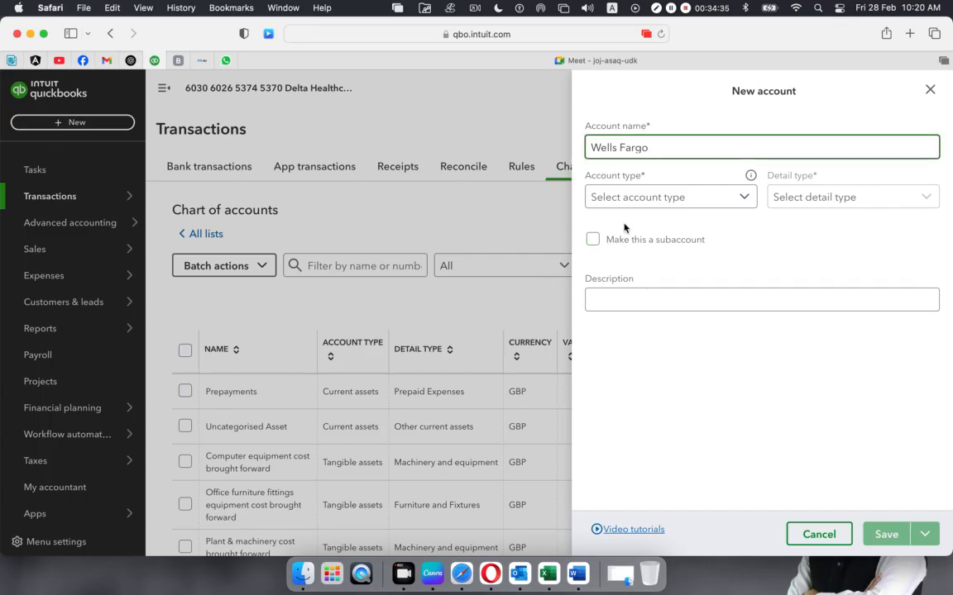
# Complete the account name so it reads 'Wells Fargo- Checking- 6789'
pyautogui.write('- Checking')
pyautogui.press('BackSpace')
pyautogui.write('- 6789')
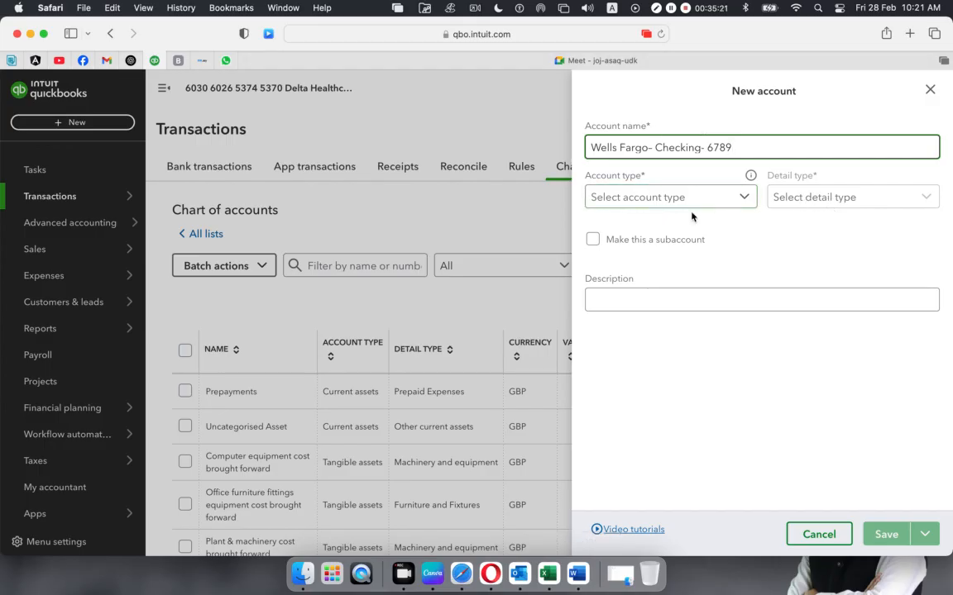
# Set the account type to Cash at bank and in hand, defaulting detail type to Cash on hand
pyautogui.click(744, 202)
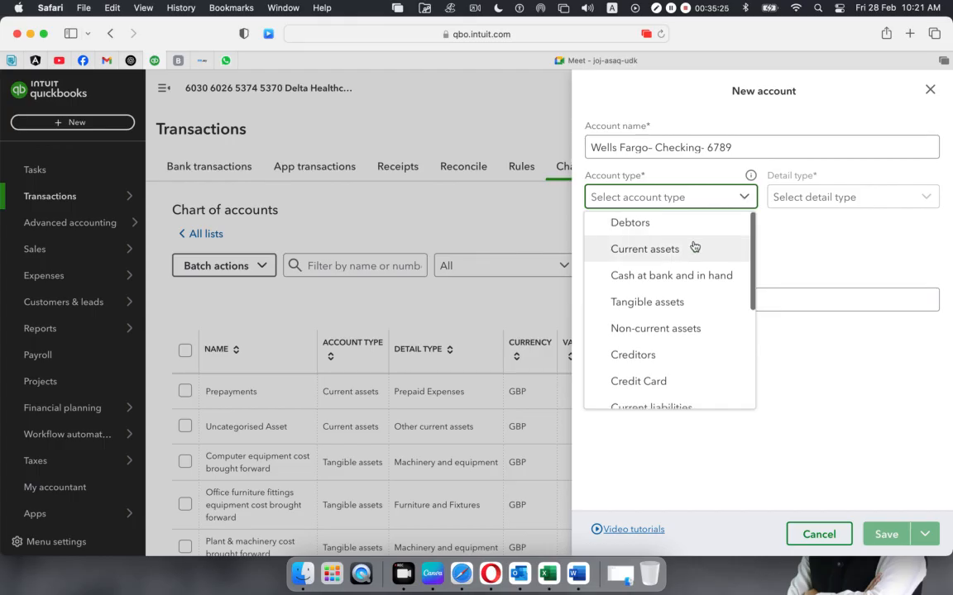
pyautogui.scroll(-5, 693, 246)
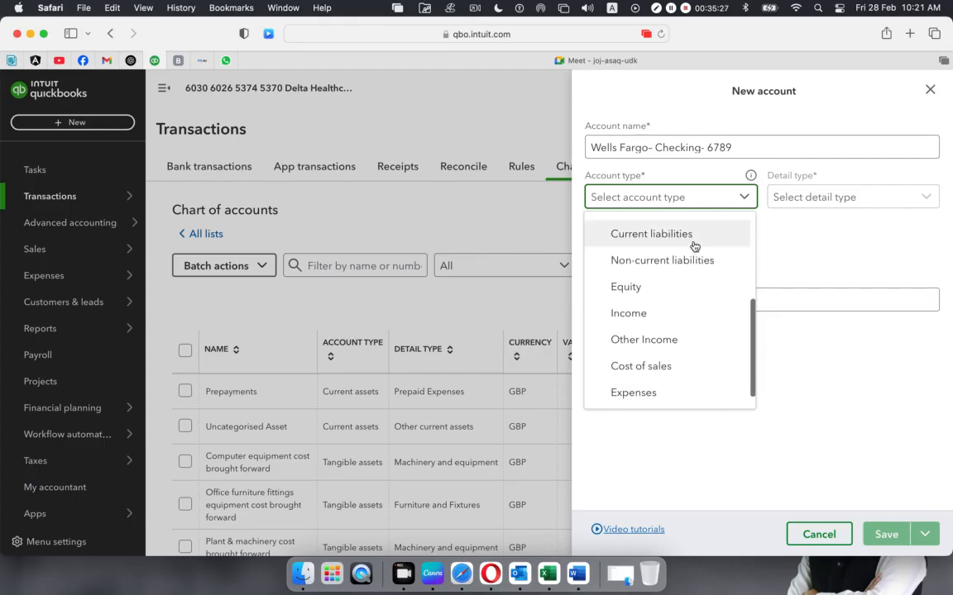
pyautogui.scroll(-1, 694, 245)
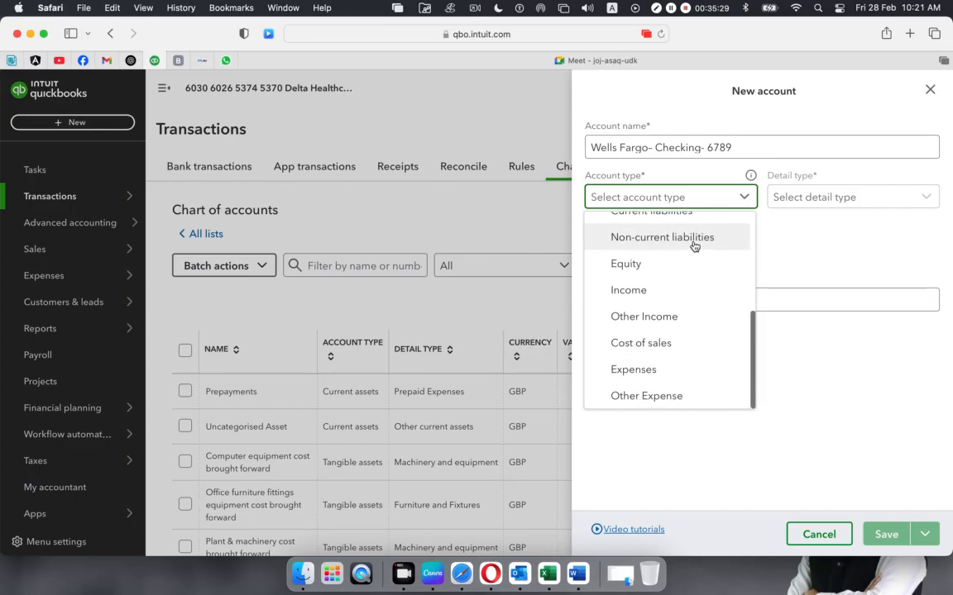
pyautogui.scroll(5, 693, 245)
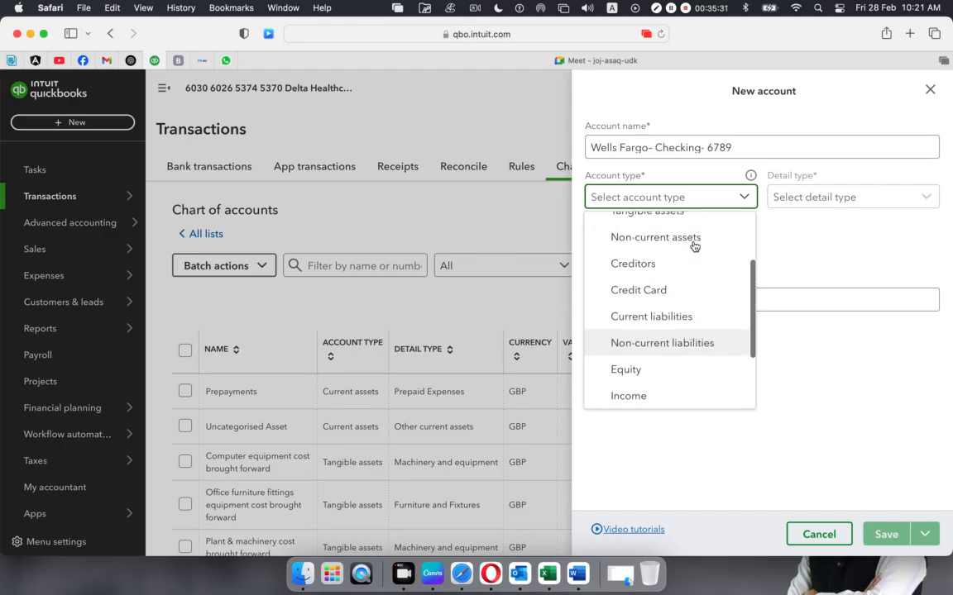
pyautogui.scroll(2, 694, 245)
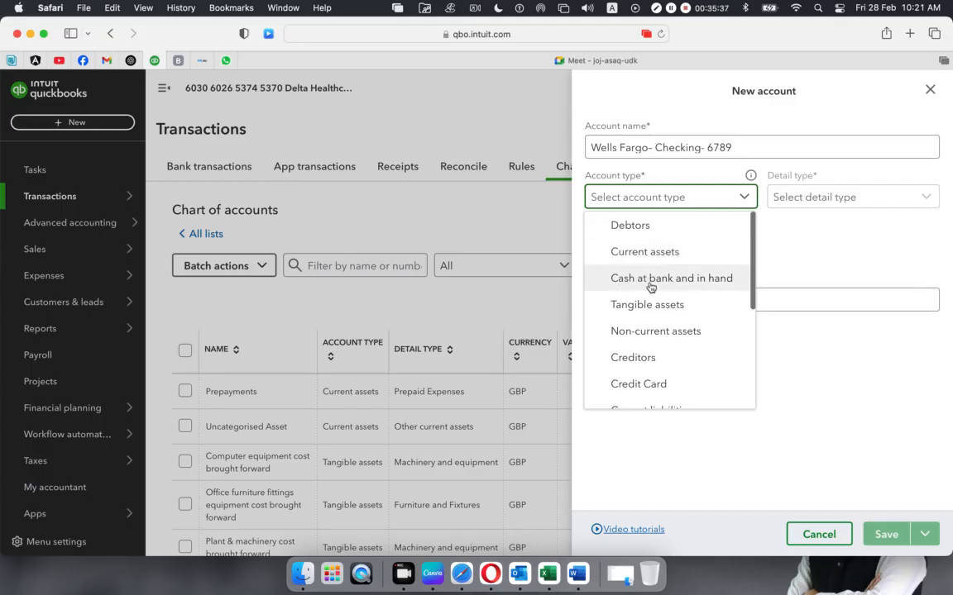
pyautogui.click(685, 286)
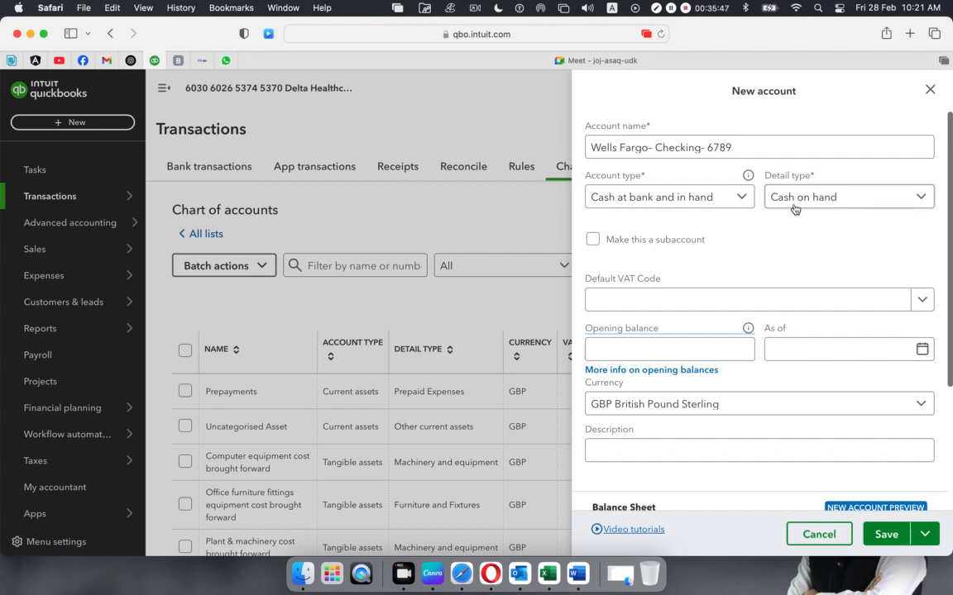
pyautogui.click(917, 198)
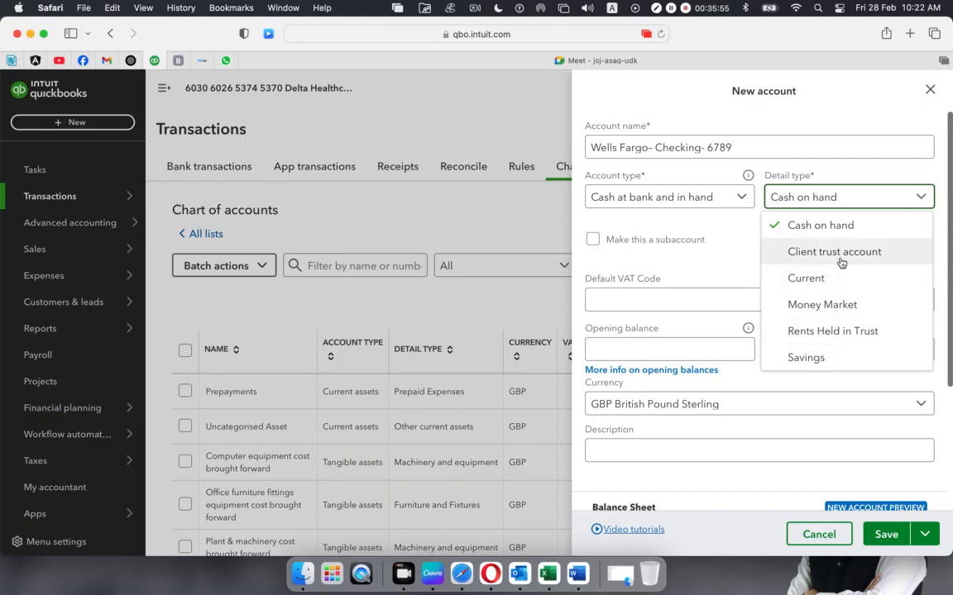
pyautogui.click(775, 223)
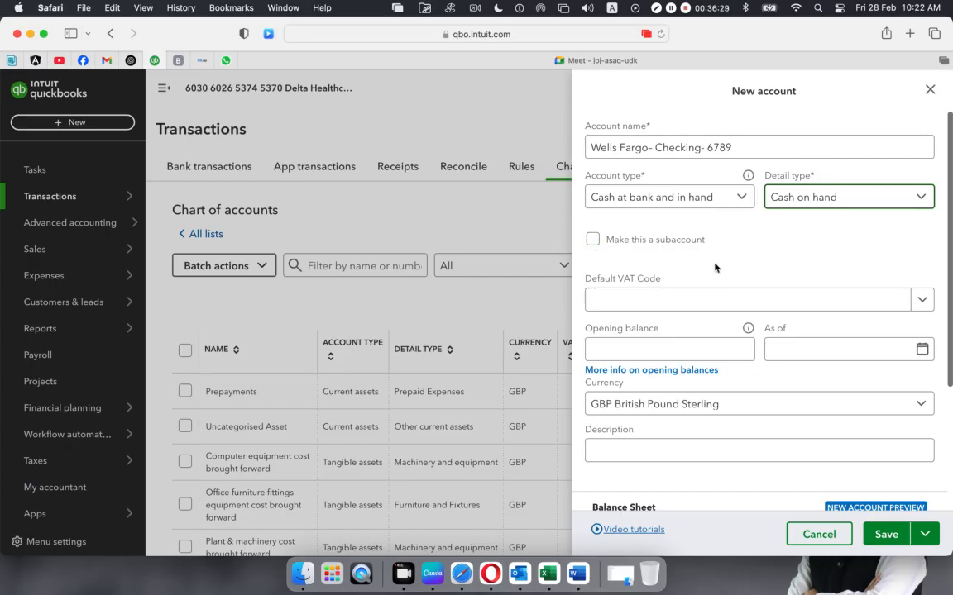
pyautogui.scroll(-2, 715, 267)
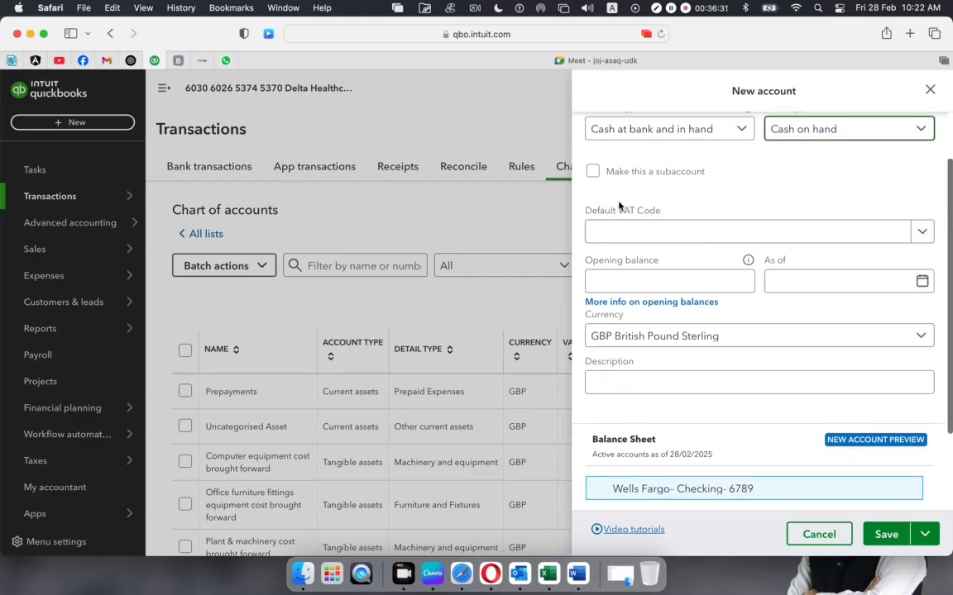
pyautogui.click(919, 234)
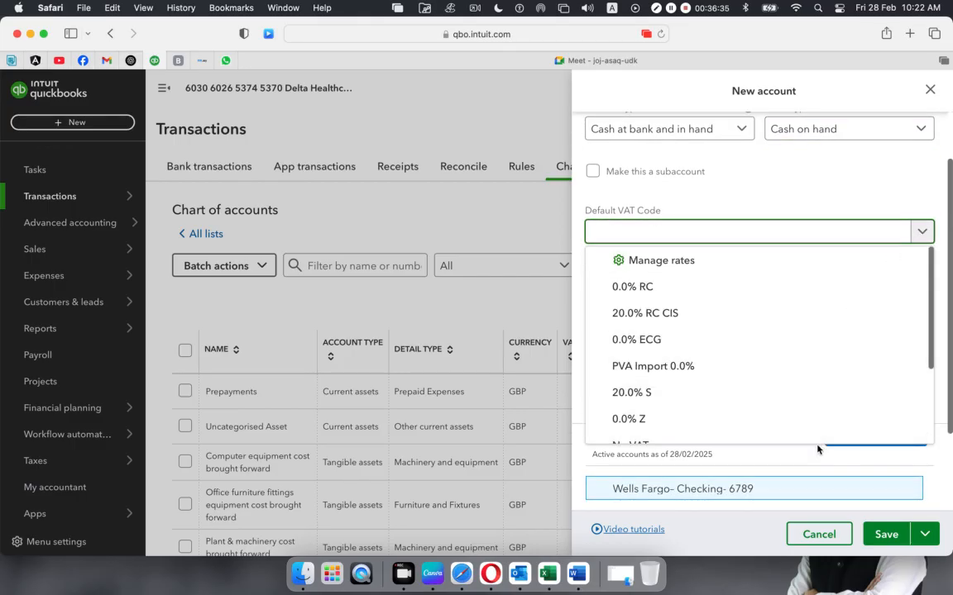
pyautogui.click(791, 237)
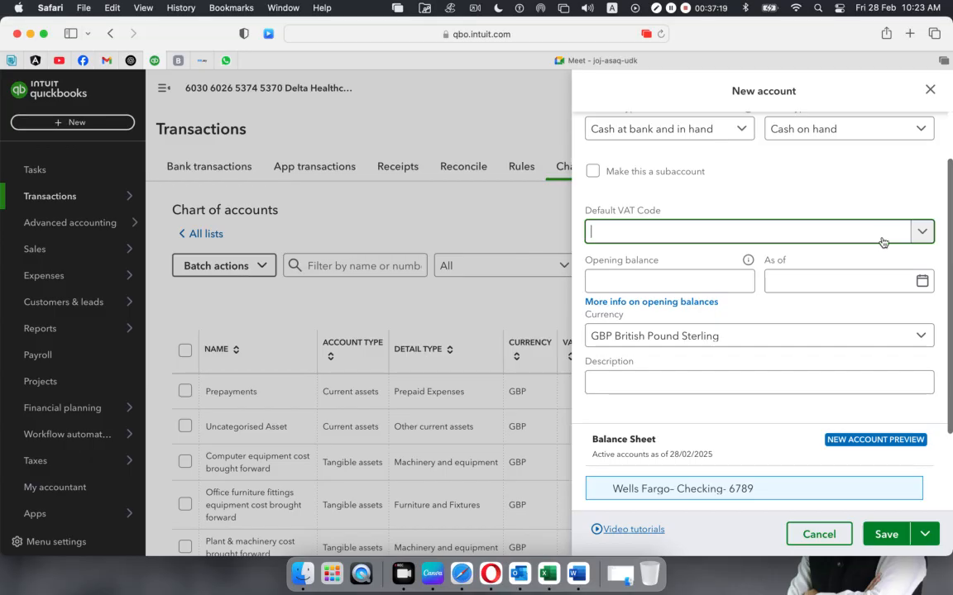
pyautogui.click(920, 232)
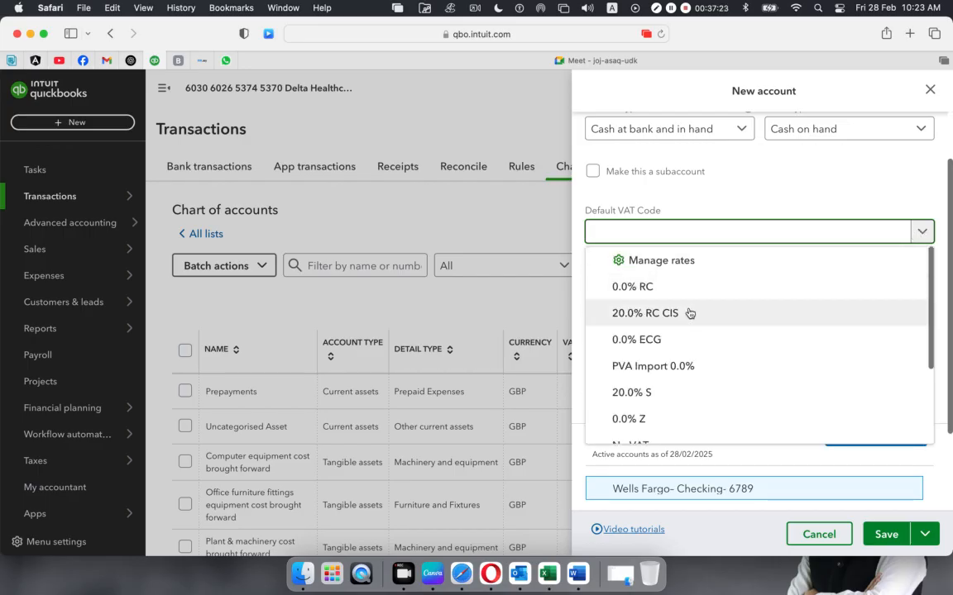
pyautogui.click(746, 201)
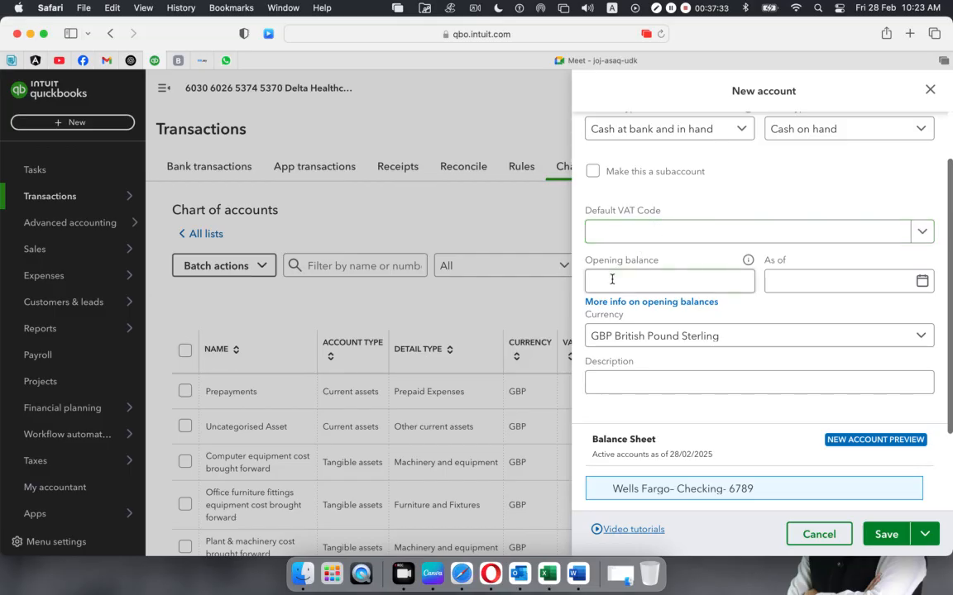
pyautogui.click(578, 571)
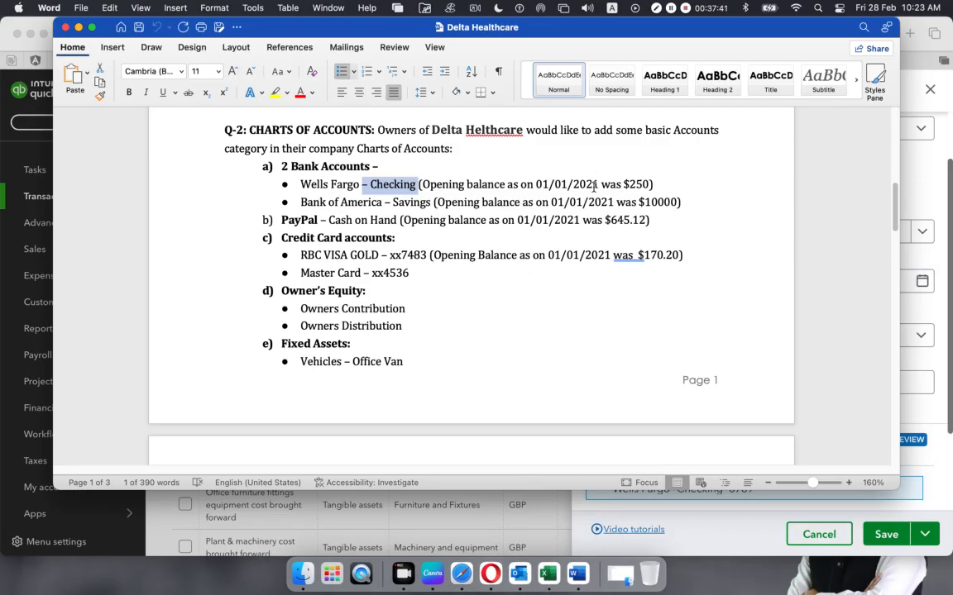
# Minimize the Word brief and return to the QuickBooks Opening balance field
pyautogui.click(79, 27)
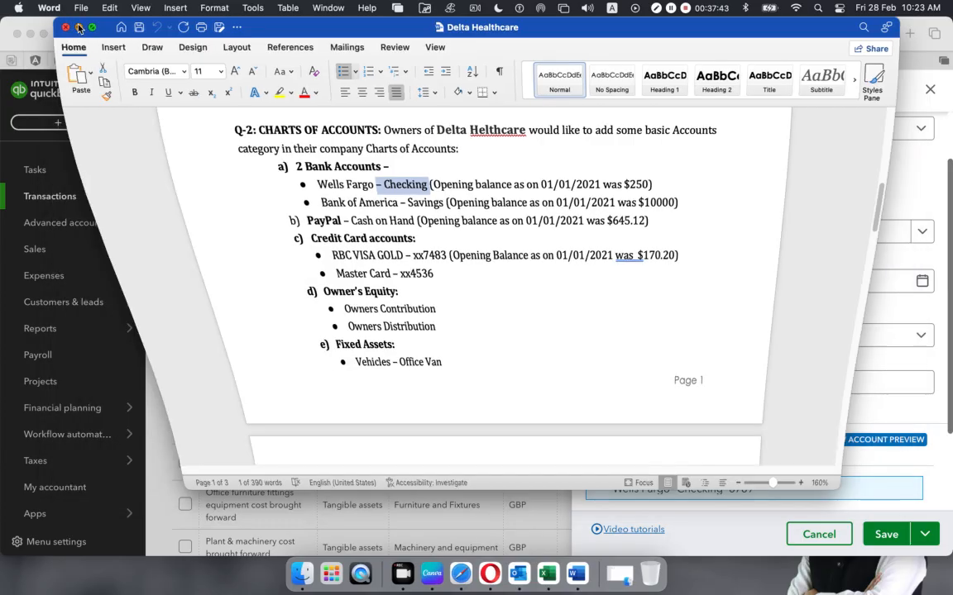
pyautogui.click(653, 284)
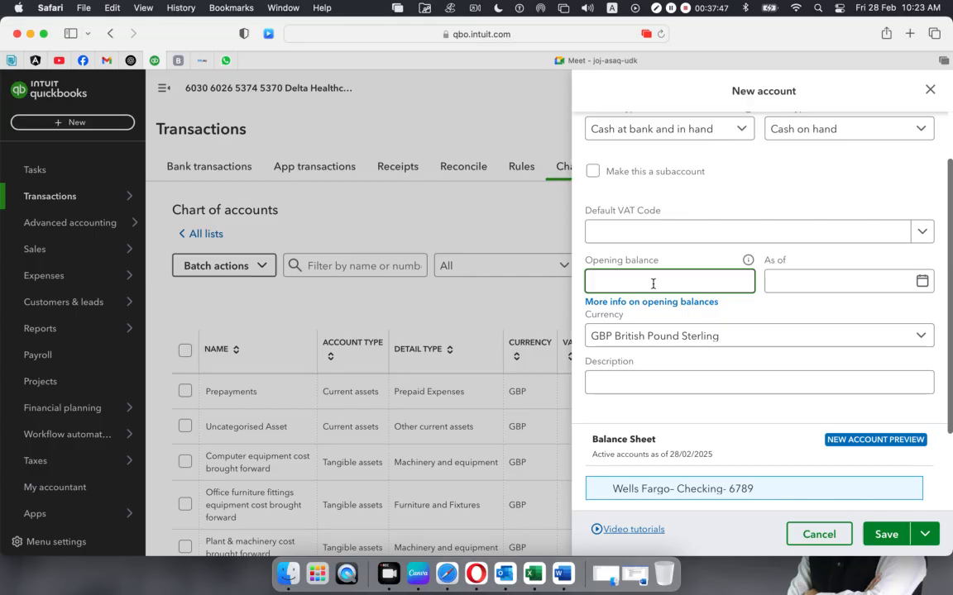
# Enter an opening balance of 250 for the new account
pyautogui.write('250')
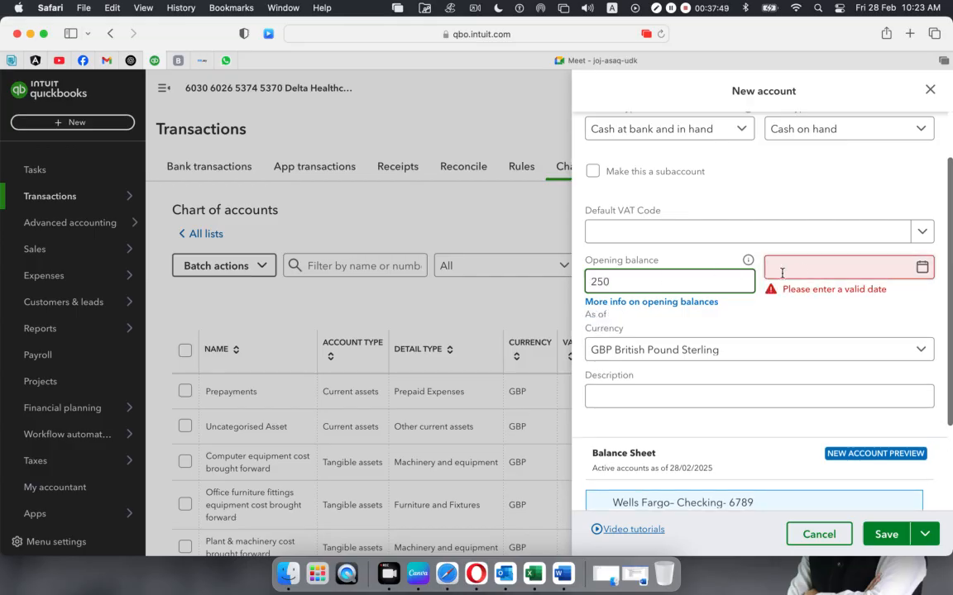
pyautogui.click(818, 269)
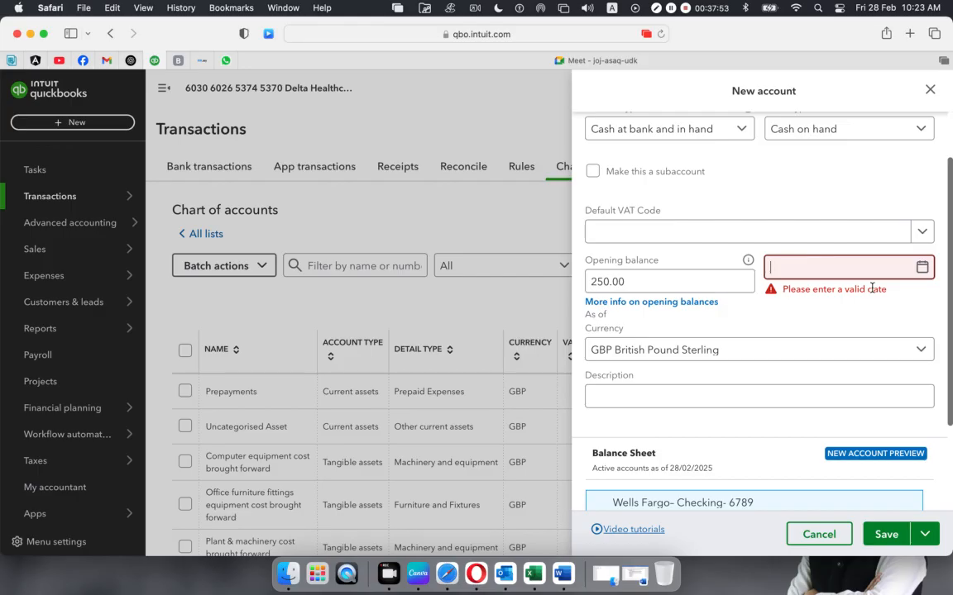
pyautogui.click(923, 270)
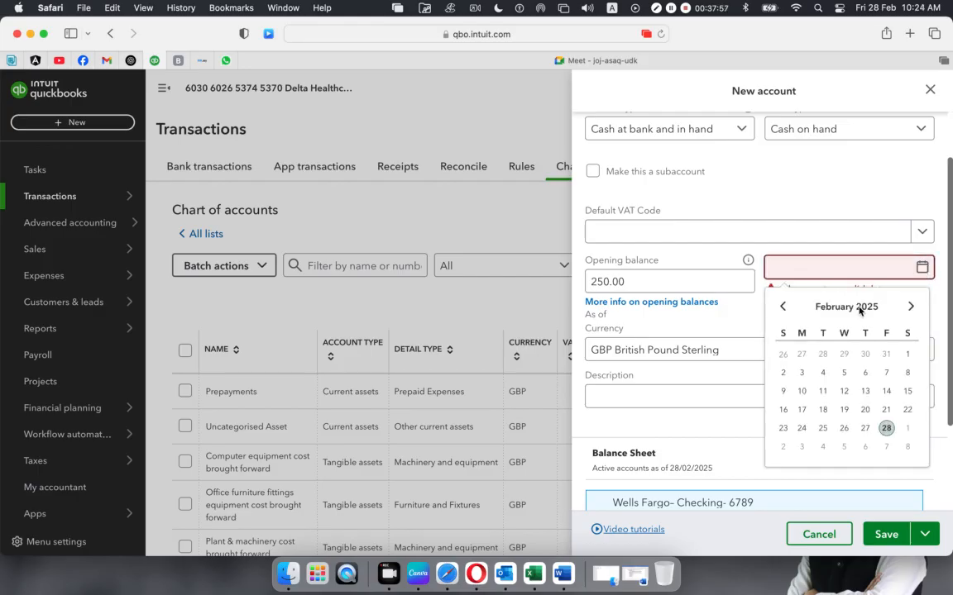
# Date the opening balance as of 01/01/2021 by paging the calendar back to January 2021
pyautogui.click(782, 307)
pyautogui.click(783, 306)
pyautogui.click(782, 306)
pyautogui.click(782, 307)
pyautogui.click(783, 306)
pyautogui.click(783, 307)
pyautogui.click(782, 307)
pyautogui.click(783, 307)
pyautogui.click(782, 307)
pyautogui.click(783, 307)
pyautogui.click(783, 307)
pyautogui.click(782, 306)
pyautogui.click(782, 306)
pyautogui.click(783, 307)
pyautogui.click(782, 307)
pyautogui.doubleClick(782, 307)
pyautogui.click(783, 307)
pyautogui.doubleClick(782, 307)
pyautogui.doubleClick(782, 307)
pyautogui.doubleClick(783, 307)
pyautogui.doubleClick(782, 306)
pyautogui.doubleClick(782, 306)
pyautogui.click(783, 307)
pyautogui.doubleClick(783, 307)
pyautogui.doubleClick(782, 307)
pyautogui.click(782, 307)
pyautogui.doubleClick(783, 307)
pyautogui.click(783, 306)
pyautogui.click(782, 306)
pyautogui.click(782, 307)
pyautogui.click(783, 307)
pyautogui.click(782, 307)
pyautogui.doubleClick(783, 306)
pyautogui.click(782, 307)
pyautogui.click(782, 307)
pyautogui.click(886, 355)
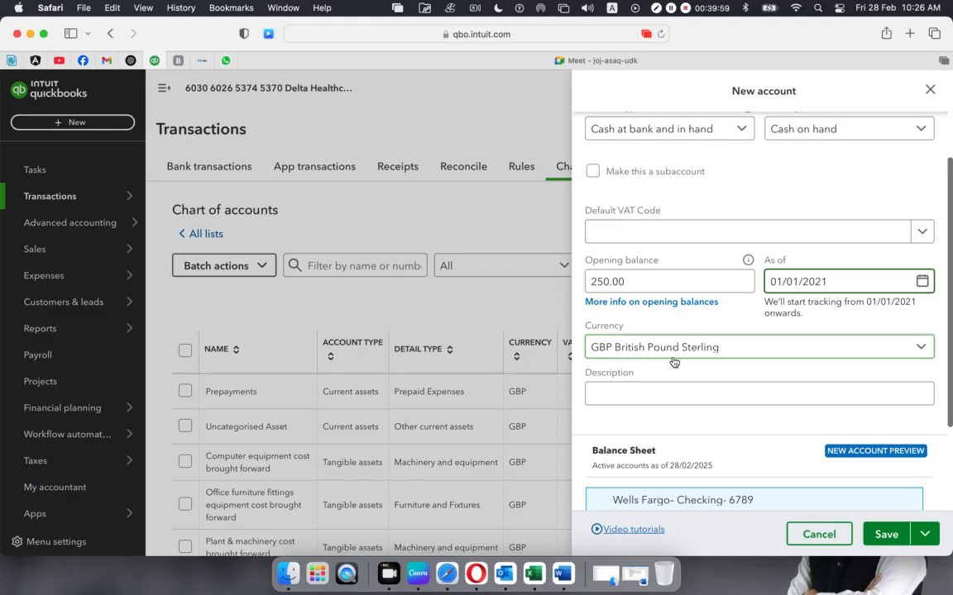
pyautogui.scroll(-3, 674, 361)
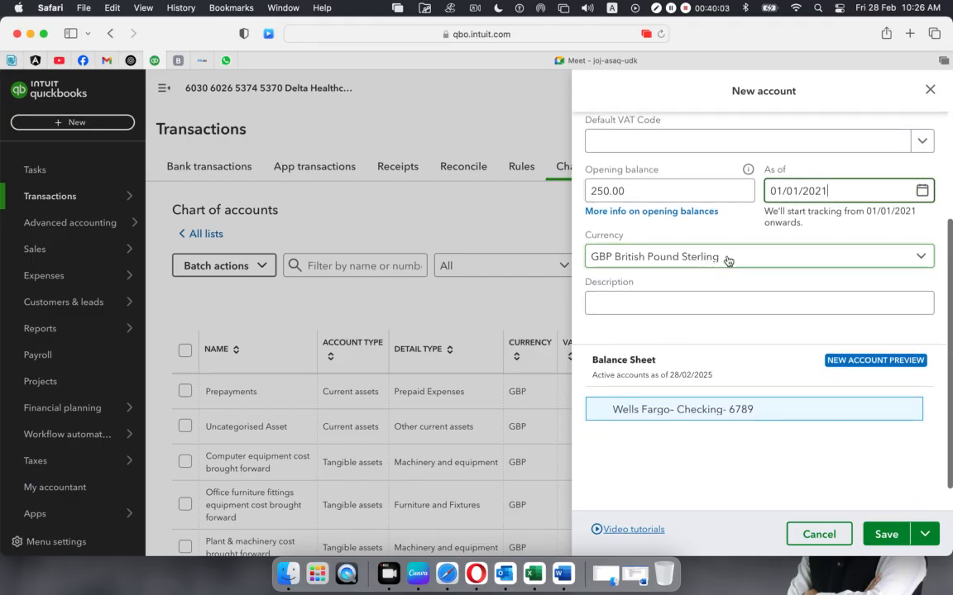
pyautogui.click(923, 258)
pyautogui.click(923, 258)
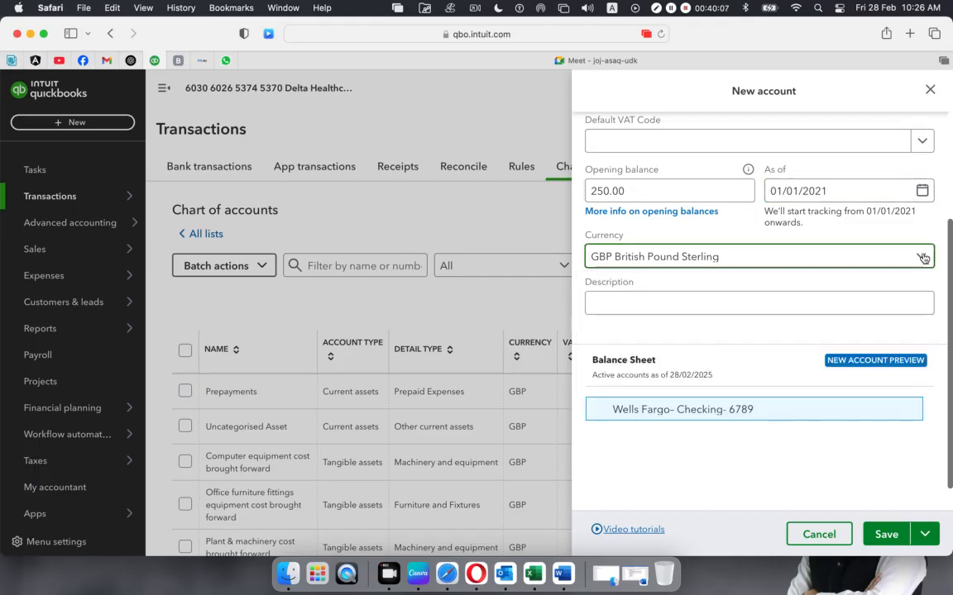
pyautogui.scroll(3, 686, 257)
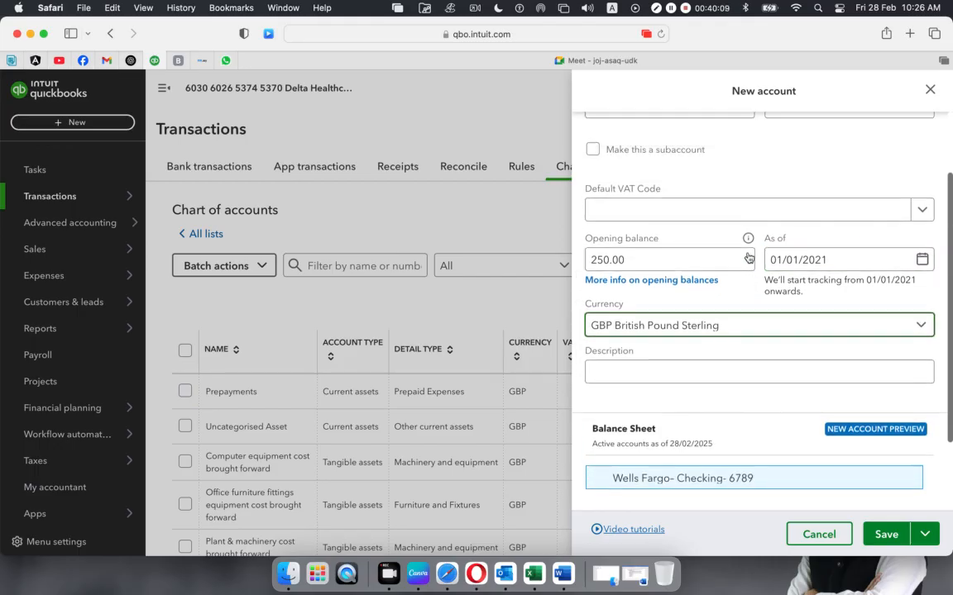
pyautogui.scroll(1, 749, 258)
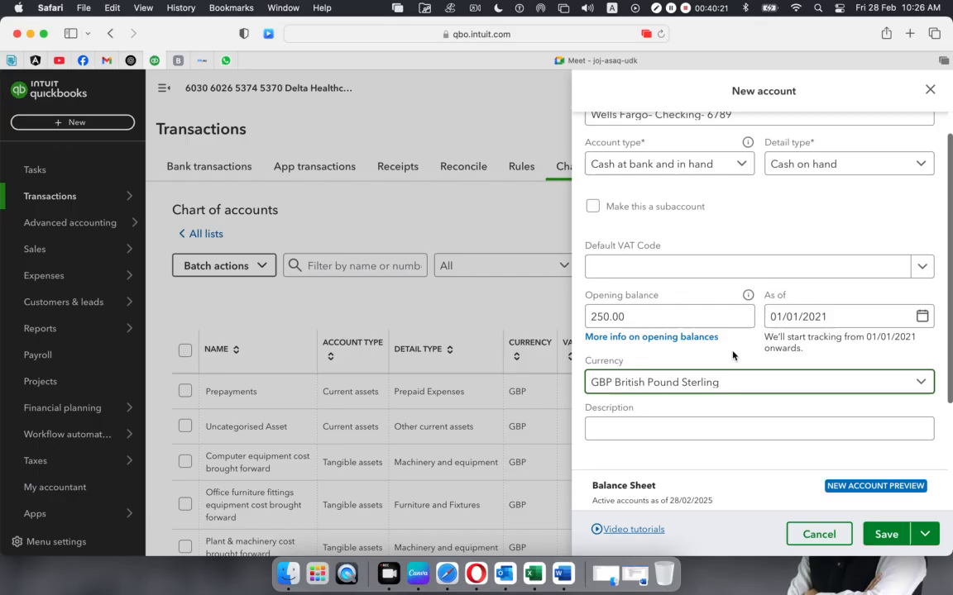
pyautogui.click(779, 317)
pyautogui.click(790, 316)
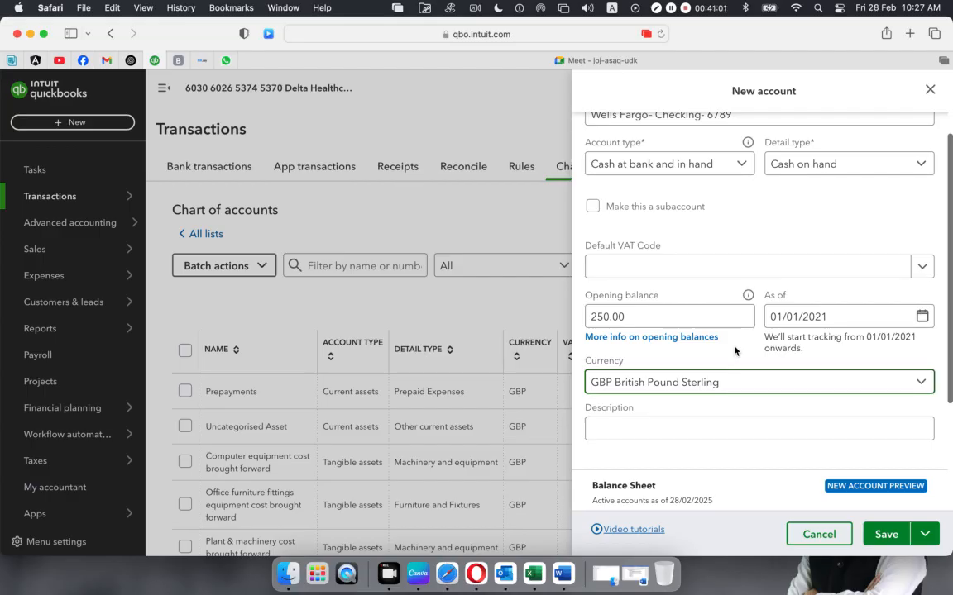
pyautogui.click(827, 315)
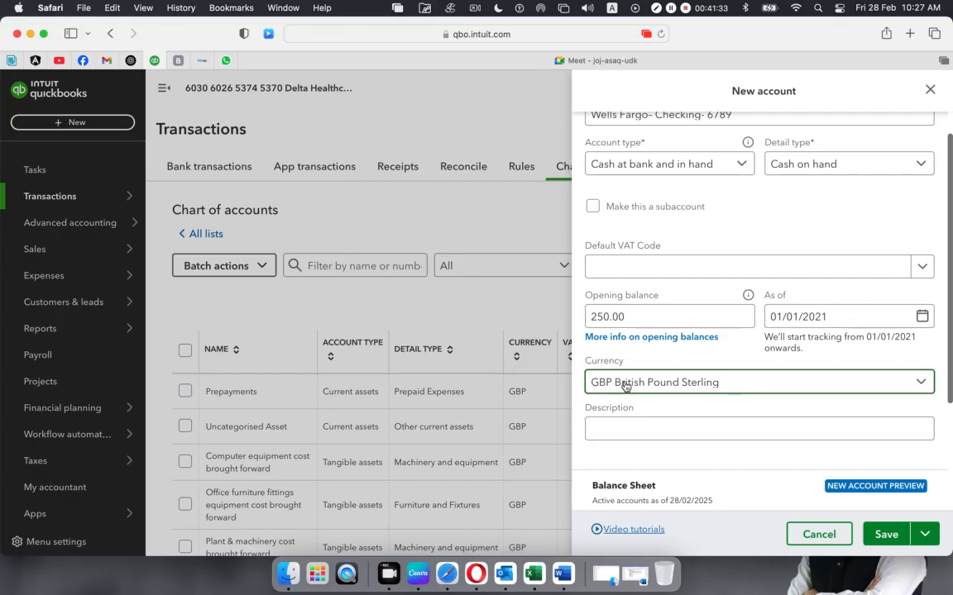
pyautogui.click(924, 389)
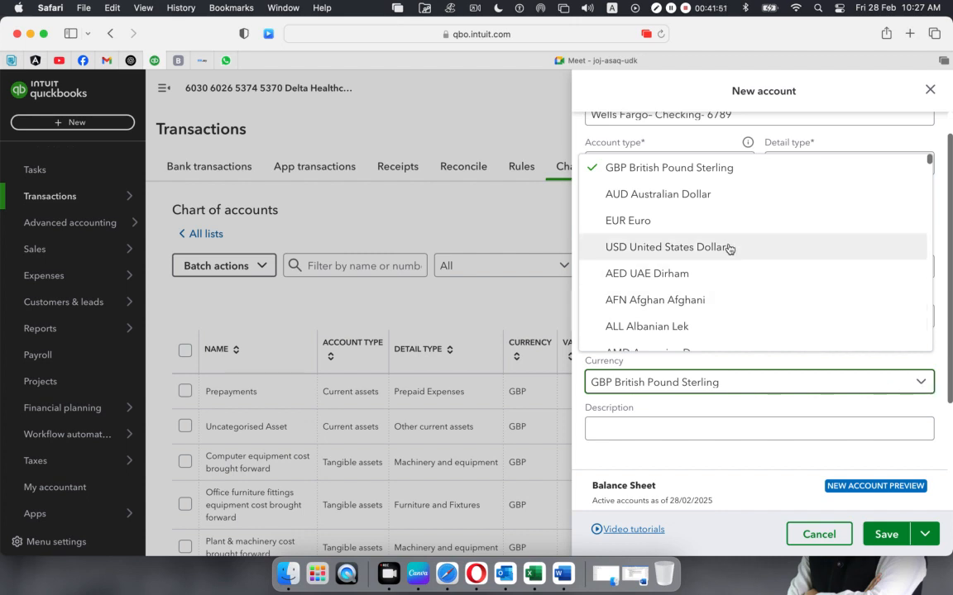
pyautogui.click(715, 412)
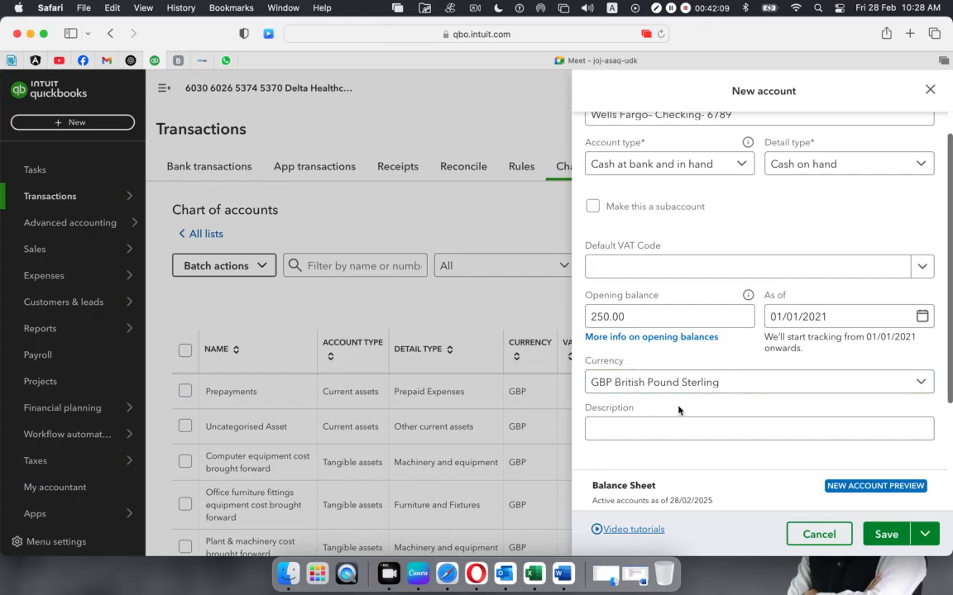
pyautogui.click(637, 428)
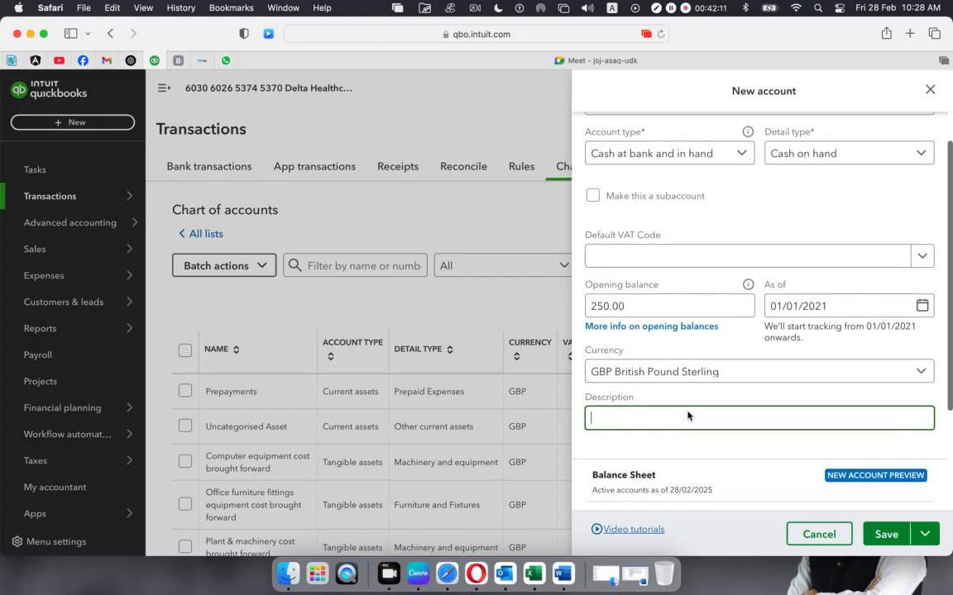
# Save the Wells Fargo- Checking-6789 account, listed as Cash on hand with £250.00
pyautogui.scroll(-4, 685, 414)
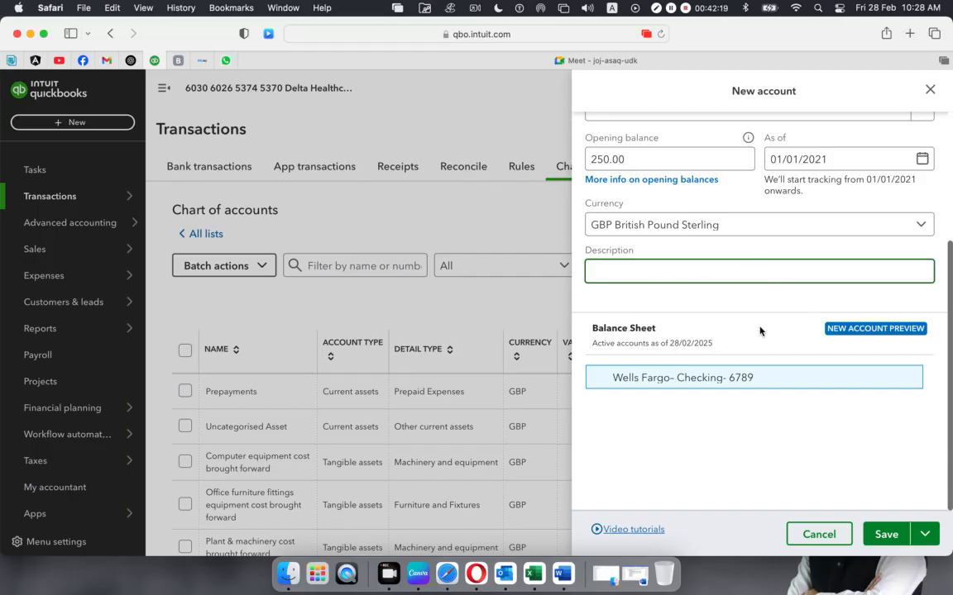
pyautogui.click(879, 533)
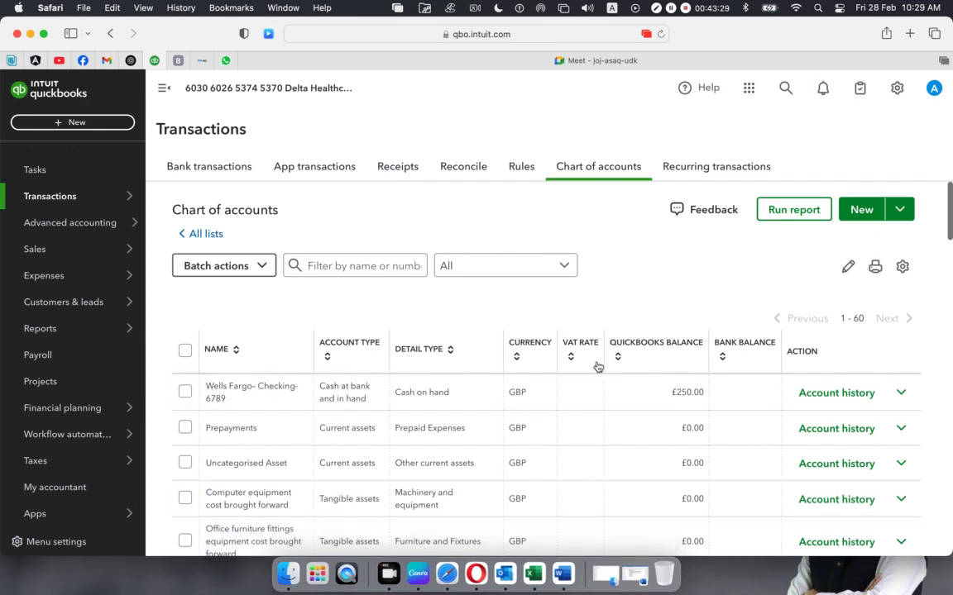
pyautogui.scroll(-3, 598, 366)
pyautogui.scroll(3, 598, 367)
pyautogui.scroll(-2, 598, 367)
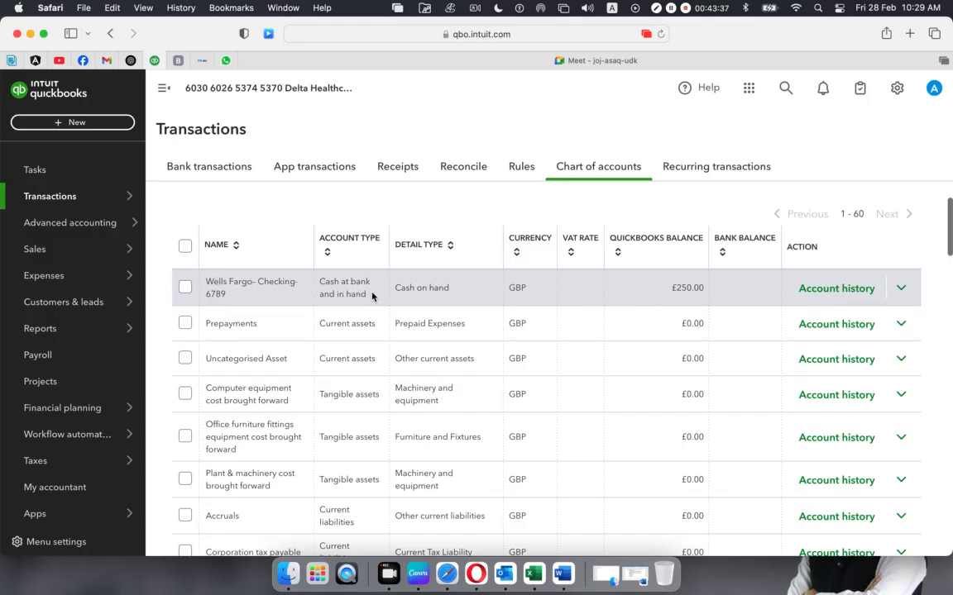
pyautogui.scroll(2, 506, 308)
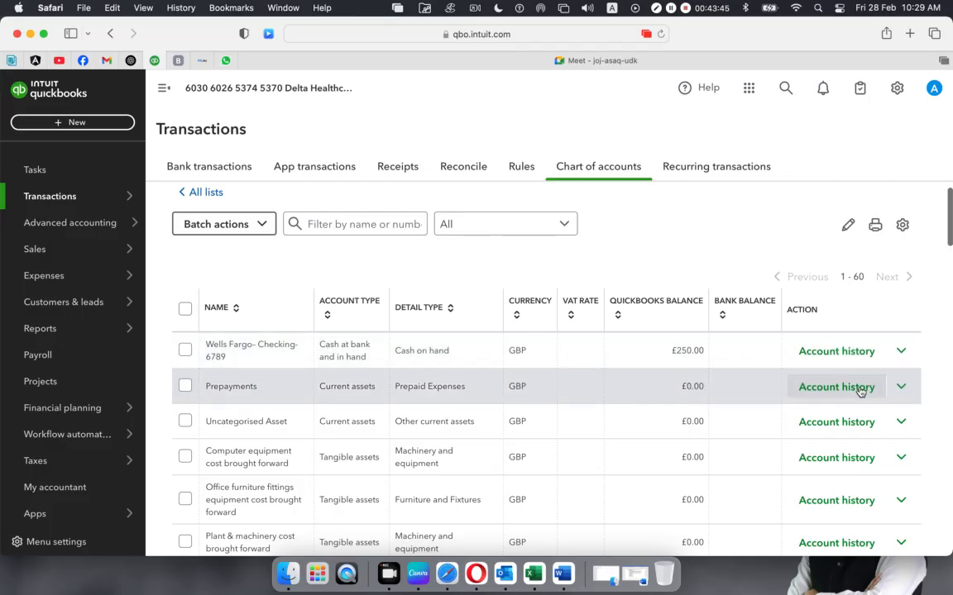
pyautogui.scroll(2, 567, 330)
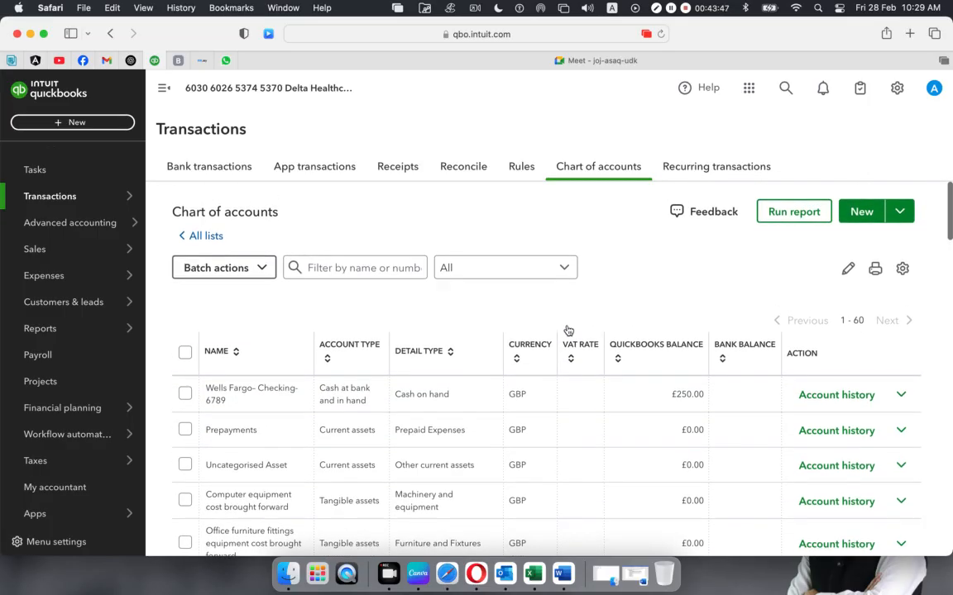
pyautogui.scroll(-4, 567, 330)
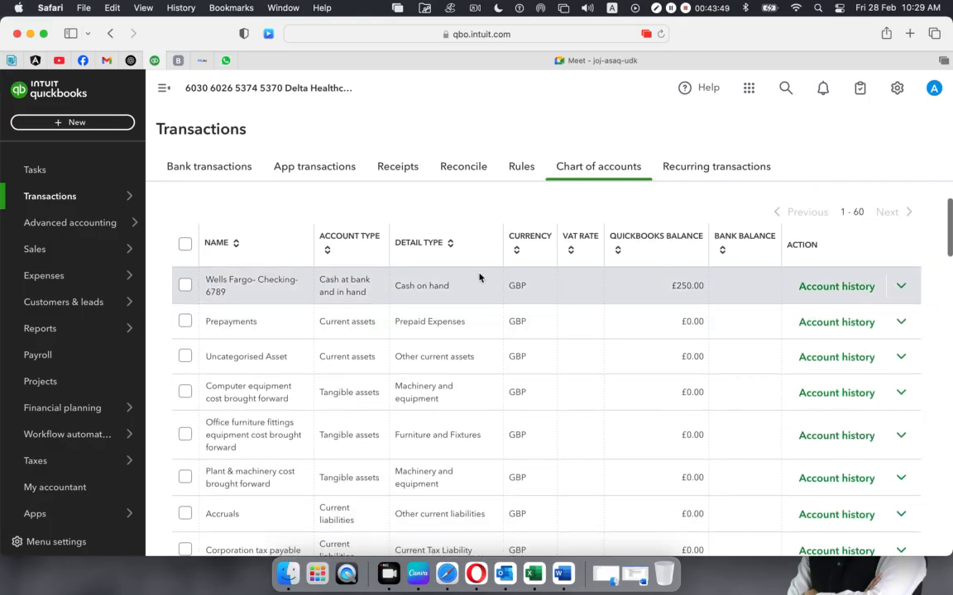
pyautogui.click(901, 286)
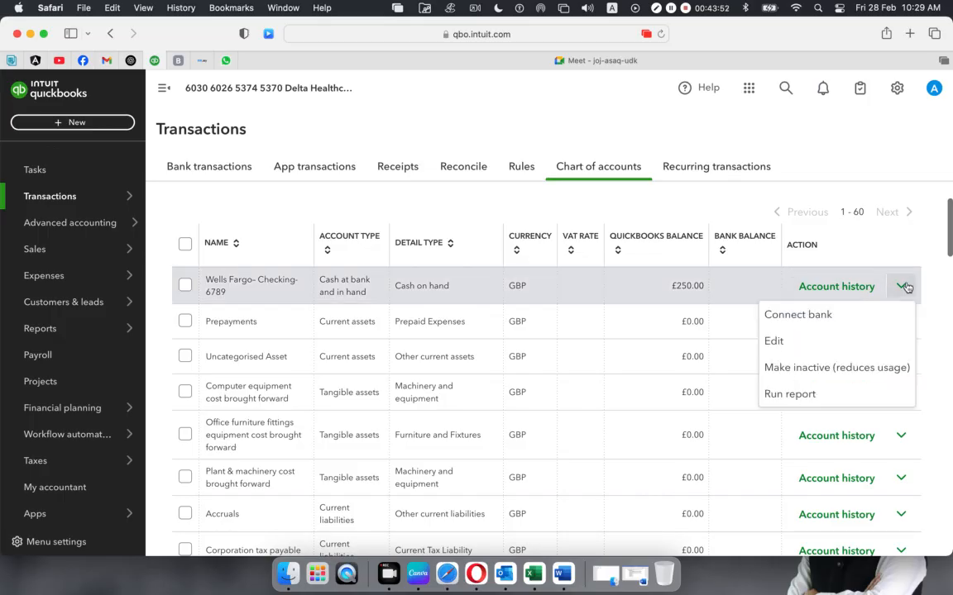
# Review the Wells Fargo account's edit panel without saving, then view its transaction register
pyautogui.click(783, 341)
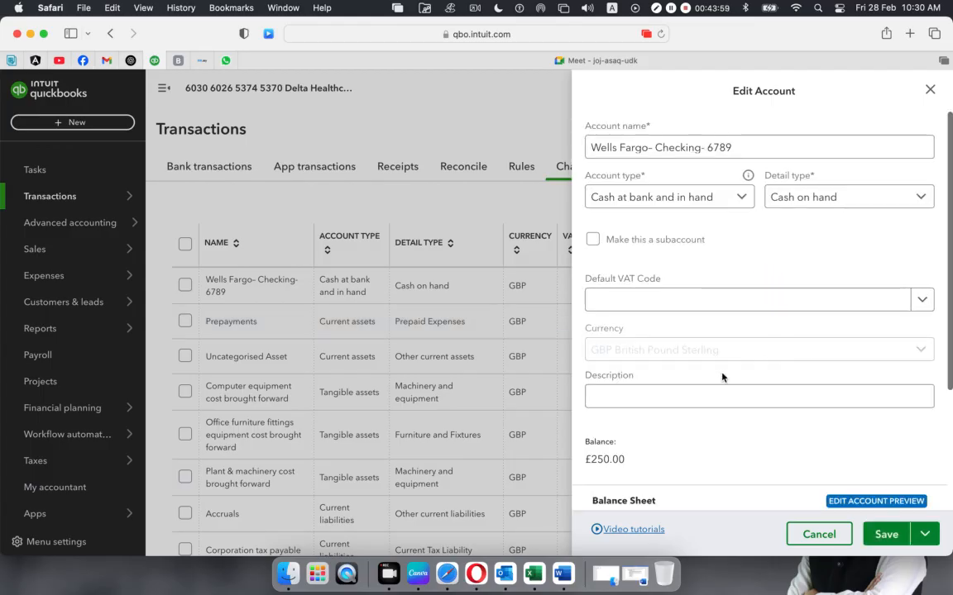
pyautogui.scroll(-4, 722, 378)
pyautogui.scroll(4, 722, 378)
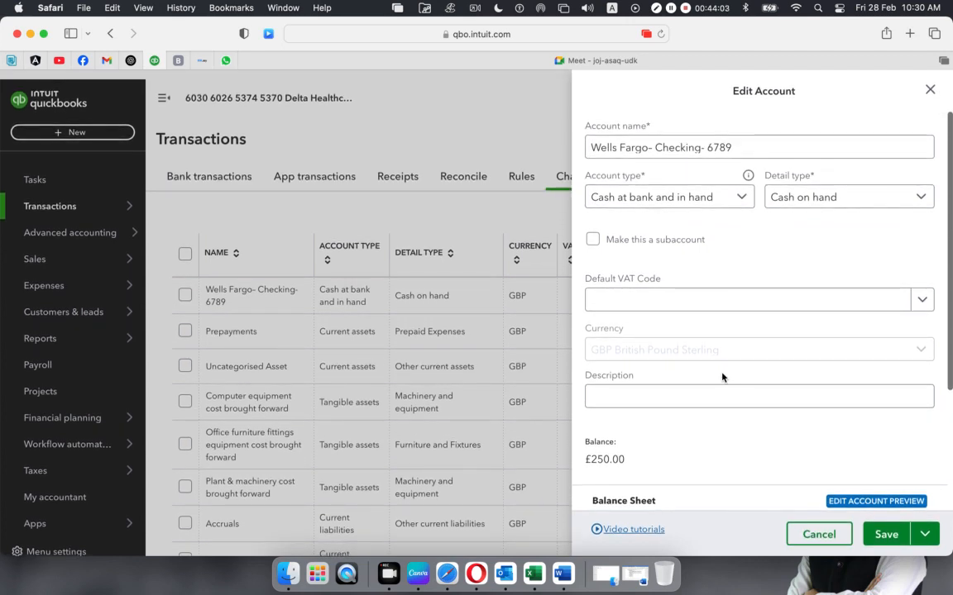
pyautogui.scroll(-3, 722, 378)
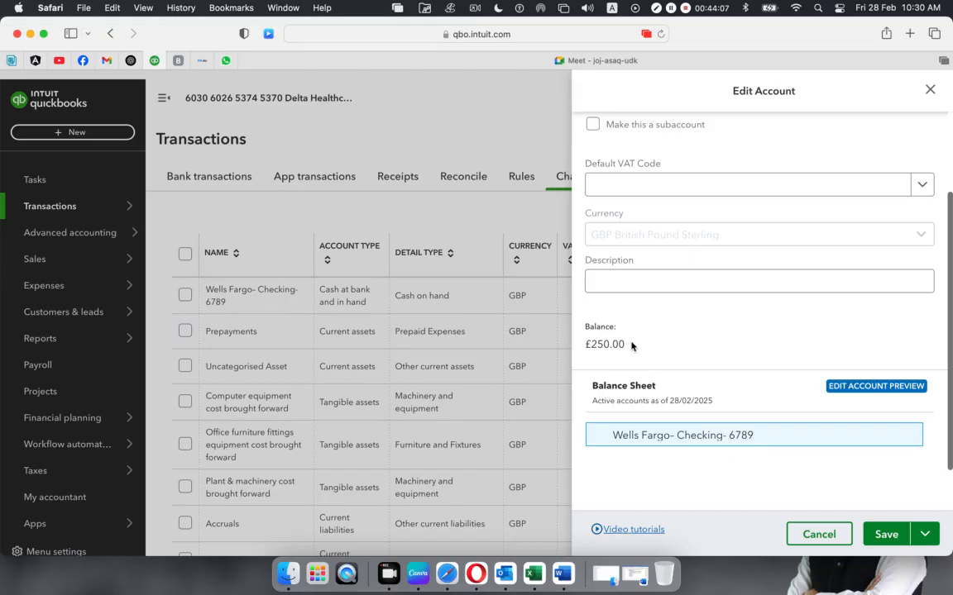
pyautogui.moveTo(631, 346); pyautogui.dragTo(550, 356)
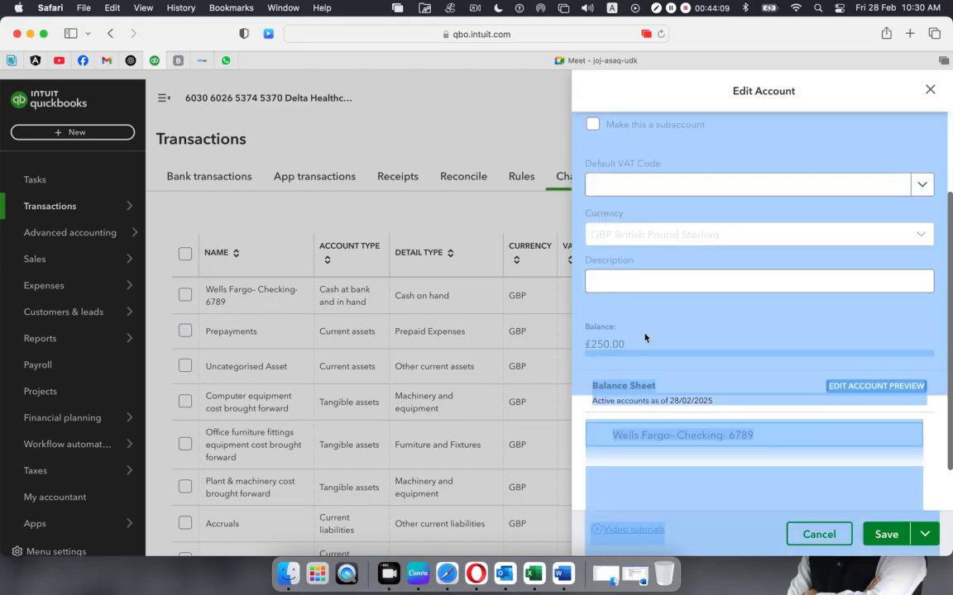
pyautogui.click(719, 331)
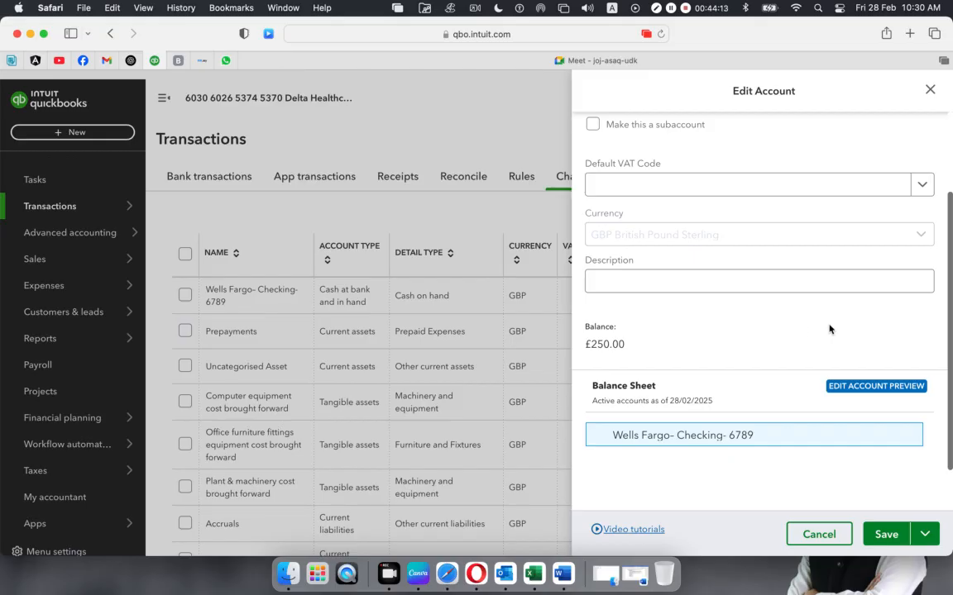
pyautogui.scroll(3, 764, 336)
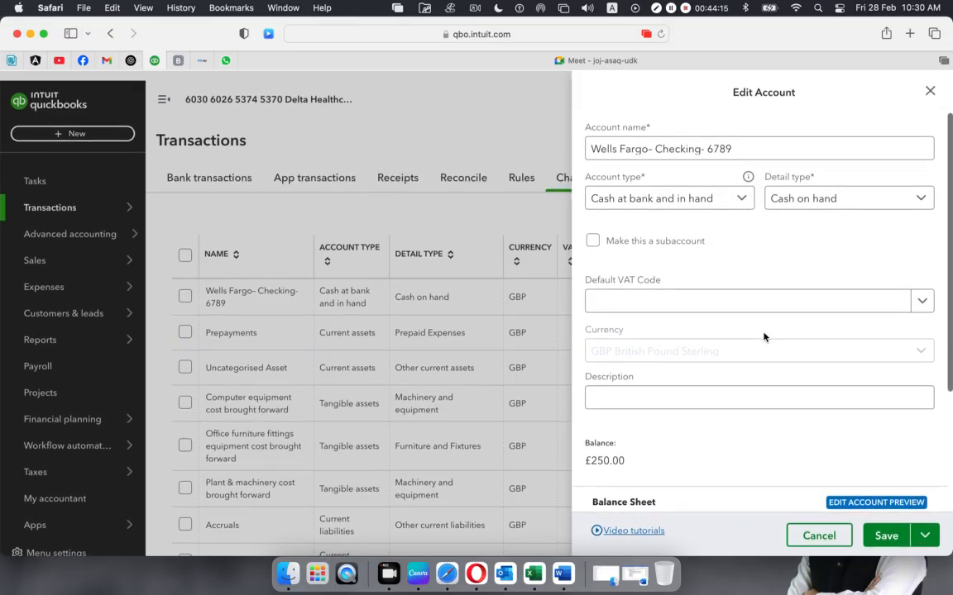
pyautogui.click(930, 89)
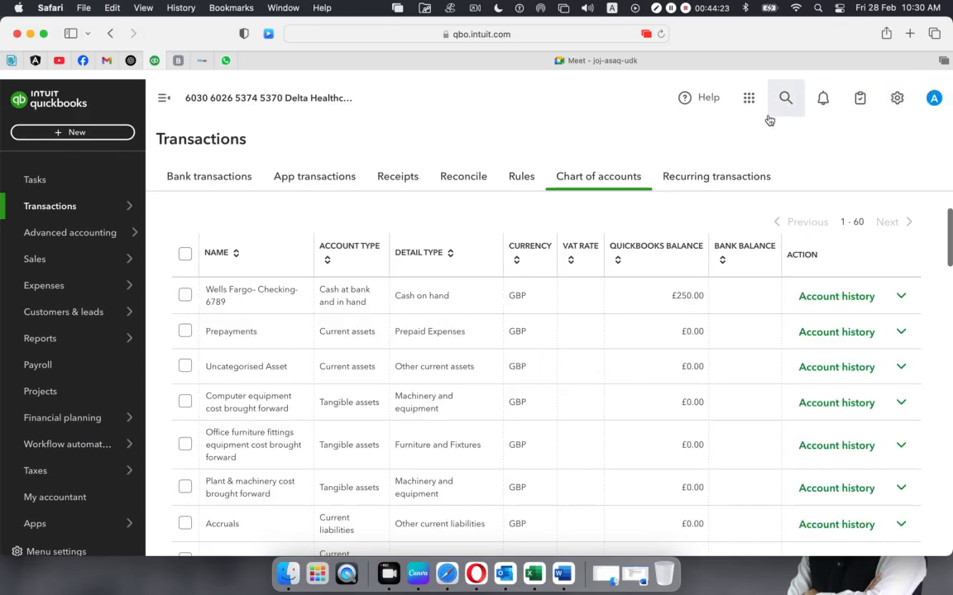
pyautogui.click(828, 297)
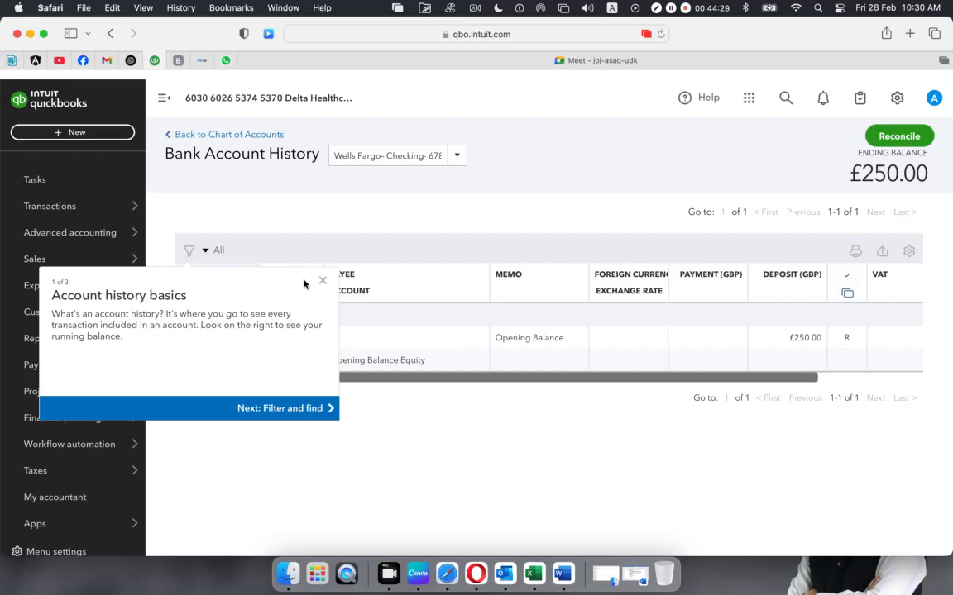
# Change the opening balance entry's date to 02/01/2021
pyautogui.click(323, 284)
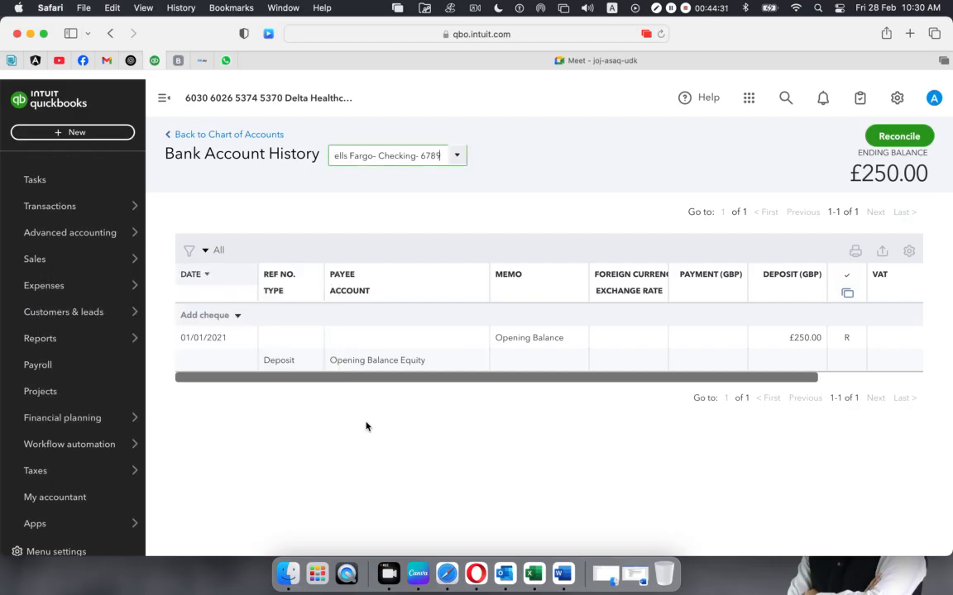
pyautogui.click(215, 337)
pyautogui.click(245, 347)
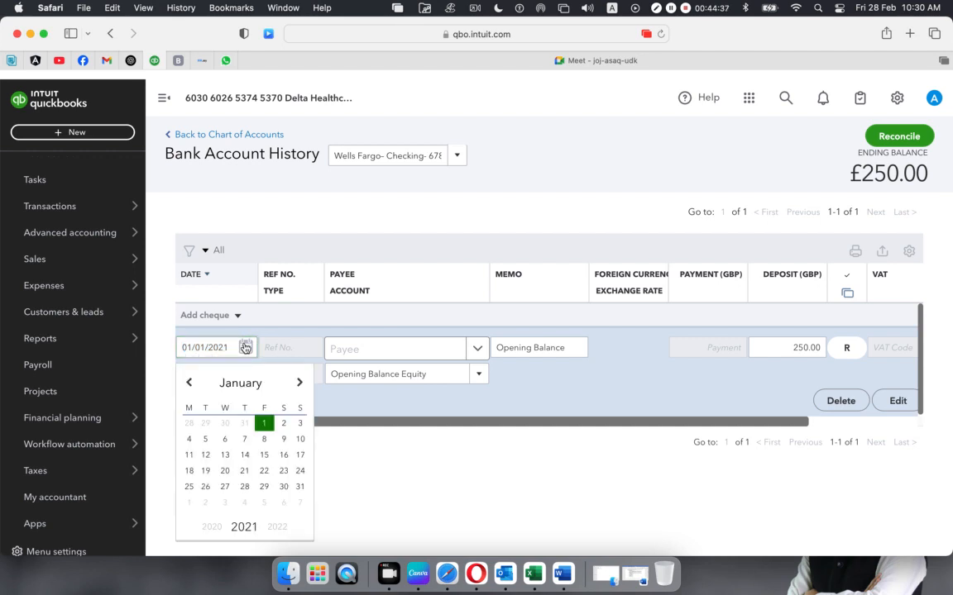
pyautogui.click(283, 423)
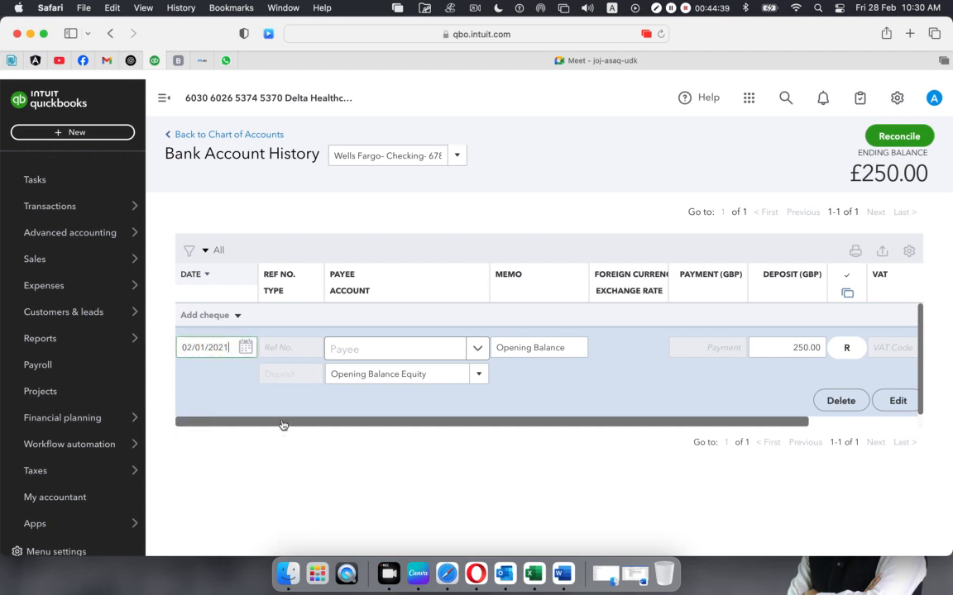
# Change the deposit to 300.00 and save, confirming the reconciled-transaction warning
pyautogui.click(796, 347)
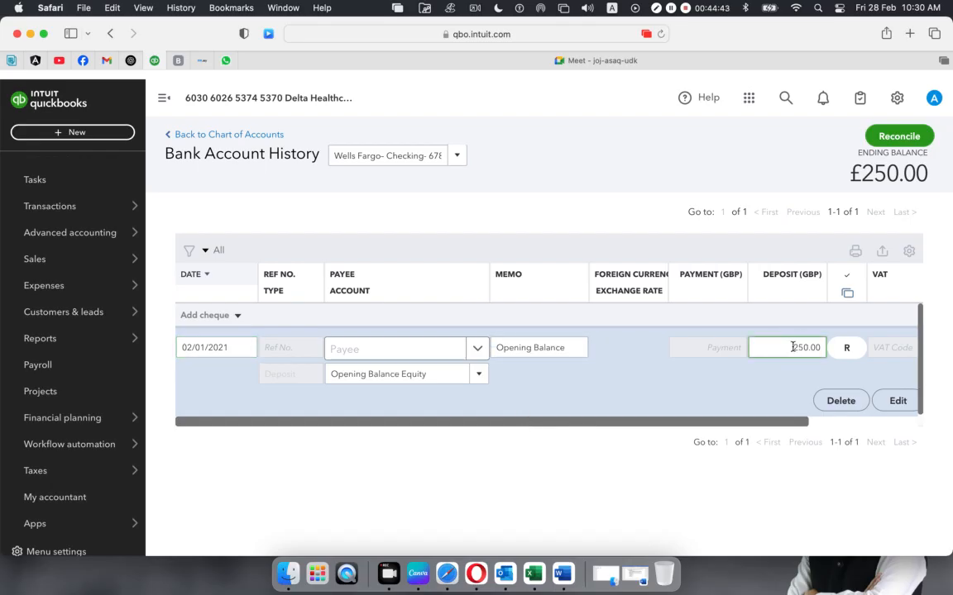
pyautogui.press('BackSpace')
pyautogui.press('BackSpace')
pyautogui.press('BackSpace')
pyautogui.press('BackSpace')
pyautogui.write('3')
pyautogui.click(749, 480)
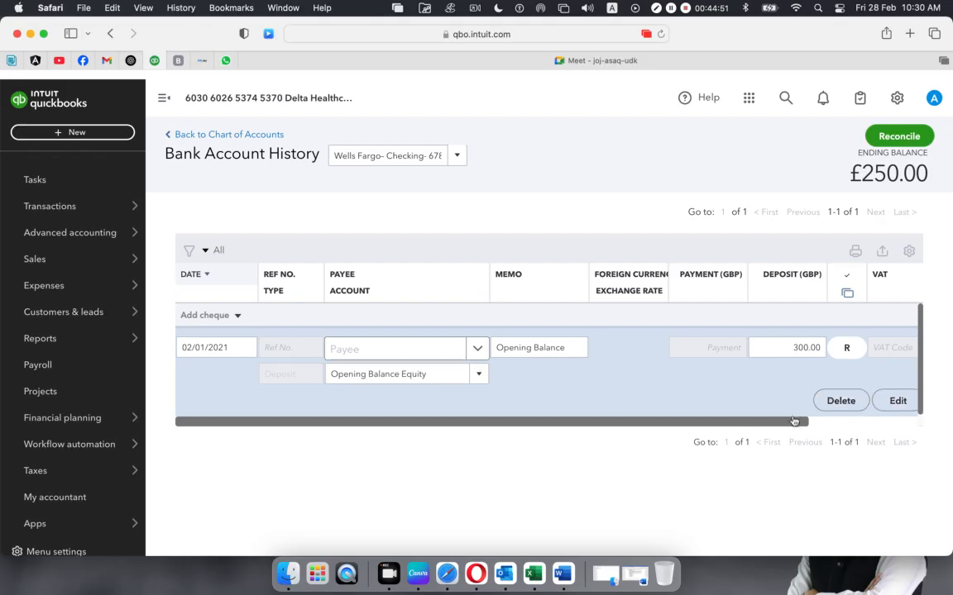
pyautogui.hscroll(5, 747, 427)
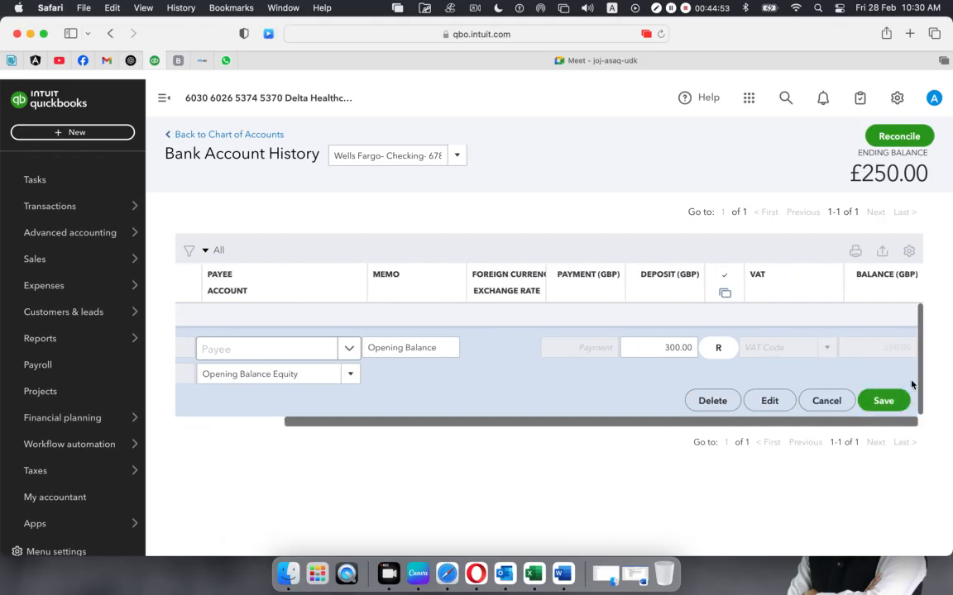
pyautogui.click(884, 401)
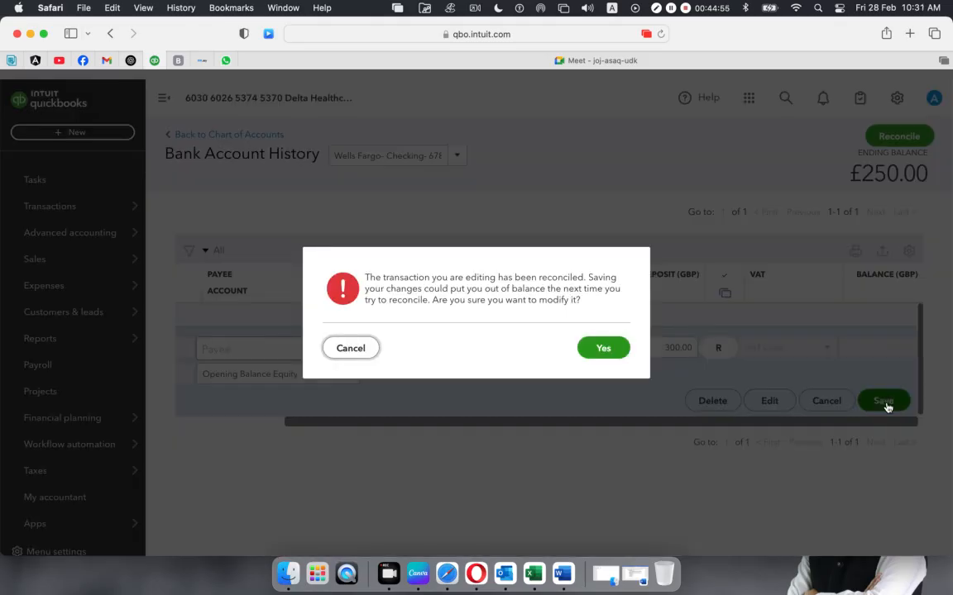
pyautogui.click(601, 346)
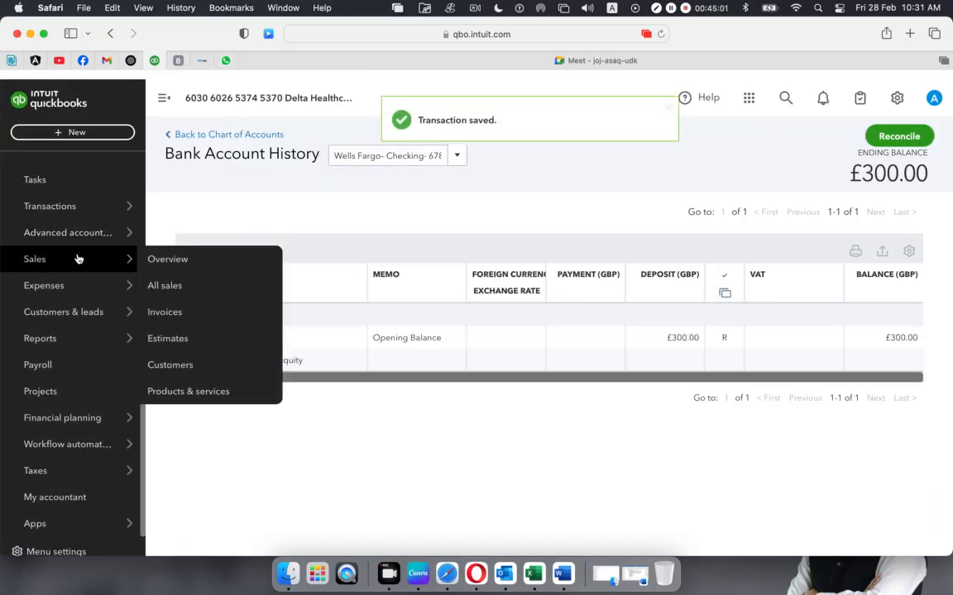
# Return to the Chart of accounts and open the Wells Fargo account, now £300.00, for editing
pyautogui.moveTo(83, 206)
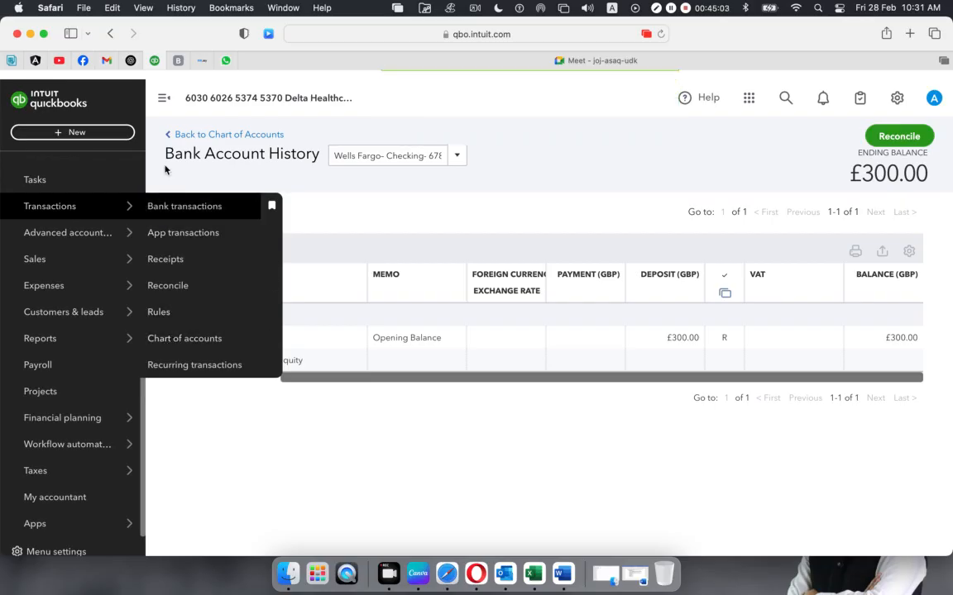
pyautogui.click(212, 136)
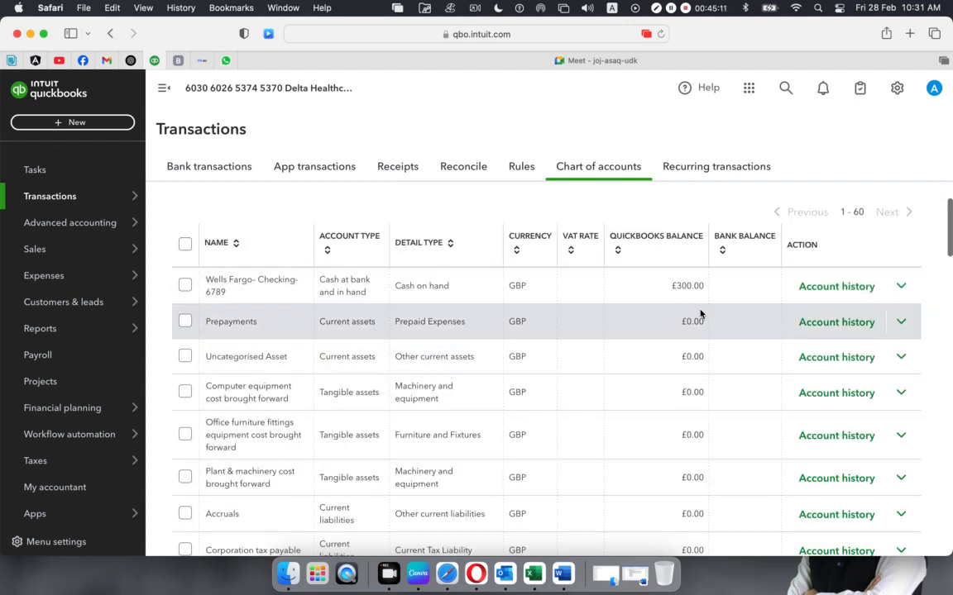
pyautogui.click(900, 286)
pyautogui.click(774, 341)
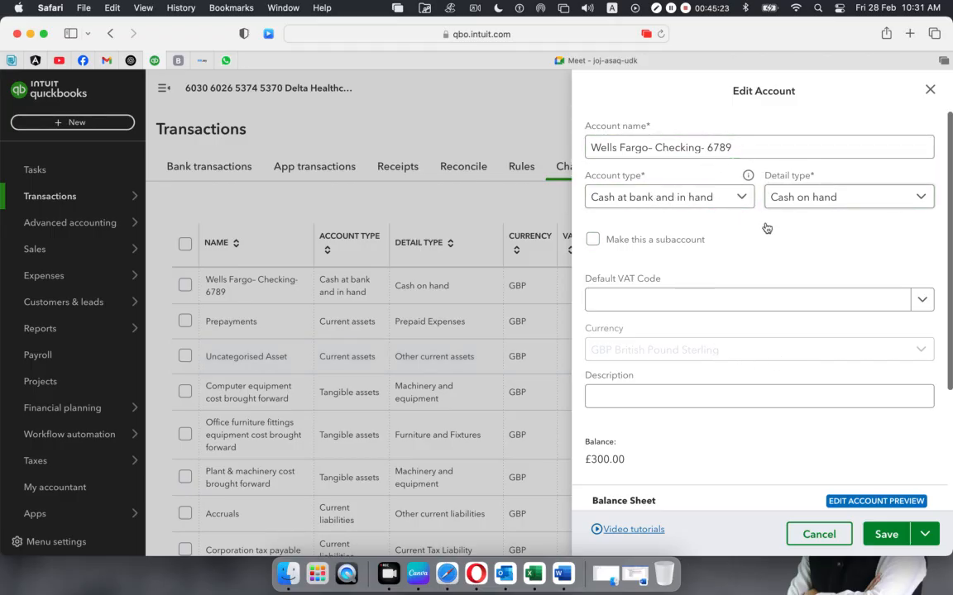
pyautogui.scroll(-5, 722, 291)
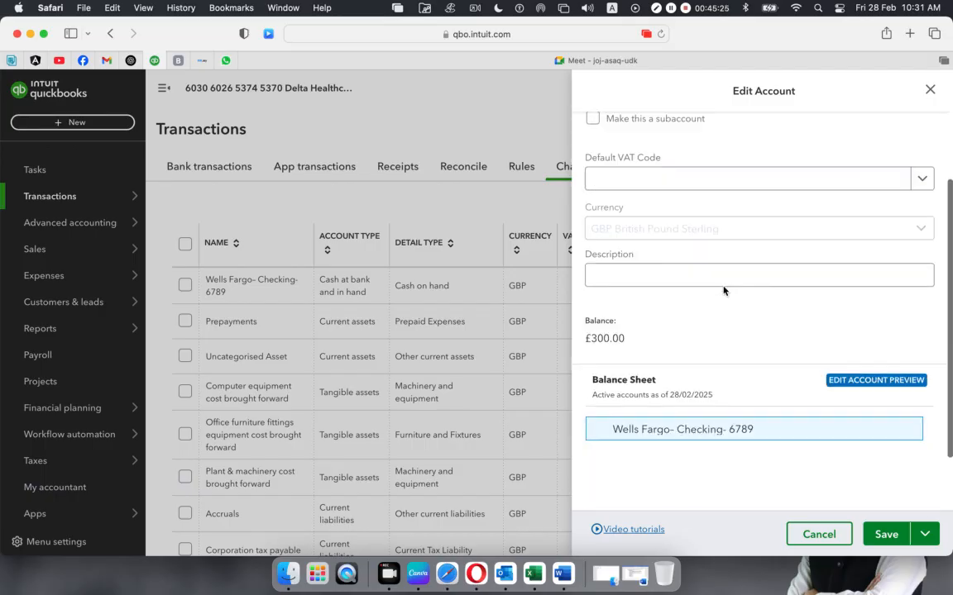
pyautogui.scroll(5, 723, 290)
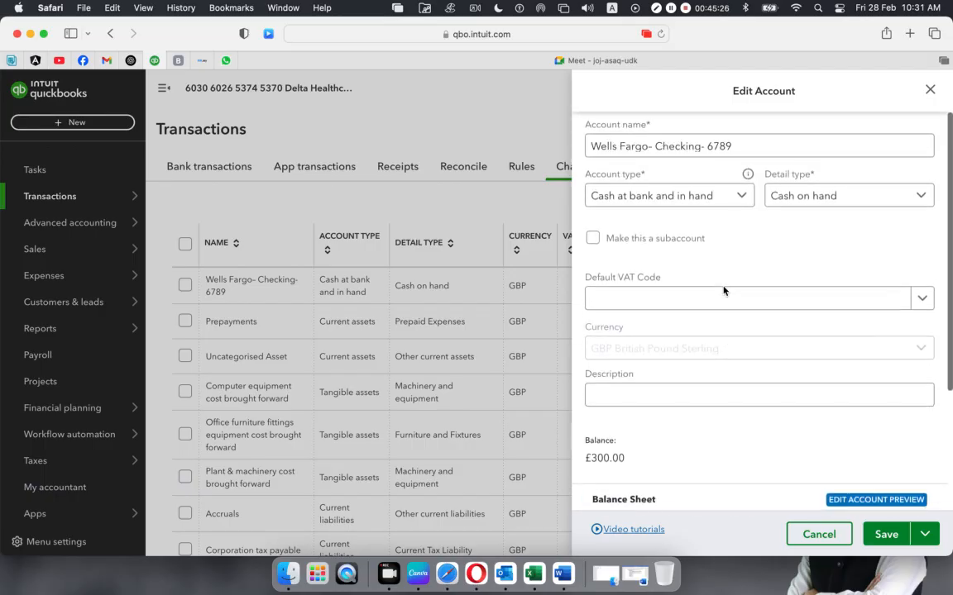
# Close the Wells Fargo edit panel unchanged and duplicate the QuickBooks browser tab
pyautogui.click(930, 91)
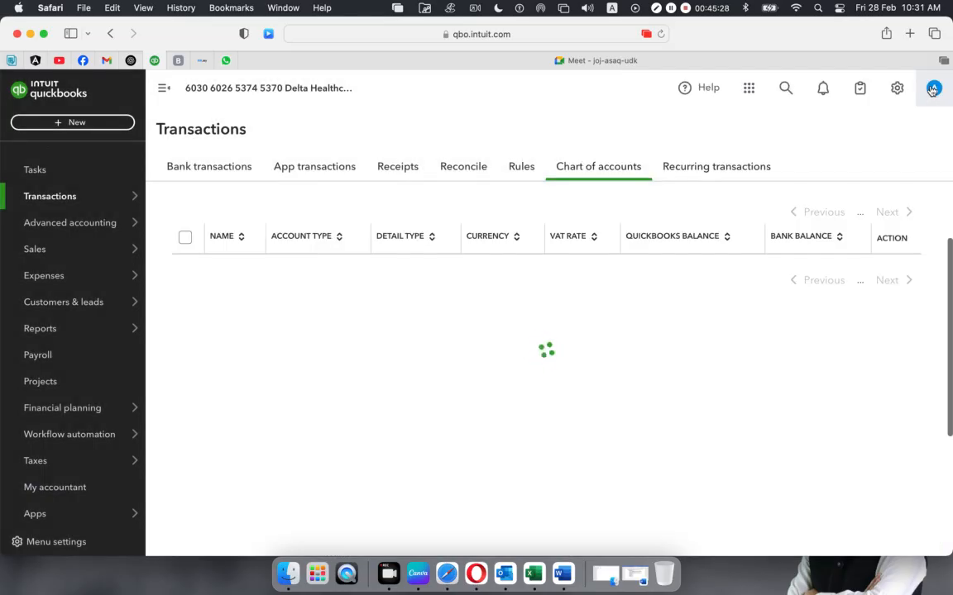
pyautogui.rightClick(154, 62)
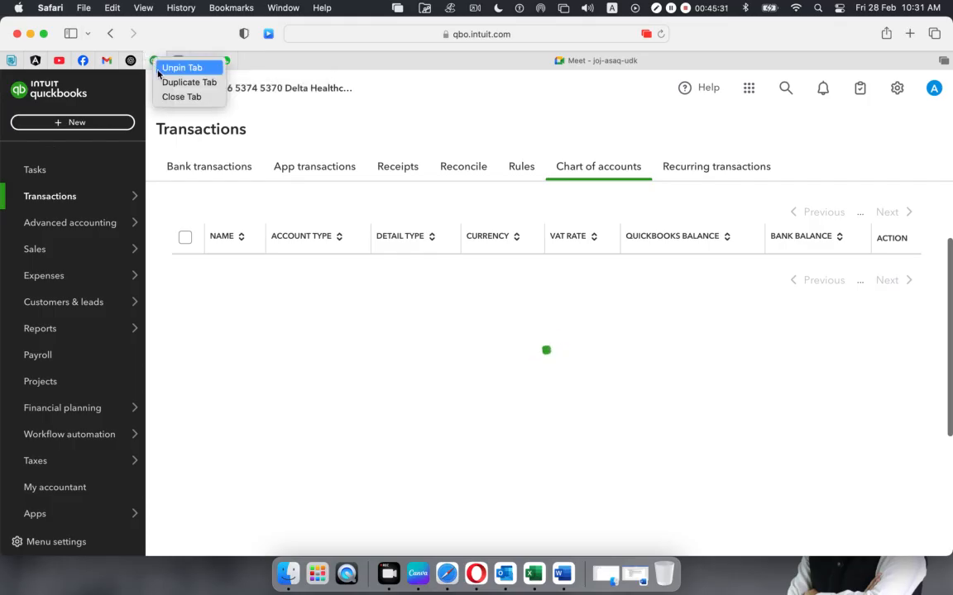
pyautogui.click(182, 82)
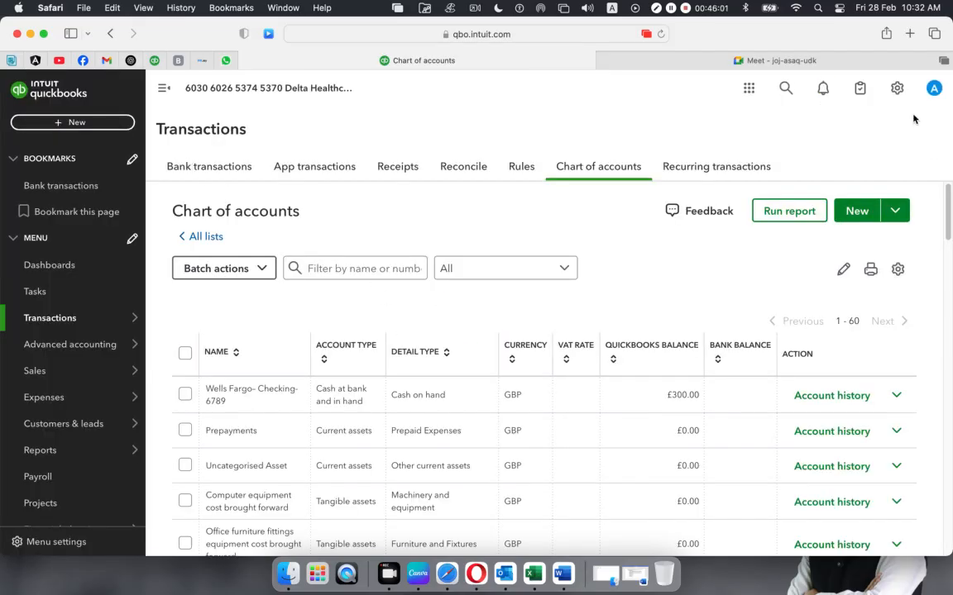
# Switch on Enable account numbers in Advanced > Chart of accounts settings and save
pyautogui.click(898, 88)
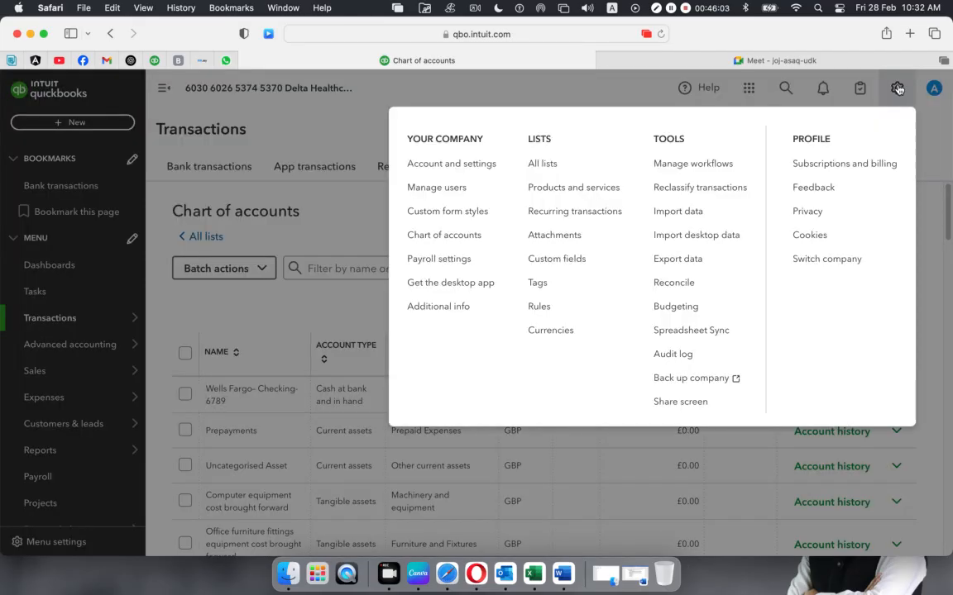
pyautogui.click(465, 164)
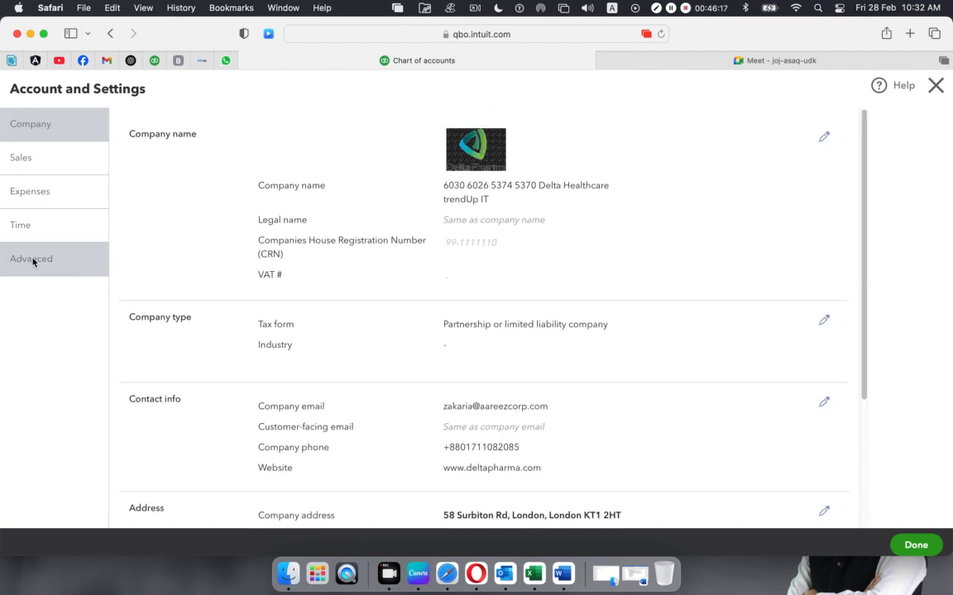
pyautogui.click(32, 260)
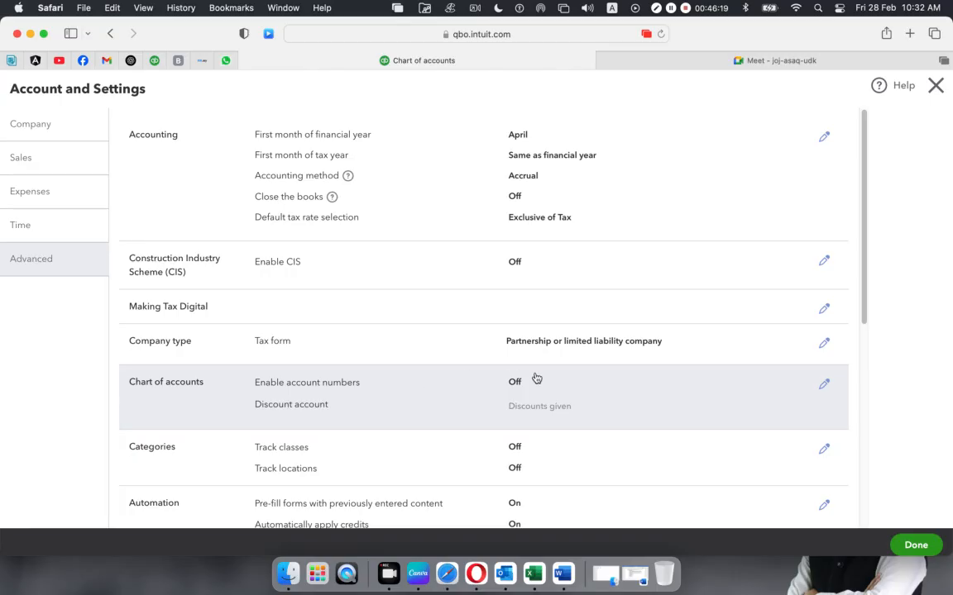
pyautogui.scroll(-3, 536, 378)
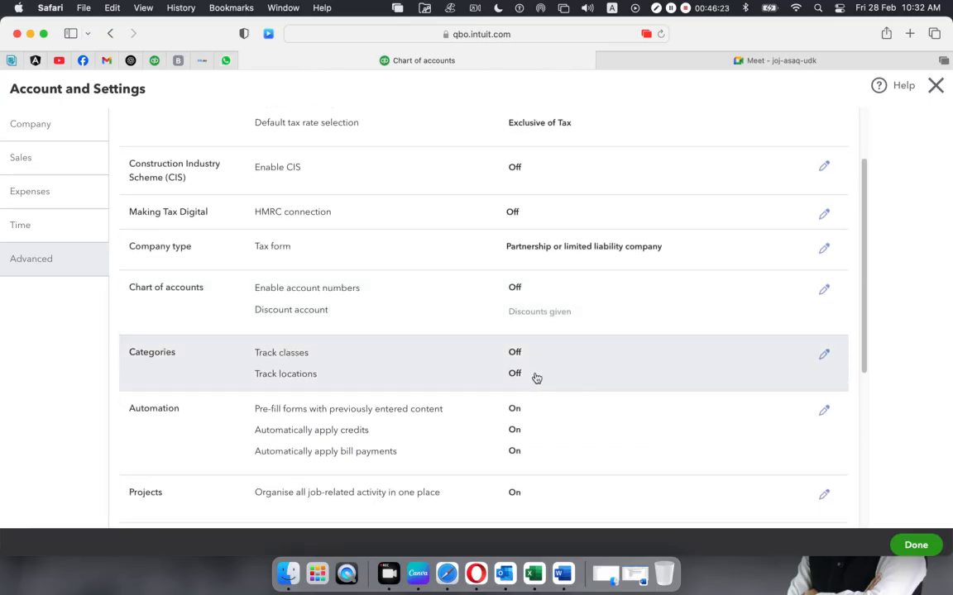
pyautogui.scroll(-2, 536, 378)
pyautogui.scroll(-2, 536, 378)
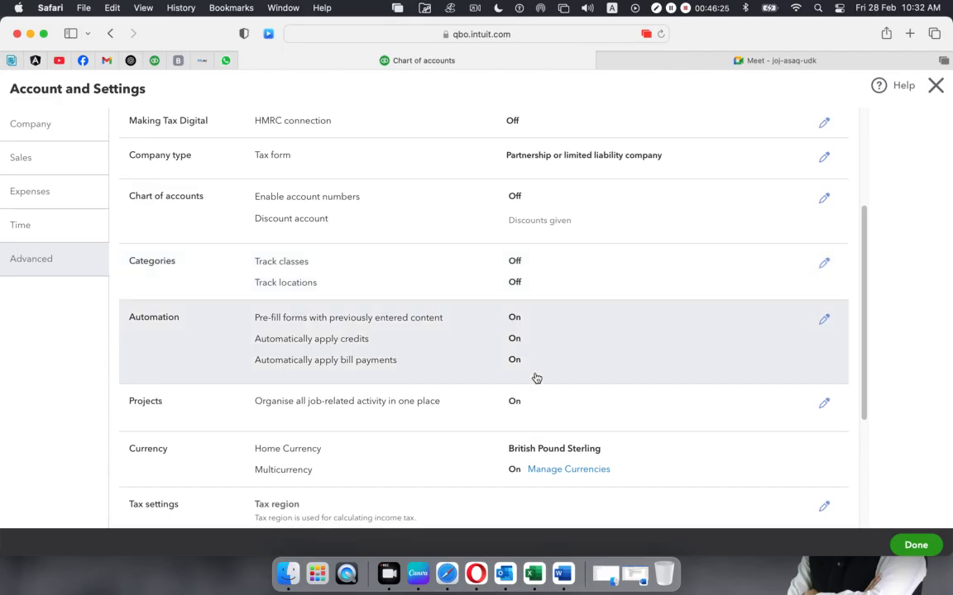
pyautogui.scroll(1, 536, 378)
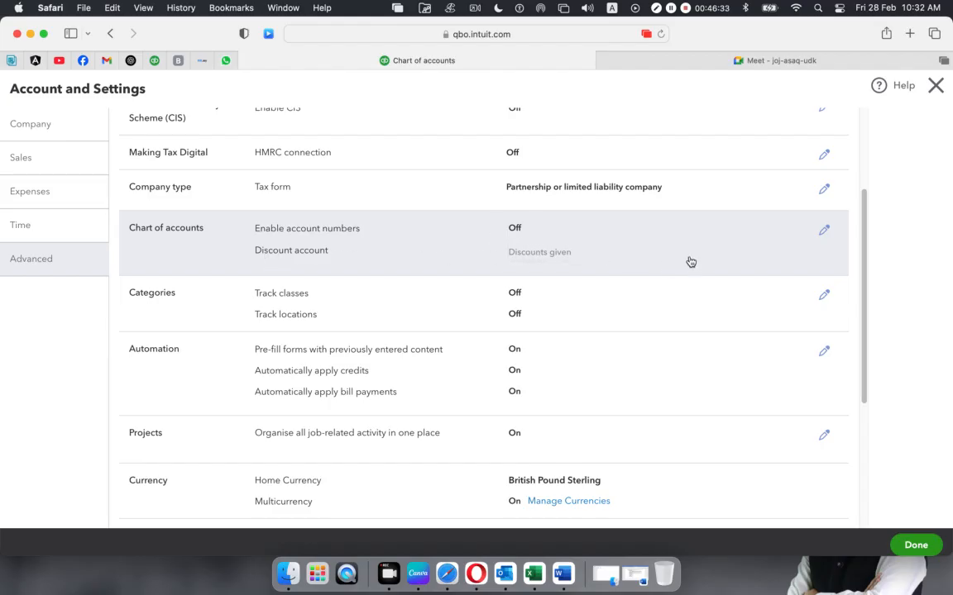
pyautogui.click(823, 233)
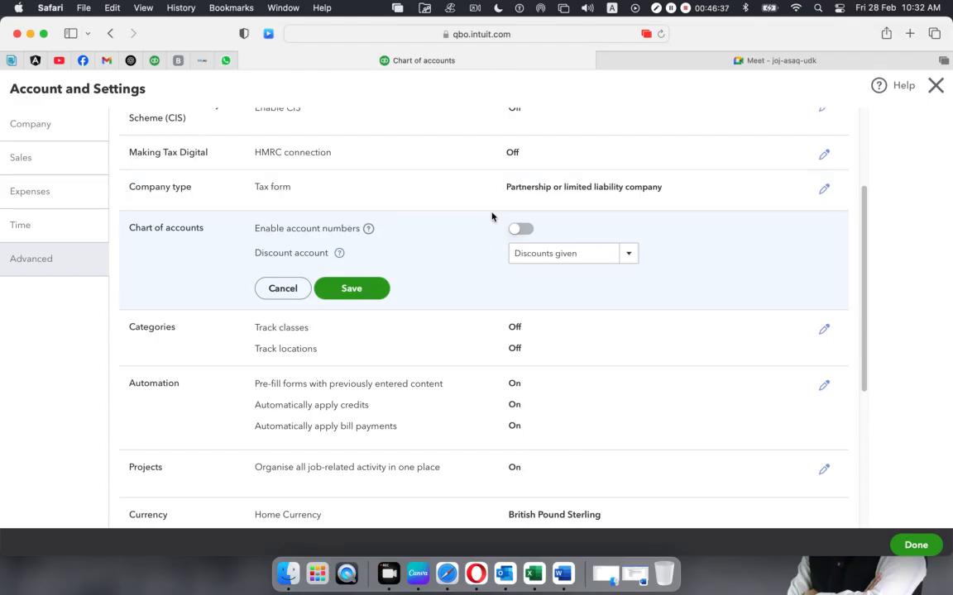
pyautogui.click(521, 229)
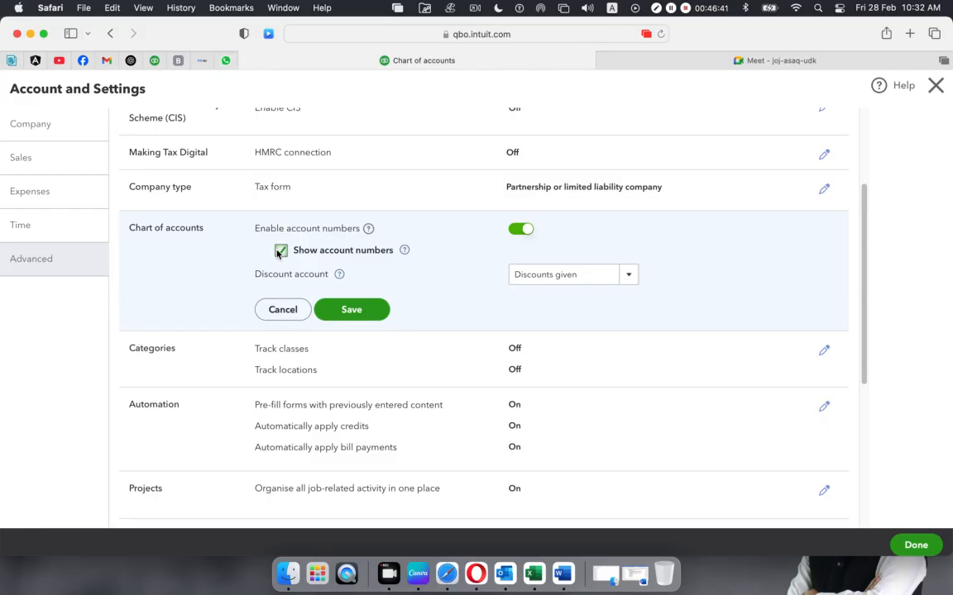
pyautogui.click(356, 313)
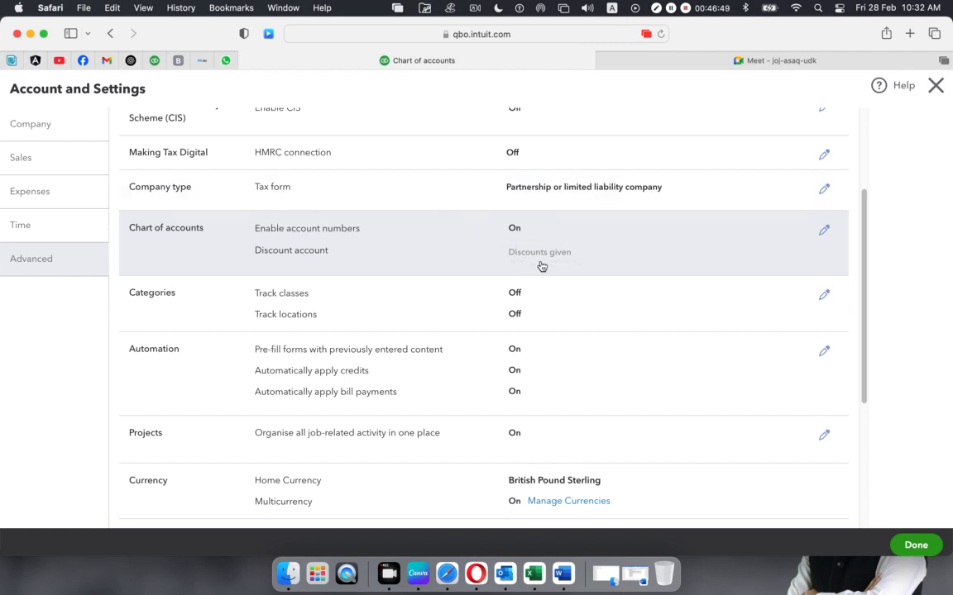
pyautogui.click(154, 63)
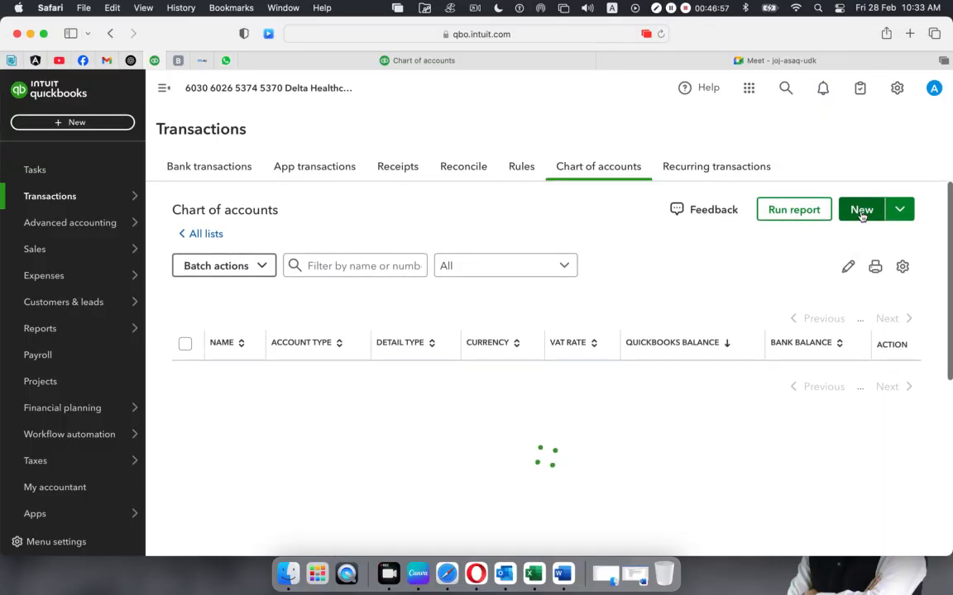
# Start a new account from the Chart of accounts and focus its Account number field
pyautogui.scroll(-2, 862, 216)
pyautogui.scroll(2, 849, 221)
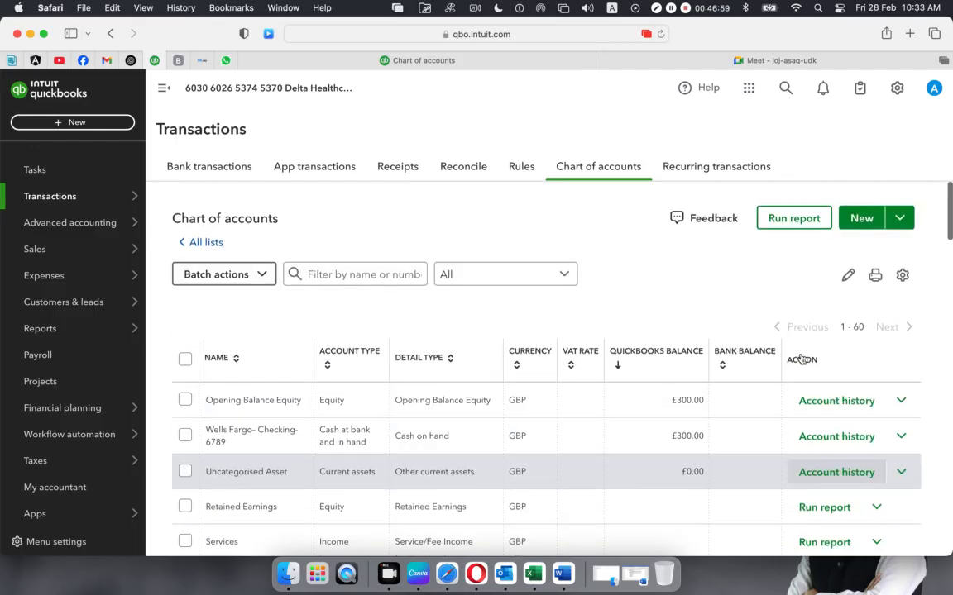
pyautogui.click(860, 210)
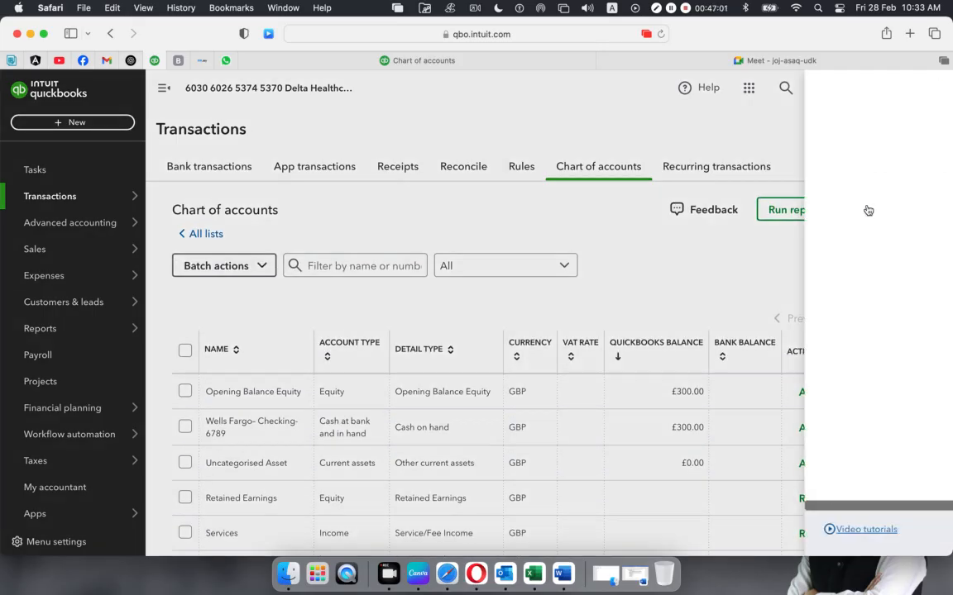
pyautogui.click(854, 156)
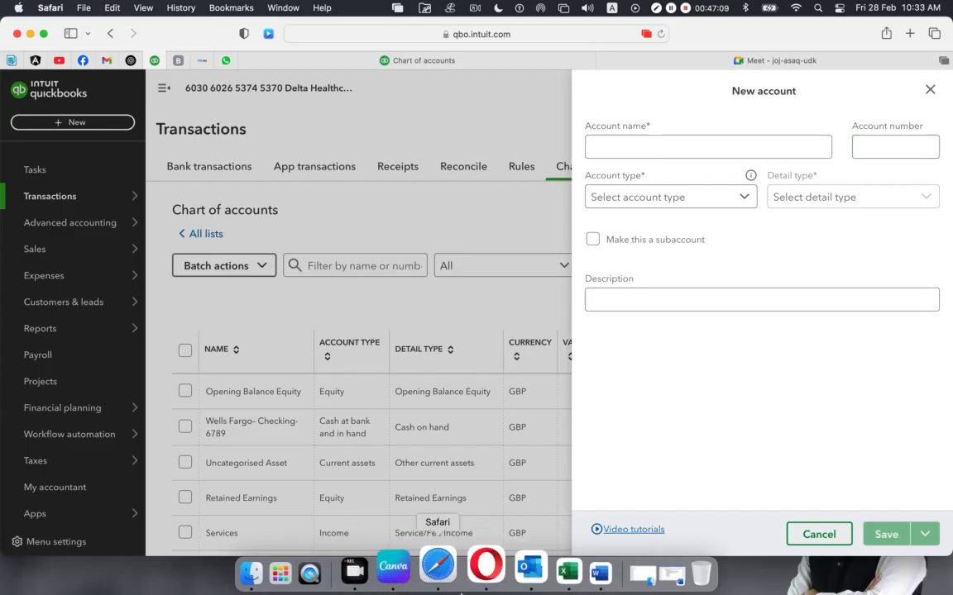
pyautogui.click(559, 567)
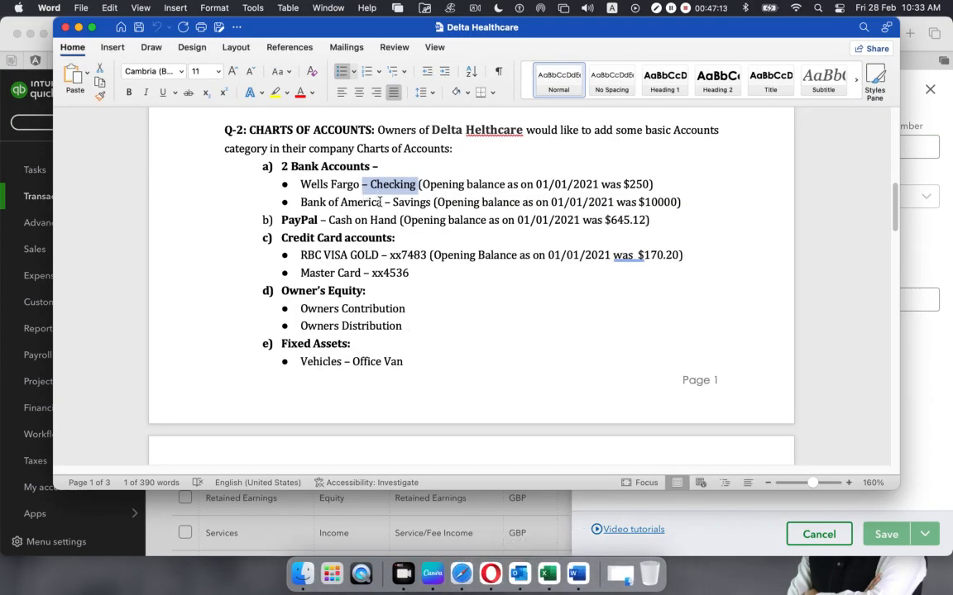
# Copy 'Bank of America – Savings' from the Word task list into QuickBooks' account name field
pyautogui.moveTo(381, 202); pyautogui.dragTo(308, 201)
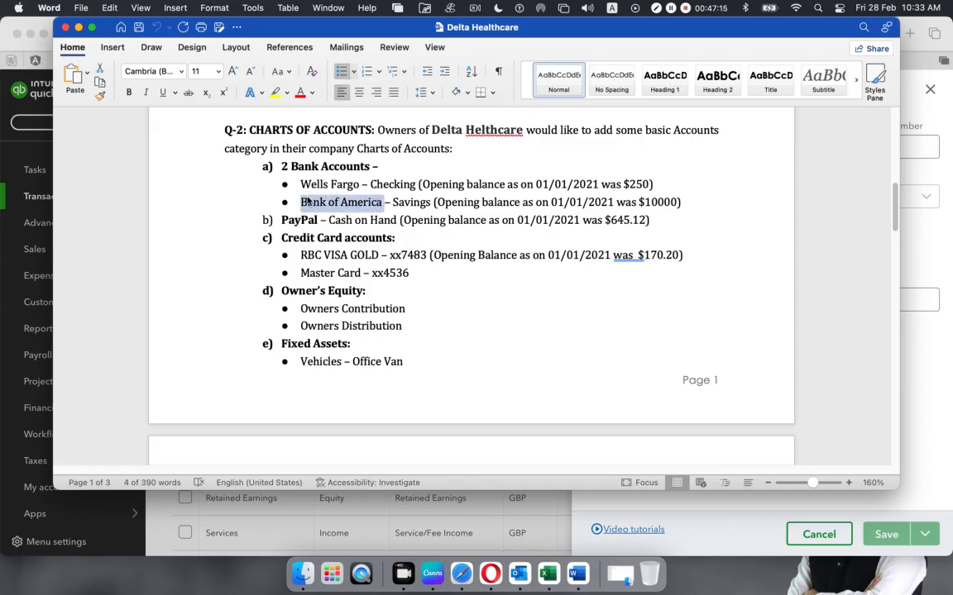
pyautogui.moveTo(434, 204); pyautogui.dragTo(313, 210)
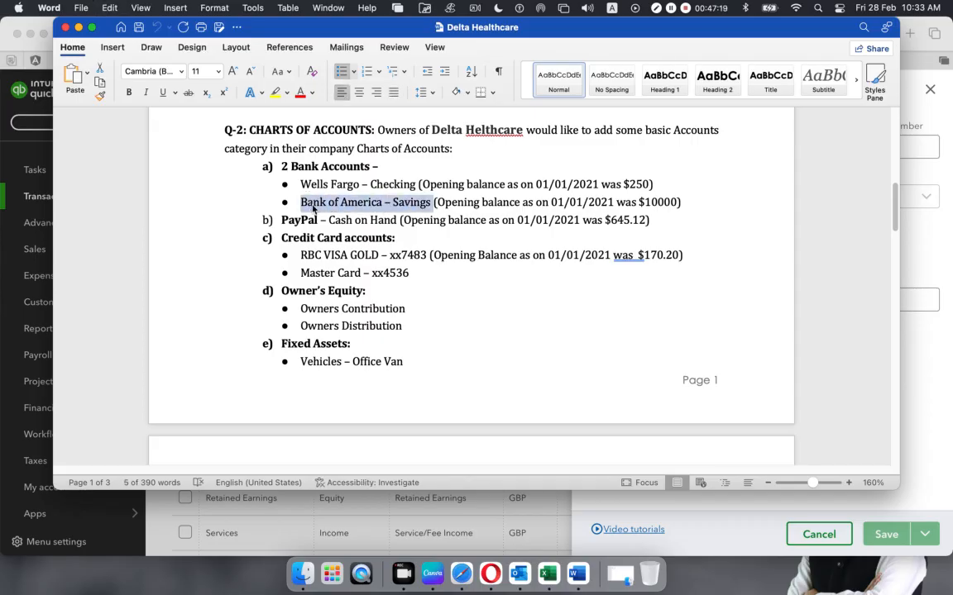
pyautogui.press('super+Tab')
pyautogui.click(611, 150)
# Name the account 'Bank of America – Savings', type Cash at bank and in hand, detail Cash on hand
pyautogui.write('• Bank of America – Savings')
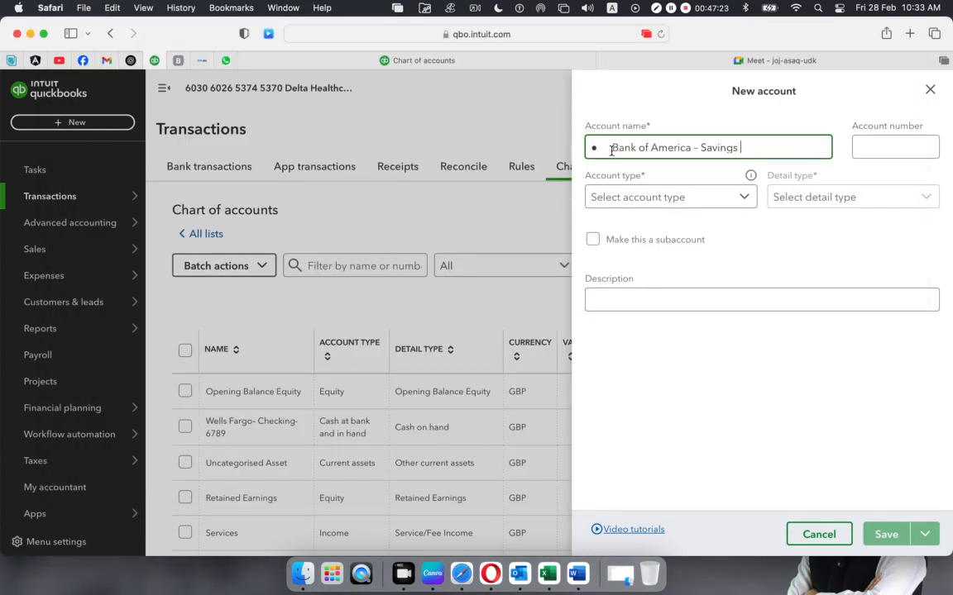
pyautogui.press('Tab')
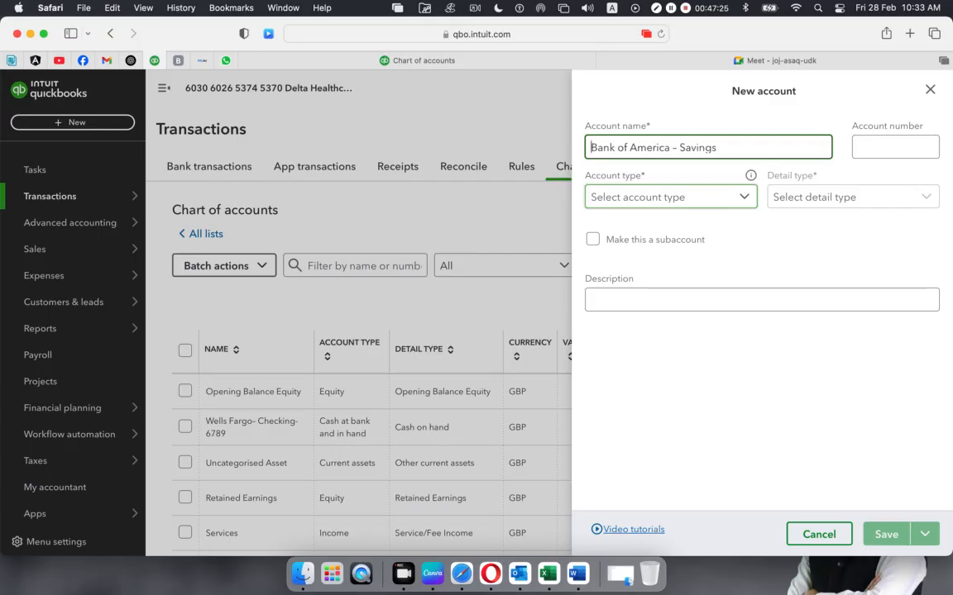
pyautogui.click(888, 148)
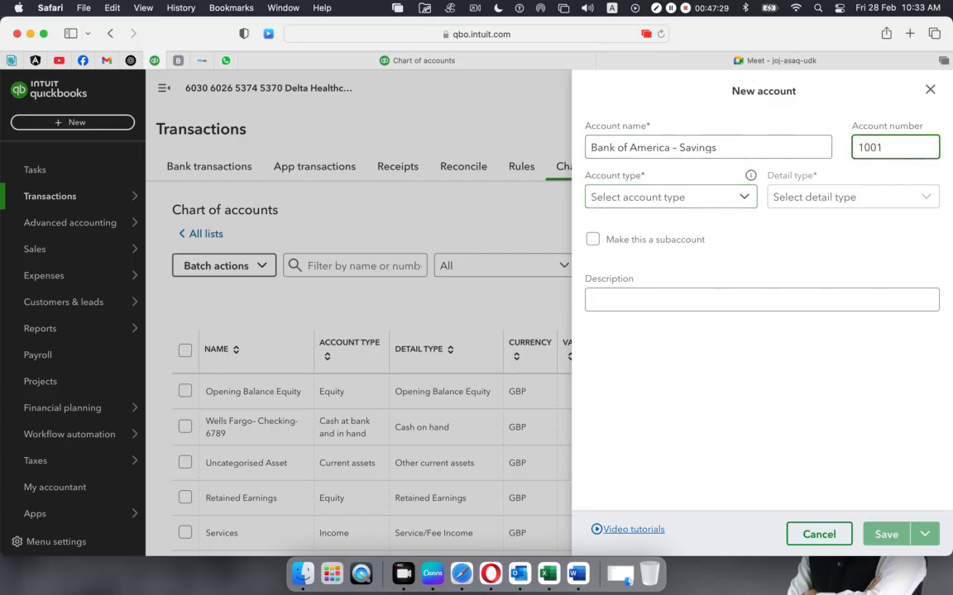
pyautogui.click(739, 197)
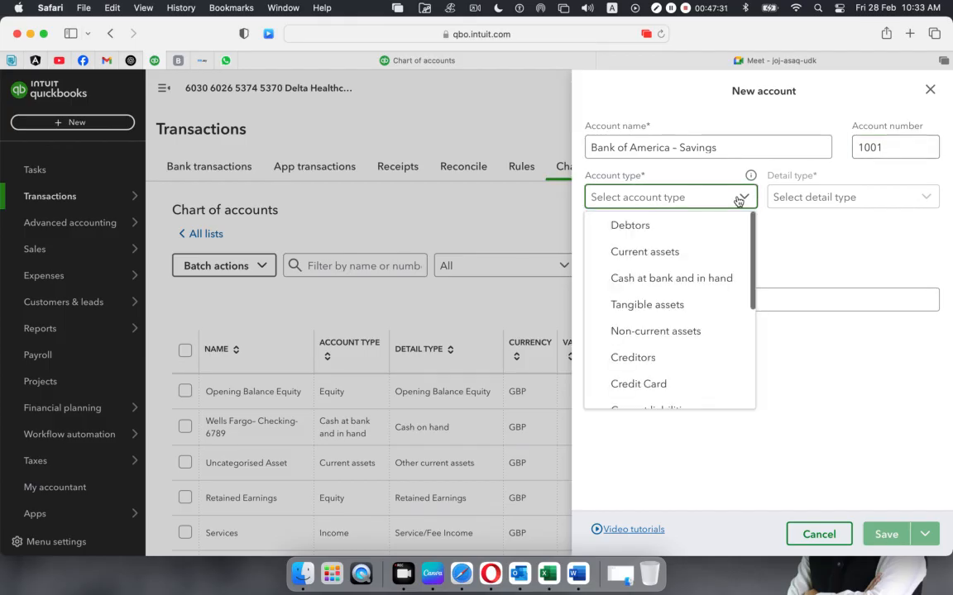
pyautogui.click(684, 287)
pyautogui.click(922, 200)
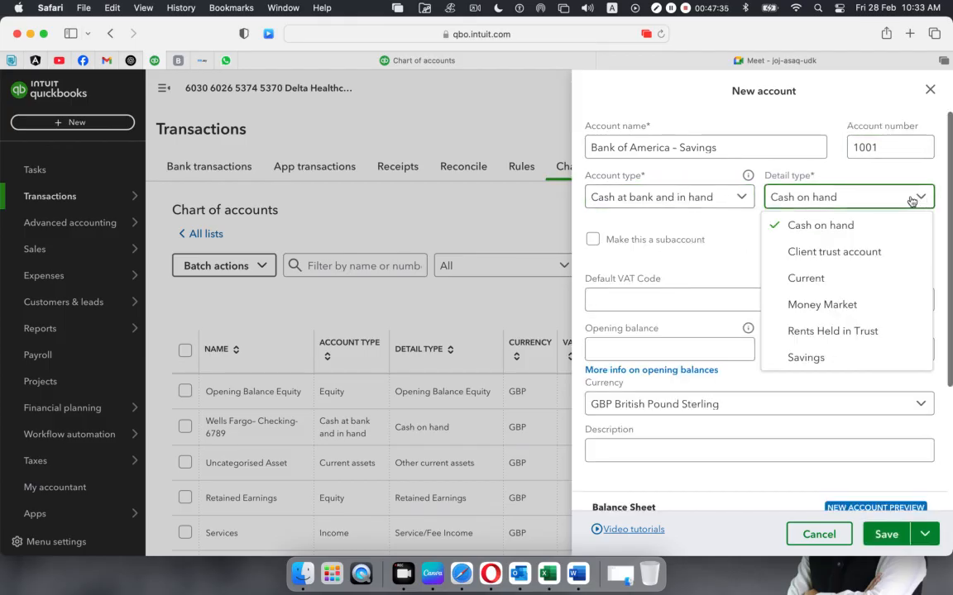
pyautogui.click(819, 226)
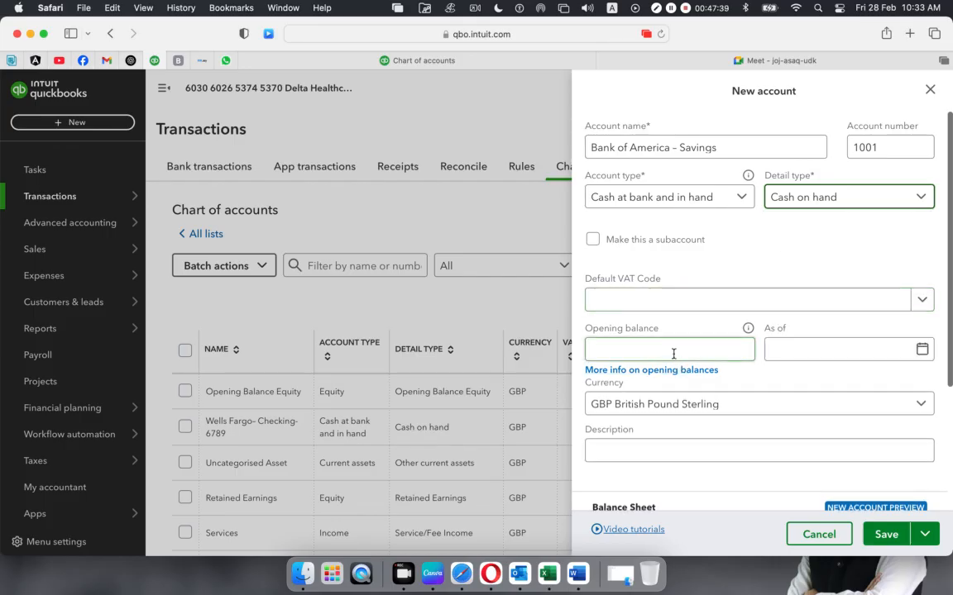
# Enter an opening balance of 10,000 after checking the assignment brief
pyautogui.press('super+Tab')
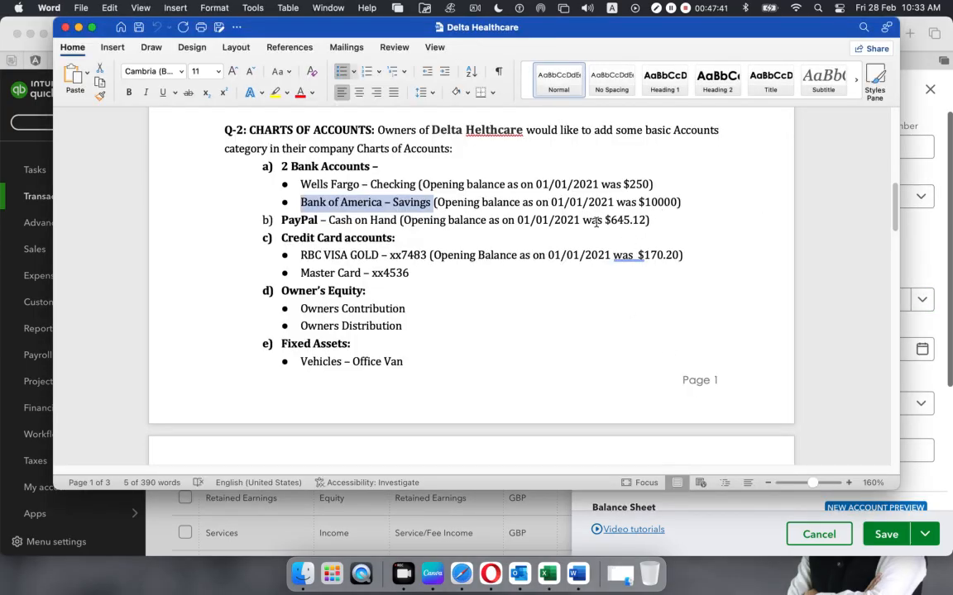
pyautogui.press('super+Tab')
pyautogui.click(587, 349)
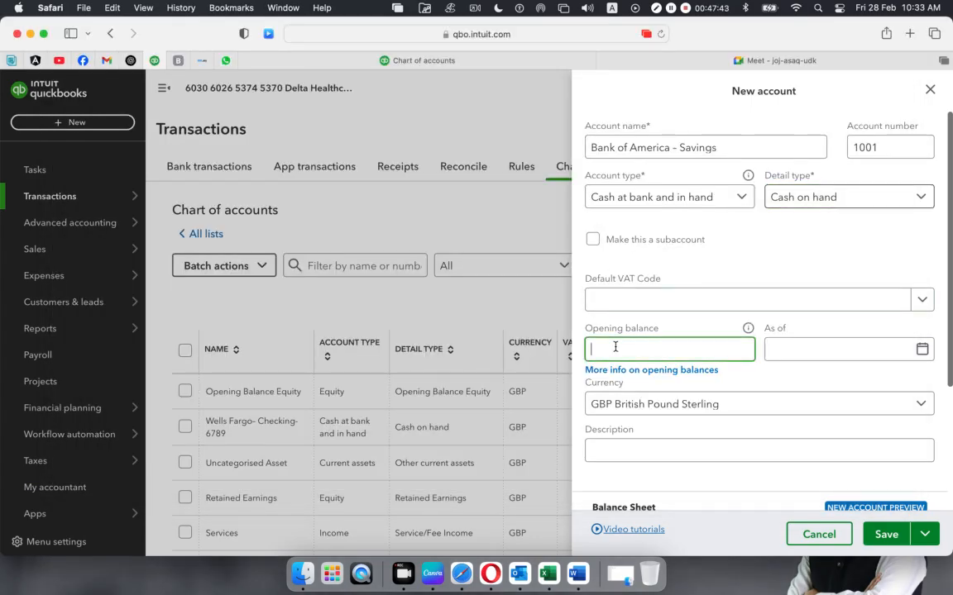
pyautogui.write('10000')
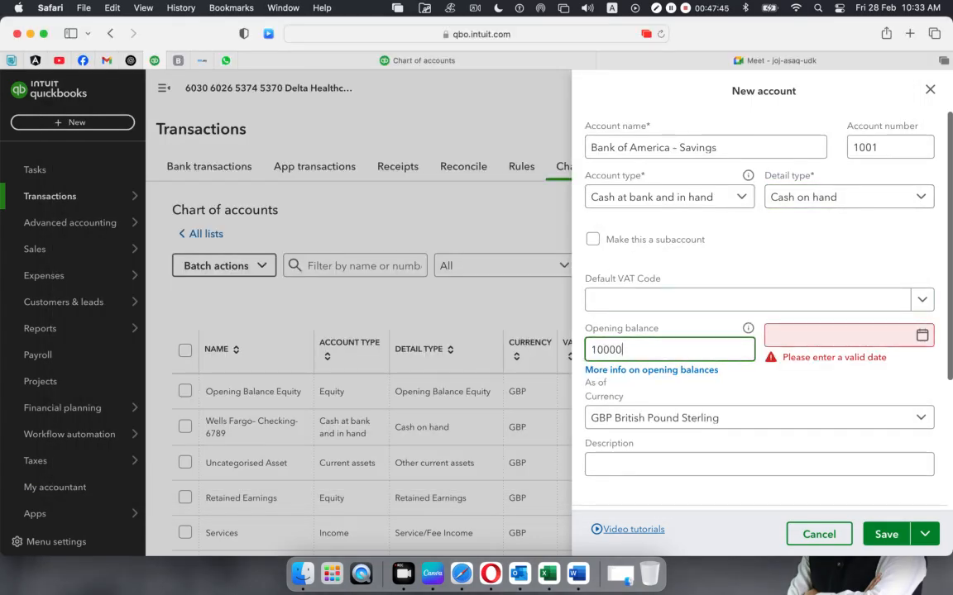
# Set the as-of date to 01/01/2021 and save the new account
pyautogui.click(922, 336)
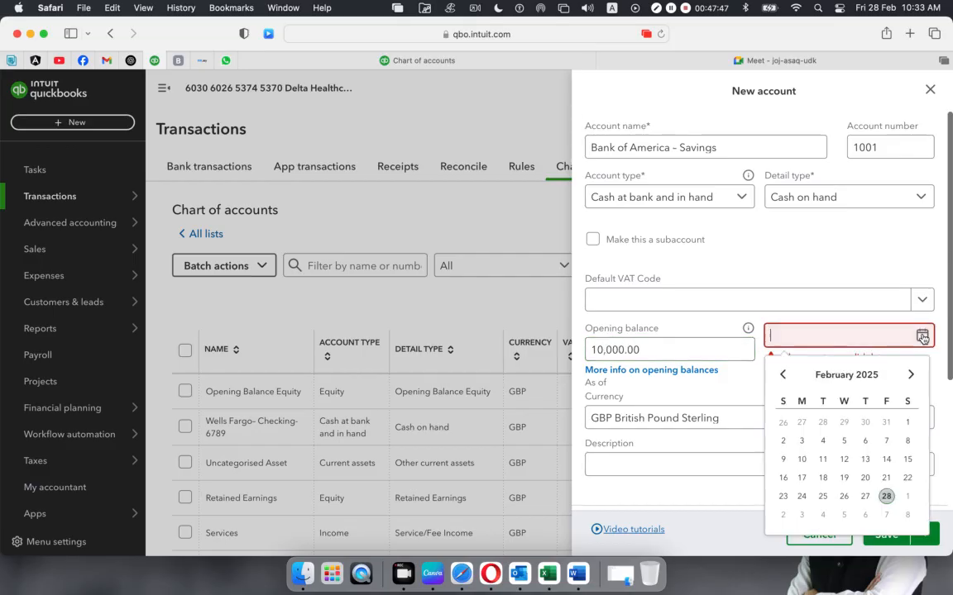
pyautogui.tripleClick(783, 377)
pyautogui.tripleClick(783, 377)
pyautogui.tripleClick(783, 376)
pyautogui.tripleClick(783, 377)
pyautogui.click(783, 377)
pyautogui.tripleClick(783, 376)
pyautogui.tripleClick(783, 377)
pyautogui.tripleClick(783, 376)
pyautogui.doubleClick(783, 376)
pyautogui.tripleClick(783, 376)
pyautogui.tripleClick(783, 376)
pyautogui.doubleClick(783, 376)
pyautogui.doubleClick(784, 376)
pyautogui.tripleClick(784, 377)
pyautogui.tripleClick(784, 377)
pyautogui.tripleClick(783, 377)
pyautogui.doubleClick(783, 377)
pyautogui.doubleClick(783, 376)
pyautogui.doubleClick(783, 376)
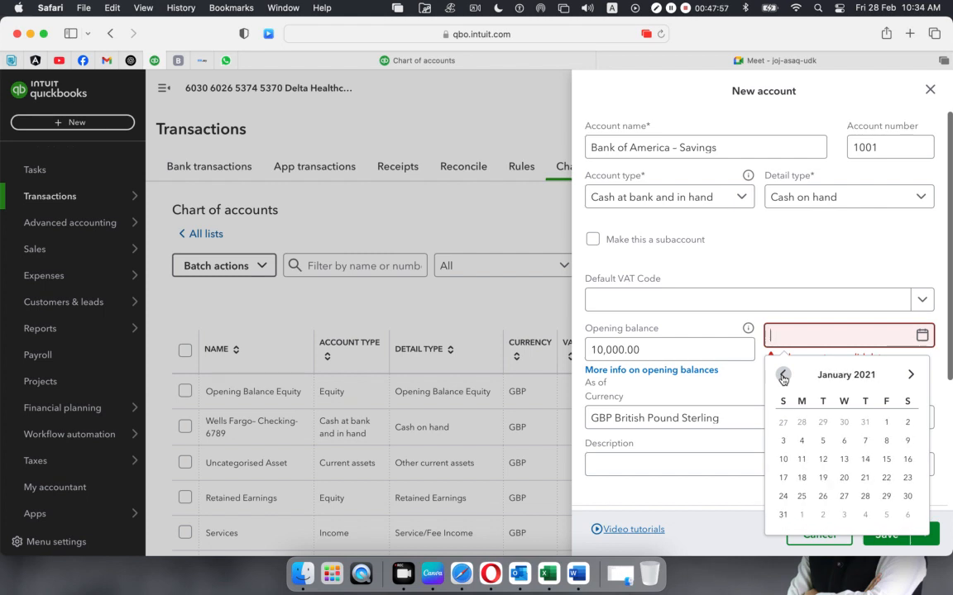
pyautogui.click(885, 422)
pyautogui.scroll(-3, 770, 414)
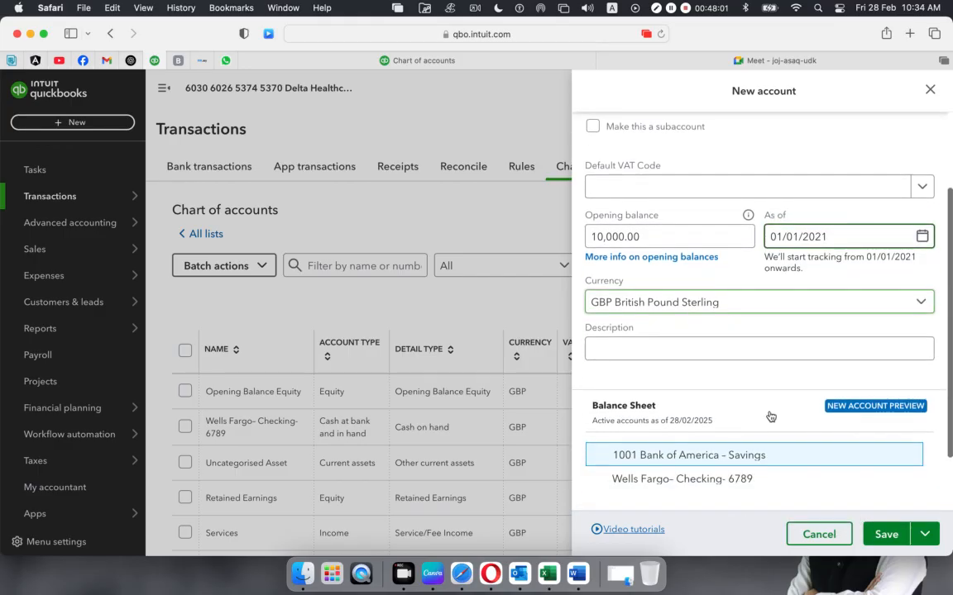
pyautogui.click(884, 534)
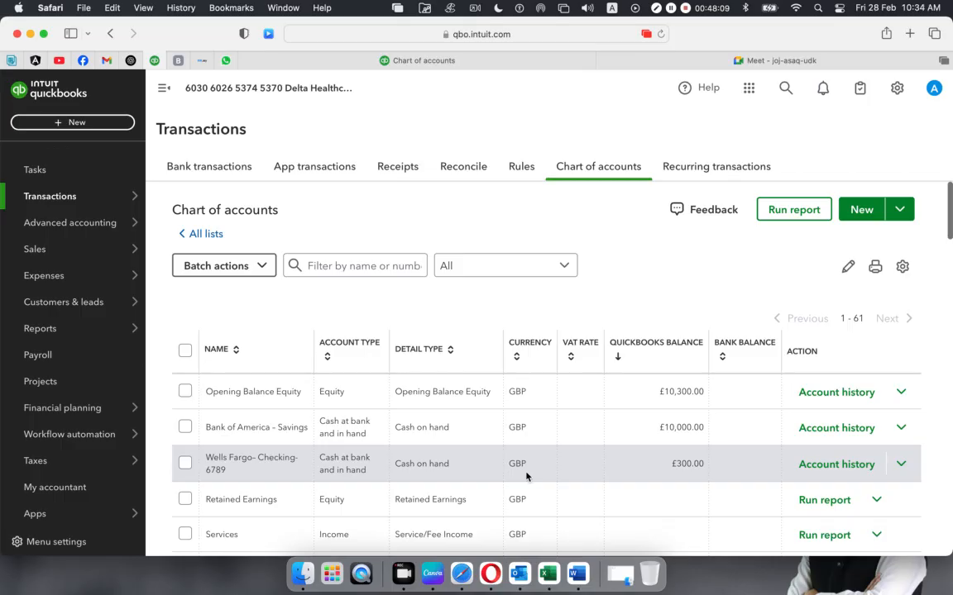
# Reload the Chart of accounts so the Number column shows 1001 Bank of America – Savings
pyautogui.scroll(-3, 526, 475)
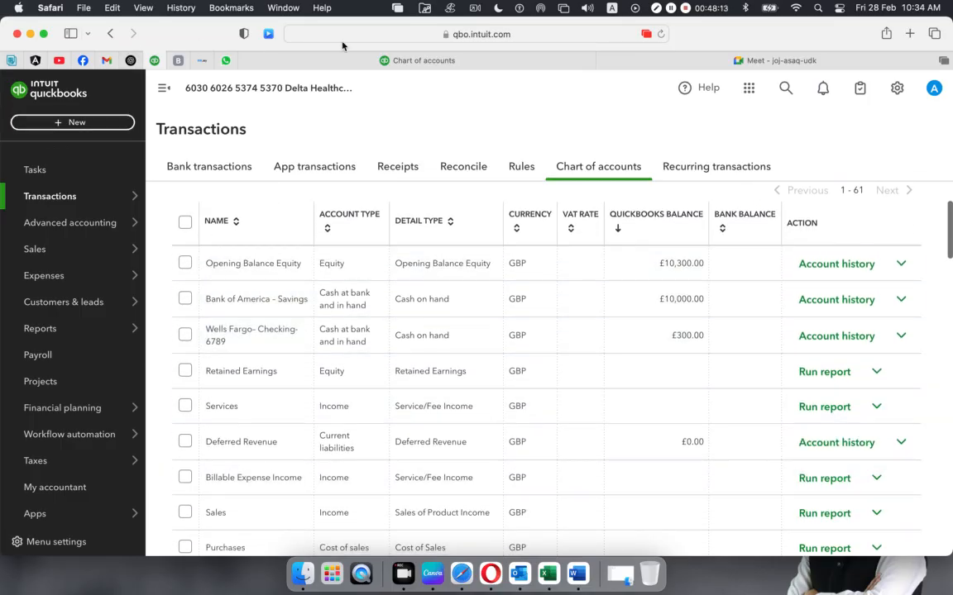
pyautogui.click(661, 33)
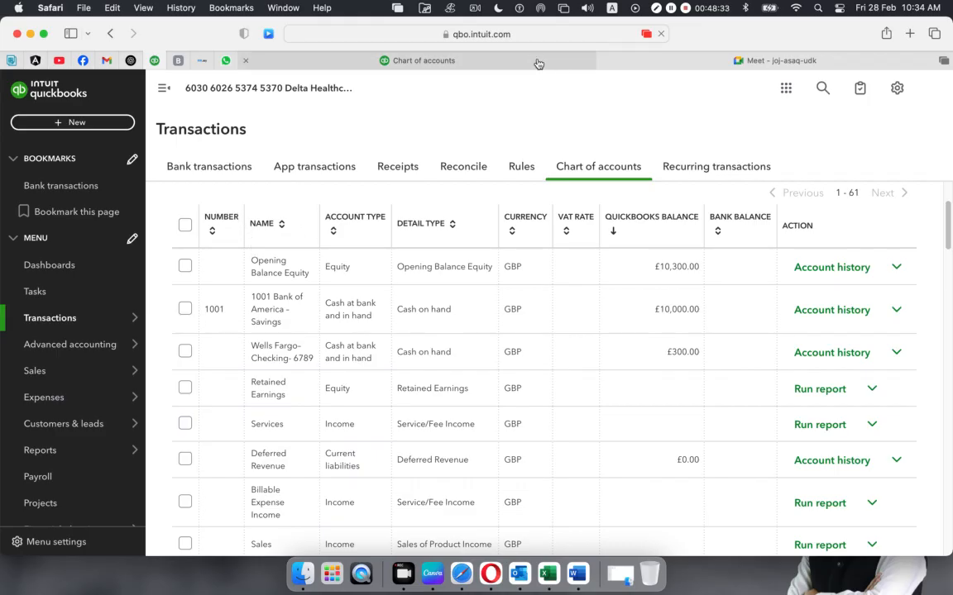
pyautogui.click(538, 64)
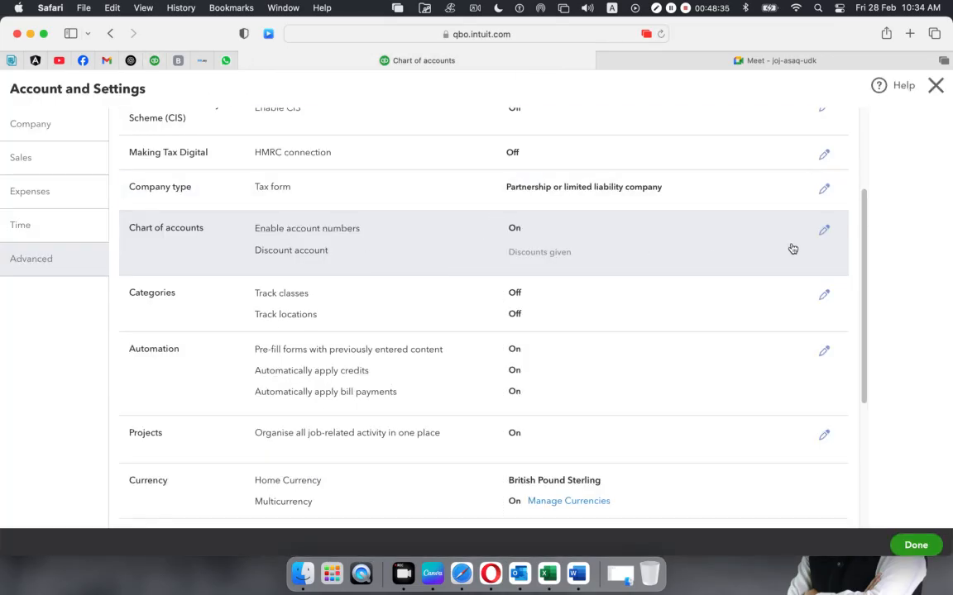
pyautogui.click(819, 236)
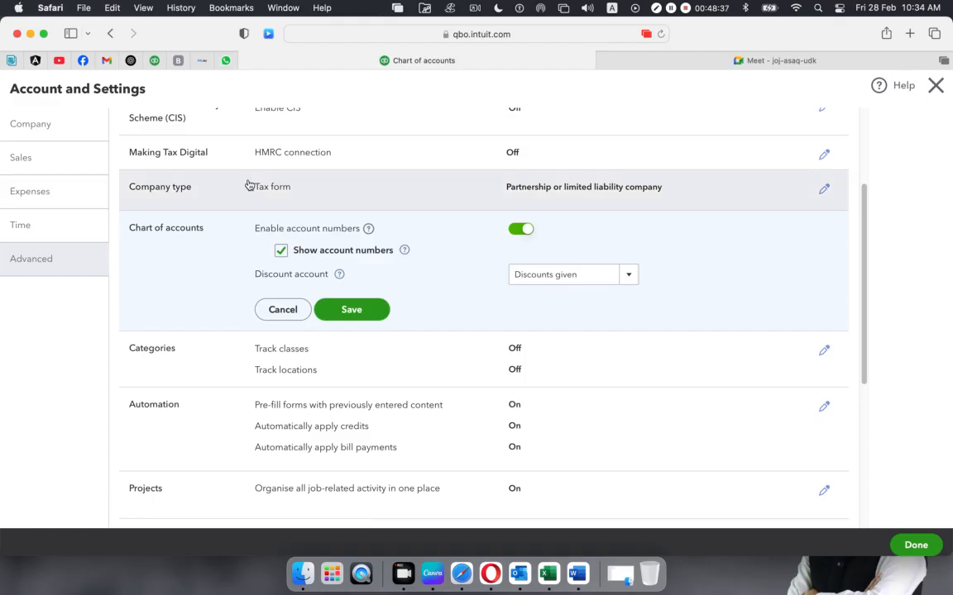
pyautogui.click(154, 60)
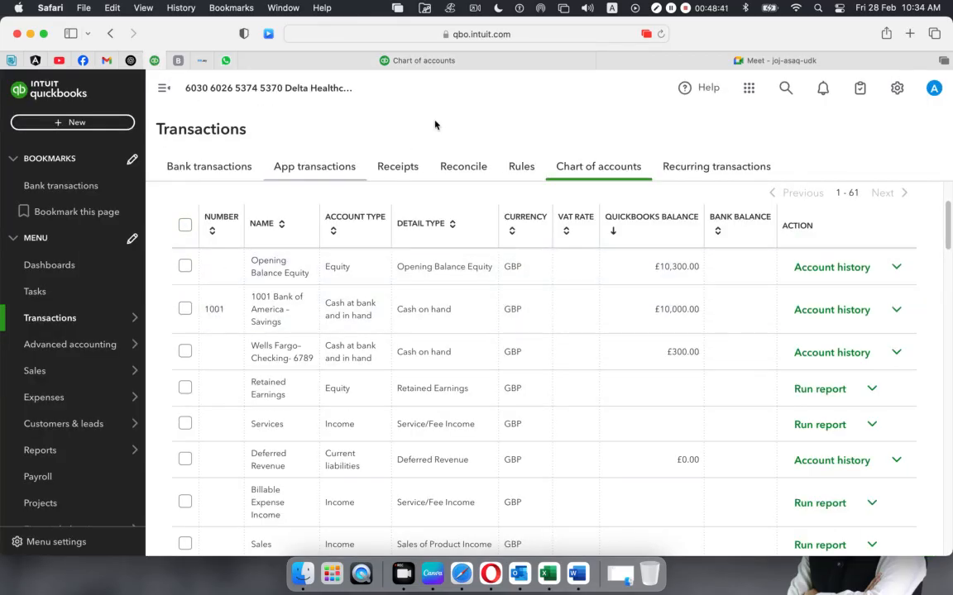
pyautogui.click(510, 69)
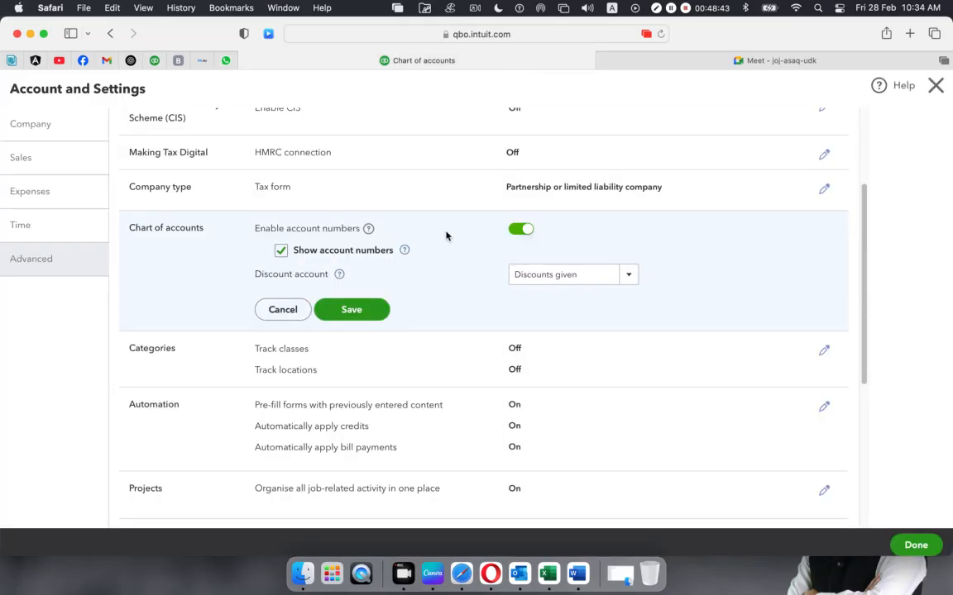
pyautogui.click(157, 64)
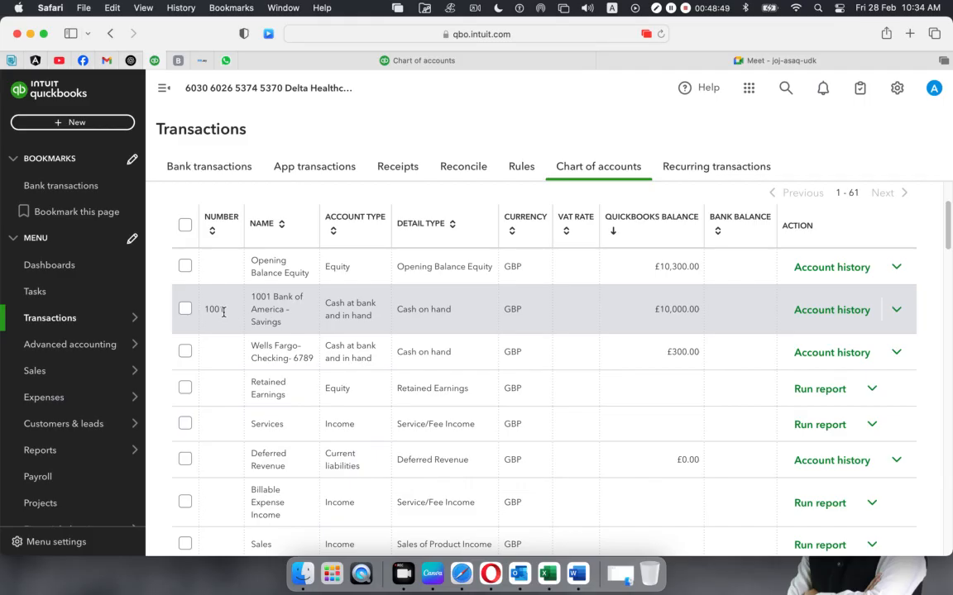
# Dismiss the time warning, leave the ongoing Meet call, and return to the Meet home screen
pyautogui.click(716, 65)
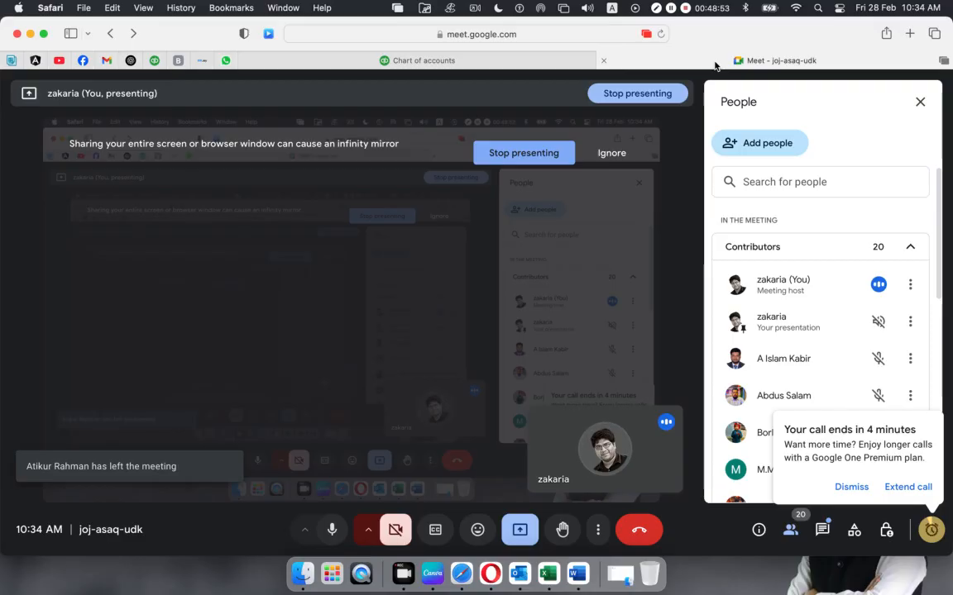
pyautogui.click(851, 487)
pyautogui.scroll(-7, 777, 446)
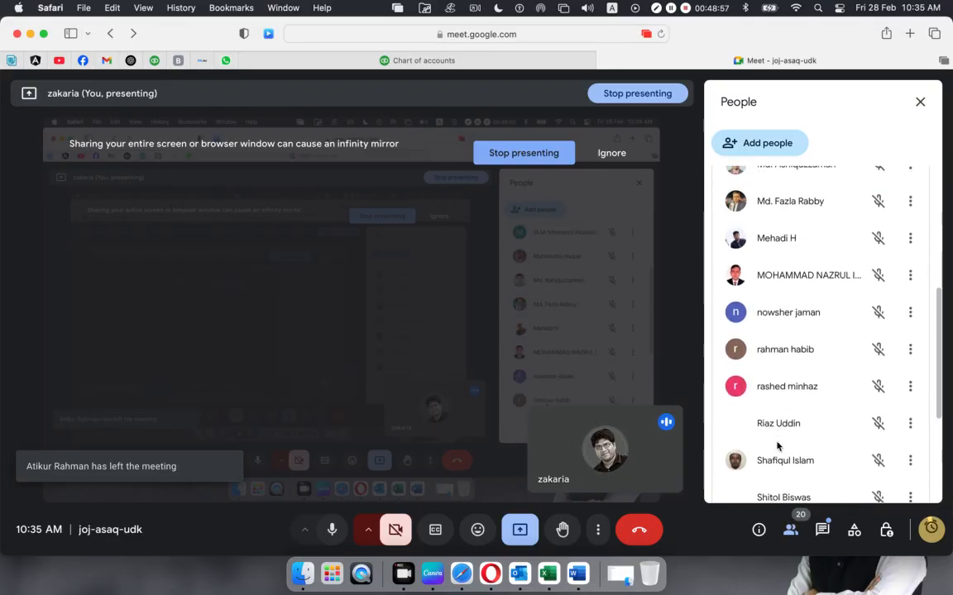
pyautogui.scroll(-3, 777, 446)
pyautogui.scroll(10, 778, 446)
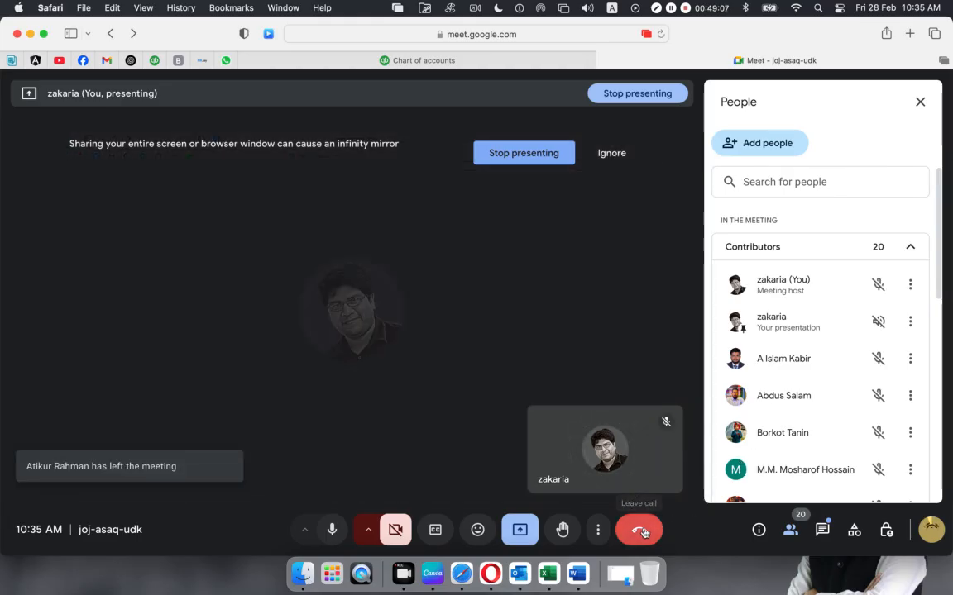
pyautogui.click(643, 531)
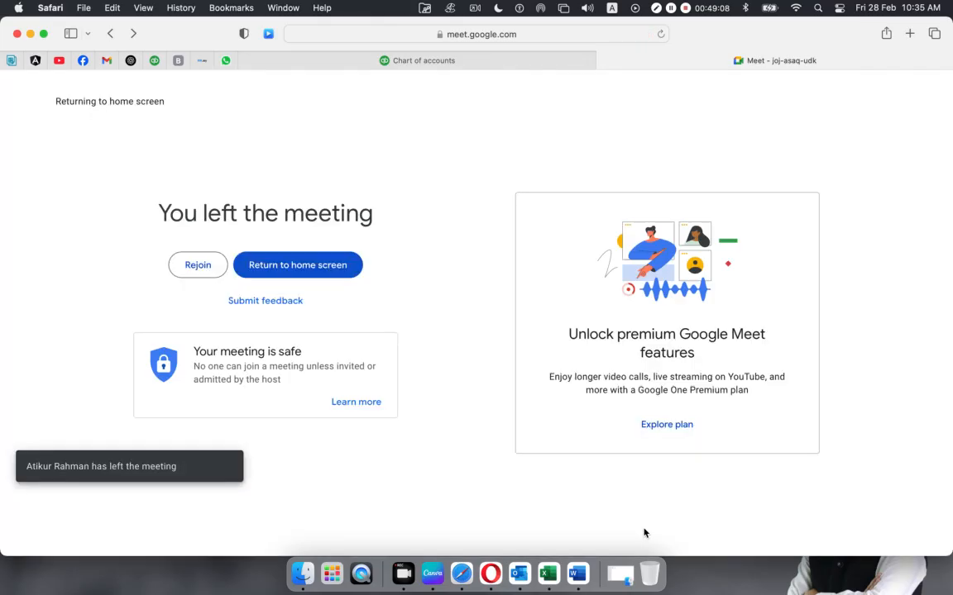
pyautogui.click(300, 265)
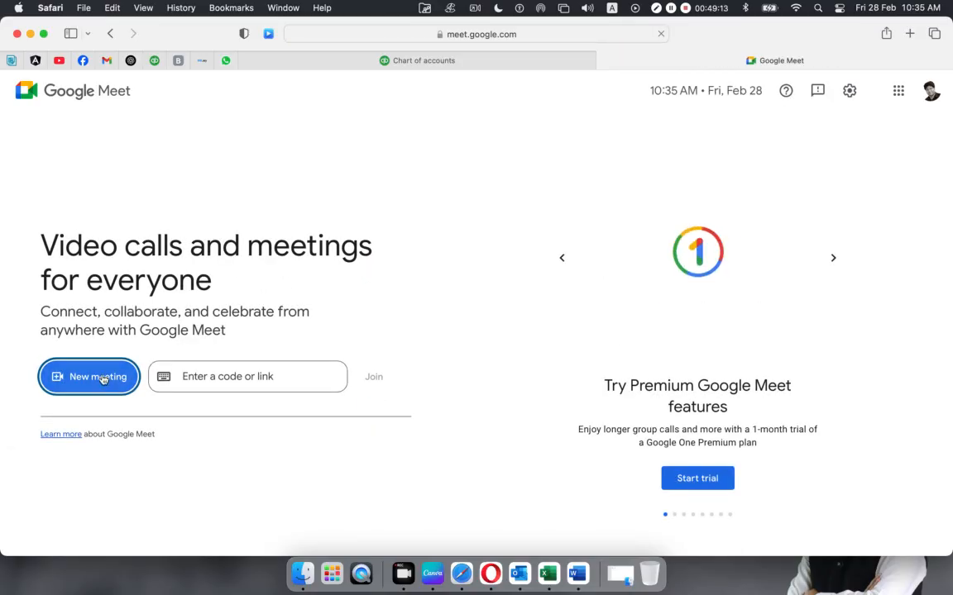
# Start an instant meeting with camera and microphone allowed, camera off, and copy its link
pyautogui.click(102, 378)
pyautogui.click(124, 414)
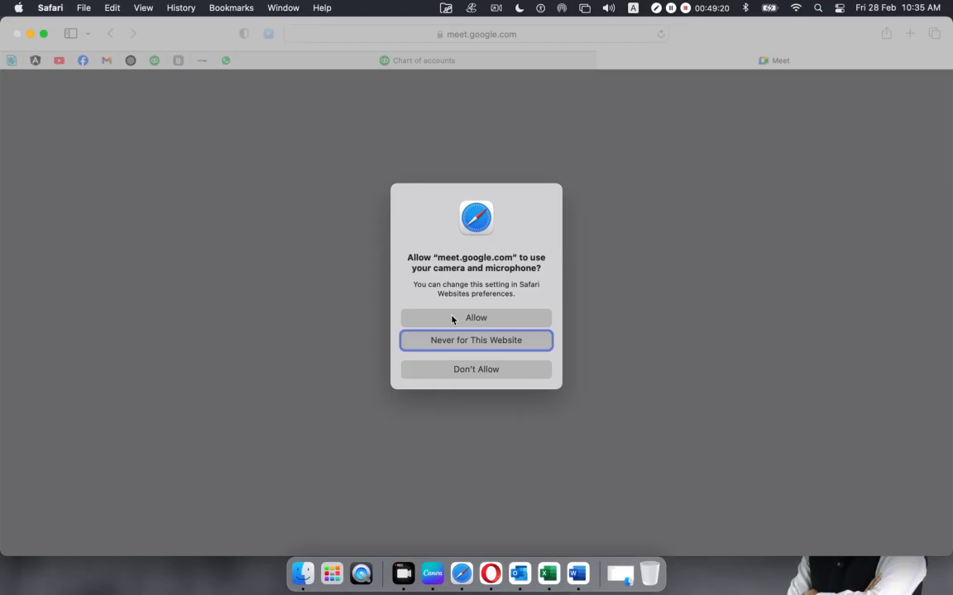
pyautogui.click(452, 318)
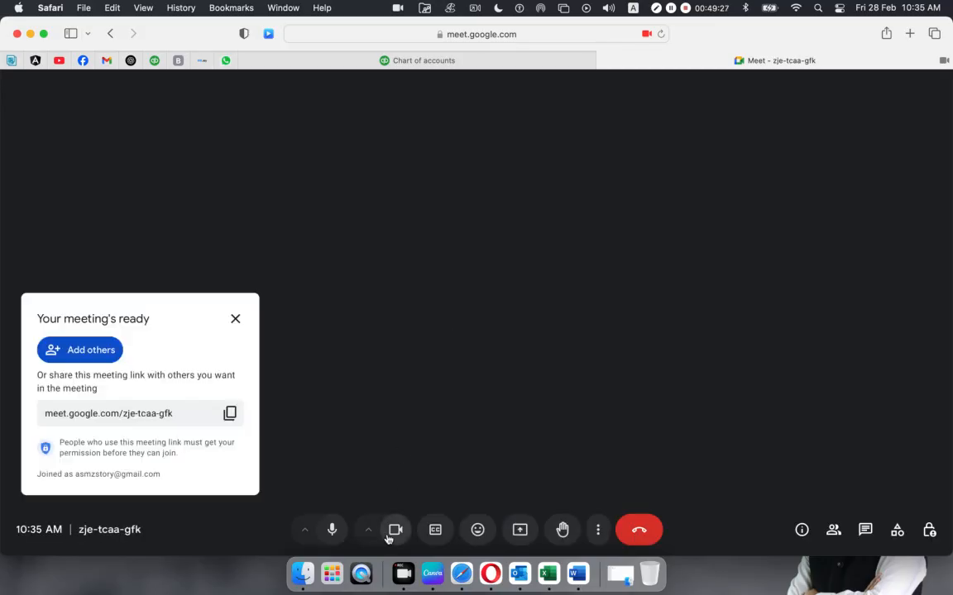
pyautogui.click(395, 531)
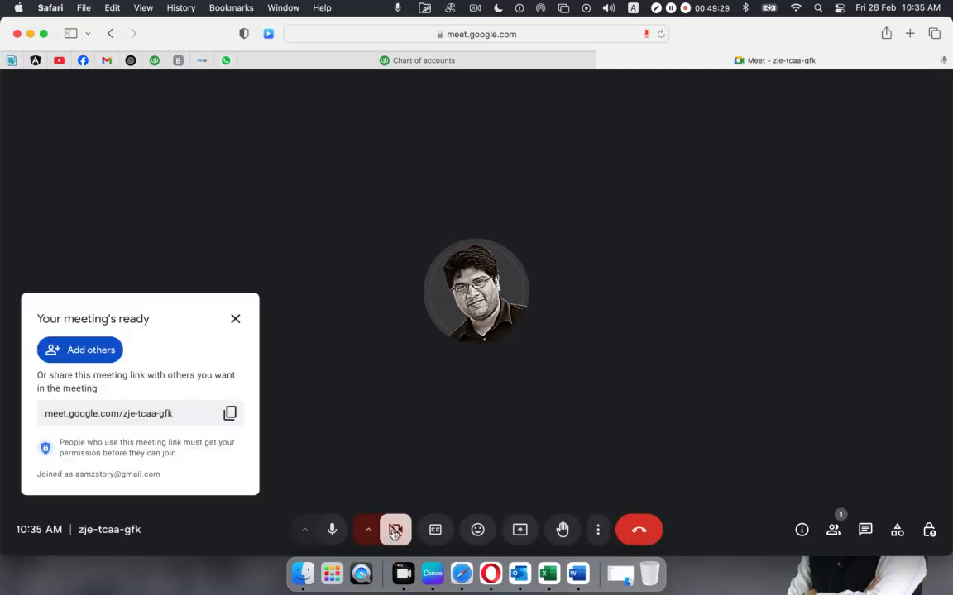
pyautogui.click(231, 413)
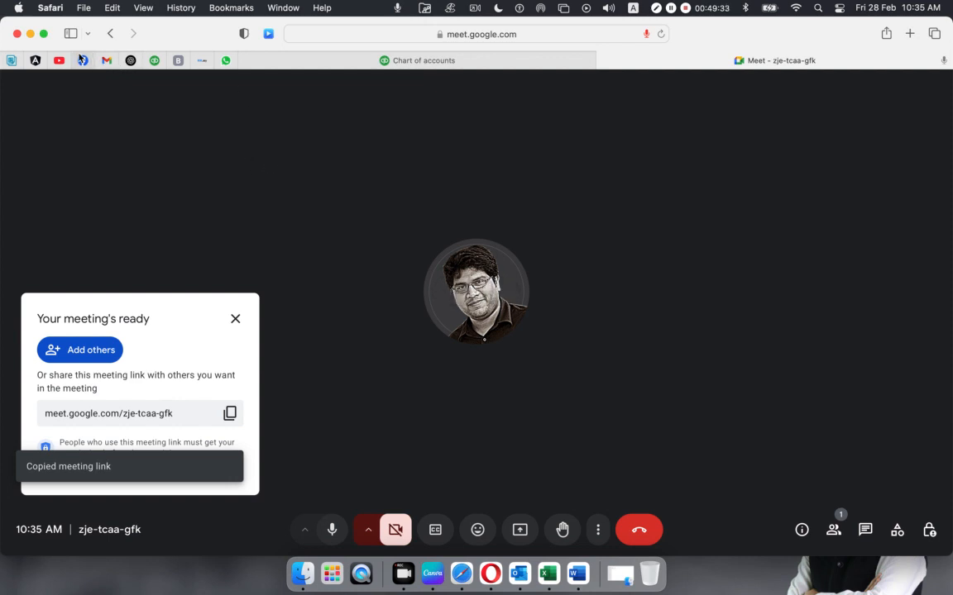
pyautogui.click(83, 60)
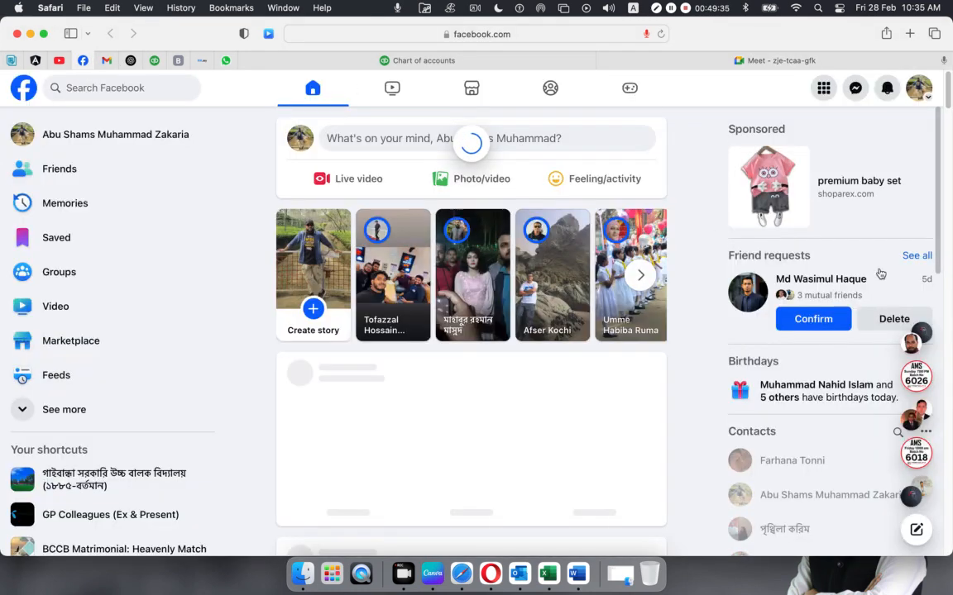
# Send the new meeting link in the class group chat, replacing the old link, and in AMS 6026
pyautogui.click(915, 339)
pyautogui.press('super+v')
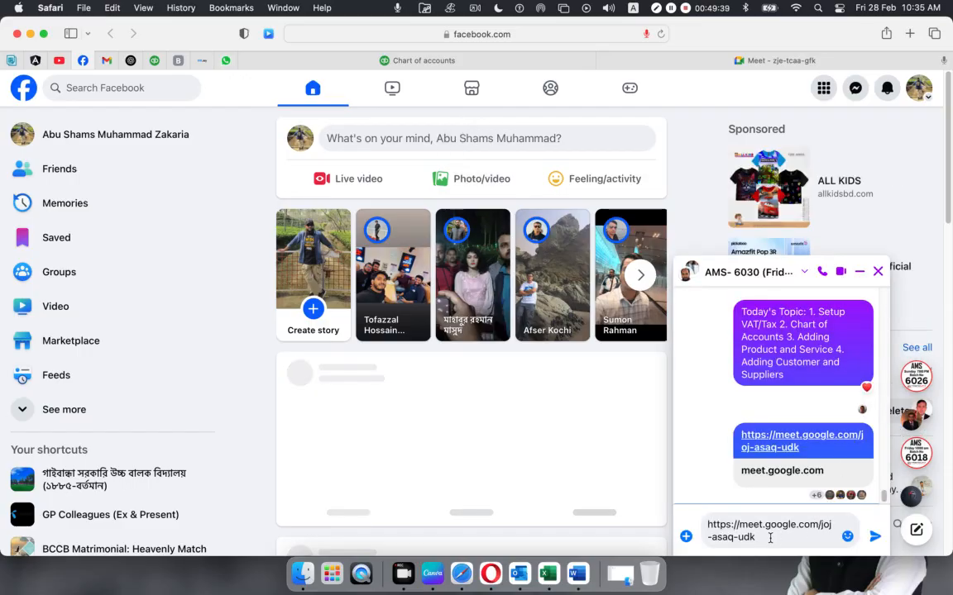
pyautogui.moveTo(763, 537); pyautogui.dragTo(697, 518)
pyautogui.press('super+v')
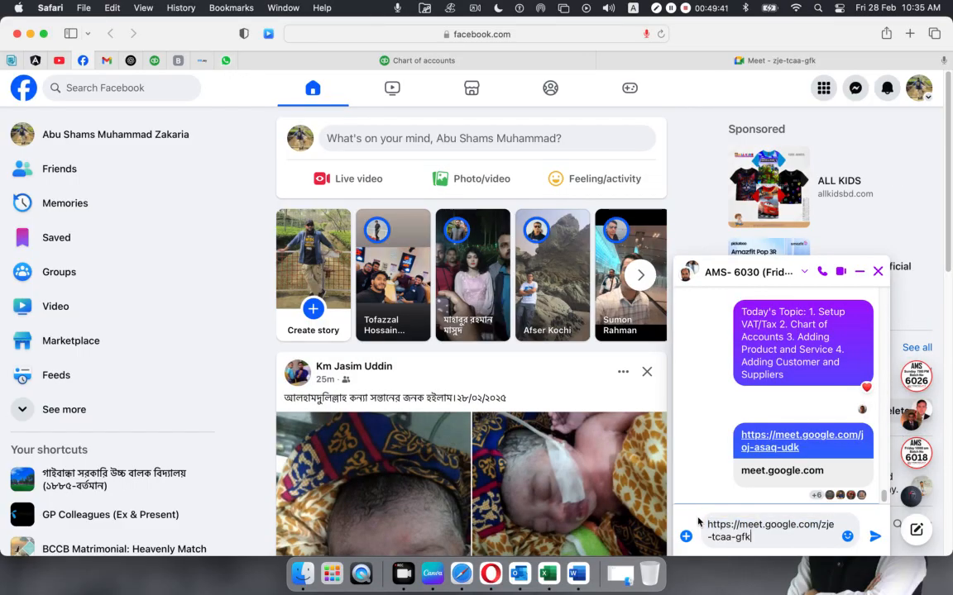
pyautogui.click(874, 539)
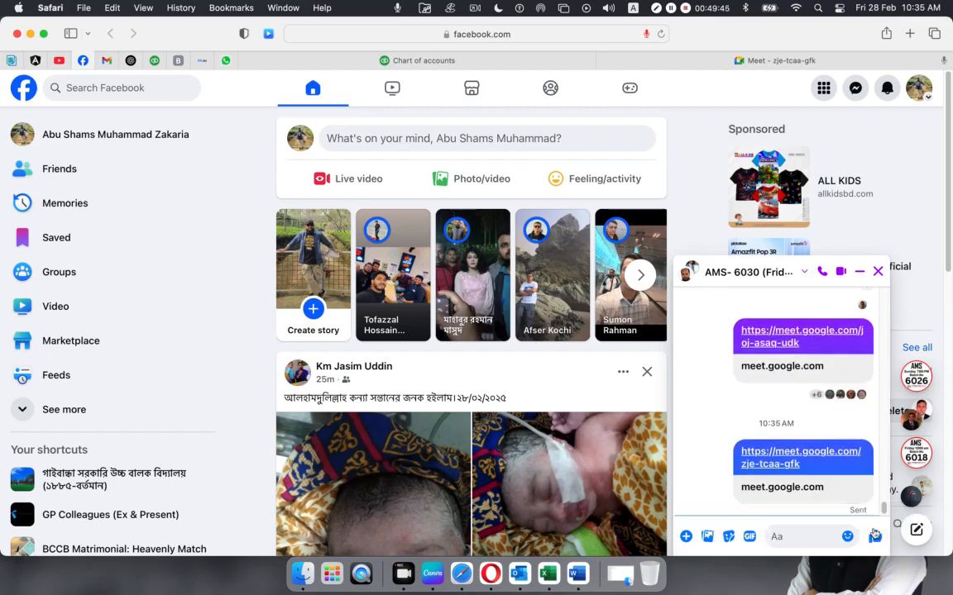
pyautogui.click(917, 384)
pyautogui.click(570, 539)
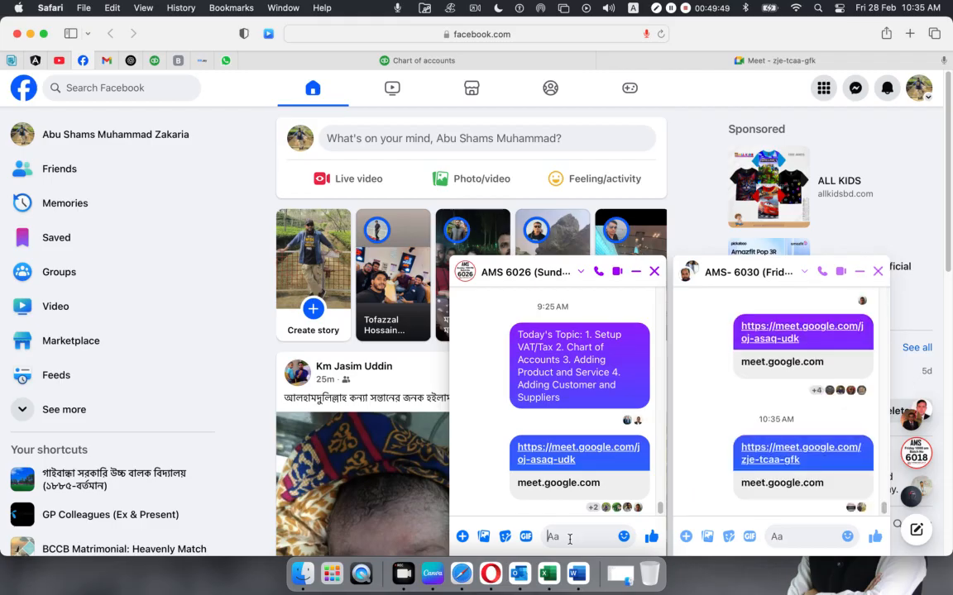
pyautogui.press('super+v')
pyautogui.click(651, 536)
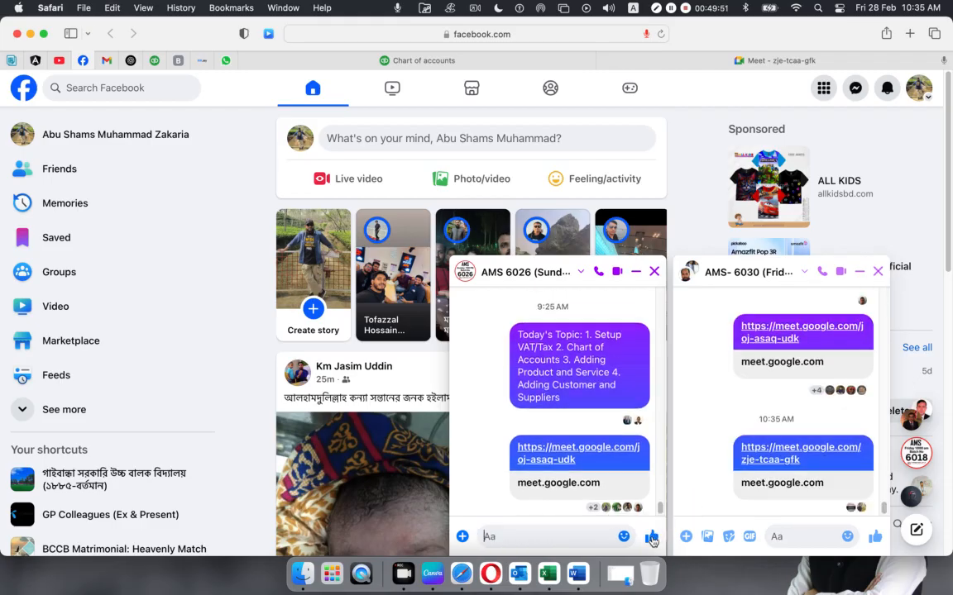
# Paste and send the meeting link in the Ams 5370, AMS-6018 and one more class chat
pyautogui.moveTo(917, 422)
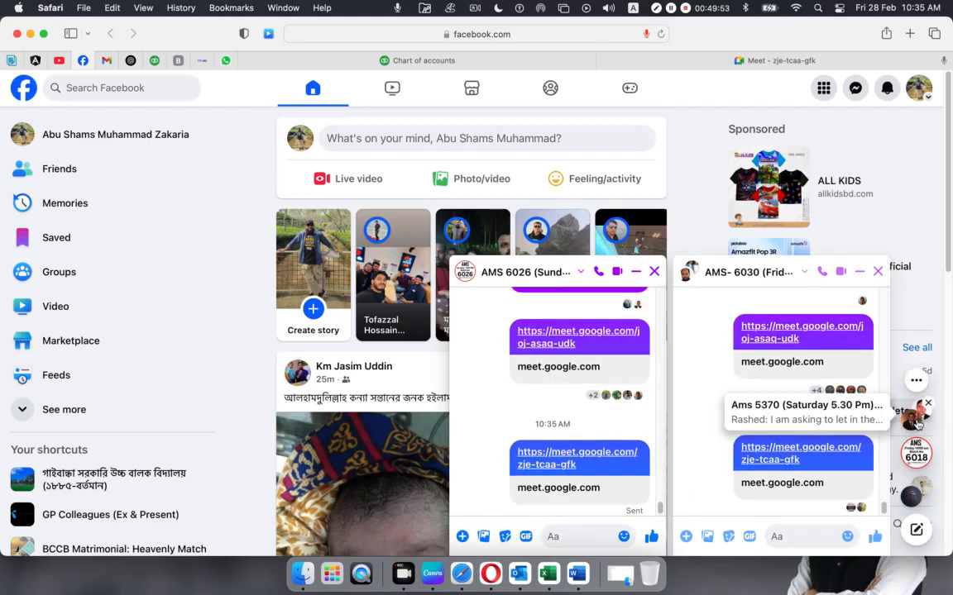
pyautogui.click(915, 420)
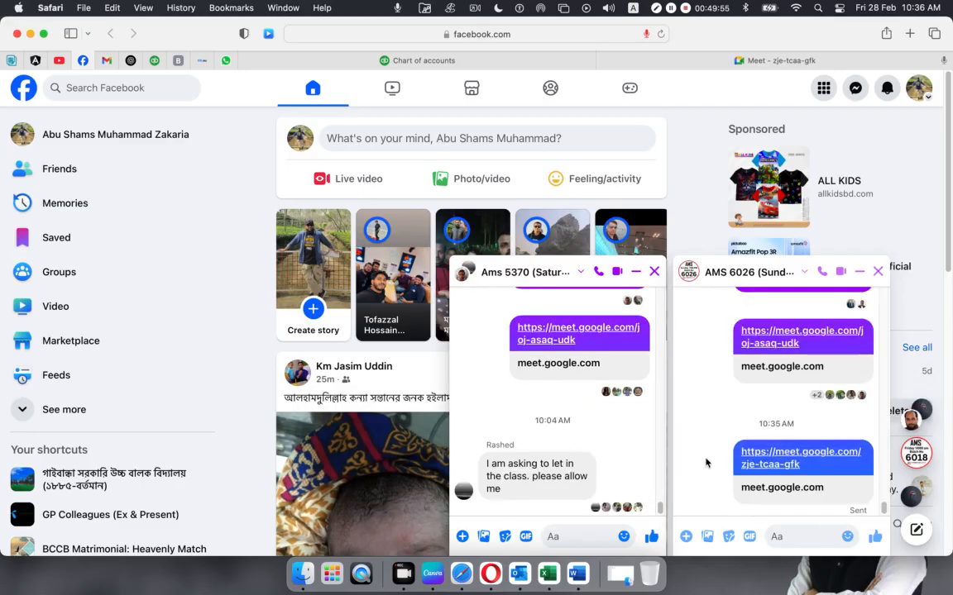
pyautogui.press('super+v')
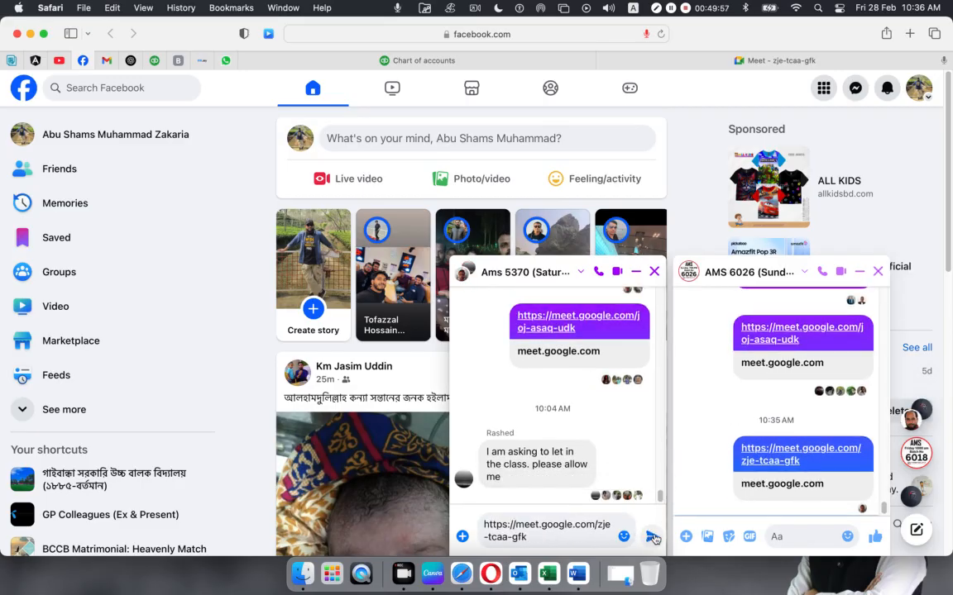
pyautogui.click(650, 536)
pyautogui.moveTo(916, 456)
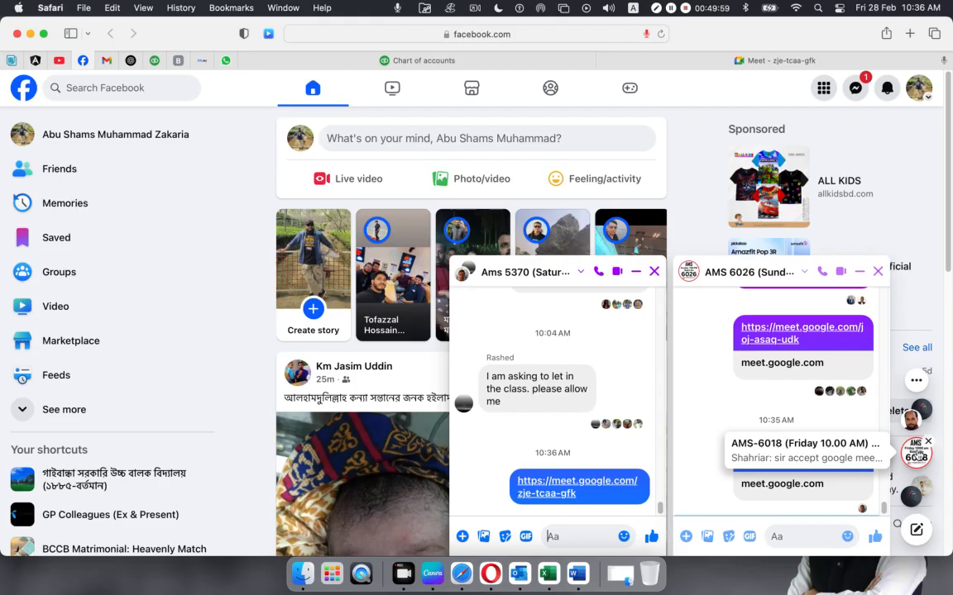
pyautogui.click(916, 453)
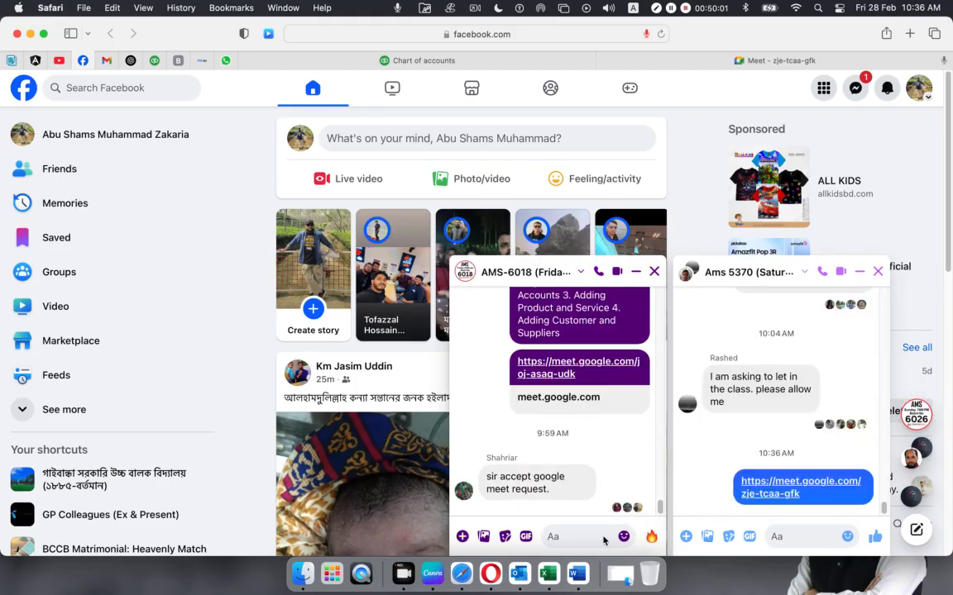
pyautogui.press('super+v')
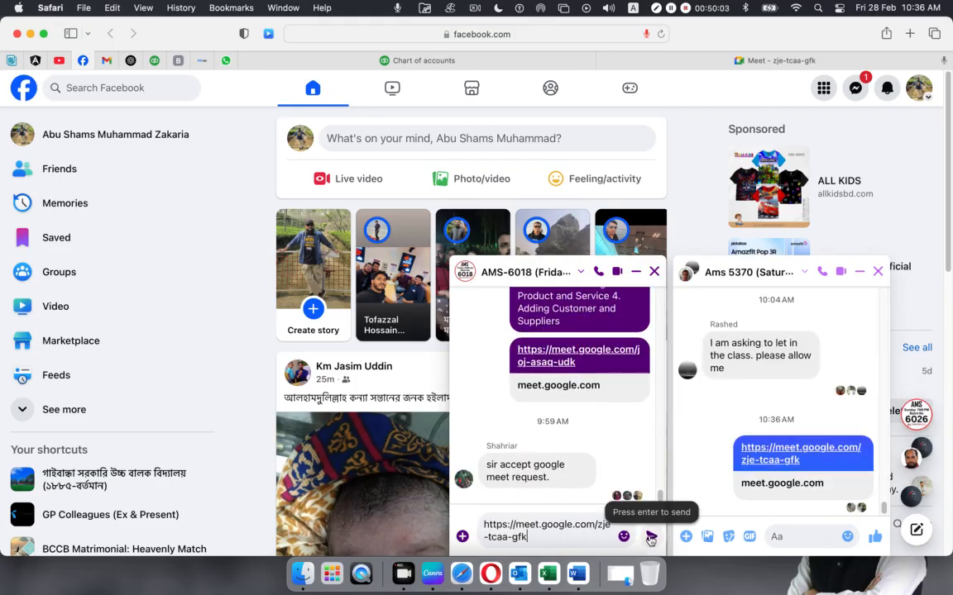
pyautogui.click(651, 539)
pyautogui.moveTo(916, 493)
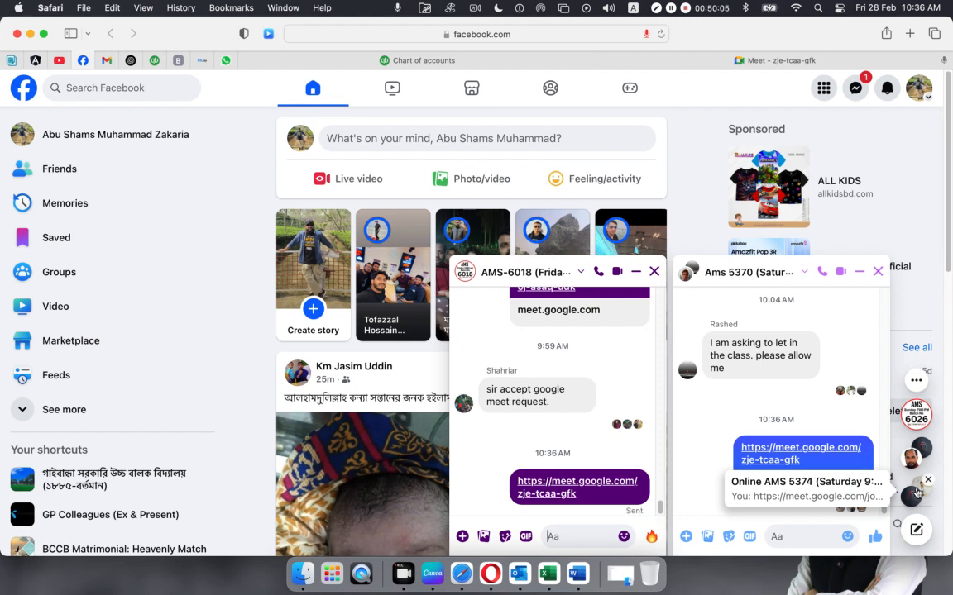
pyautogui.click(807, 488)
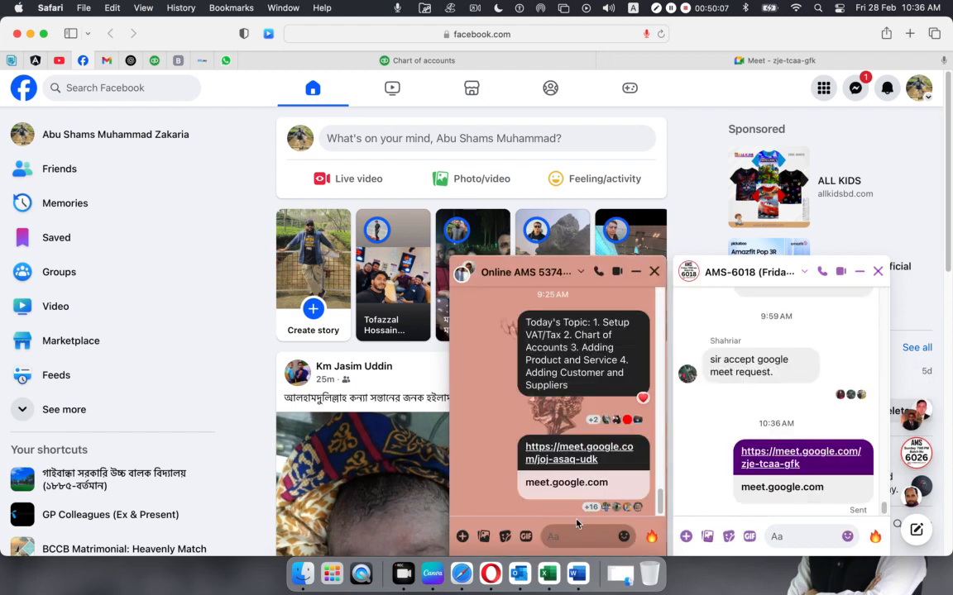
pyautogui.click(650, 537)
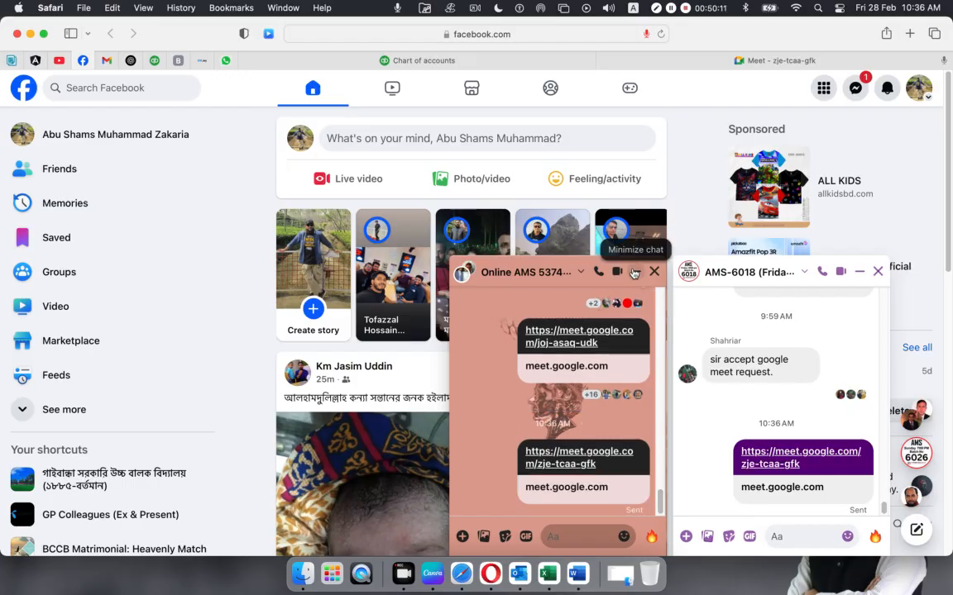
# Minimize all five Messenger chat windows back to the feed
pyautogui.click(634, 273)
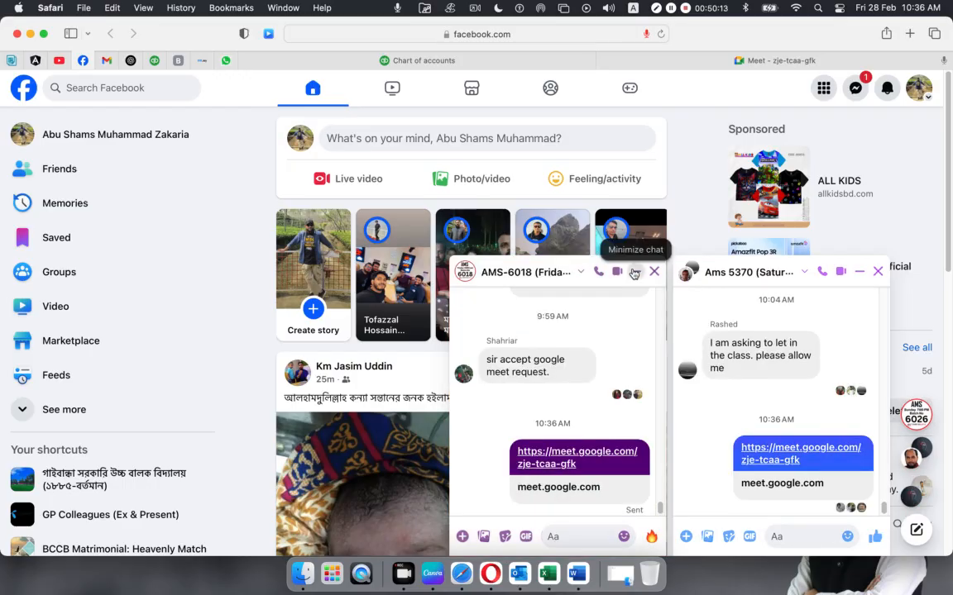
pyautogui.click(634, 273)
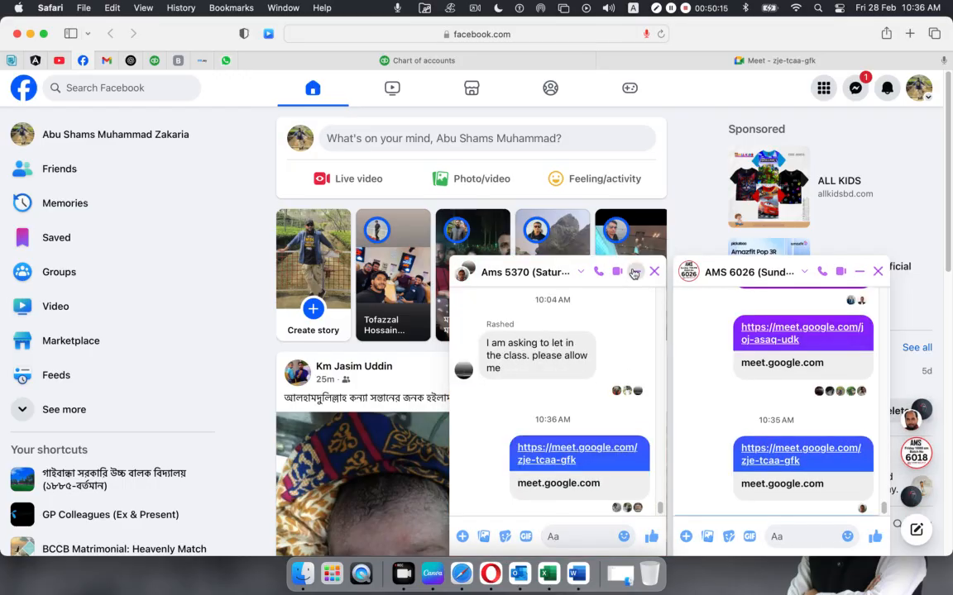
pyautogui.click(634, 273)
pyautogui.click(634, 273)
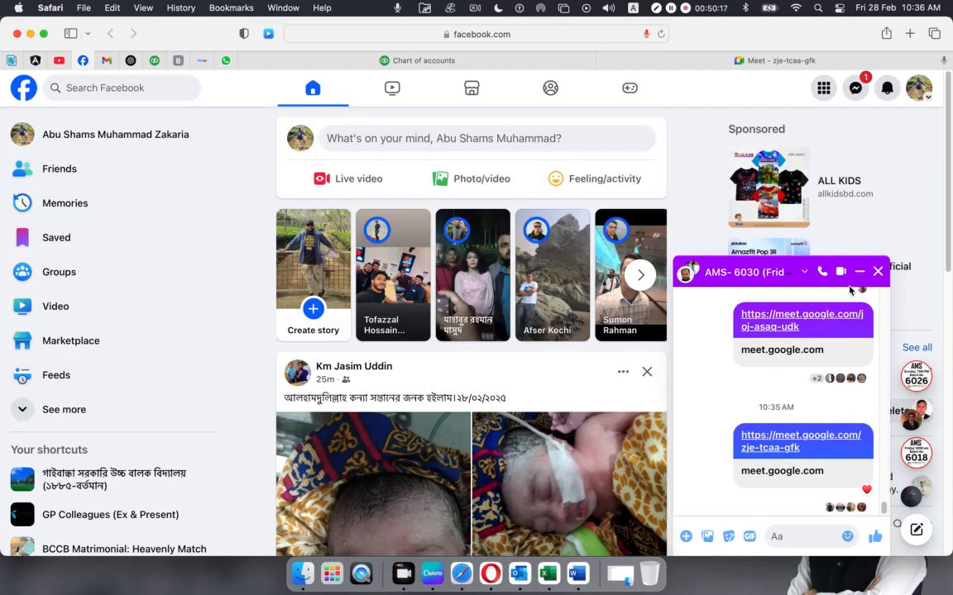
pyautogui.click(856, 274)
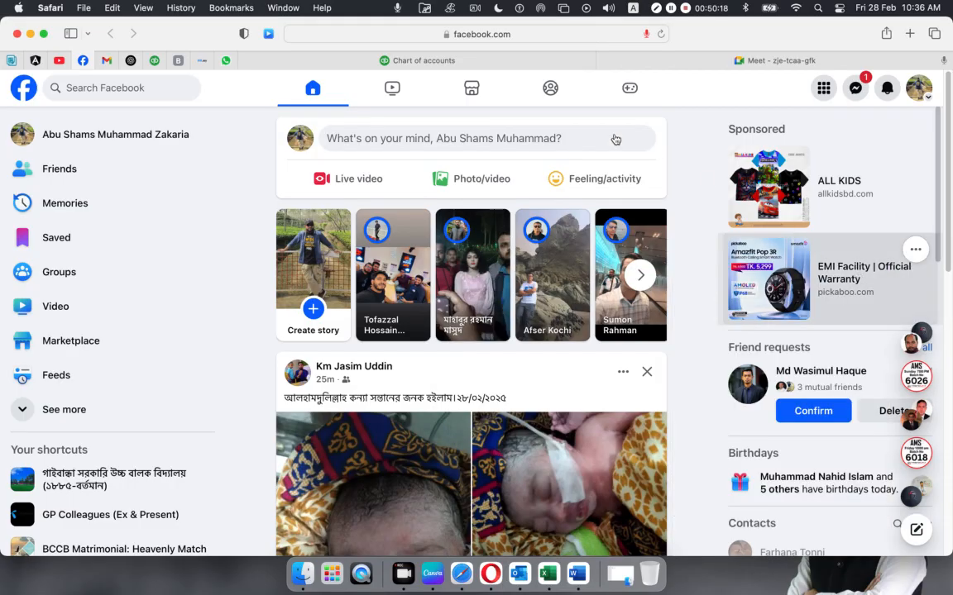
pyautogui.click(720, 67)
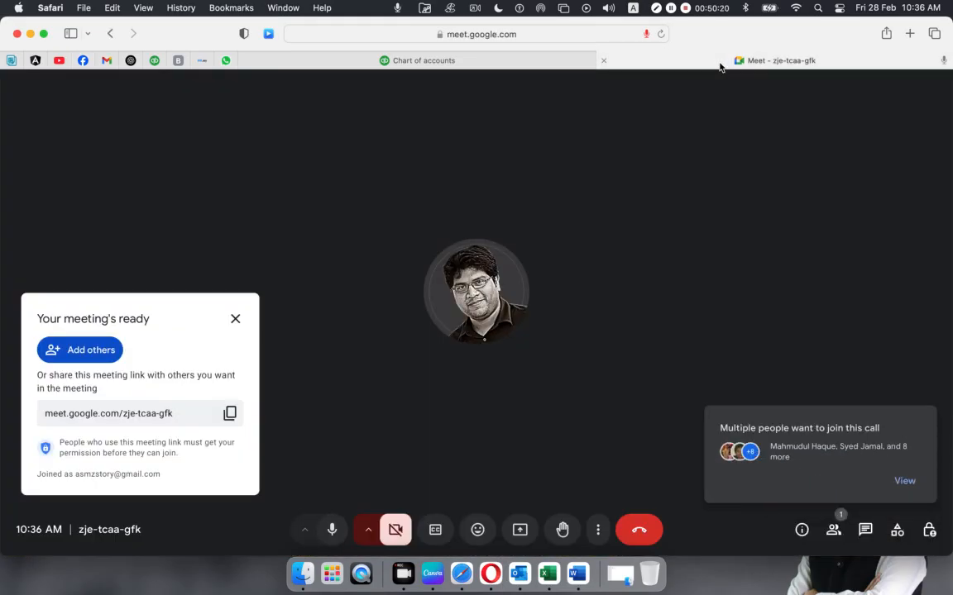
# Admit everyone waiting to join the call
pyautogui.click(905, 481)
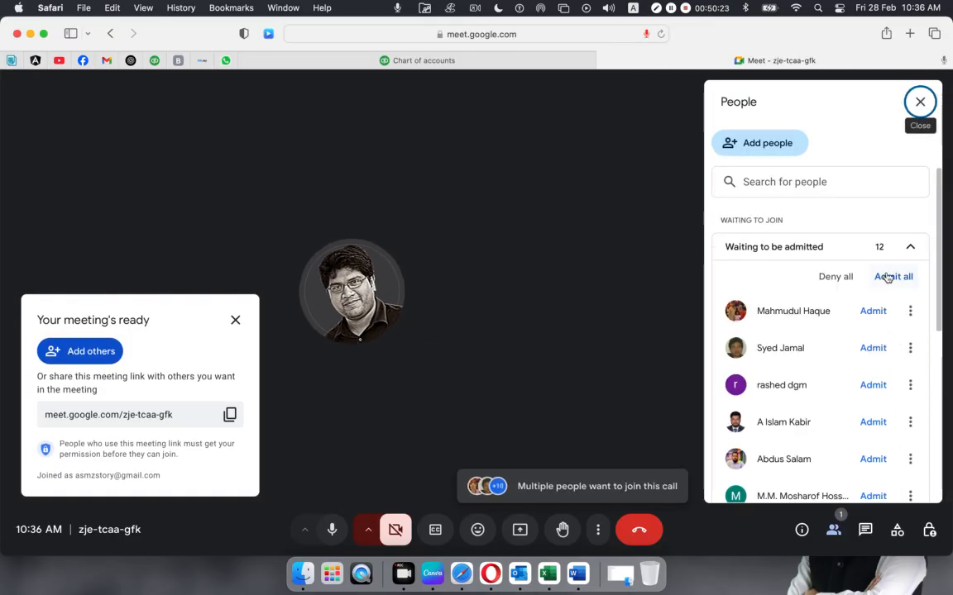
pyautogui.click(887, 278)
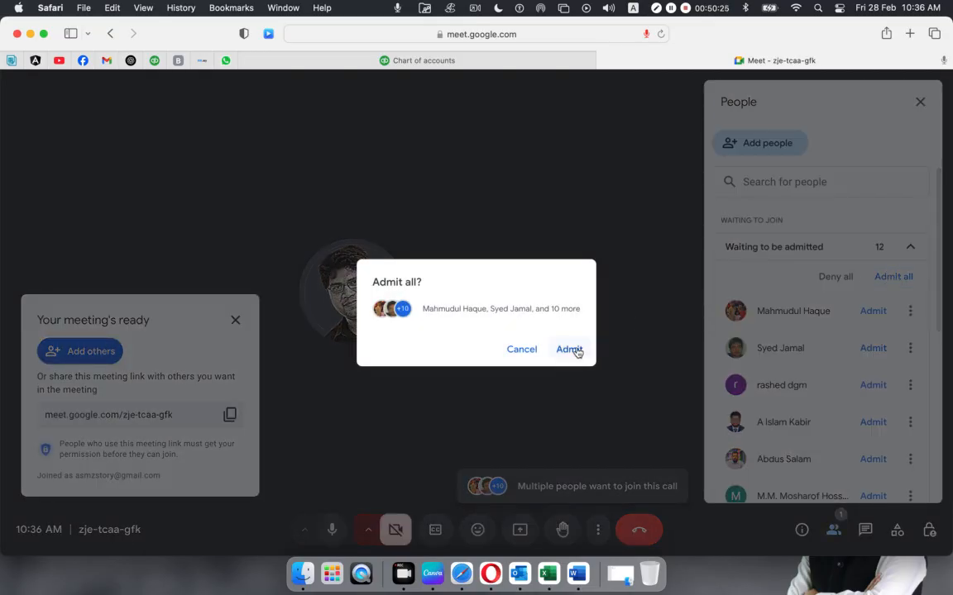
pyautogui.click(569, 349)
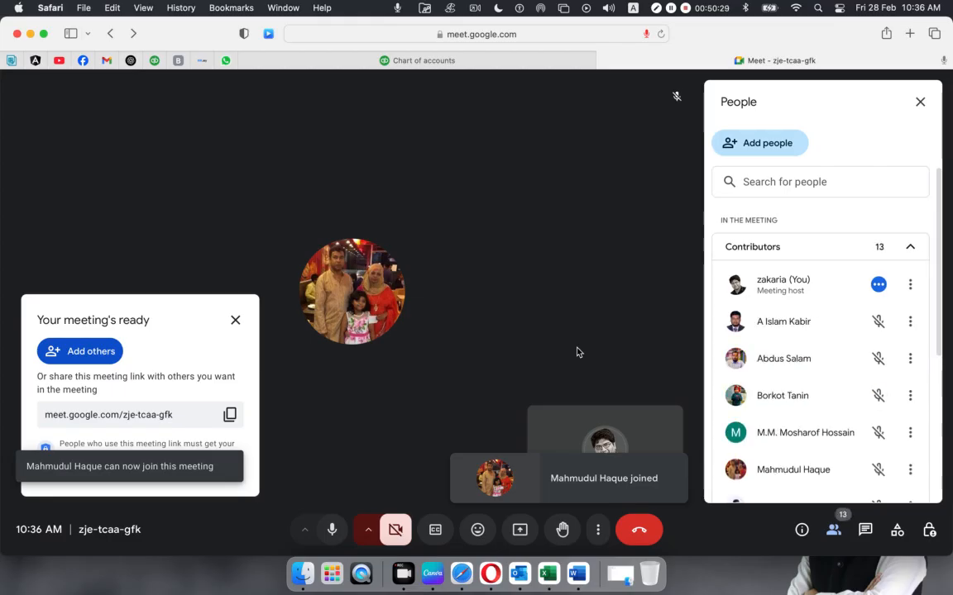
pyautogui.scroll(-5, 805, 315)
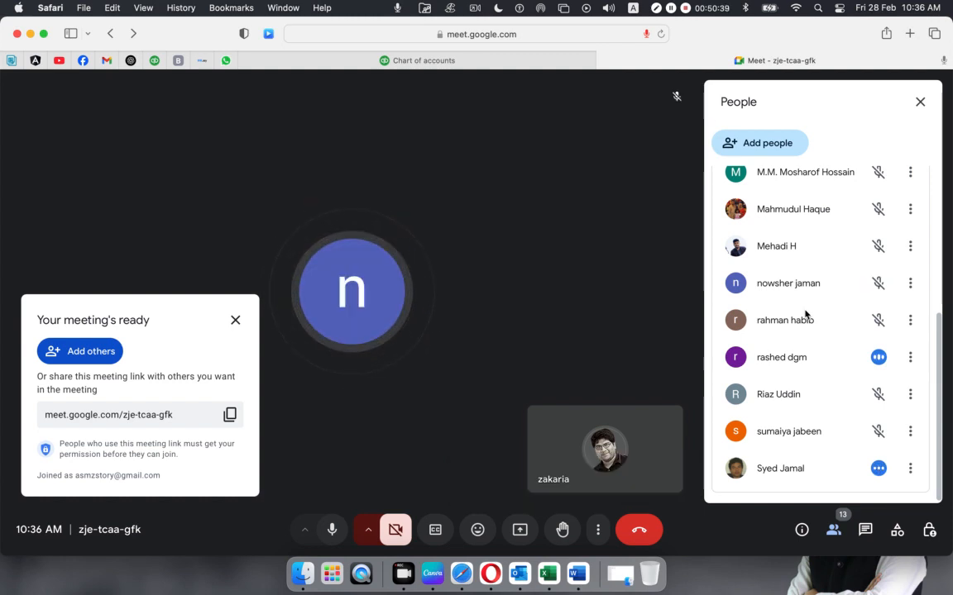
# Mute the talking participant for everyone
pyautogui.click(878, 357)
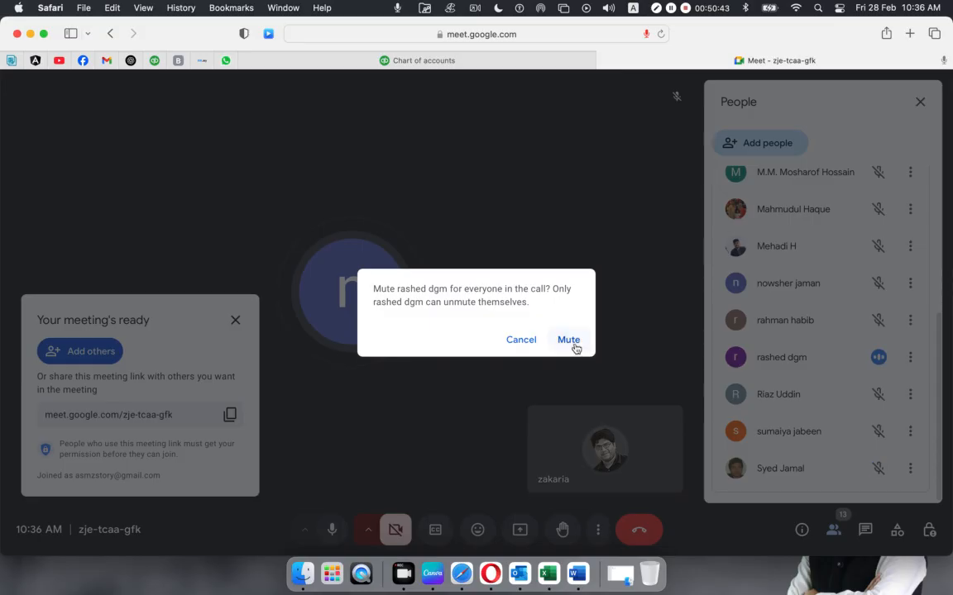
pyautogui.click(571, 342)
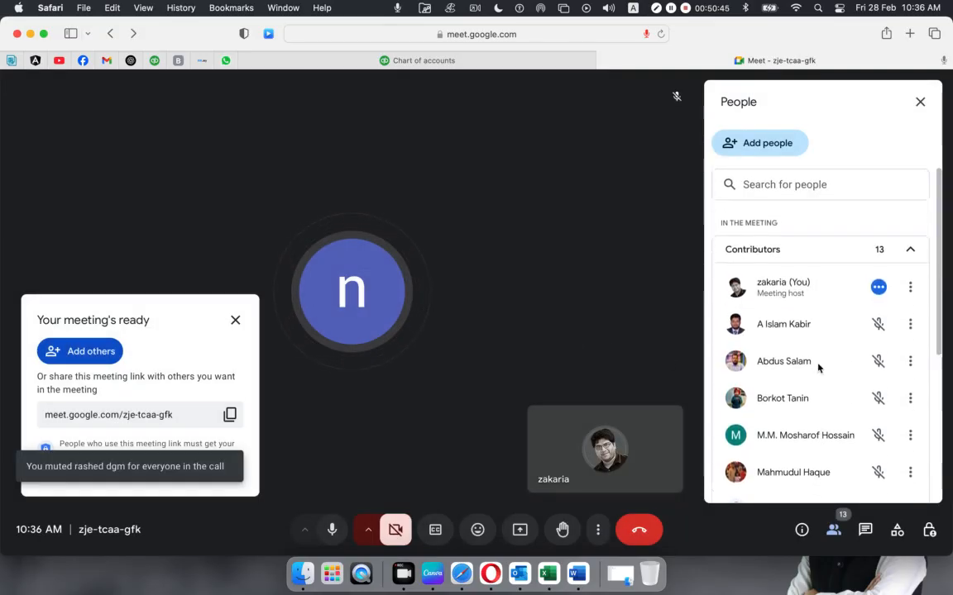
pyautogui.scroll(-5, 818, 367)
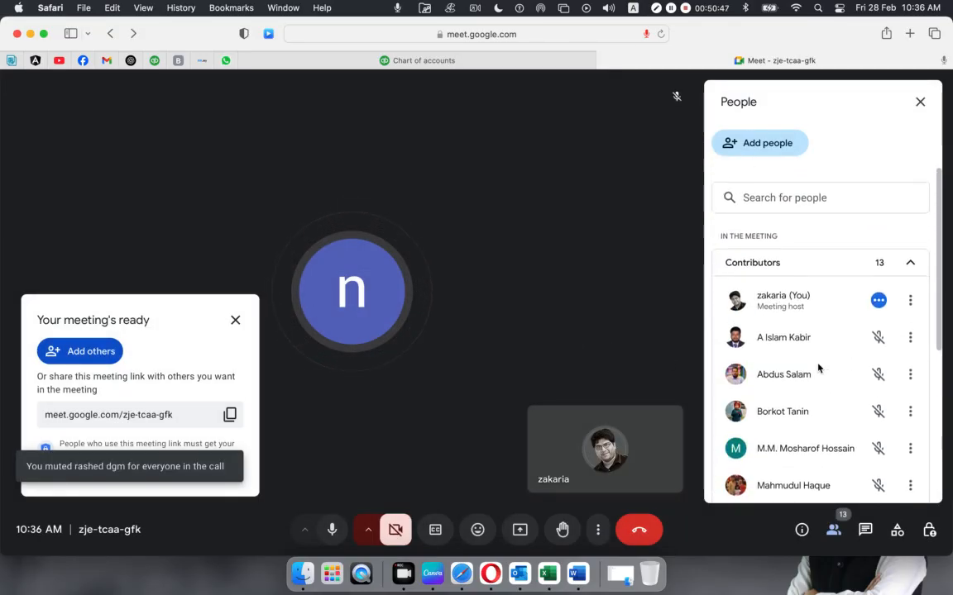
pyautogui.scroll(-5, 818, 368)
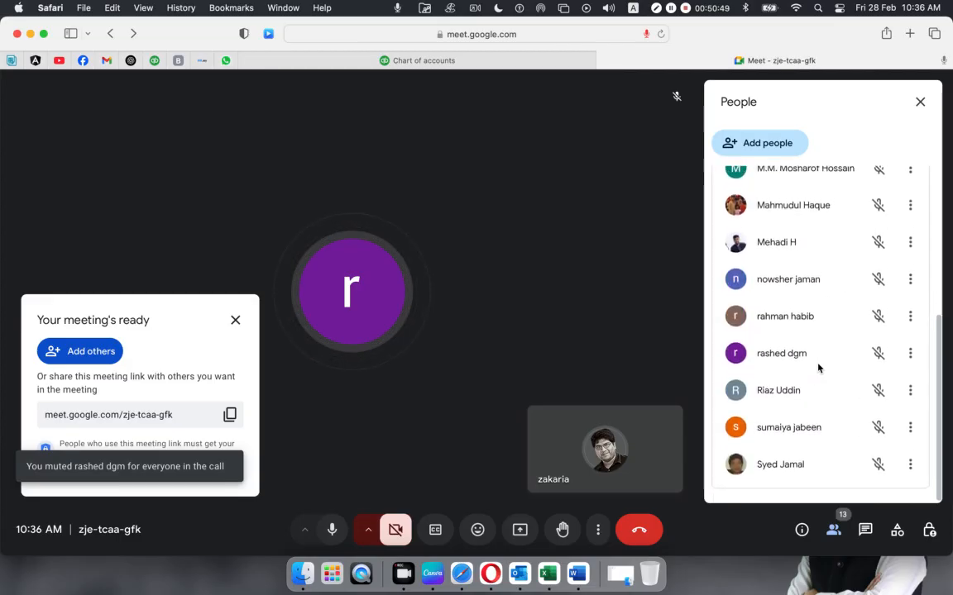
pyautogui.scroll(5, 818, 368)
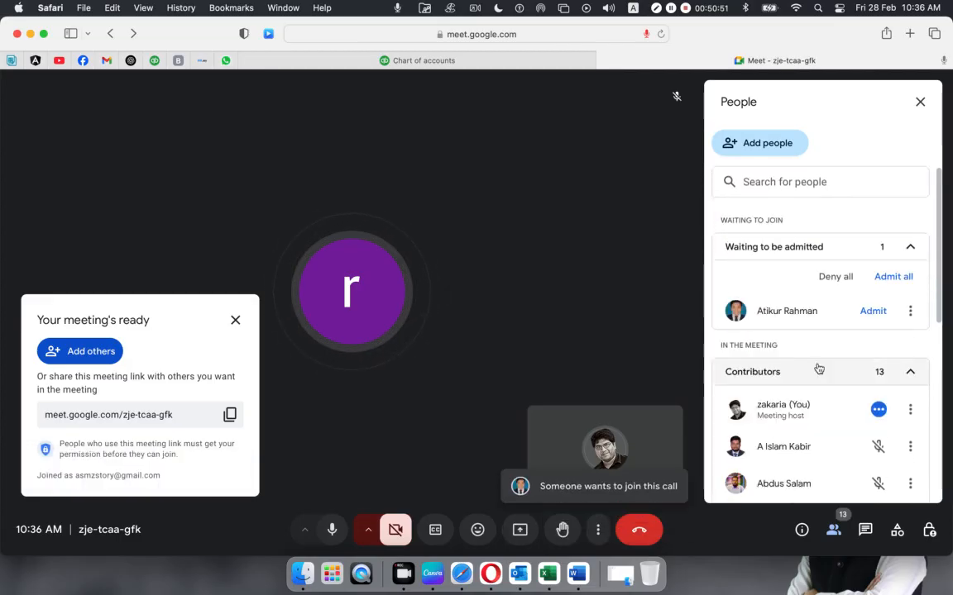
# Admit the newly waiting participant and close the meeting-ready info card
pyautogui.click(871, 312)
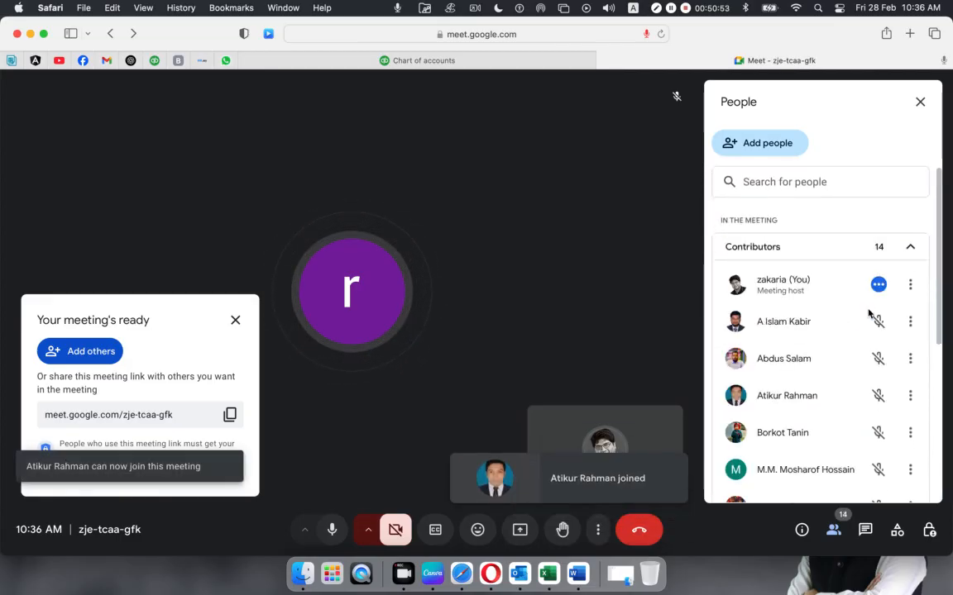
pyautogui.scroll(-5, 813, 371)
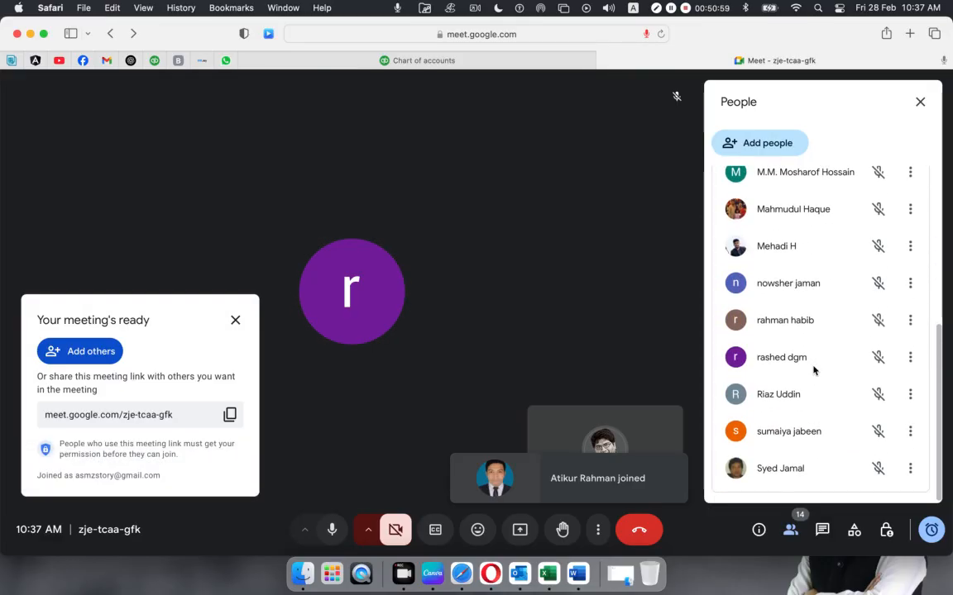
pyautogui.click(236, 320)
pyautogui.scroll(5, 824, 338)
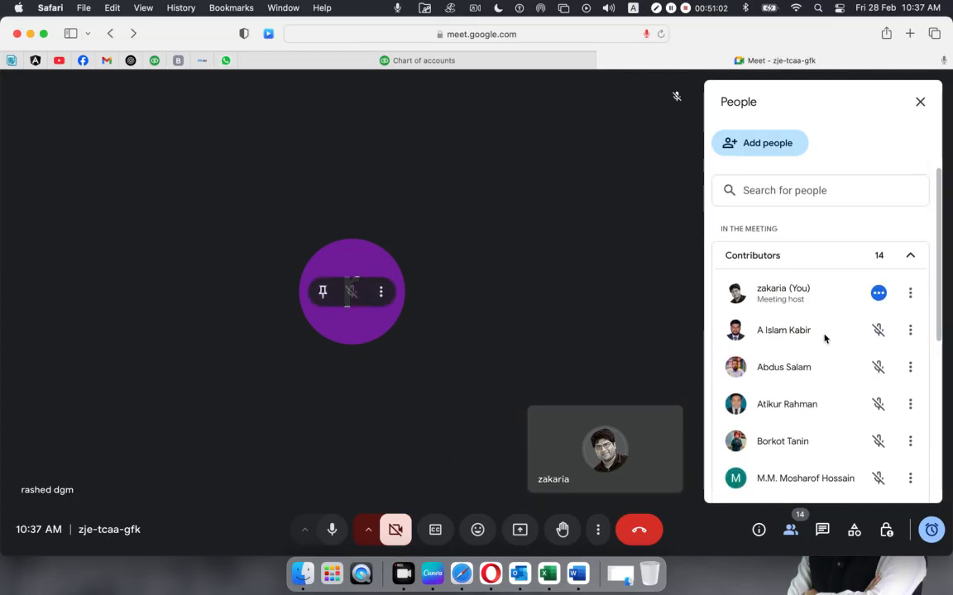
pyautogui.click(526, 534)
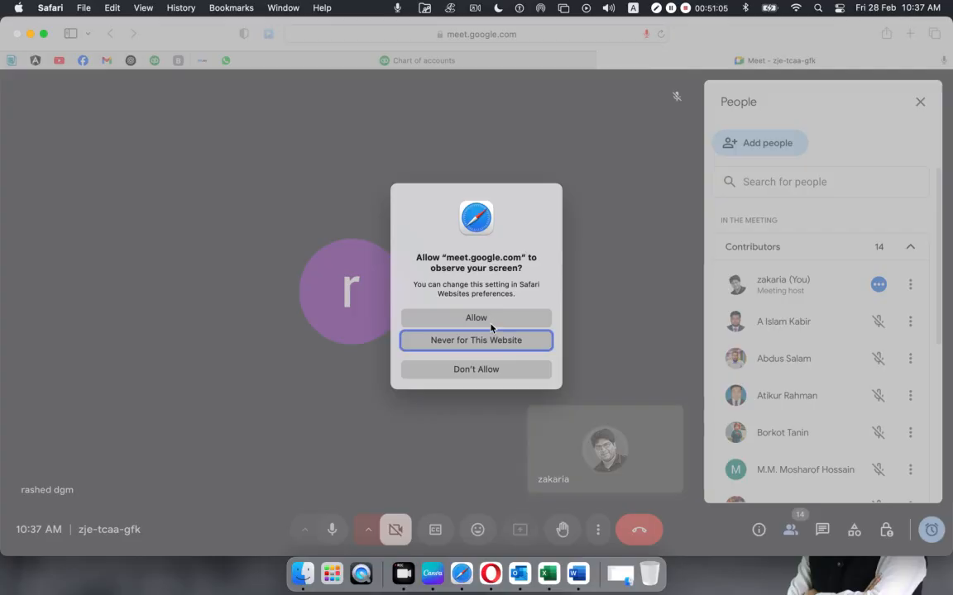
# Allow screen capture and admit both remaining participants, bringing the call to 17
pyautogui.click(490, 321)
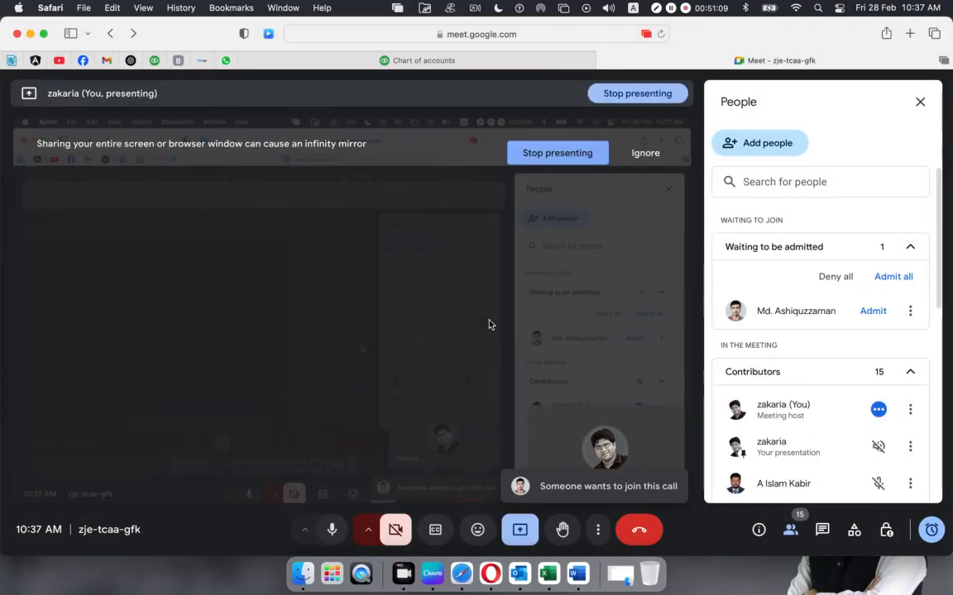
pyautogui.click(870, 311)
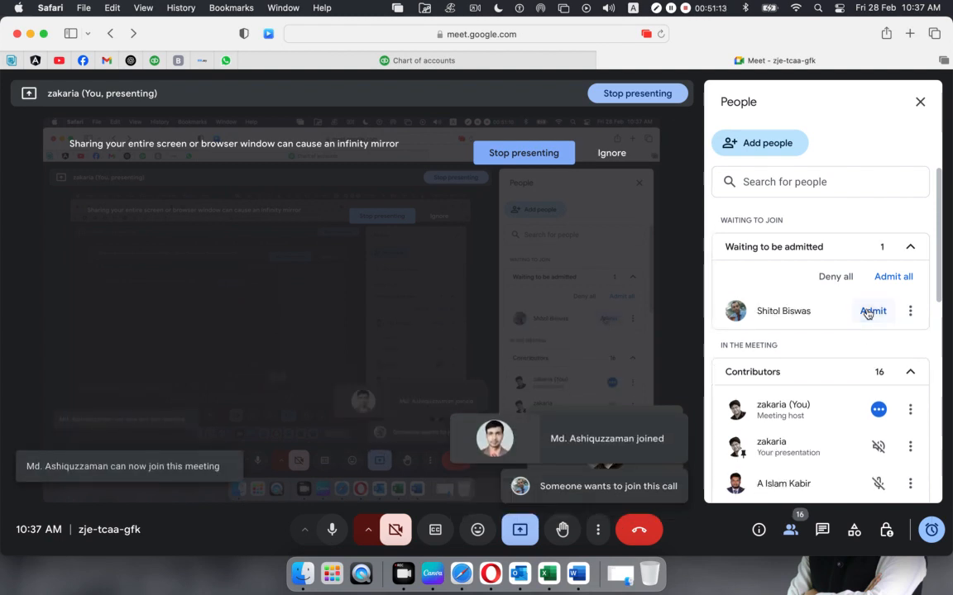
pyautogui.click(870, 311)
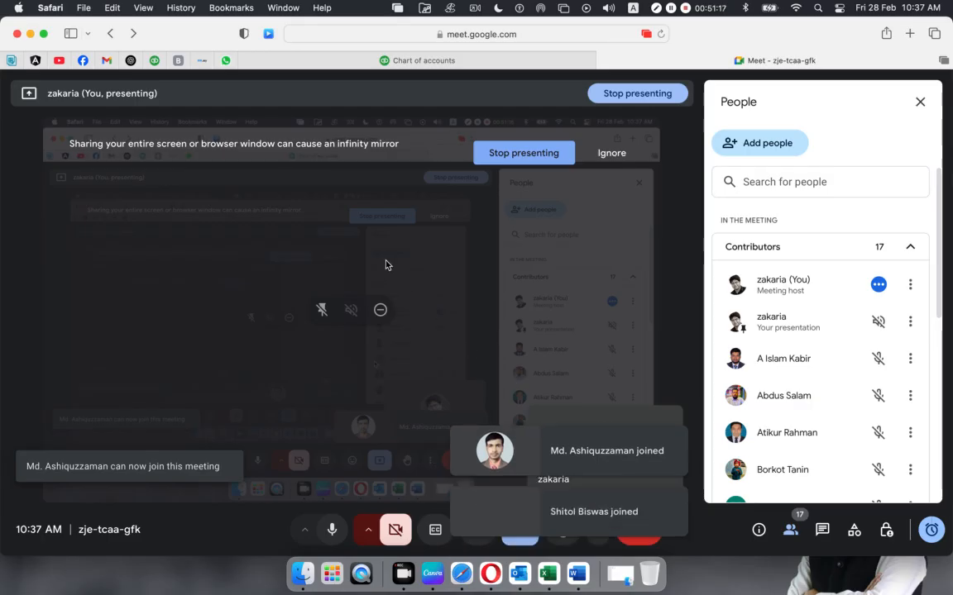
pyautogui.click(345, 60)
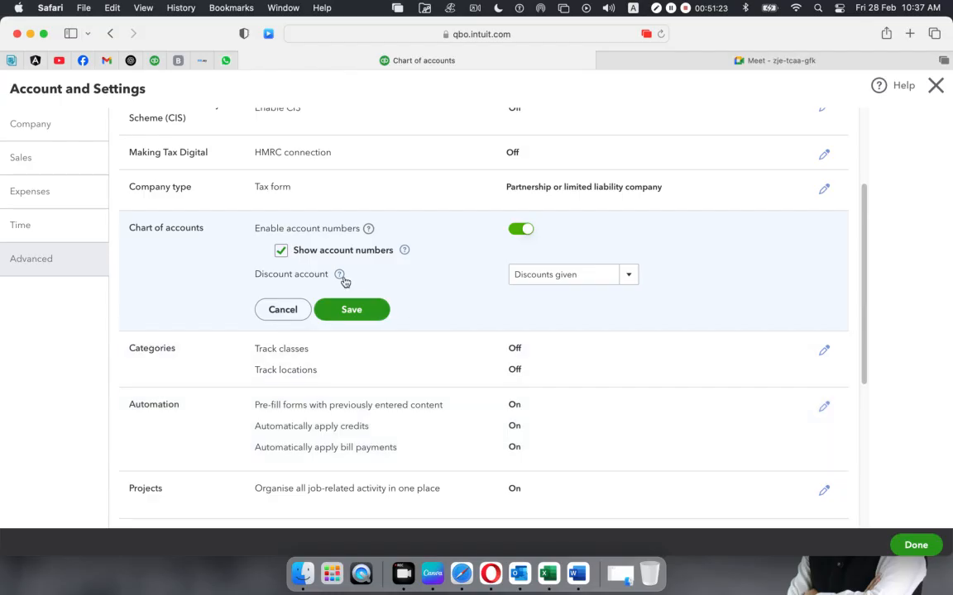
# Save the account numbers setting and start a new account from the Chart of accounts
pyautogui.click(359, 314)
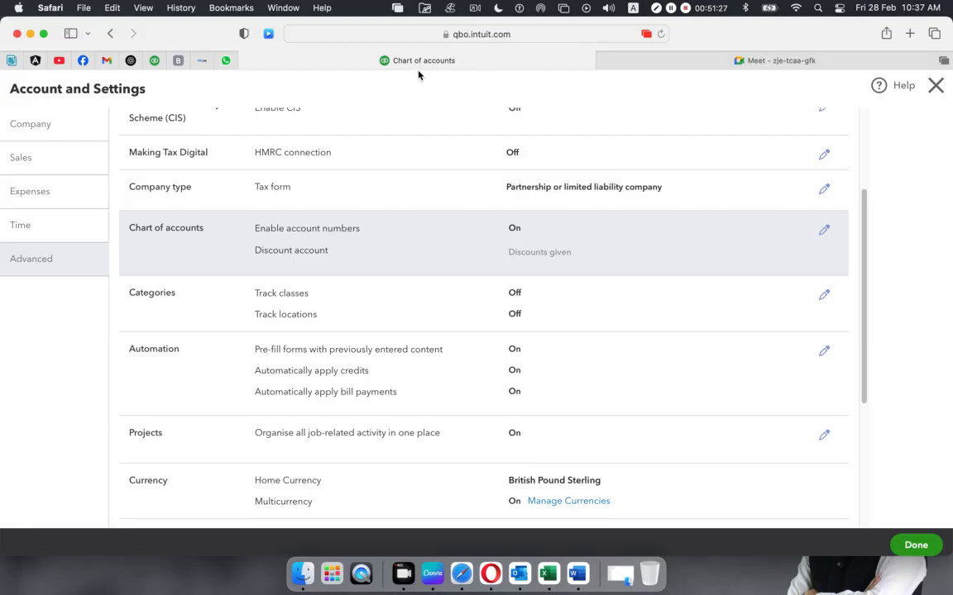
pyautogui.click(155, 61)
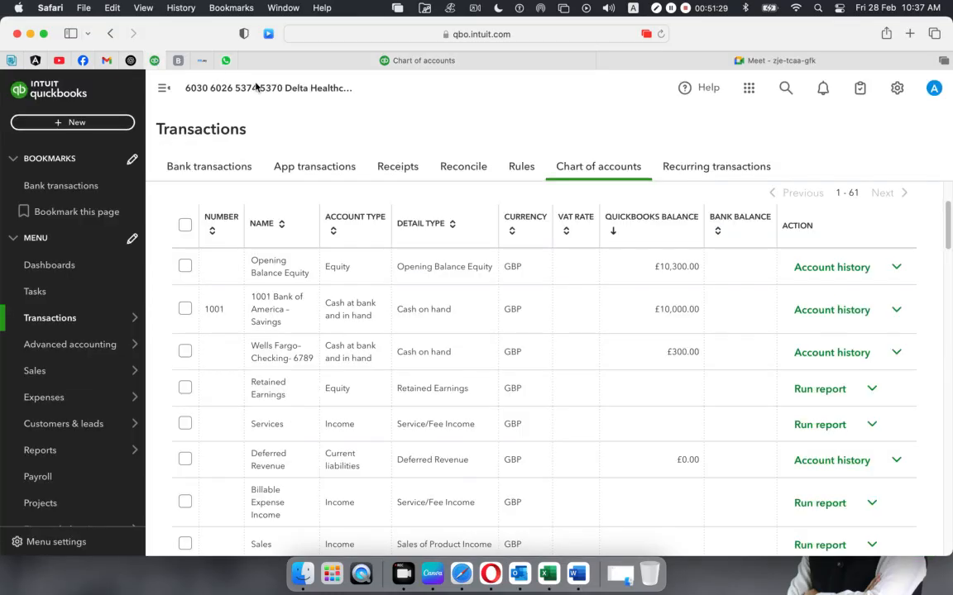
pyautogui.scroll(-3, 597, 402)
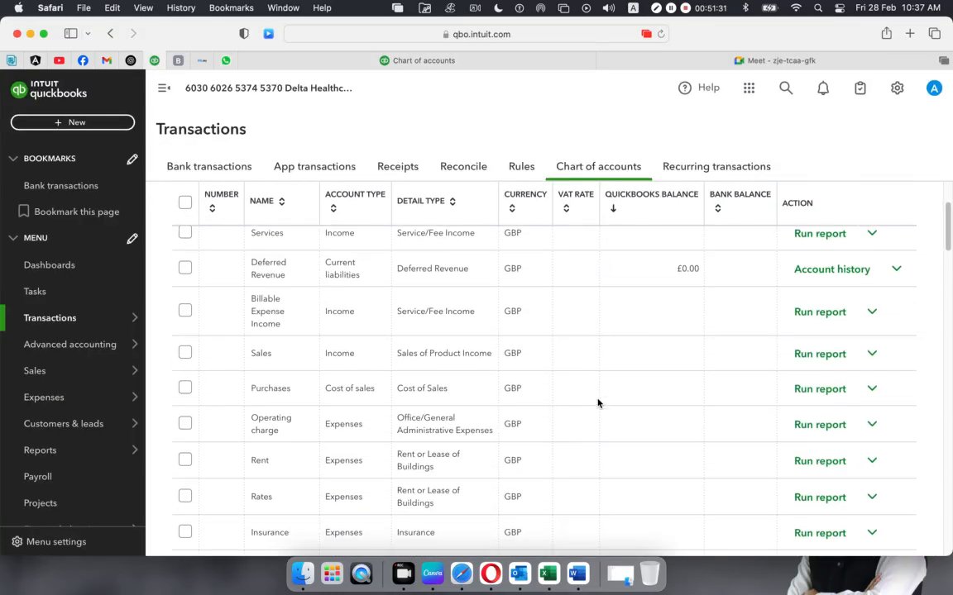
pyautogui.scroll(5, 597, 402)
pyautogui.scroll(1, 598, 403)
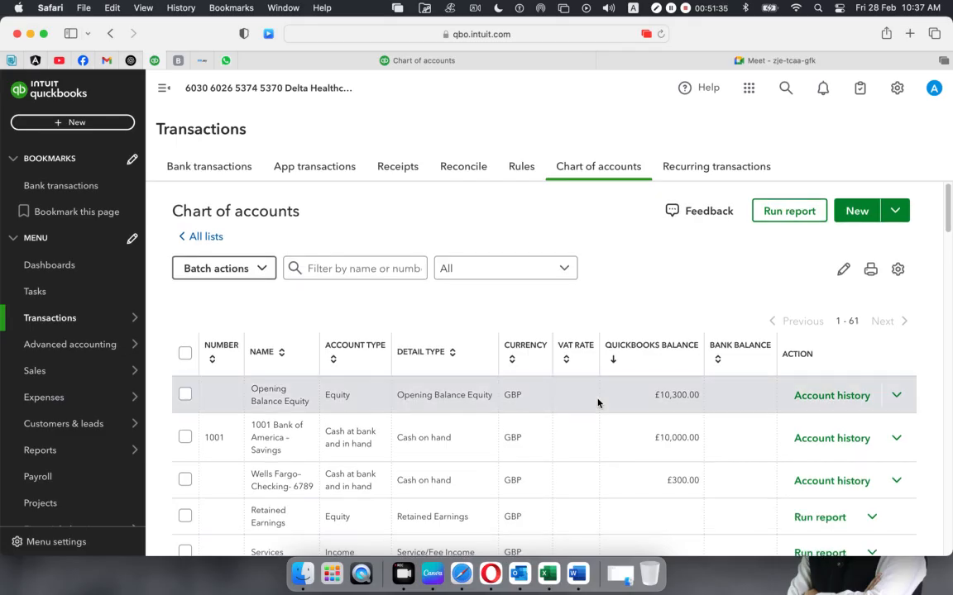
pyautogui.click(852, 212)
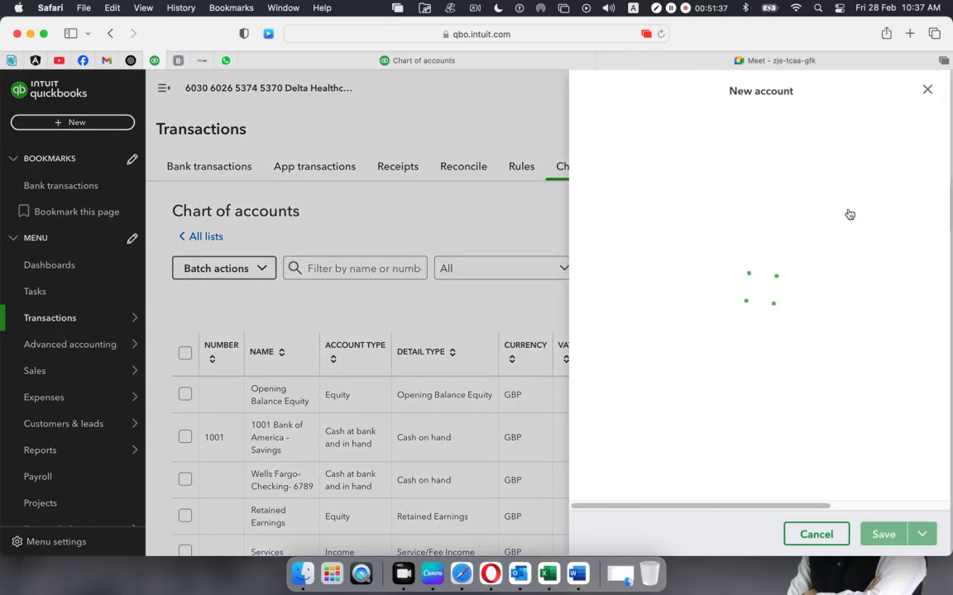
# Copy 'Travel Expense' from the Delta Healthcare Word brief, then minimize Word
pyautogui.click(574, 569)
pyautogui.scroll(5, 437, 357)
pyautogui.scroll(-2, 438, 357)
pyautogui.scroll(8, 438, 357)
pyautogui.scroll(3, 437, 355)
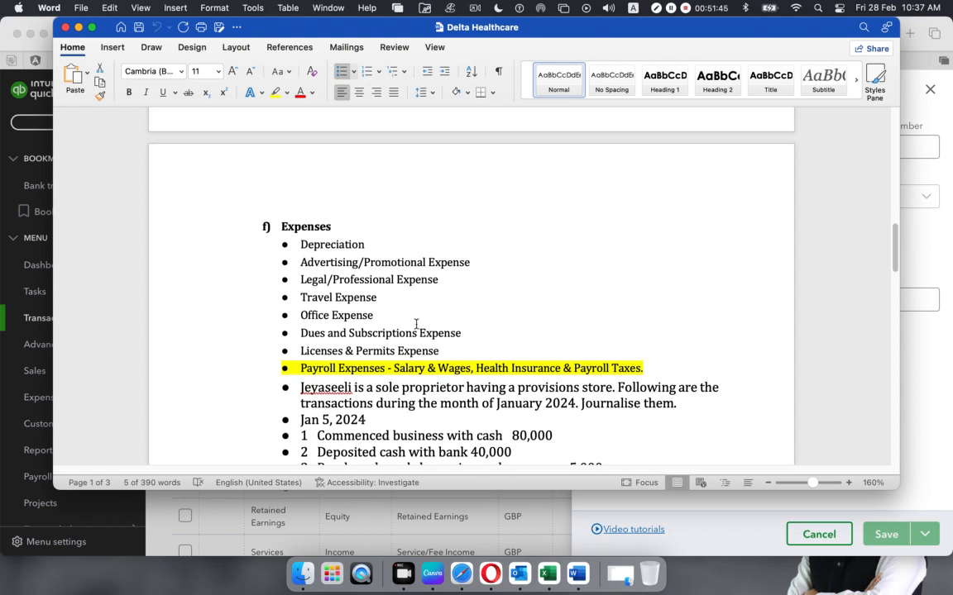
pyautogui.moveTo(378, 297); pyautogui.dragTo(301, 298)
pyautogui.press('super+c')
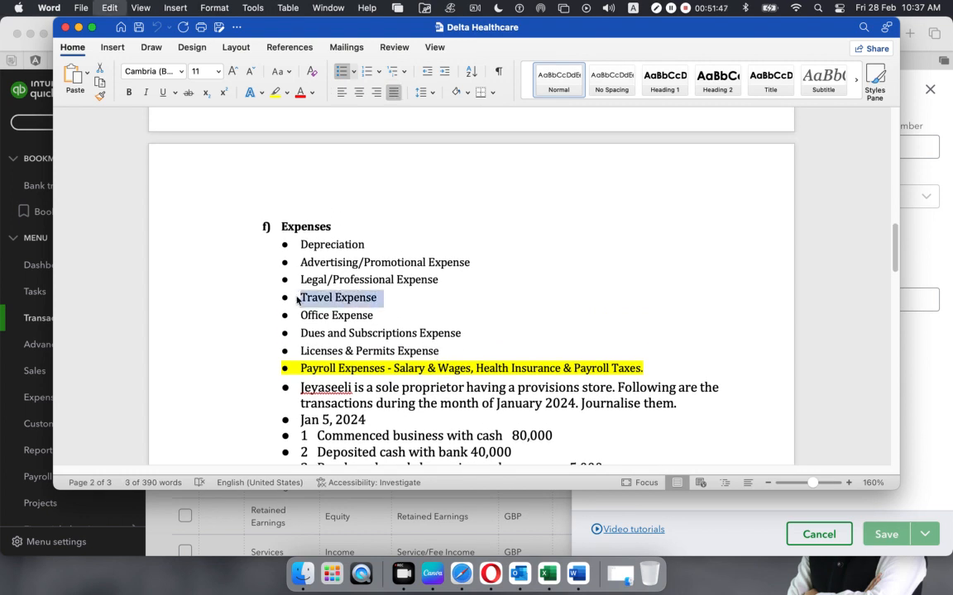
pyautogui.click(78, 28)
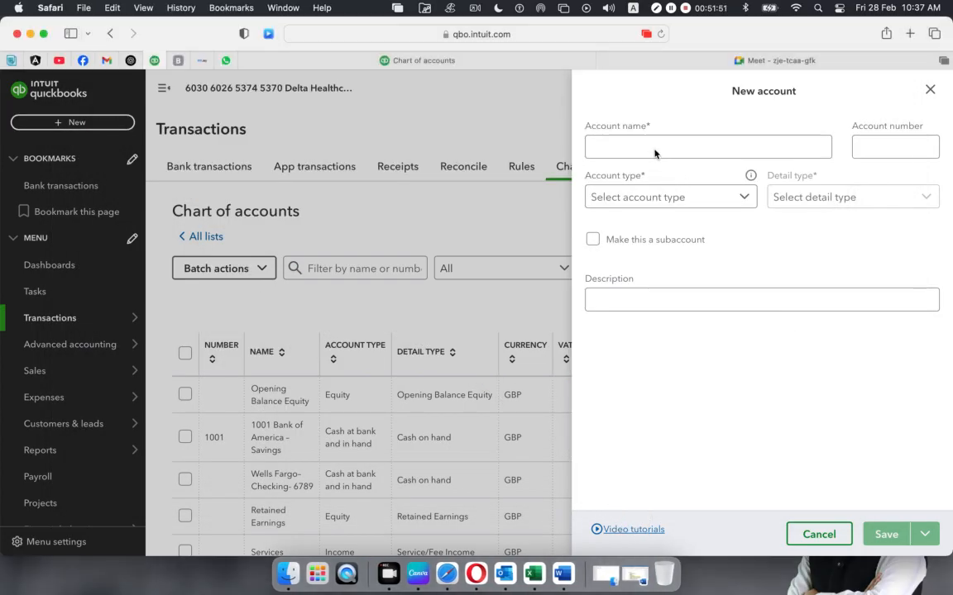
# Paste 'Travel Expense' as the account name, remove the bullet, and enter number 4004
pyautogui.click(661, 148)
pyautogui.press('super+v')
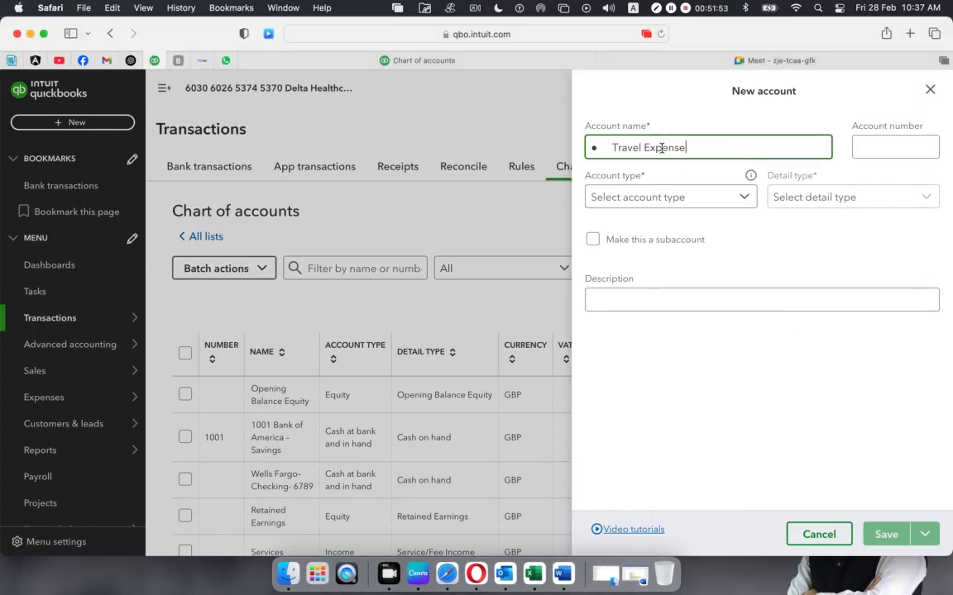
pyautogui.click(613, 147)
pyautogui.press('BackSpace')
pyautogui.press('BackSpace')
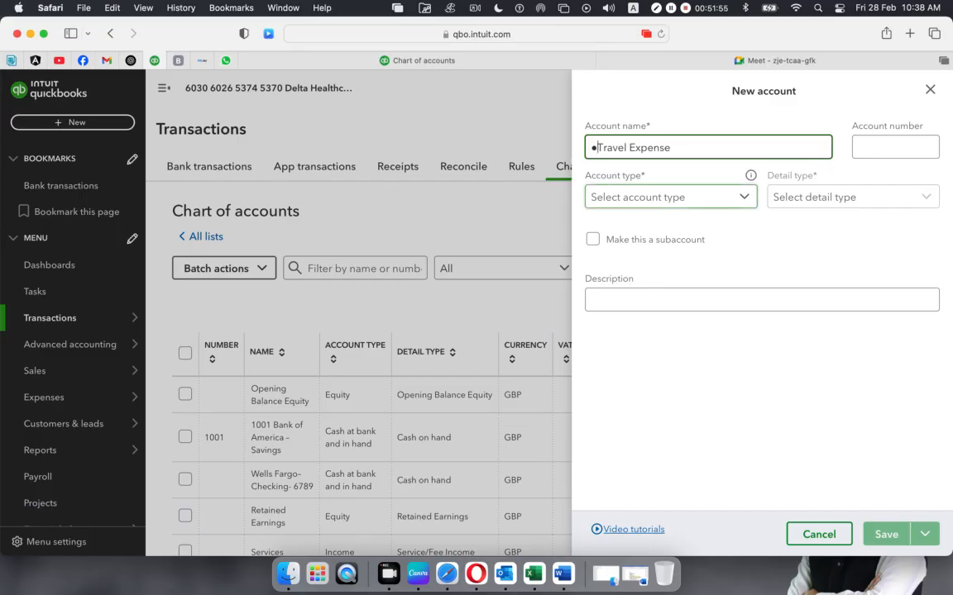
pyautogui.click(910, 142)
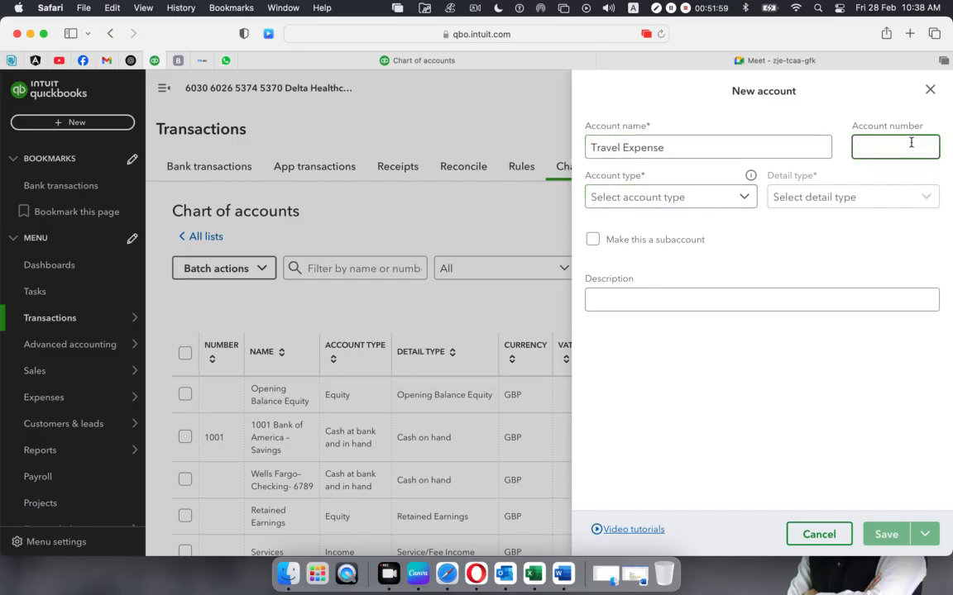
pyautogui.write('4004')
# Set the account type to Expenses with detail type Travel
pyautogui.click(743, 202)
pyautogui.scroll(-3, 699, 305)
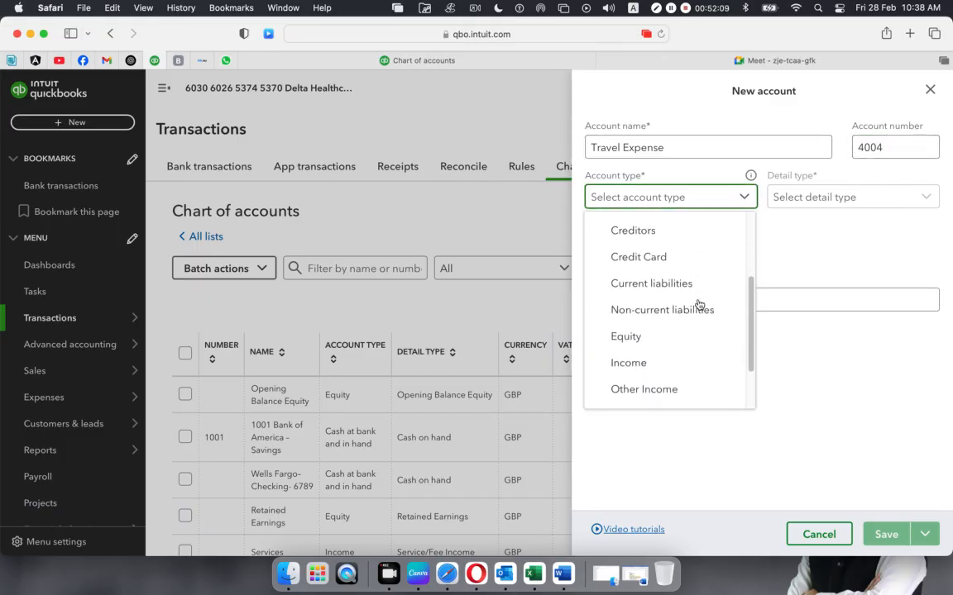
pyautogui.scroll(-1, 699, 306)
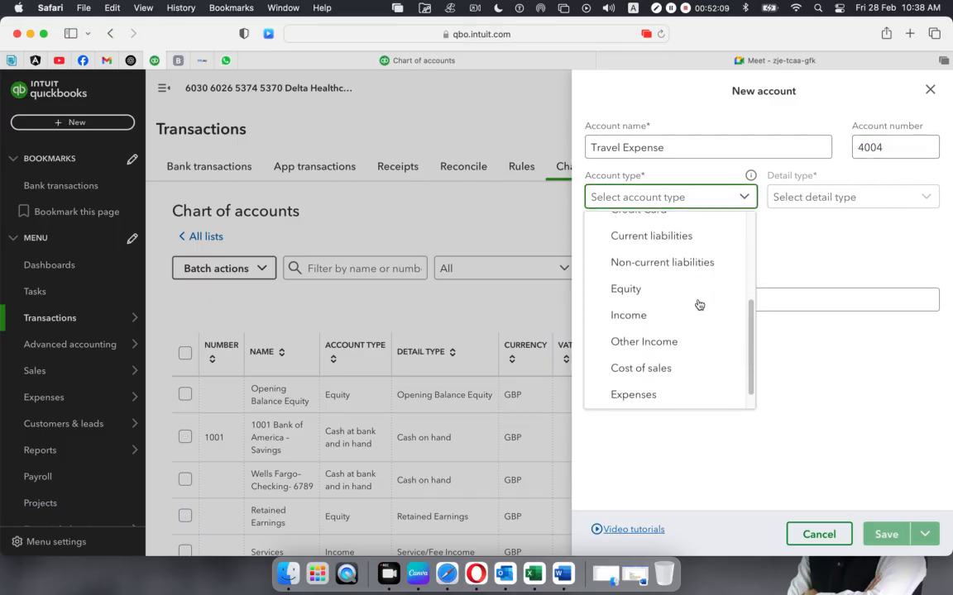
pyautogui.click(657, 396)
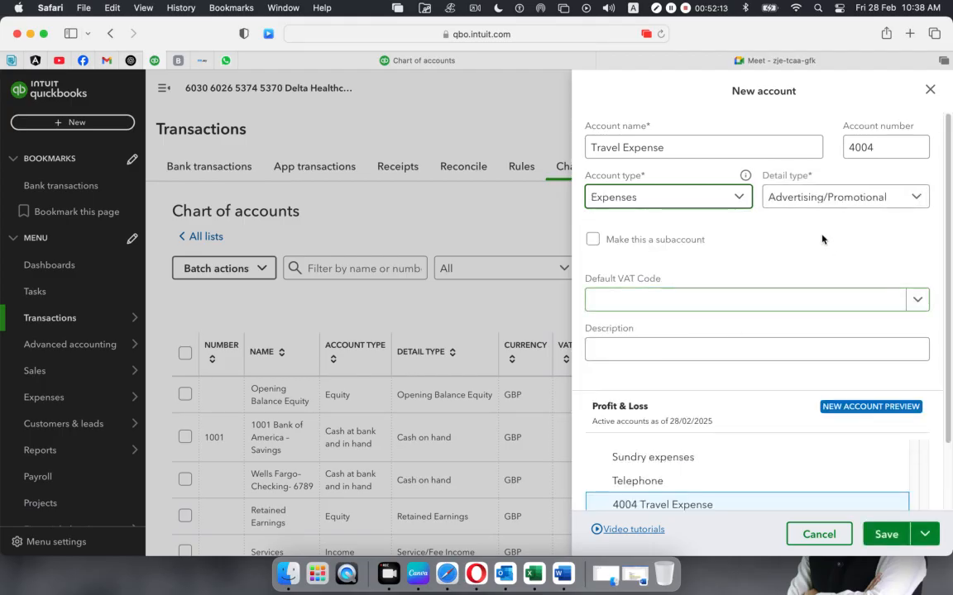
pyautogui.click(916, 195)
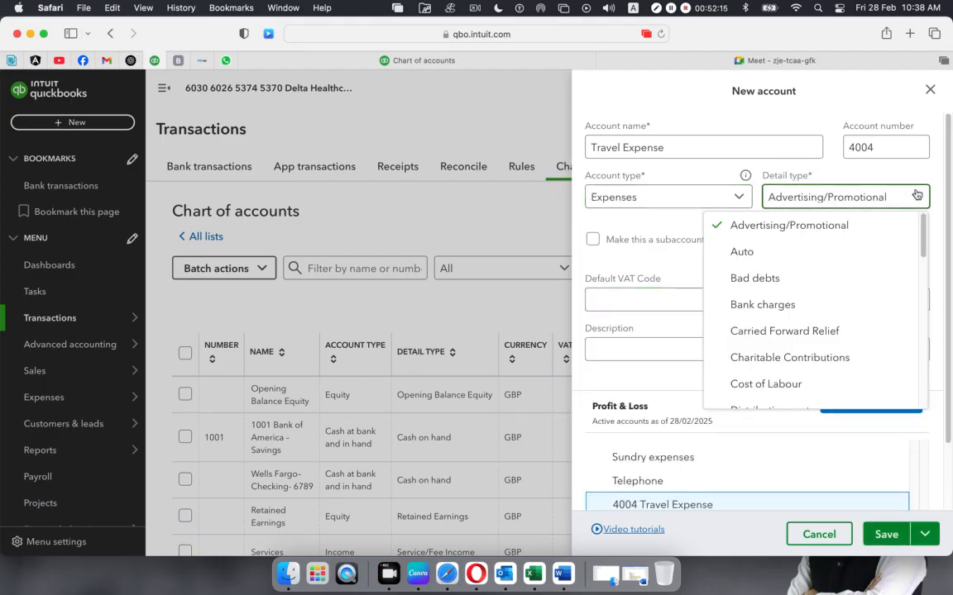
pyautogui.scroll(-5, 841, 253)
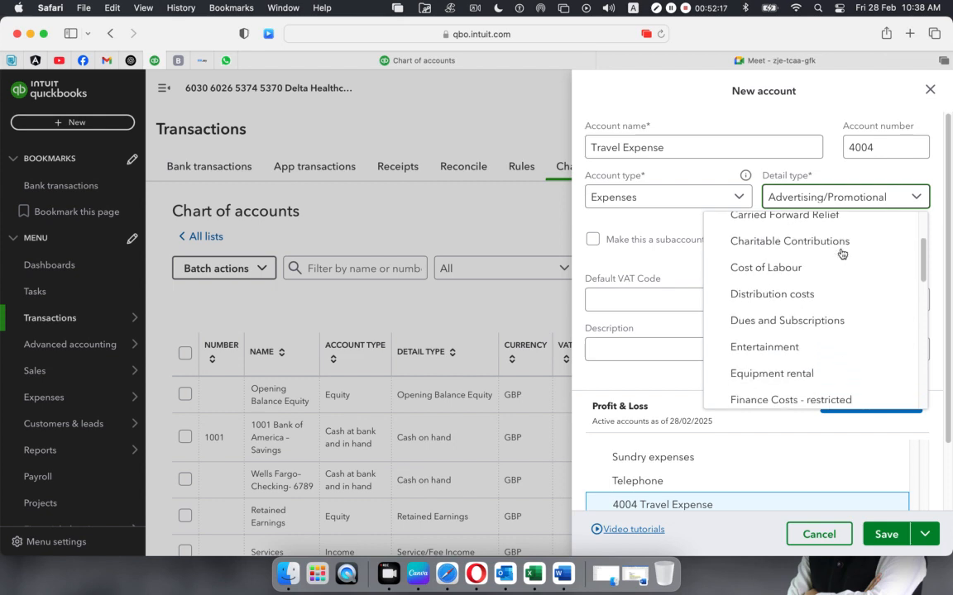
pyautogui.scroll(-4, 841, 253)
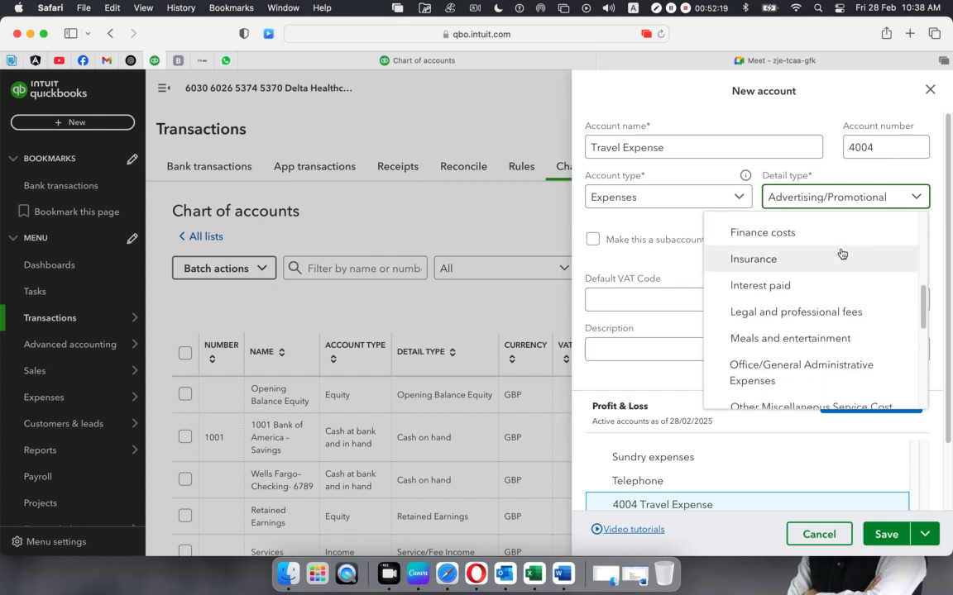
pyautogui.scroll(-4, 841, 254)
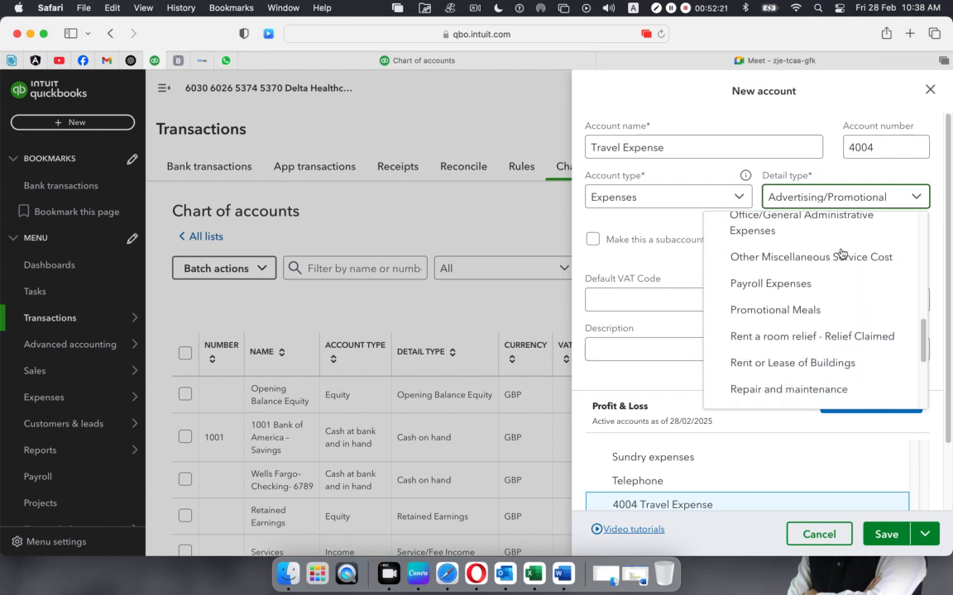
pyautogui.scroll(-5, 841, 253)
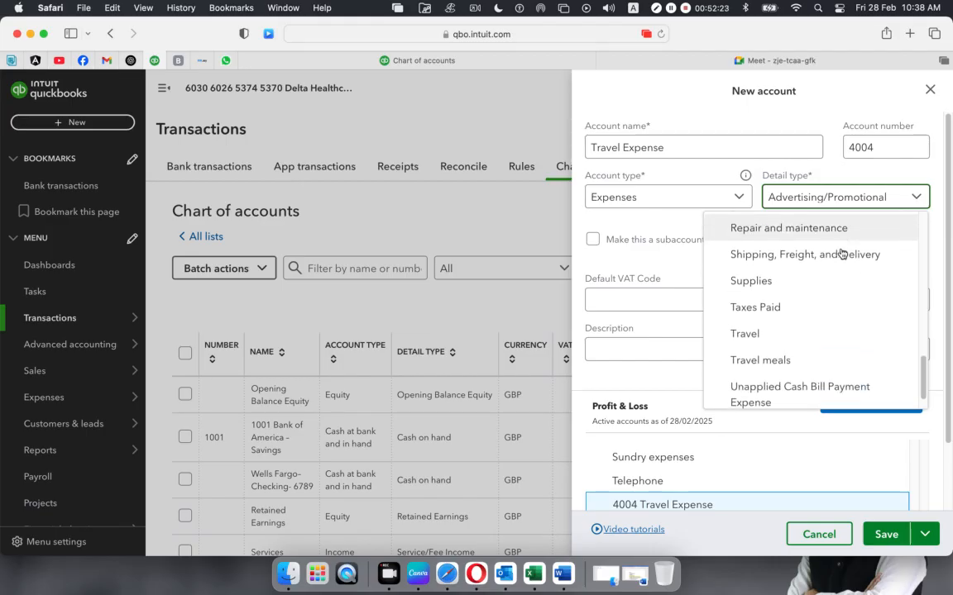
pyautogui.click(794, 318)
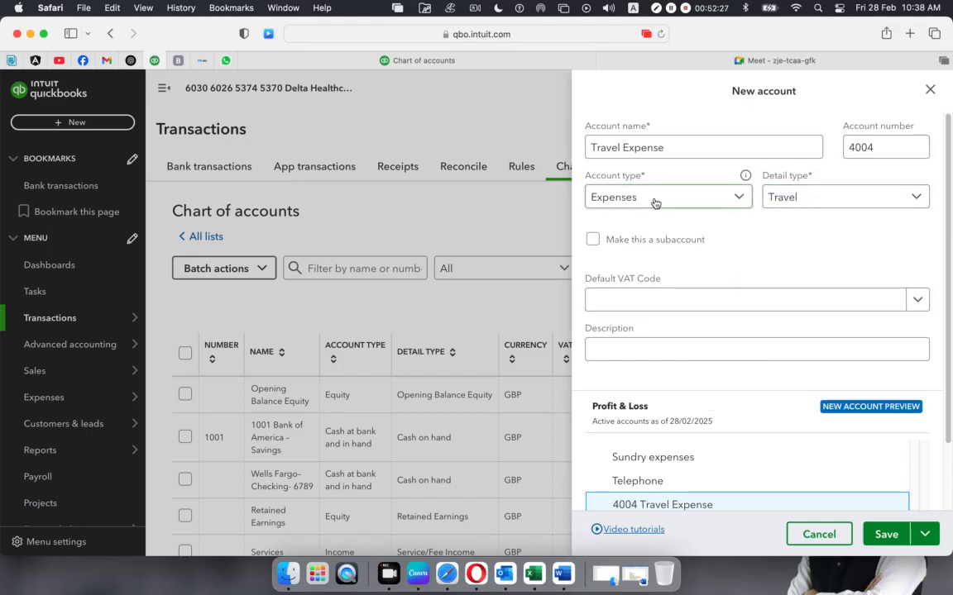
pyautogui.click(617, 146)
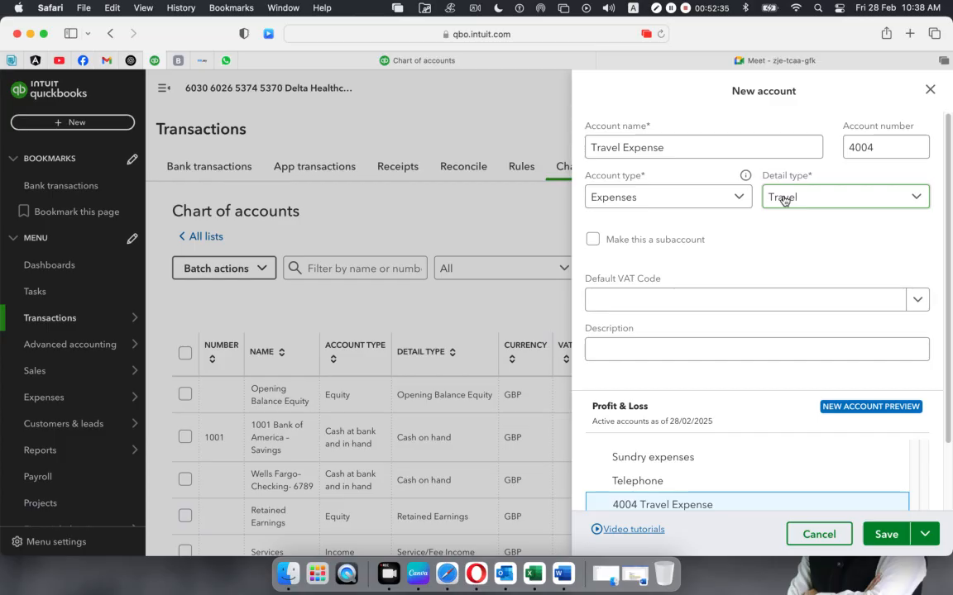
pyautogui.scroll(-3, 730, 279)
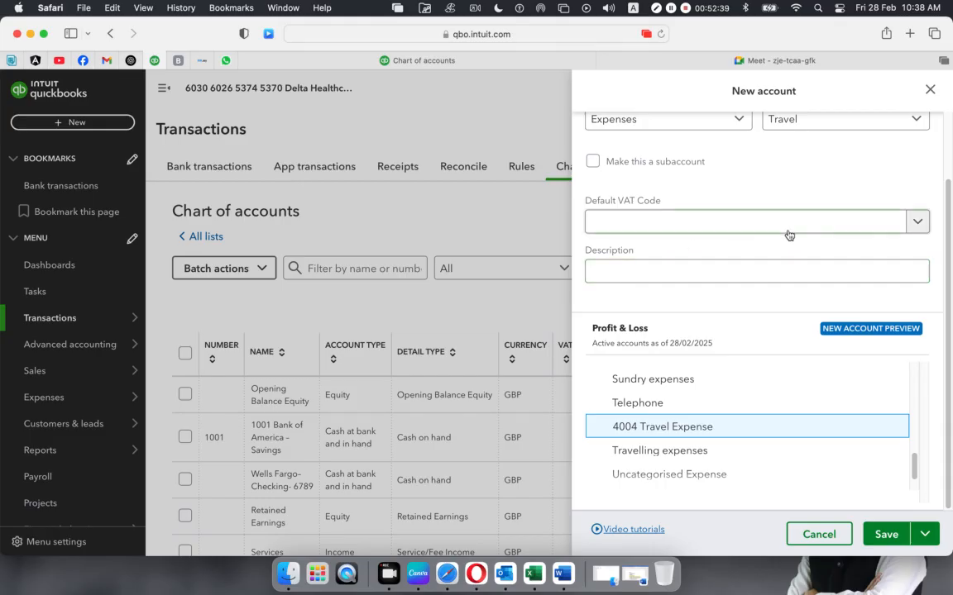
pyautogui.scroll(3, 685, 330)
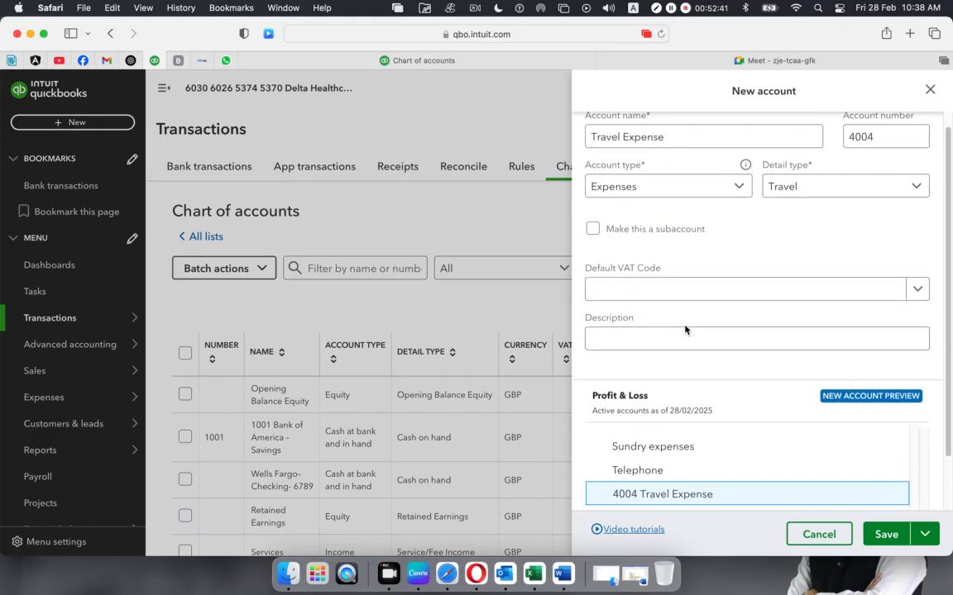
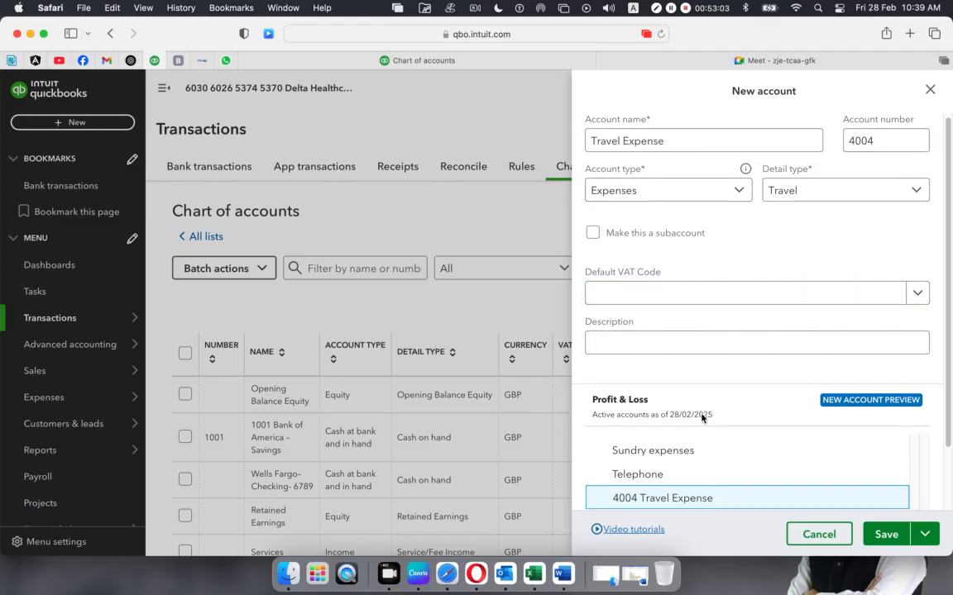
# Save the new 4004 Travel Expense account (Expenses, Travel)
pyautogui.click(886, 535)
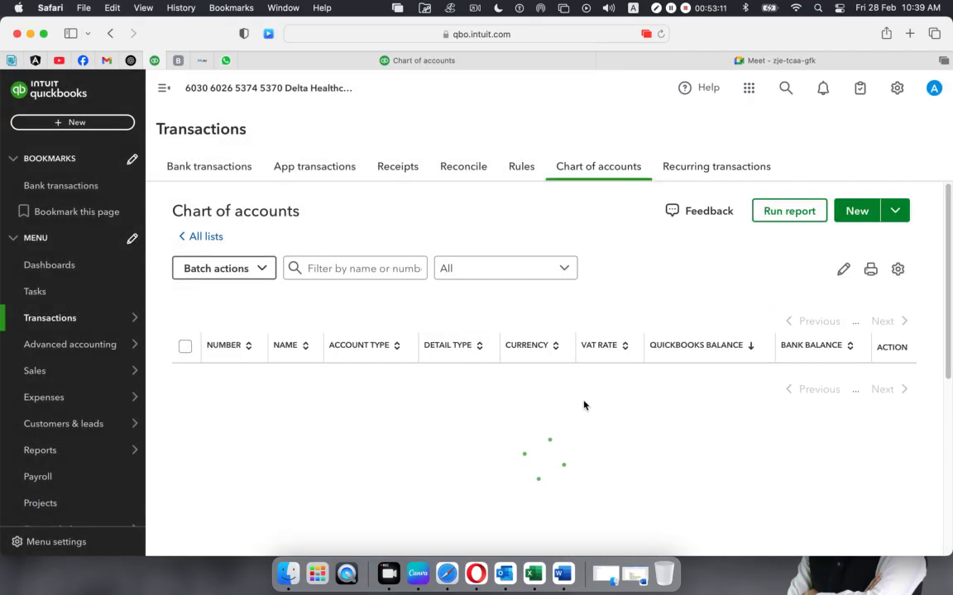
pyautogui.scroll(-3, 584, 405)
pyautogui.scroll(-10, 584, 405)
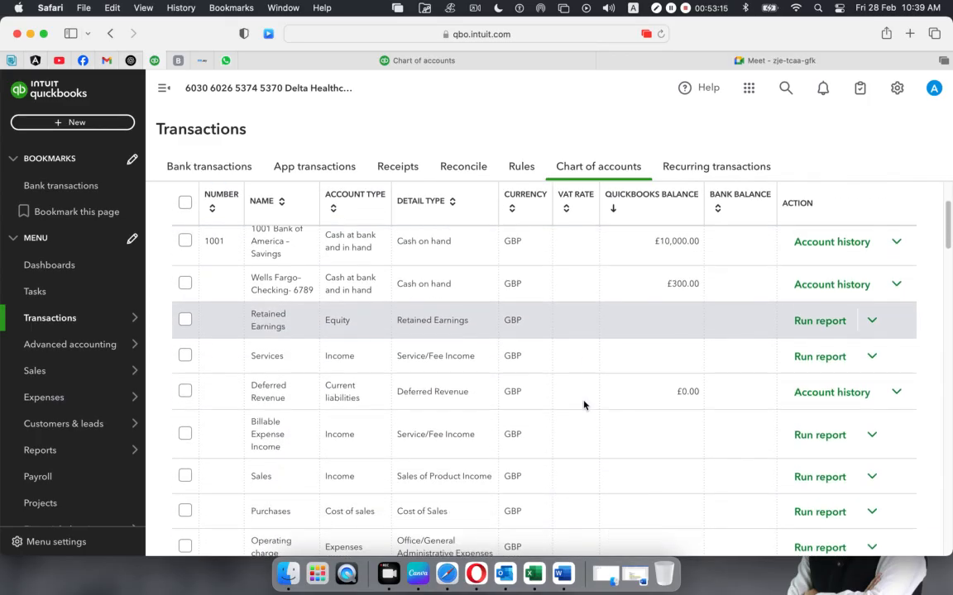
pyautogui.scroll(-12, 584, 405)
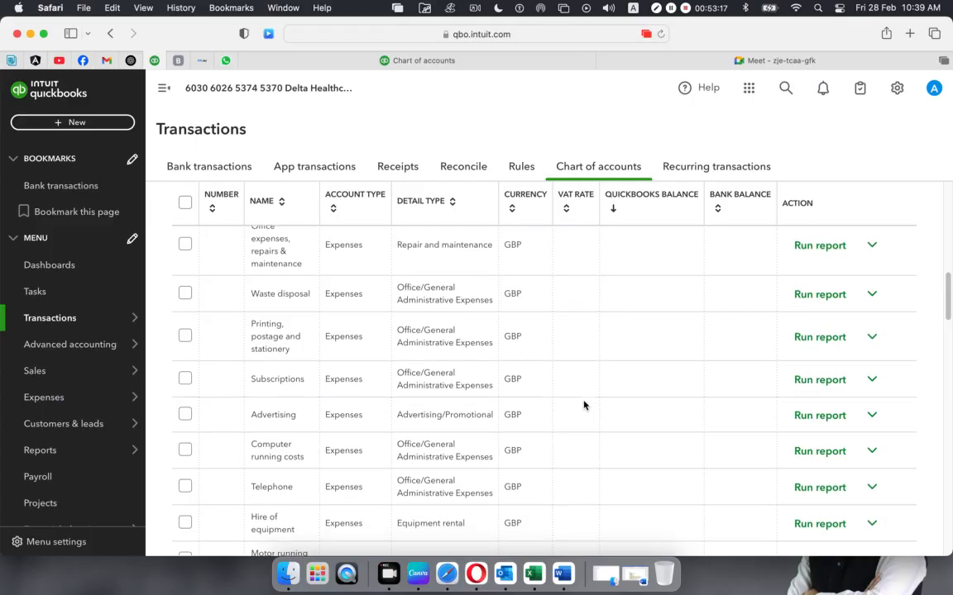
pyautogui.scroll(-15, 584, 405)
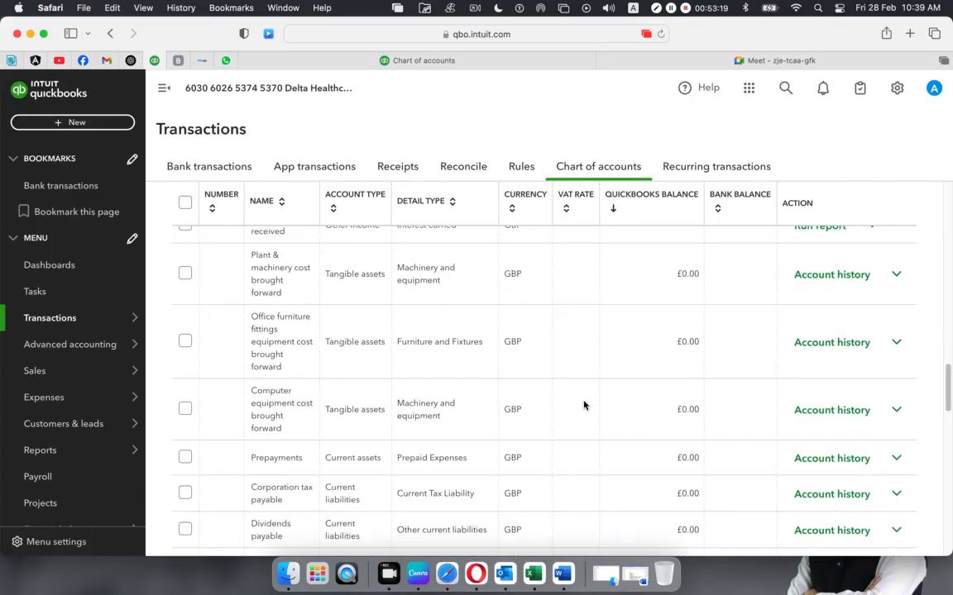
pyautogui.scroll(-10, 584, 405)
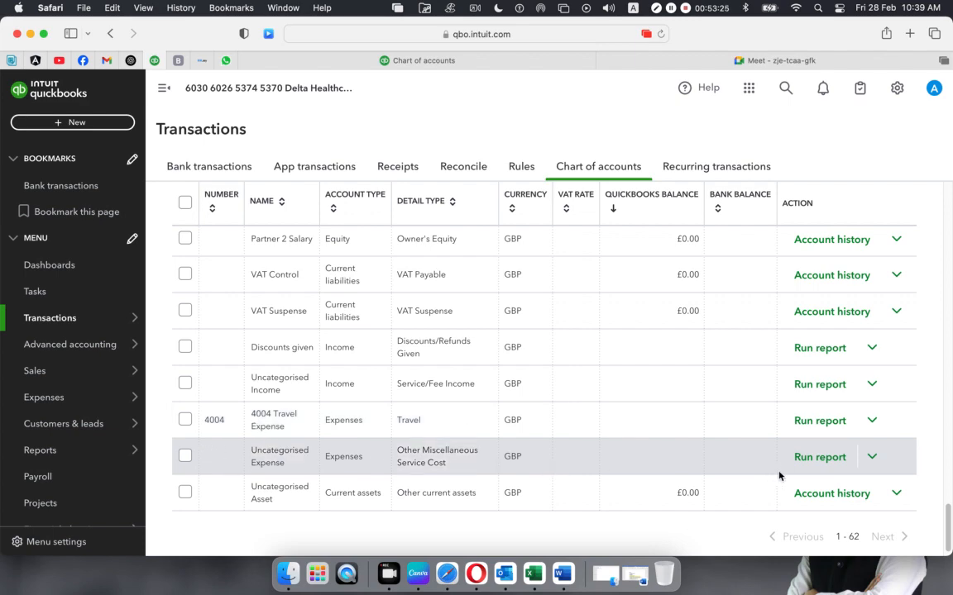
pyautogui.scroll(20, 487, 409)
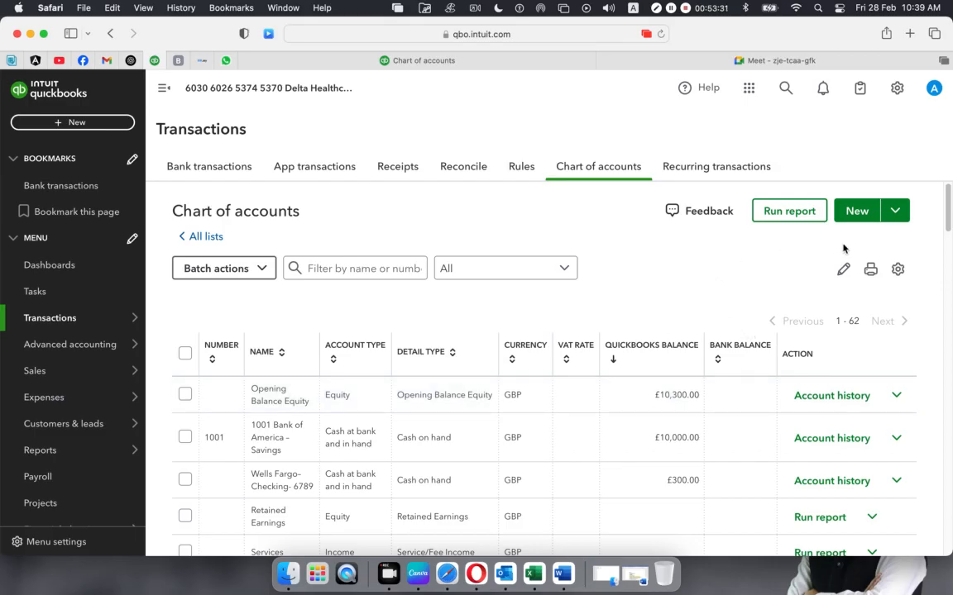
# Start an account import via New ▸ Import and download the sample file
pyautogui.click(897, 212)
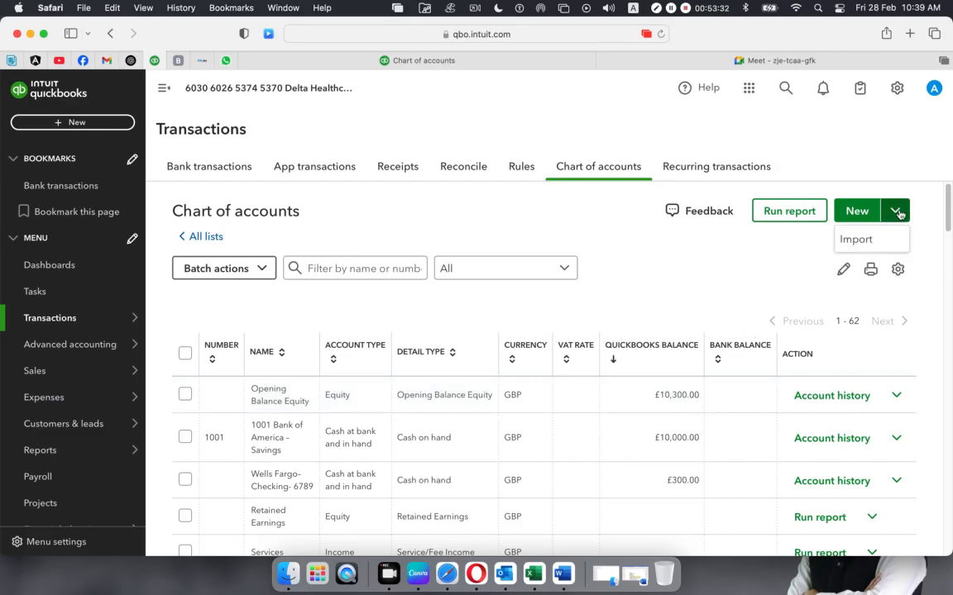
pyautogui.click(855, 240)
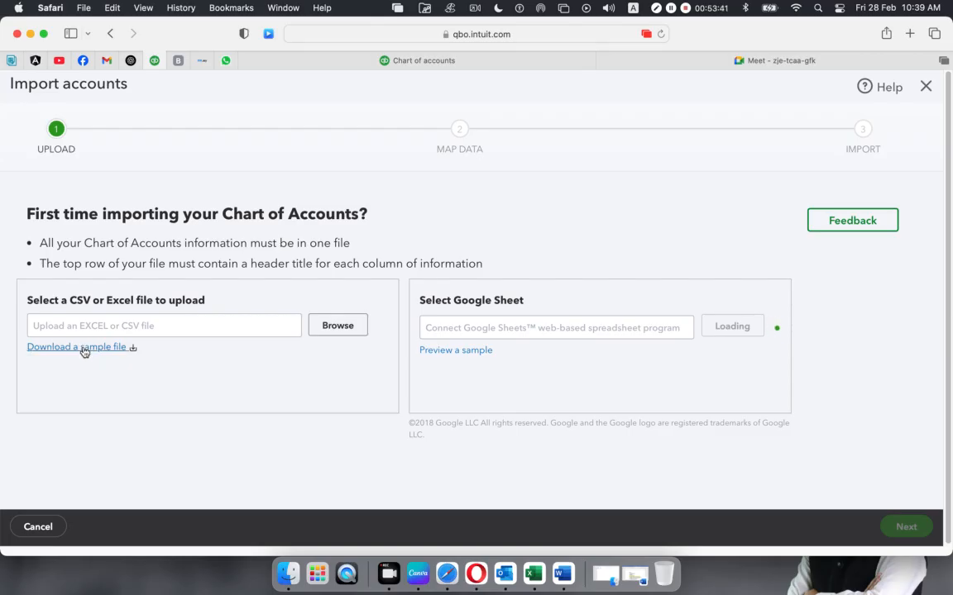
pyautogui.click(84, 349)
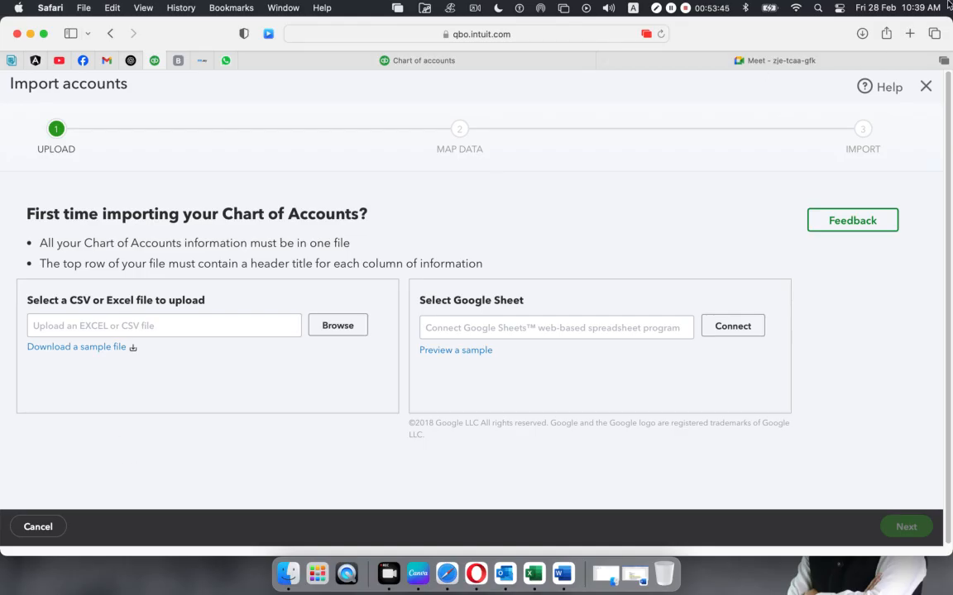
# Open QuickBooks_Online_COA_Sample_File.xls from Safari's downloads, then minimise Safari
pyautogui.click(863, 34)
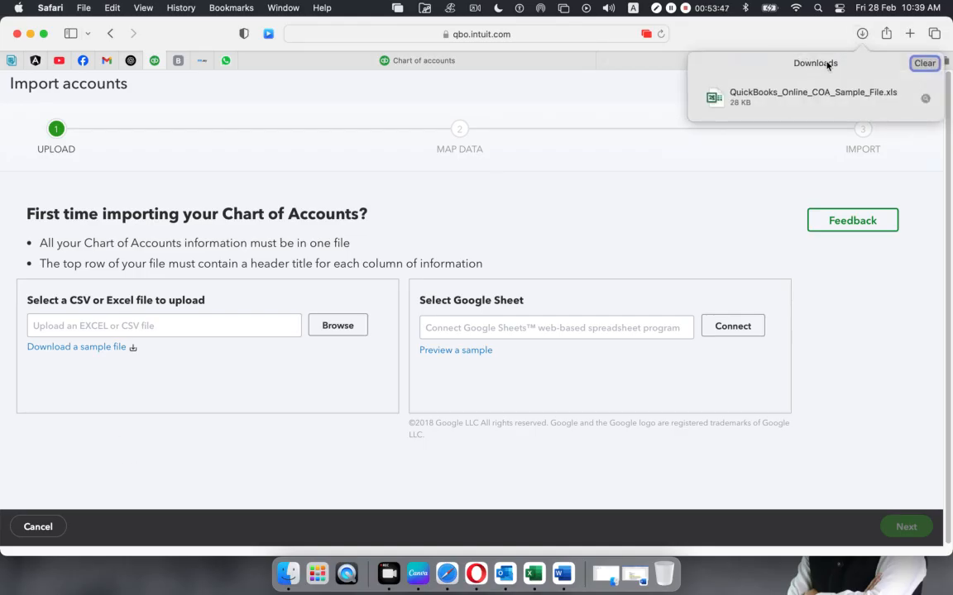
pyautogui.click(810, 98)
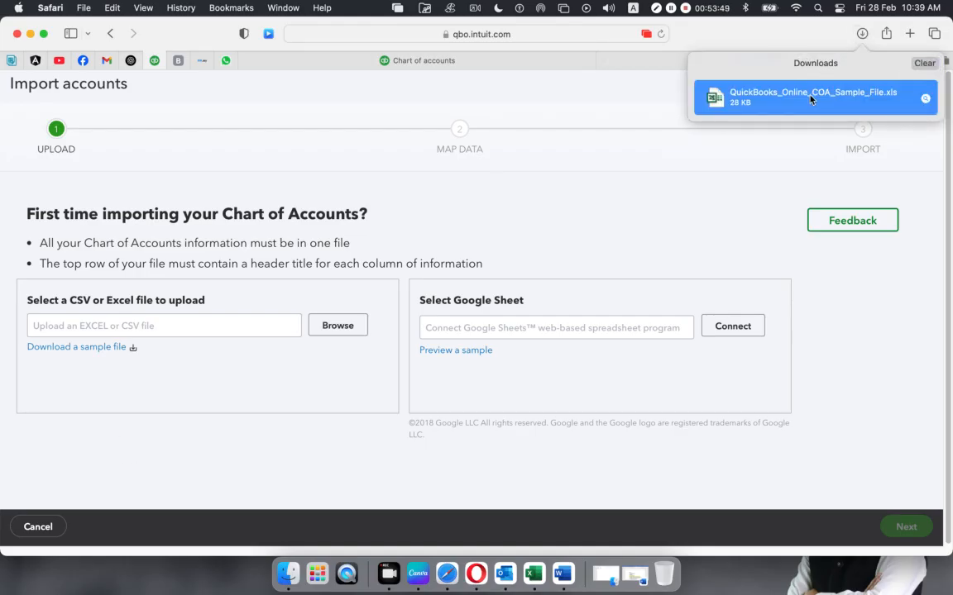
pyautogui.rightClick(765, 99)
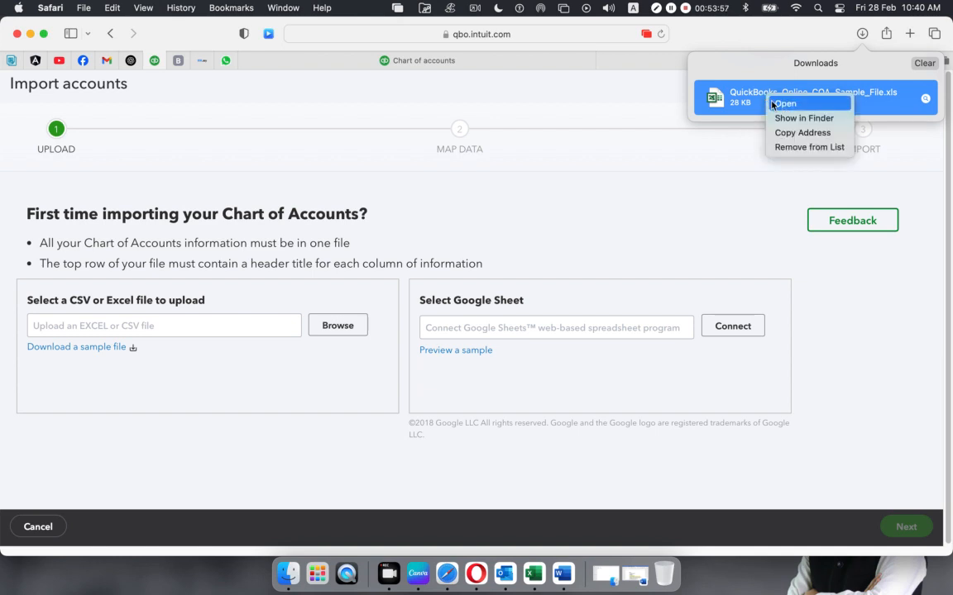
pyautogui.click(771, 102)
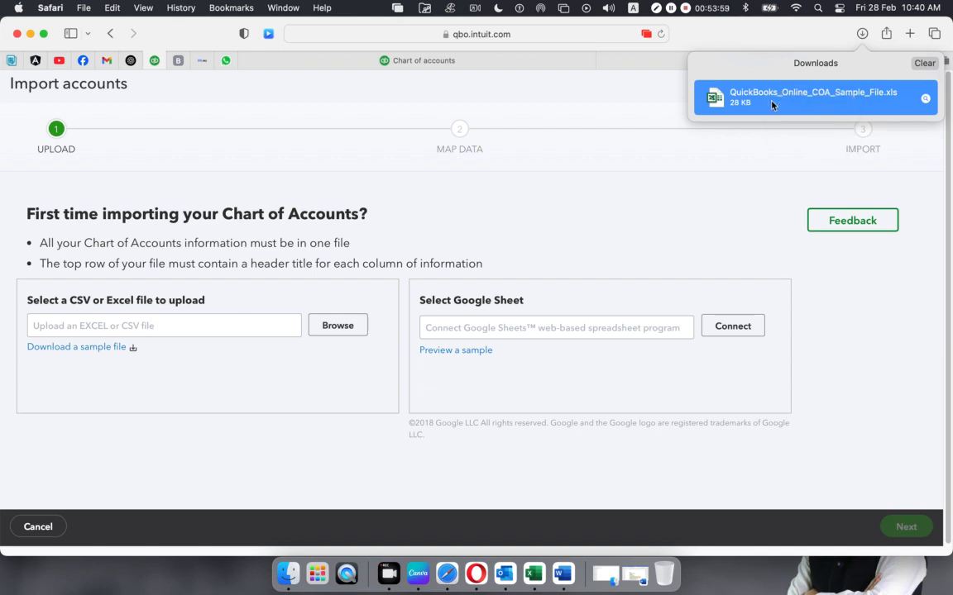
pyautogui.click(587, 200)
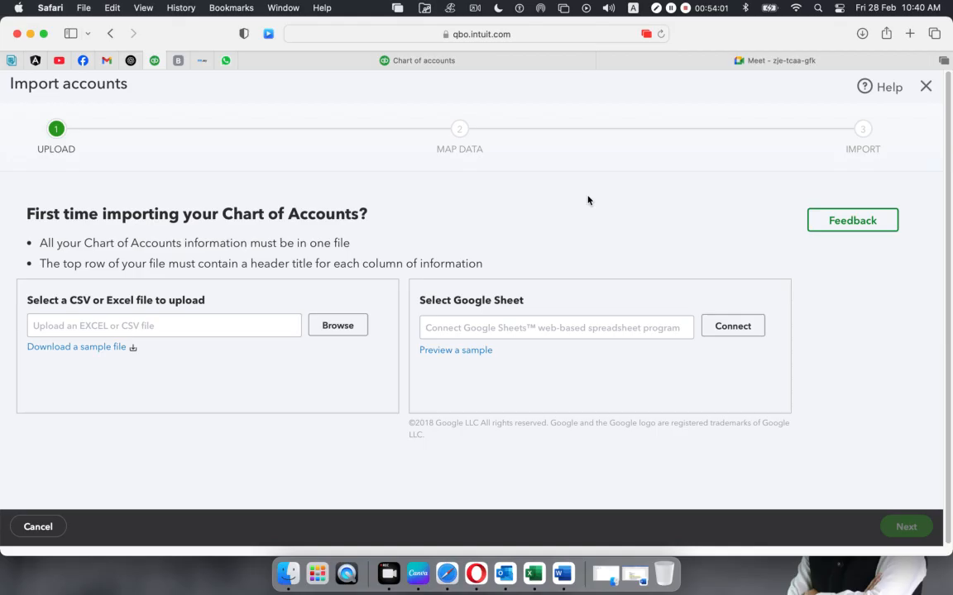
pyautogui.click(30, 34)
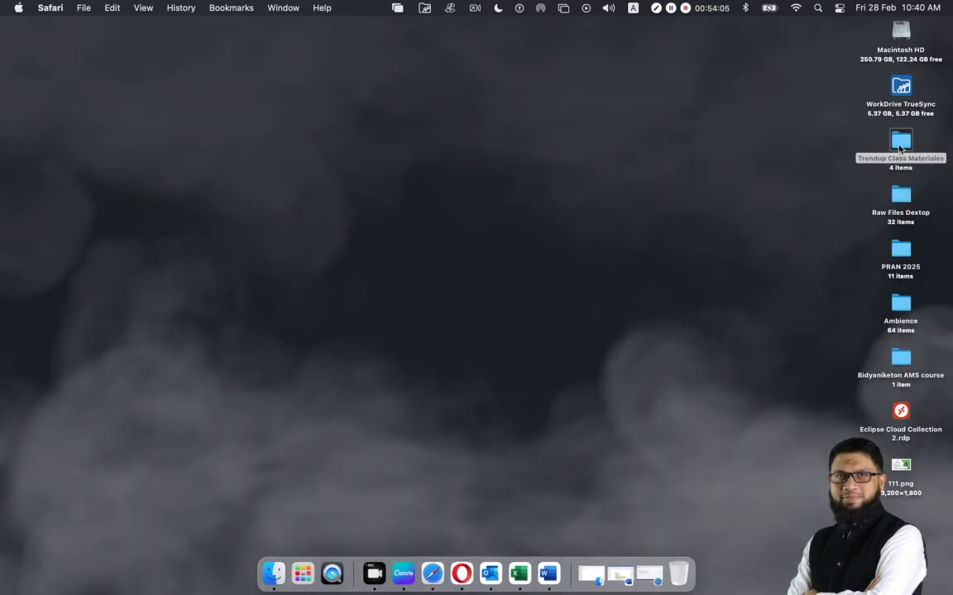
# Open COA.xlsx from Trendup Class Materiales > Total 13 Classes > QB > Class 02 QB-02 > Assignment Doc
pyautogui.click(900, 145)
pyautogui.doubleClick(900, 145)
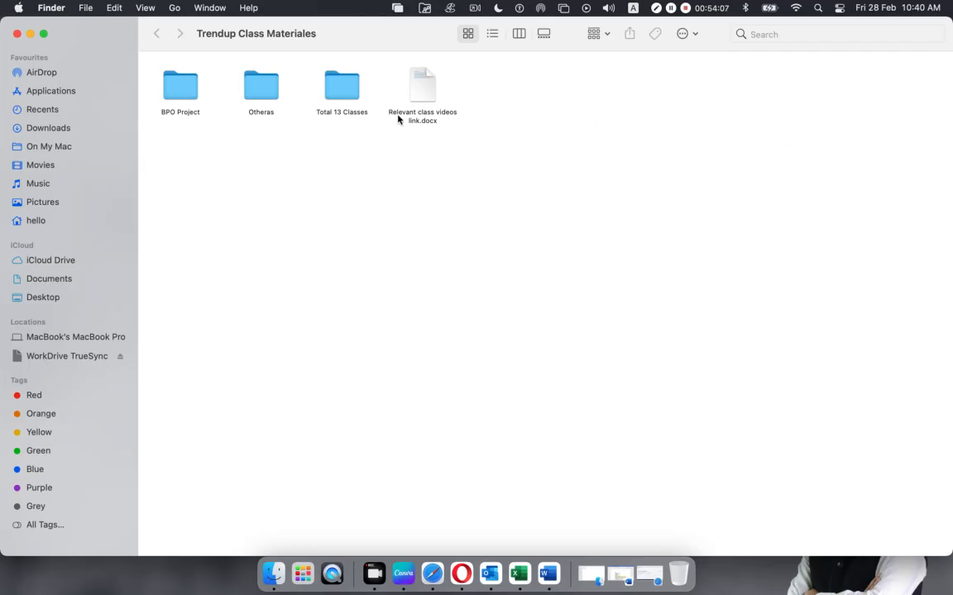
pyautogui.doubleClick(333, 89)
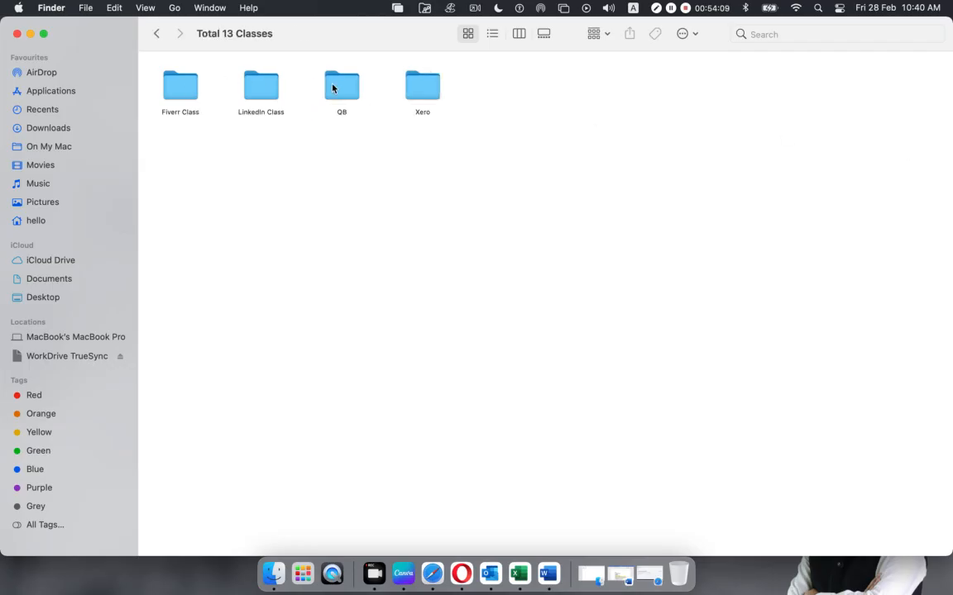
pyautogui.doubleClick(339, 88)
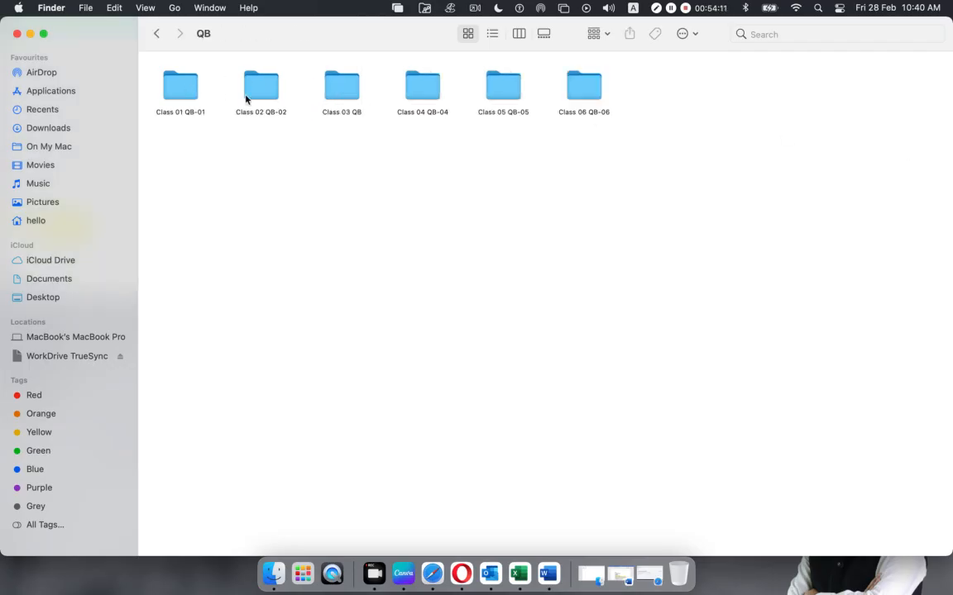
pyautogui.doubleClick(263, 87)
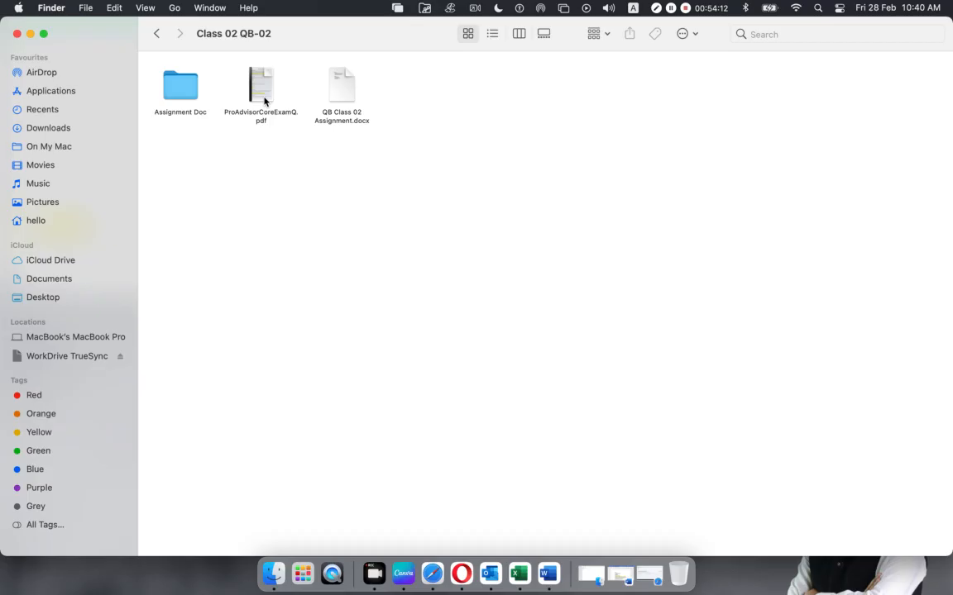
pyautogui.doubleClick(179, 91)
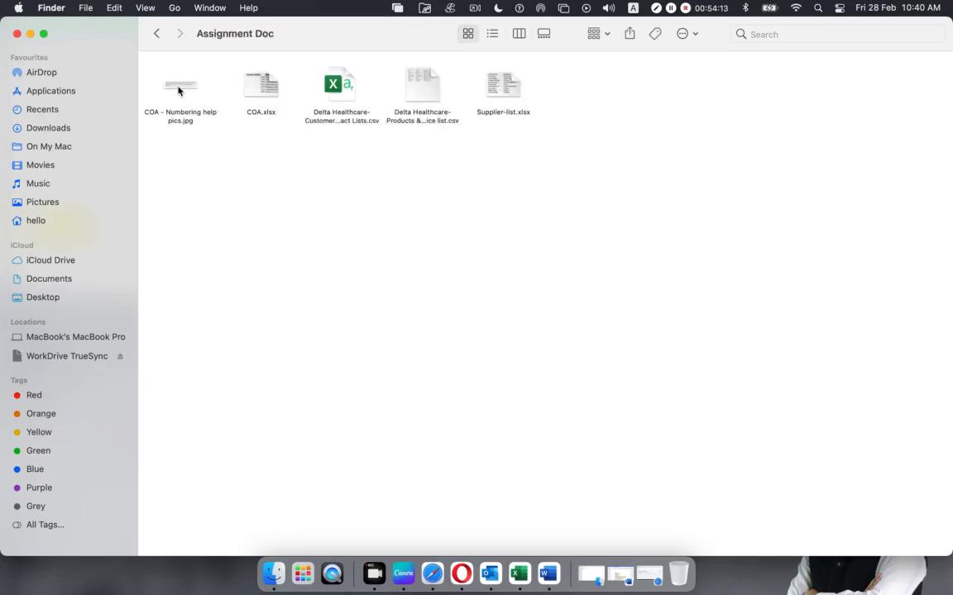
pyautogui.doubleClick(262, 86)
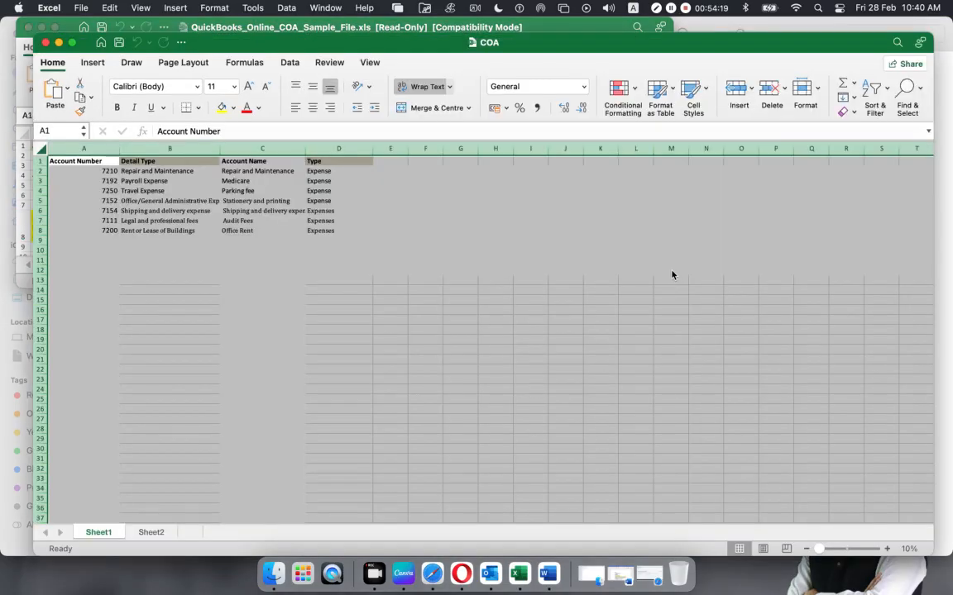
# Minimise COA.xlsx and enlarge the QuickBooks sample file window
pyautogui.click(354, 327)
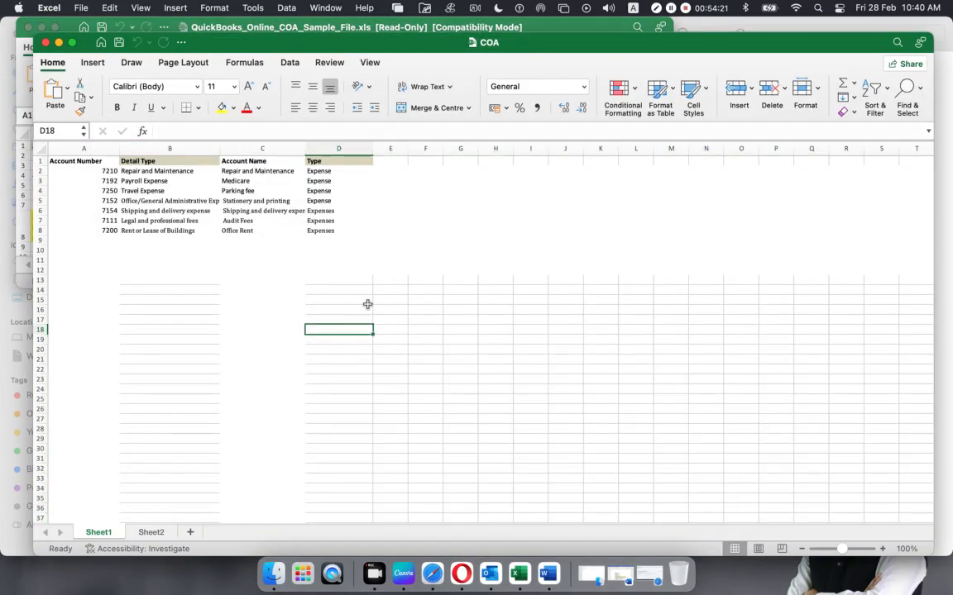
pyautogui.click(58, 43)
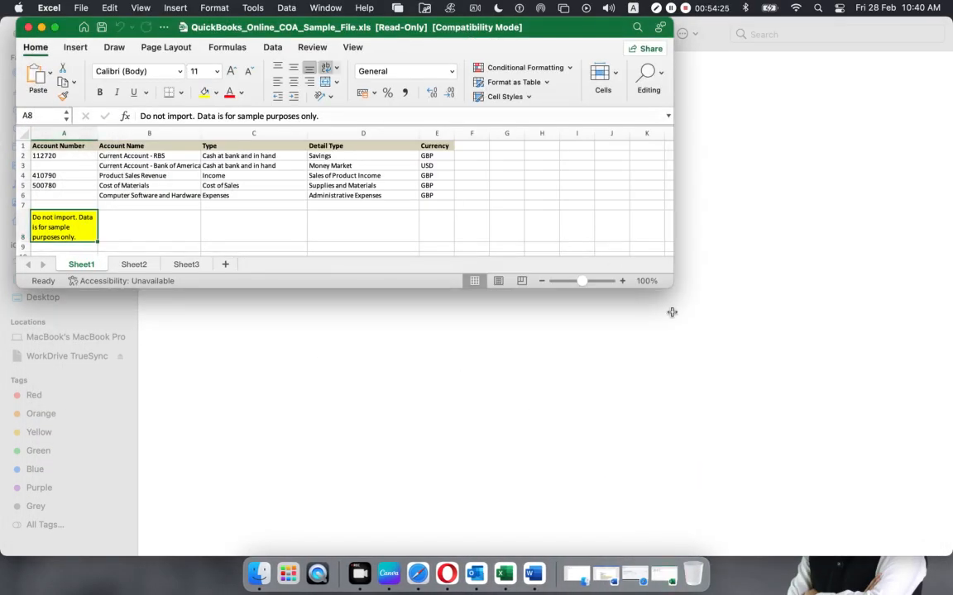
pyautogui.moveTo(670, 284); pyautogui.dragTo(823, 441)
pyautogui.click(299, 204)
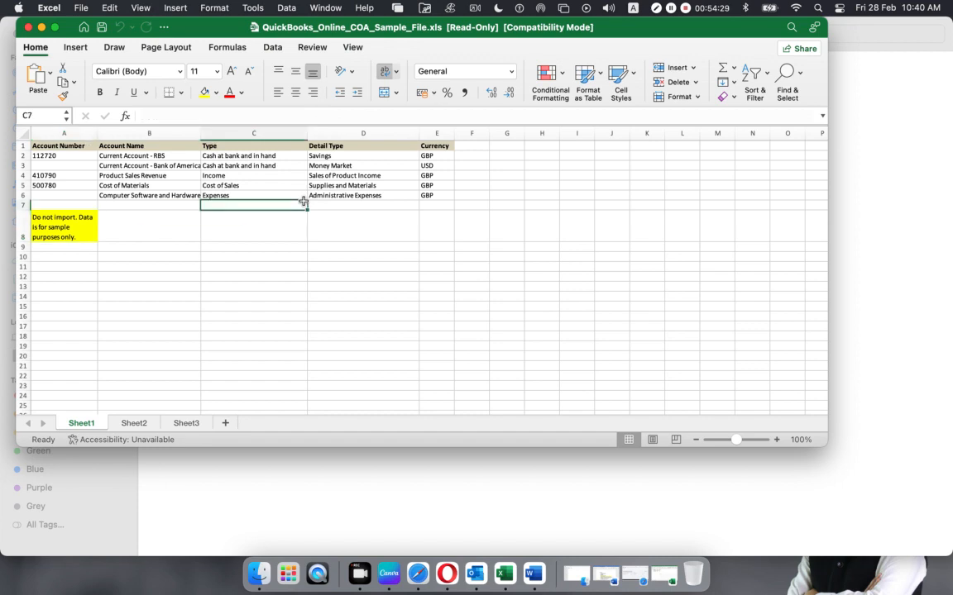
pyautogui.click(195, 250)
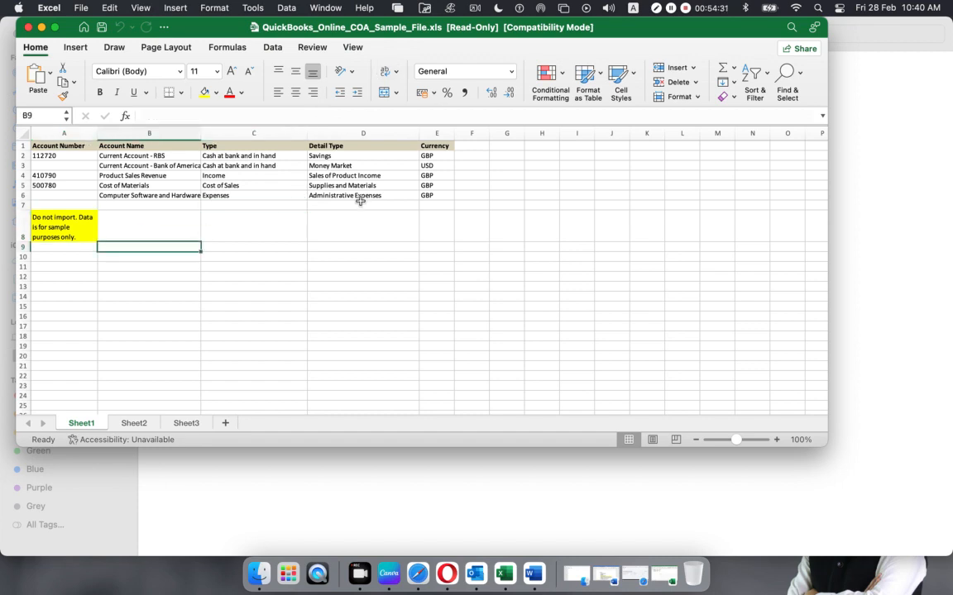
# Review the sample sheet's five column headers and its example account rows
pyautogui.click(60, 132)
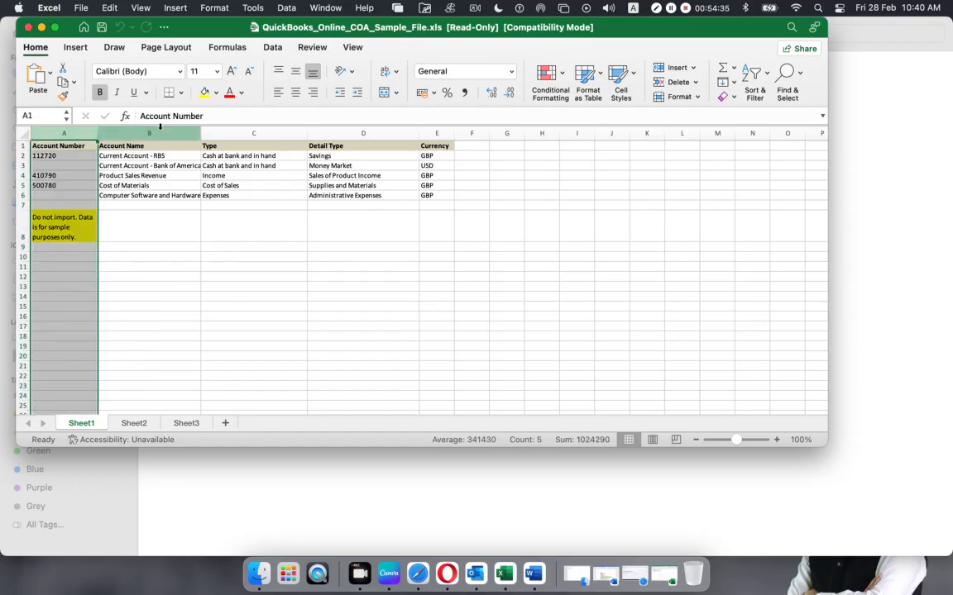
pyautogui.click(149, 132)
pyautogui.click(248, 132)
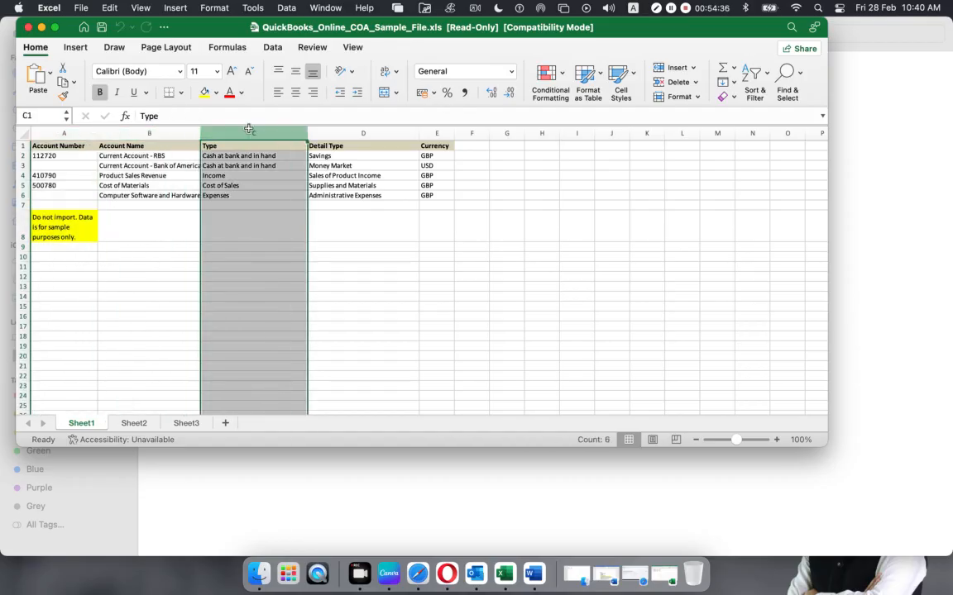
pyautogui.click(355, 132)
pyautogui.click(437, 132)
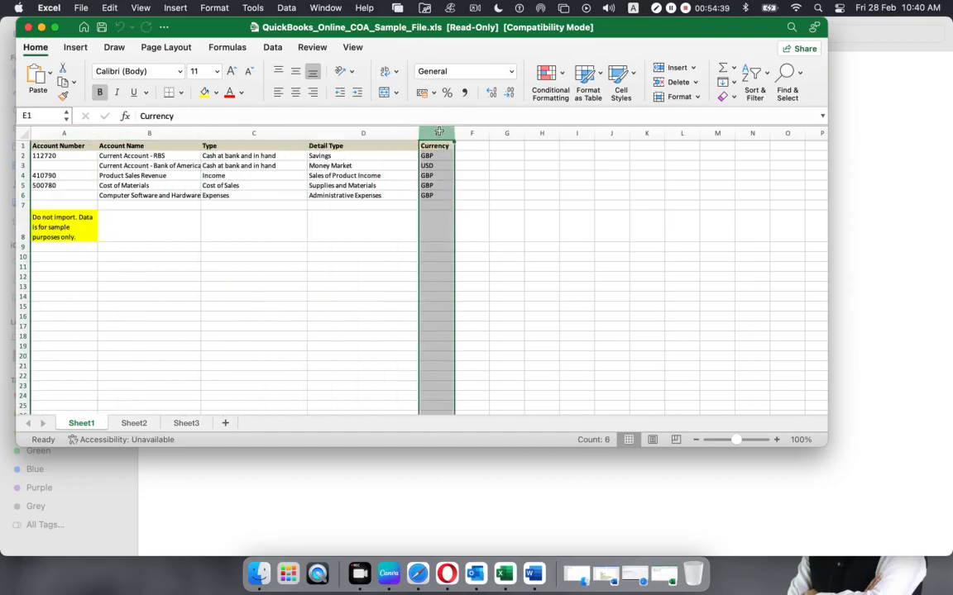
pyautogui.click(232, 246)
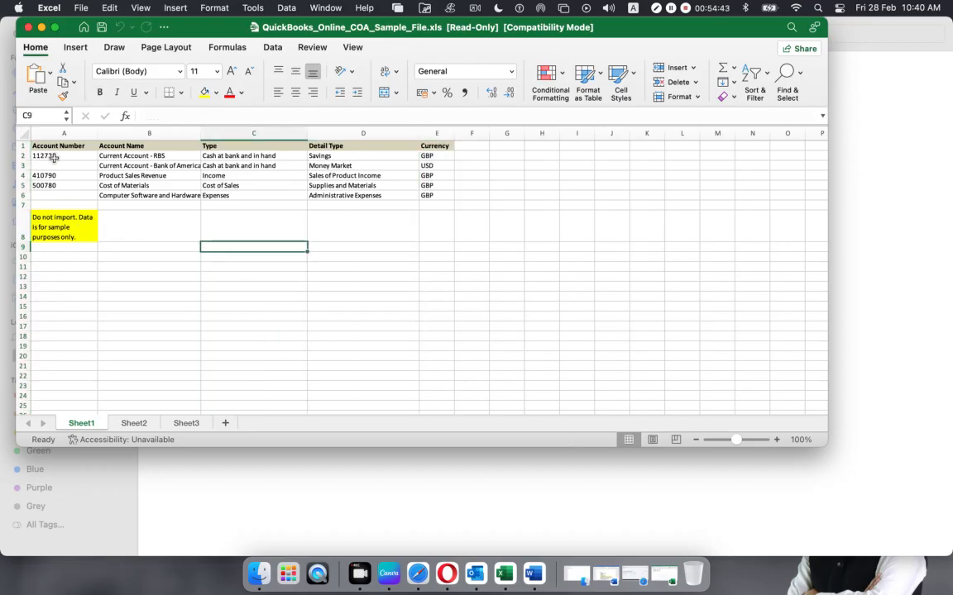
pyautogui.click(79, 157)
pyautogui.click(113, 223)
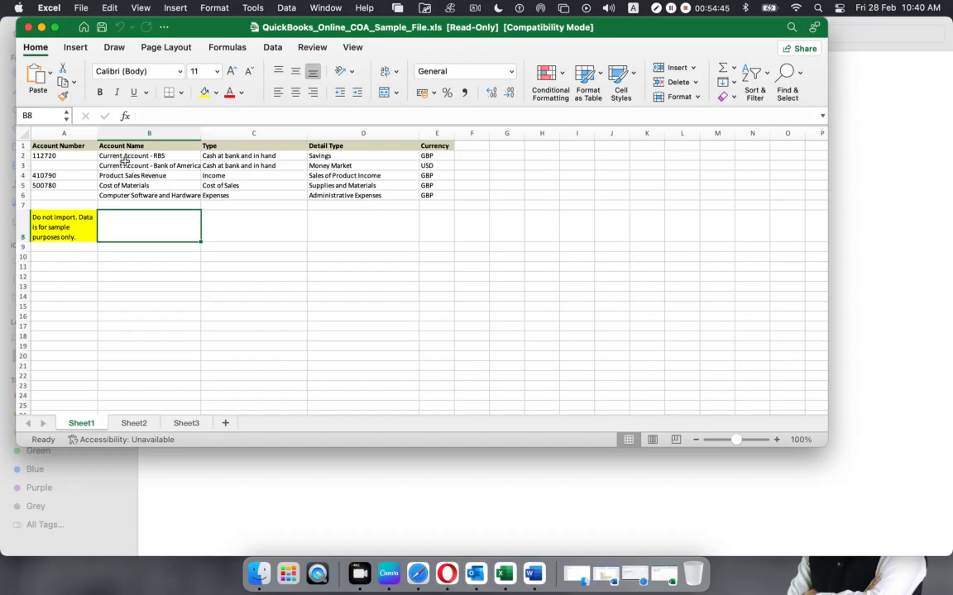
pyautogui.moveTo(117, 155); pyautogui.dragTo(346, 197)
pyautogui.click(261, 272)
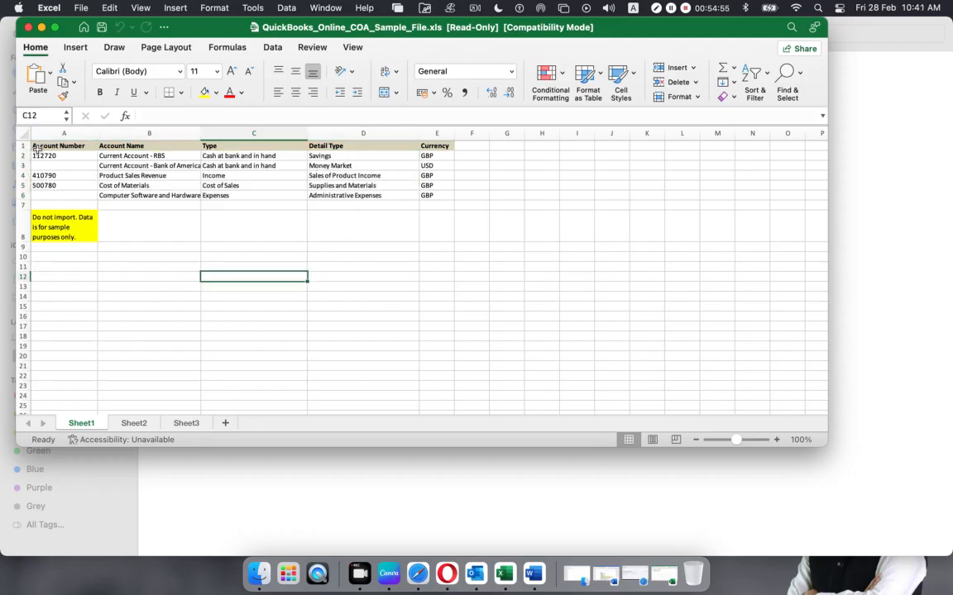
# Delete sample rows 2–10, including the do-not-import note
pyautogui.moveTo(22, 156); pyautogui.dragTo(21, 263)
pyautogui.rightClick(21, 263)
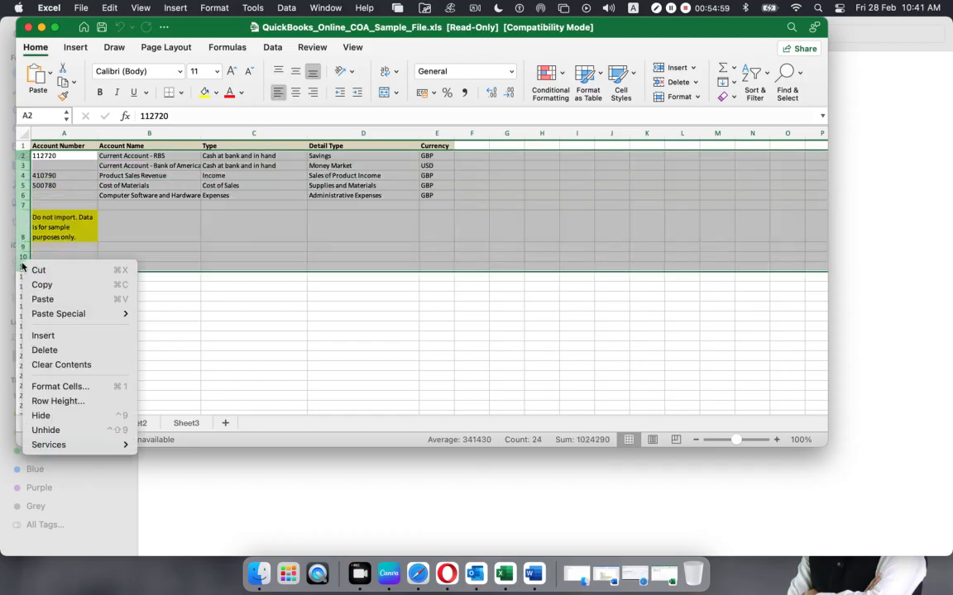
pyautogui.click(53, 350)
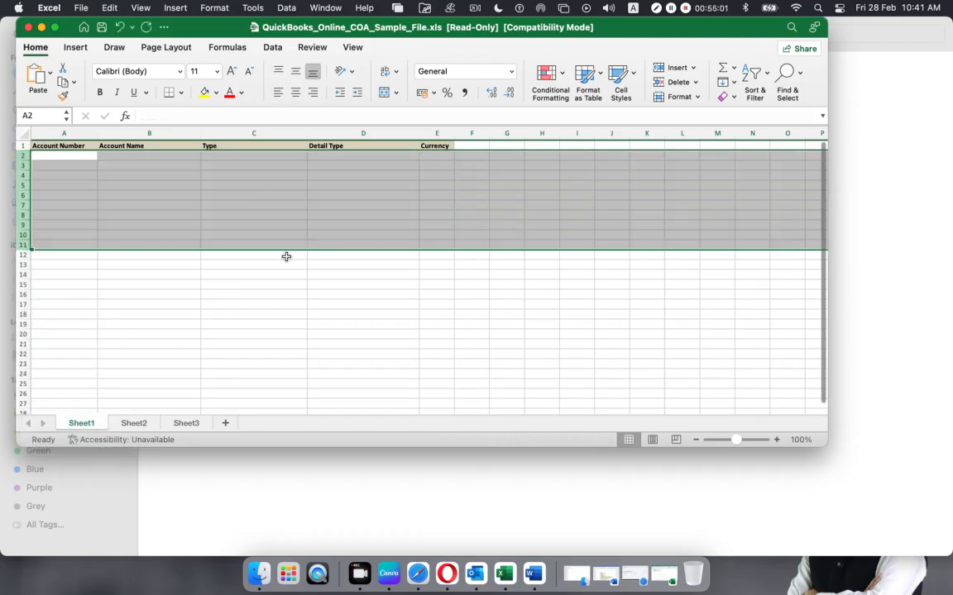
pyautogui.click(138, 176)
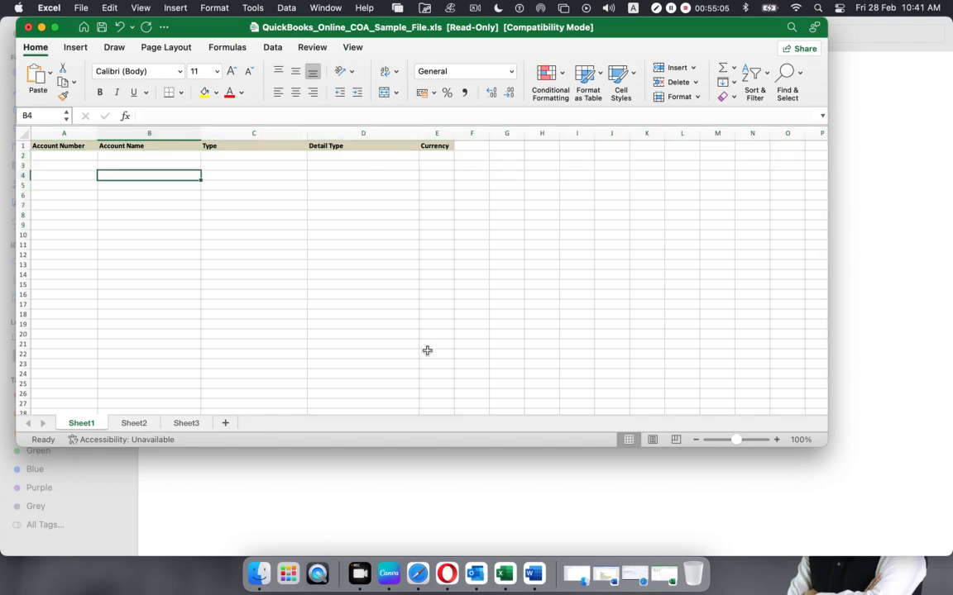
# Copy the seven account numbers from COA.xlsx into A2 under Account Number
pyautogui.click(666, 572)
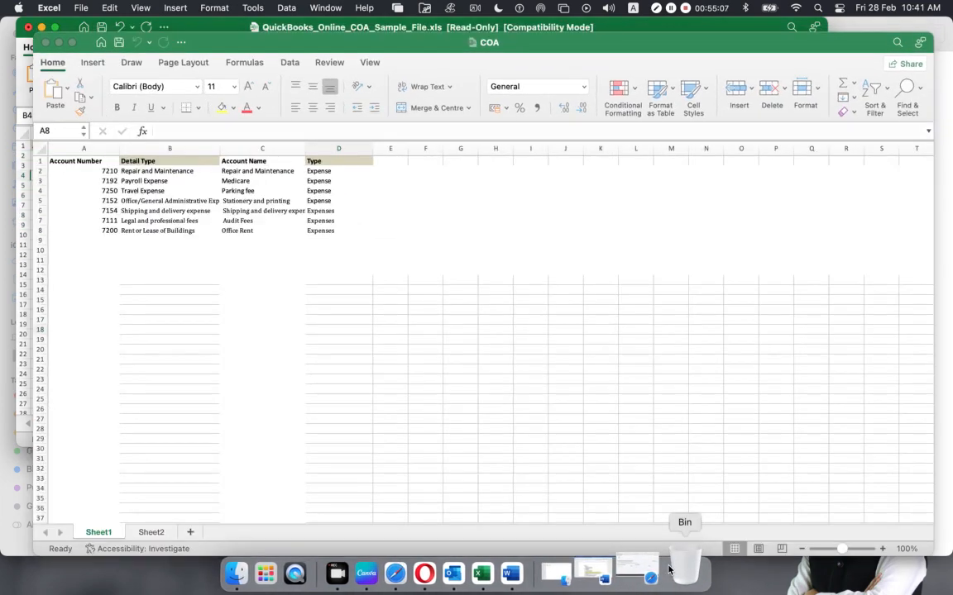
pyautogui.click(339, 329)
pyautogui.click(217, 348)
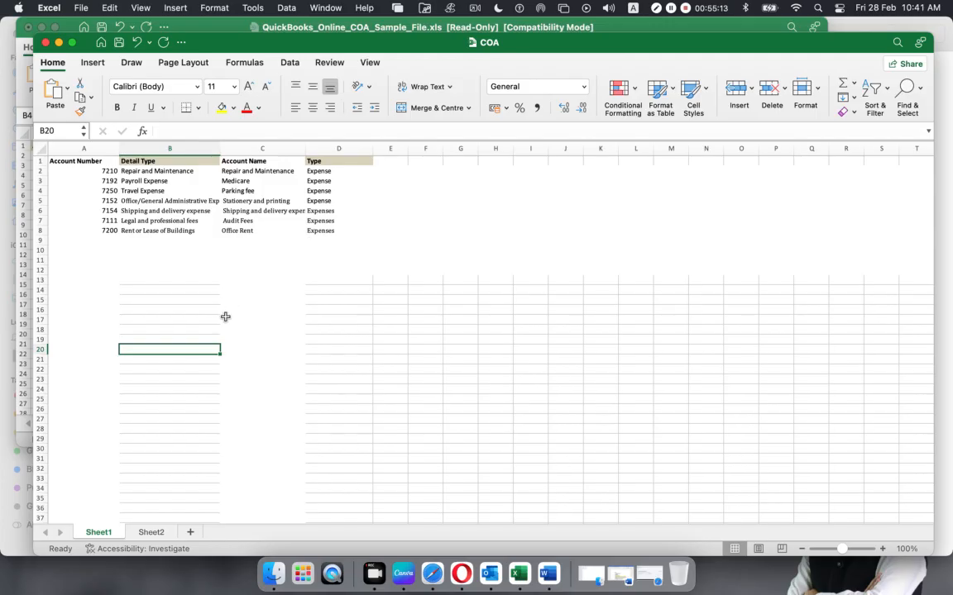
pyautogui.click(334, 280)
pyautogui.moveTo(95, 170); pyautogui.dragTo(99, 234)
pyautogui.press('super+c')
pyautogui.press('super+Tab')
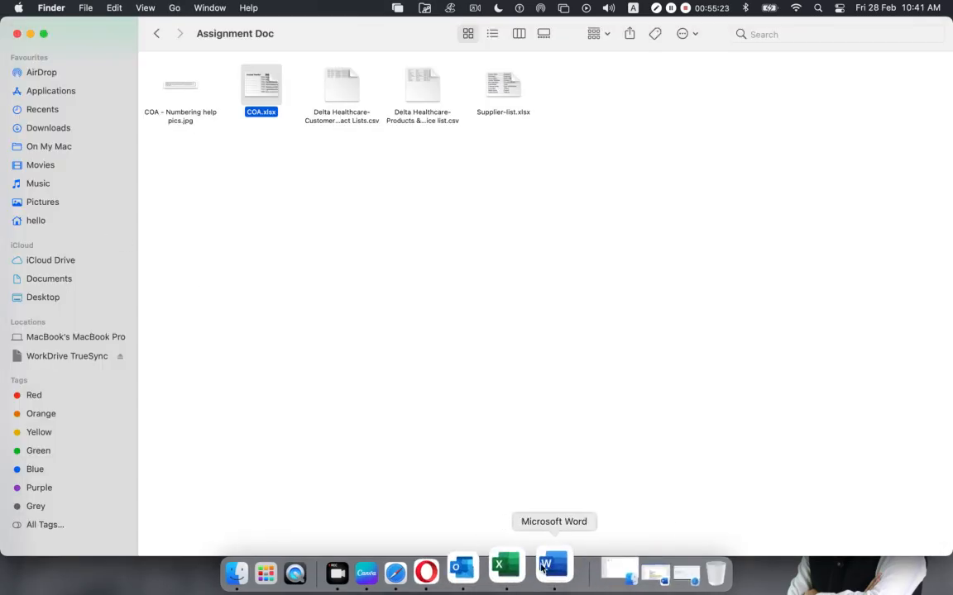
pyautogui.click(31, 33)
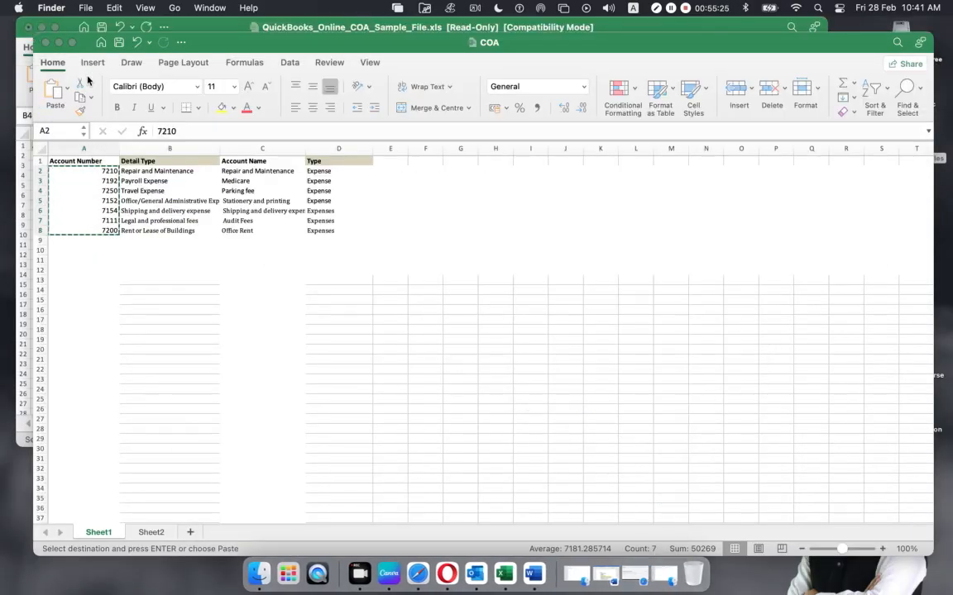
pyautogui.click(59, 42)
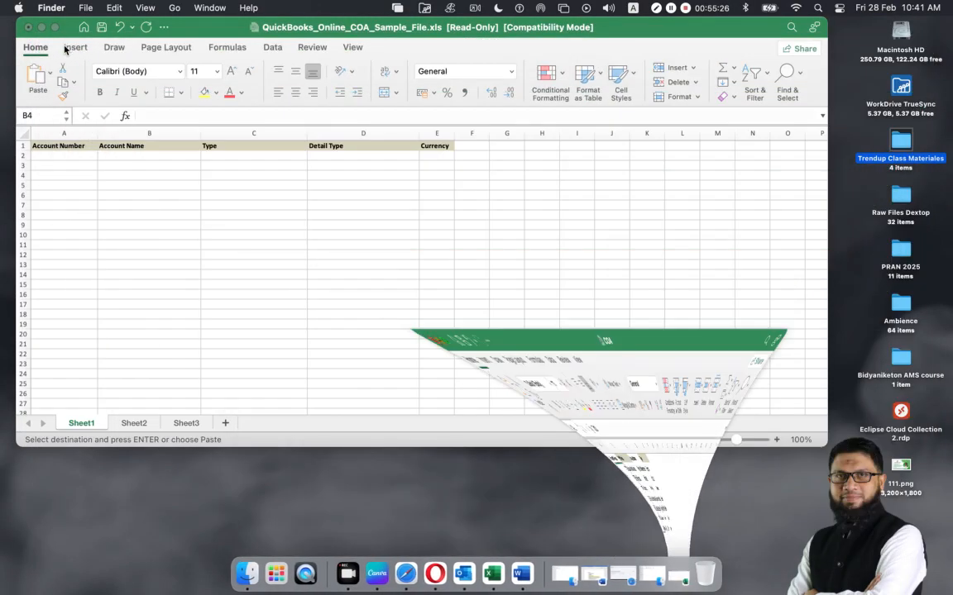
pyautogui.click(71, 154)
pyautogui.press('super+v')
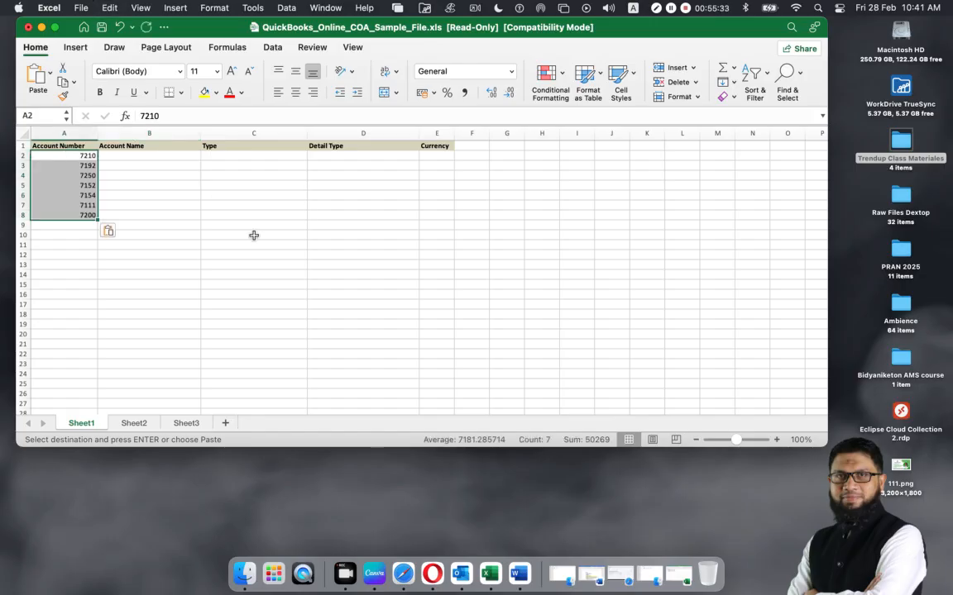
# Check COA.xlsx account names, types and detail types, including Parking fee and Travel Expense
pyautogui.click(678, 570)
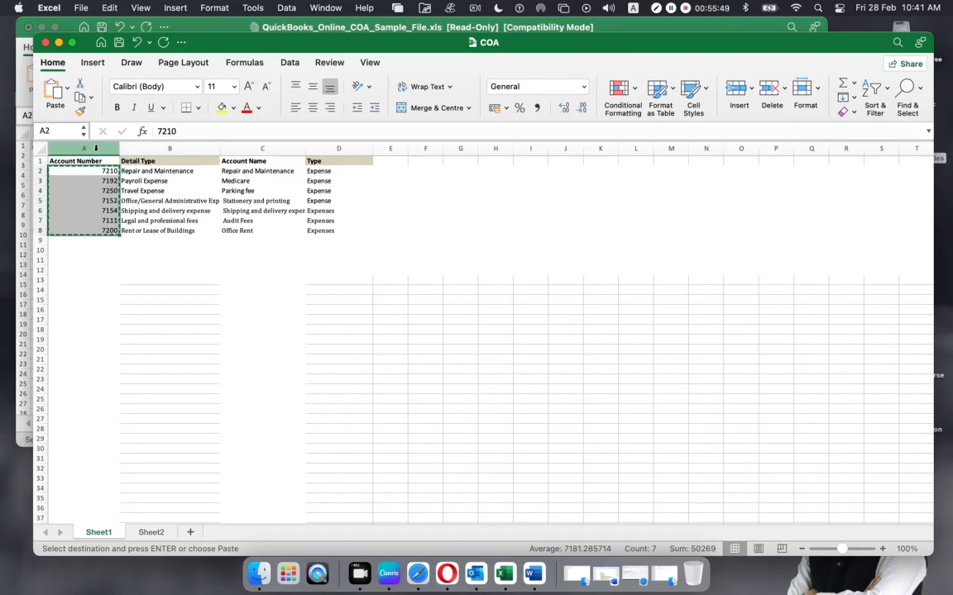
pyautogui.click(57, 42)
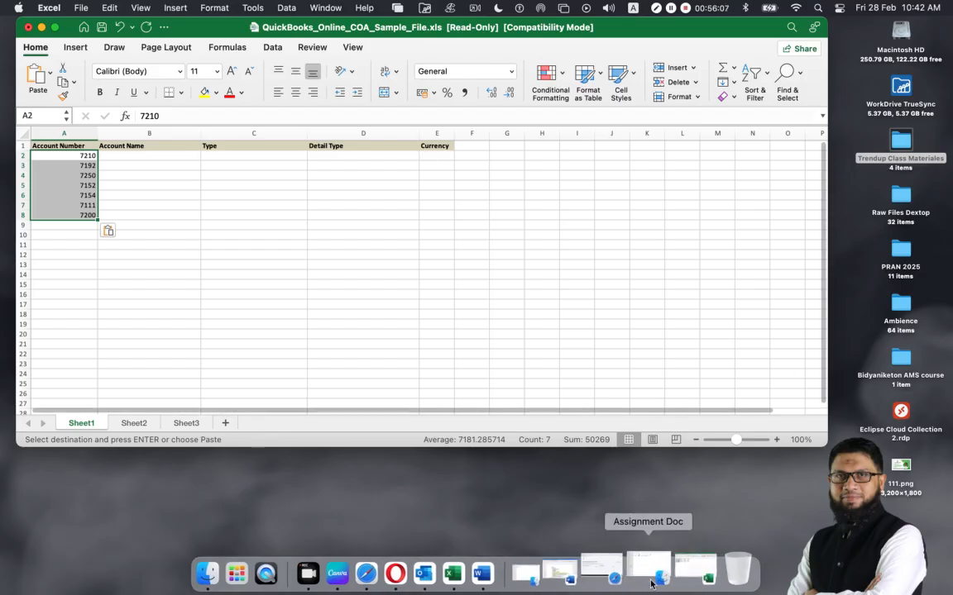
pyautogui.click(679, 569)
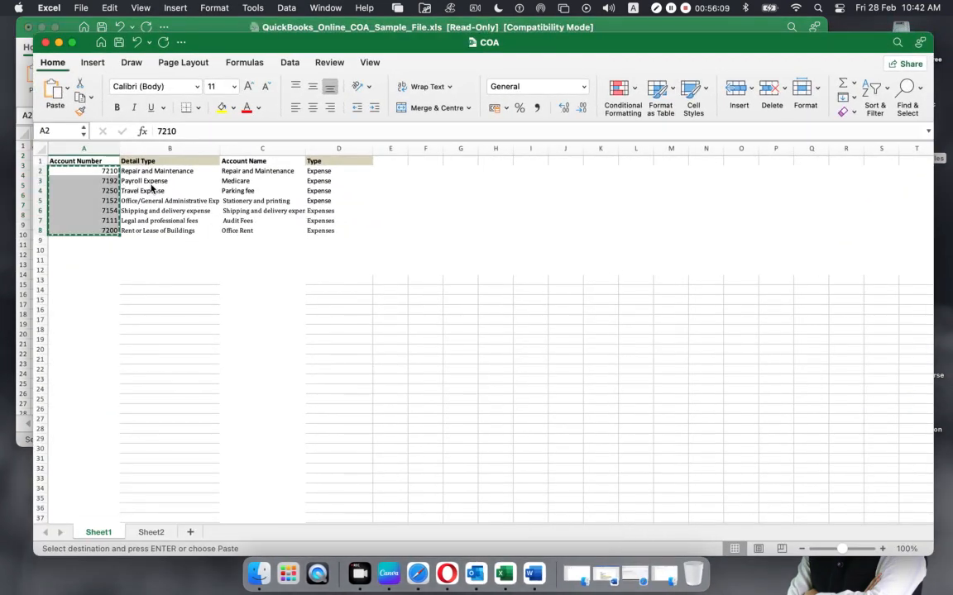
pyautogui.click(159, 170)
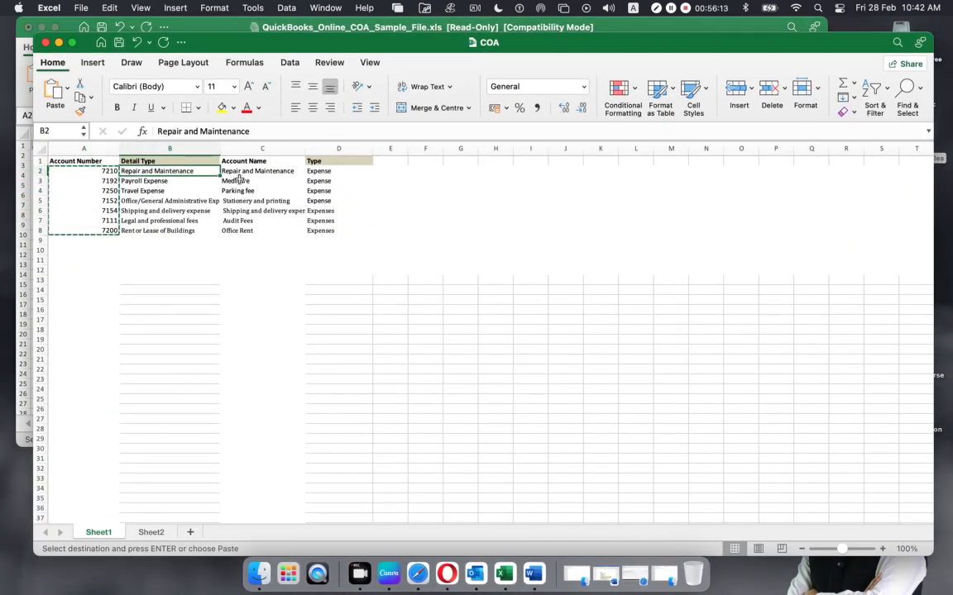
pyautogui.click(322, 171)
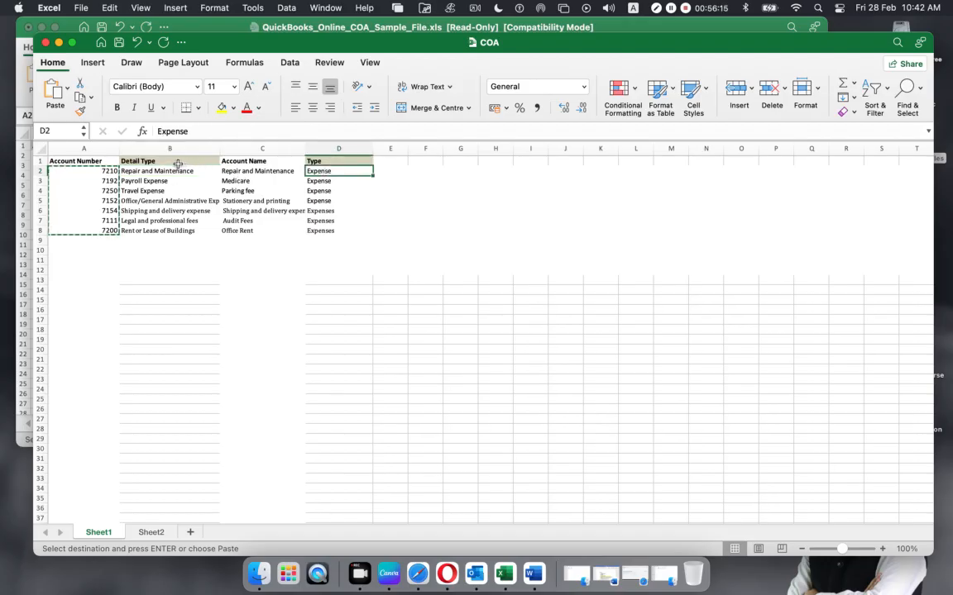
pyautogui.click(260, 171)
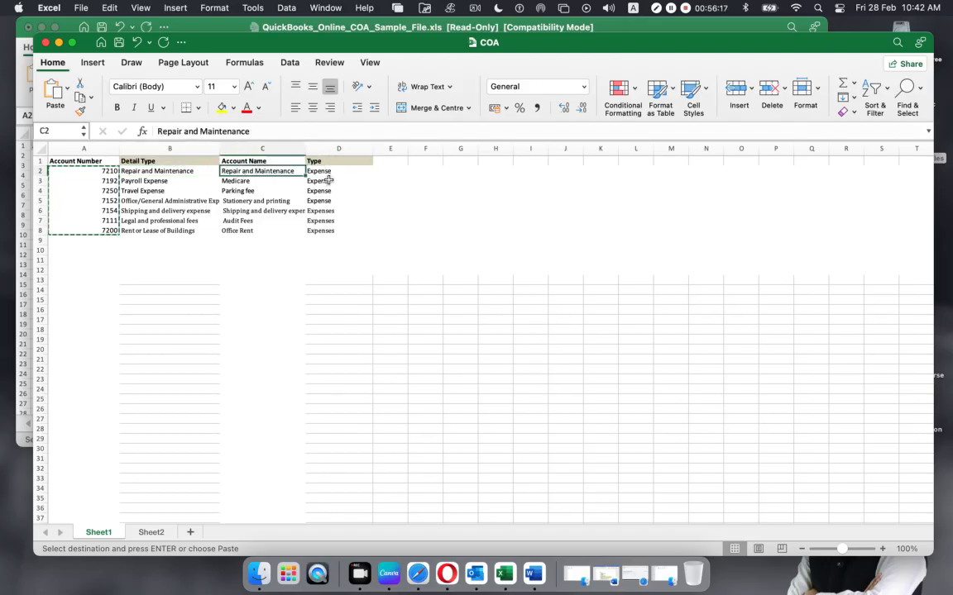
pyautogui.click(235, 191)
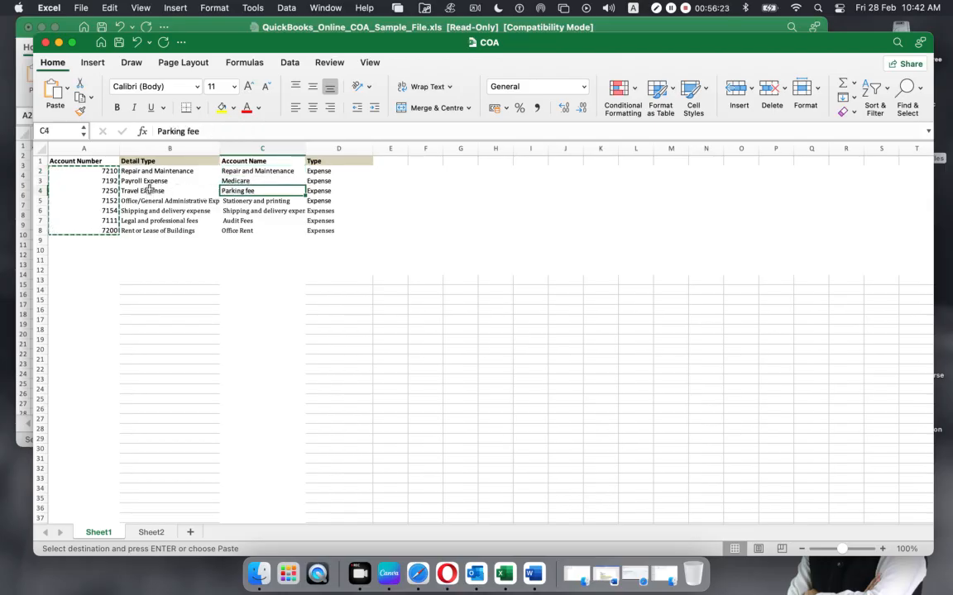
pyautogui.click(310, 192)
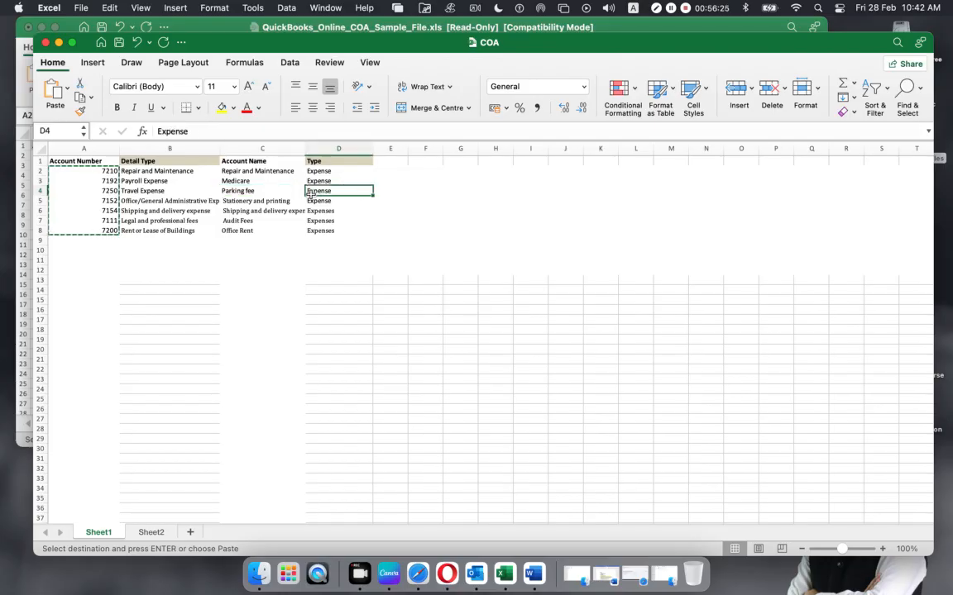
pyautogui.click(148, 190)
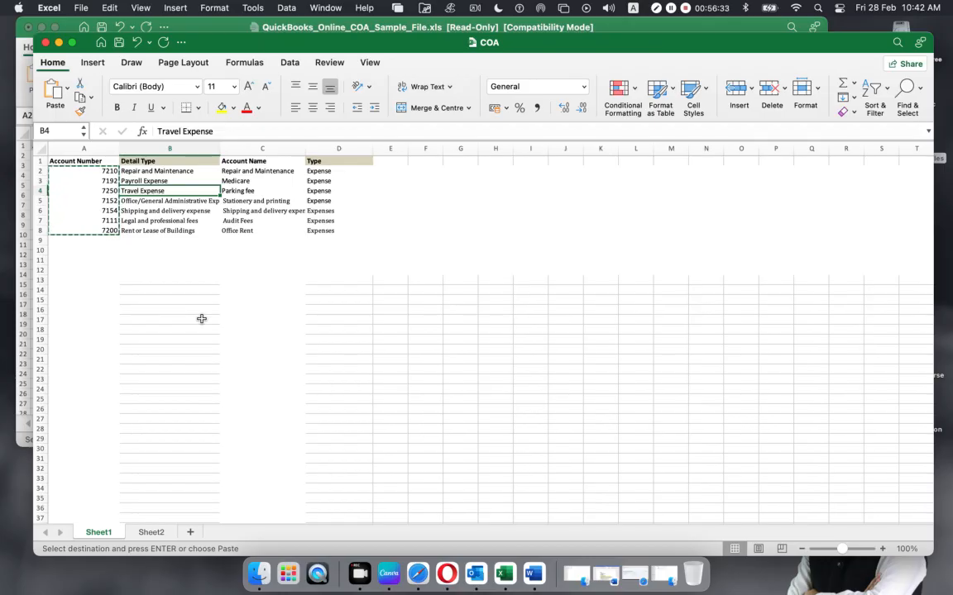
pyautogui.click(331, 302)
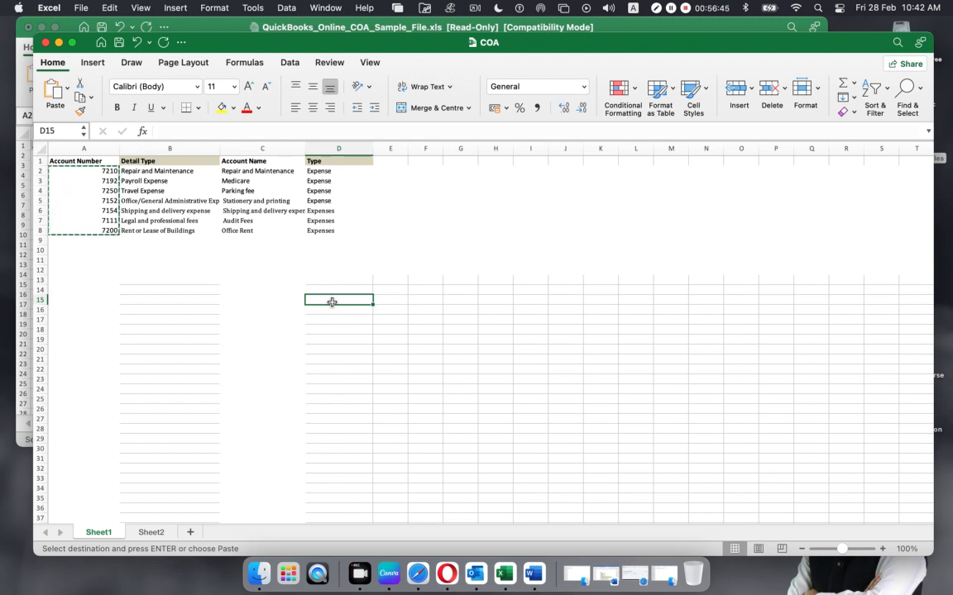
pyautogui.click(204, 258)
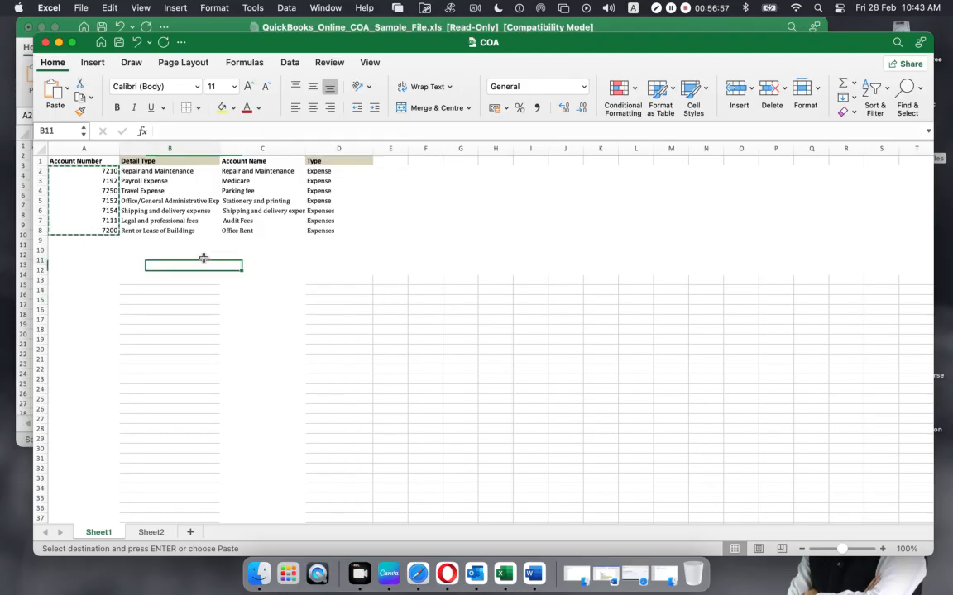
# Copy the seven detail types into D2 under Detail Type
pyautogui.moveTo(142, 172); pyautogui.dragTo(146, 229)
pyautogui.press('super+c')
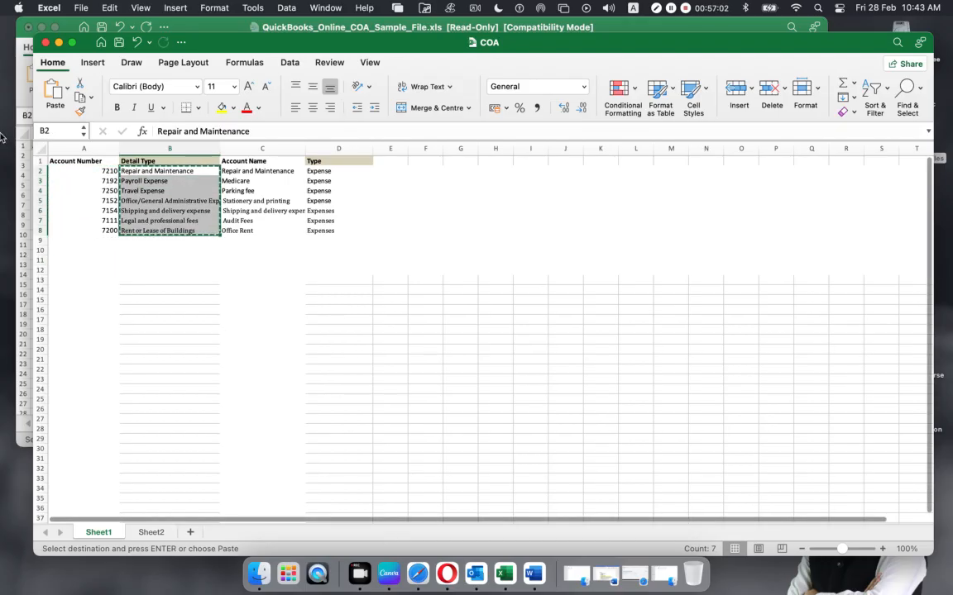
pyautogui.click(58, 42)
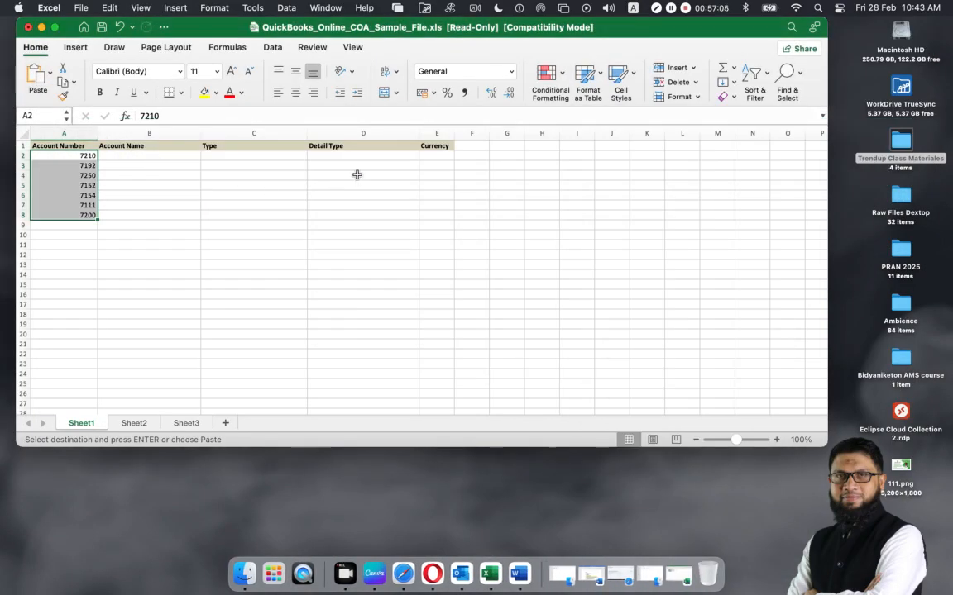
pyautogui.click(342, 155)
pyautogui.press('super+v')
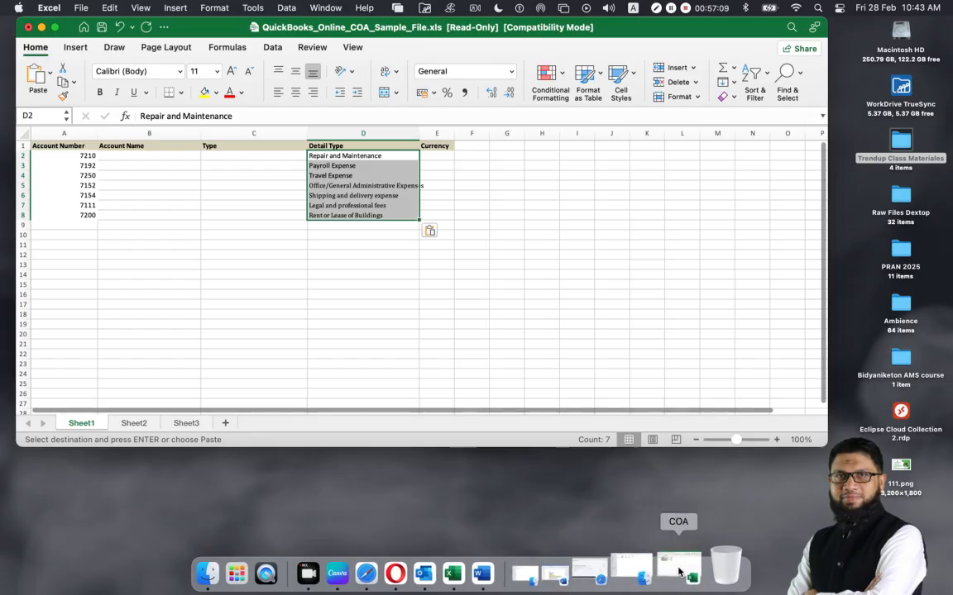
# Copy the seven account names into B2 under Account Name
pyautogui.click(670, 569)
pyautogui.moveTo(238, 171); pyautogui.dragTo(239, 226)
pyautogui.press('super+c')
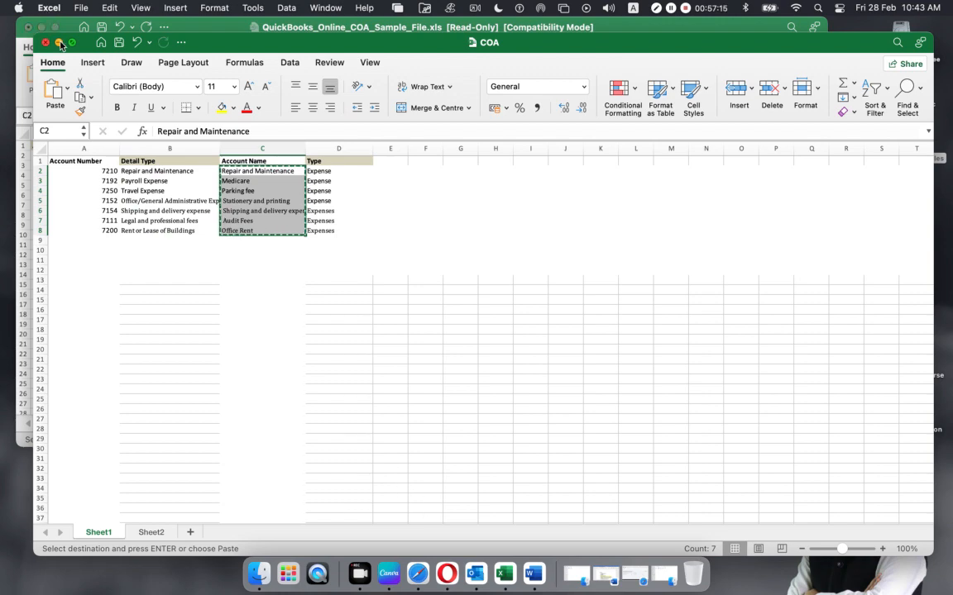
pyautogui.click(59, 41)
pyautogui.click(125, 156)
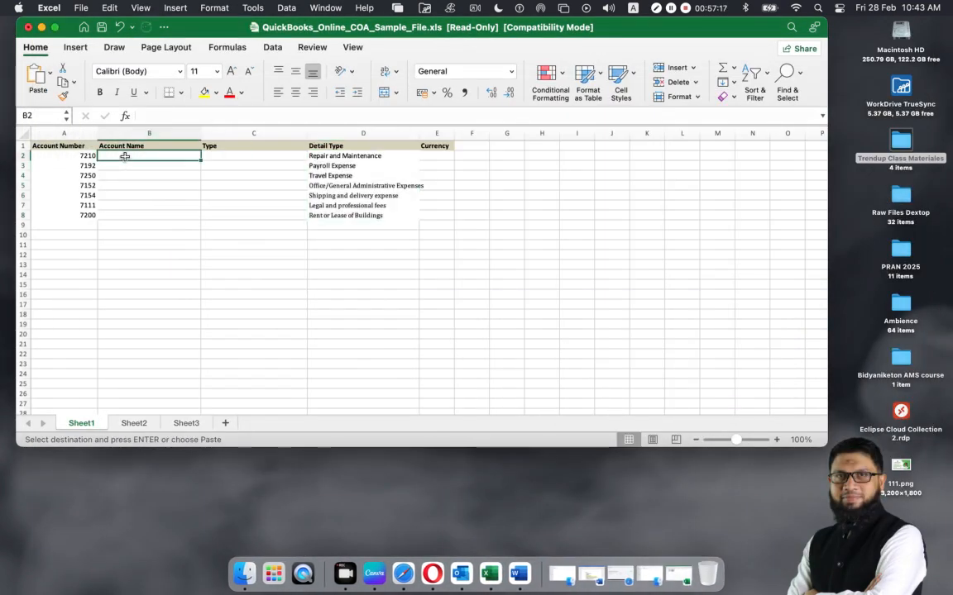
pyautogui.press('super+v')
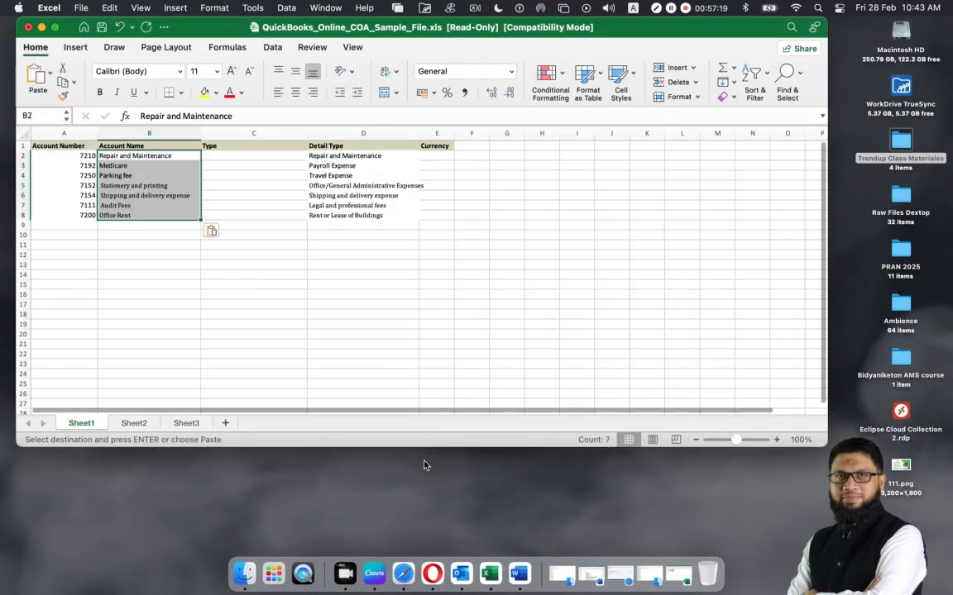
# Copy the Type values D2:D8 from COA.xlsx
pyautogui.click(674, 569)
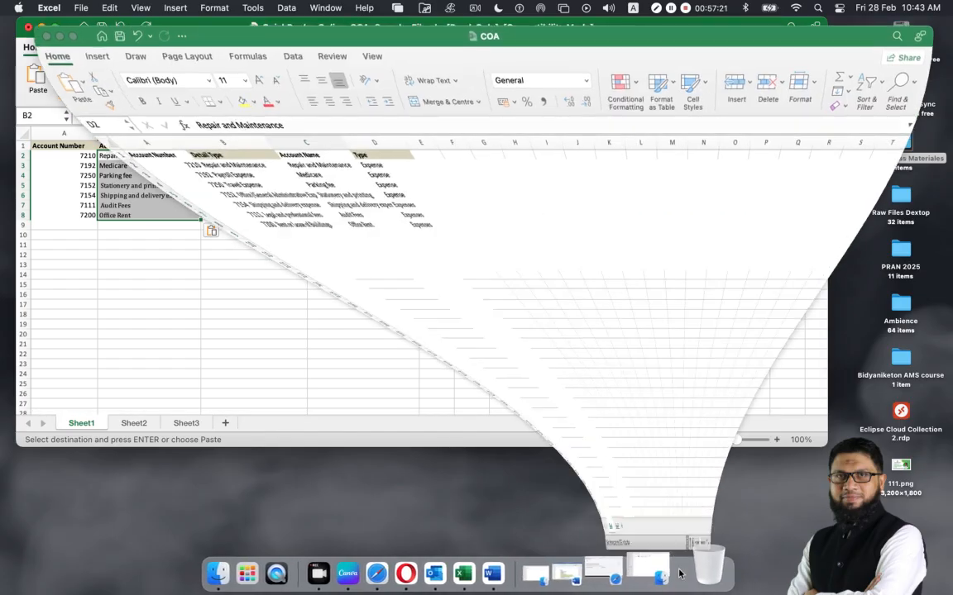
pyautogui.moveTo(320, 171); pyautogui.dragTo(325, 234)
pyautogui.press('super+c')
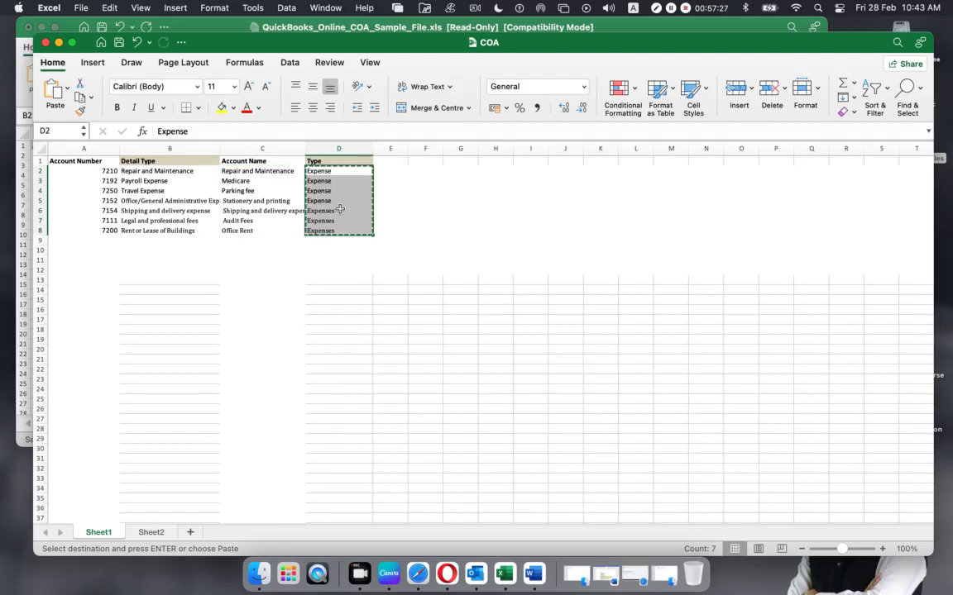
# Correct D6 to Expense and fill Expense down D2:D8 in COA.xlsx
pyautogui.doubleClick(352, 211)
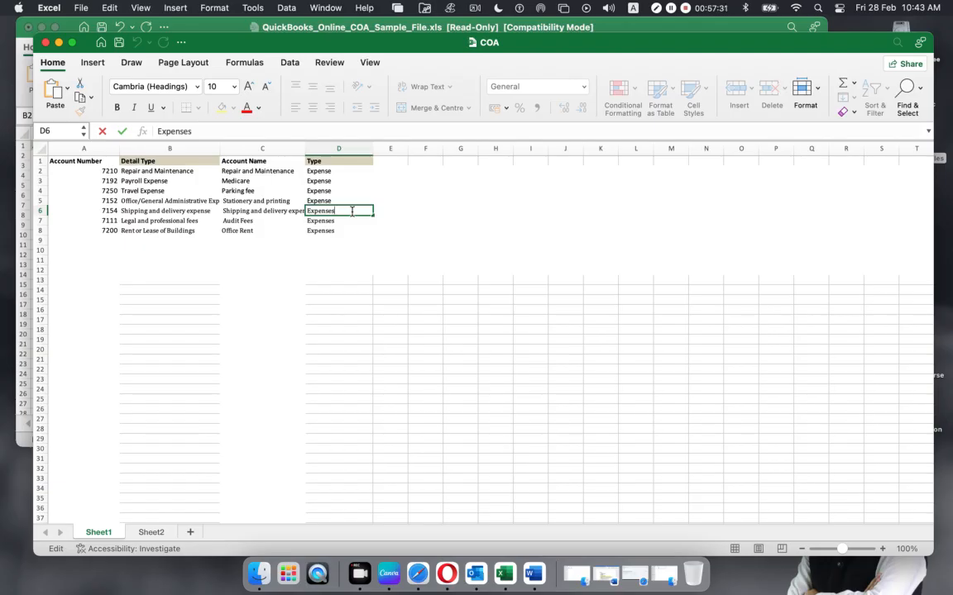
pyautogui.press('BackSpace')
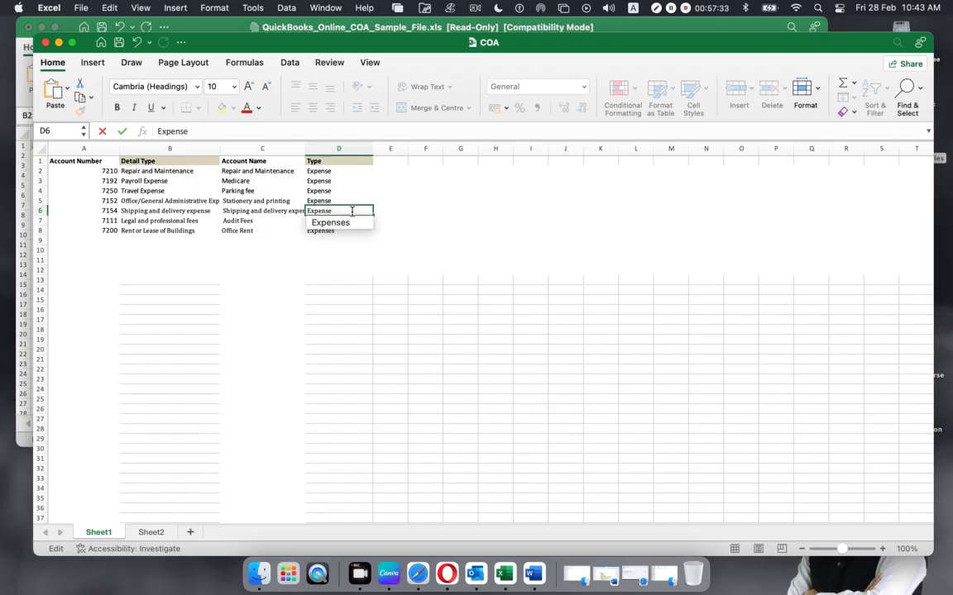
pyautogui.click(405, 257)
pyautogui.doubleClick(361, 219)
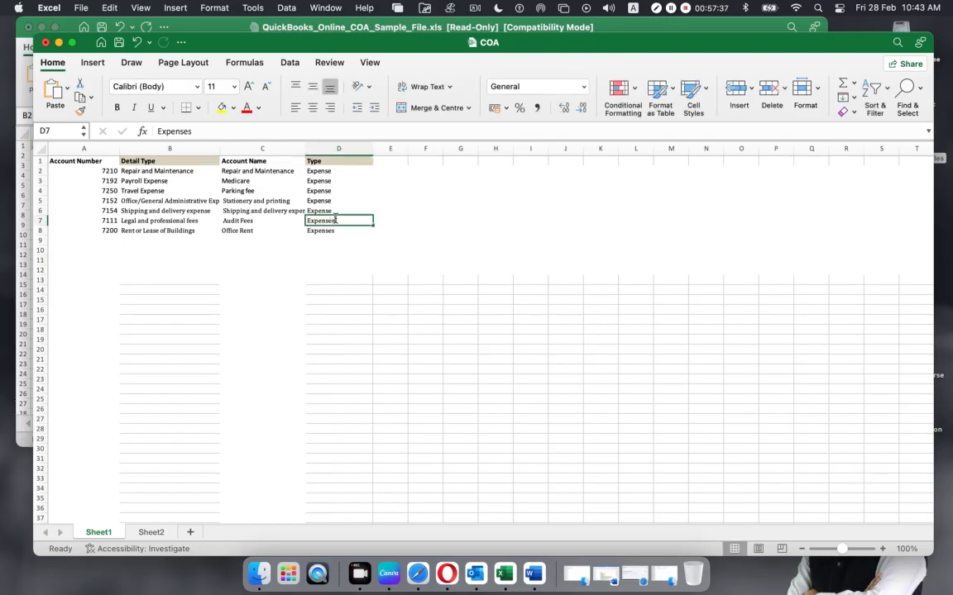
pyautogui.click(370, 176)
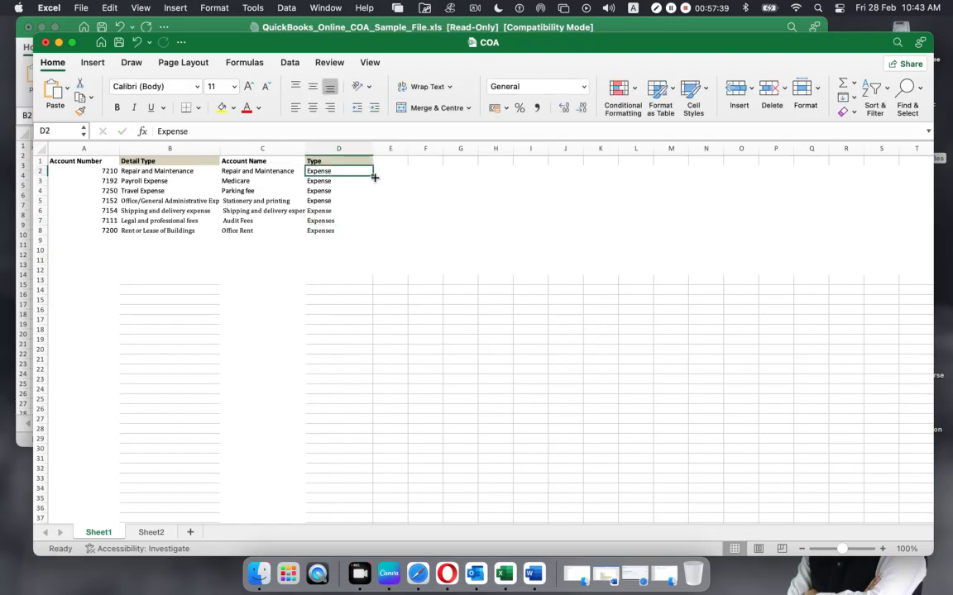
pyautogui.moveTo(375, 176); pyautogui.dragTo(372, 234)
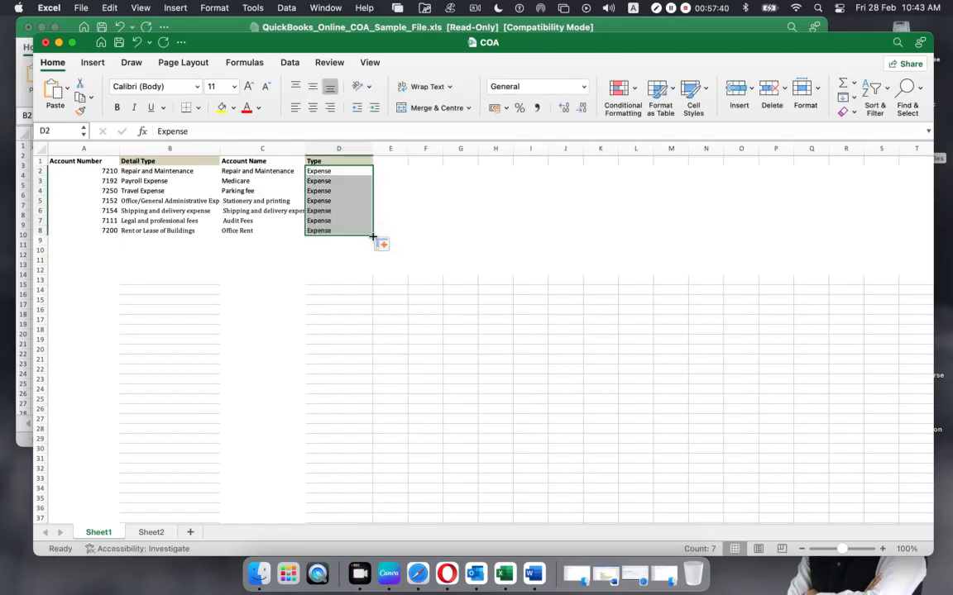
pyautogui.click(385, 310)
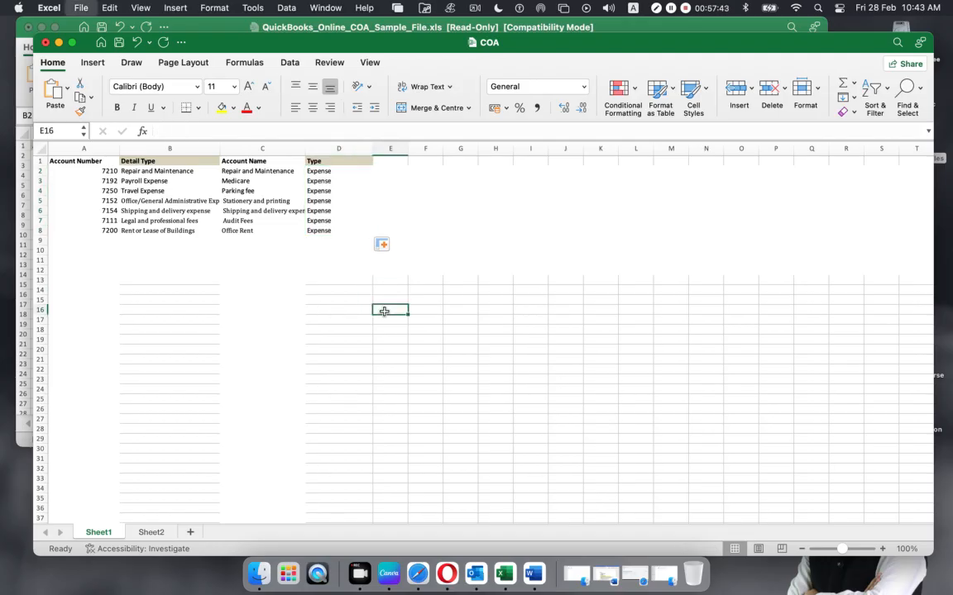
# Paste the Expense values into C2:C8 of the sample sheet's Type column
pyautogui.moveTo(320, 171); pyautogui.dragTo(327, 232)
pyautogui.press('super+c')
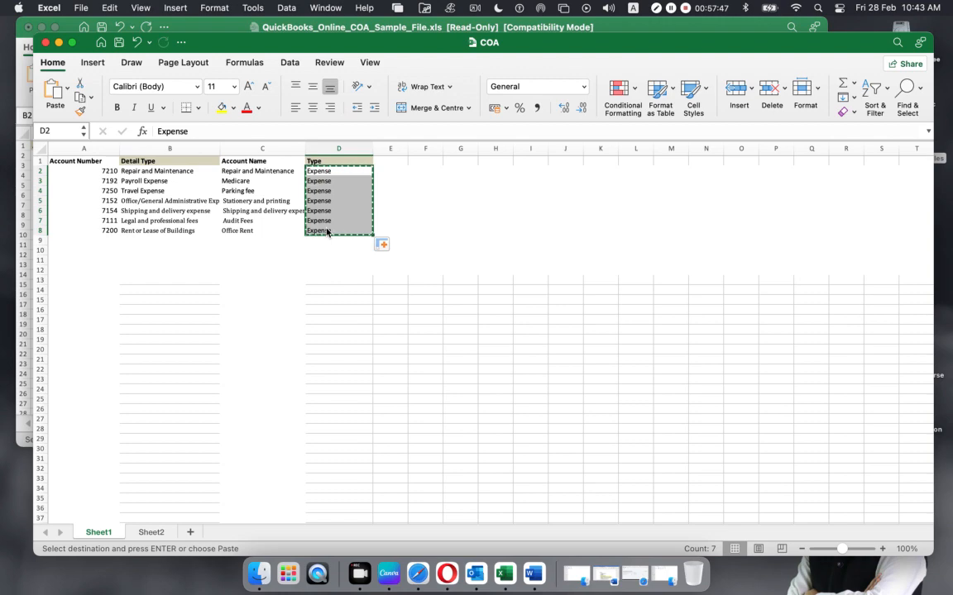
pyautogui.click(58, 43)
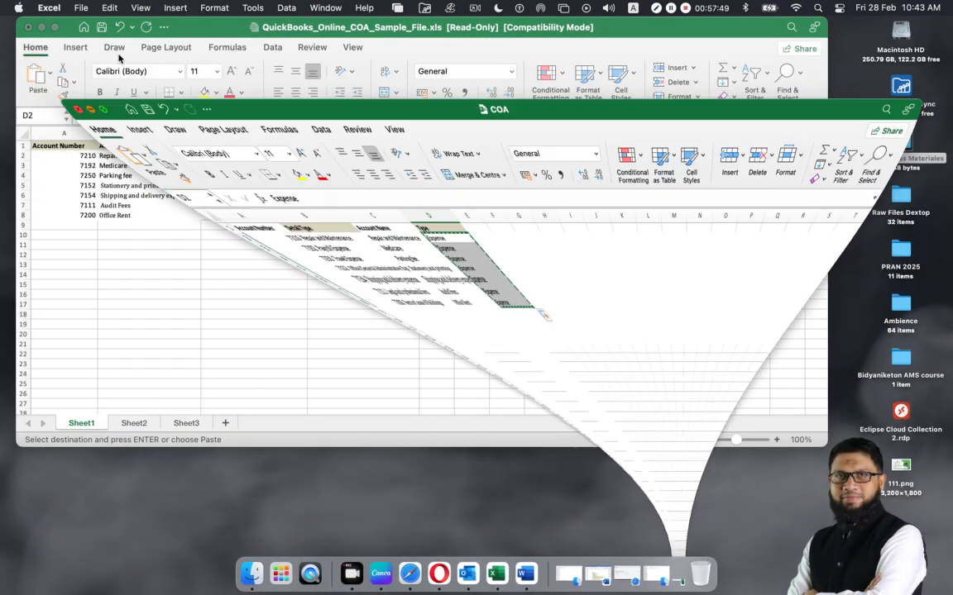
pyautogui.click(227, 155)
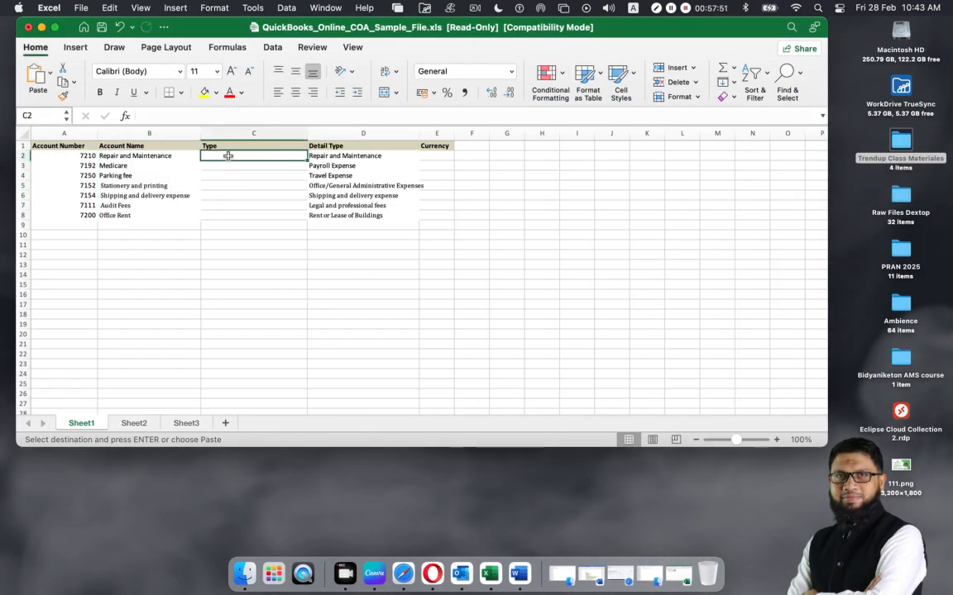
pyautogui.press('super+v')
pyautogui.click(502, 169)
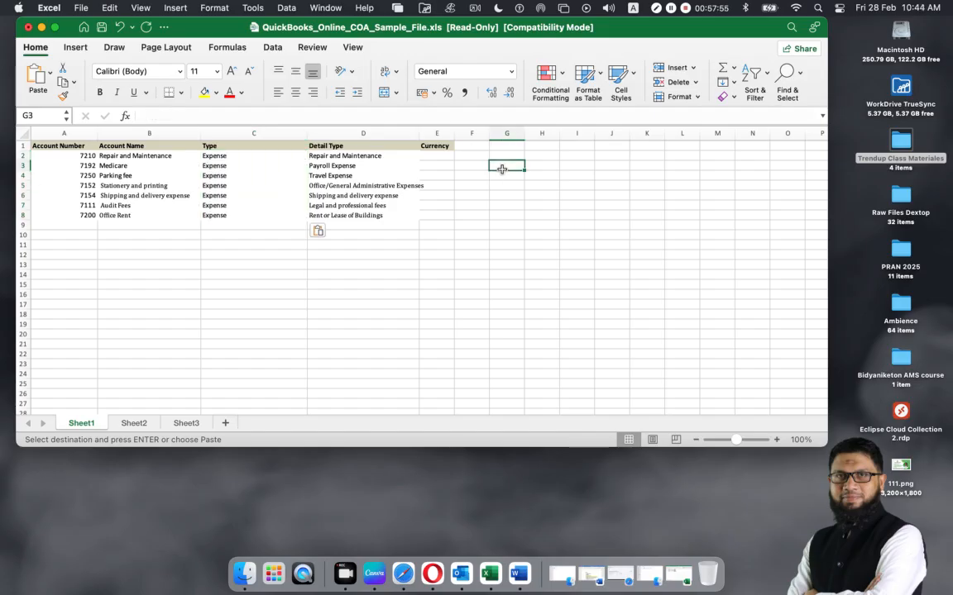
pyautogui.click(86, 8)
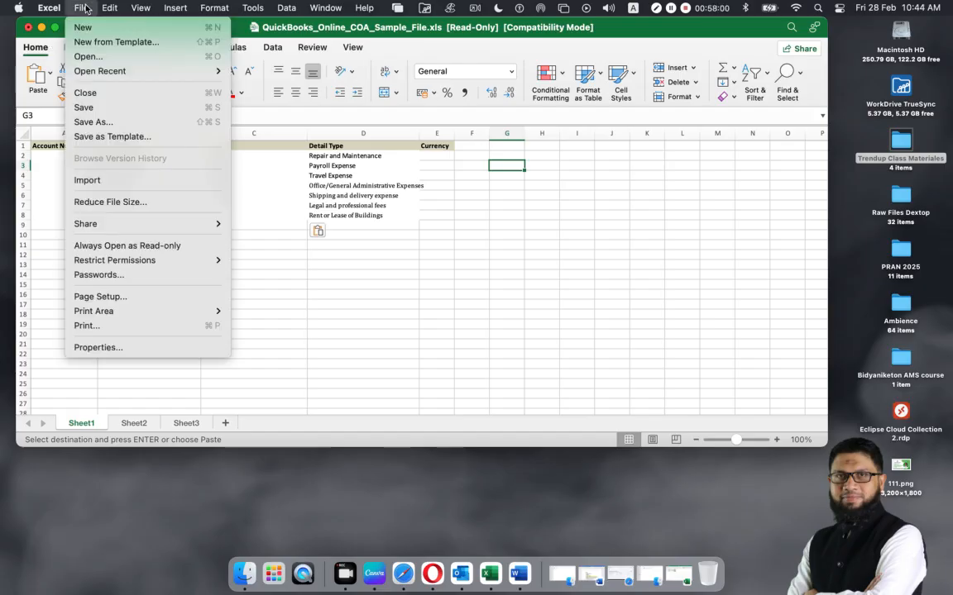
# Save the sheet to the Desktop as Copy of QuickBooks_Online_COA_Sample_File.xls, keeping .xls, and close it
pyautogui.click(101, 124)
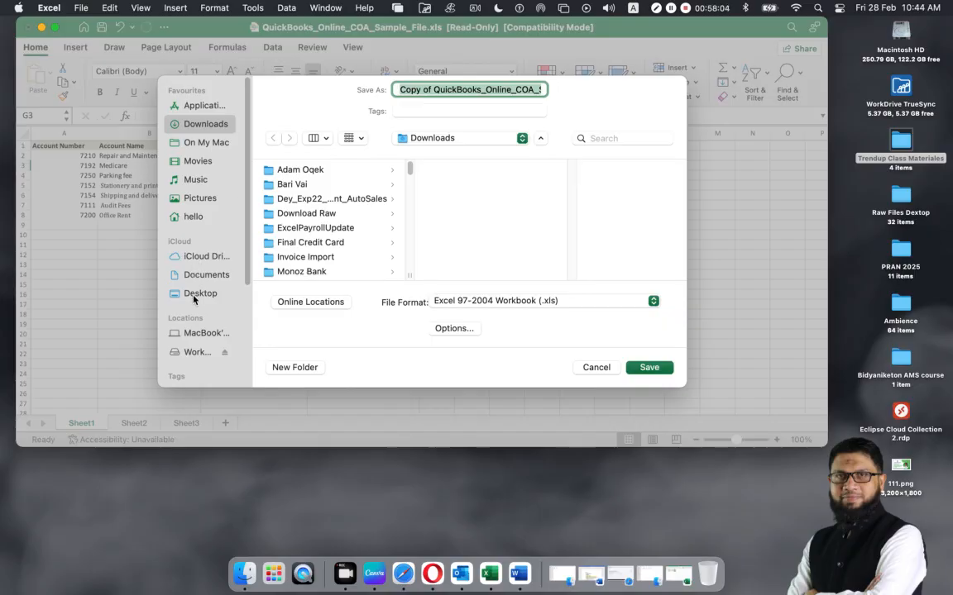
pyautogui.click(196, 298)
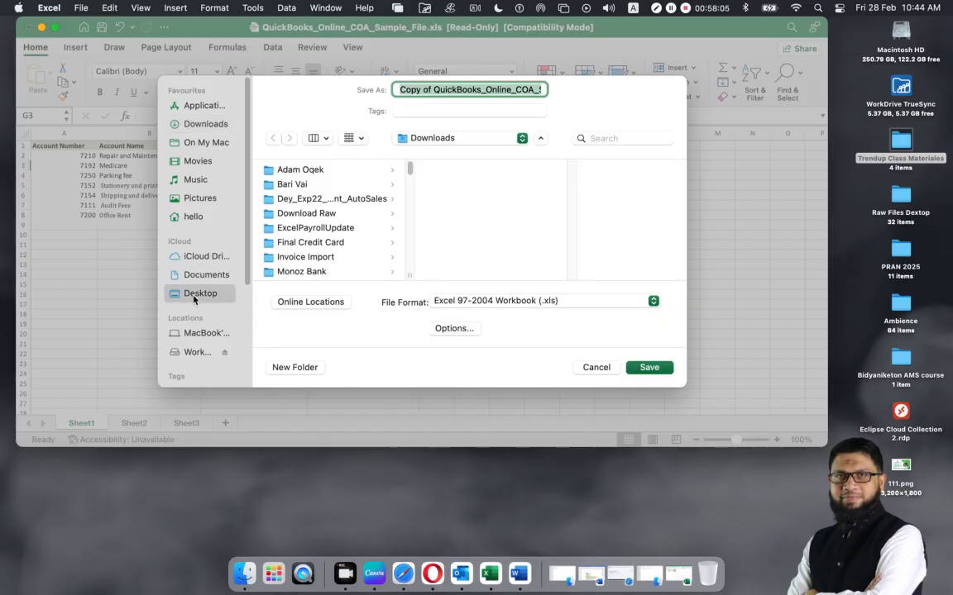
pyautogui.click(649, 370)
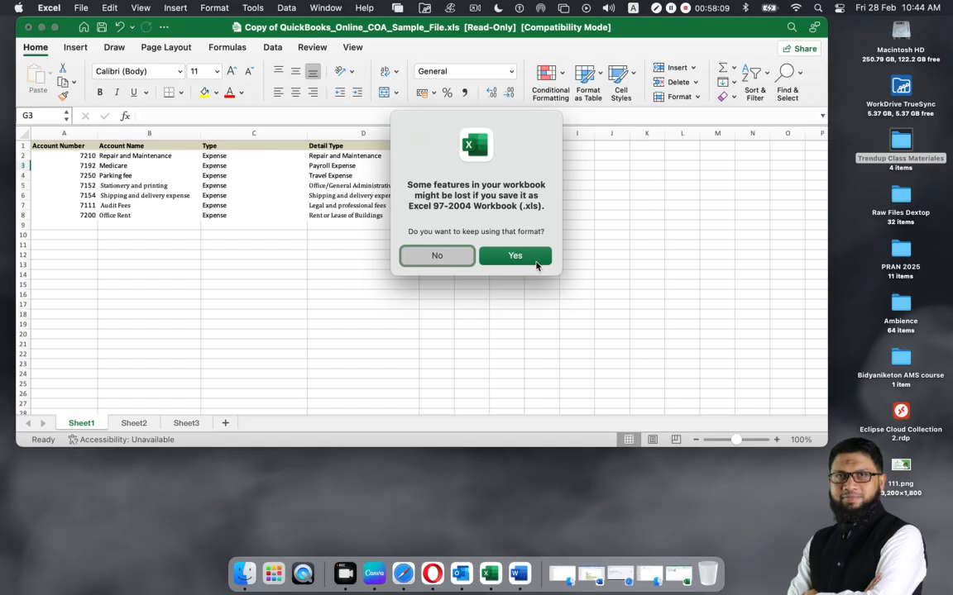
pyautogui.click(535, 260)
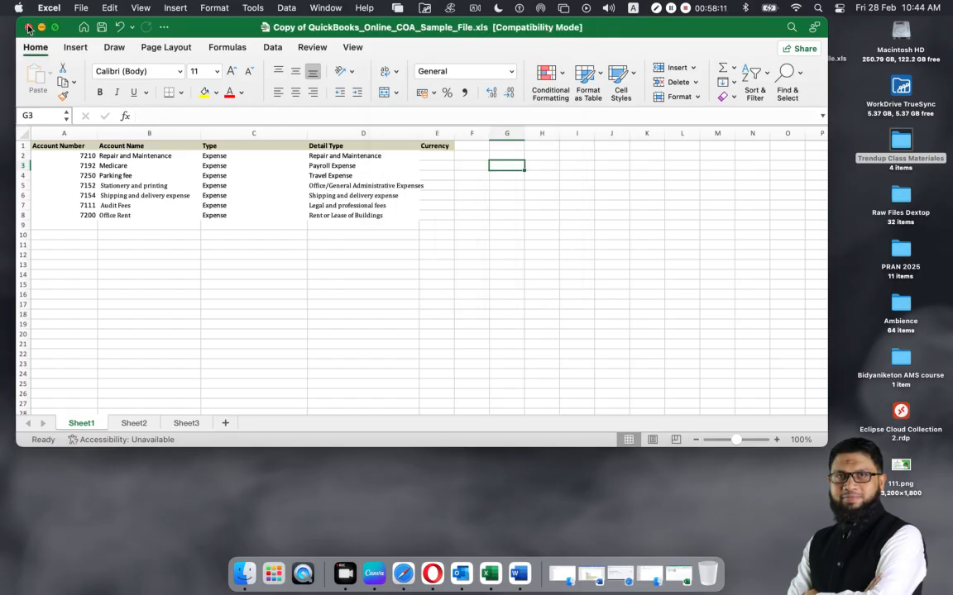
pyautogui.click(28, 28)
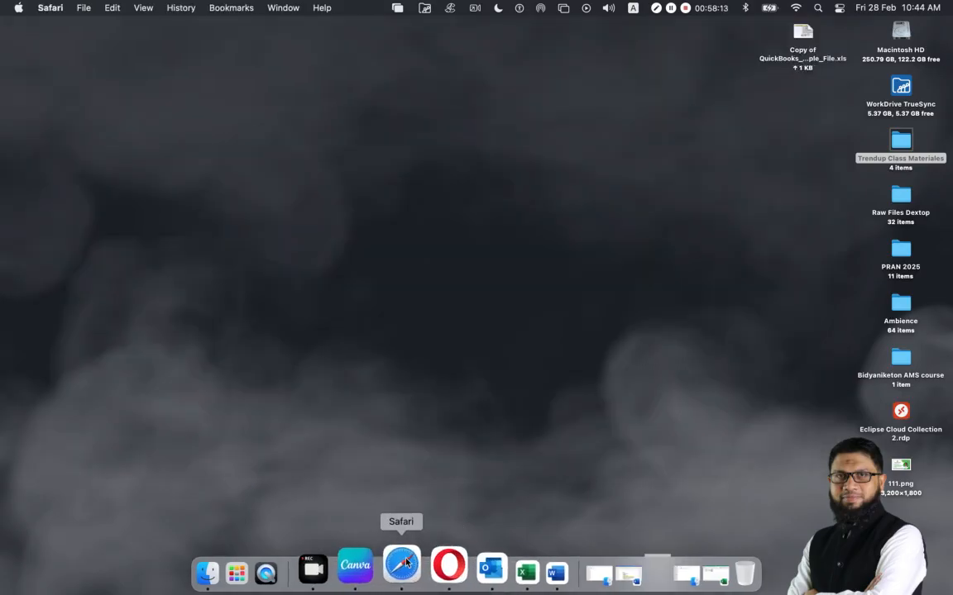
pyautogui.click(403, 571)
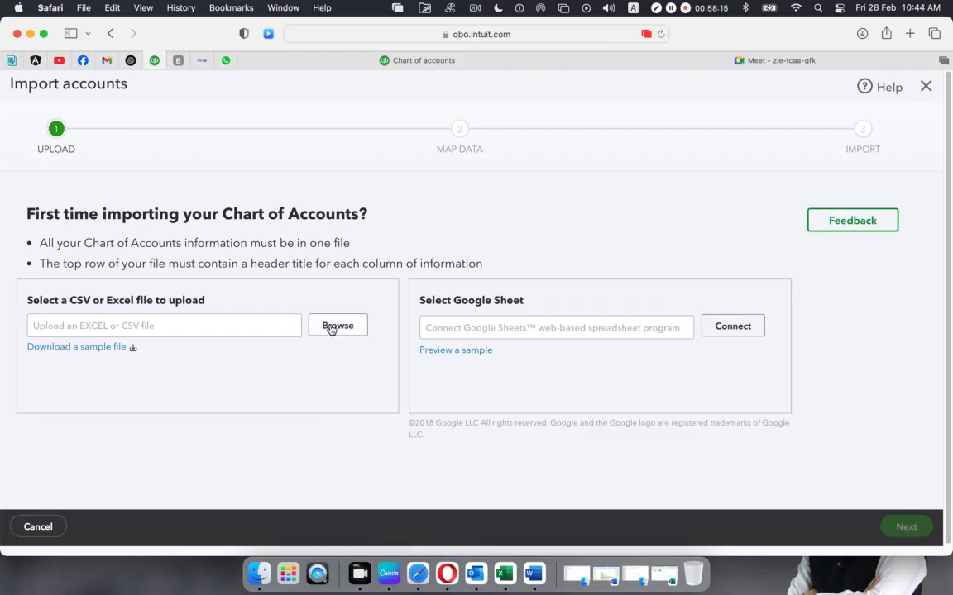
# Upload the Desktop .xls copy, accept the field mapping, and import the seven Expense accounts
pyautogui.click(330, 328)
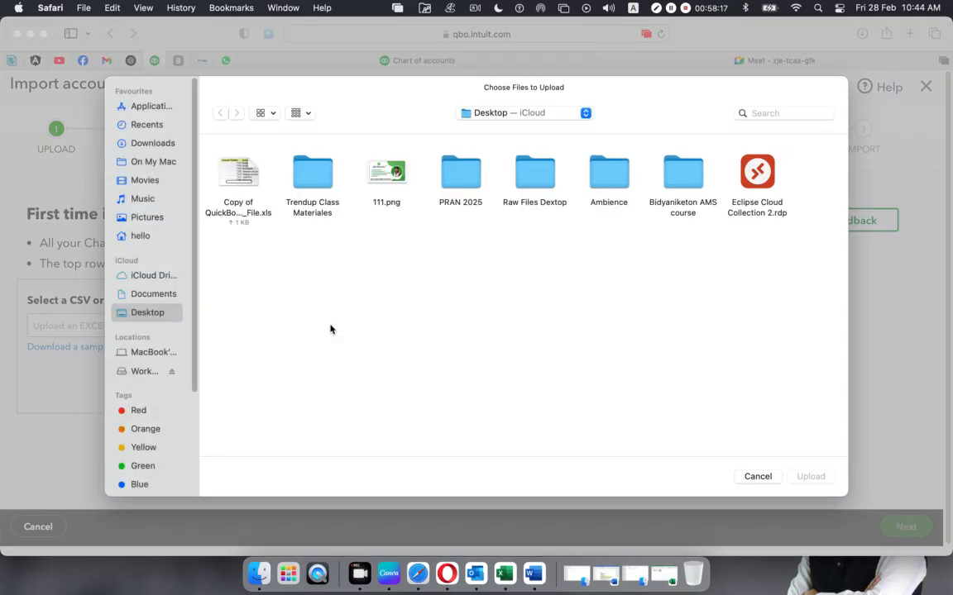
pyautogui.click(239, 174)
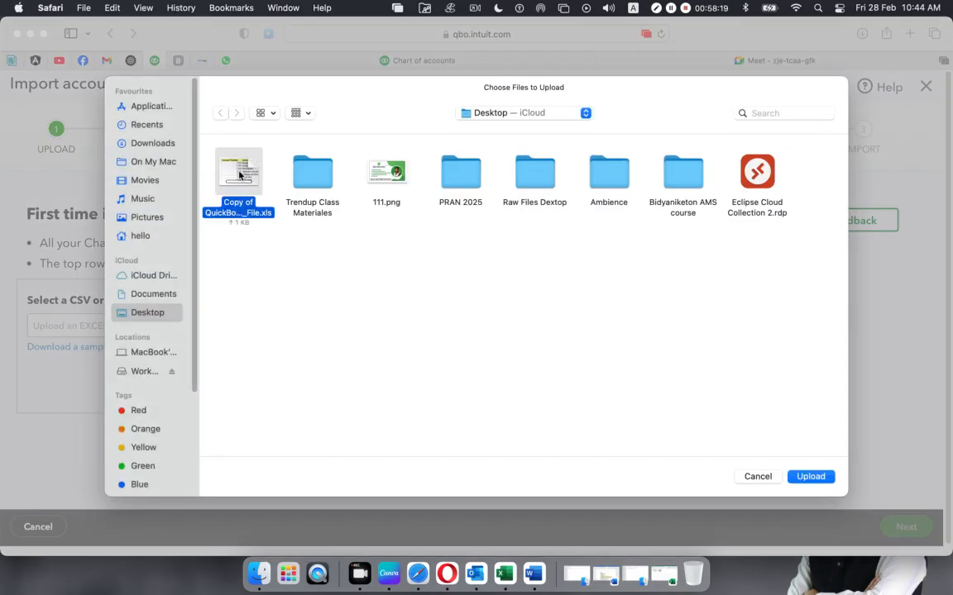
pyautogui.click(811, 477)
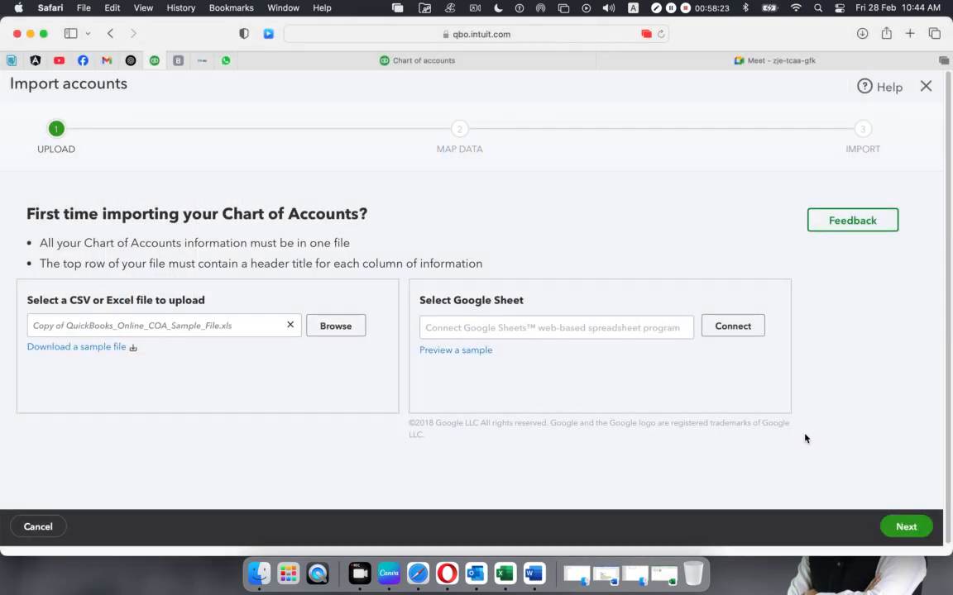
pyautogui.click(907, 527)
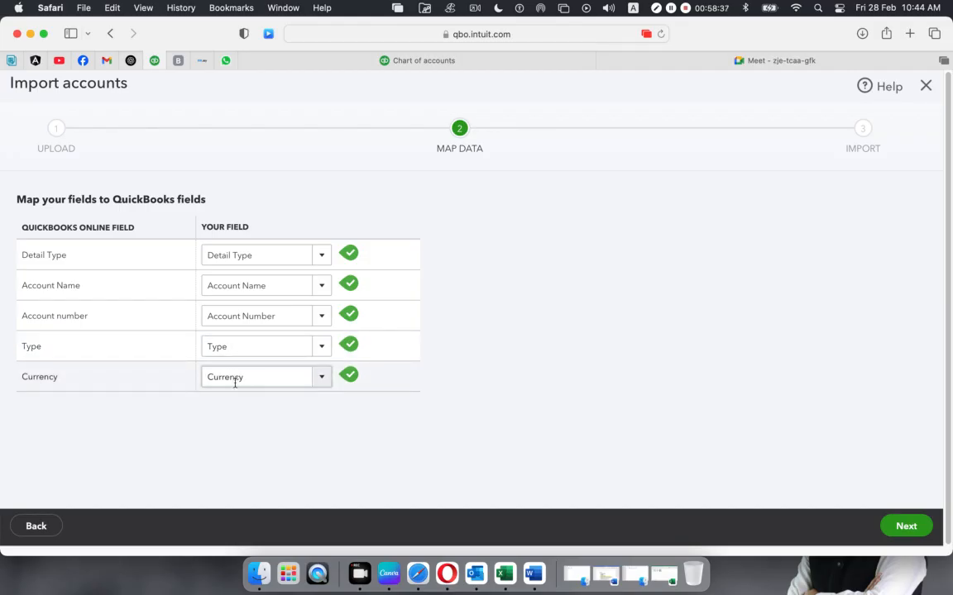
pyautogui.click(907, 527)
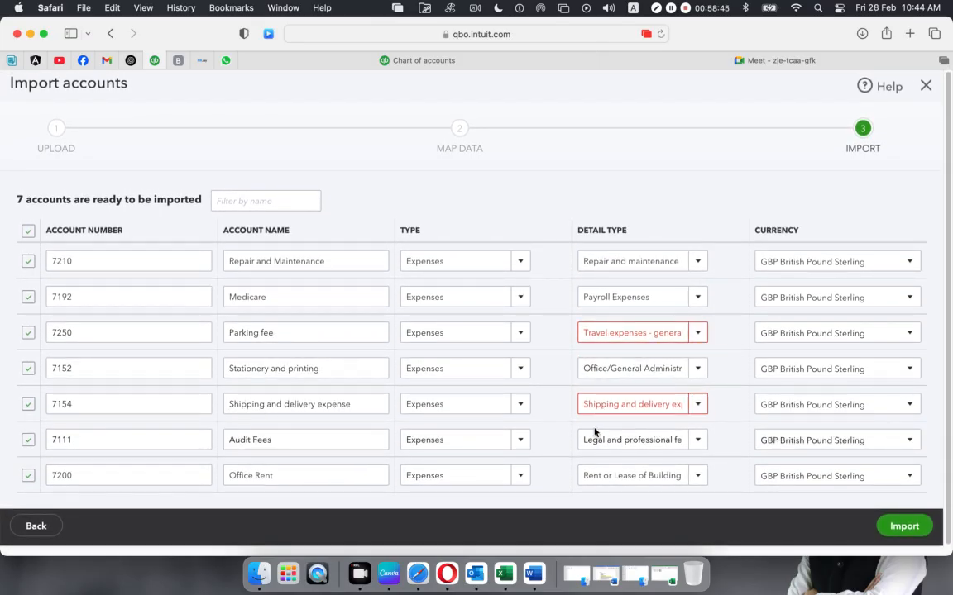
pyautogui.hscroll(-5, 594, 433)
pyautogui.hscroll(-2, 594, 433)
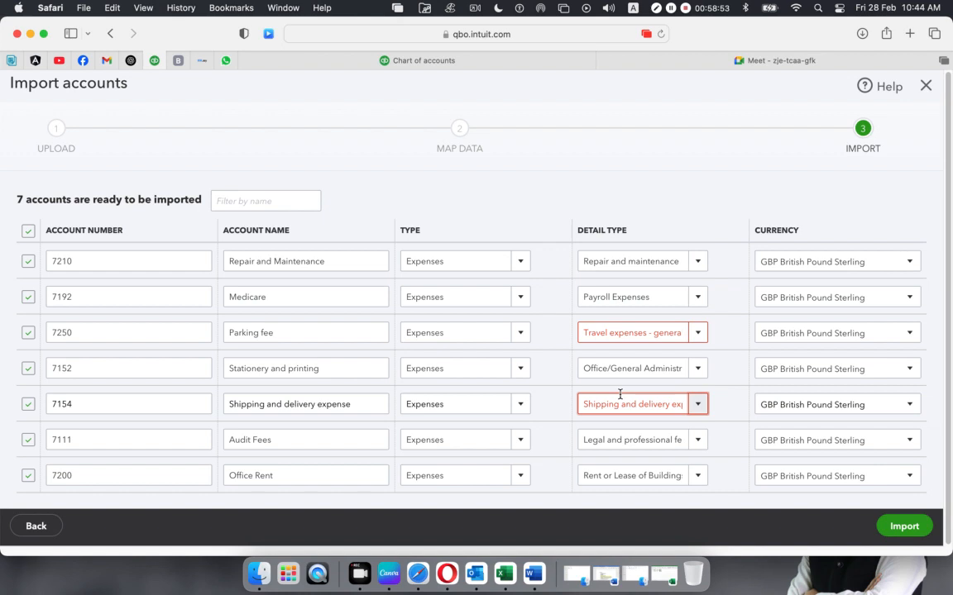
pyautogui.click(902, 527)
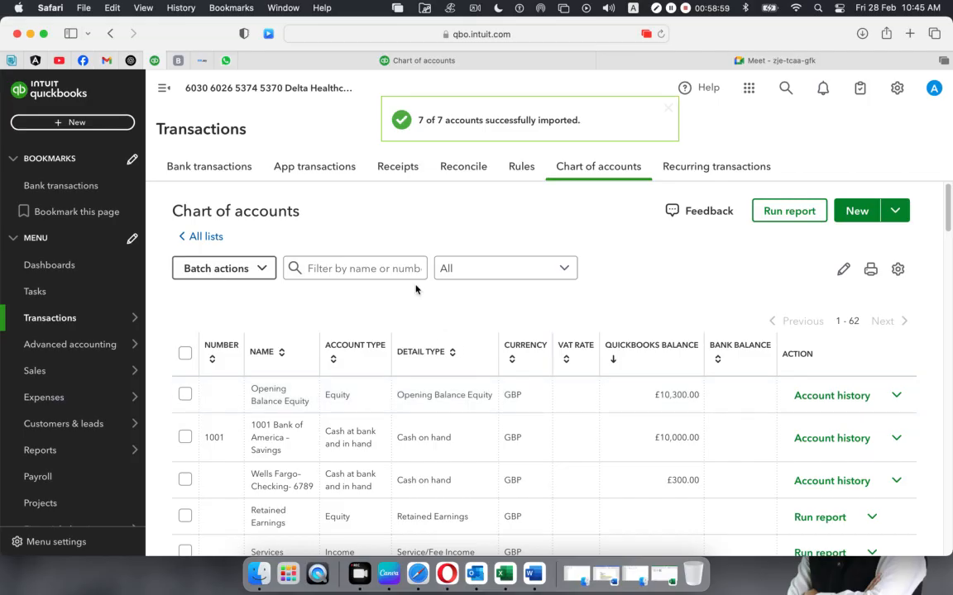
# Open Opening Balance Equity's edit panel, close it unchanged, then view its account history
pyautogui.scroll(-5, 416, 290)
pyautogui.scroll(-10, 416, 289)
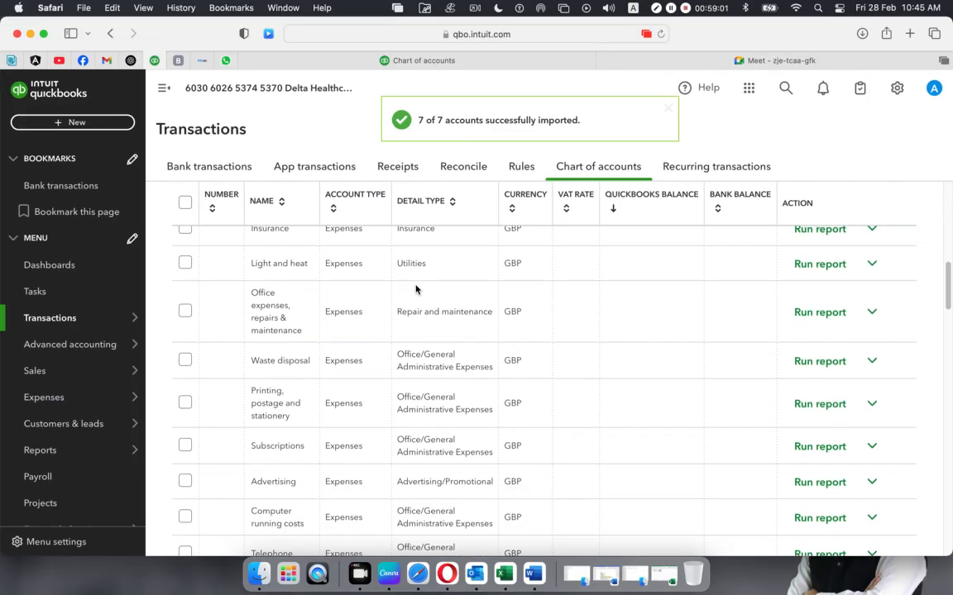
pyautogui.scroll(-10, 416, 290)
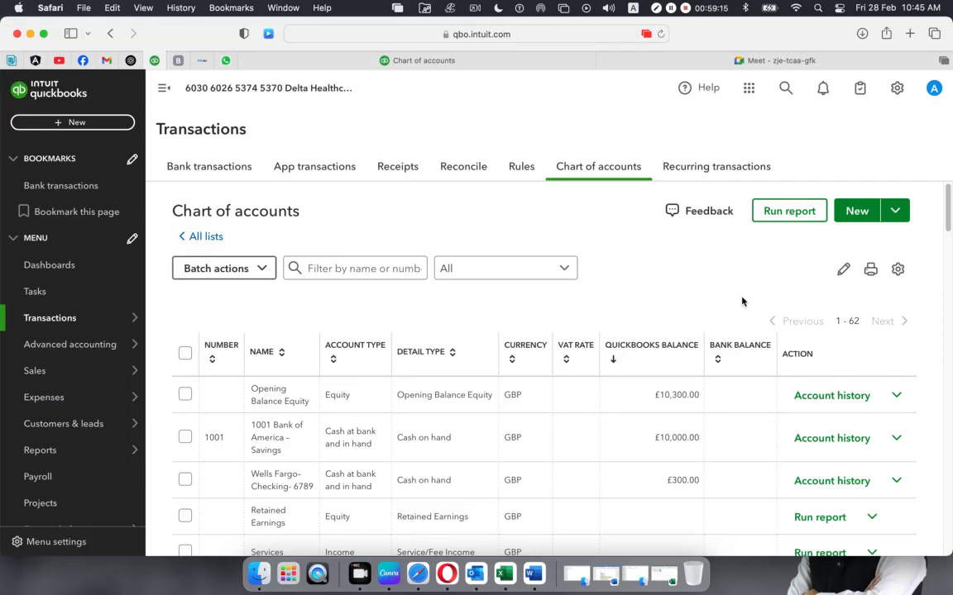
pyautogui.scroll(-3, 742, 301)
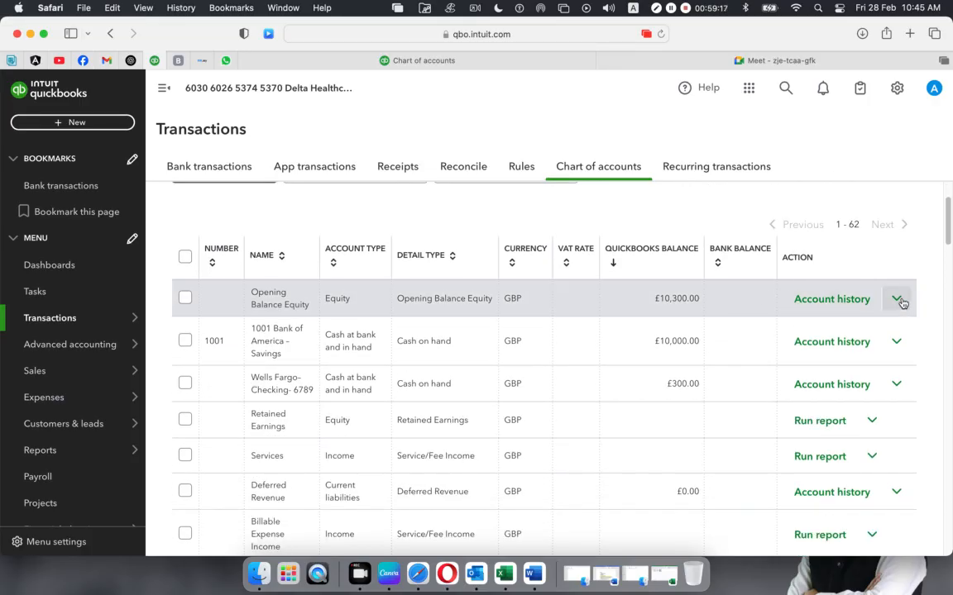
pyautogui.click(896, 299)
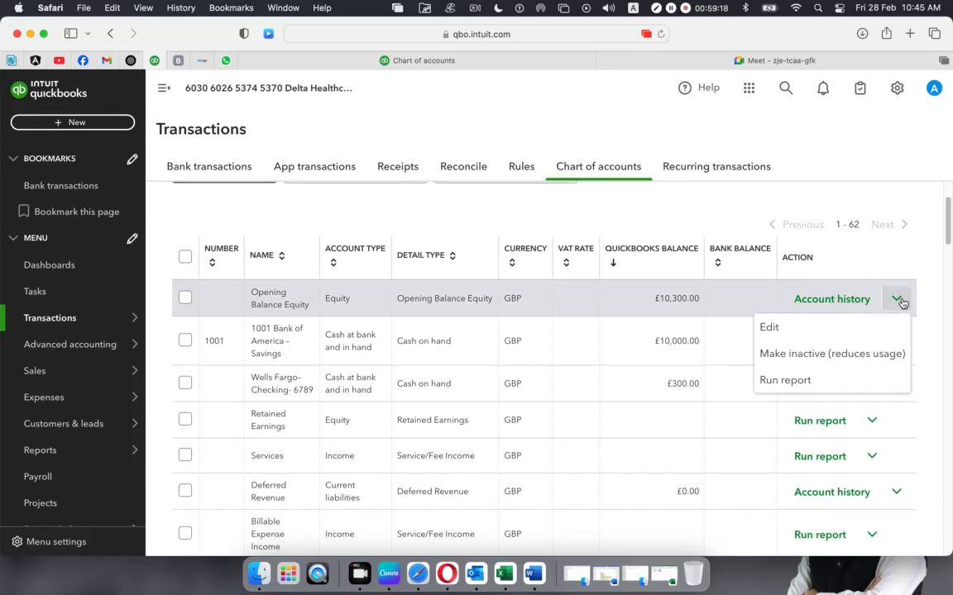
pyautogui.click(769, 328)
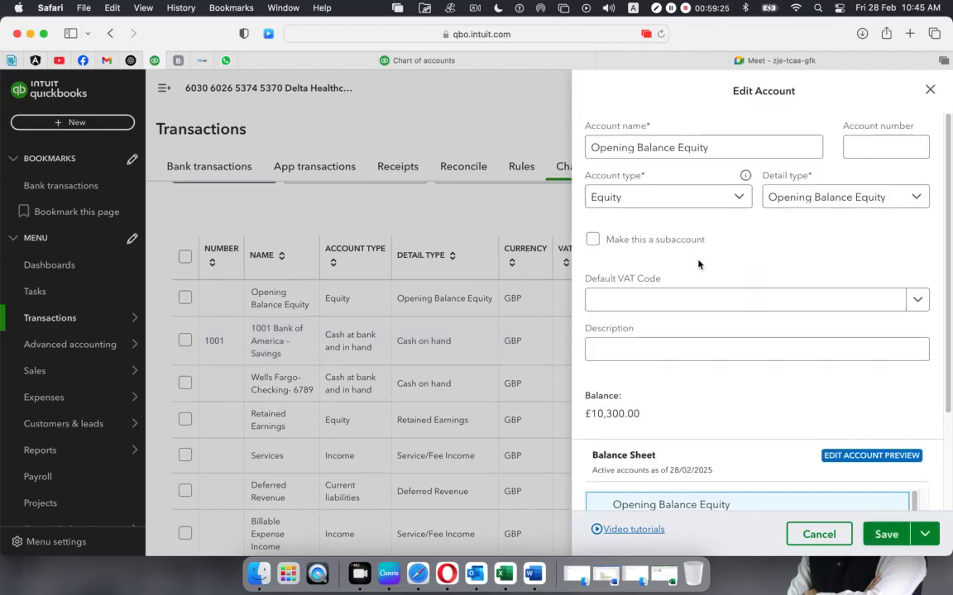
pyautogui.click(930, 89)
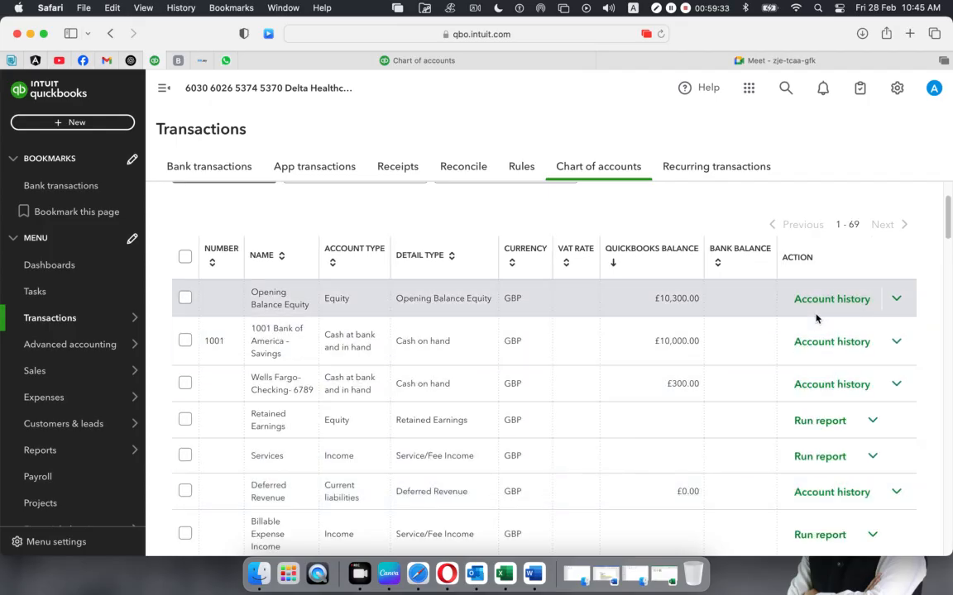
pyautogui.click(823, 301)
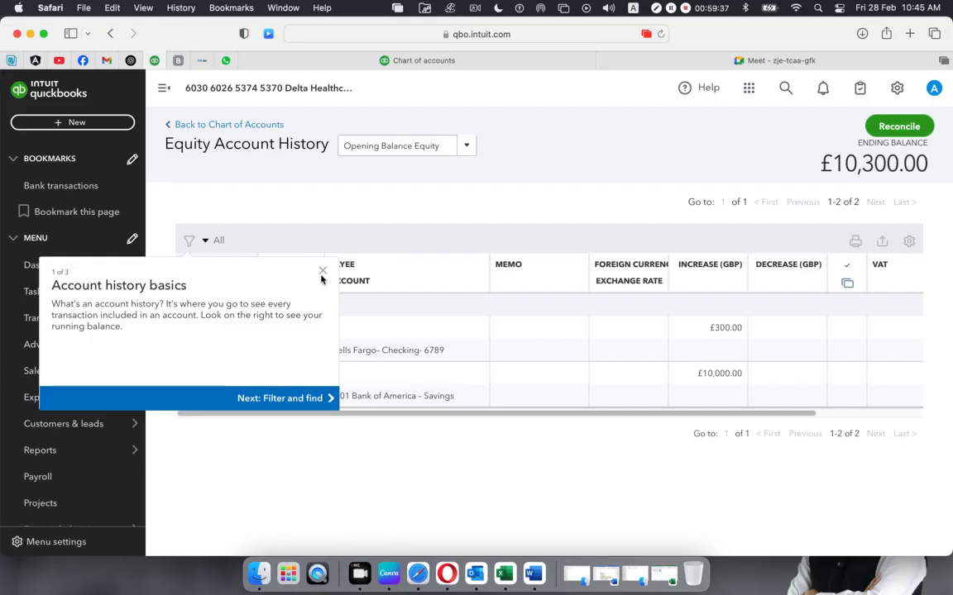
# Change the Wells Fargo £300 deposit to £250.00 dated 01/01/2021 and save it
pyautogui.click(323, 274)
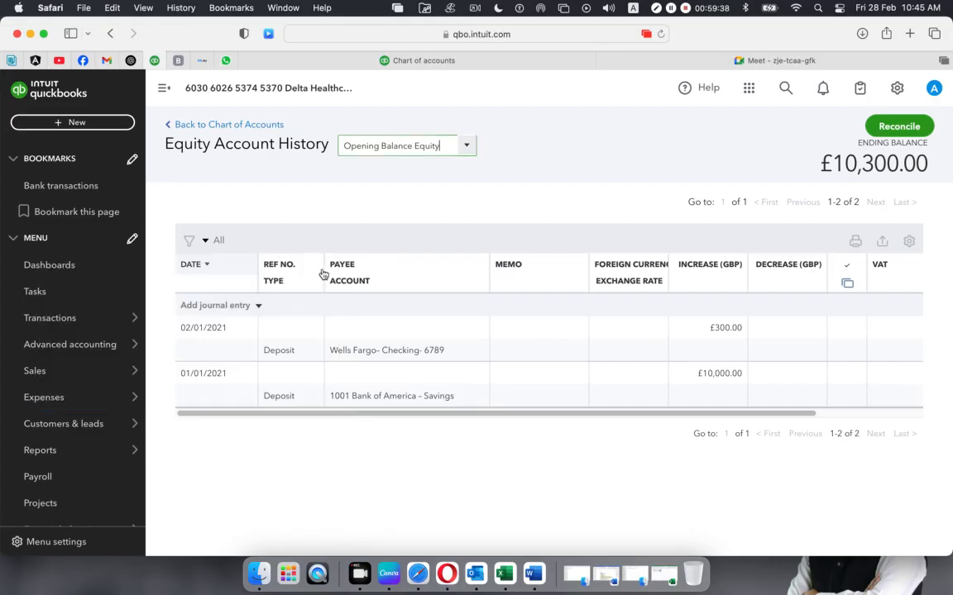
pyautogui.click(225, 330)
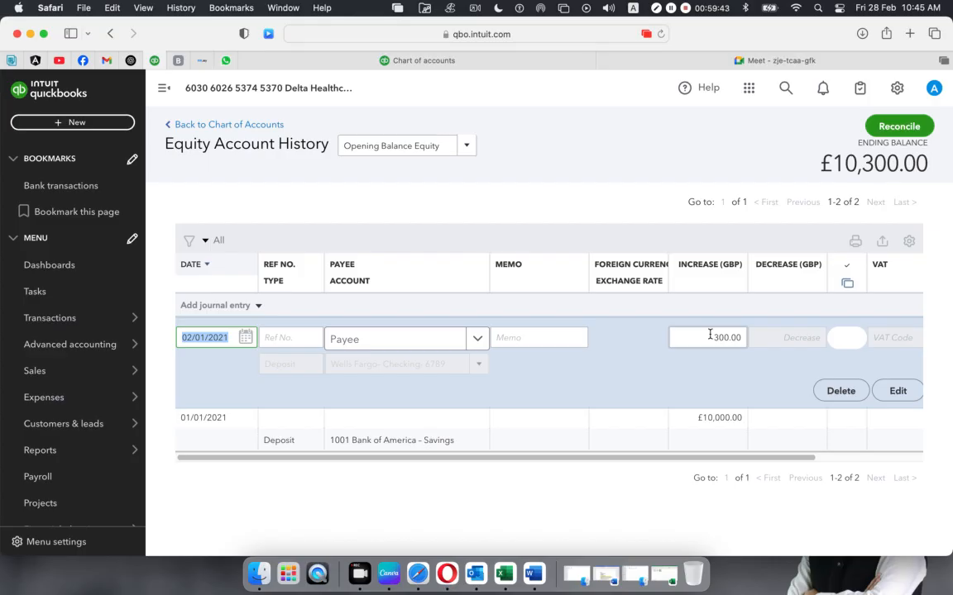
pyautogui.click(709, 334)
pyautogui.write('250')
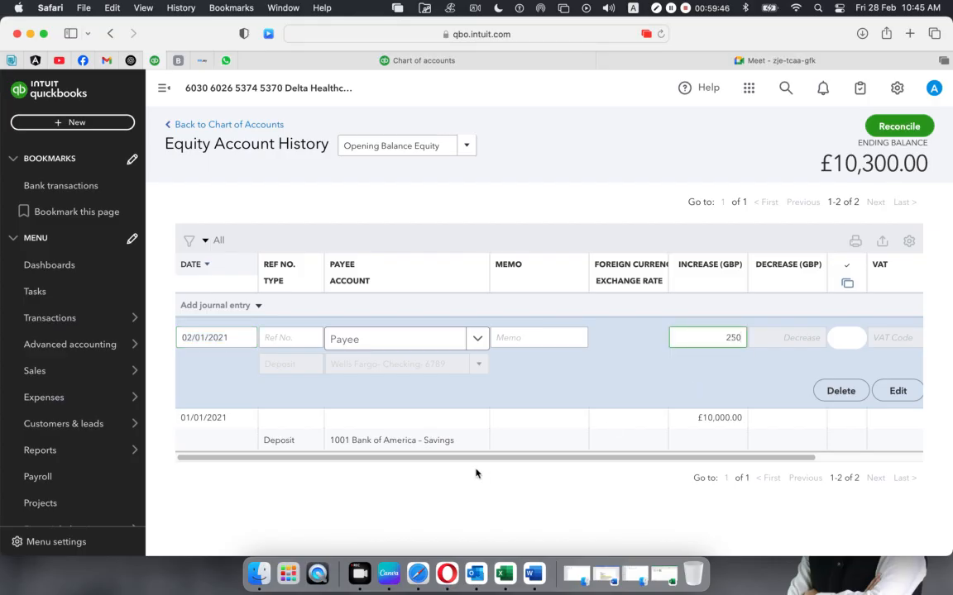
pyautogui.click(529, 382)
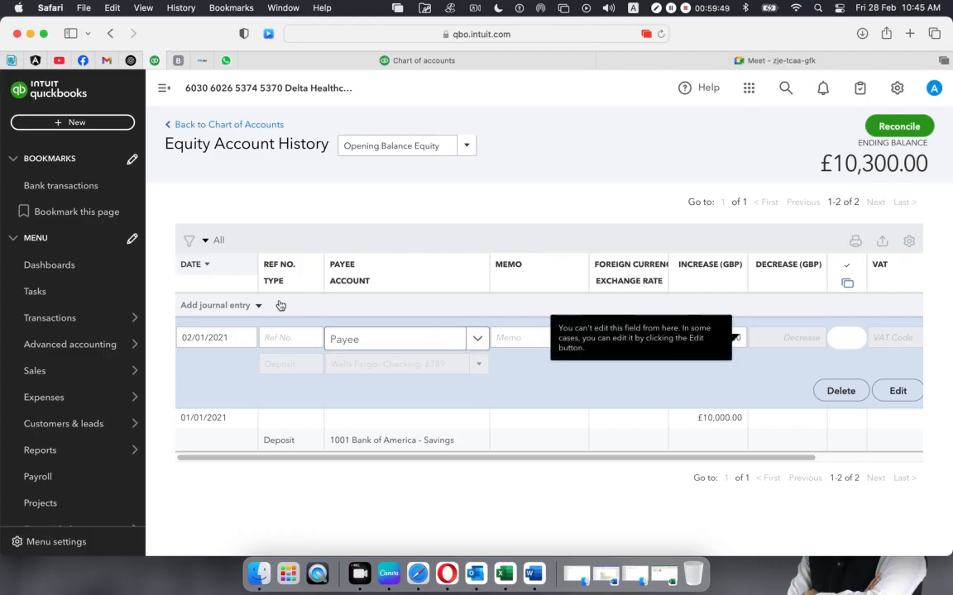
pyautogui.click(245, 343)
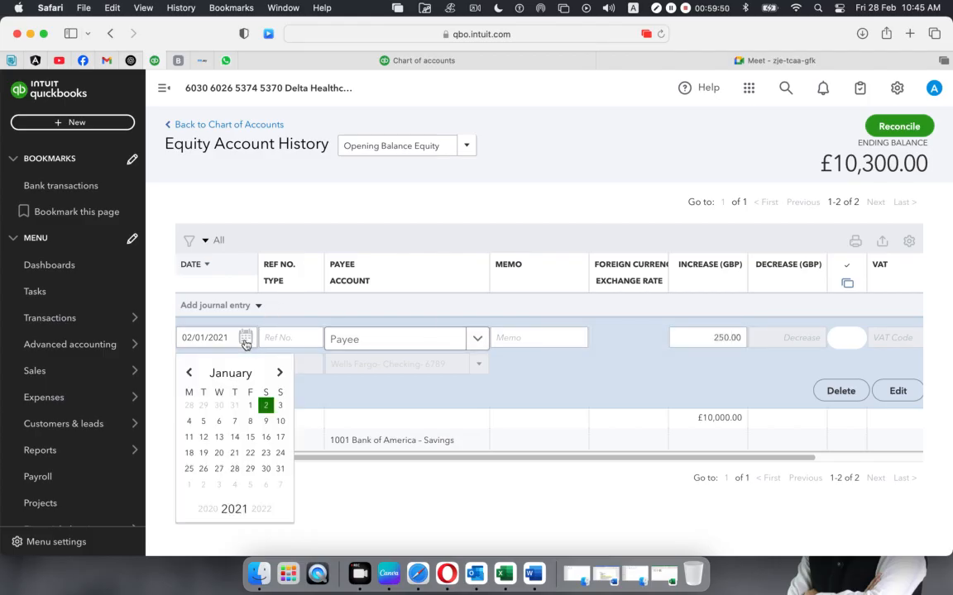
pyautogui.click(254, 402)
pyautogui.hscroll(3, 795, 384)
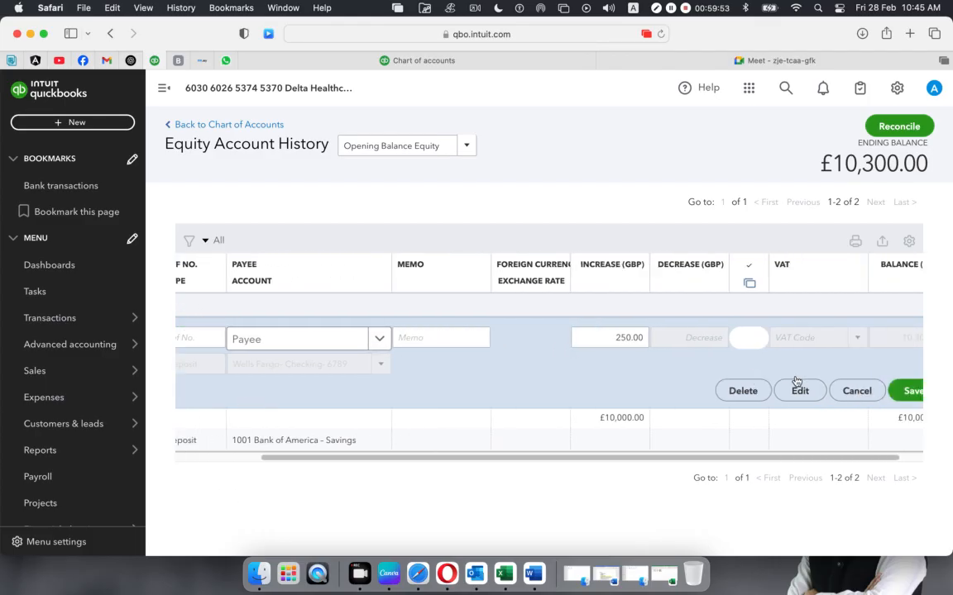
pyautogui.click(889, 391)
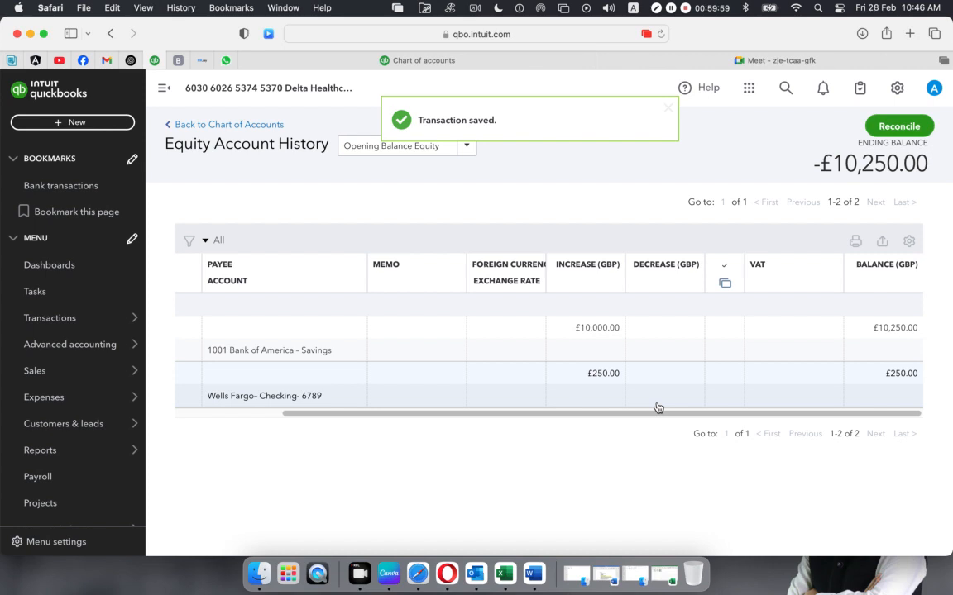
# Return to the Chart of accounts list and admit the waiting participant into the meeting
pyautogui.click(226, 124)
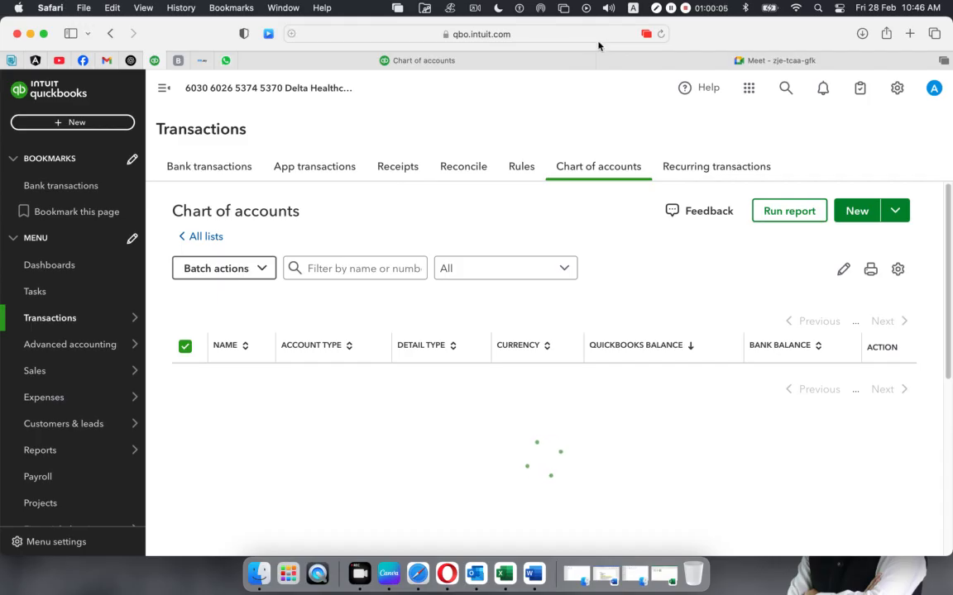
pyautogui.click(641, 62)
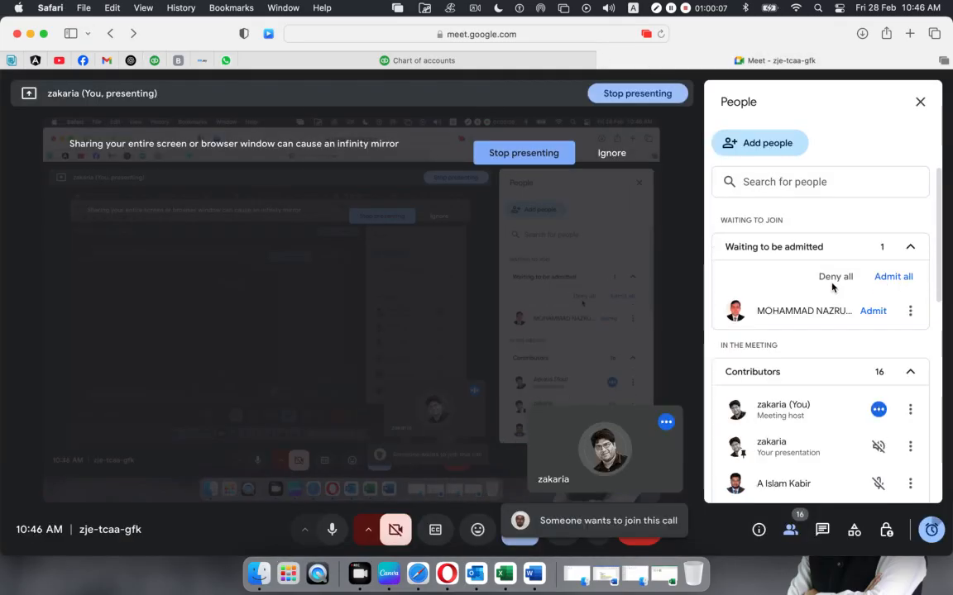
pyautogui.click(872, 311)
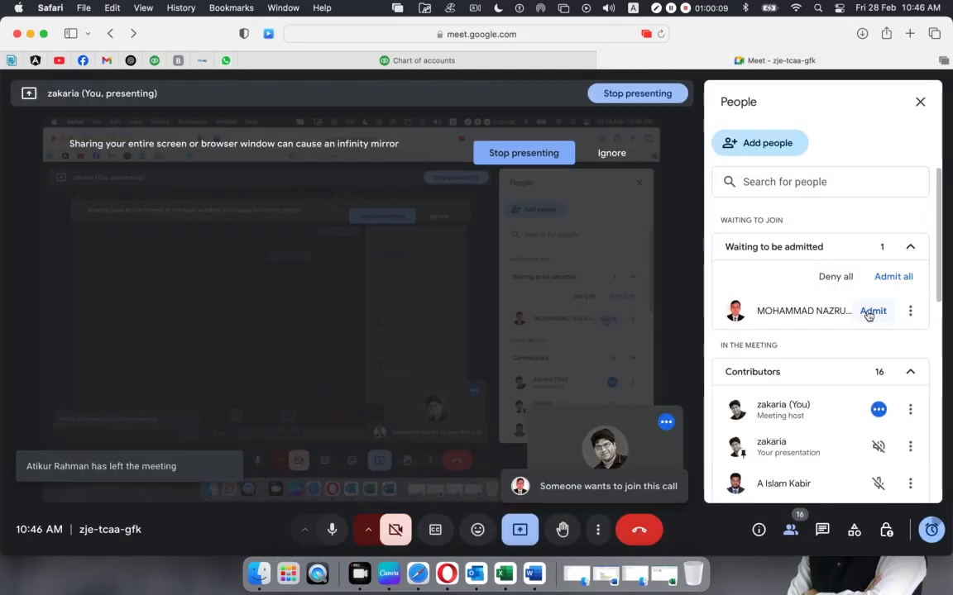
# Reload the Chart of accounts in QuickBooks to show Opening Balance Equity £10,250.00 and Wells Fargo Checking £250.00
pyautogui.click(377, 63)
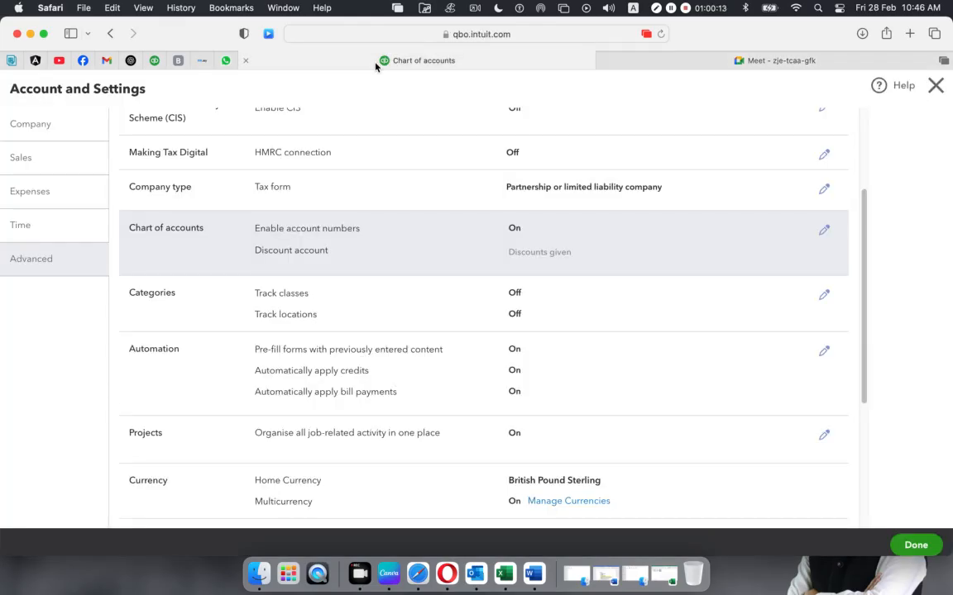
pyautogui.click(152, 63)
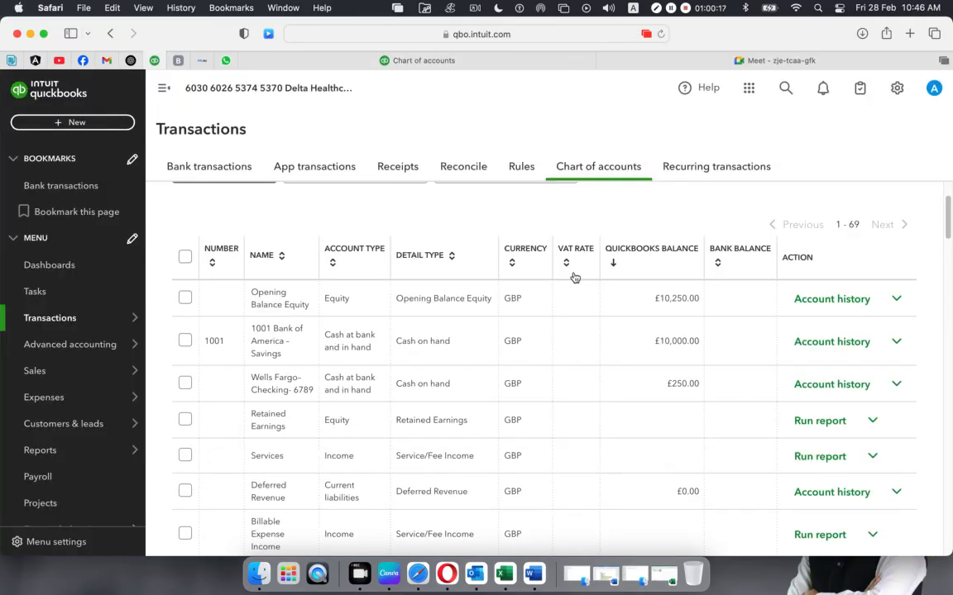
pyautogui.scroll(-10, 686, 429)
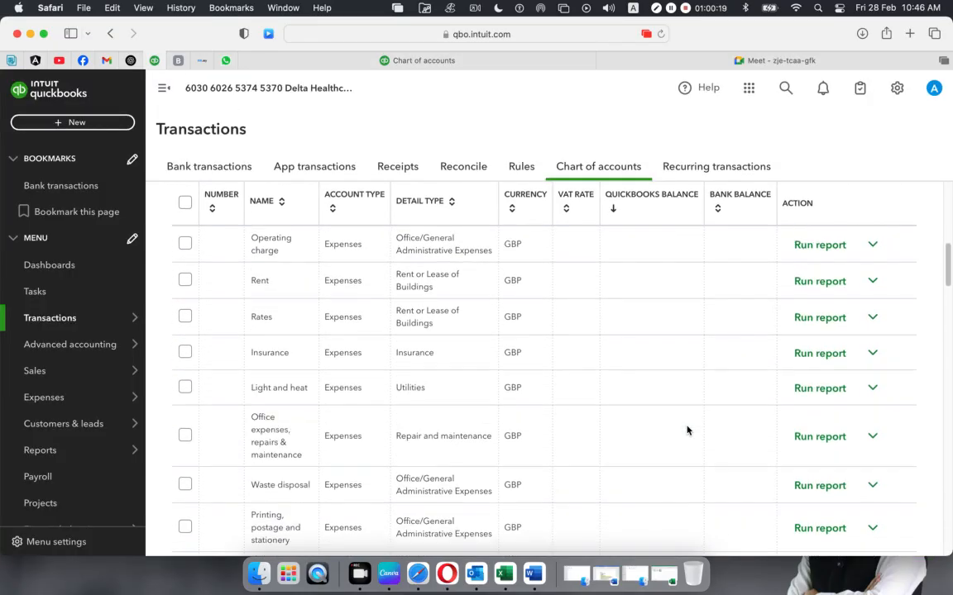
pyautogui.scroll(15, 687, 429)
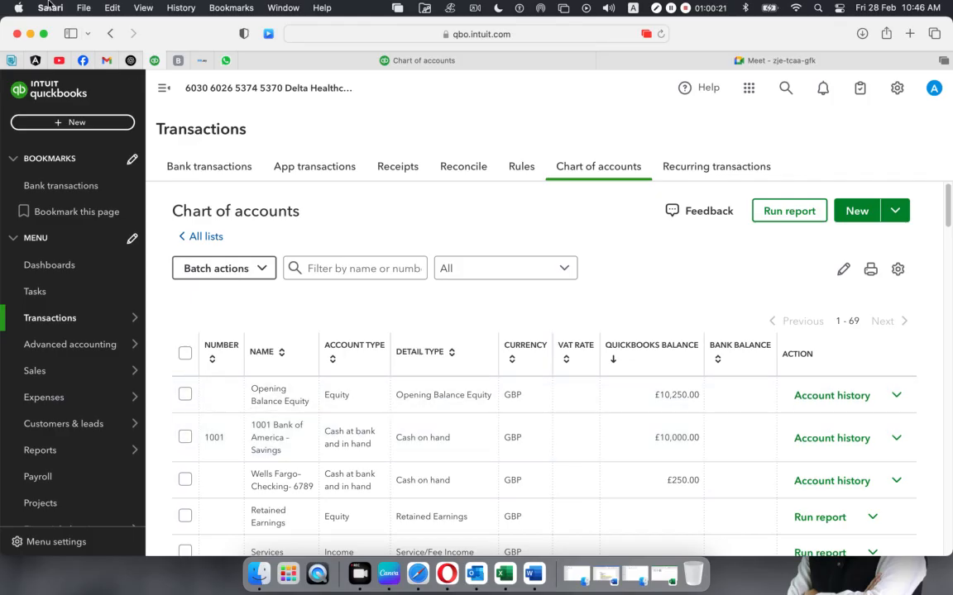
# Open Trendup Class Materiales > Total 13 Classes > QB > Class 02 QB-02 > Assignment Doc, then return to Safari
pyautogui.click(29, 35)
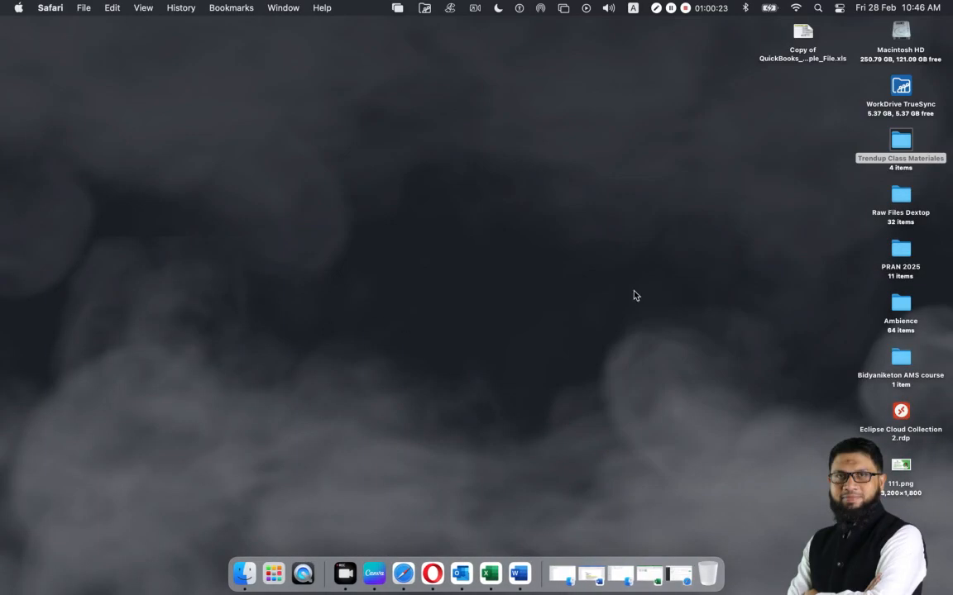
pyautogui.doubleClick(894, 165)
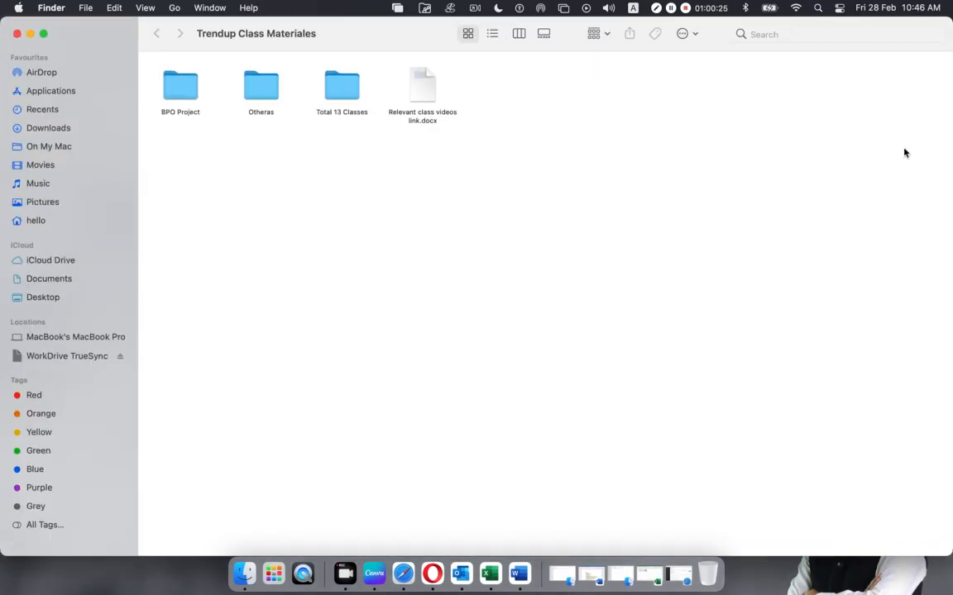
pyautogui.doubleClick(344, 83)
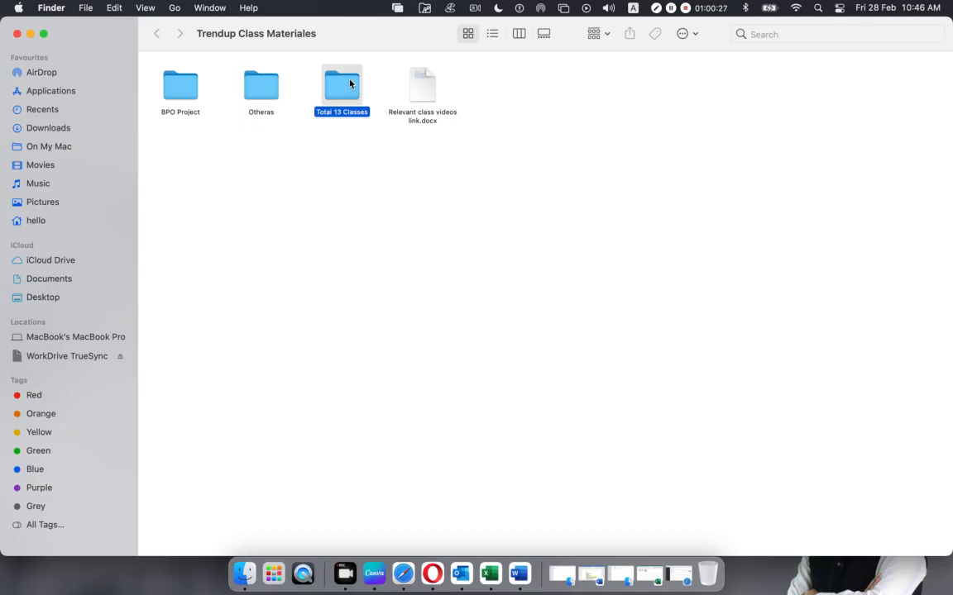
pyautogui.doubleClick(346, 83)
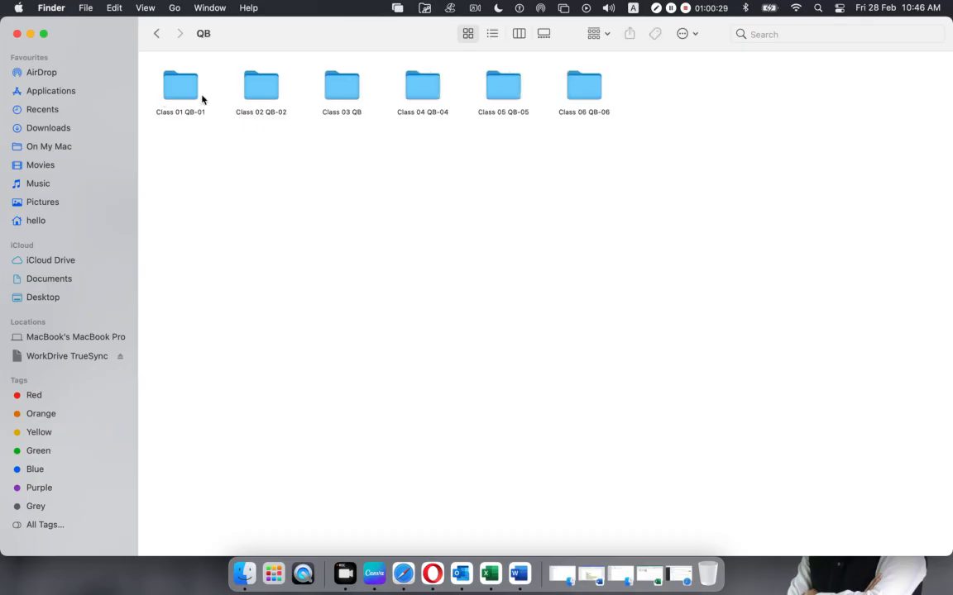
pyautogui.doubleClick(264, 93)
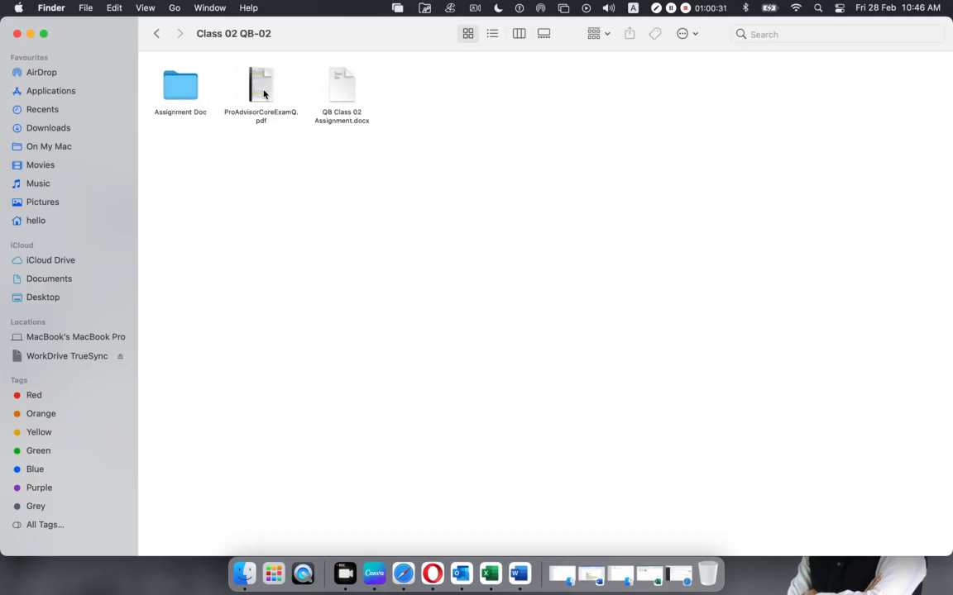
pyautogui.doubleClick(179, 91)
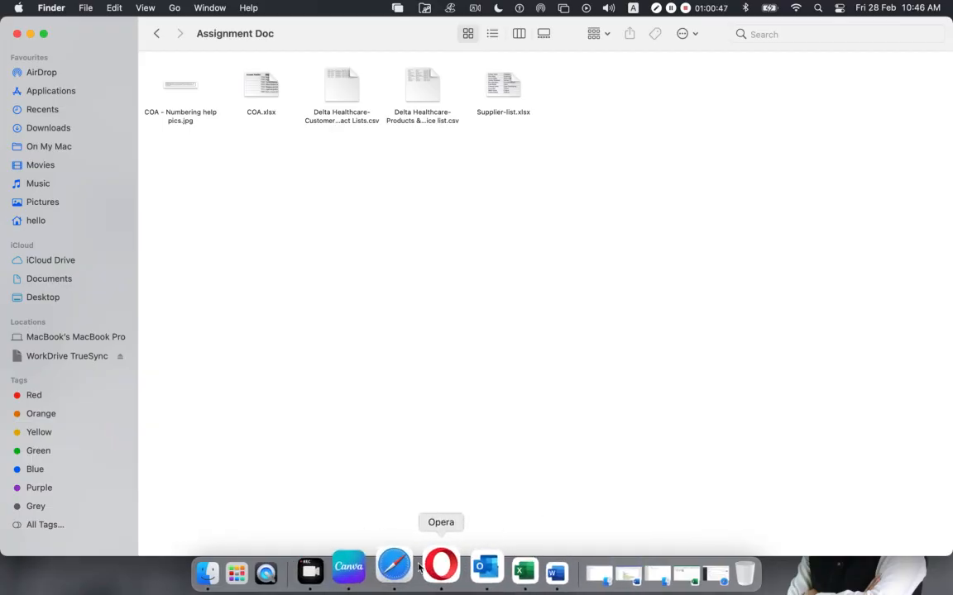
pyautogui.click(401, 569)
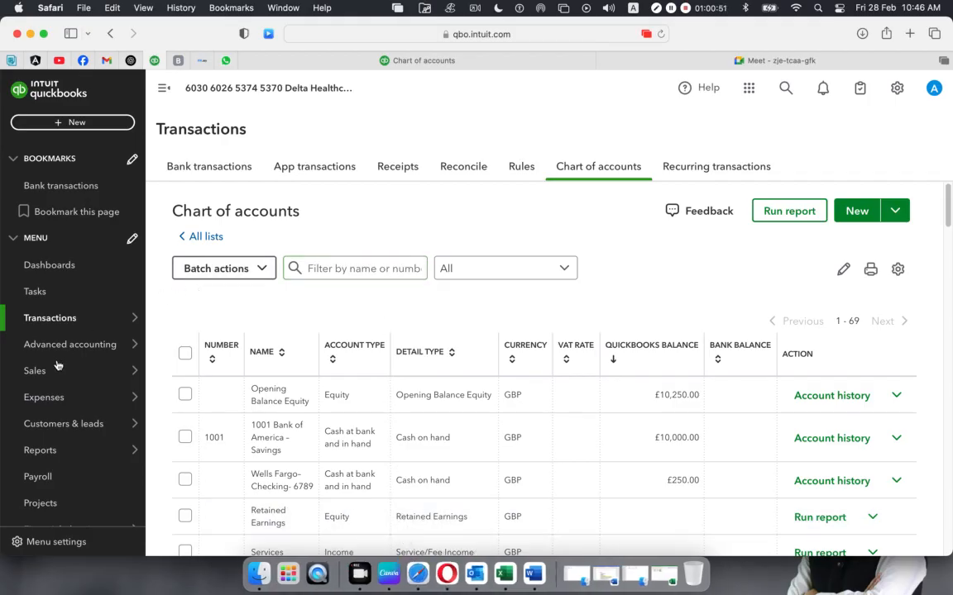
# Go to Sales › Products & services and start adding a new service item
pyautogui.moveTo(60, 378)
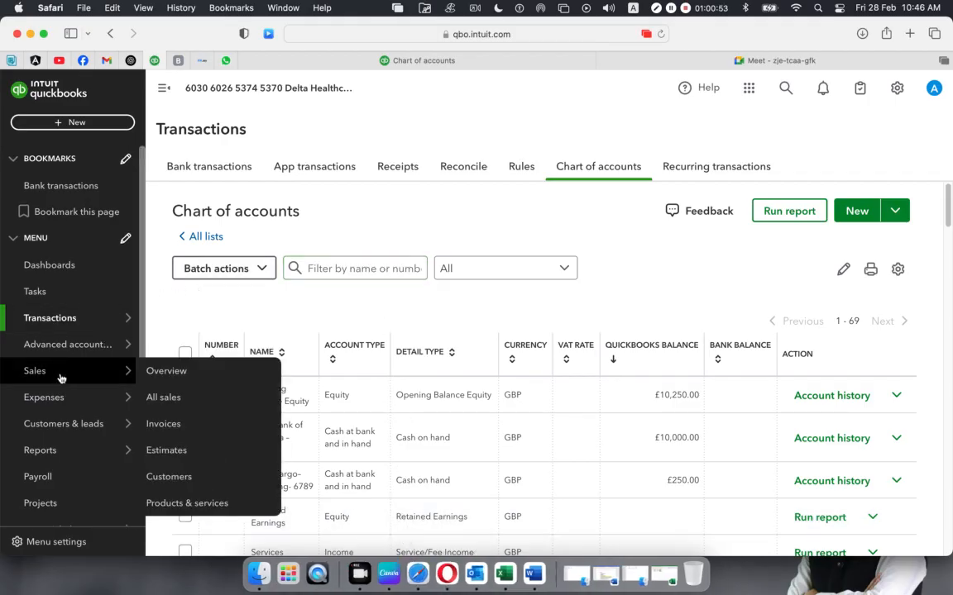
pyautogui.click(60, 378)
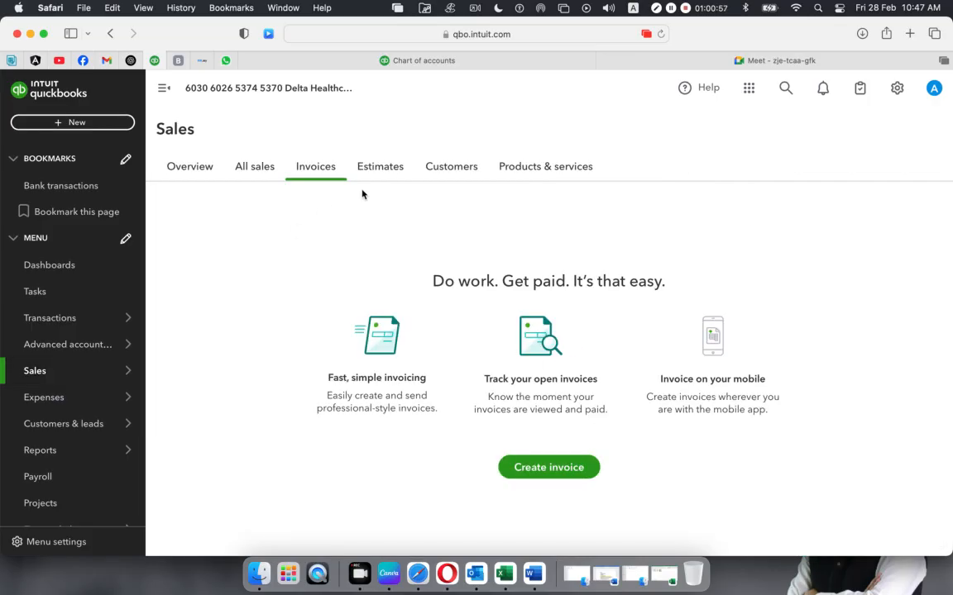
pyautogui.click(542, 168)
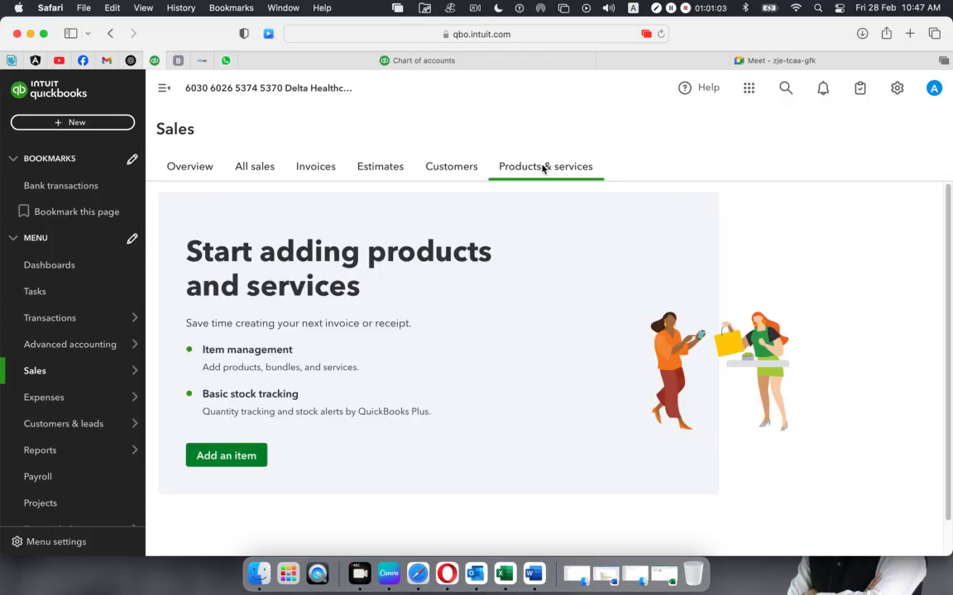
pyautogui.scroll(-2, 366, 399)
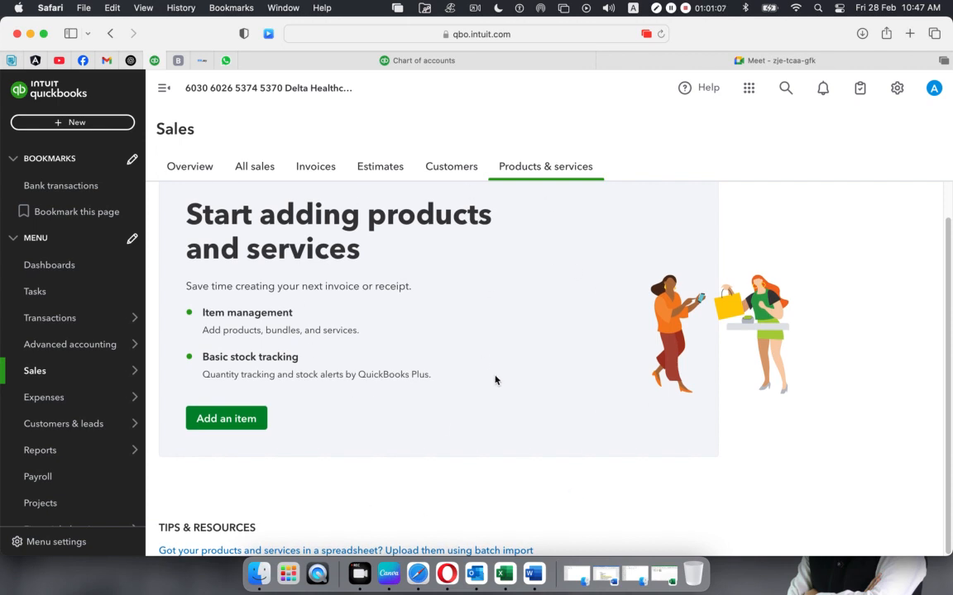
pyautogui.click(229, 420)
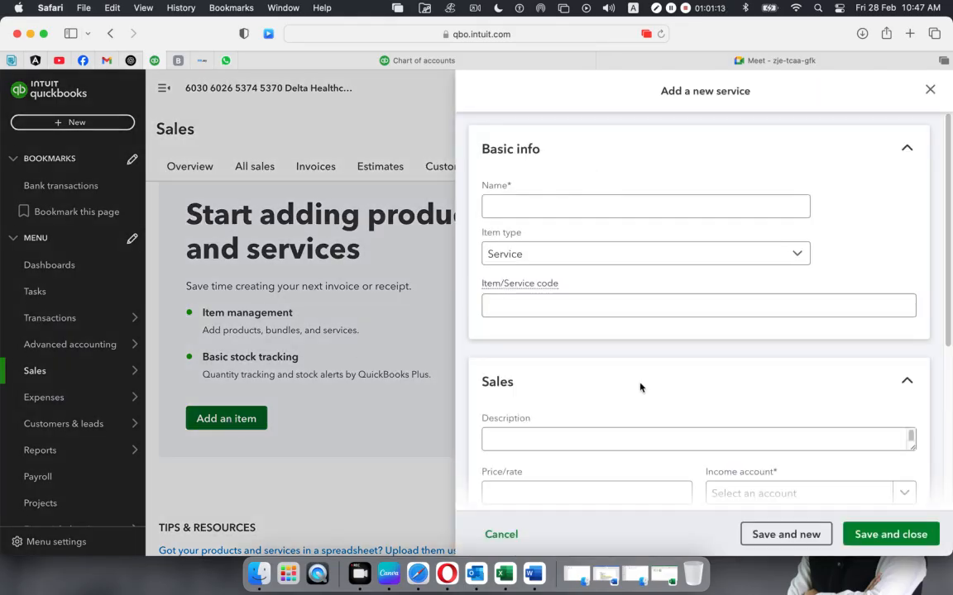
# Enter Hand Gloves as the new item's name
pyautogui.scroll(-5, 621, 355)
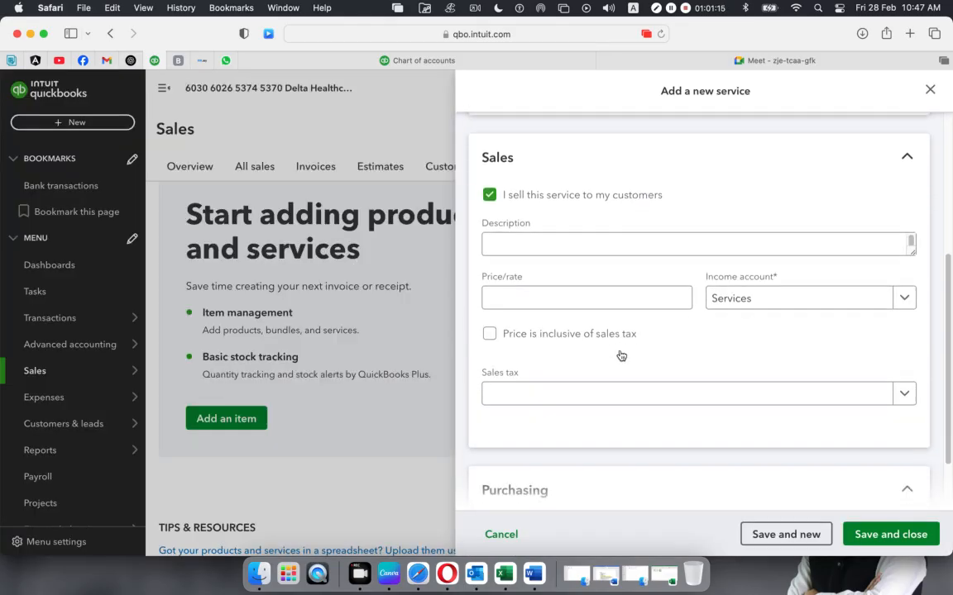
pyautogui.scroll(5, 621, 355)
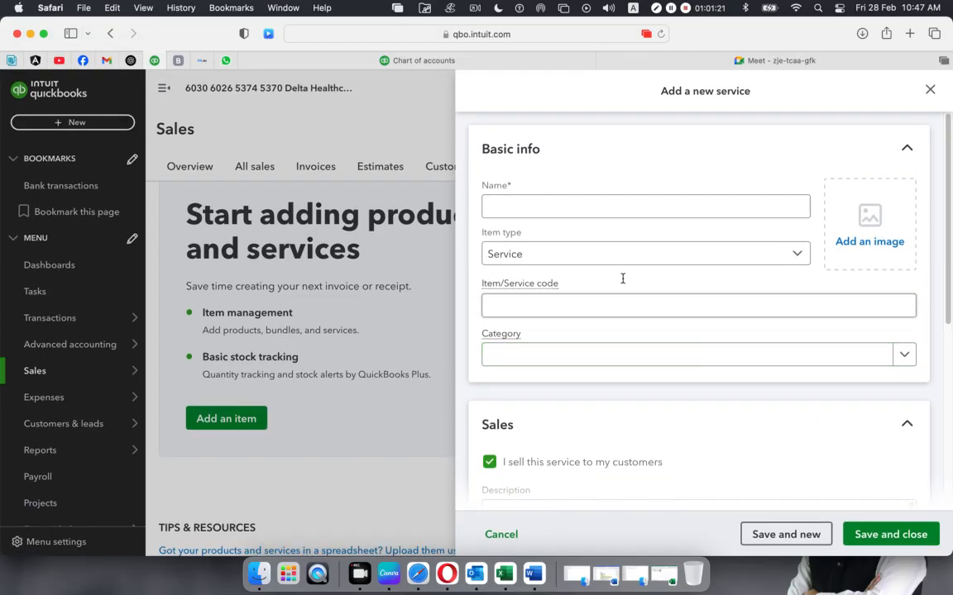
pyautogui.click(530, 207)
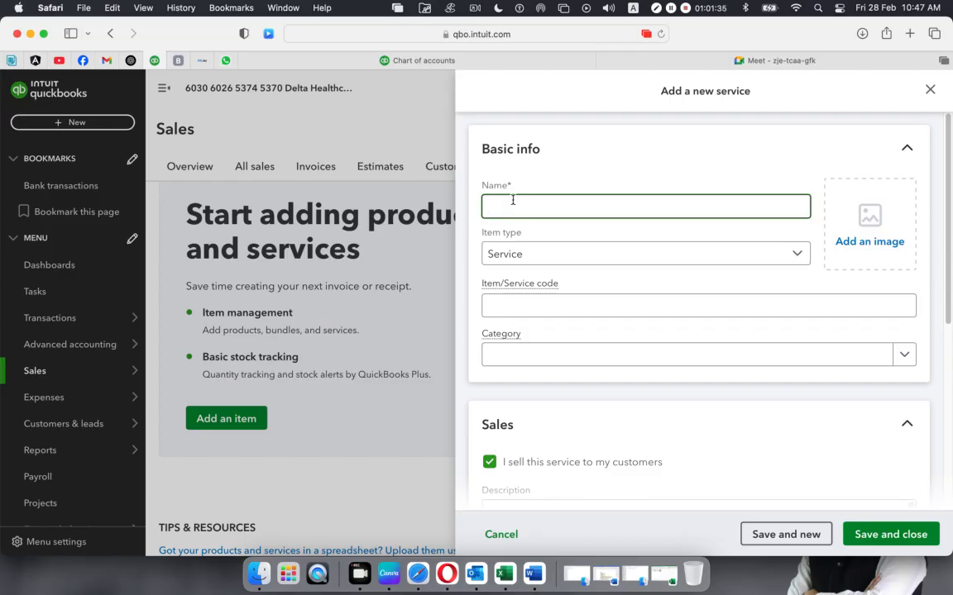
pyautogui.write('Hand Gloves')
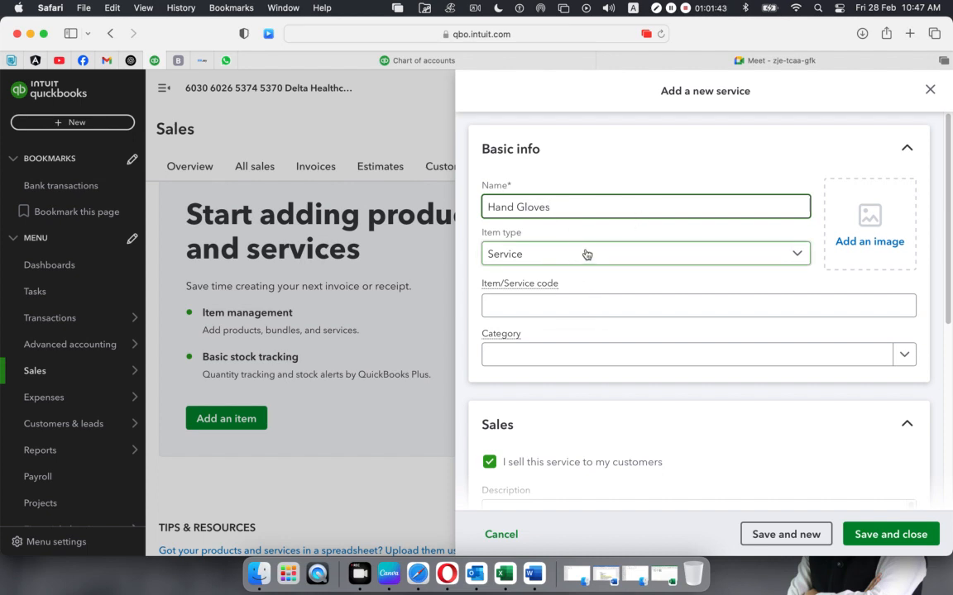
pyautogui.click(794, 256)
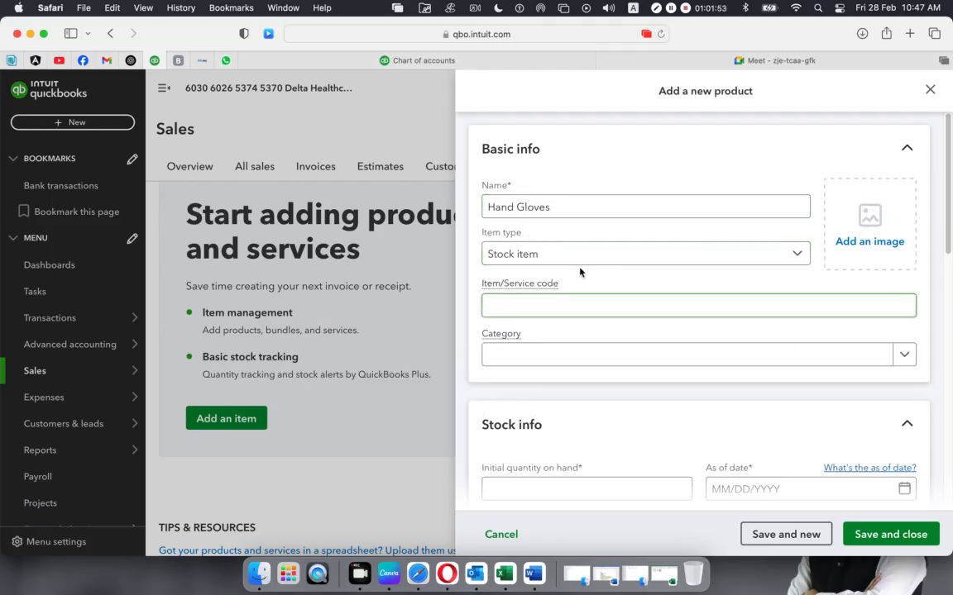
# Make Hand Gloves a Stock item with Item/Service code 101010
pyautogui.click(525, 306)
pyautogui.click(799, 254)
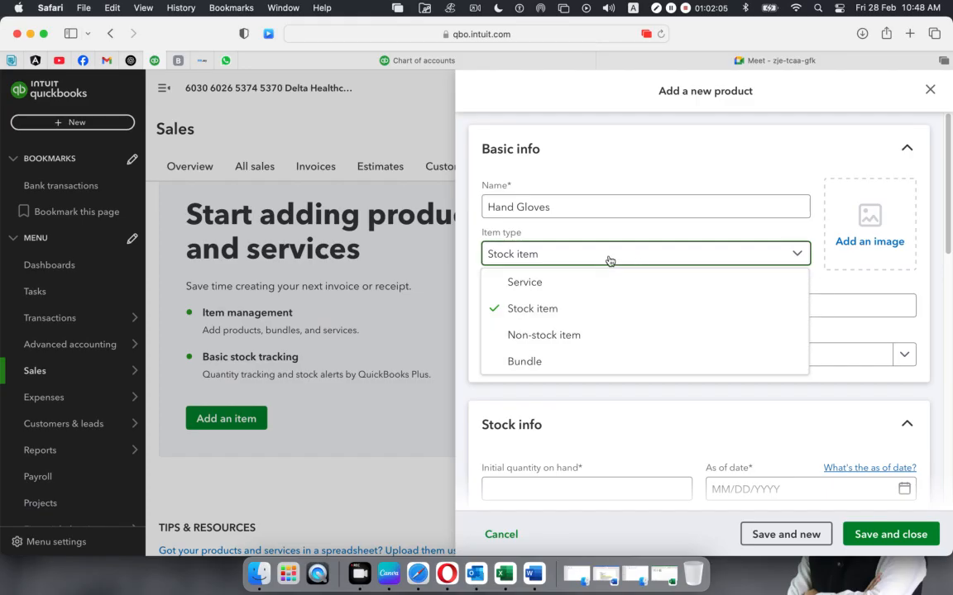
pyautogui.click(590, 309)
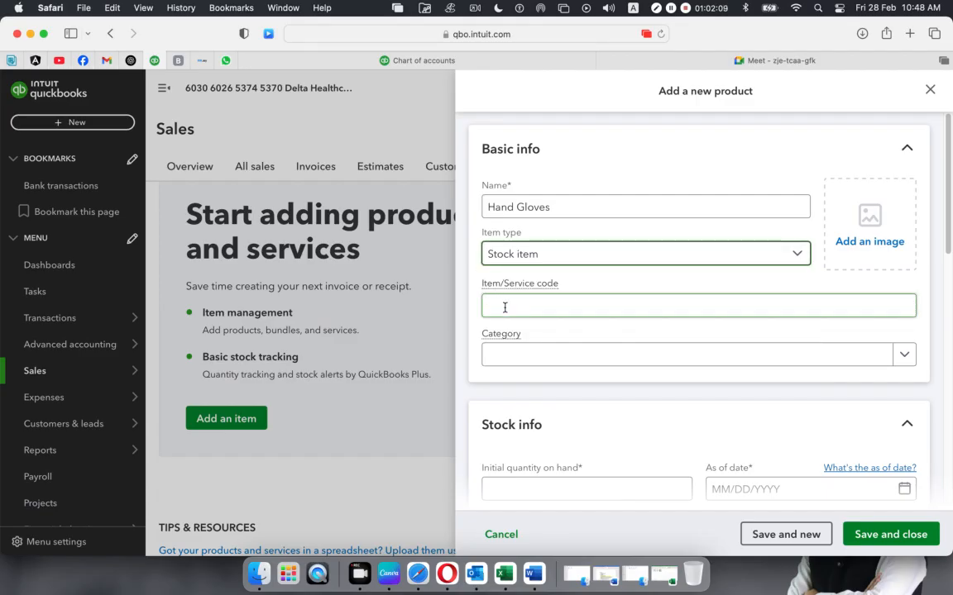
pyautogui.click(532, 307)
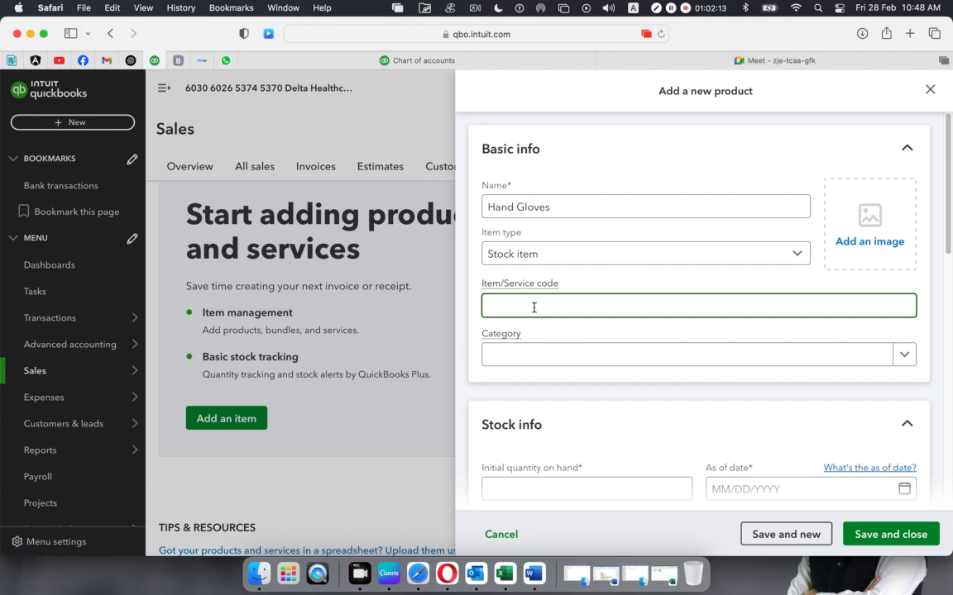
pyautogui.write('101010')
# Create a new Inventory/Stock category and assign it to Hand Gloves
pyautogui.click(904, 356)
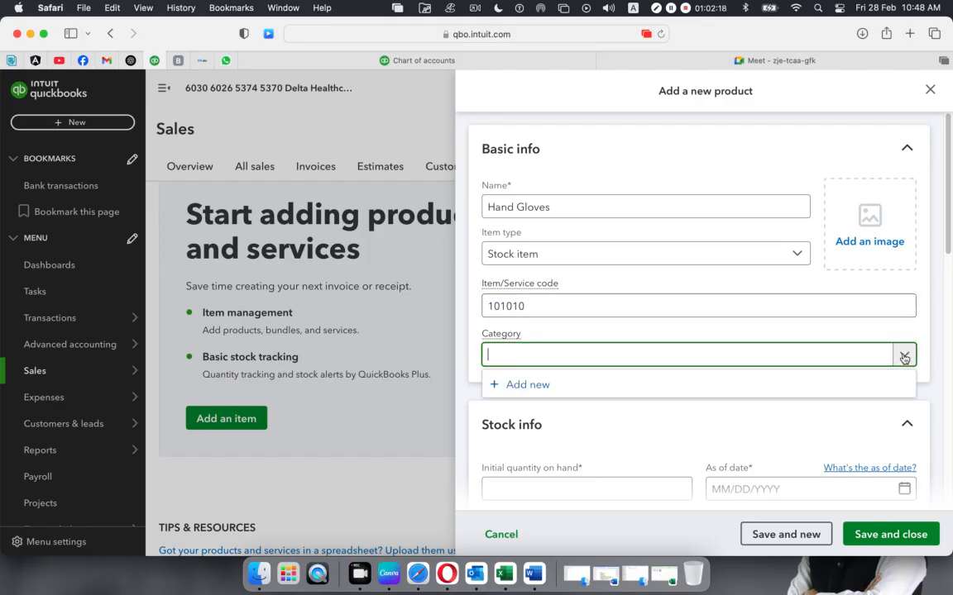
pyautogui.click(559, 385)
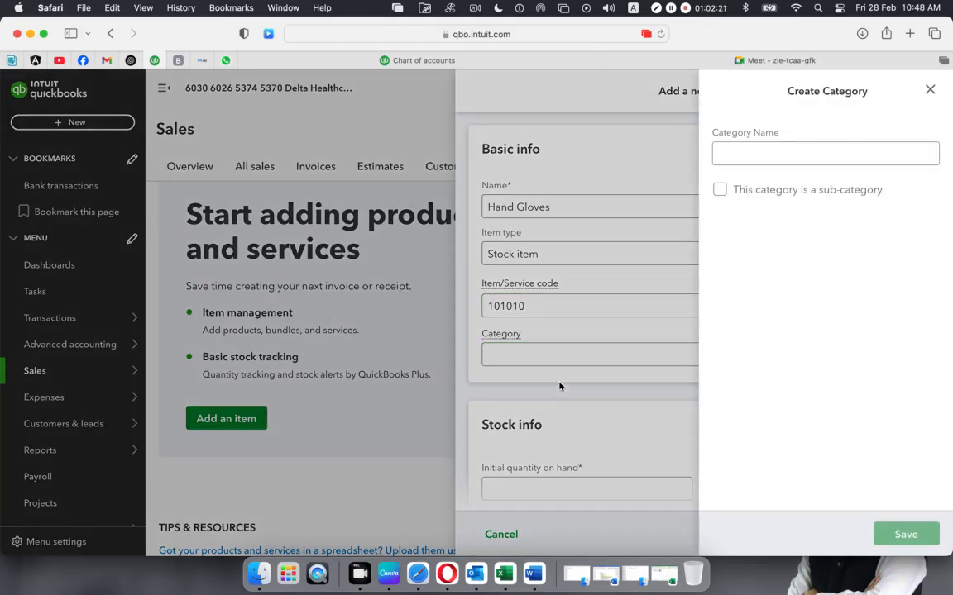
pyautogui.click(742, 152)
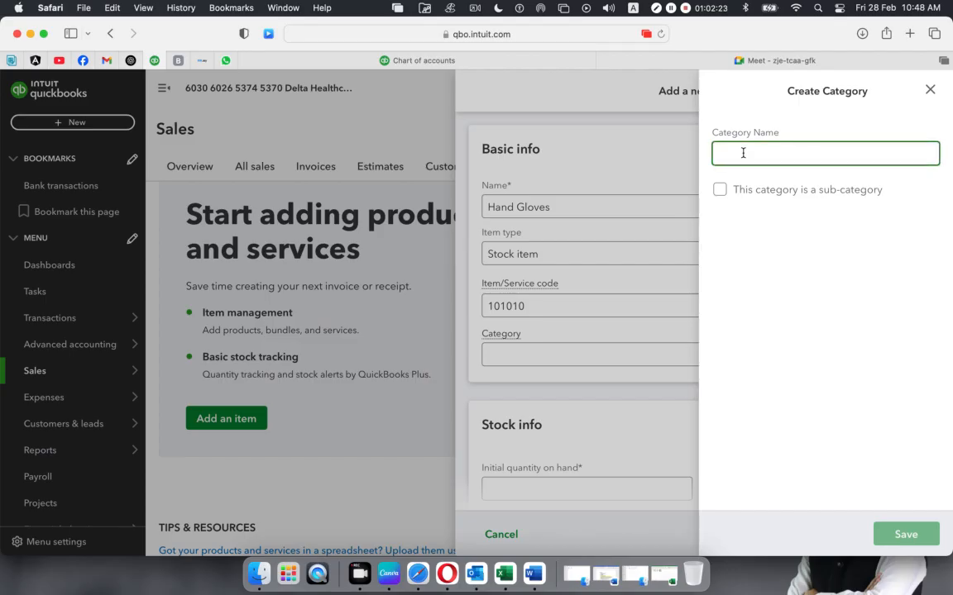
pyautogui.write('Inventory/Stock')
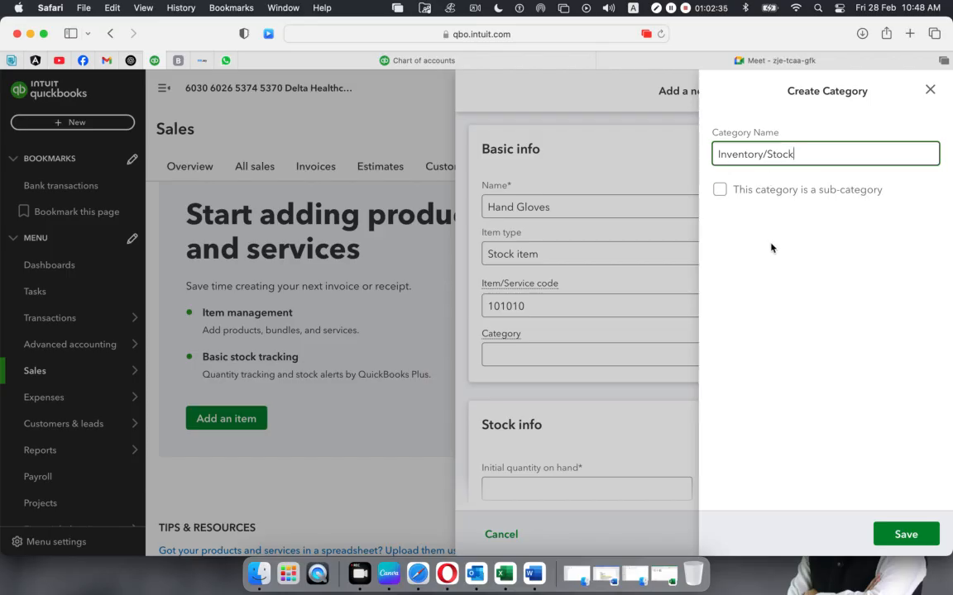
pyautogui.click(906, 535)
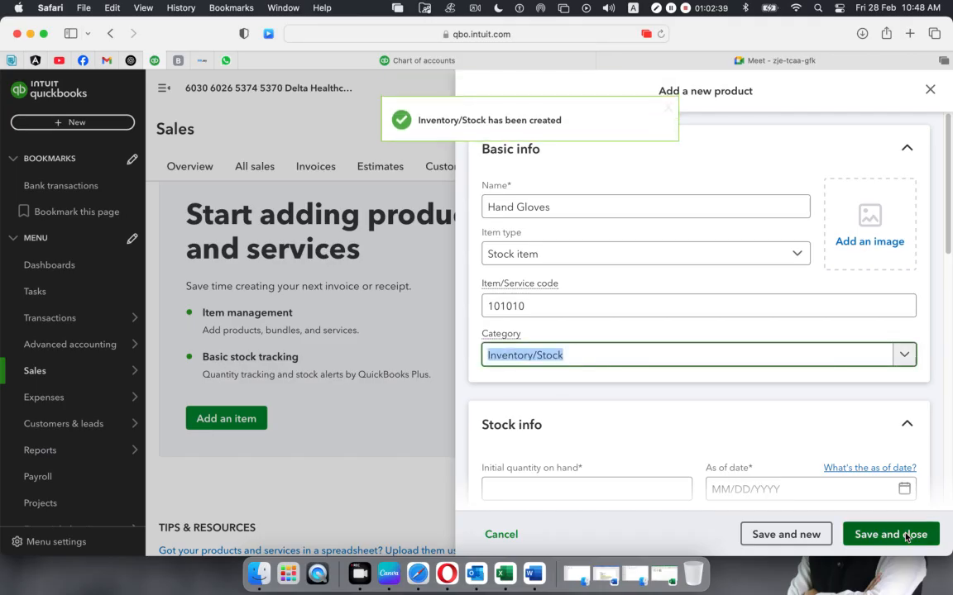
# Set the initial quantity on hand to 100
pyautogui.scroll(-3, 648, 409)
pyautogui.scroll(-1, 651, 408)
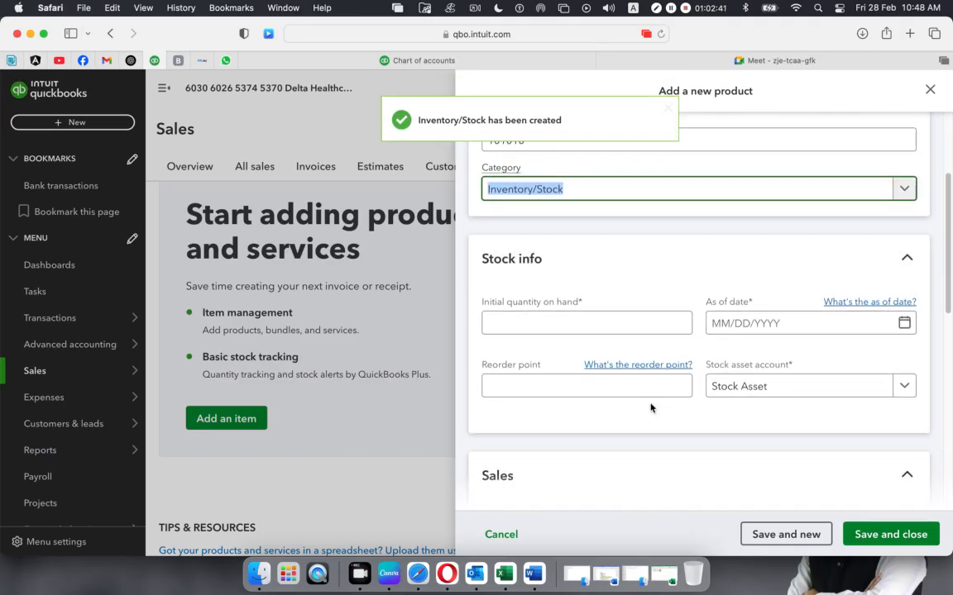
pyautogui.click(542, 323)
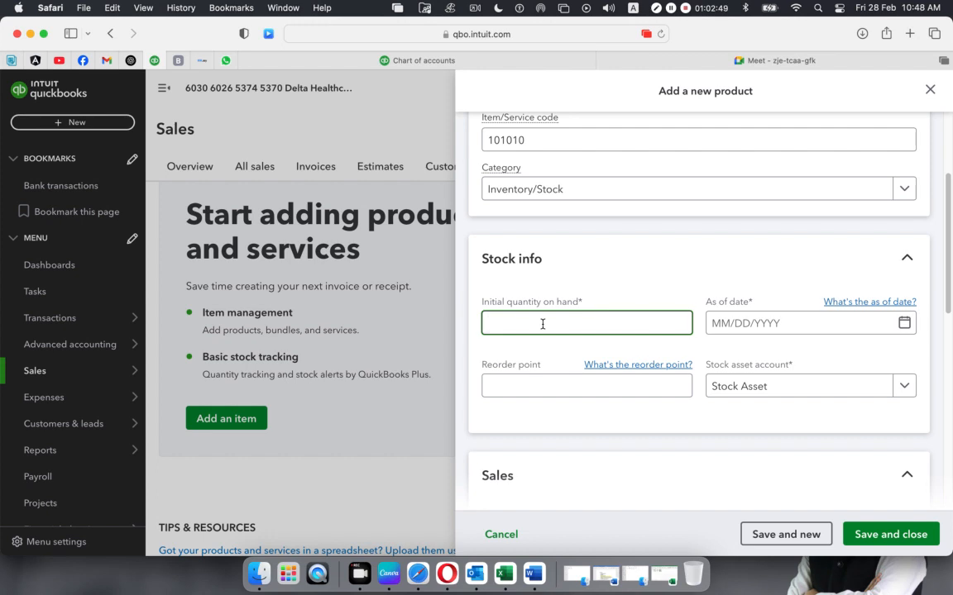
pyautogui.write('0')
pyautogui.click(599, 285)
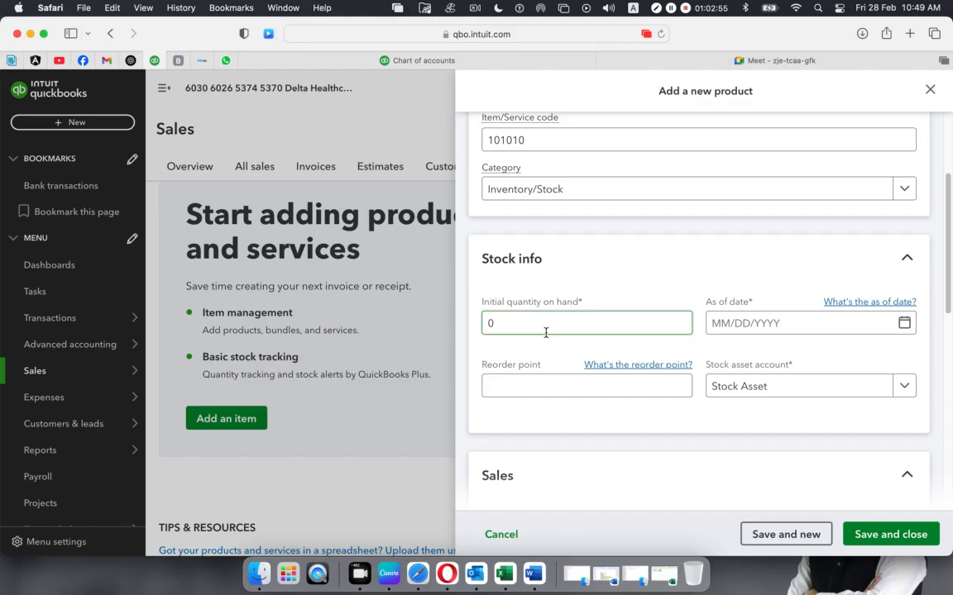
pyautogui.click(521, 322)
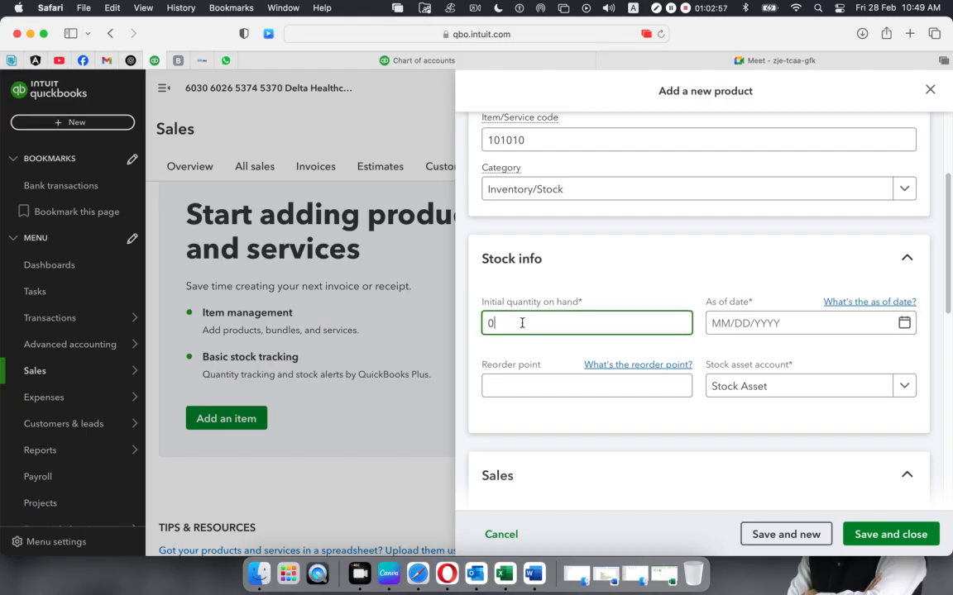
pyautogui.press('BackSpace')
pyautogui.write('100')
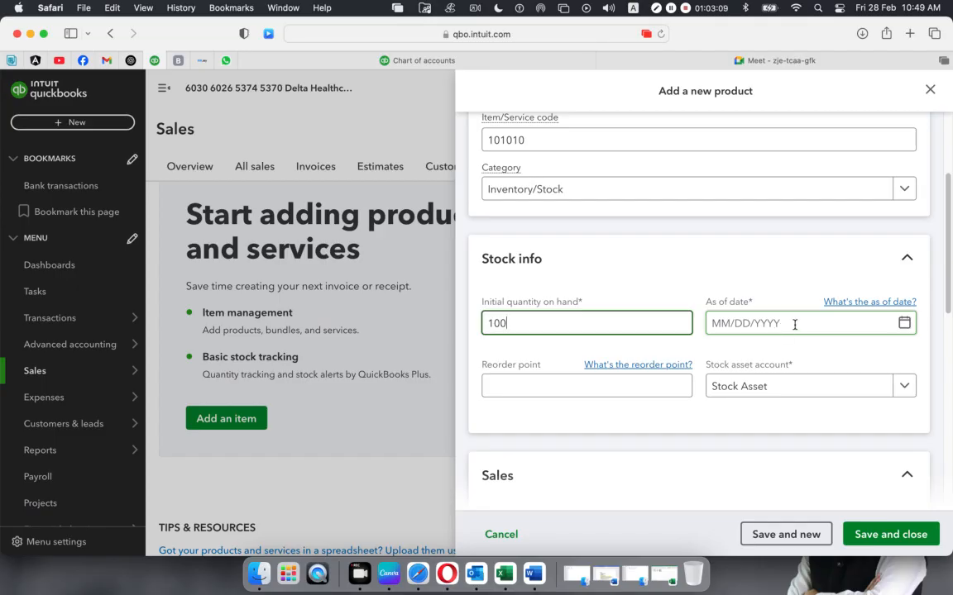
# Set the stock as-of date to 01/01/2021 using the calendar
pyautogui.click(907, 322)
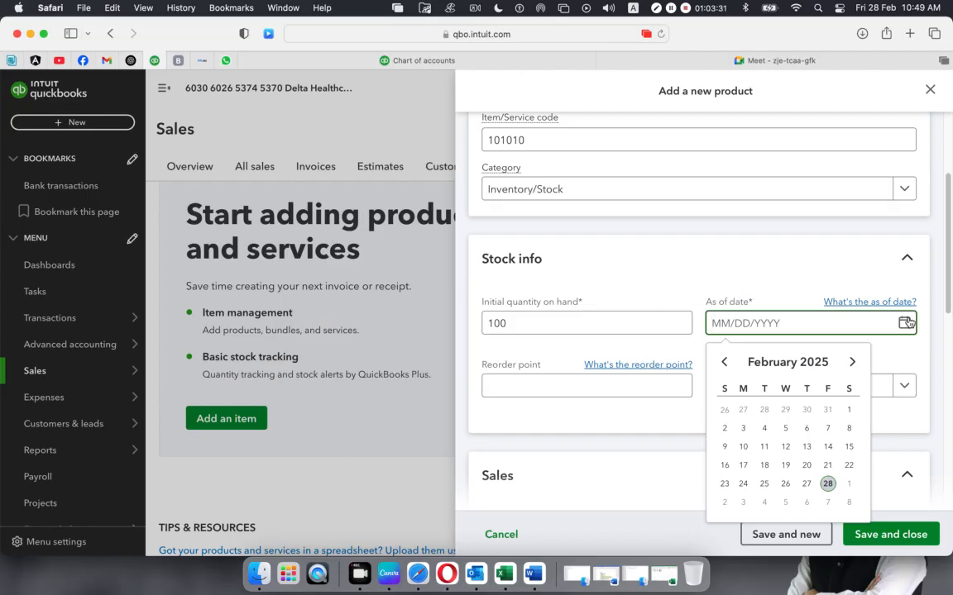
pyautogui.click(724, 363)
pyautogui.click(725, 363)
pyautogui.click(724, 363)
pyautogui.click(724, 363)
pyautogui.click(725, 363)
pyautogui.click(724, 363)
pyautogui.click(724, 363)
pyautogui.click(724, 363)
pyautogui.click(724, 363)
pyautogui.click(725, 363)
pyautogui.click(724, 363)
pyautogui.click(724, 363)
pyautogui.click(725, 363)
pyautogui.click(724, 363)
pyautogui.click(725, 363)
pyautogui.click(725, 363)
pyautogui.click(725, 363)
pyautogui.click(725, 363)
pyautogui.click(724, 363)
pyautogui.click(724, 363)
pyautogui.click(724, 363)
pyautogui.doubleClick(724, 363)
pyautogui.click(724, 363)
pyautogui.click(724, 363)
pyautogui.click(725, 363)
pyautogui.click(725, 363)
pyautogui.click(724, 363)
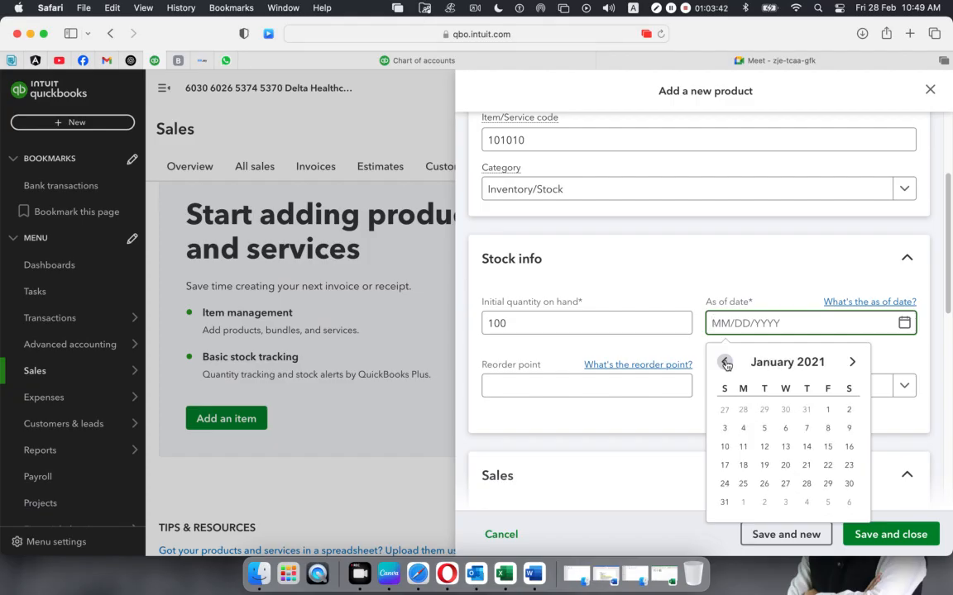
pyautogui.click(828, 410)
# Set the reorder point to 10 and the stock asset account to Stock Asset
pyautogui.scroll(-3, 624, 438)
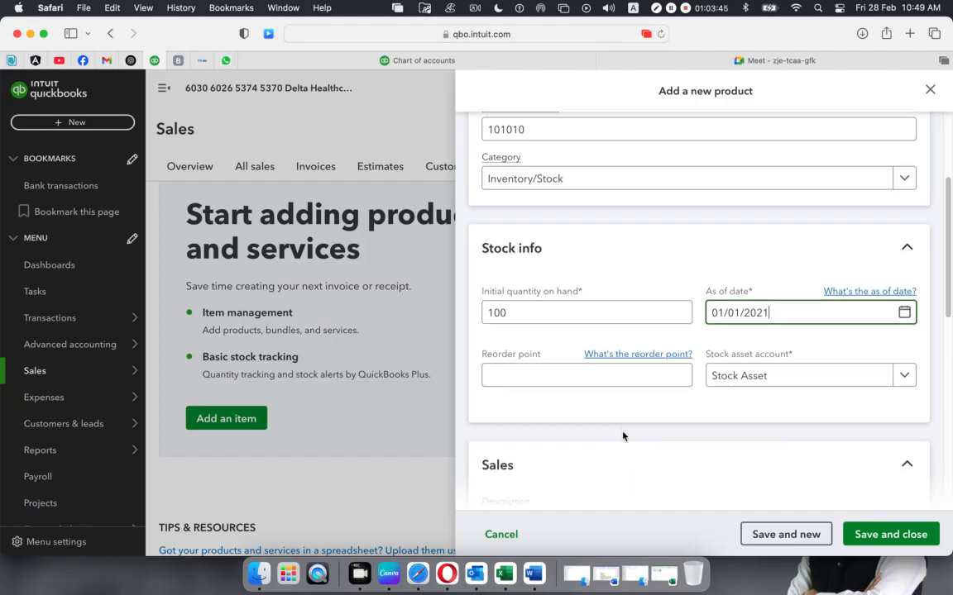
pyautogui.click(619, 299)
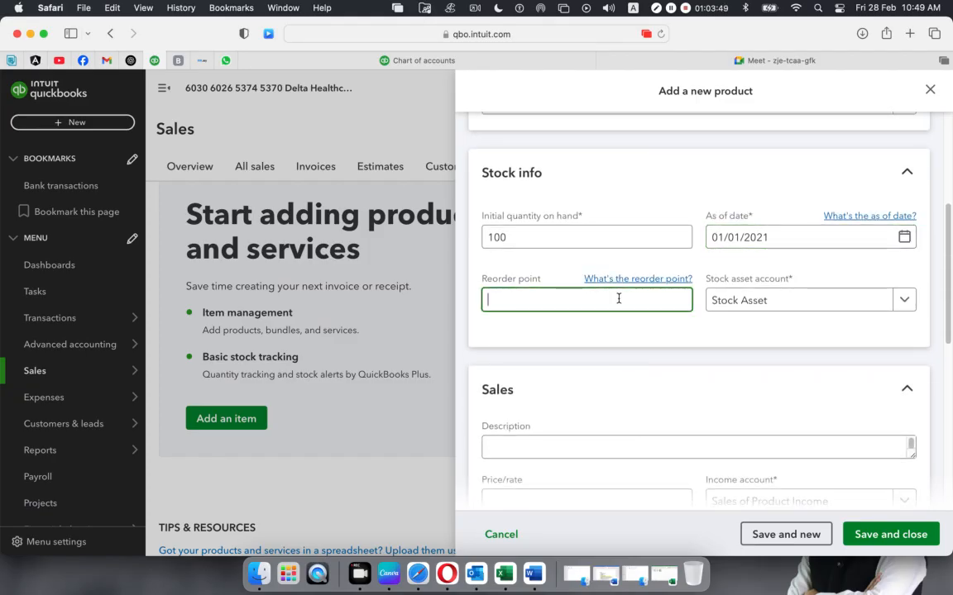
pyautogui.write('10')
pyautogui.click(708, 339)
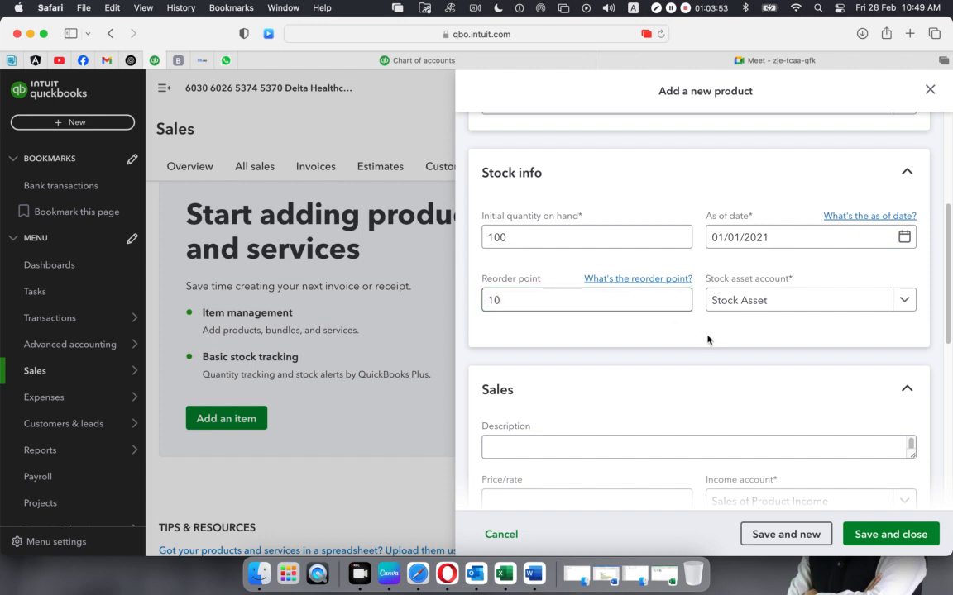
pyautogui.click(717, 296)
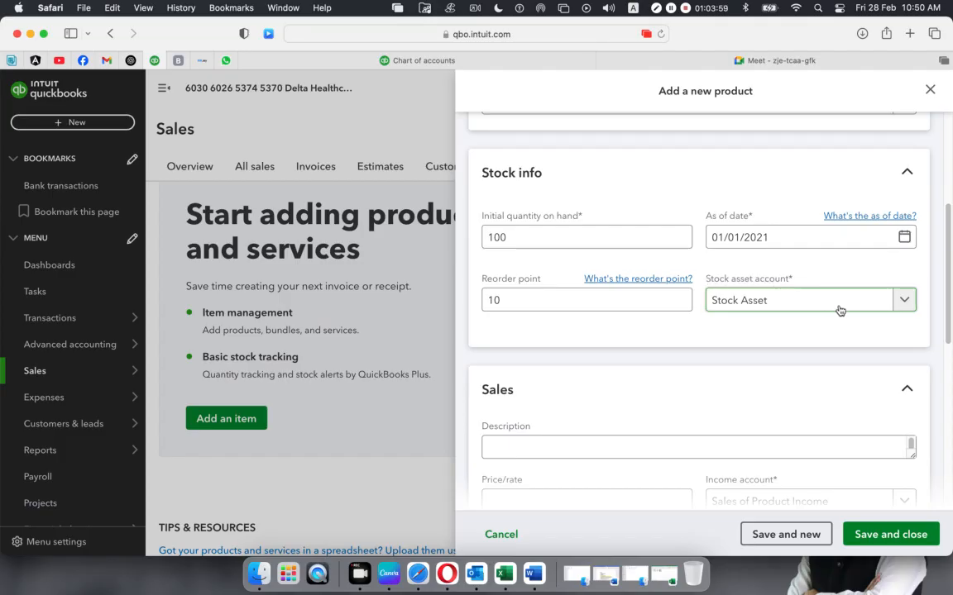
pyautogui.click(903, 302)
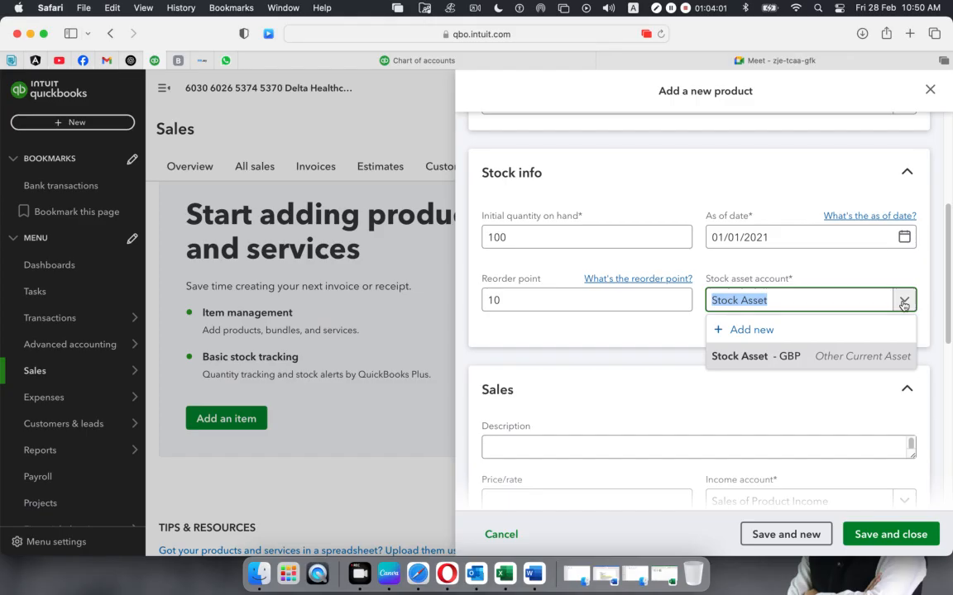
pyautogui.click(754, 362)
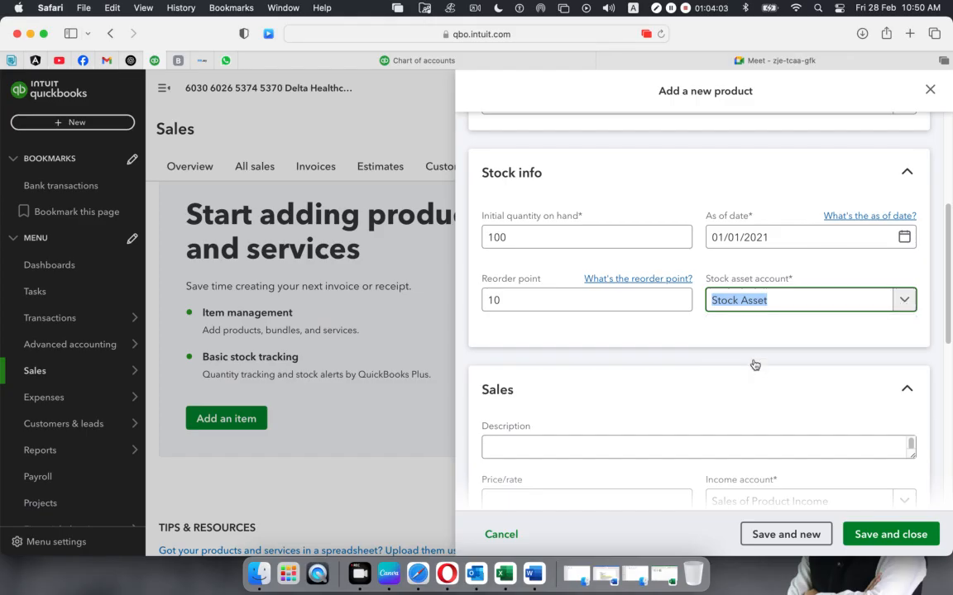
pyautogui.click(698, 329)
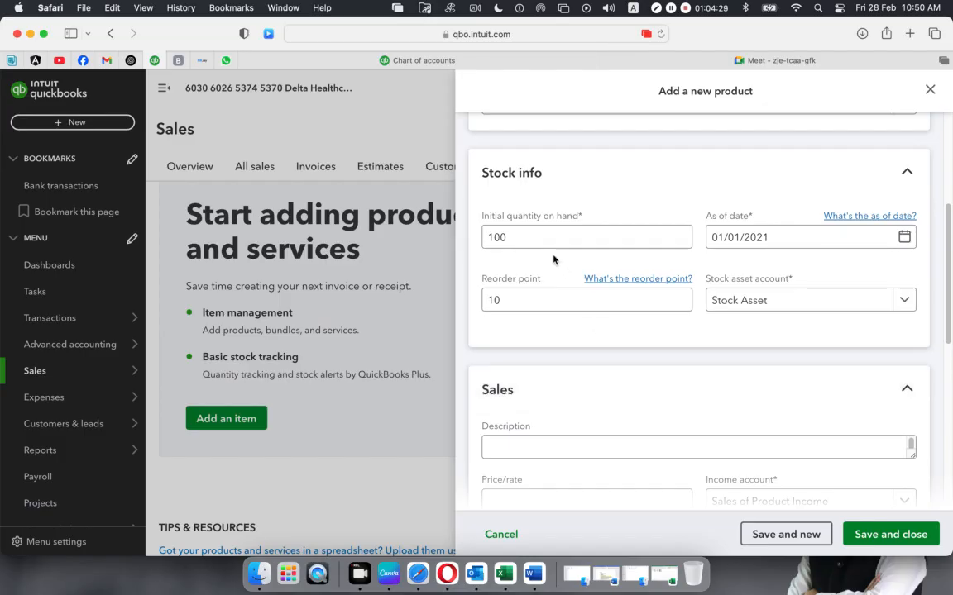
# Give Hand Gloves the sales description Jonson&Jonson and a price/rate of 30
pyautogui.scroll(-5, 620, 396)
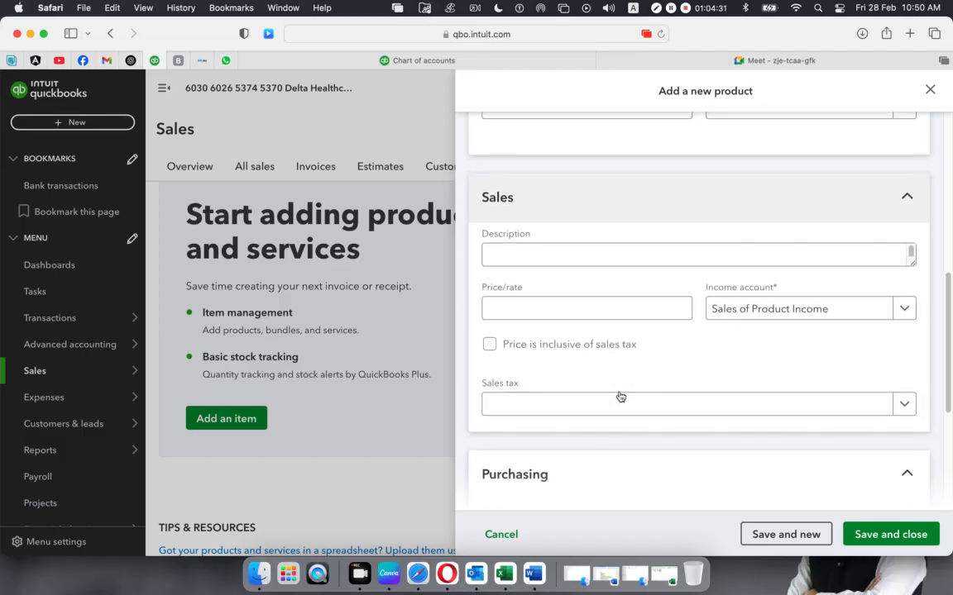
pyautogui.click(531, 248)
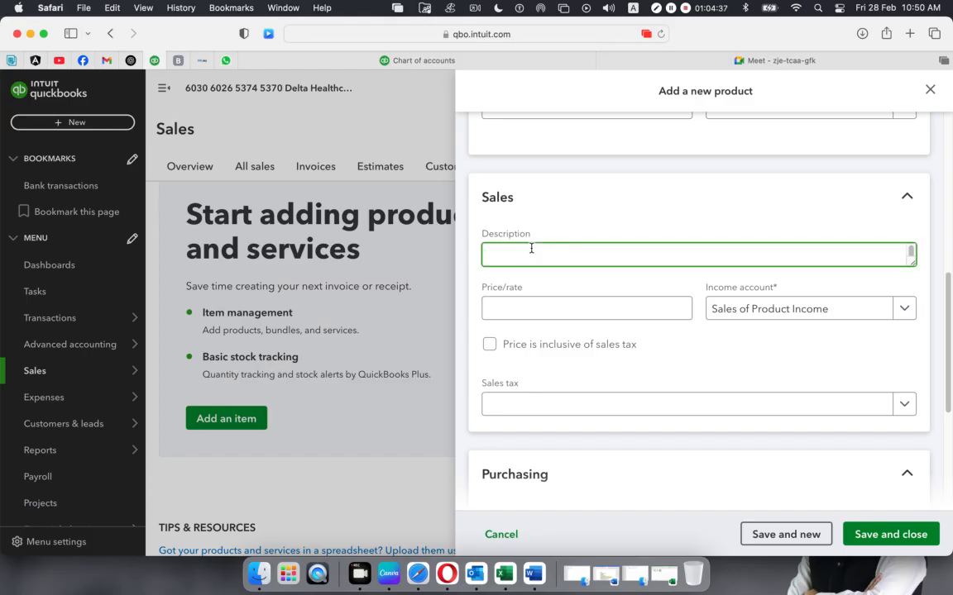
pyautogui.write('Jonson&Jonson')
pyautogui.click(581, 307)
pyautogui.write('30')
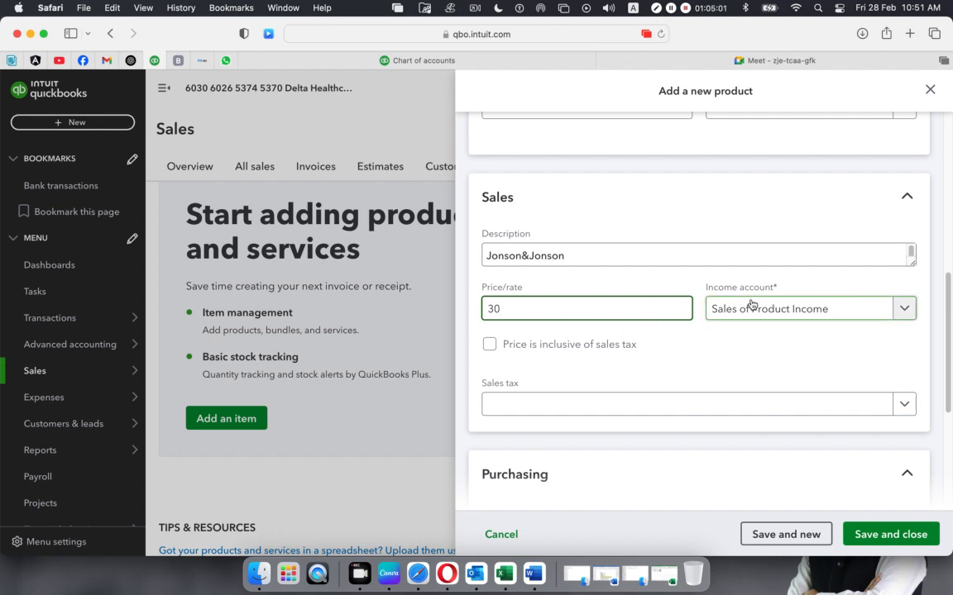
pyautogui.scroll(-3, 622, 407)
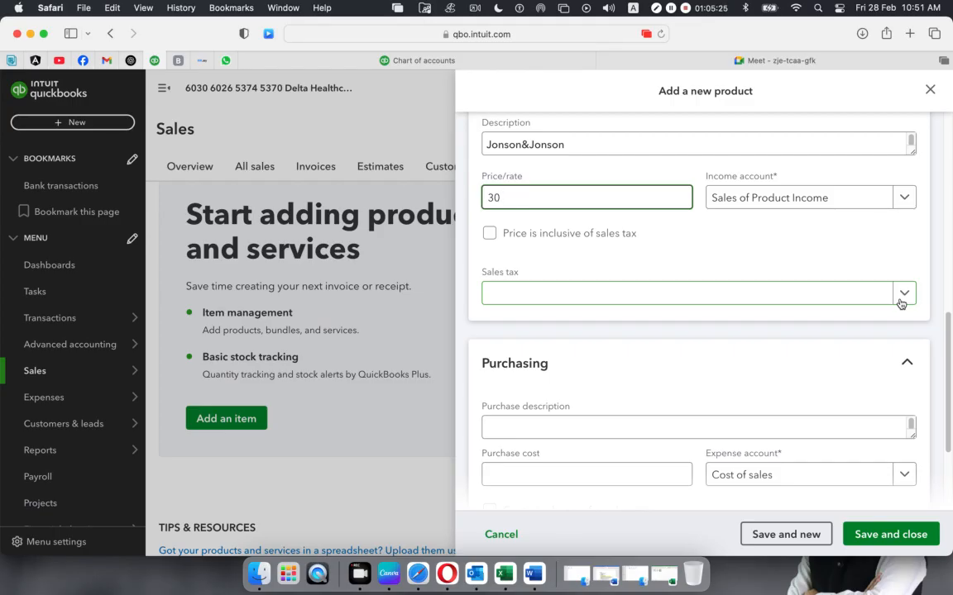
pyautogui.scroll(-4, 734, 374)
# Set purchase cost to 25, leaving the purchase description empty, then save and close Hand Gloves
pyautogui.click(568, 267)
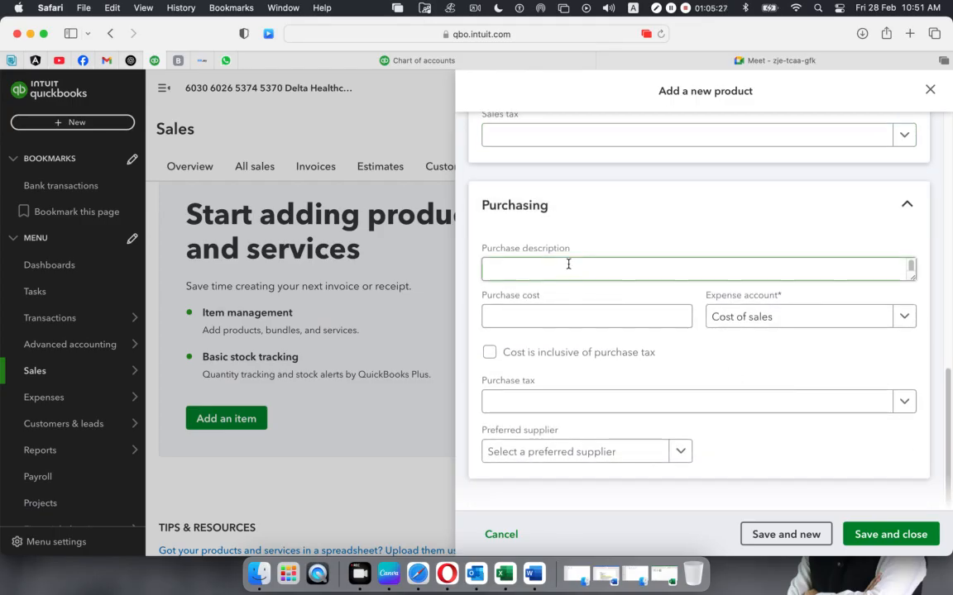
pyautogui.write('25')
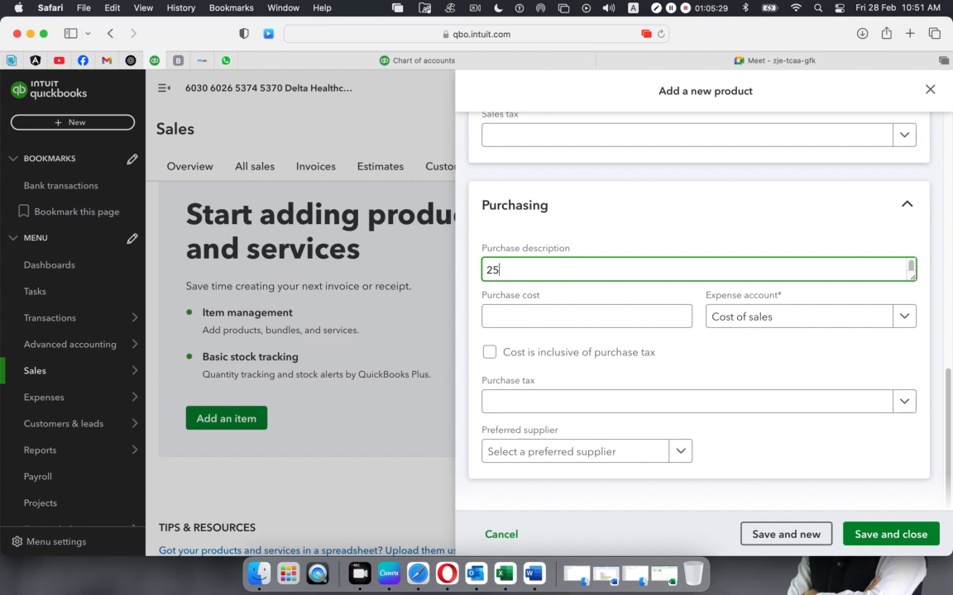
pyautogui.click(531, 321)
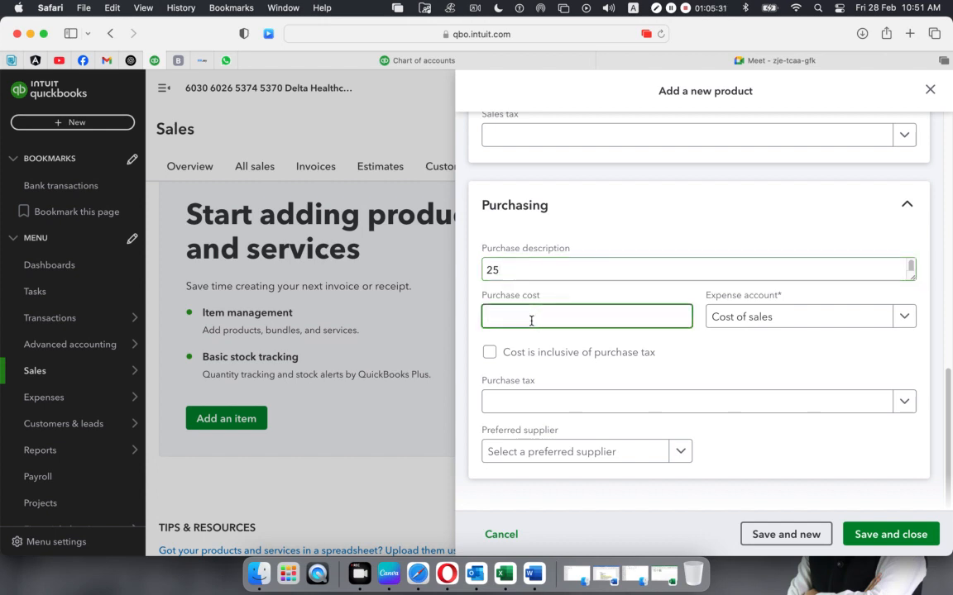
pyautogui.click(516, 266)
pyautogui.press('BackSpace')
pyautogui.press('BackSpace')
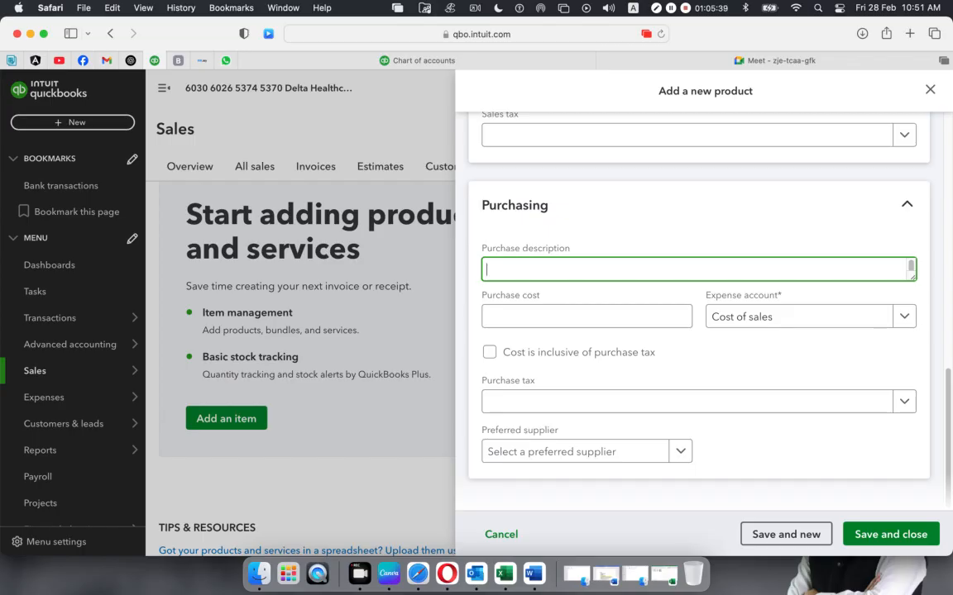
pyautogui.click(532, 315)
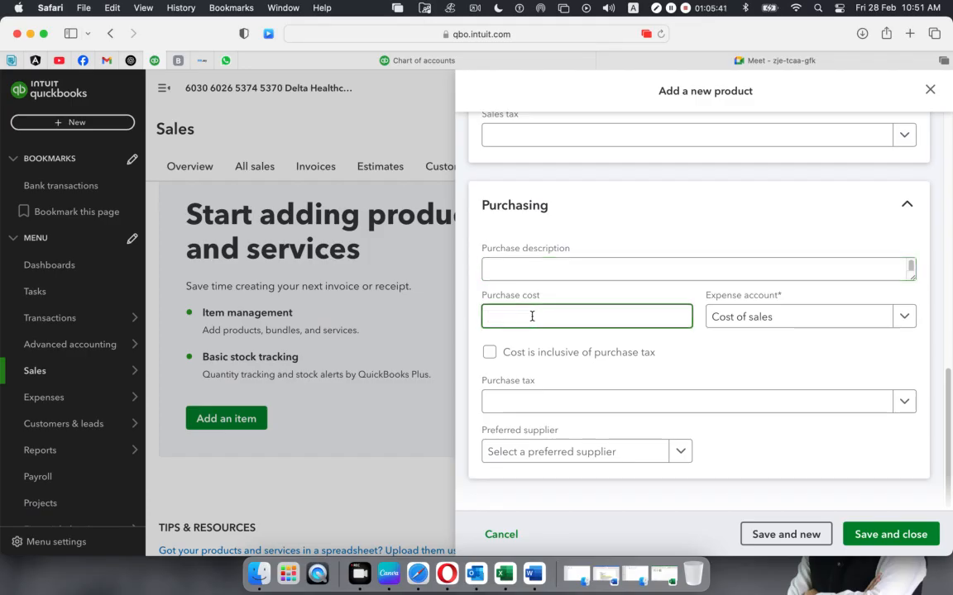
pyautogui.write('25')
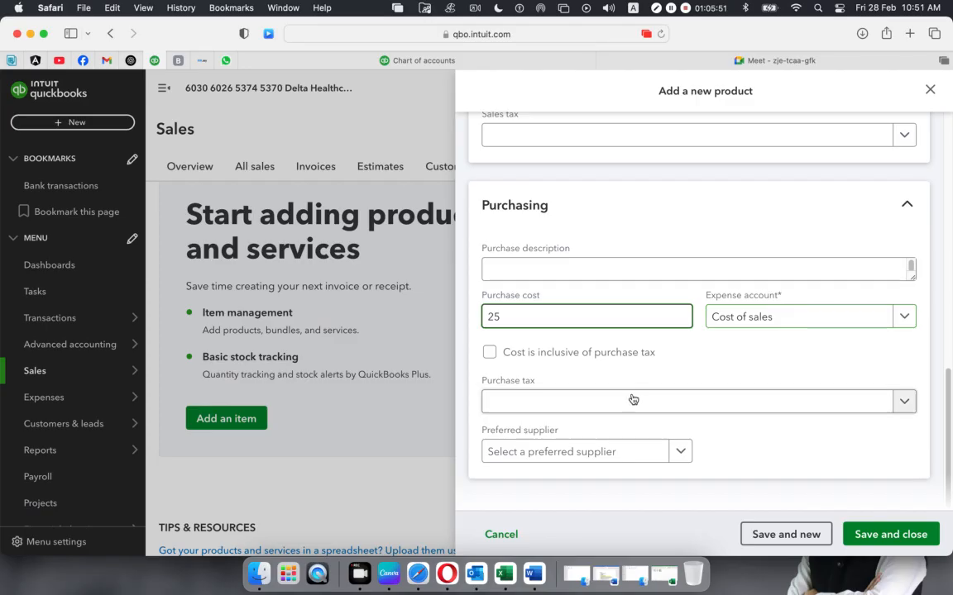
pyautogui.scroll(-1, 594, 367)
pyautogui.scroll(1, 585, 367)
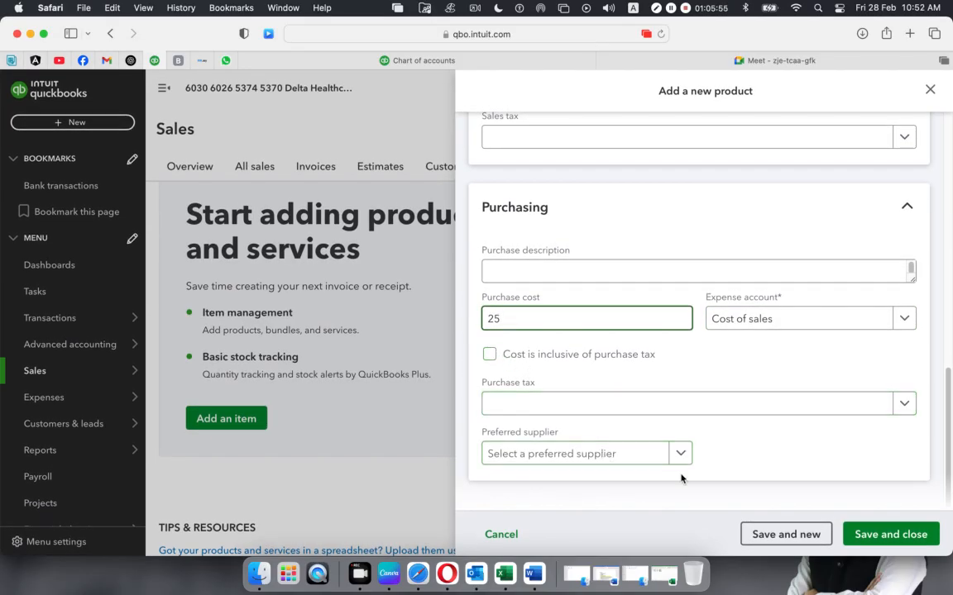
pyautogui.click(891, 537)
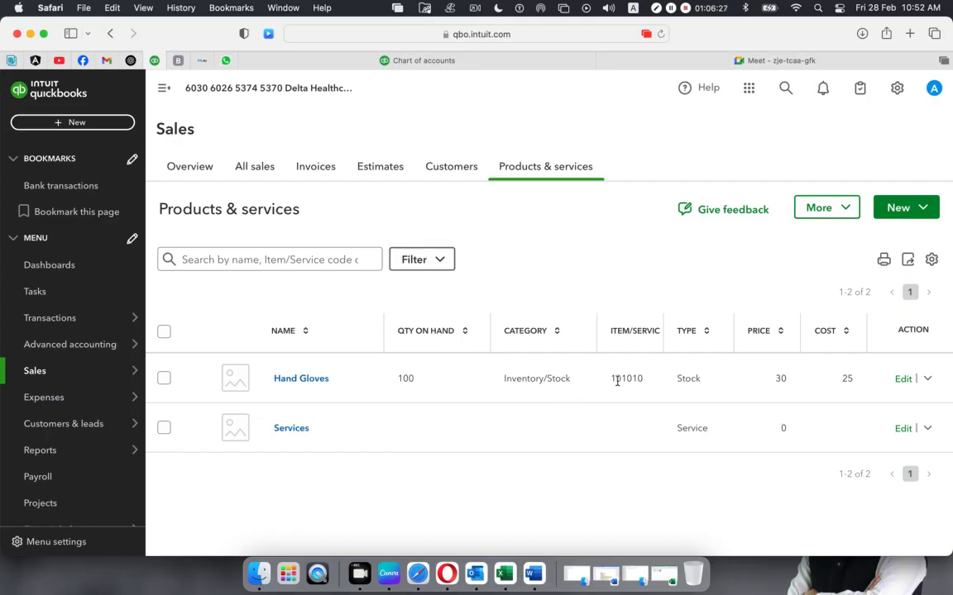
# On the Chart of accounts tab, dismiss Account and Settings and go to Standard reports
pyautogui.click(385, 63)
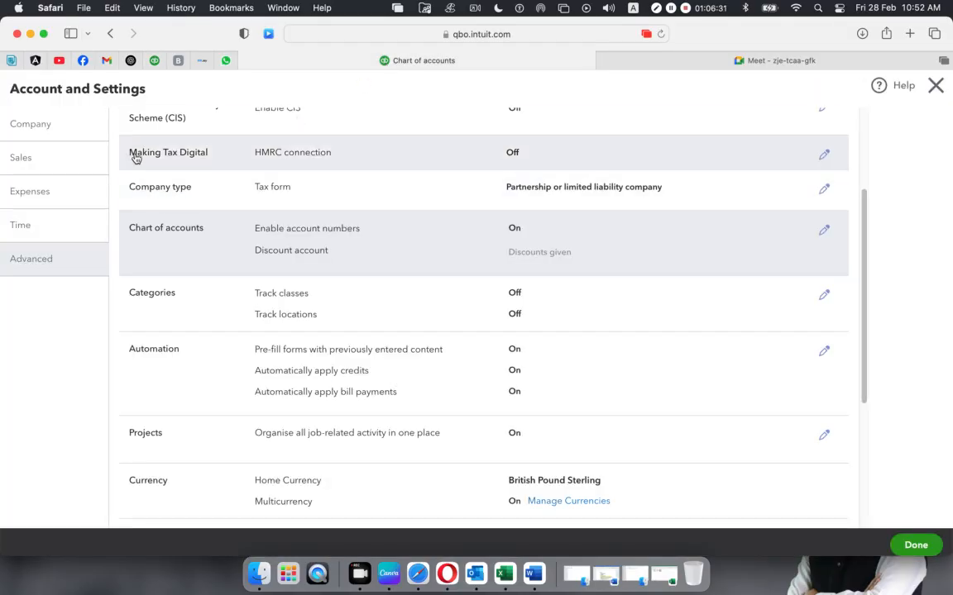
pyautogui.click(936, 86)
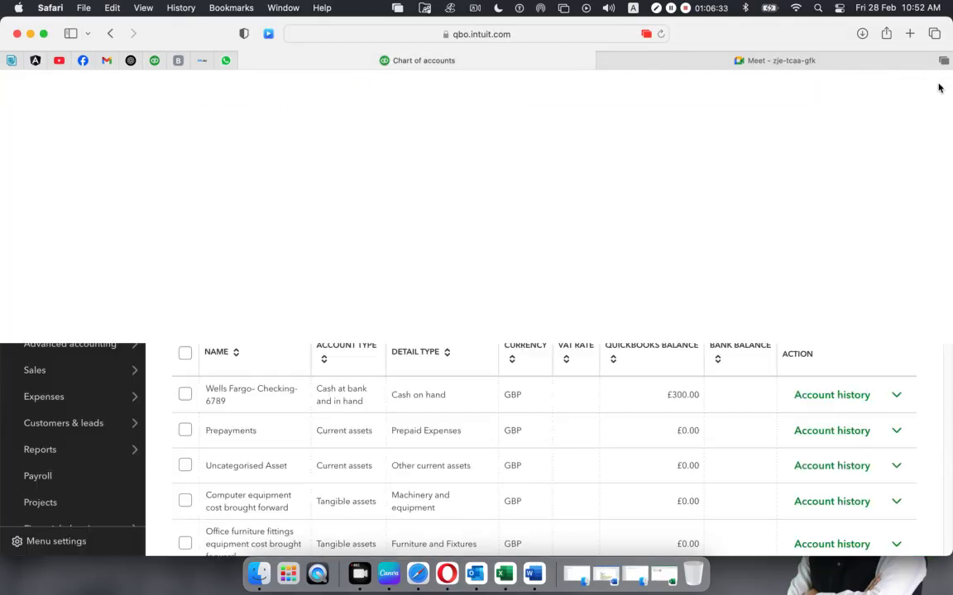
pyautogui.moveTo(47, 455)
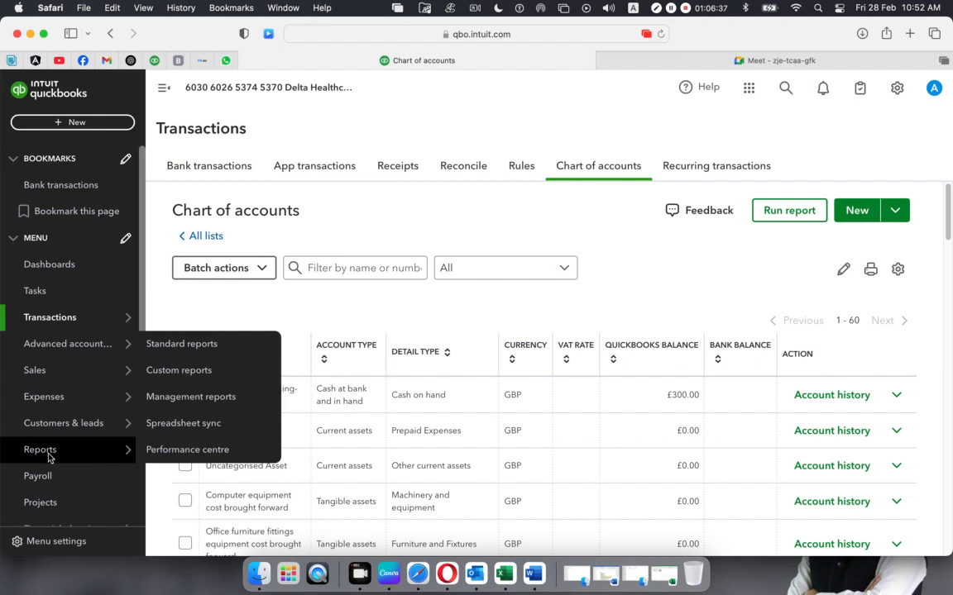
pyautogui.click(48, 453)
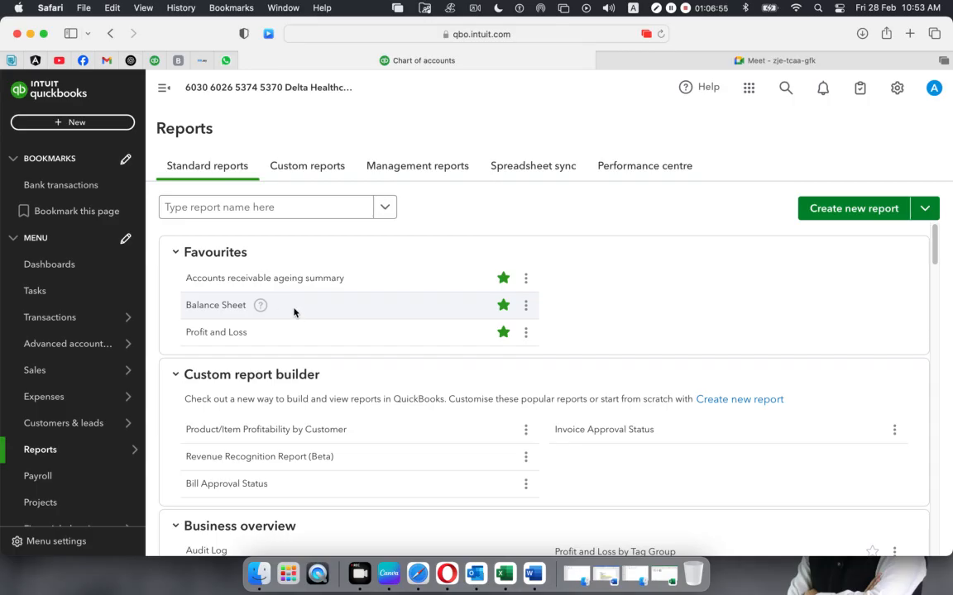
# Review the Balance Sheet showing Stock Asset at 2,500.00, then return to Products & services
pyautogui.click(208, 310)
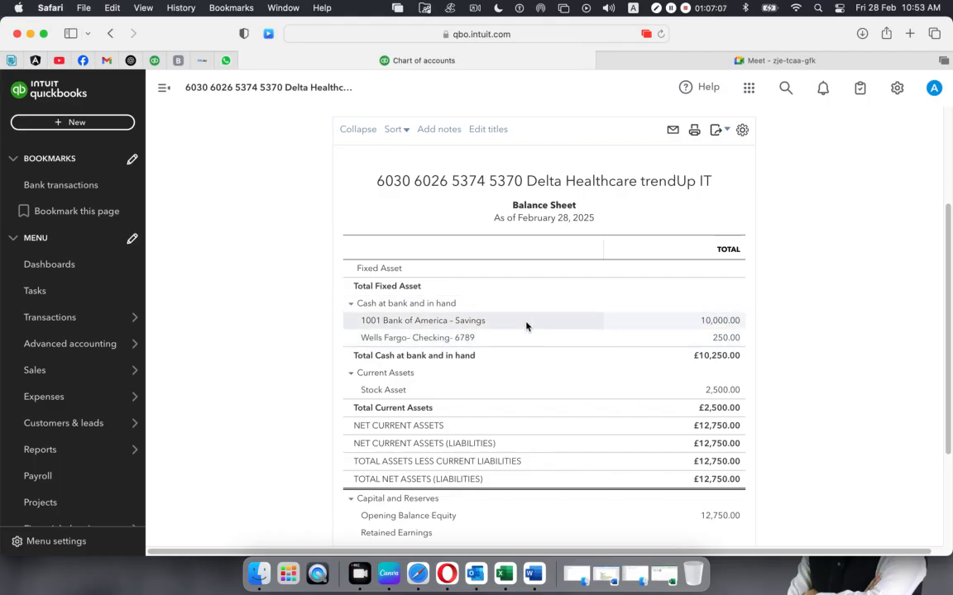
pyautogui.scroll(-1, 549, 408)
pyautogui.scroll(-1, 549, 408)
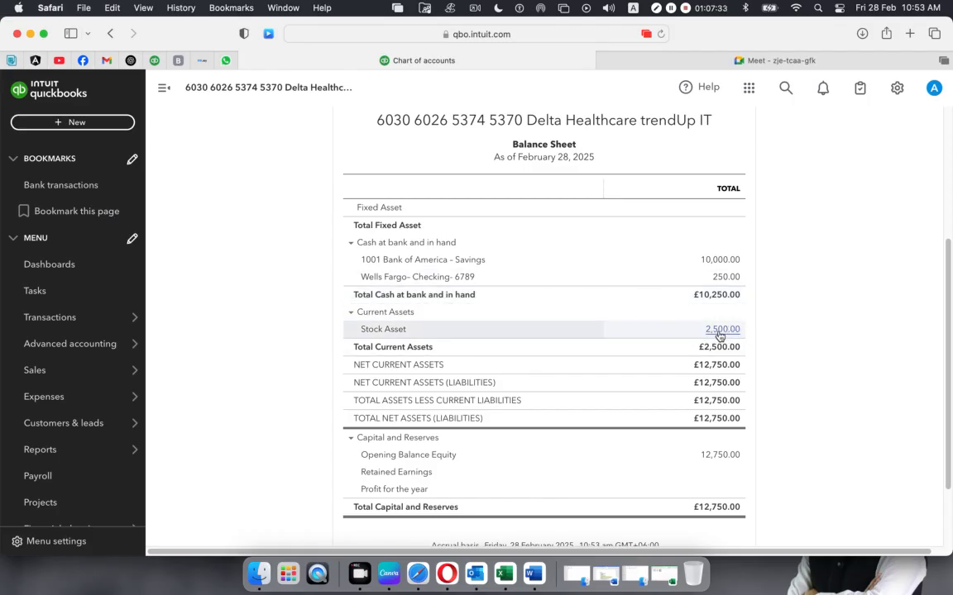
pyautogui.click(155, 61)
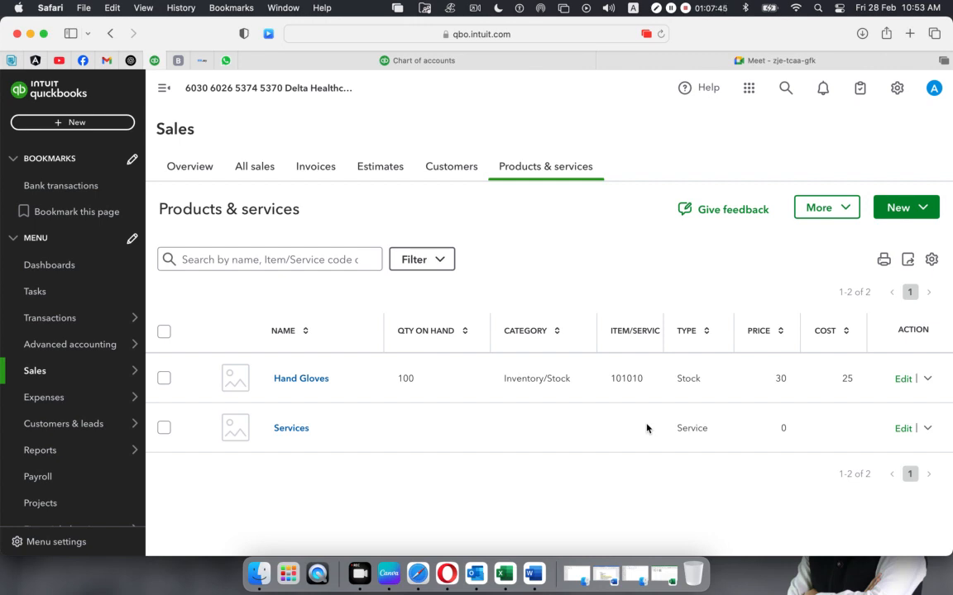
# Start a new Service item, discarding an accidentally opened stock item form
pyautogui.click(901, 209)
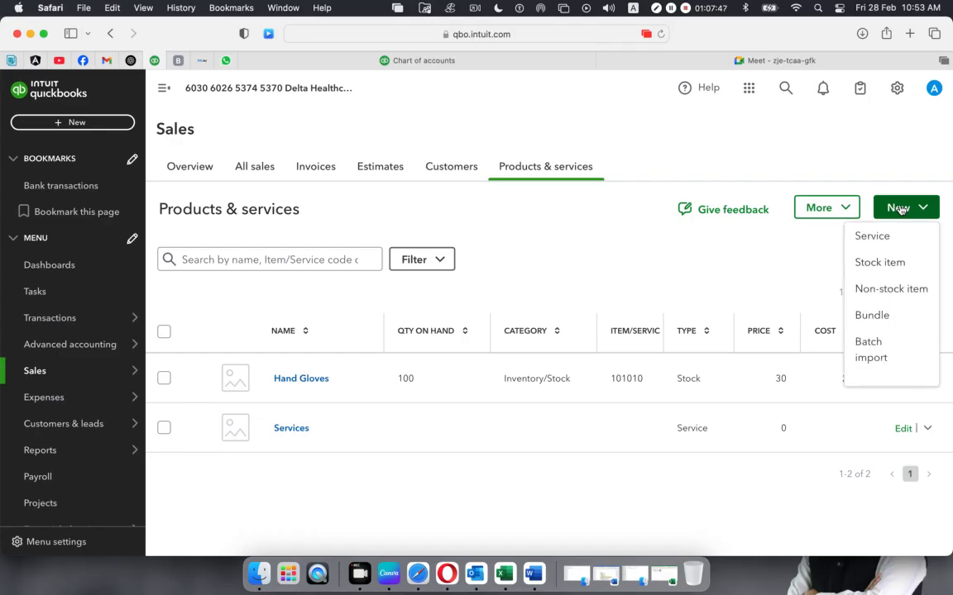
pyautogui.click(878, 263)
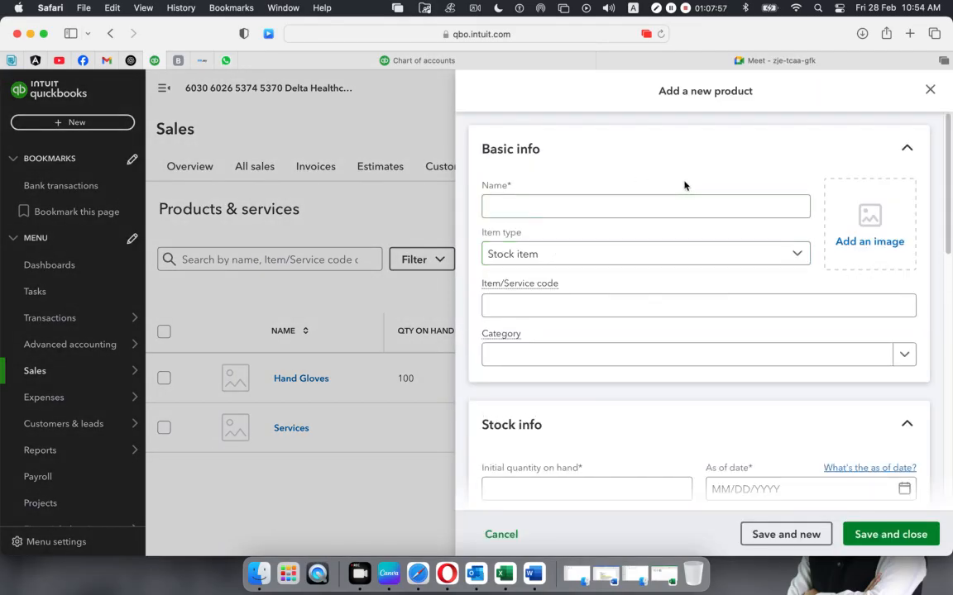
pyautogui.click(929, 90)
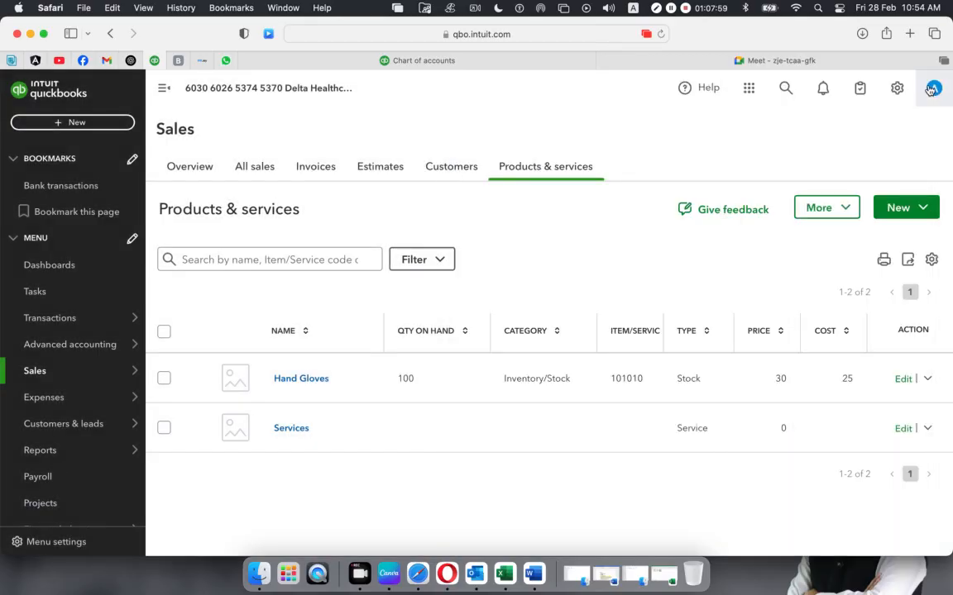
pyautogui.click(913, 208)
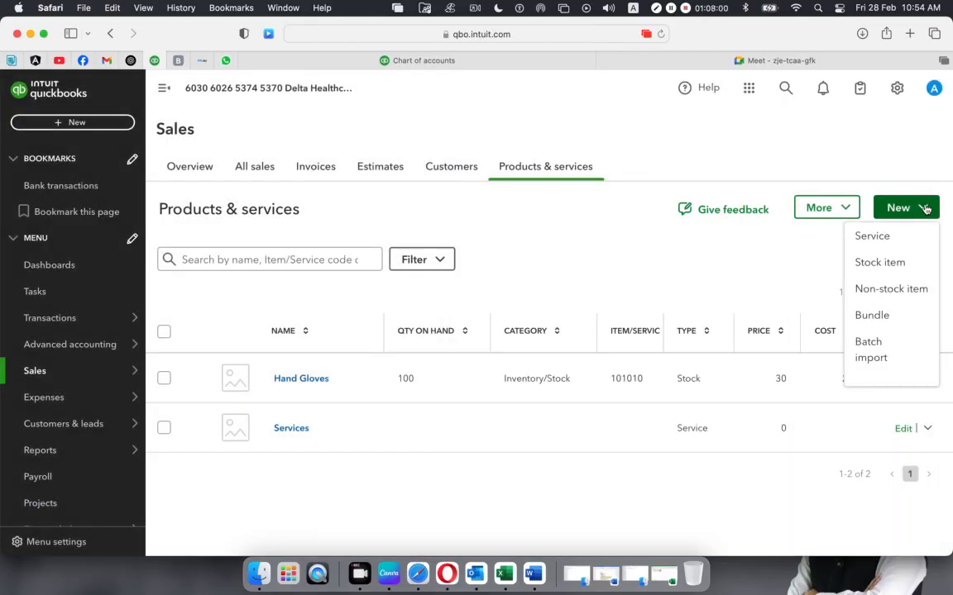
pyautogui.click(876, 245)
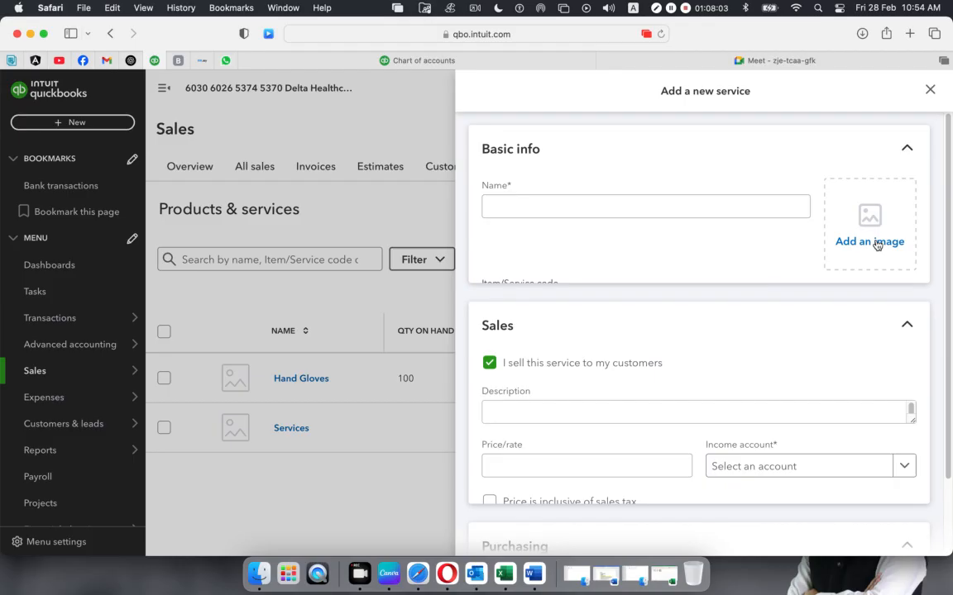
# Name it House Nursing Service, keep item type Service, and enter code 202020
pyautogui.click(518, 203)
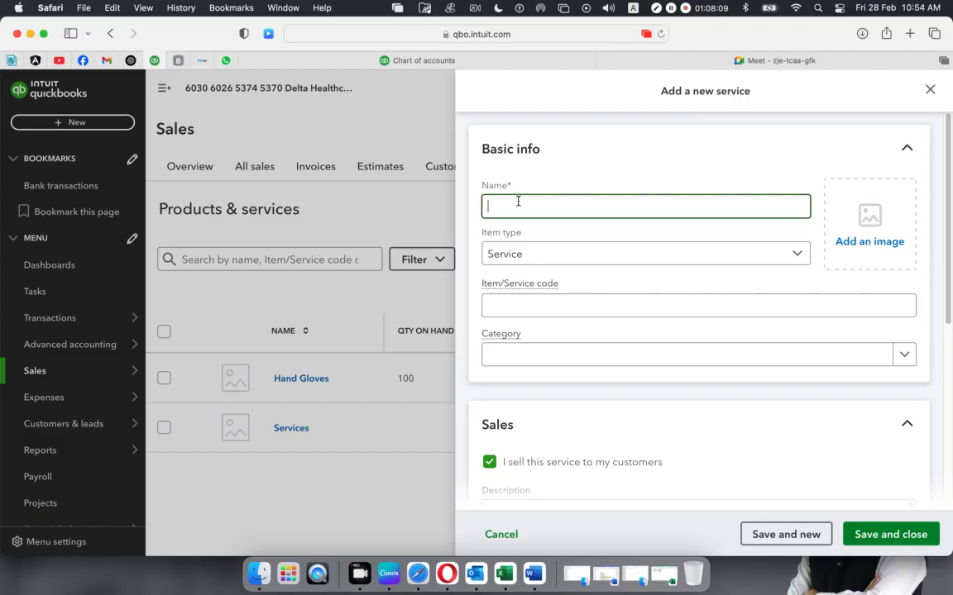
pyautogui.write('House Nursing Service')
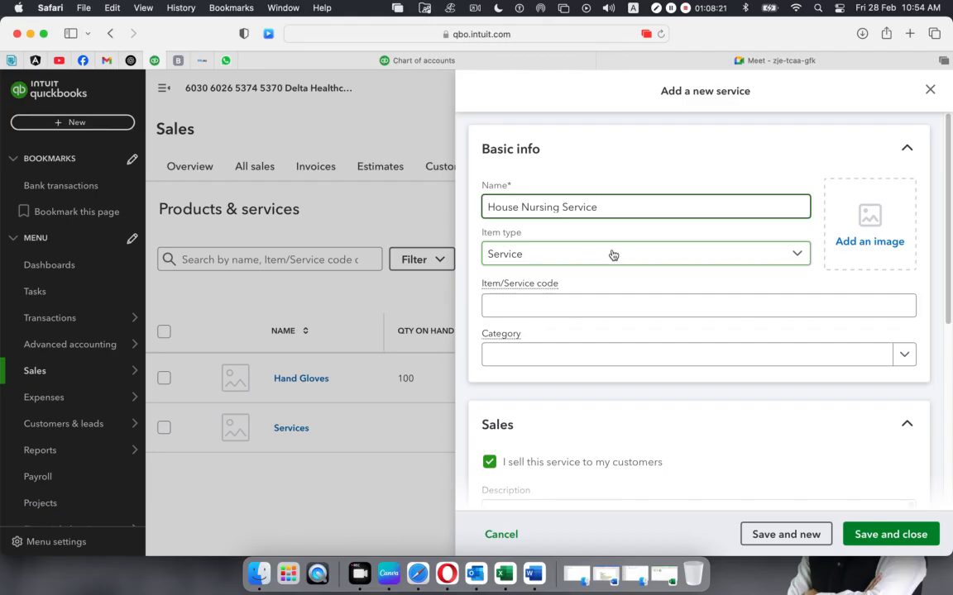
pyautogui.click(795, 258)
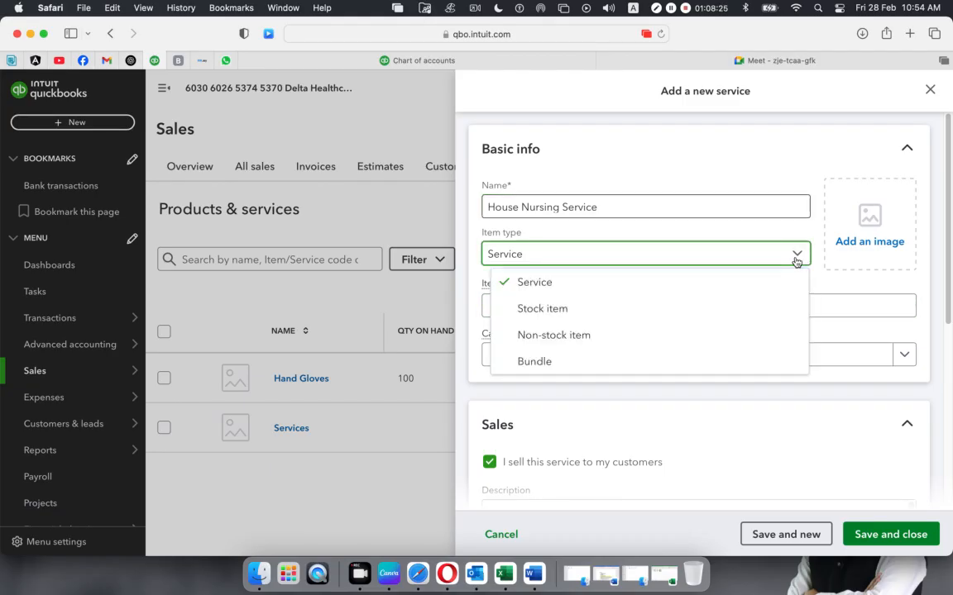
pyautogui.click(525, 282)
pyautogui.click(537, 307)
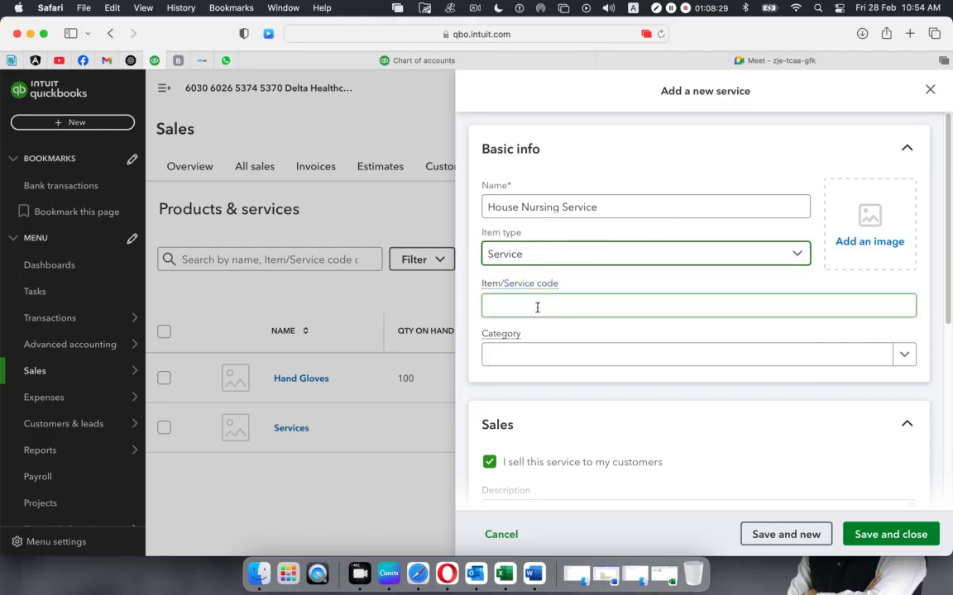
pyautogui.write('202020')
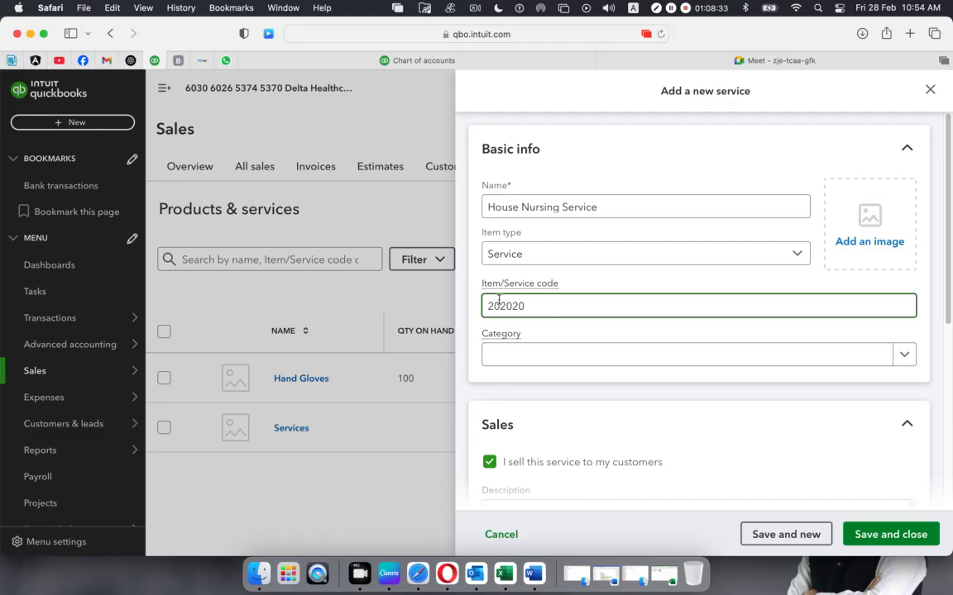
# Create a new category named Service and assign it to House Nursing Service
pyautogui.click(569, 358)
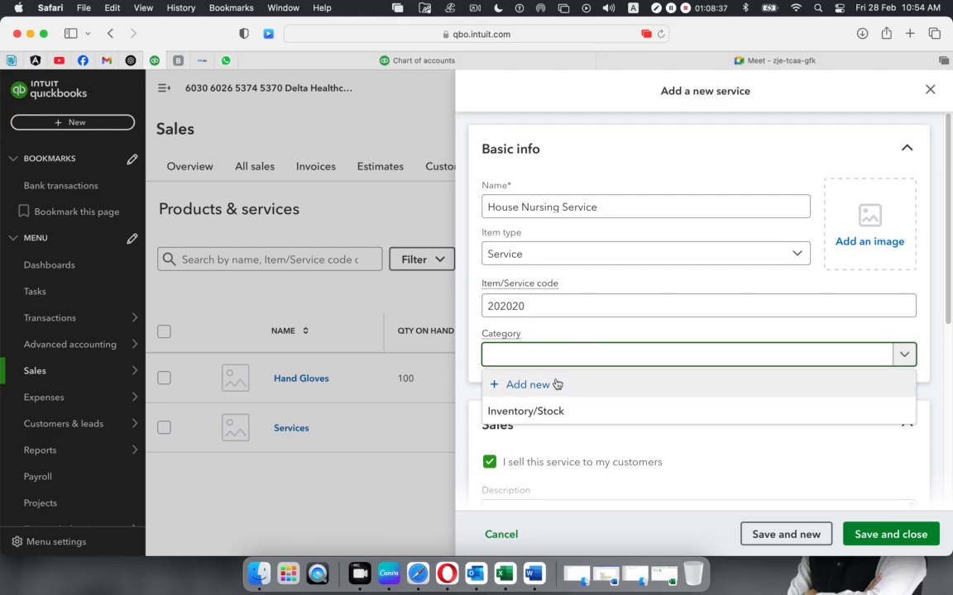
pyautogui.click(556, 384)
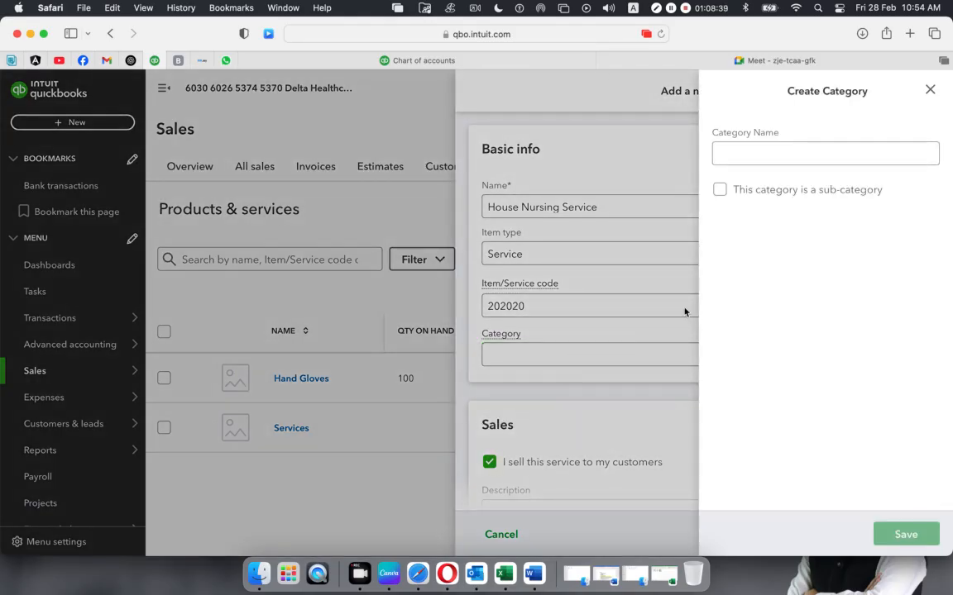
pyautogui.click(755, 152)
pyautogui.write('Service')
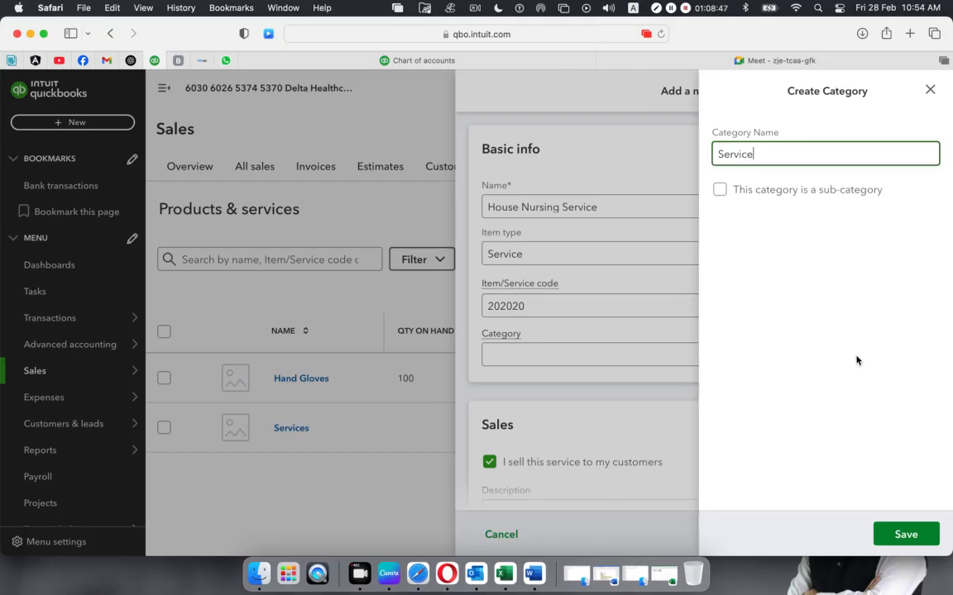
pyautogui.click(904, 536)
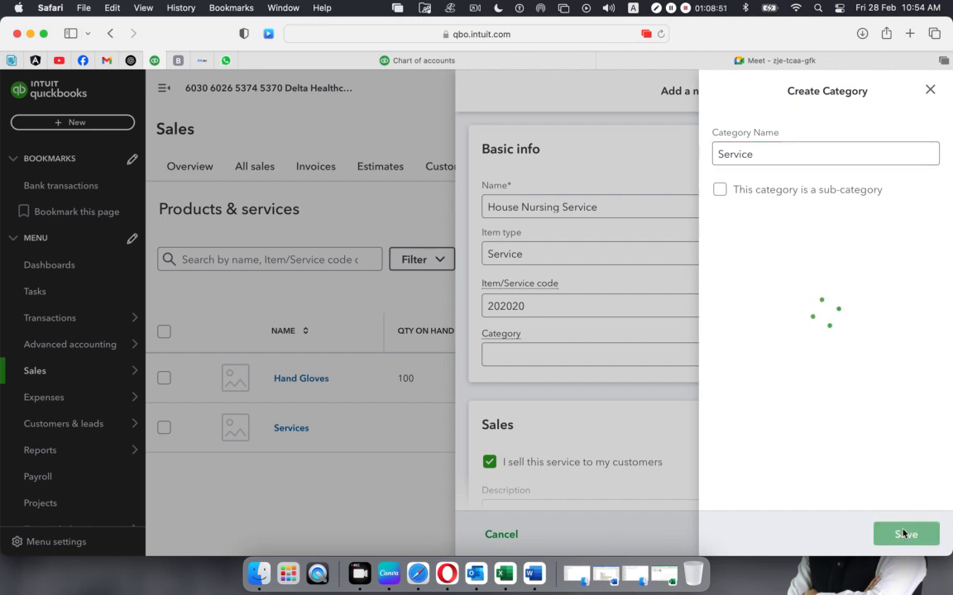
pyautogui.scroll(-3, 728, 422)
pyautogui.scroll(-3, 728, 422)
pyautogui.scroll(3, 728, 422)
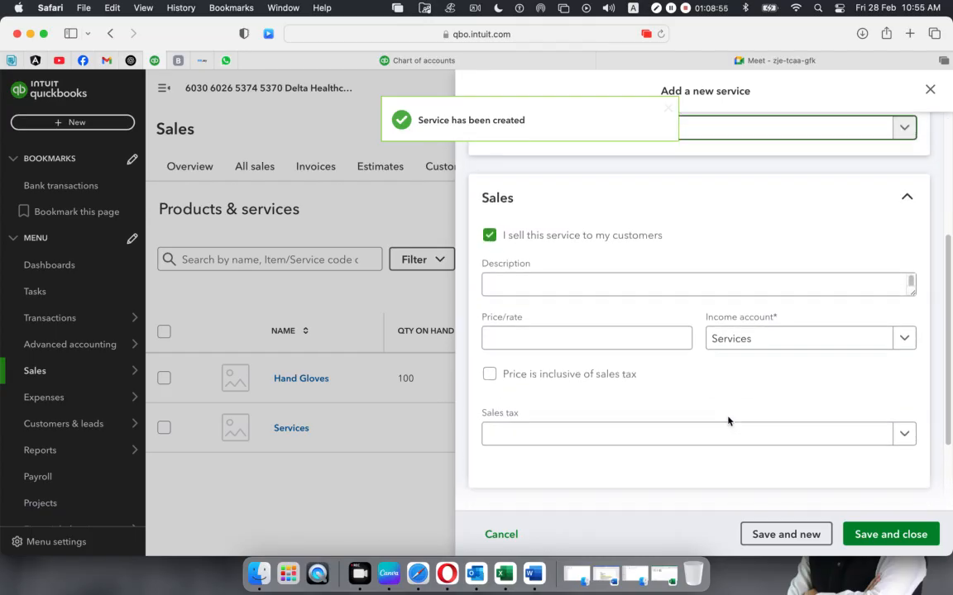
pyautogui.scroll(2, 727, 422)
# Set the House Nursing Service price/rate to 500
pyautogui.click(517, 331)
pyautogui.click(576, 382)
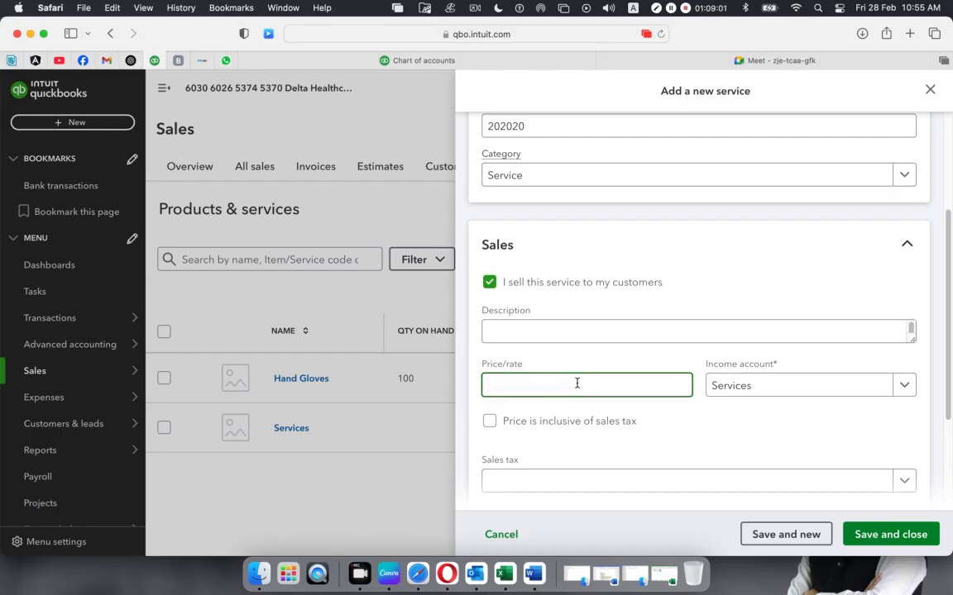
pyautogui.write('500')
pyautogui.scroll(-4, 679, 407)
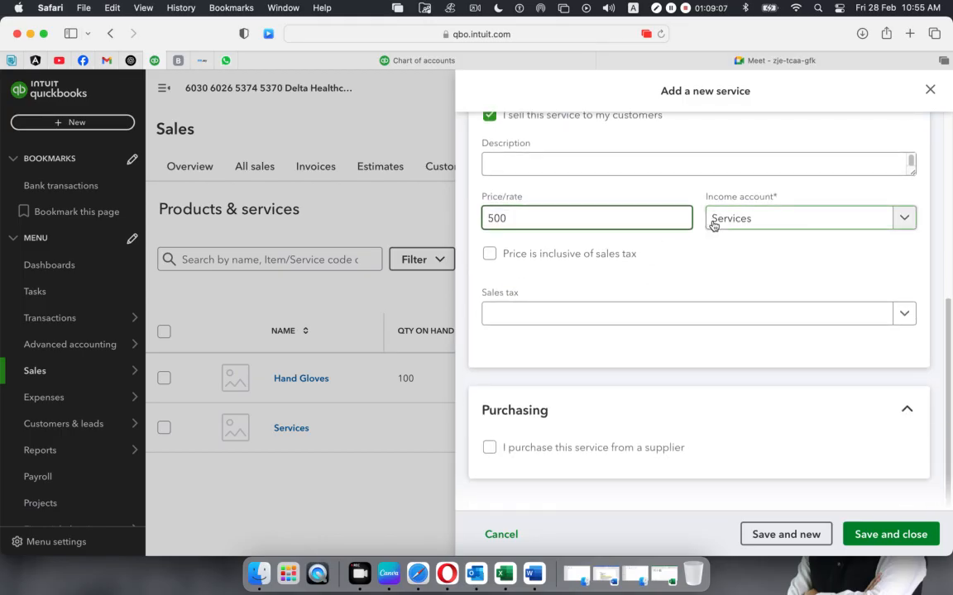
pyautogui.scroll(-1, 576, 290)
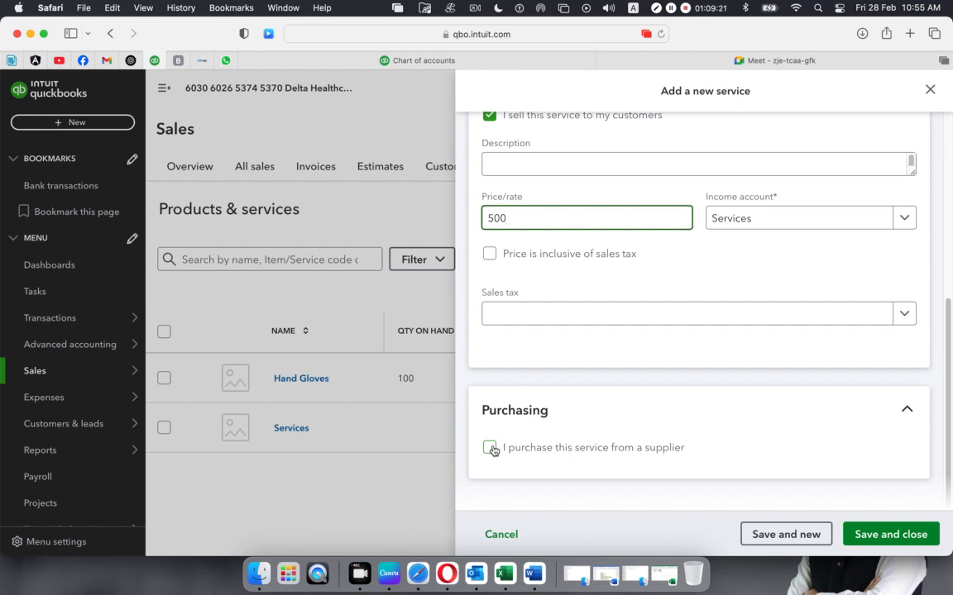
# Mark the service as purchased from a supplier with a purchase cost of 300
pyautogui.click(490, 448)
pyautogui.scroll(-4, 592, 436)
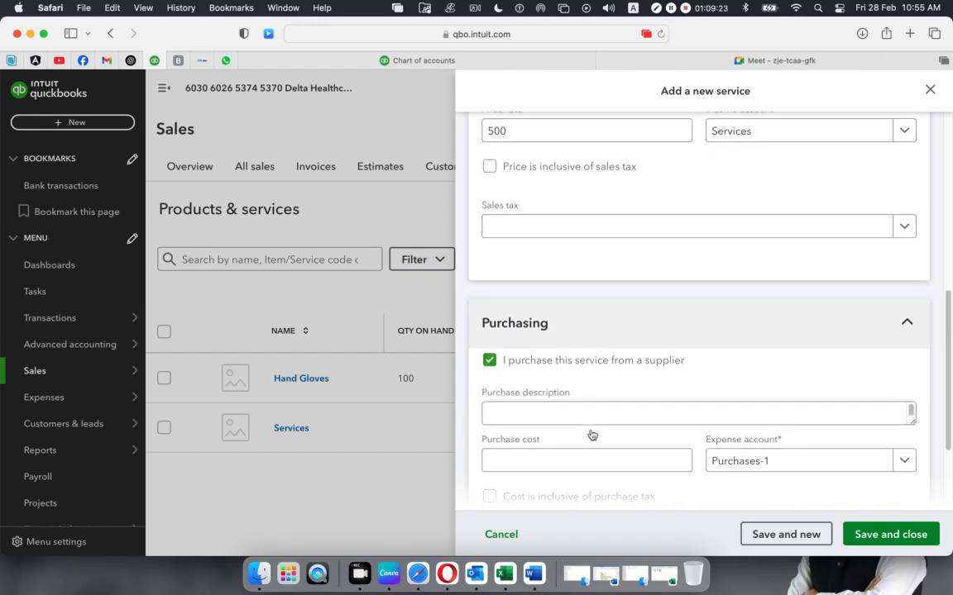
pyautogui.click(591, 368)
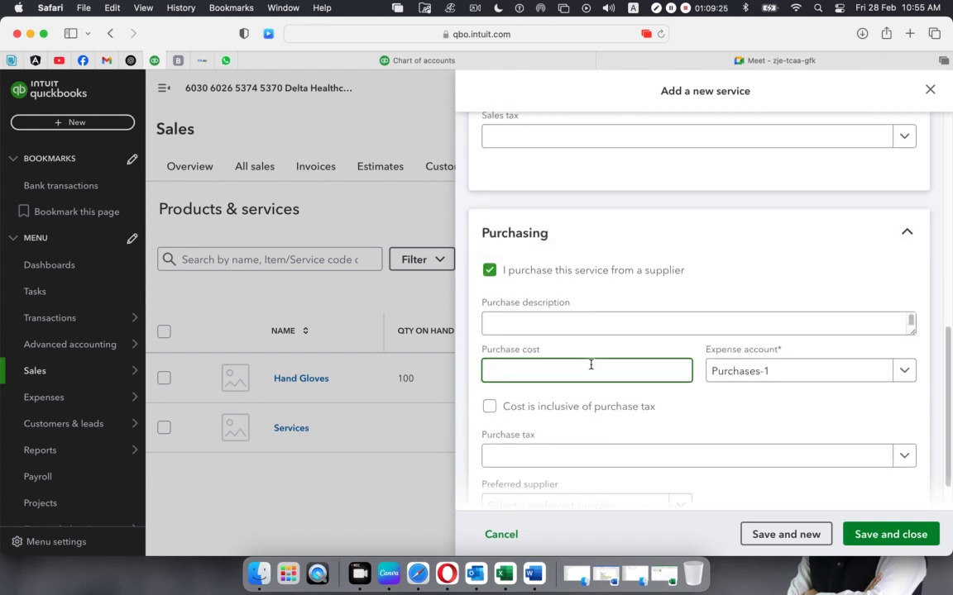
pyautogui.write('300')
pyautogui.click(726, 374)
pyautogui.scroll(5, 725, 374)
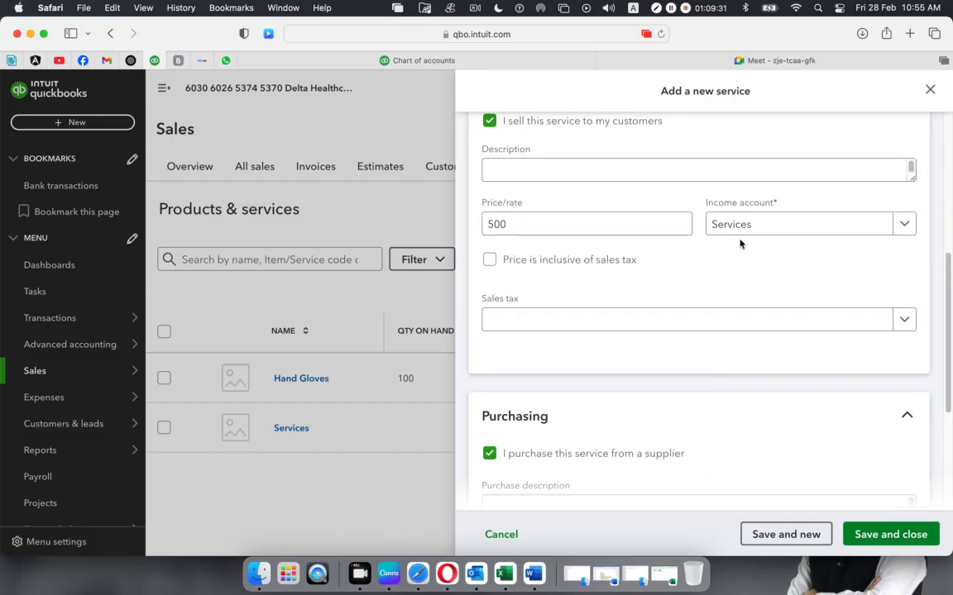
pyautogui.scroll(-2, 725, 381)
pyautogui.scroll(2, 725, 382)
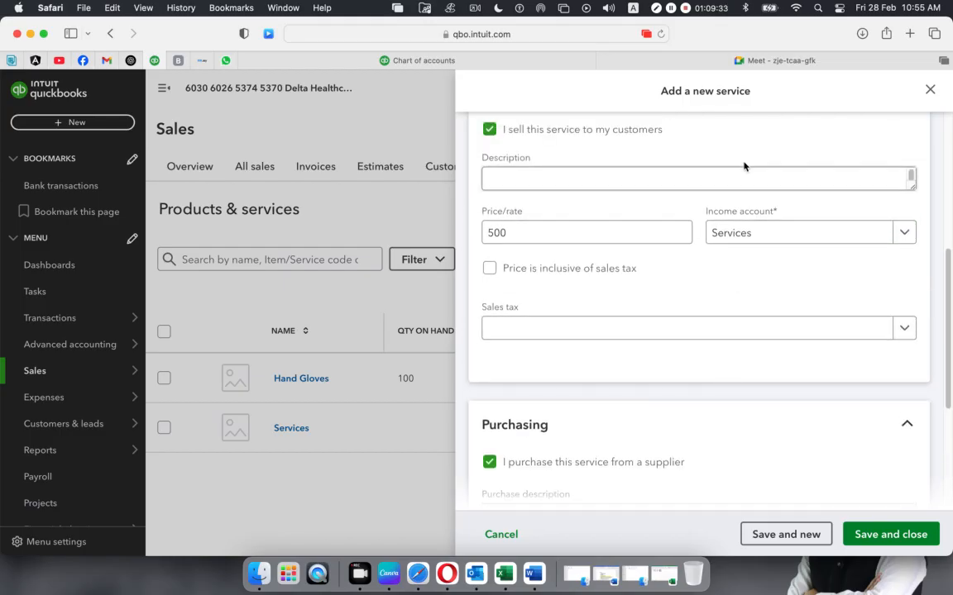
pyautogui.scroll(-5, 713, 443)
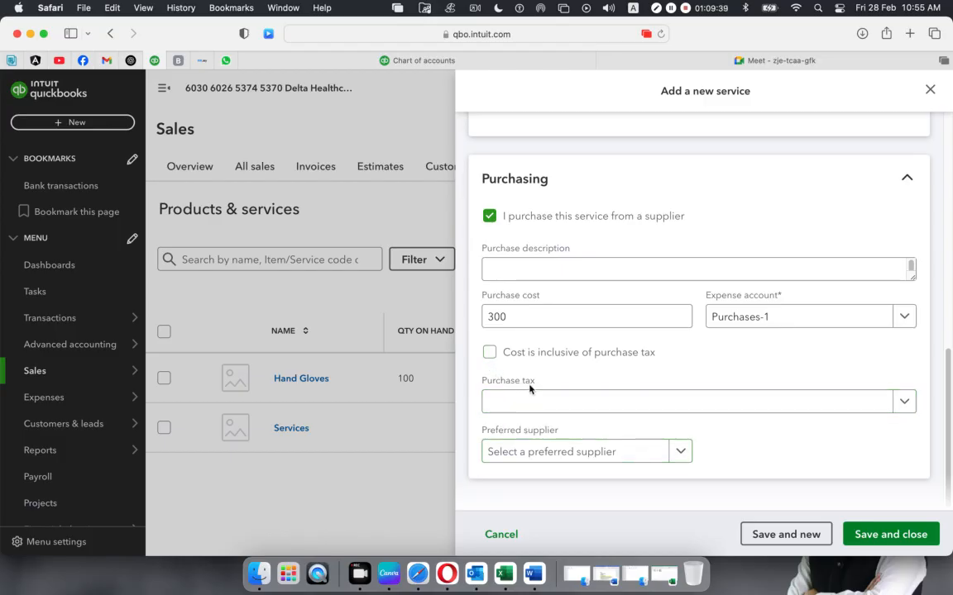
pyautogui.click(507, 306)
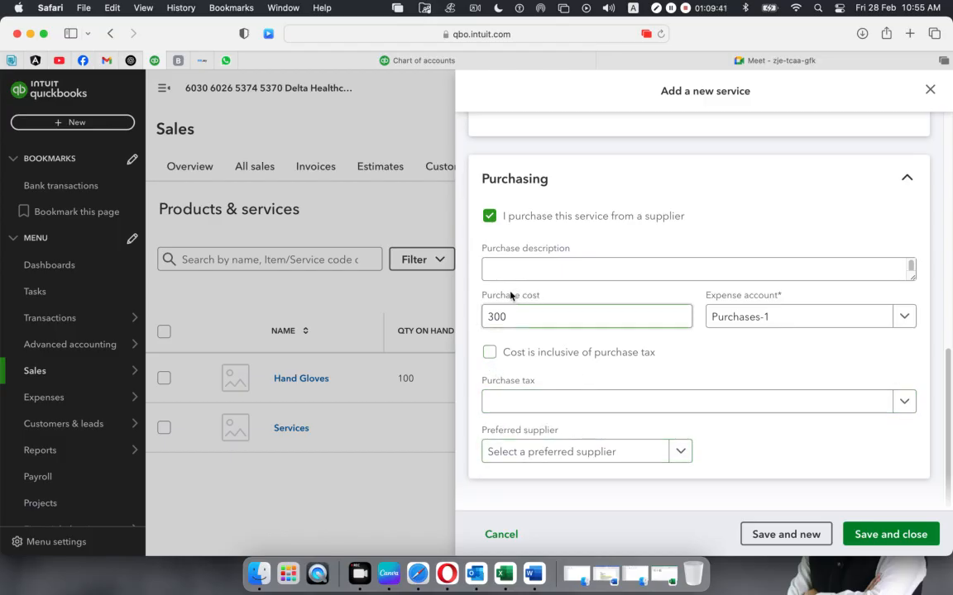
# Leave supplier purchasing unchecked and save and close the House Nursing Service
pyautogui.click(489, 216)
pyautogui.scroll(3, 600, 287)
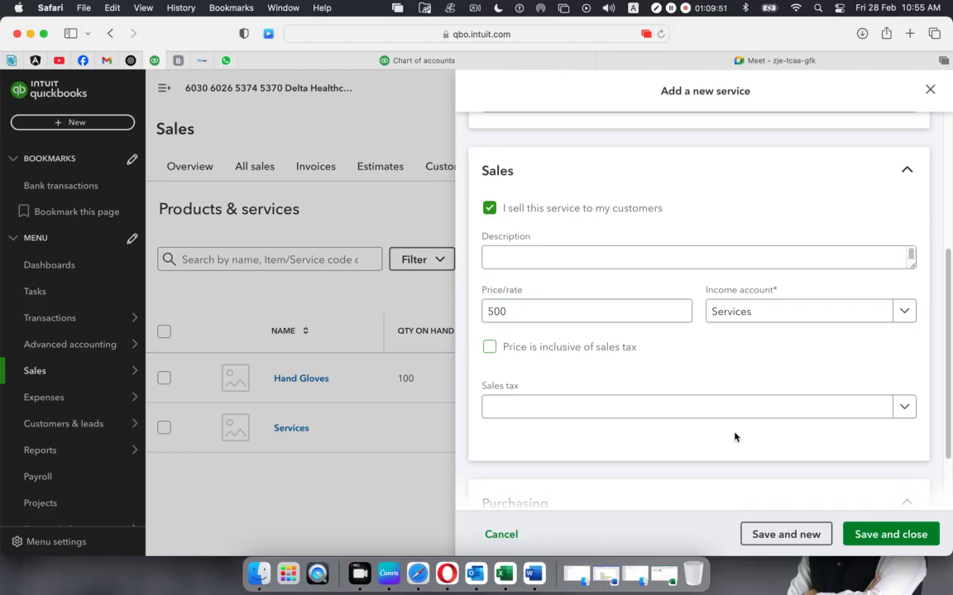
pyautogui.scroll(-2, 734, 437)
pyautogui.click(489, 445)
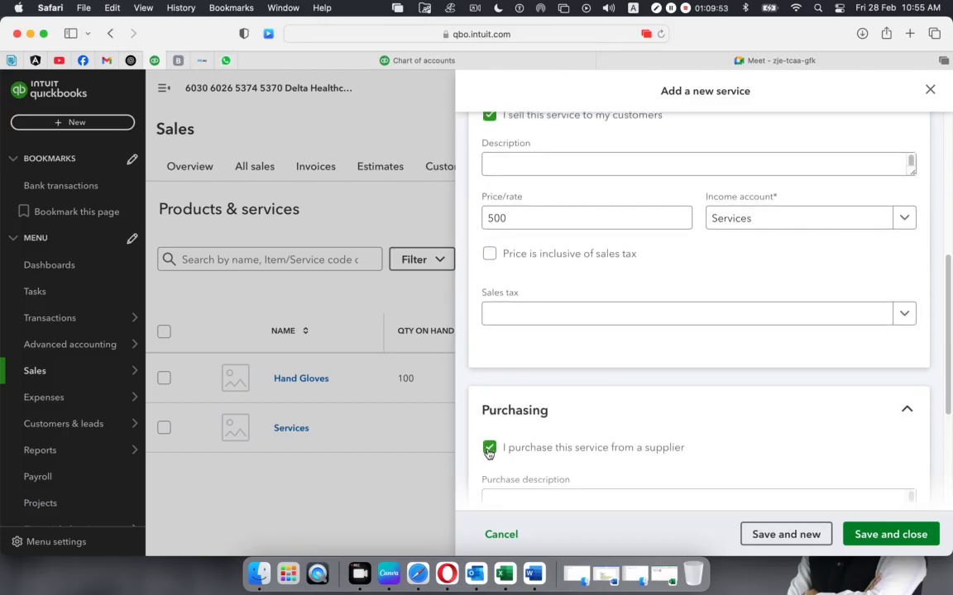
pyautogui.scroll(-3, 658, 375)
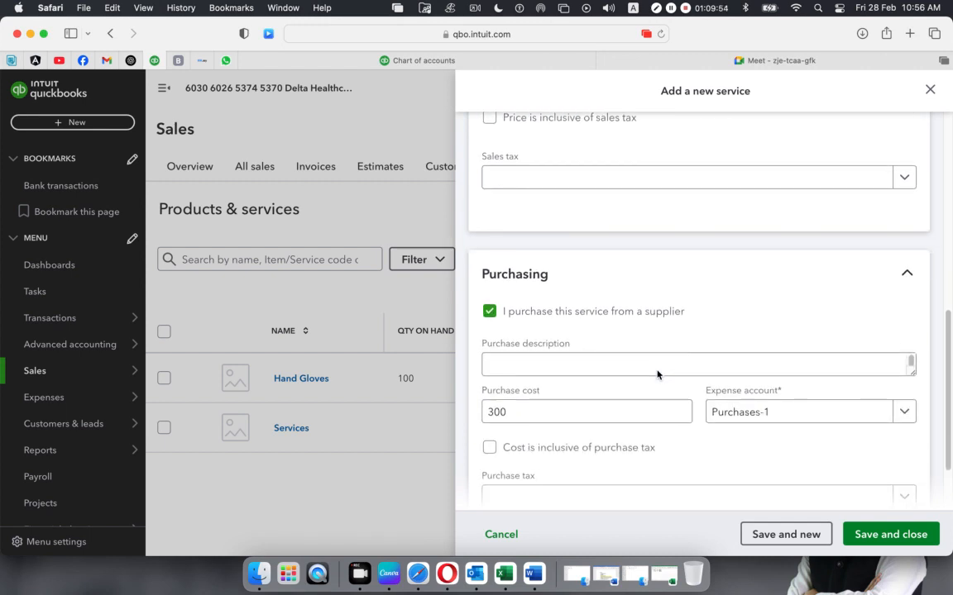
pyautogui.click(489, 312)
pyautogui.scroll(3, 661, 366)
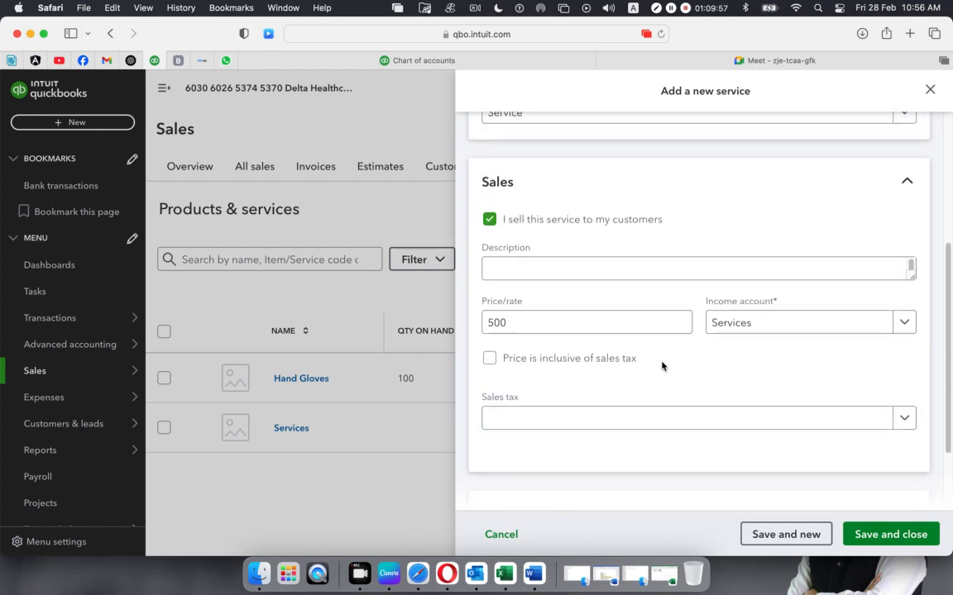
pyautogui.scroll(-1, 662, 362)
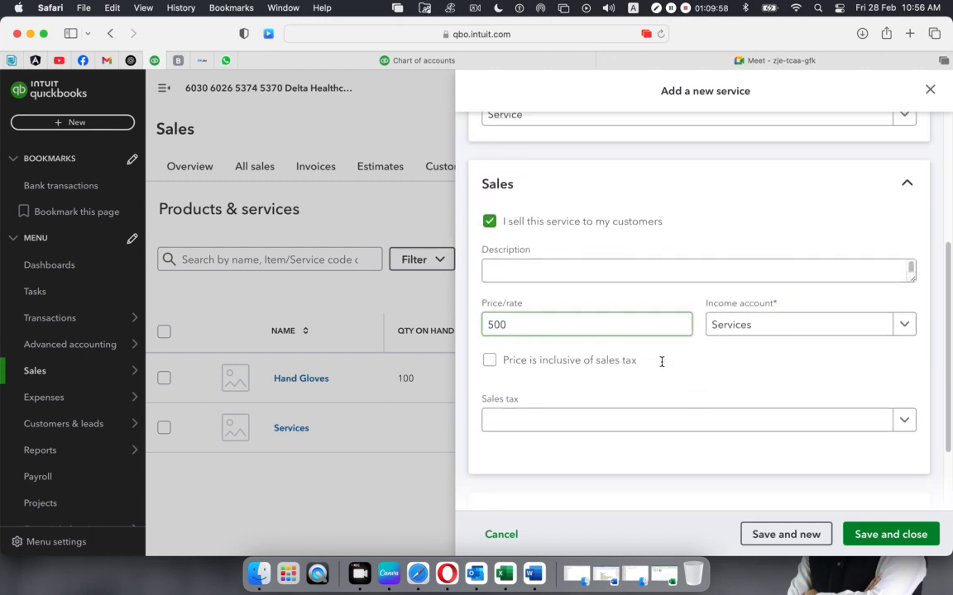
pyautogui.click(881, 530)
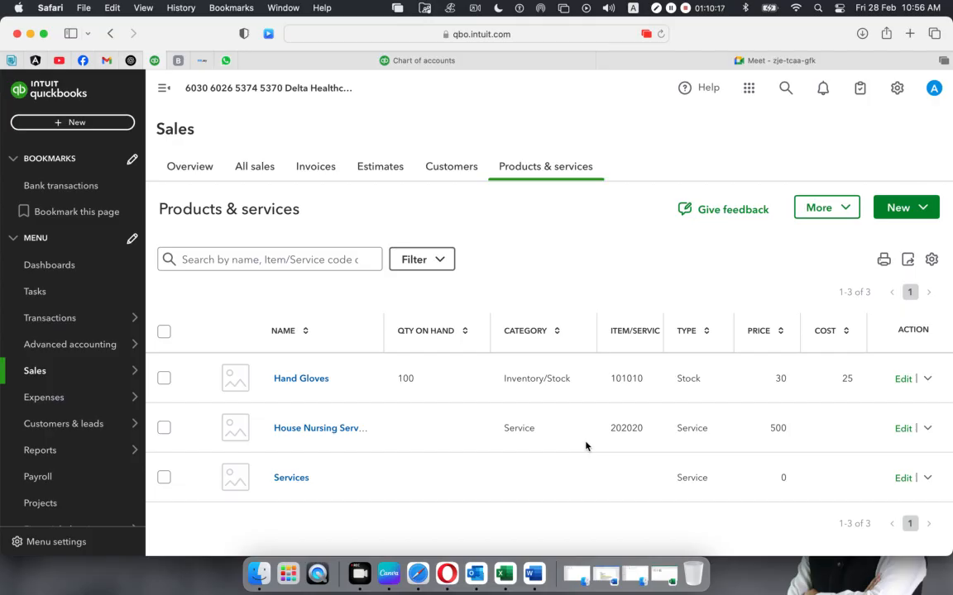
# Open Batch import from the New menu and allow overwriting same-named existing items
pyautogui.click(924, 210)
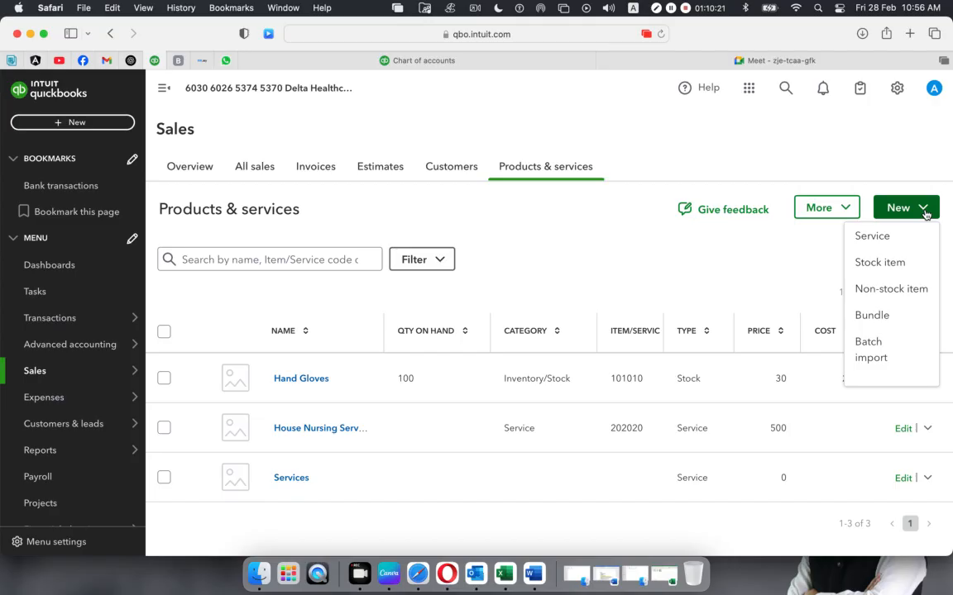
pyautogui.click(873, 354)
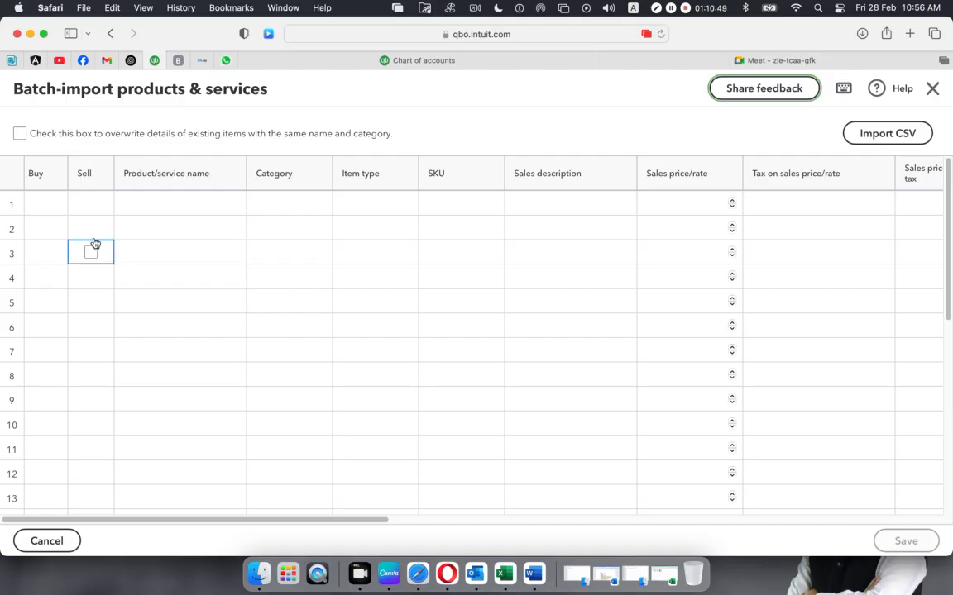
pyautogui.click(20, 134)
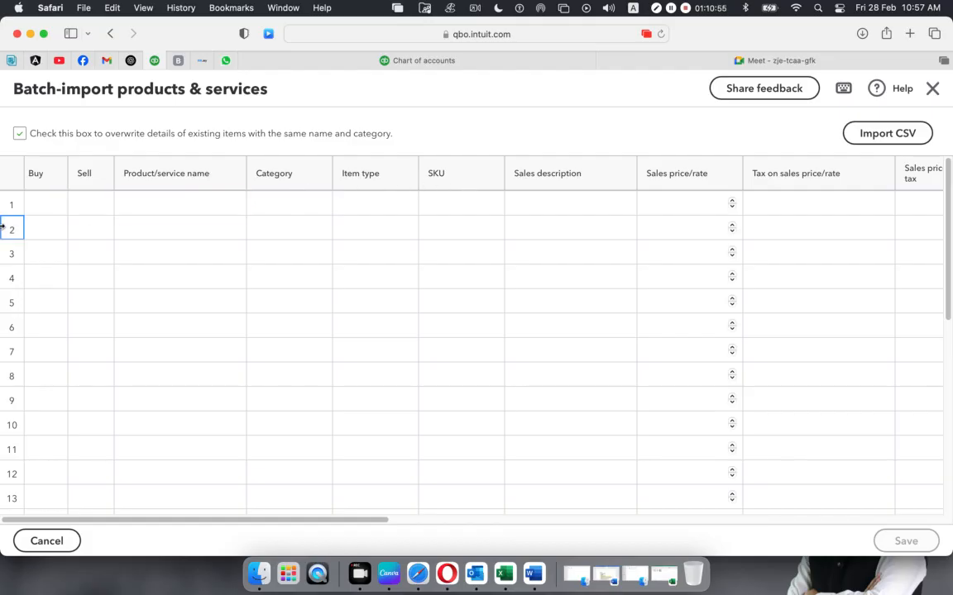
# Tick Buy and Sell on row 1, then click through its name, category, type, SKU, description and price cells
pyautogui.click(45, 207)
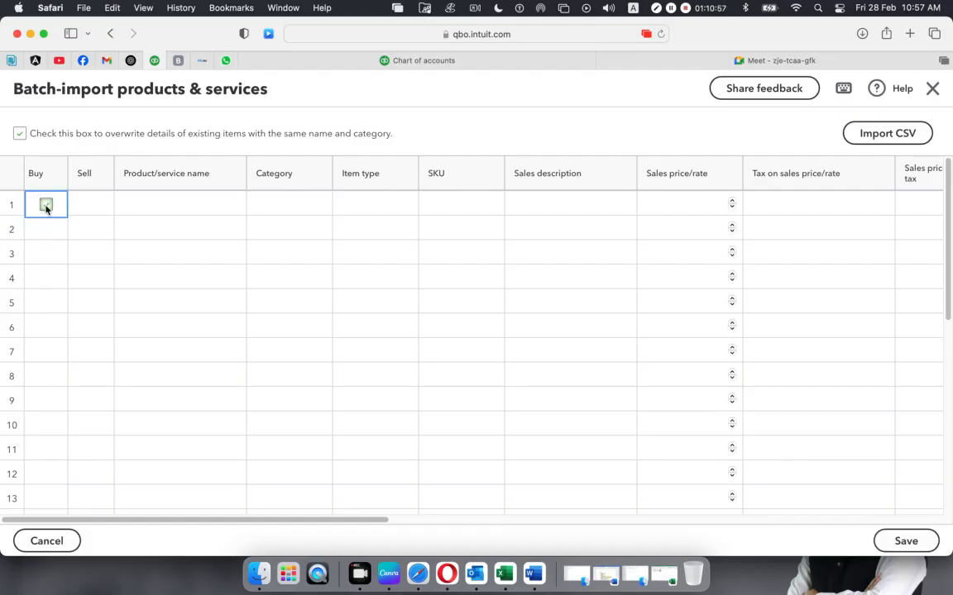
pyautogui.click(91, 205)
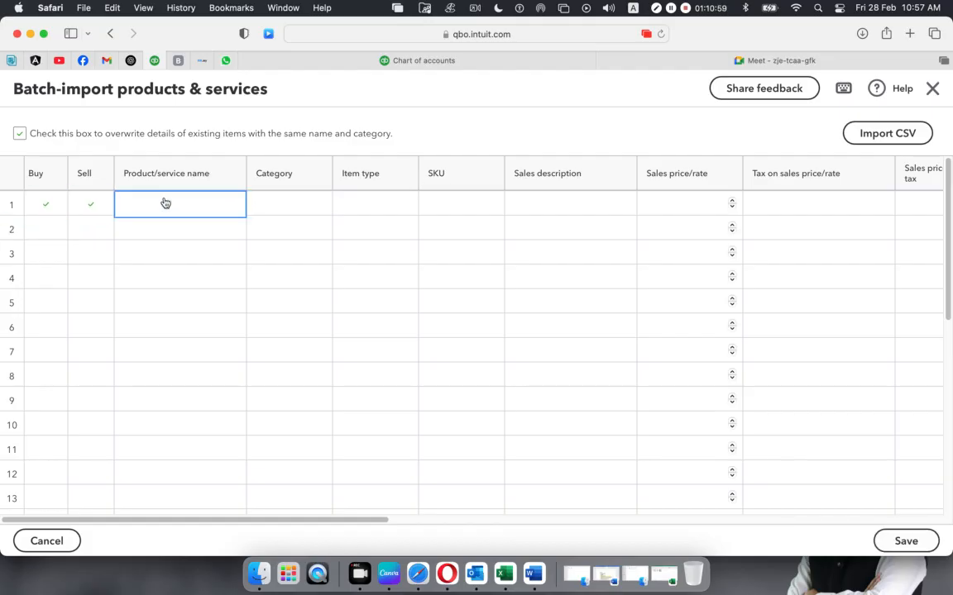
pyautogui.click(164, 202)
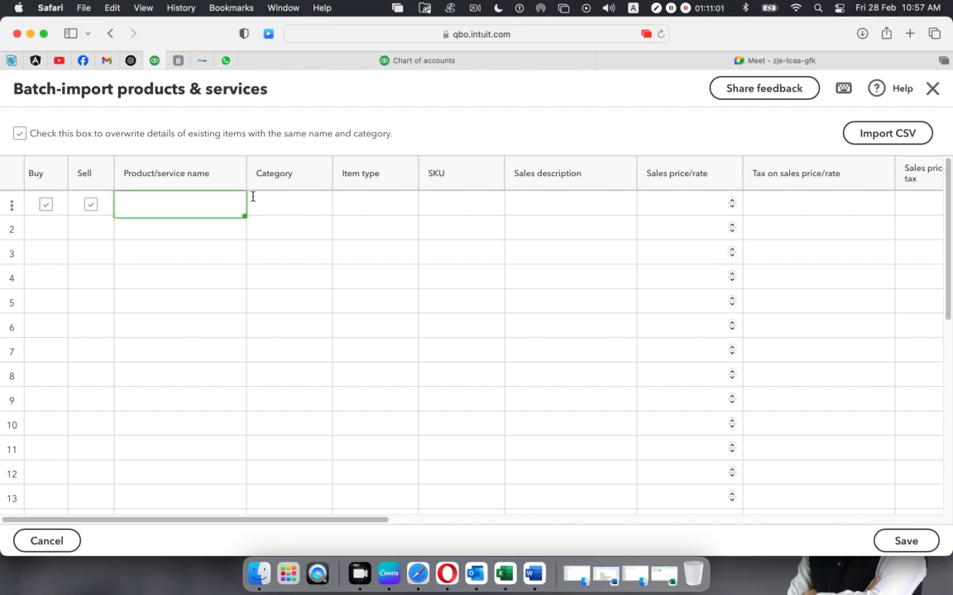
pyautogui.click(281, 201)
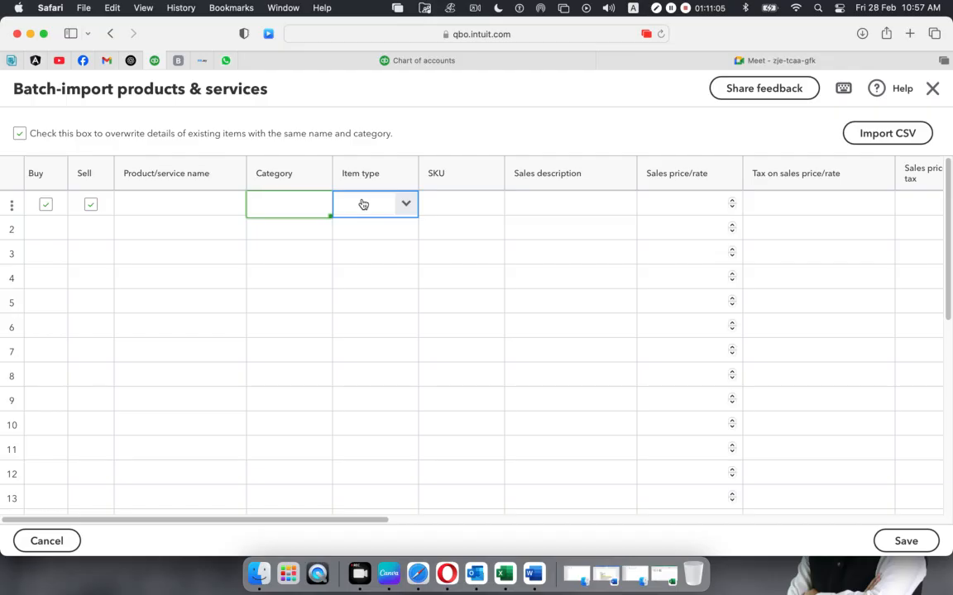
pyautogui.click(408, 201)
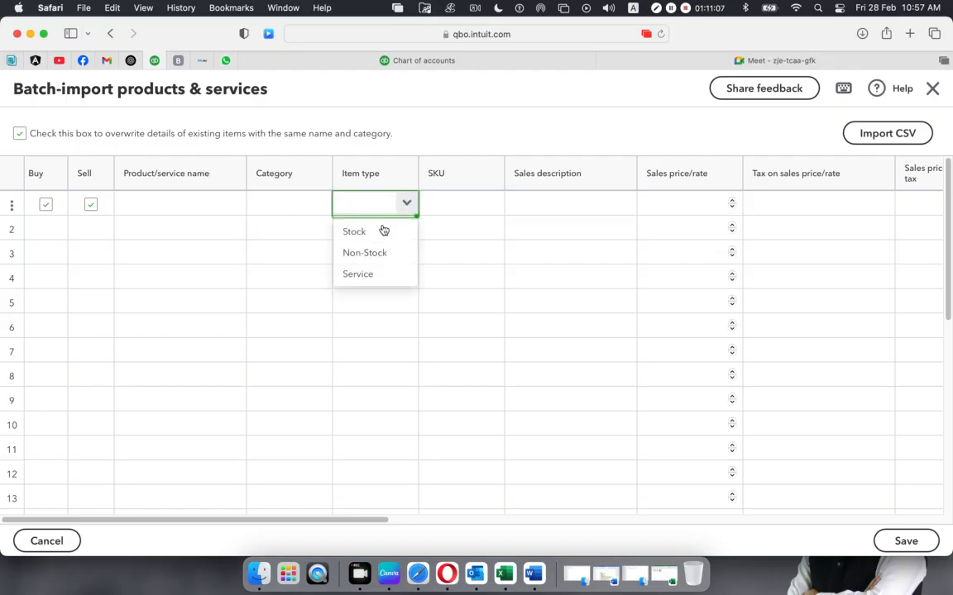
pyautogui.click(471, 203)
pyautogui.click(558, 206)
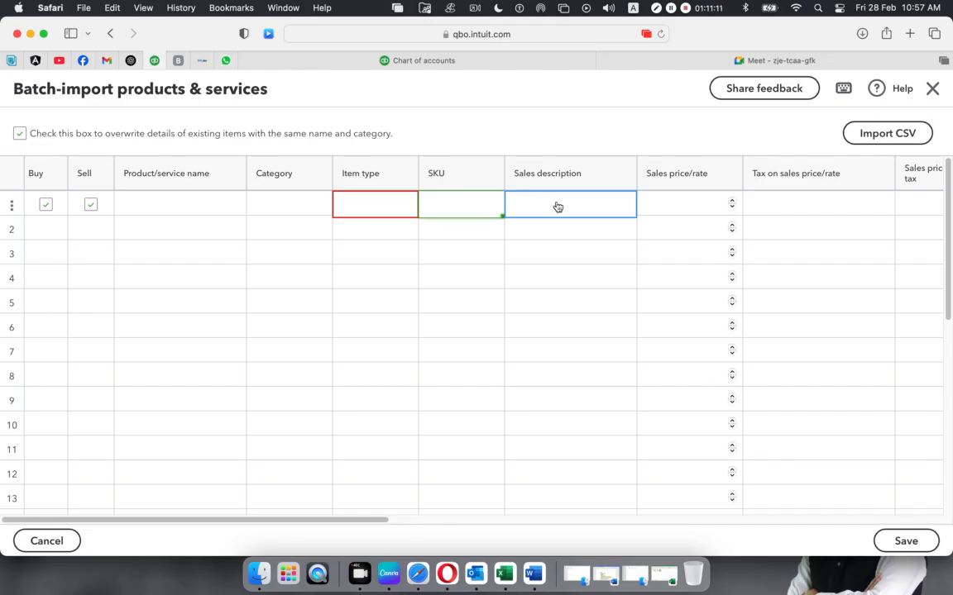
pyautogui.click(557, 206)
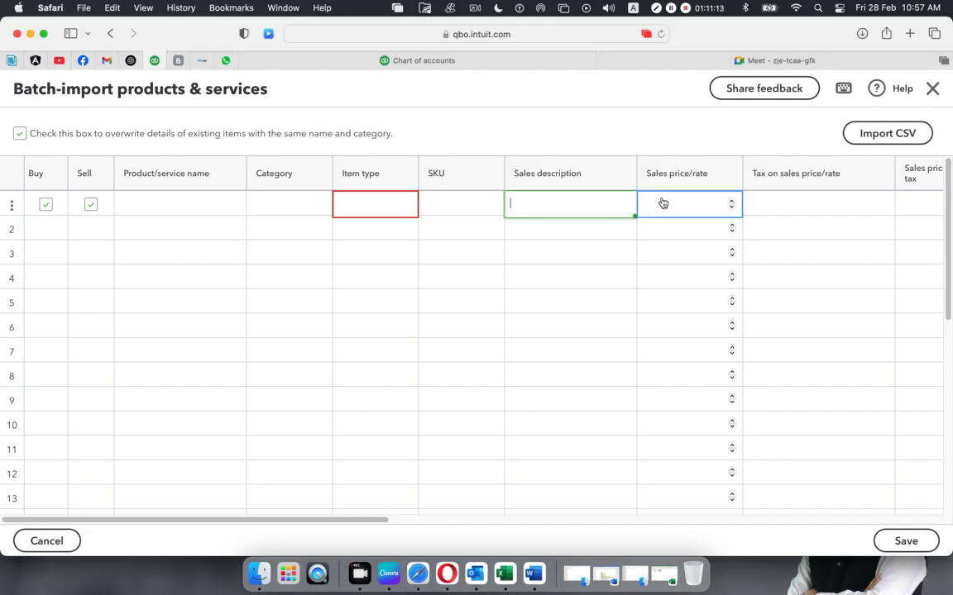
pyautogui.click(662, 202)
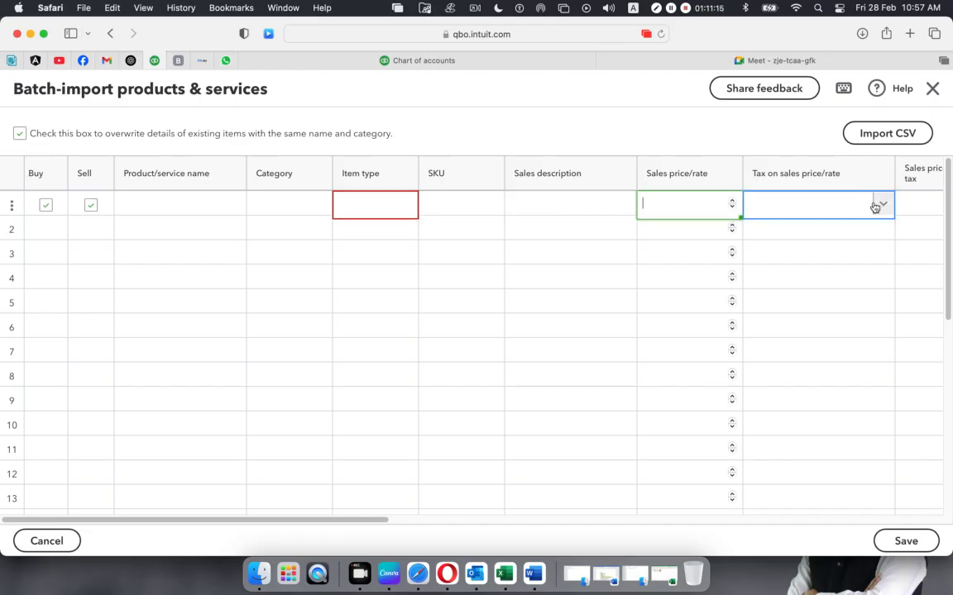
# Scroll across the grid's columns and untick Buy and Sell for row 1
pyautogui.scroll(-2, 802, 488)
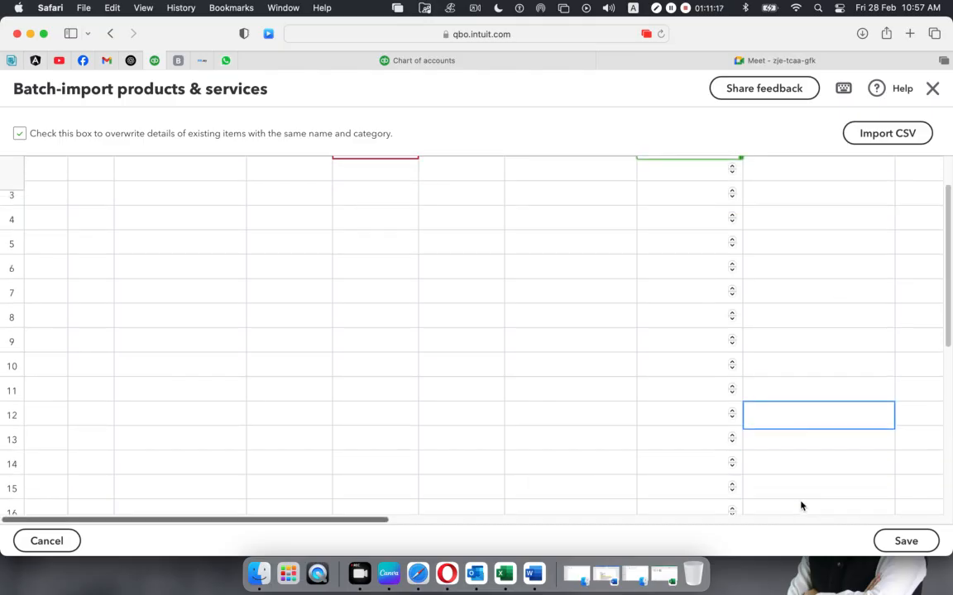
pyautogui.scroll(3, 882, 395)
pyautogui.hscroll(5, 882, 383)
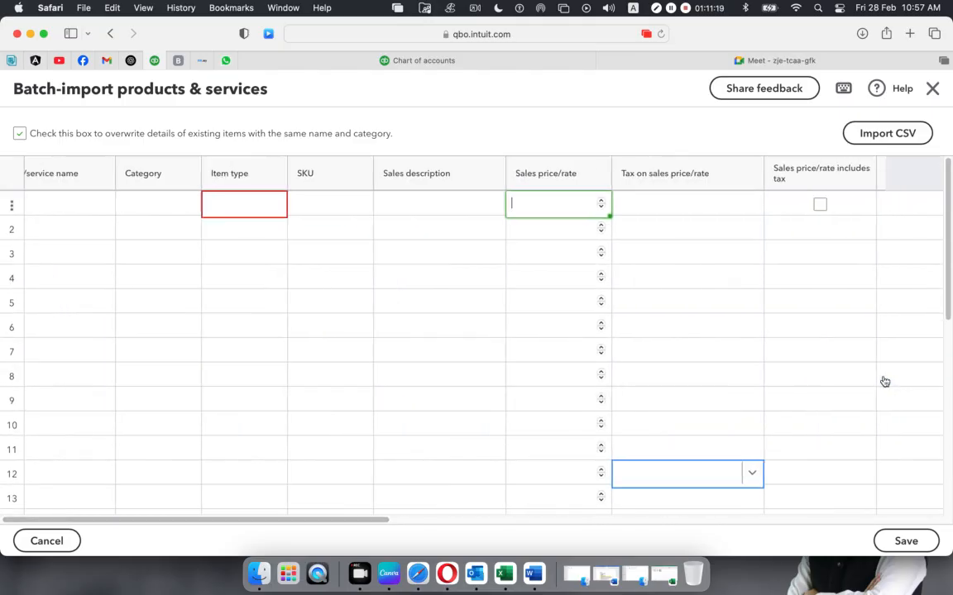
pyautogui.hscroll(6, 884, 382)
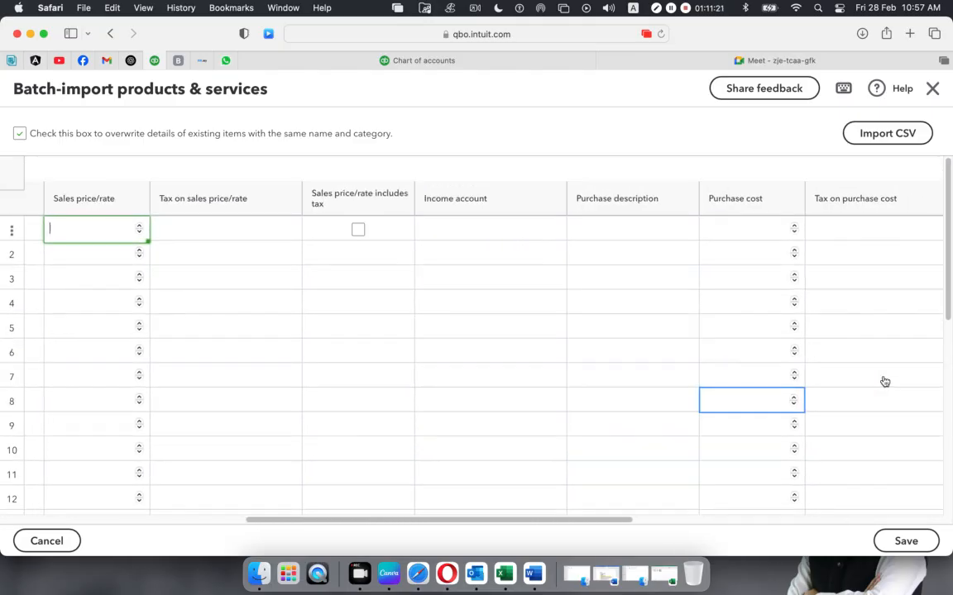
pyautogui.hscroll(4, 884, 381)
pyautogui.hscroll(-6, 884, 382)
pyautogui.hscroll(-10, 884, 381)
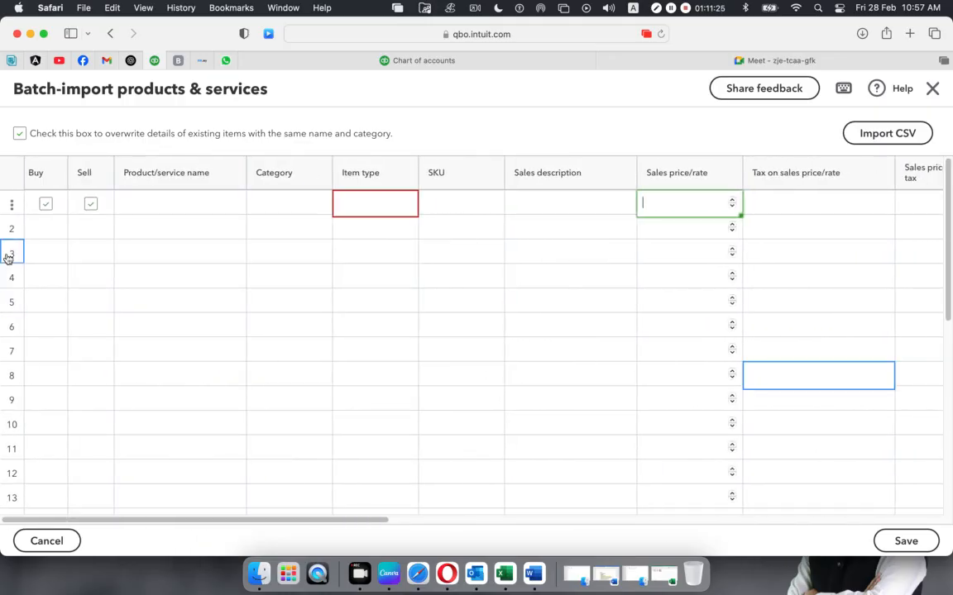
pyautogui.click(46, 203)
pyautogui.click(90, 204)
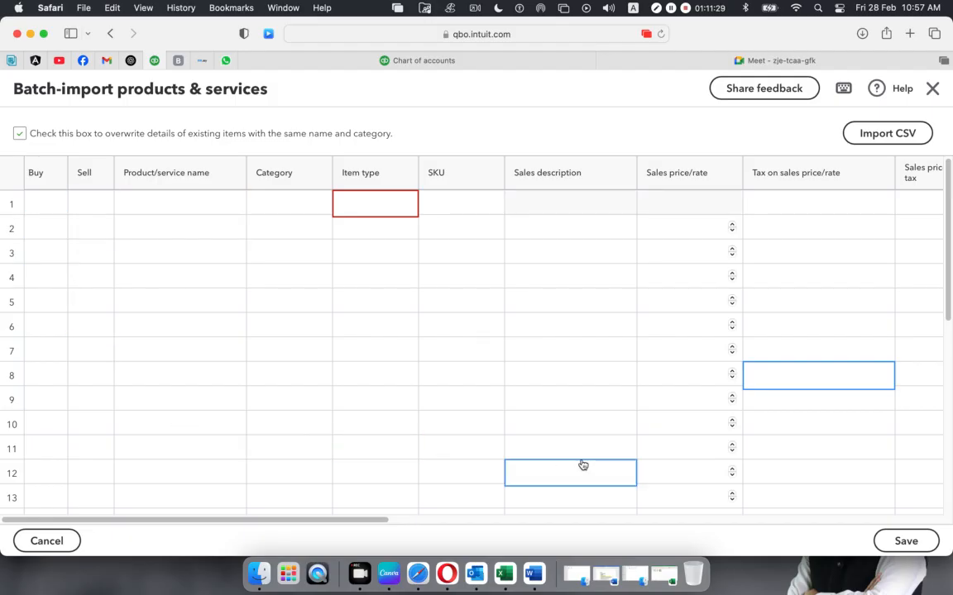
pyautogui.hscroll(15, 704, 377)
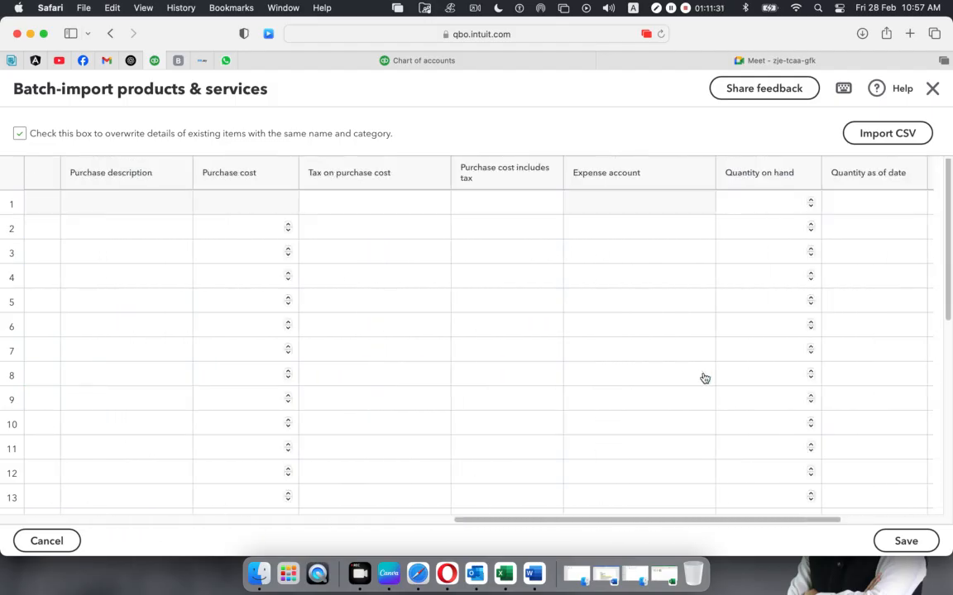
pyautogui.hscroll(-15, 704, 378)
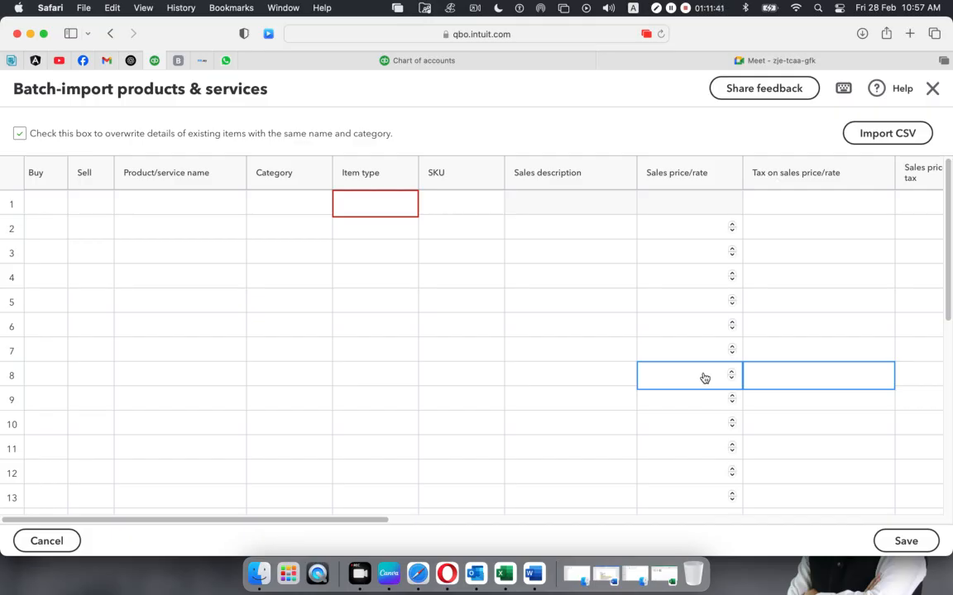
# Switch to Import CSV, confirming leaving the unsaved grid, and view the sample CSV template
pyautogui.click(881, 135)
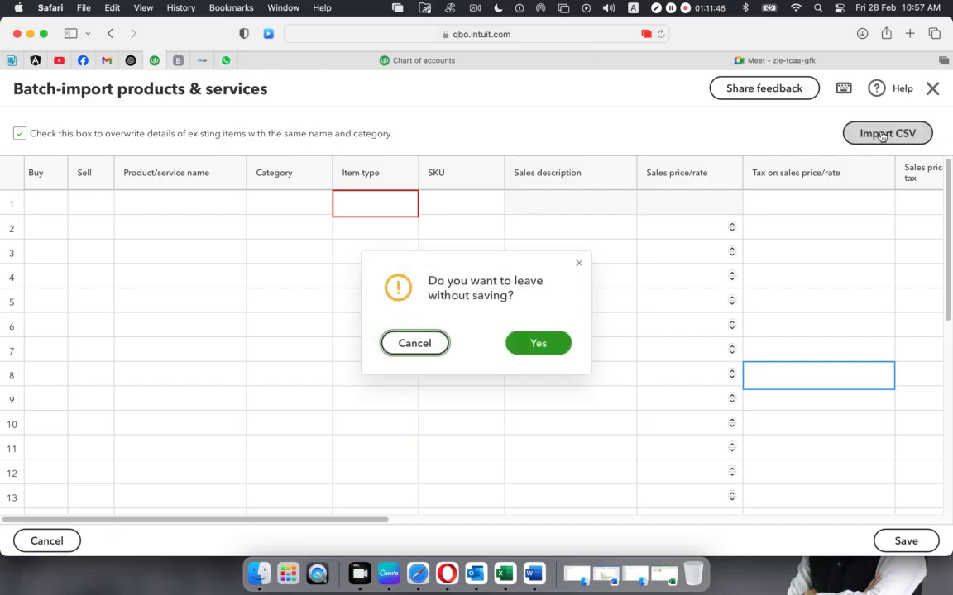
pyautogui.click(541, 343)
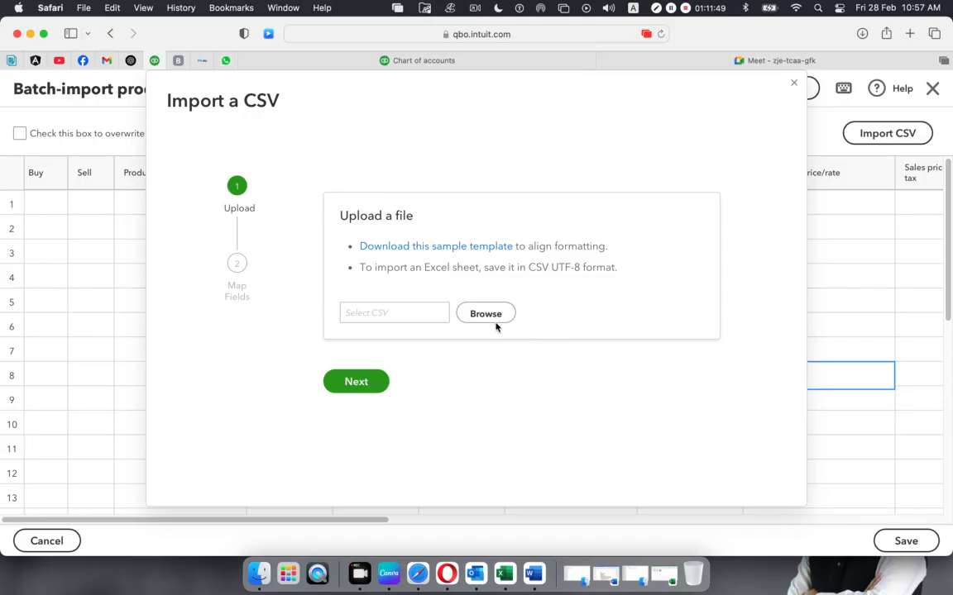
pyautogui.click(456, 250)
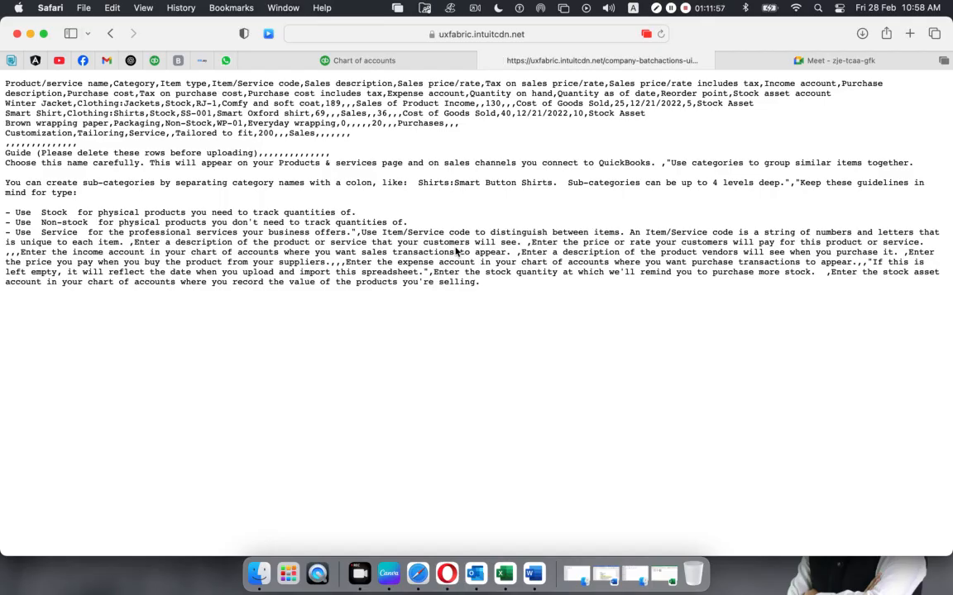
pyautogui.click(361, 60)
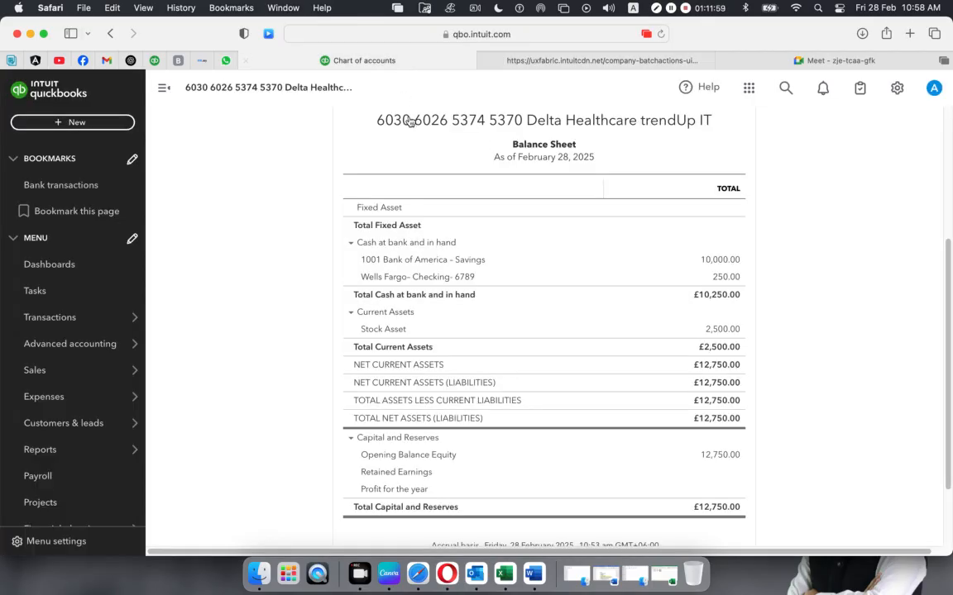
pyautogui.click(536, 59)
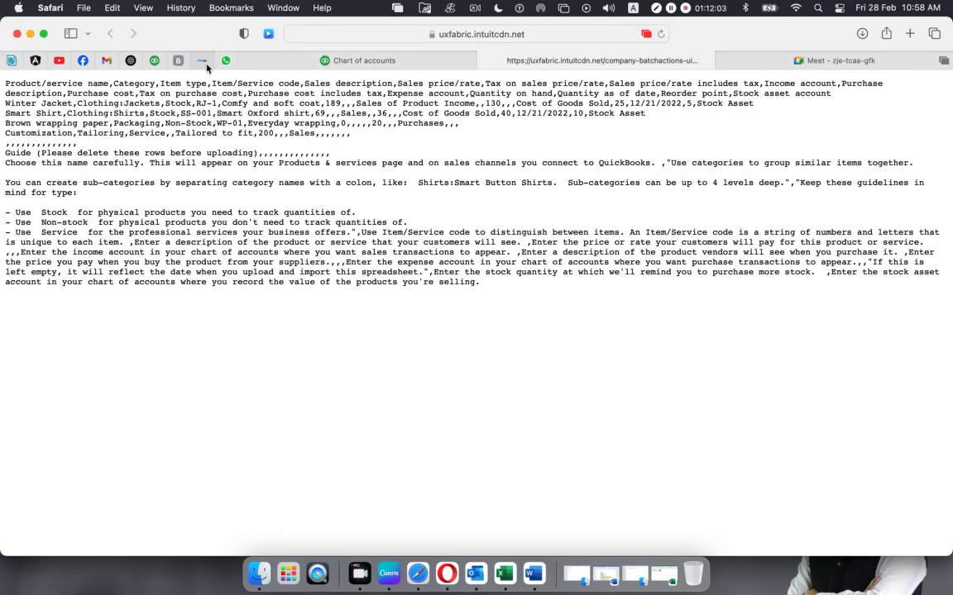
pyautogui.click(155, 62)
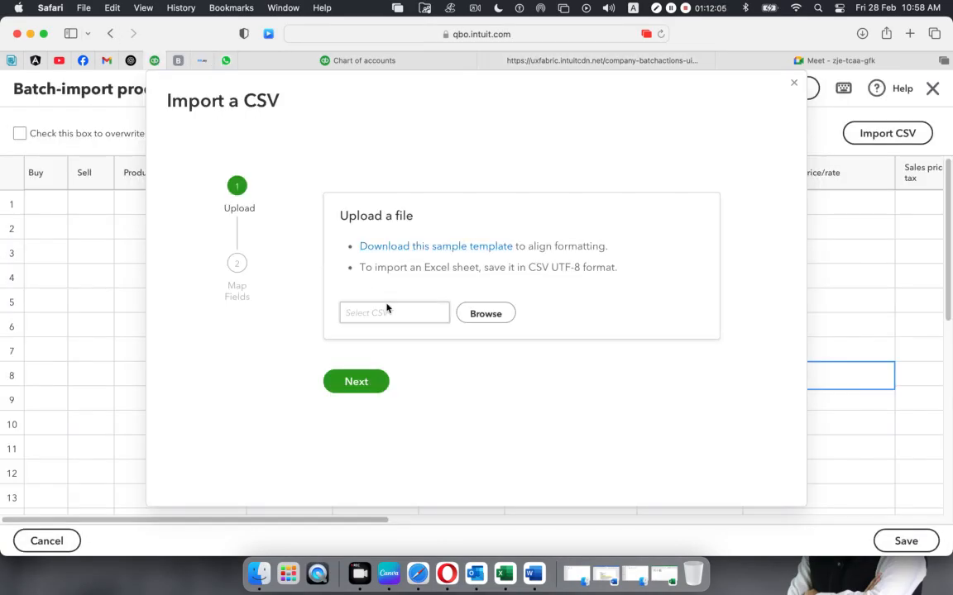
# Close the sample template tabs and minimize the browser to reveal the Assignment Doc folder
pyautogui.click(466, 248)
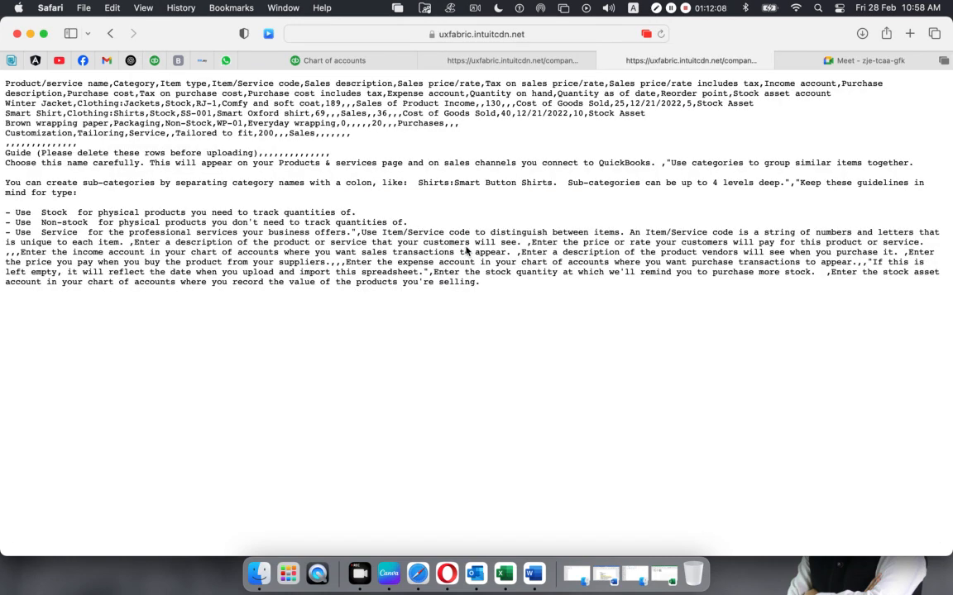
pyautogui.click(427, 61)
pyautogui.click(428, 63)
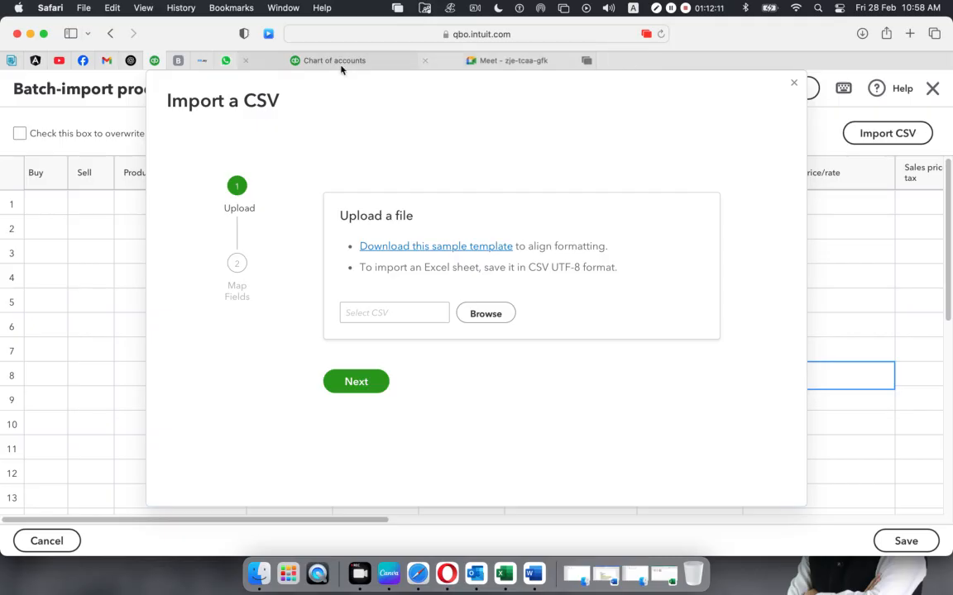
pyautogui.click(497, 251)
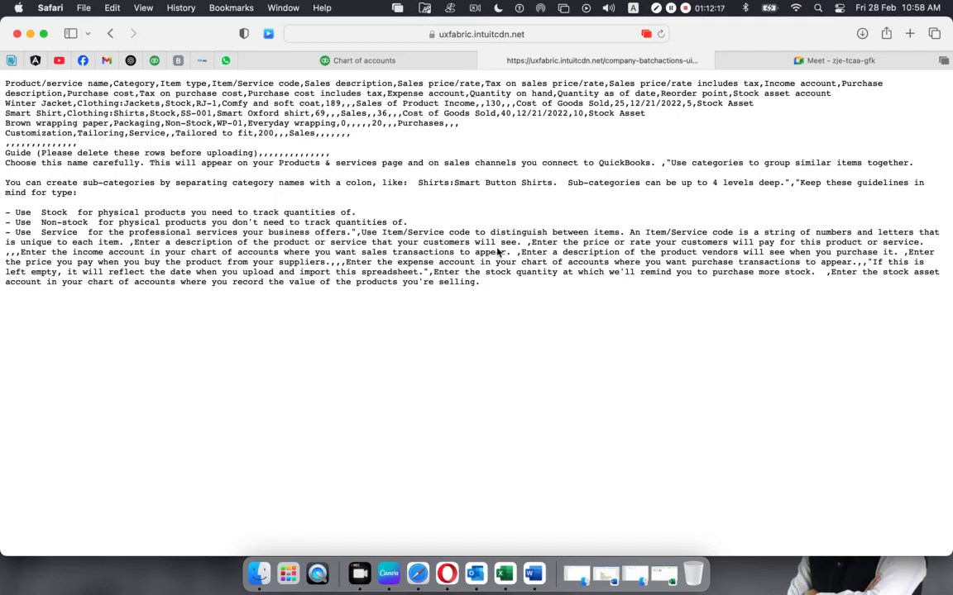
pyautogui.click(485, 61)
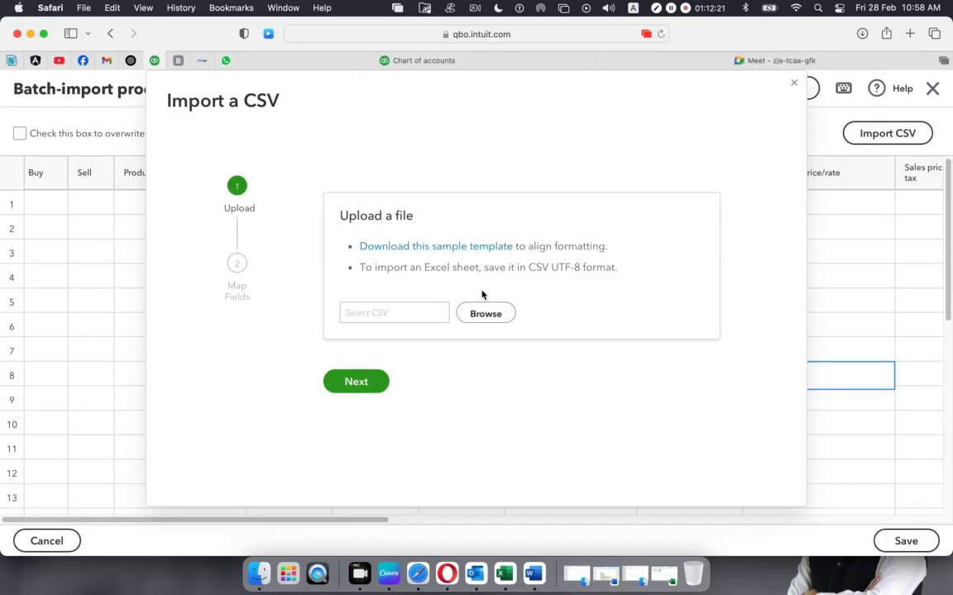
pyautogui.click(449, 247)
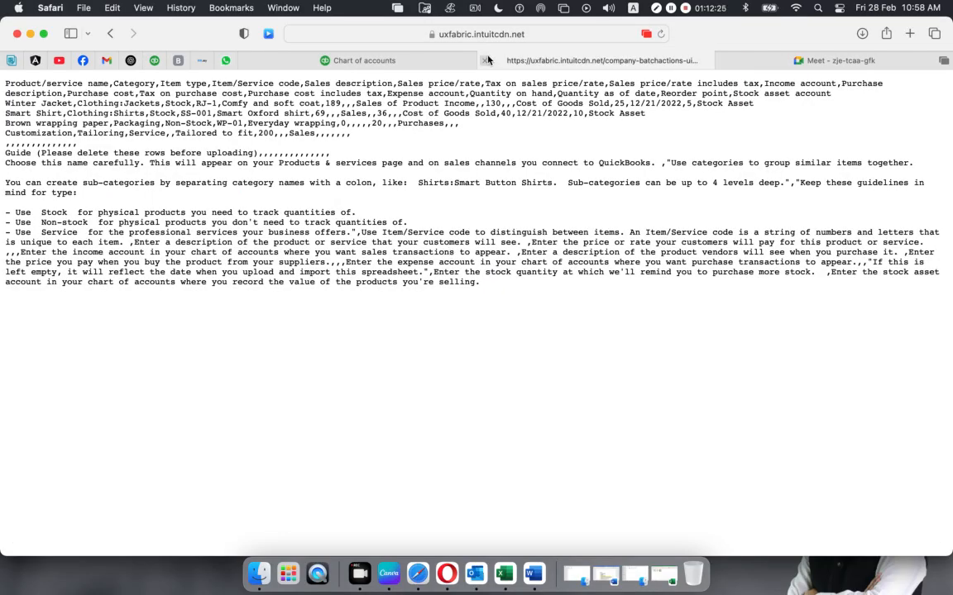
pyautogui.click(487, 60)
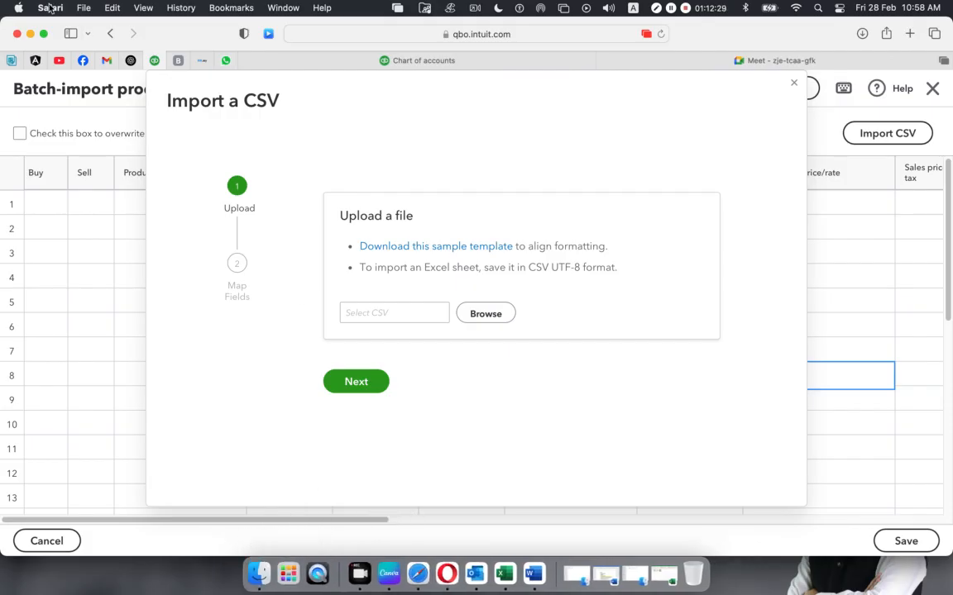
pyautogui.click(32, 33)
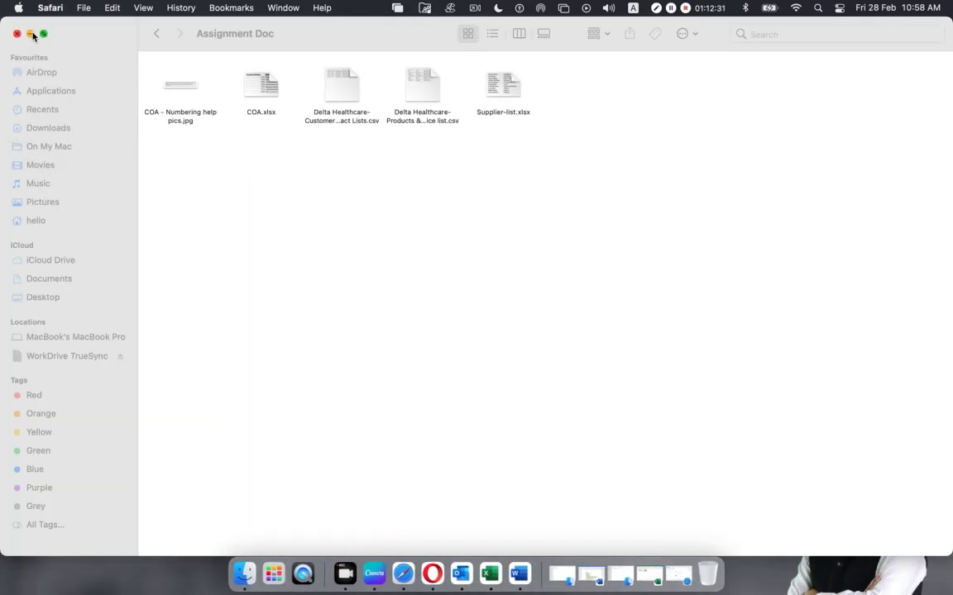
# Open the Delta Healthcare Products & Service list CSV in Excel
pyautogui.click(423, 82)
pyautogui.doubleClick(423, 83)
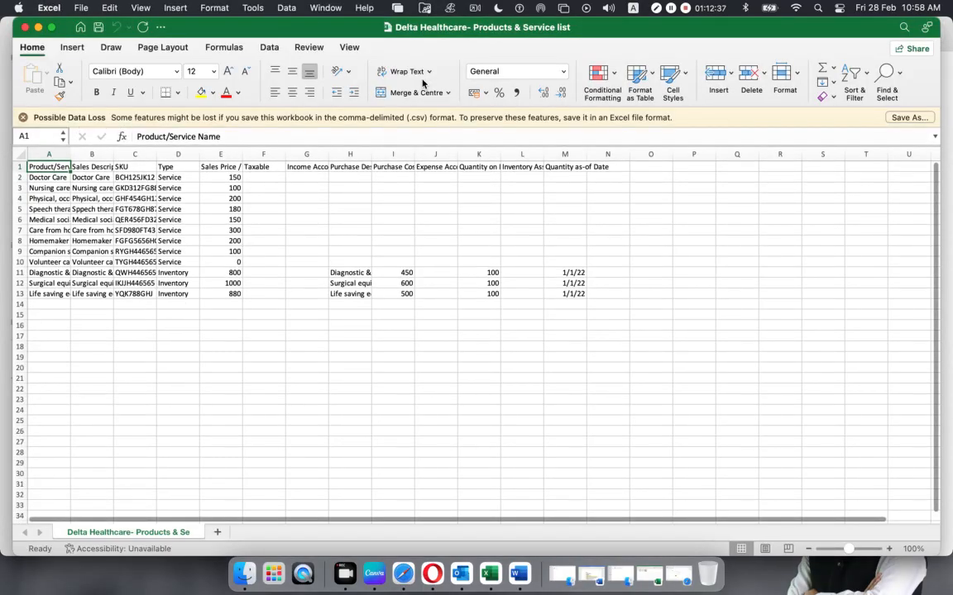
pyautogui.click(292, 396)
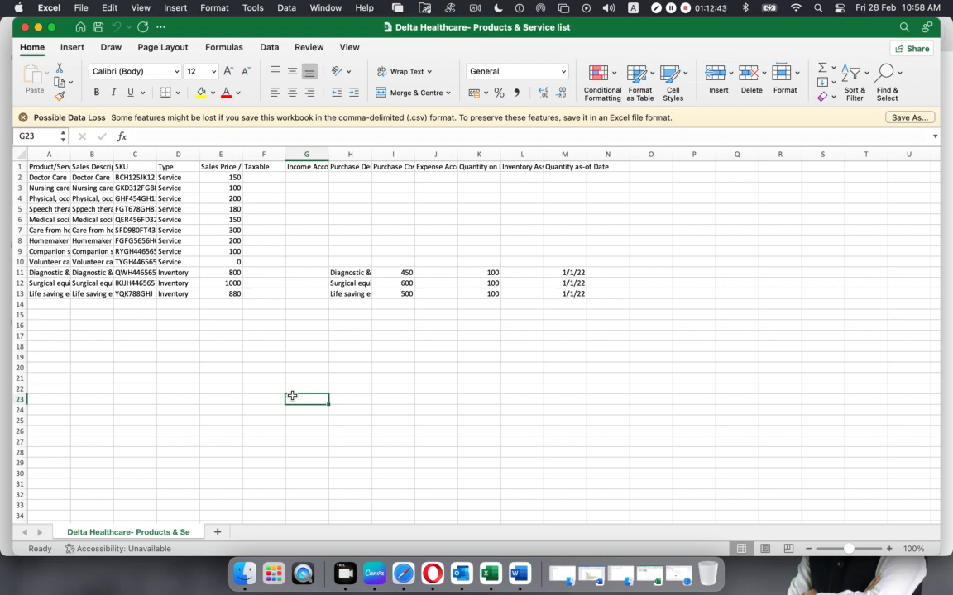
# Widen column A and check the first entry: Doctor Care, its description and SKU BCH125JK12
pyautogui.click(48, 155)
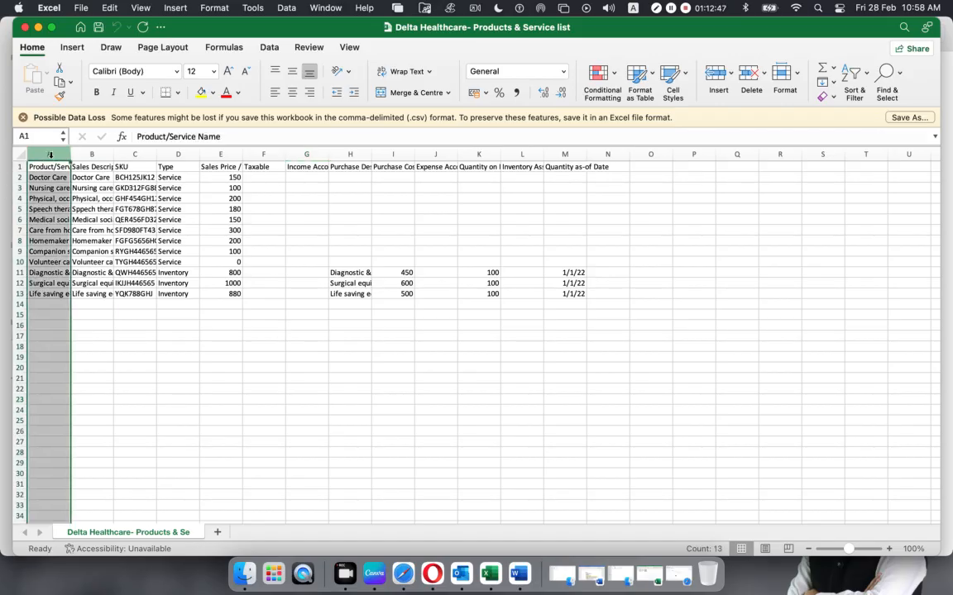
pyautogui.moveTo(71, 155); pyautogui.dragTo(329, 154)
pyautogui.click(219, 355)
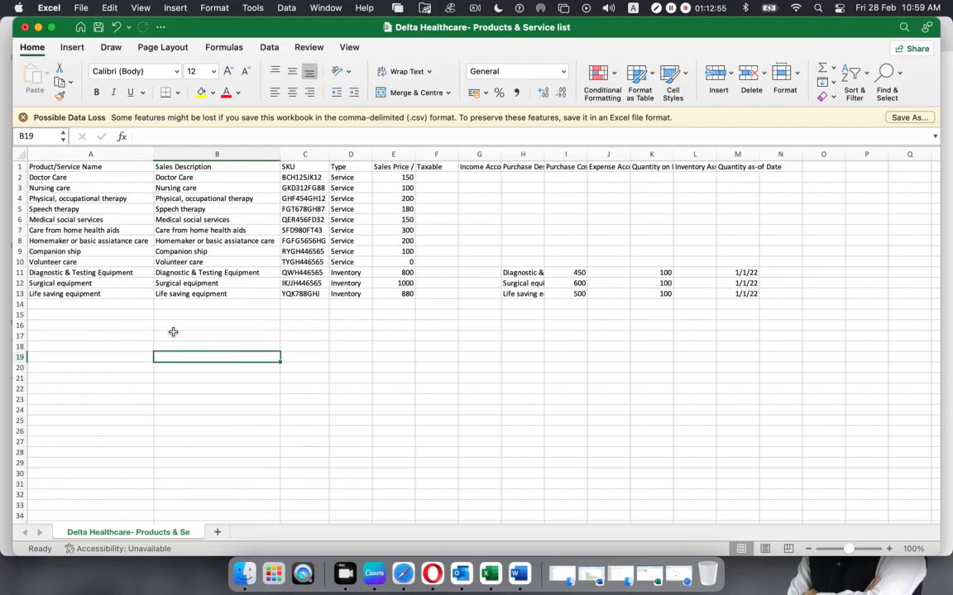
pyautogui.click(39, 177)
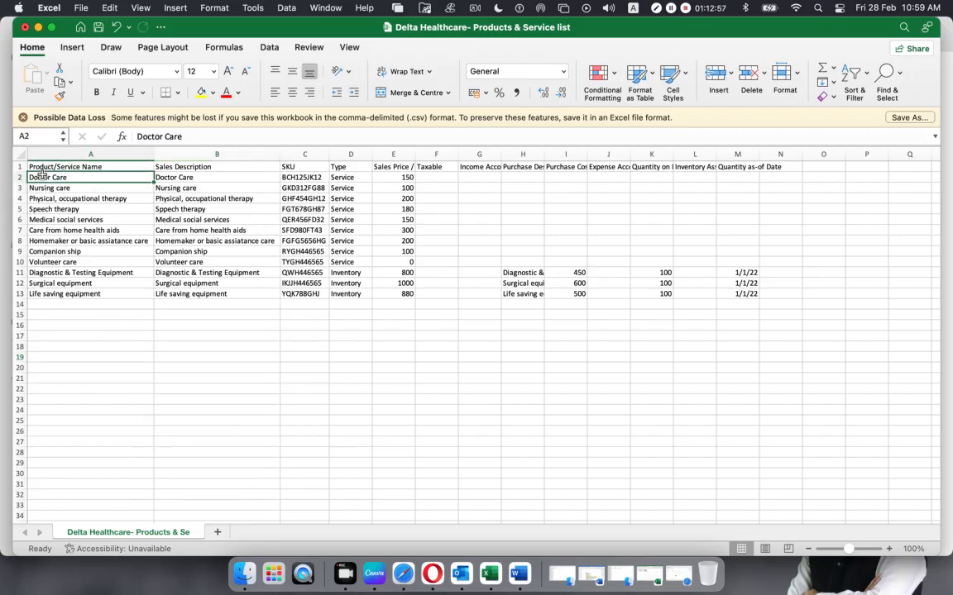
pyautogui.click(182, 177)
pyautogui.click(302, 178)
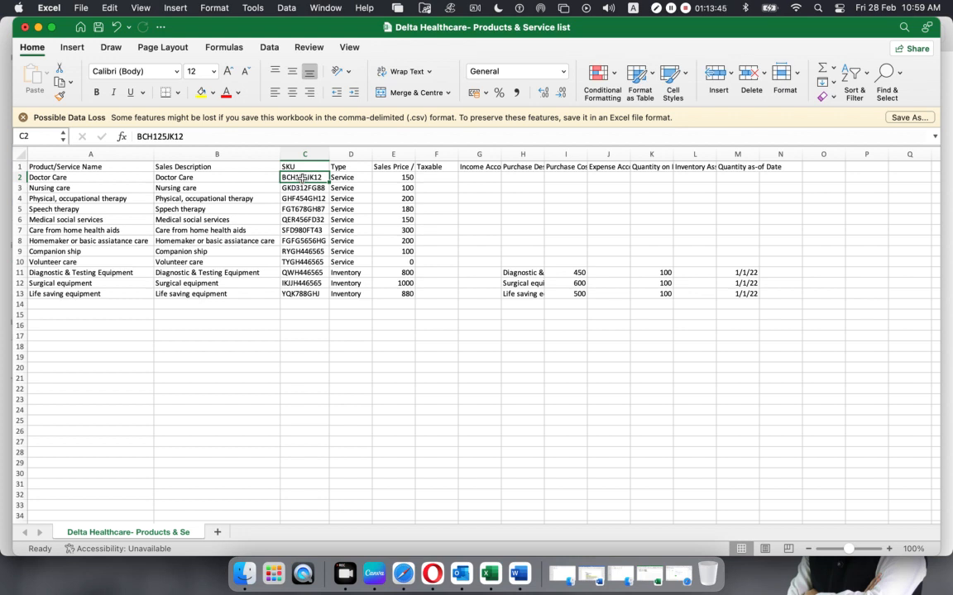
# Review the Type column (Service rows 2–10, Inventory rows 11–13) and the sales descriptions
pyautogui.click(354, 176)
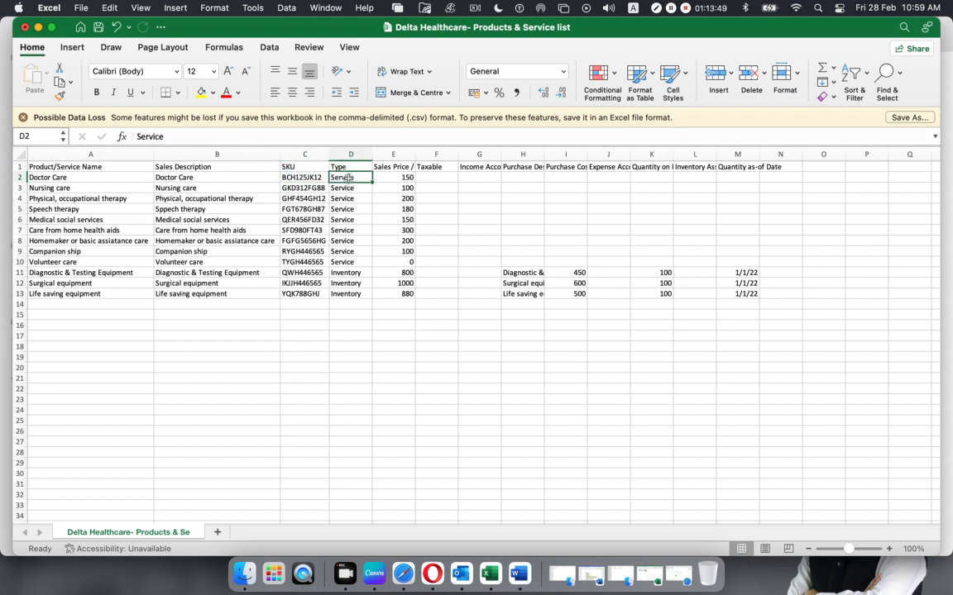
pyautogui.moveTo(348, 178); pyautogui.dragTo(341, 260)
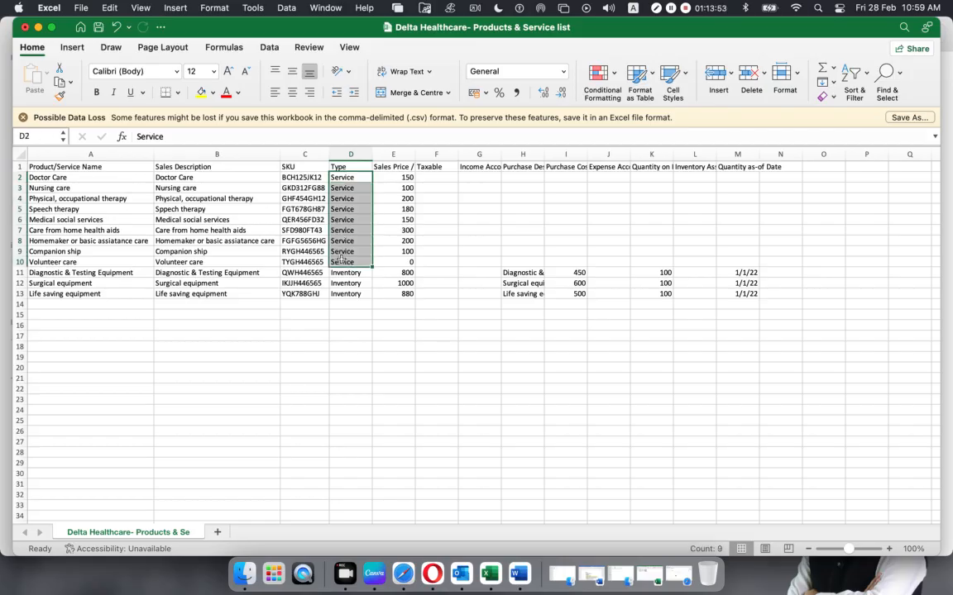
pyautogui.click(178, 177)
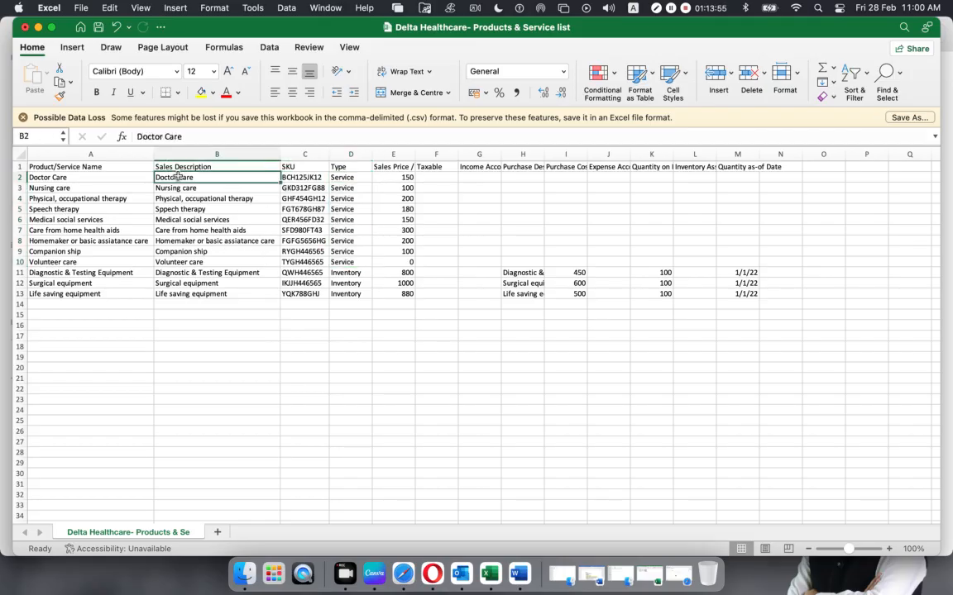
pyautogui.click(179, 187)
pyautogui.click(180, 198)
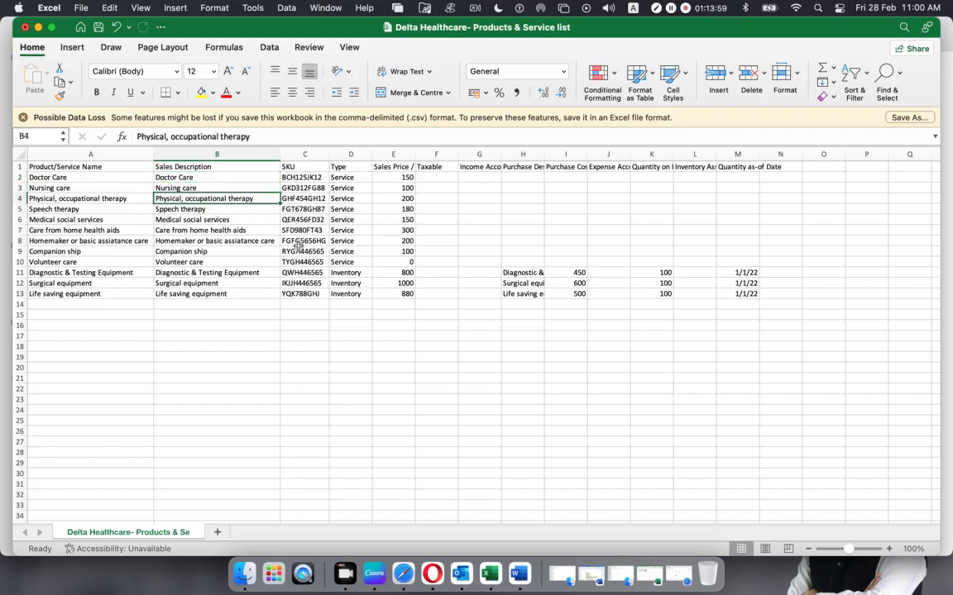
pyautogui.moveTo(345, 274); pyautogui.dragTo(345, 295)
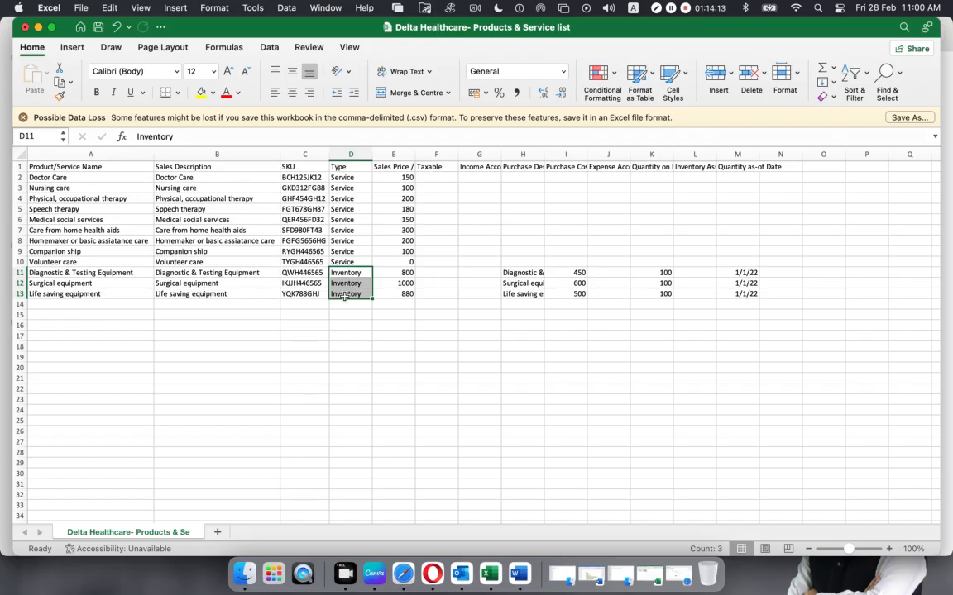
# Check the 150 sales price, autofit column I for Purchase Cost, and close the workbook
pyautogui.click(393, 176)
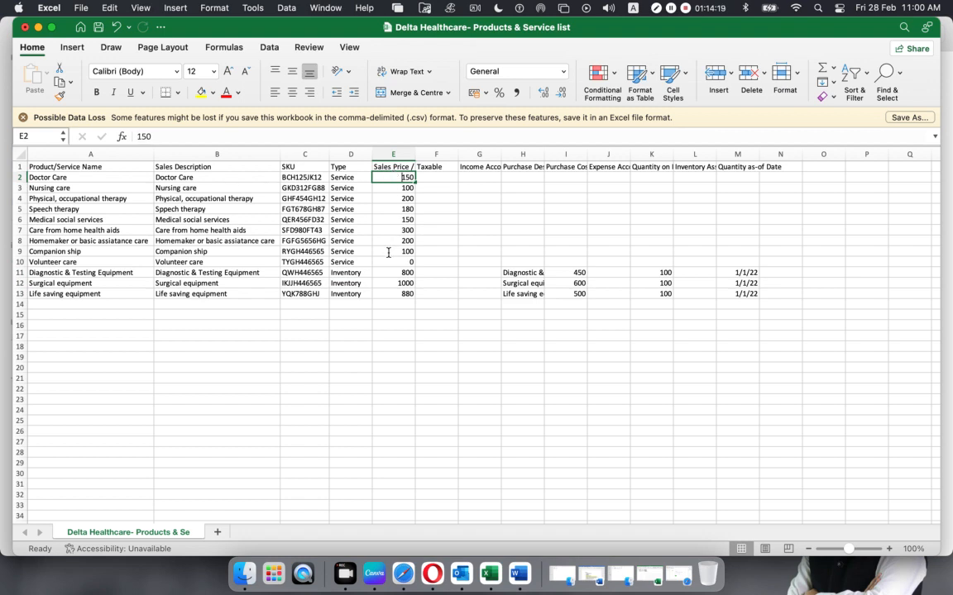
pyautogui.press('F2')
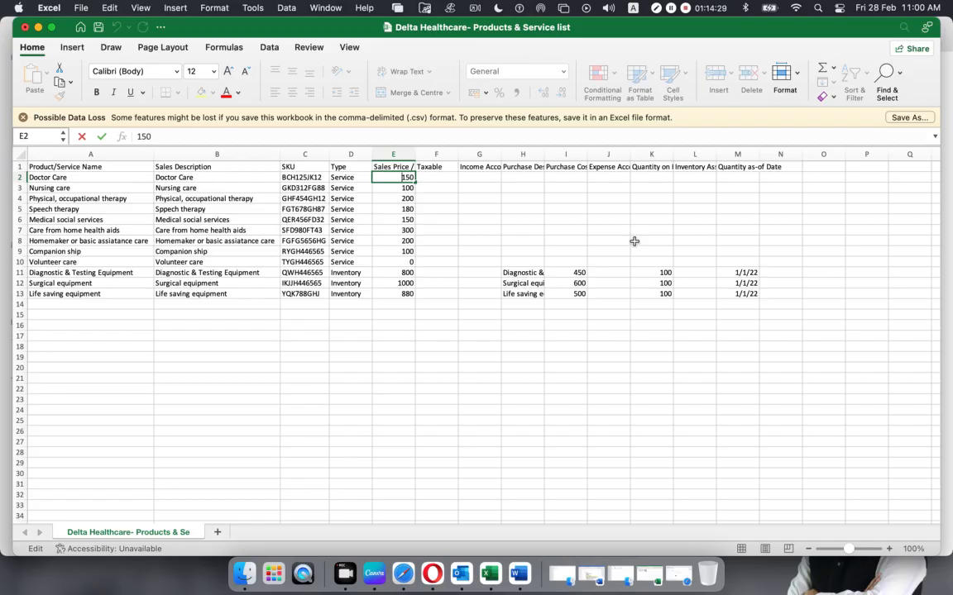
pyautogui.click(571, 153)
pyautogui.doubleClick(587, 154)
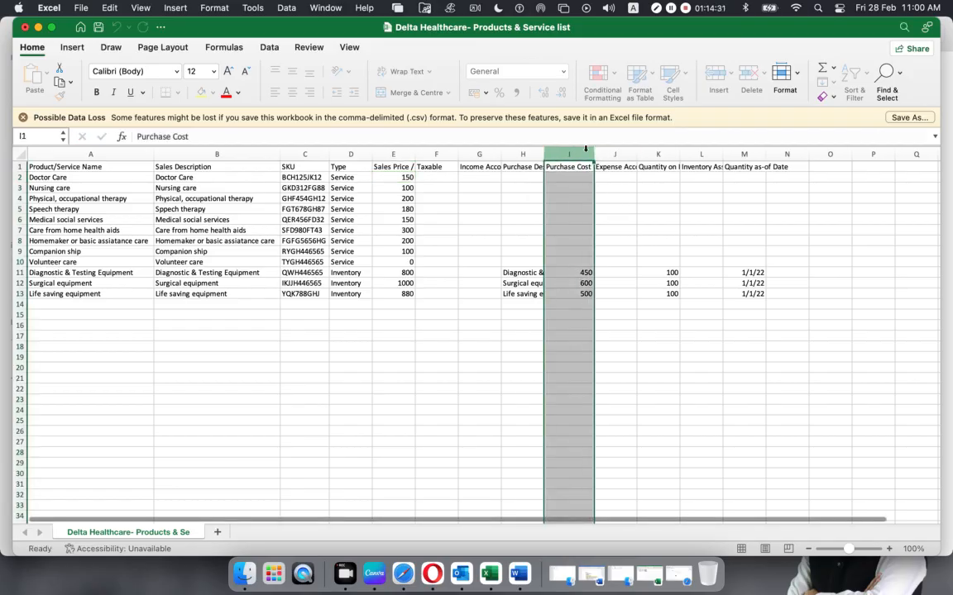
pyautogui.click(579, 280)
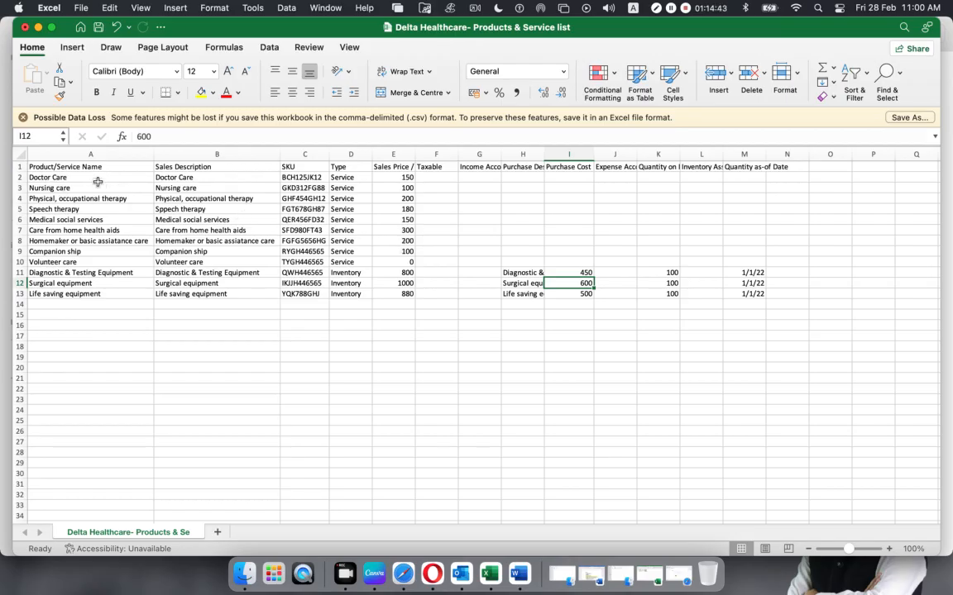
pyautogui.click(25, 27)
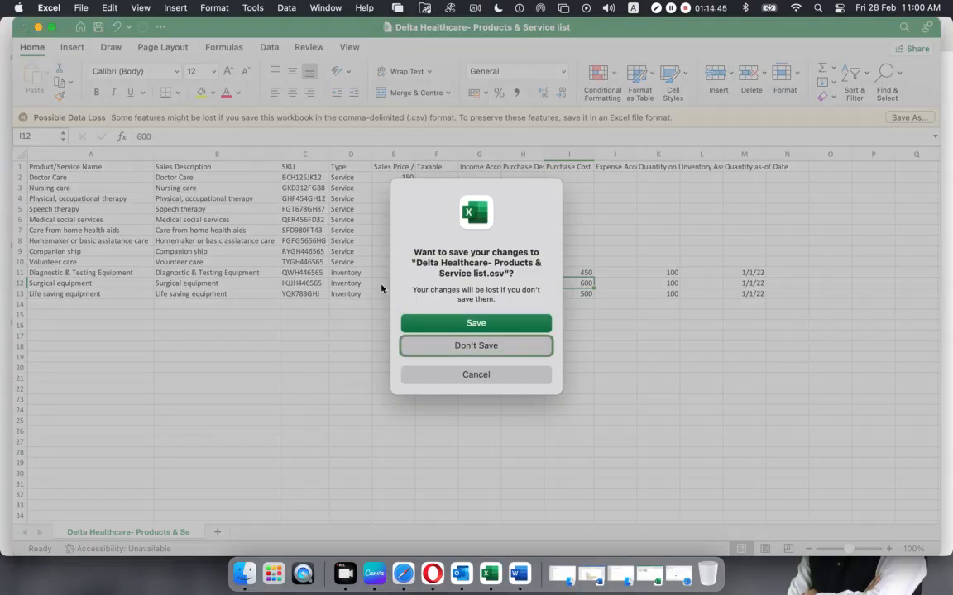
# Save the workbook changes and copy the Products & Service list CSV in Finder
pyautogui.click(442, 323)
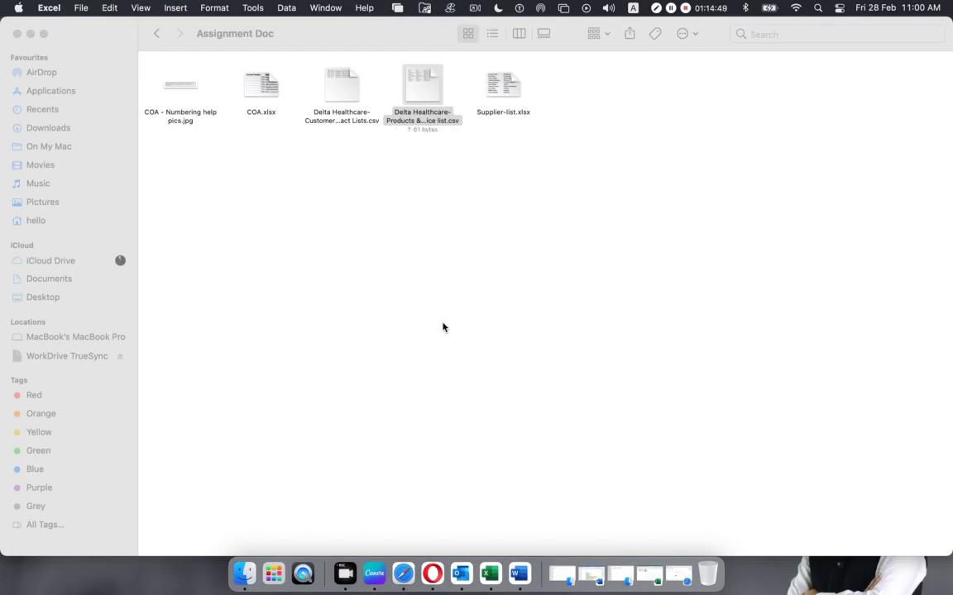
pyautogui.rightClick(420, 79)
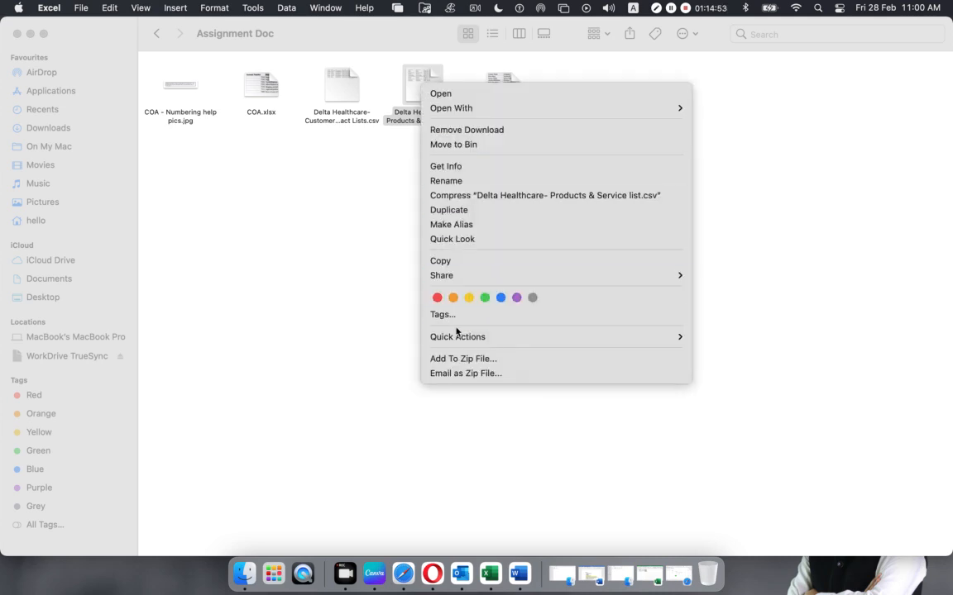
pyautogui.click(455, 263)
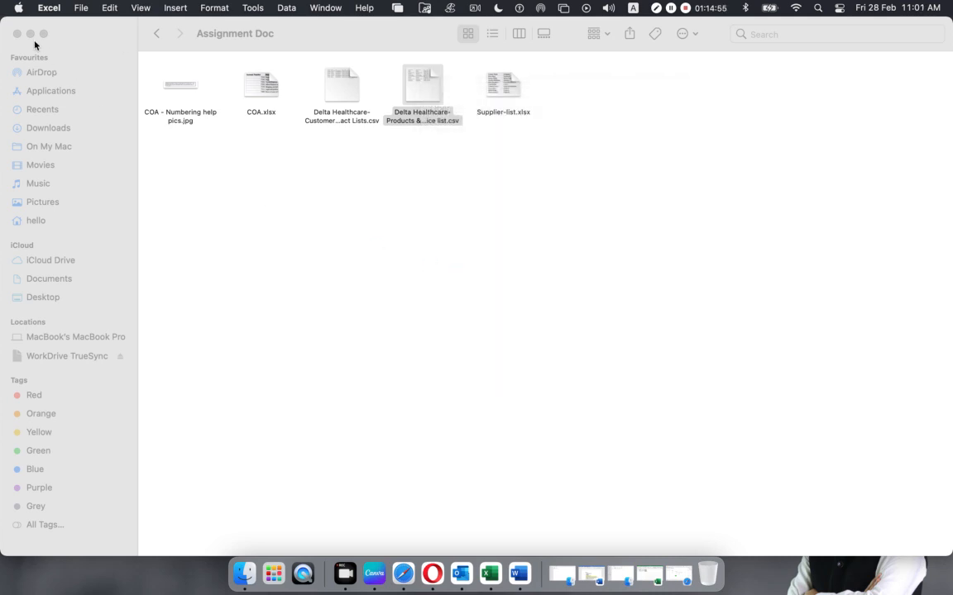
# Paste the Products CSV onto the desktop and return to the QuickBooks import page
pyautogui.click(29, 33)
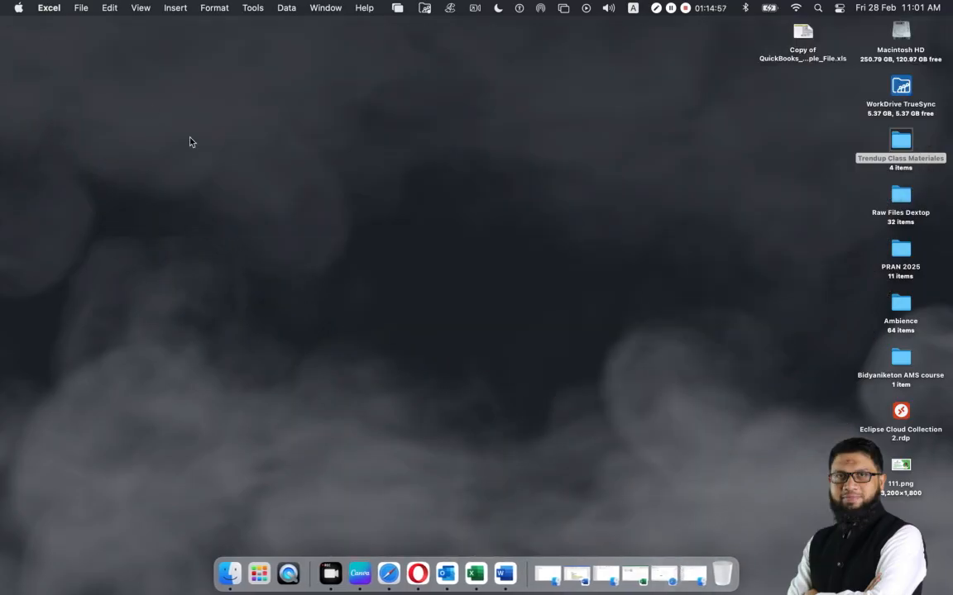
pyautogui.rightClick(189, 142)
pyautogui.click(197, 158)
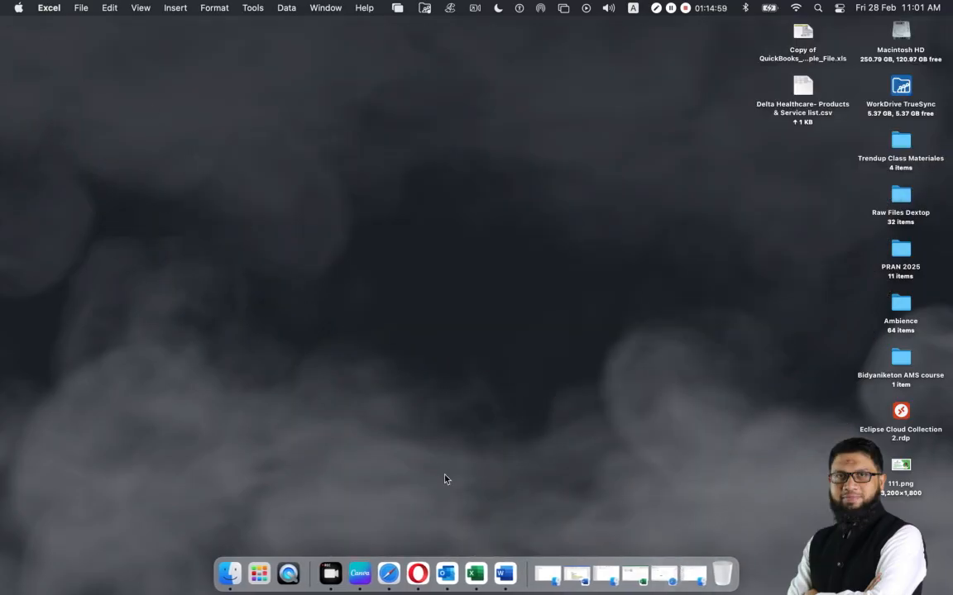
pyautogui.click(389, 571)
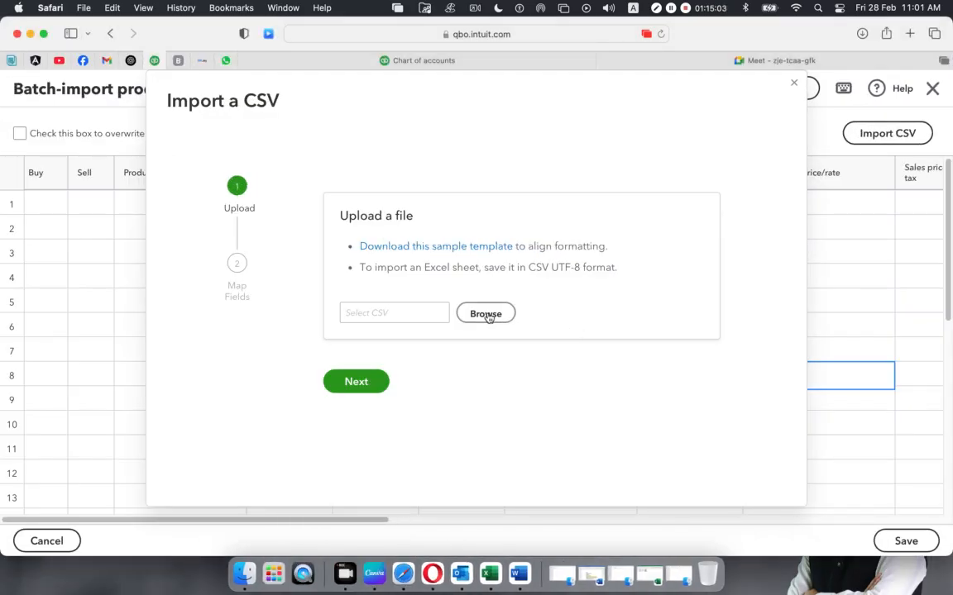
# Upload the Delta Healthcare products CSV file
pyautogui.click(487, 315)
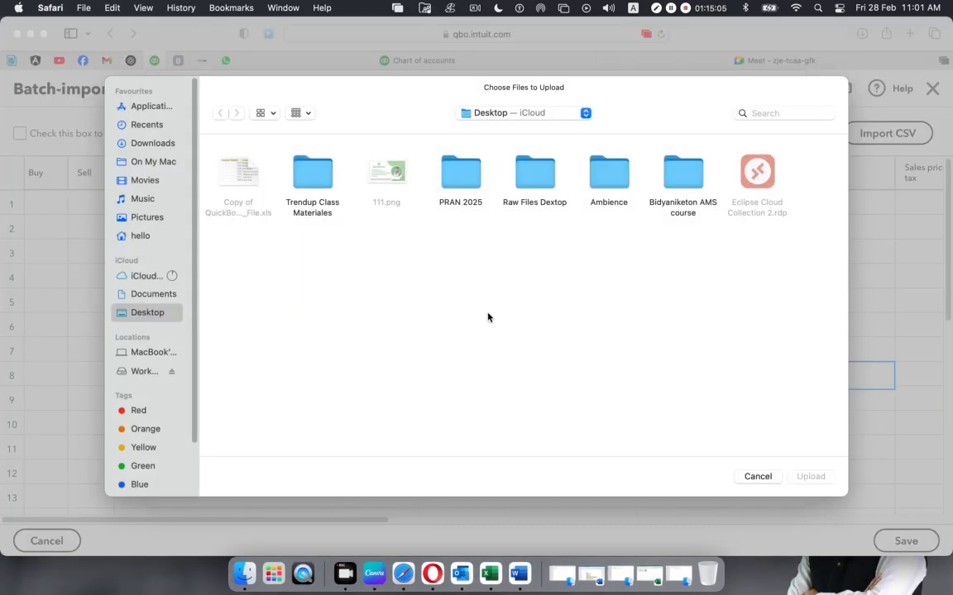
pyautogui.click(320, 175)
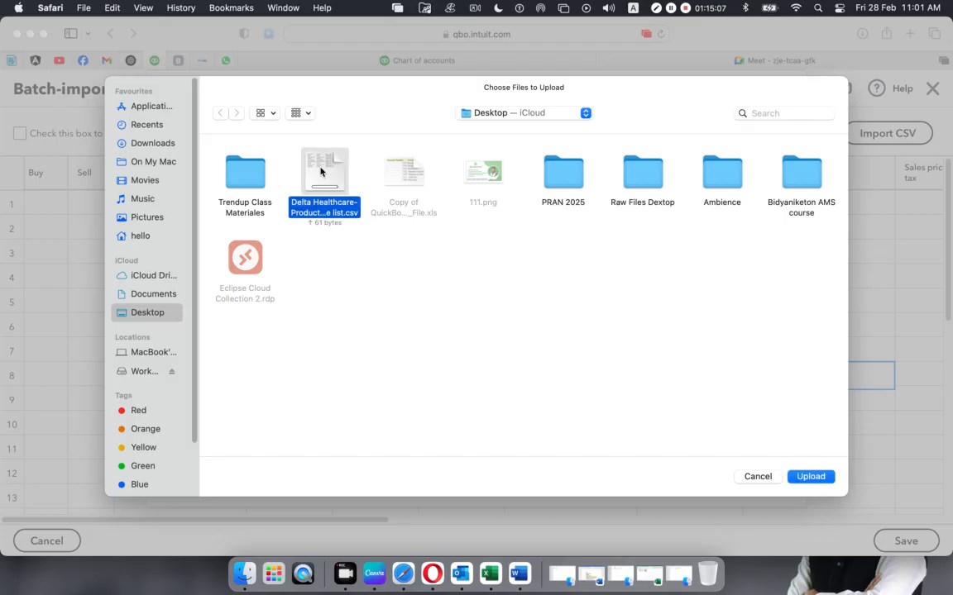
pyautogui.click(800, 478)
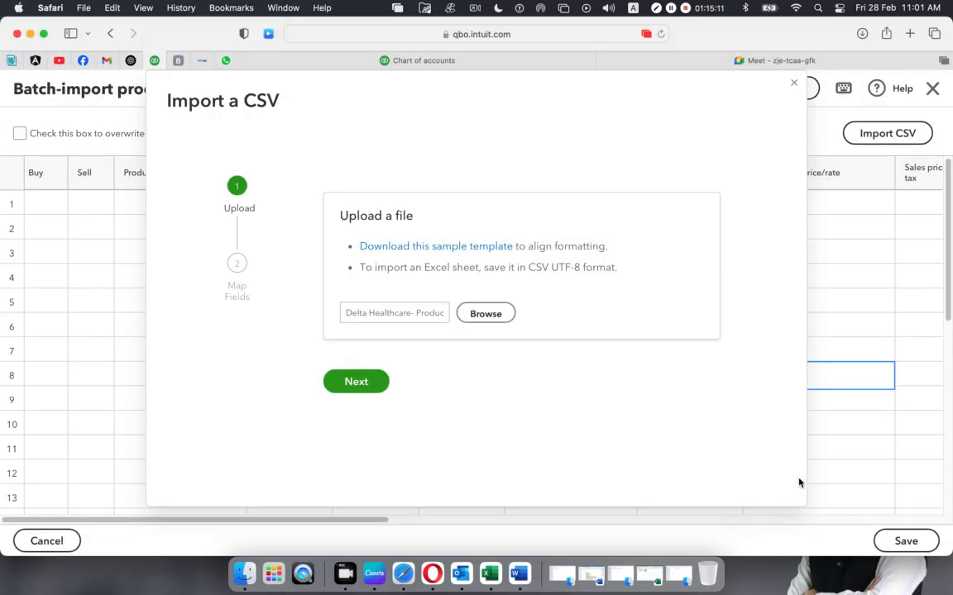
# Review the CSV-to-QuickBooks field mapping and accept it to start the import
pyautogui.click(357, 382)
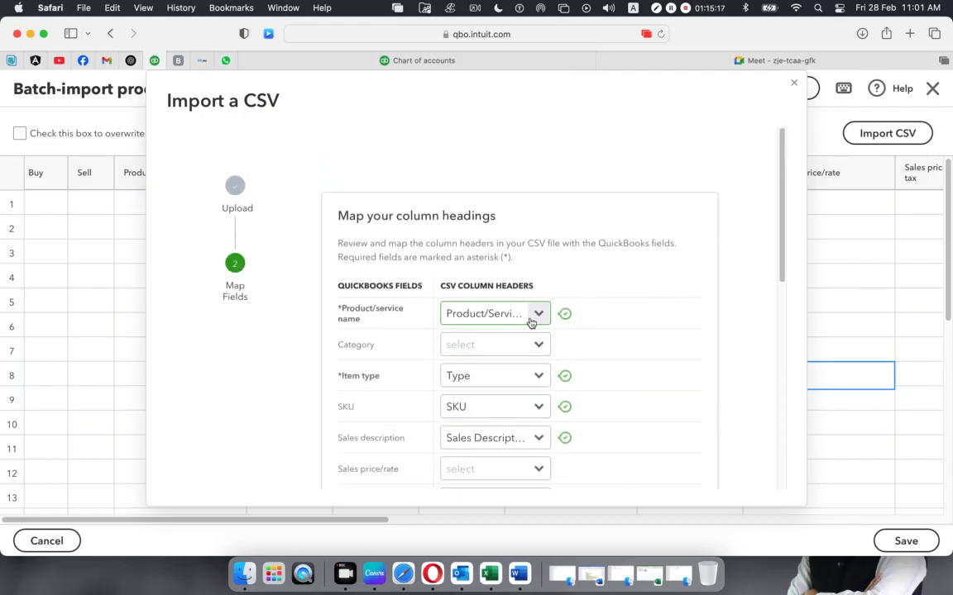
pyautogui.scroll(-3, 528, 327)
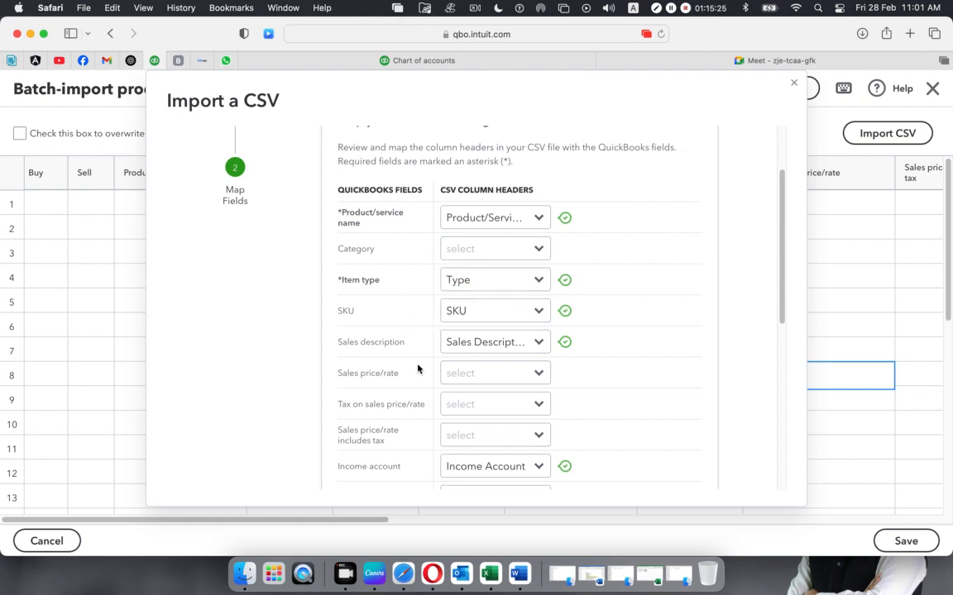
pyautogui.scroll(-3, 418, 369)
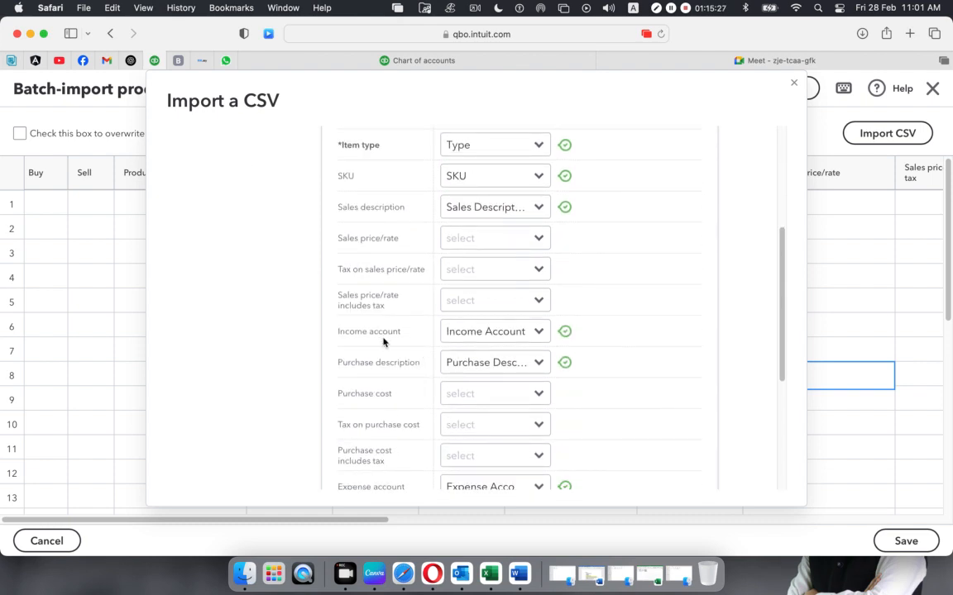
pyautogui.scroll(-4, 483, 404)
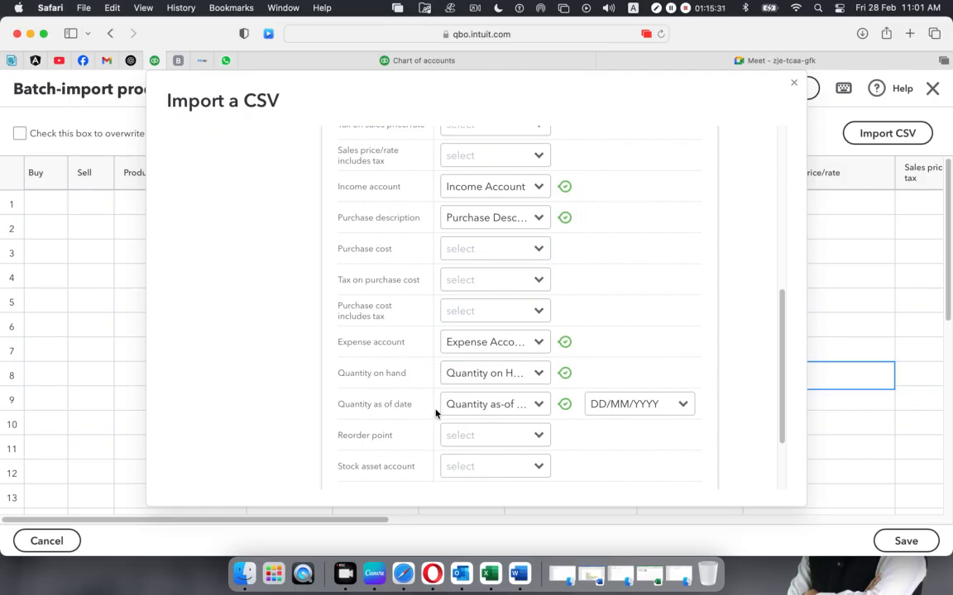
pyautogui.scroll(-3, 436, 413)
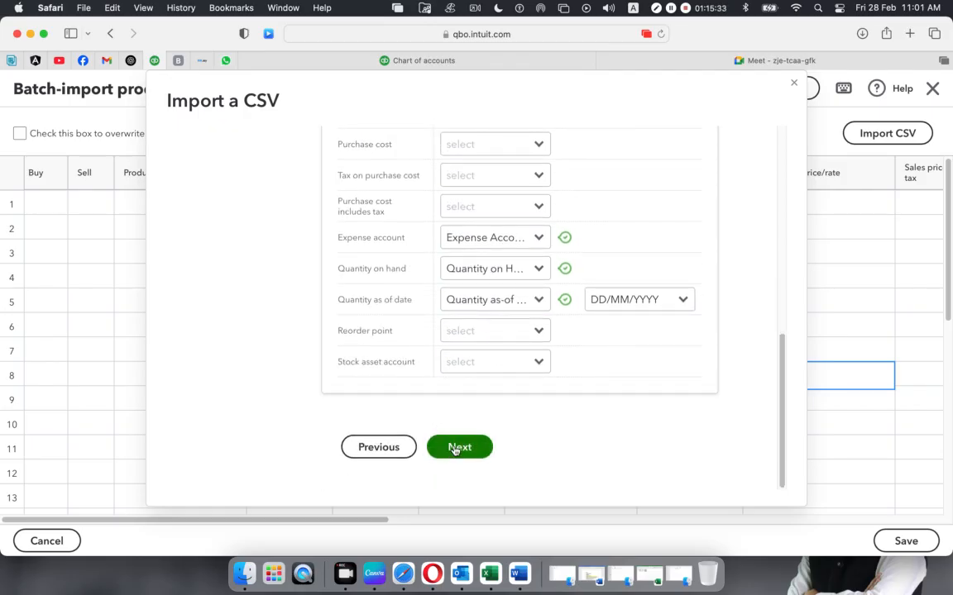
pyautogui.click(454, 449)
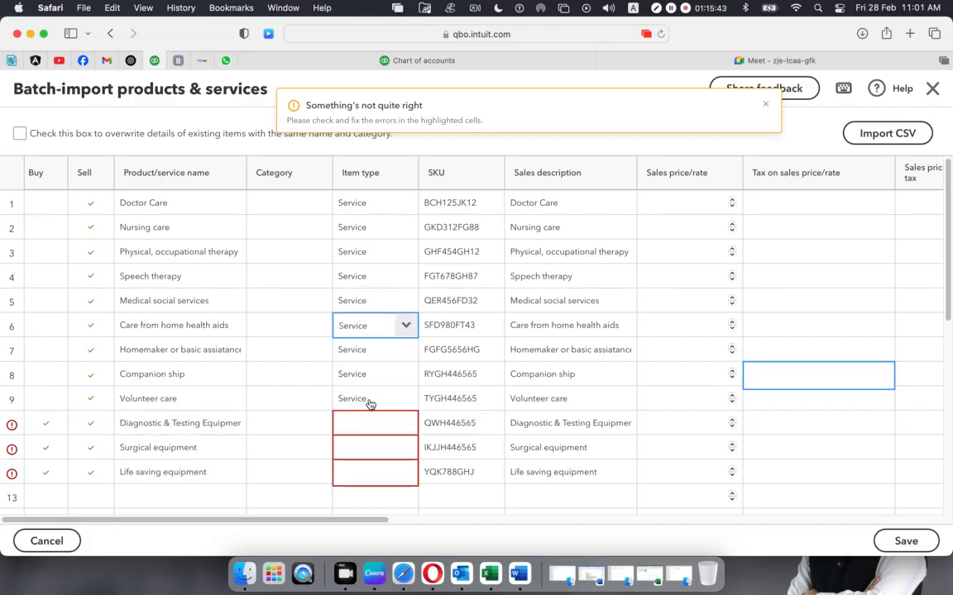
# Set Diagnostic & Testing, Surgical and Life saving equipment item types to Stock
pyautogui.click(406, 425)
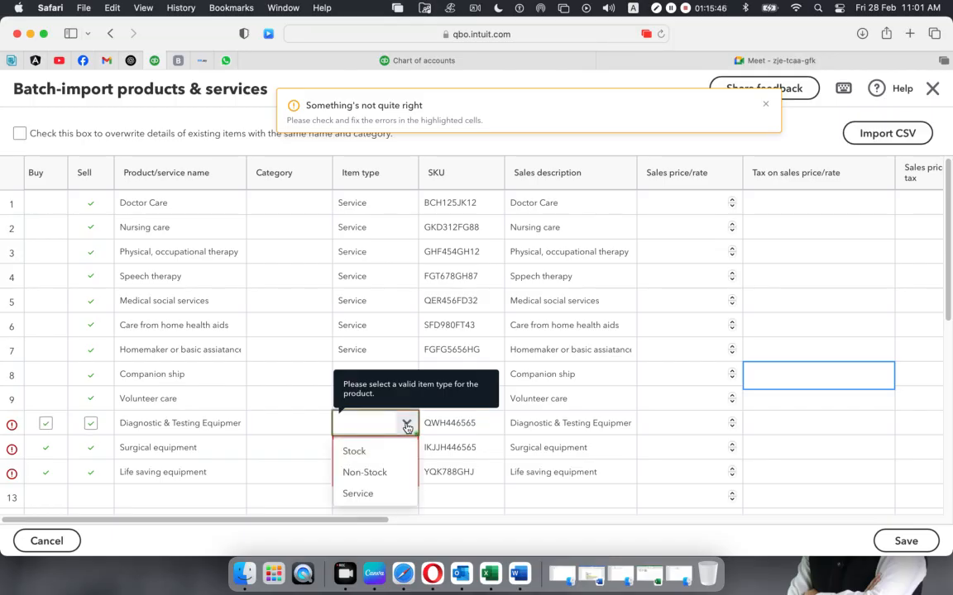
pyautogui.click(381, 458)
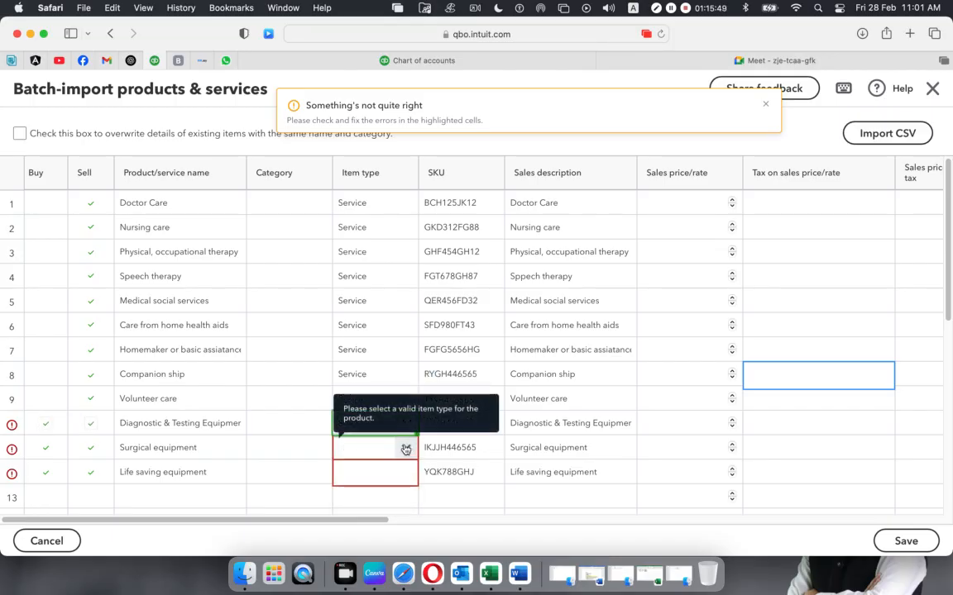
pyautogui.click(405, 448)
pyautogui.click(371, 475)
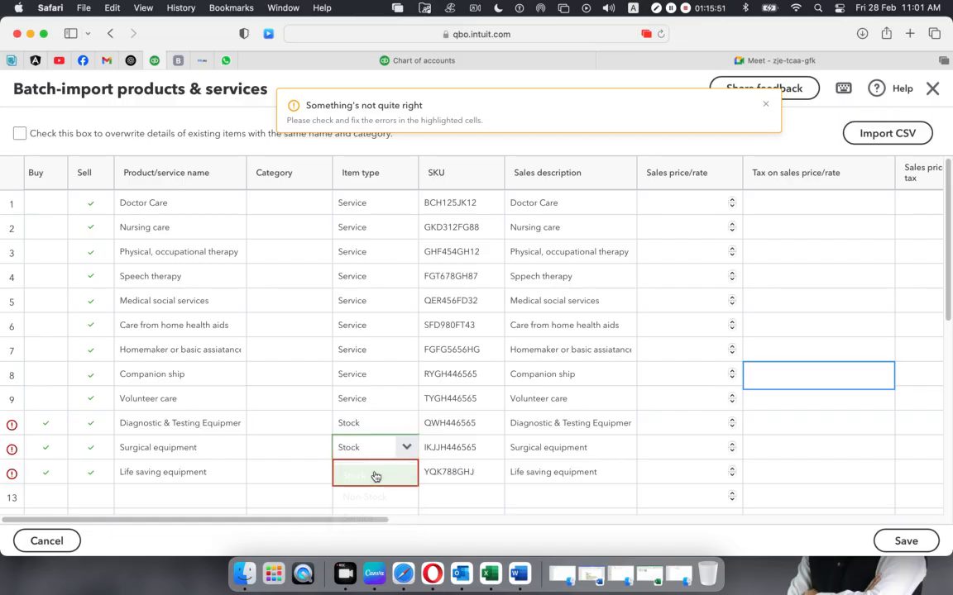
pyautogui.click(406, 476)
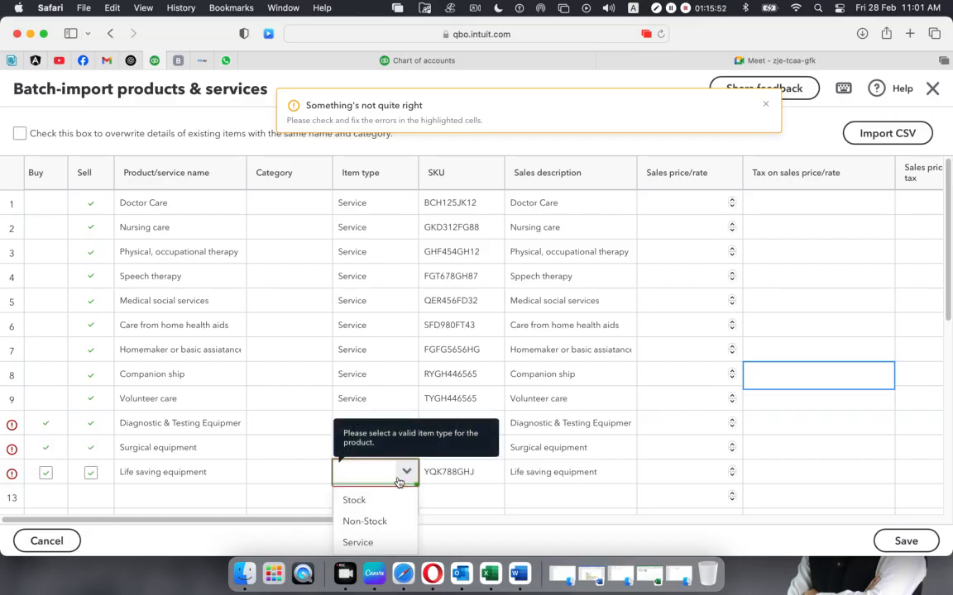
pyautogui.click(357, 502)
# Review the batch-import rows and columns, then save the products and services
pyautogui.click(500, 299)
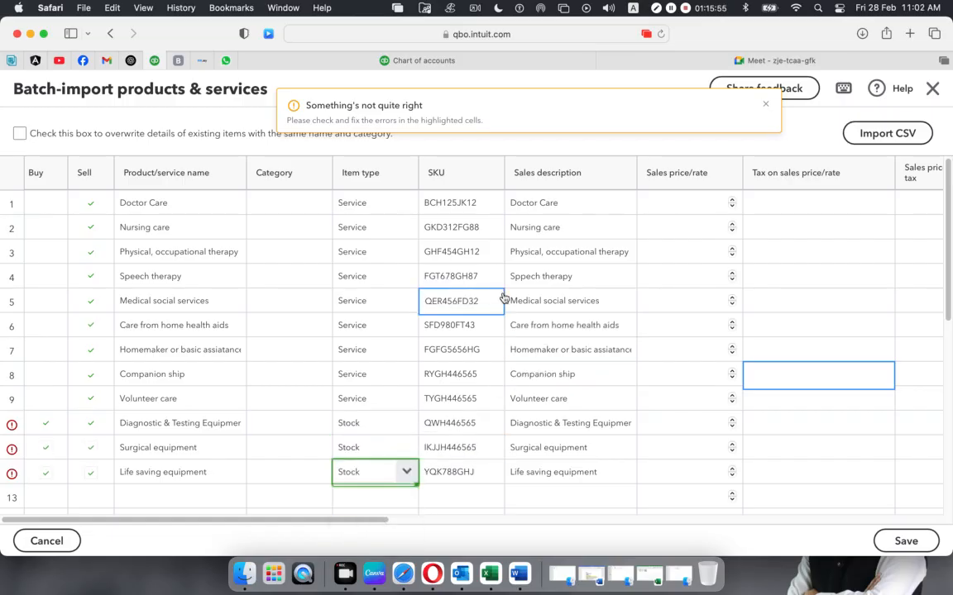
pyautogui.hscroll(3, 503, 299)
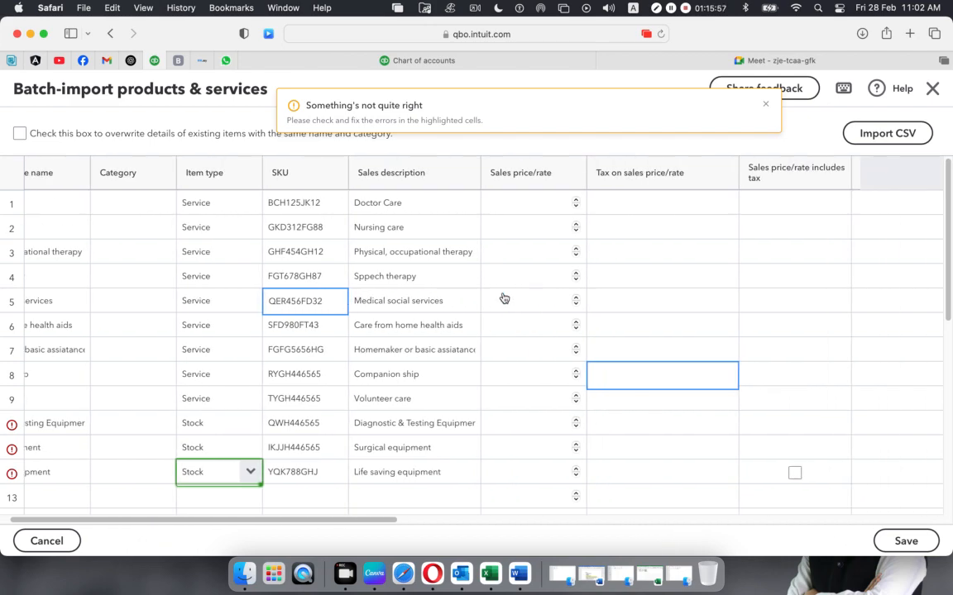
pyautogui.hscroll(-3, 503, 299)
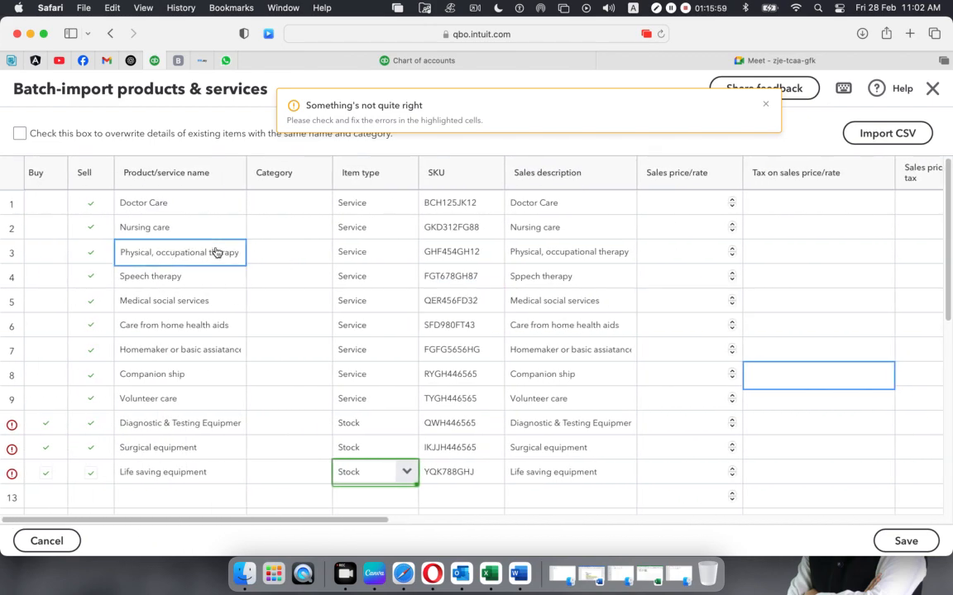
pyautogui.hscroll(2, 241, 279)
pyautogui.hscroll(-2, 240, 279)
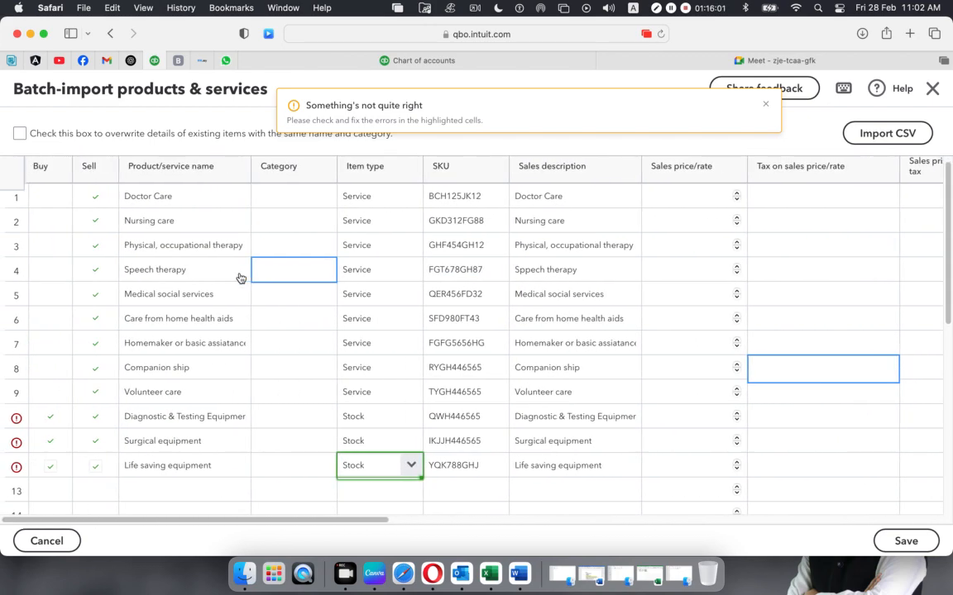
pyautogui.click(901, 544)
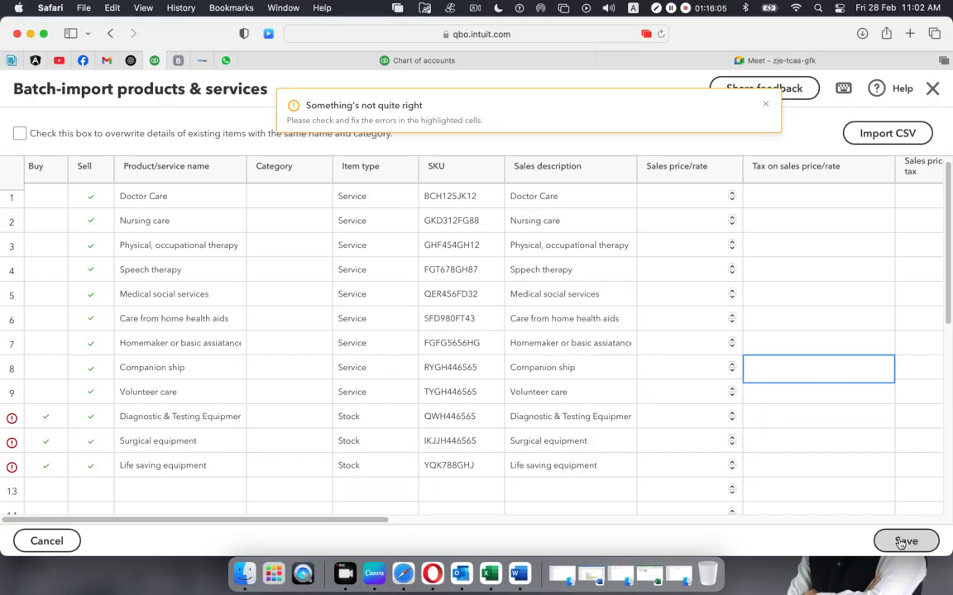
pyautogui.click(900, 543)
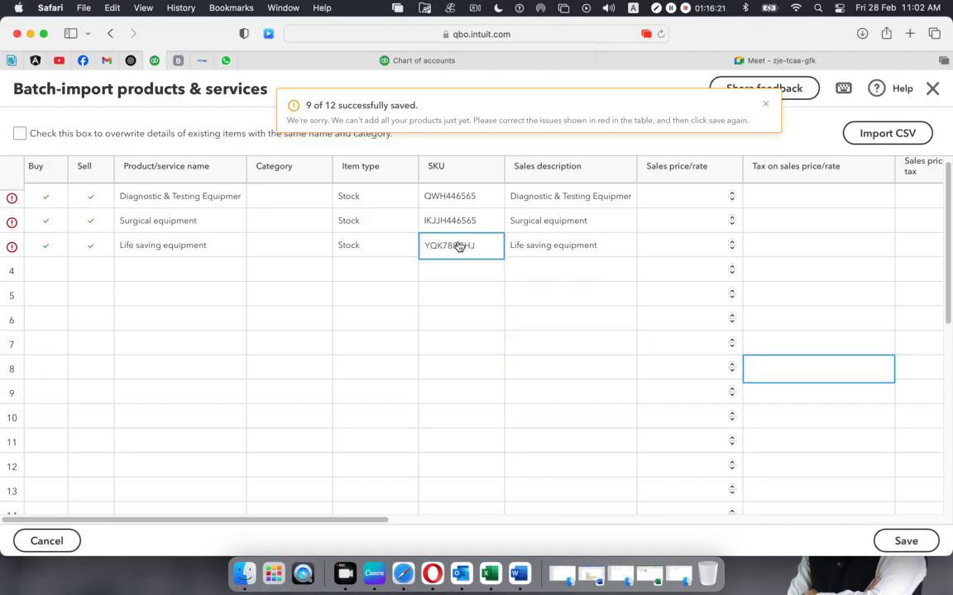
# Try row 1's Quantity as of date picker, paging the calendar back many months
pyautogui.hscroll(10, 459, 246)
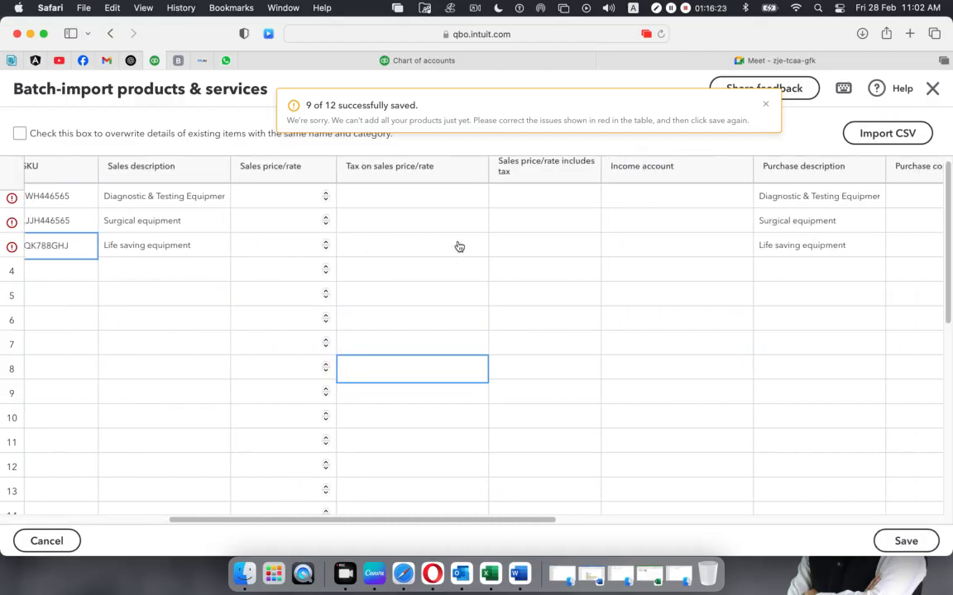
pyautogui.hscroll(11, 458, 247)
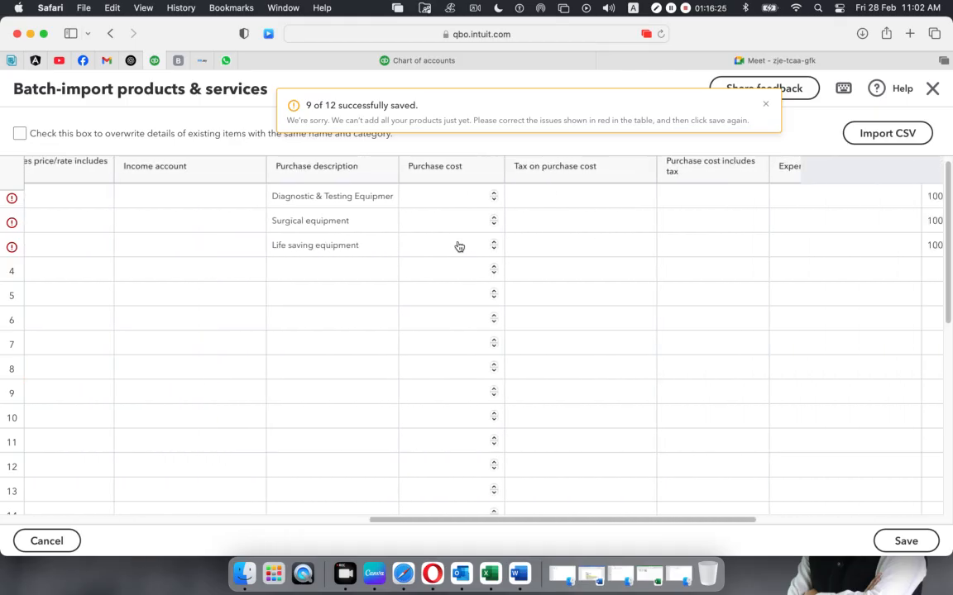
pyautogui.hscroll(1, 459, 246)
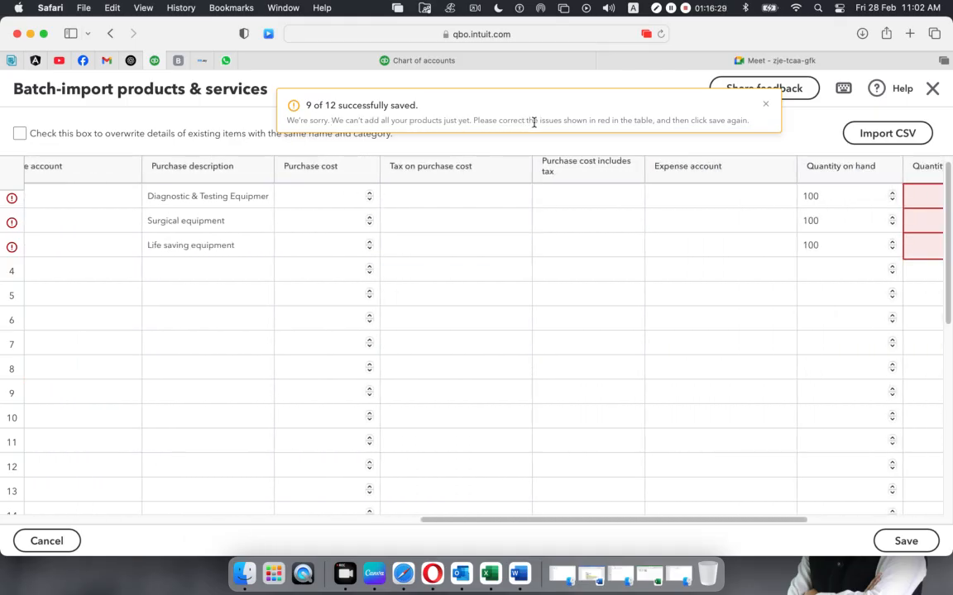
pyautogui.hscroll(5, 757, 336)
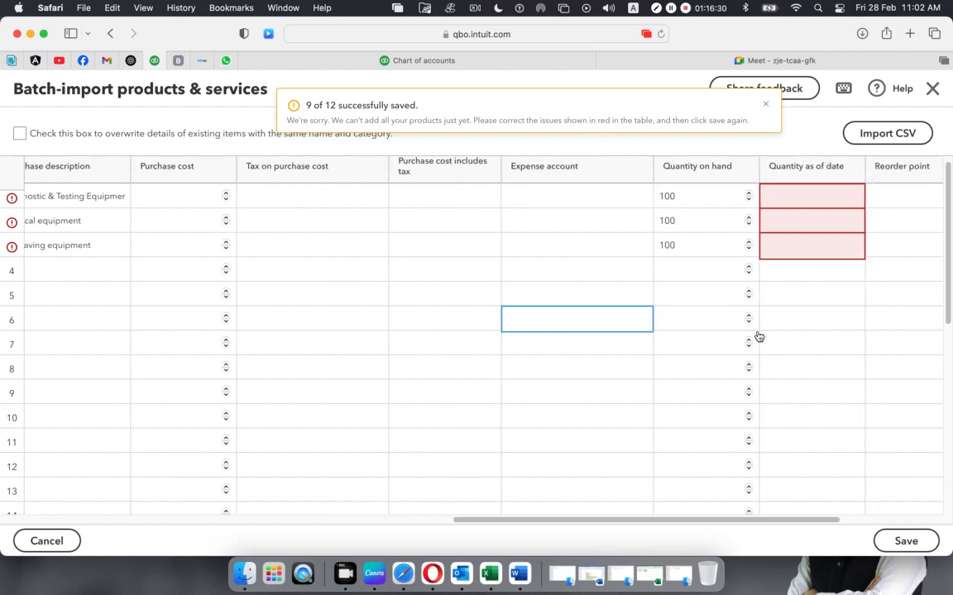
pyautogui.moveTo(772, 196)
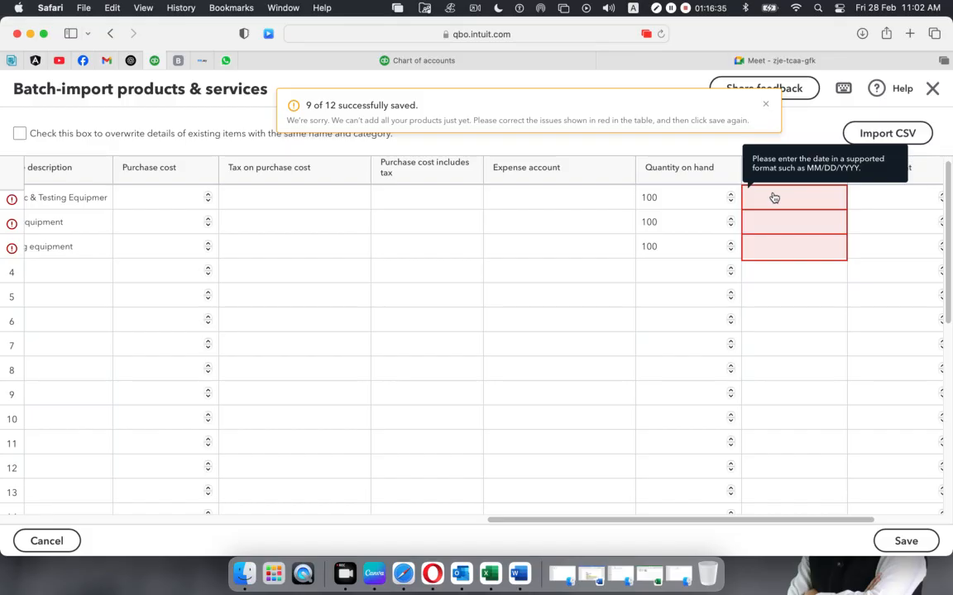
pyautogui.click(773, 198)
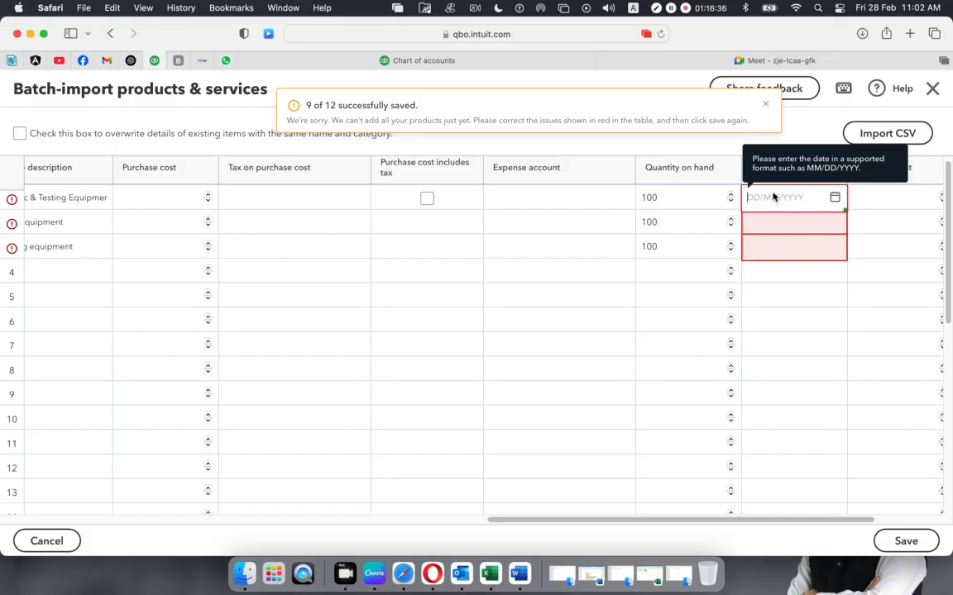
pyautogui.click(834, 198)
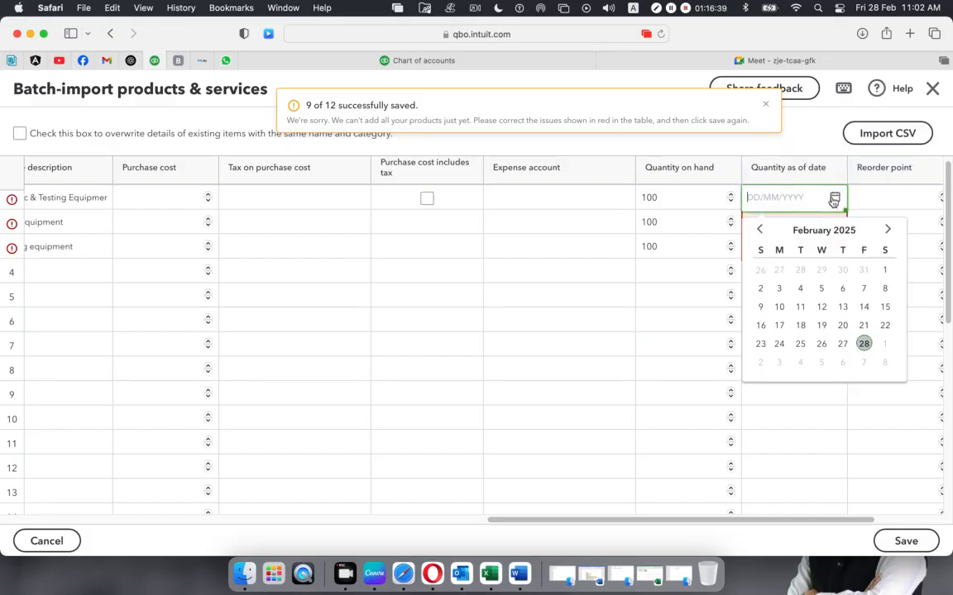
pyautogui.click(762, 229)
pyautogui.click(762, 229)
pyautogui.click(762, 230)
pyautogui.click(760, 230)
pyautogui.click(760, 230)
pyautogui.click(761, 230)
pyautogui.click(761, 230)
pyautogui.click(761, 230)
pyautogui.click(761, 230)
pyautogui.click(761, 230)
pyautogui.click(761, 230)
pyautogui.click(761, 230)
pyautogui.click(761, 230)
pyautogui.click(761, 230)
pyautogui.click(760, 230)
pyautogui.click(761, 230)
pyautogui.click(761, 230)
pyautogui.click(761, 230)
pyautogui.click(760, 230)
pyautogui.click(761, 230)
pyautogui.click(761, 230)
pyautogui.click(760, 229)
pyautogui.click(761, 230)
pyautogui.click(761, 230)
pyautogui.click(761, 230)
pyautogui.click(761, 230)
pyautogui.click(760, 229)
pyautogui.click(761, 230)
pyautogui.click(761, 230)
pyautogui.click(761, 230)
pyautogui.click(761, 231)
pyautogui.click(761, 230)
pyautogui.click(761, 230)
pyautogui.click(761, 230)
pyautogui.click(761, 231)
pyautogui.click(761, 231)
pyautogui.click(761, 231)
pyautogui.click(761, 231)
pyautogui.click(761, 231)
pyautogui.click(760, 231)
pyautogui.click(761, 231)
pyautogui.click(761, 231)
pyautogui.click(761, 231)
pyautogui.click(761, 231)
pyautogui.click(761, 231)
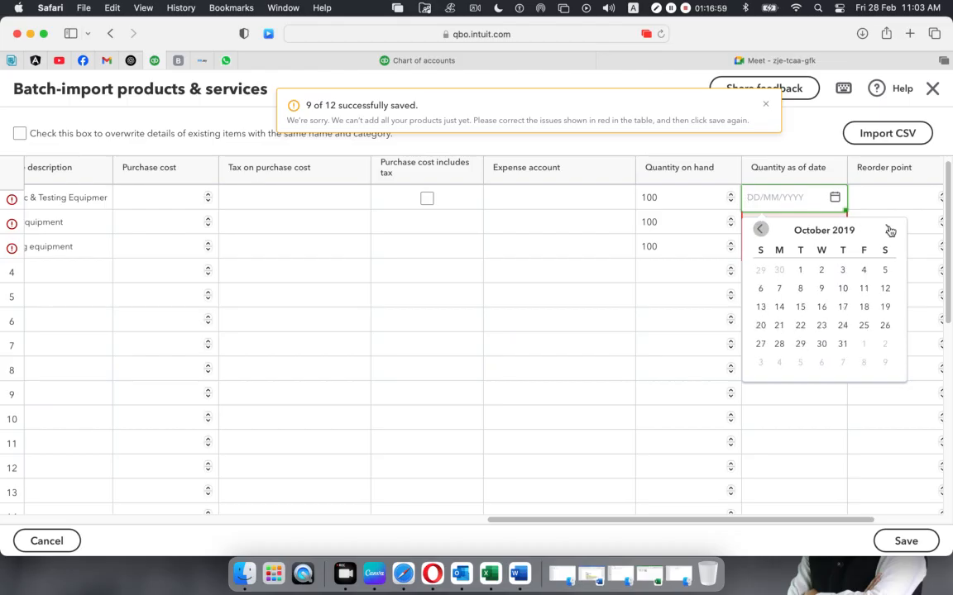
# Inspect the three Stock rows' Category and Item type cells, then return to the date column
pyautogui.hscroll(-1, 589, 340)
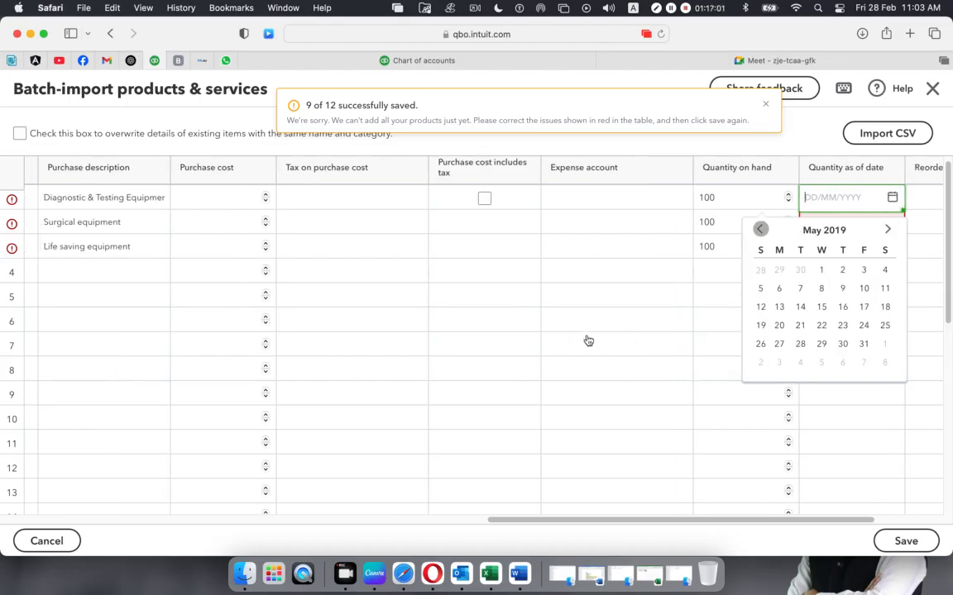
pyautogui.hscroll(-10, 588, 341)
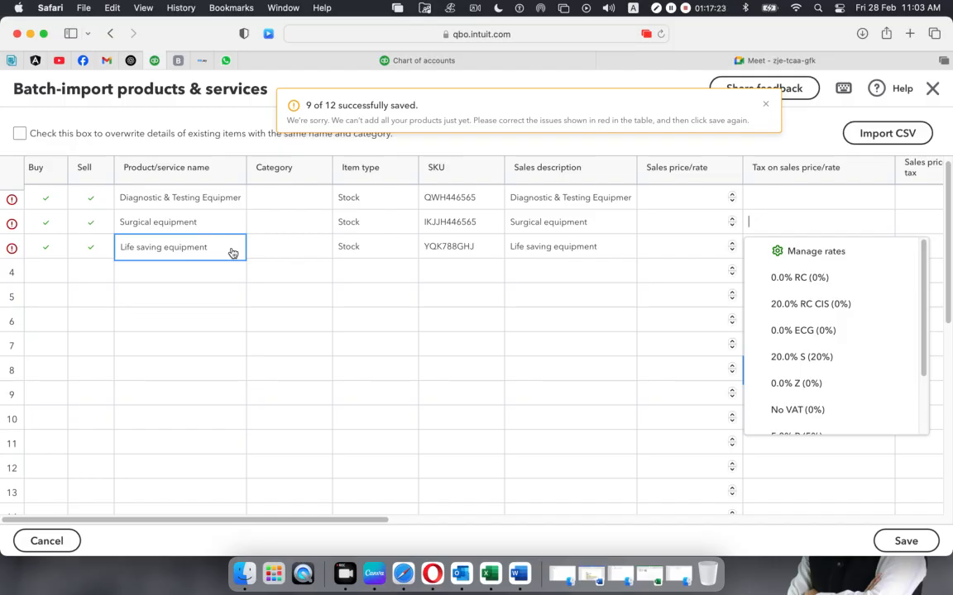
pyautogui.click(299, 251)
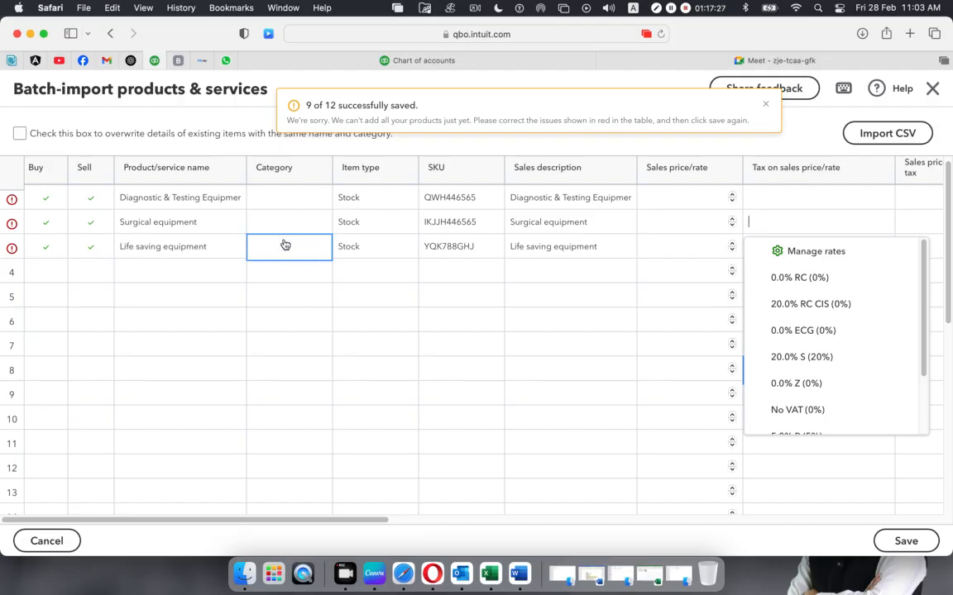
pyautogui.click(356, 198)
pyautogui.click(367, 221)
pyautogui.click(368, 246)
pyautogui.hscroll(5, 370, 254)
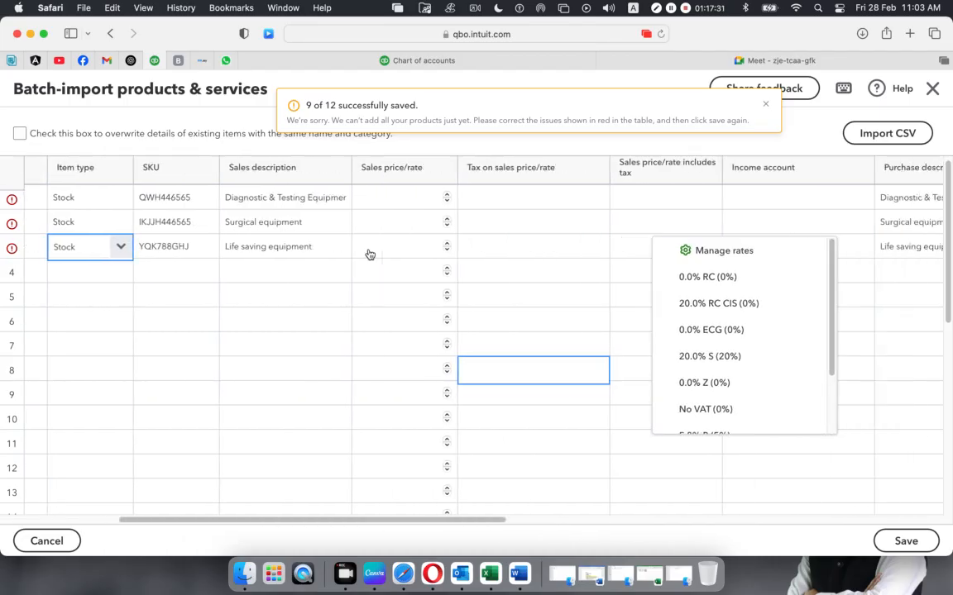
pyautogui.hscroll(5, 370, 254)
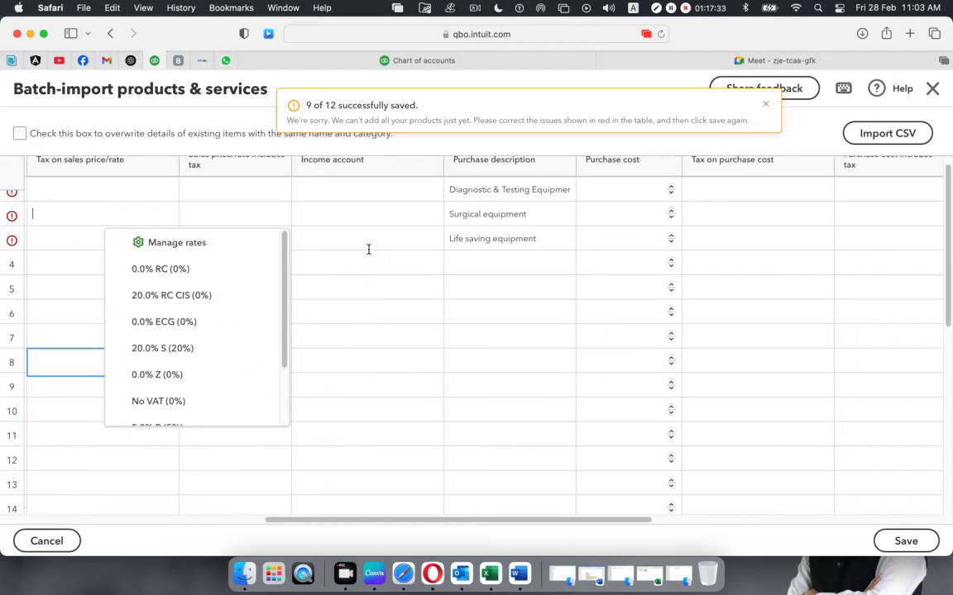
pyautogui.hscroll(5, 369, 248)
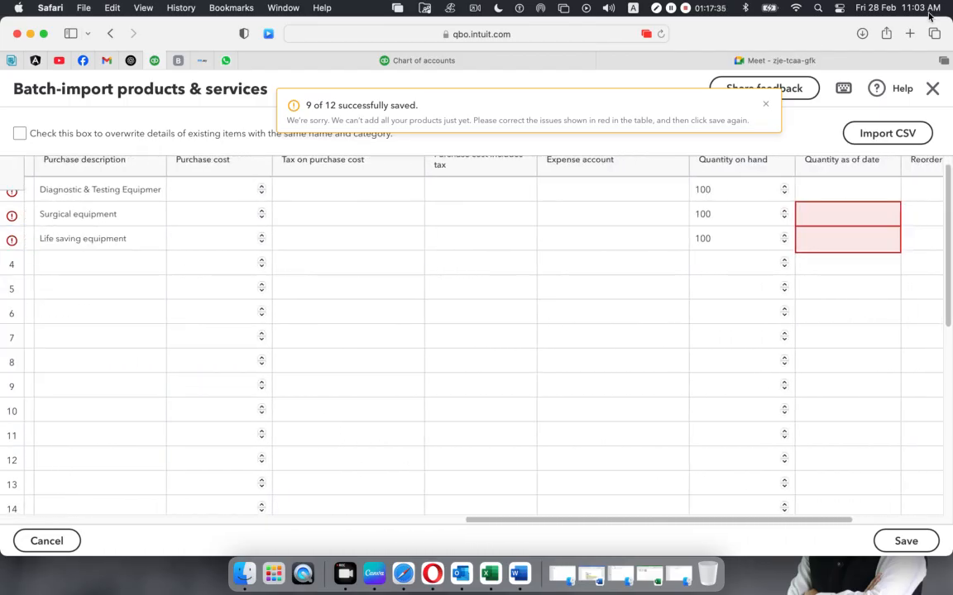
# Set row 1's quantity-as-of date to 01/01/2021 using the calendar
pyautogui.click(864, 189)
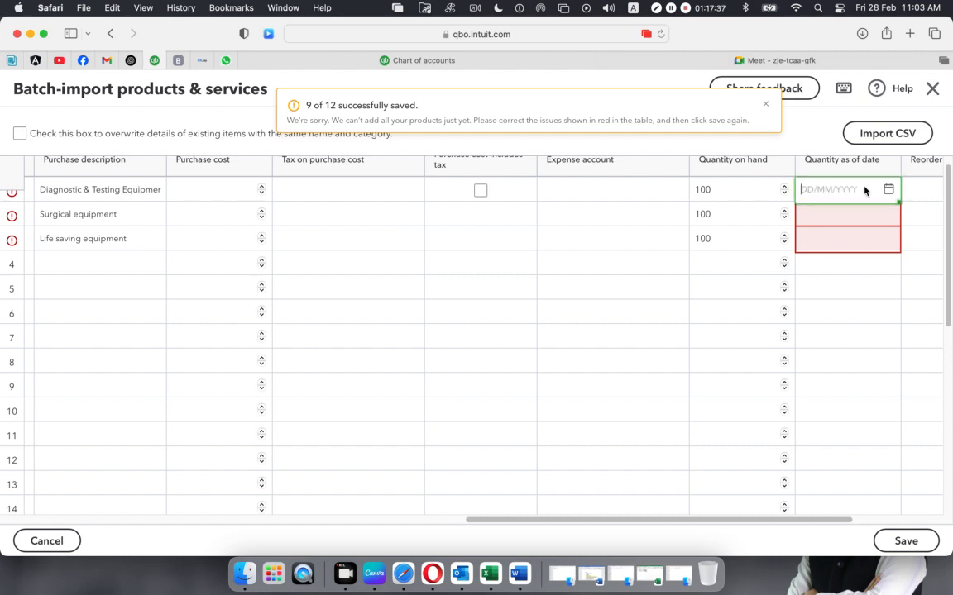
pyautogui.click(888, 191)
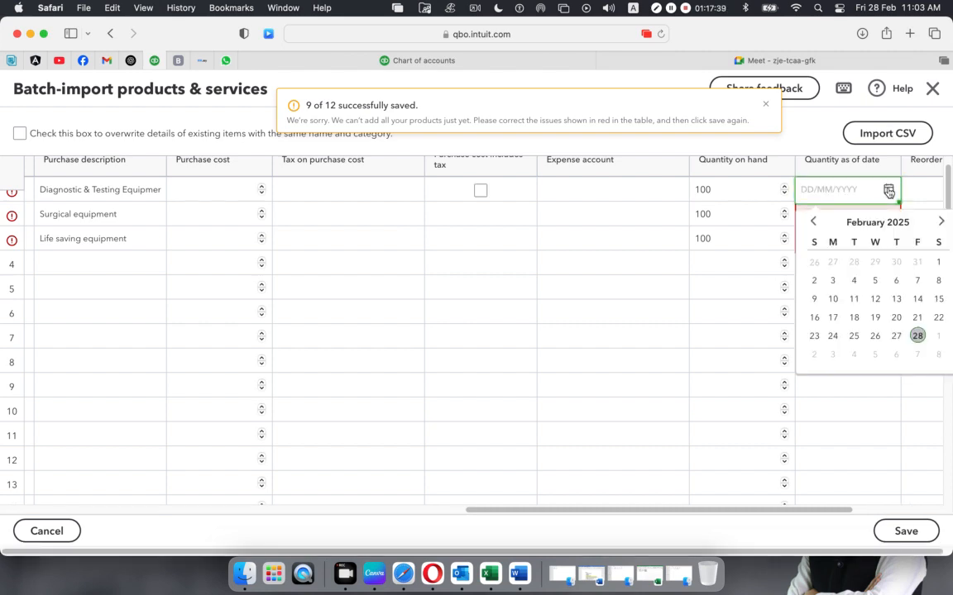
pyautogui.click(813, 223)
pyautogui.click(813, 223)
pyautogui.click(812, 223)
pyautogui.click(813, 223)
pyautogui.click(813, 222)
pyautogui.click(813, 223)
pyautogui.click(813, 223)
pyautogui.click(813, 224)
pyautogui.click(813, 223)
pyautogui.click(813, 224)
pyautogui.click(813, 223)
pyautogui.click(813, 223)
pyautogui.click(813, 224)
pyautogui.click(813, 223)
pyautogui.click(813, 223)
pyautogui.click(813, 223)
pyautogui.click(813, 223)
pyautogui.click(813, 223)
pyautogui.click(813, 223)
pyautogui.click(813, 222)
pyautogui.click(813, 223)
pyautogui.click(813, 222)
pyautogui.click(813, 223)
pyautogui.click(813, 222)
pyautogui.click(813, 222)
pyautogui.click(813, 223)
pyautogui.click(813, 223)
pyautogui.click(813, 222)
pyautogui.click(812, 222)
pyautogui.click(812, 223)
pyautogui.click(813, 222)
pyautogui.click(812, 223)
pyautogui.click(813, 223)
pyautogui.click(813, 223)
pyautogui.click(813, 222)
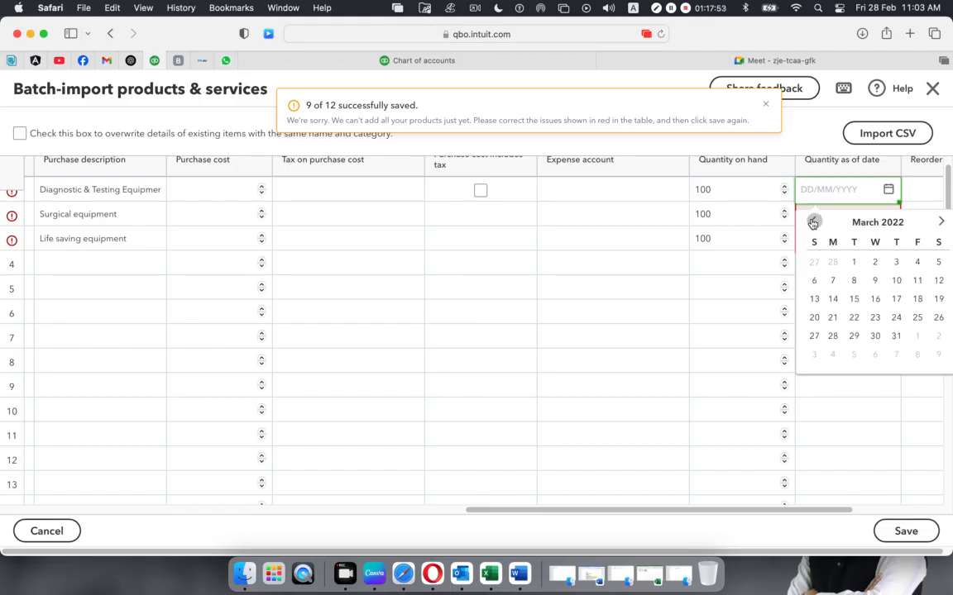
pyautogui.click(813, 222)
pyautogui.click(813, 222)
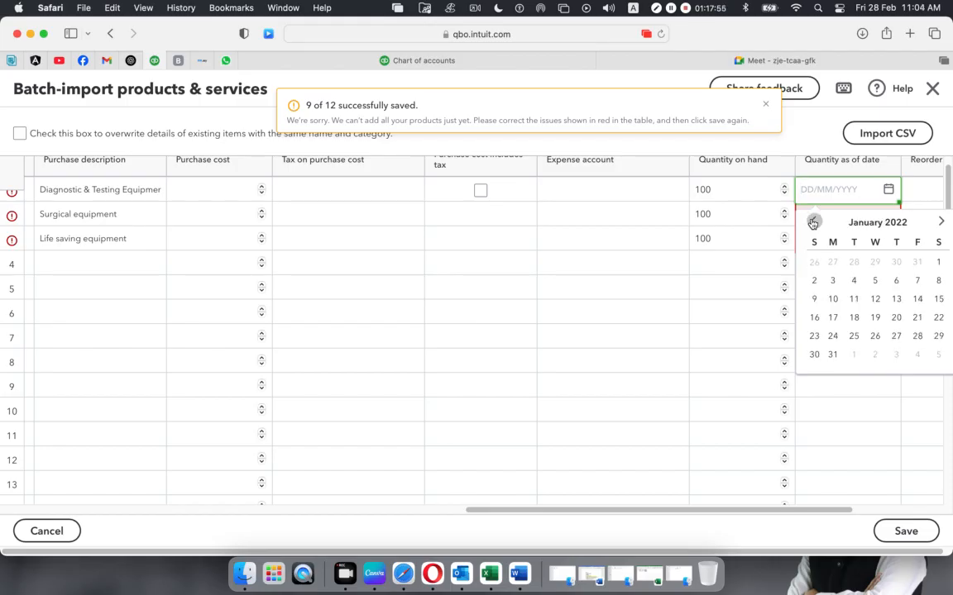
pyautogui.click(813, 222)
pyautogui.click(813, 223)
pyautogui.click(812, 222)
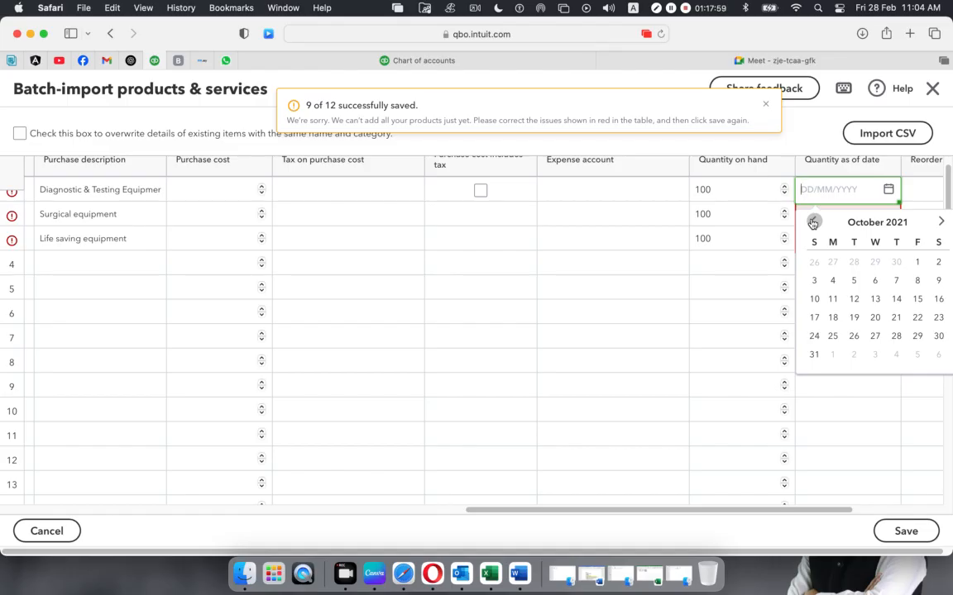
pyautogui.click(813, 223)
pyautogui.click(813, 223)
pyautogui.click(813, 223)
pyautogui.click(813, 222)
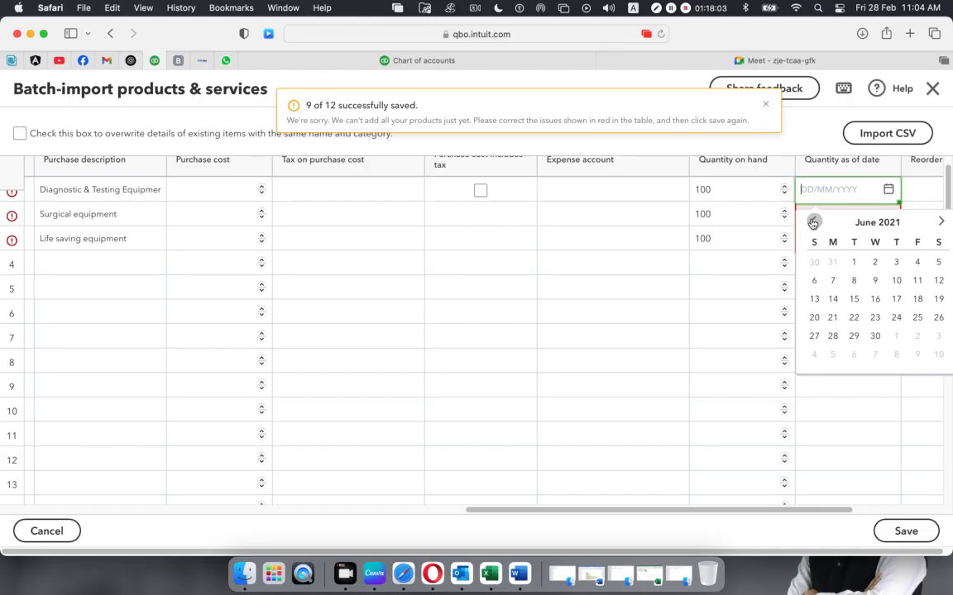
pyautogui.click(813, 223)
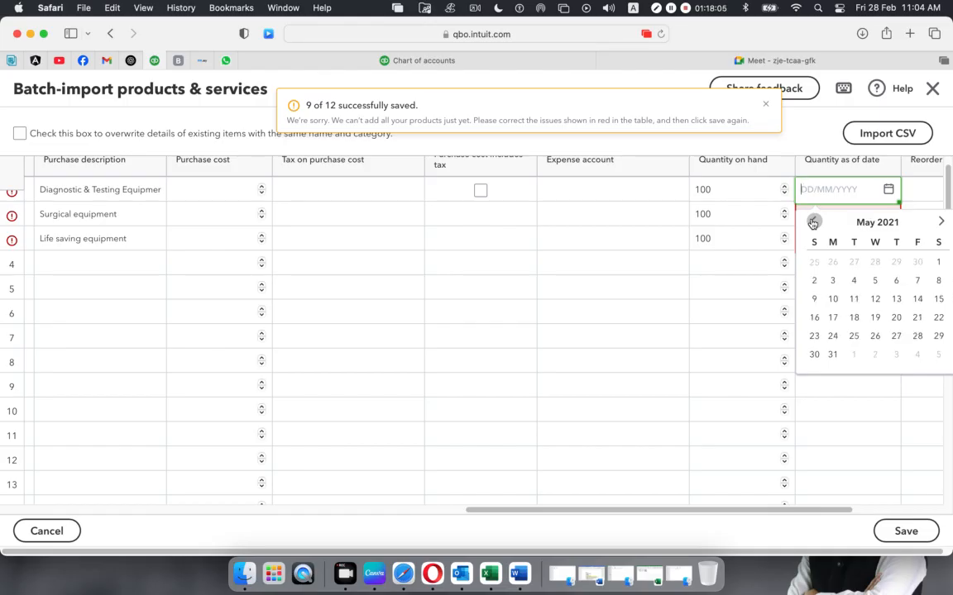
pyautogui.click(813, 222)
pyautogui.click(813, 223)
pyautogui.click(813, 222)
pyautogui.click(813, 222)
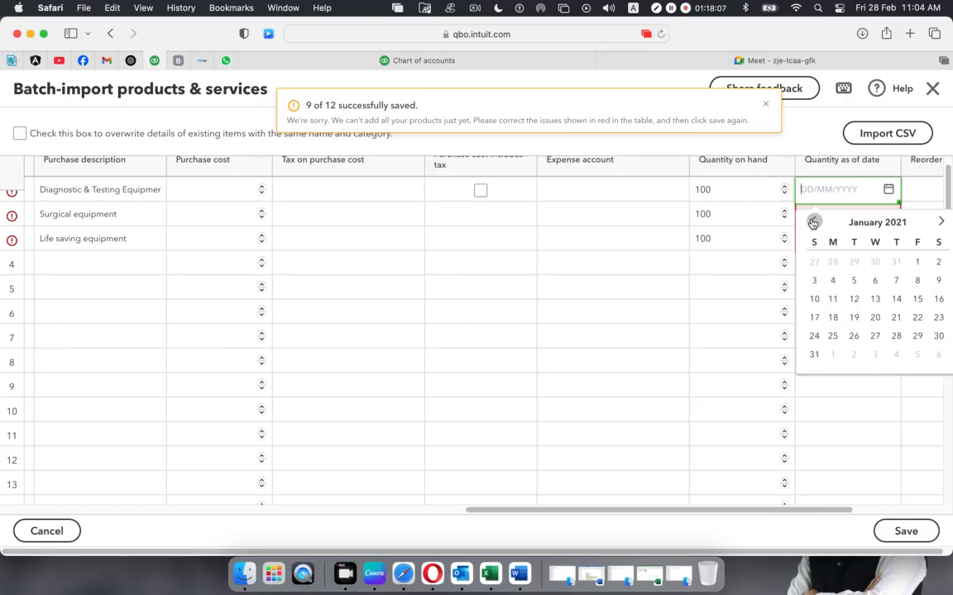
pyautogui.click(917, 263)
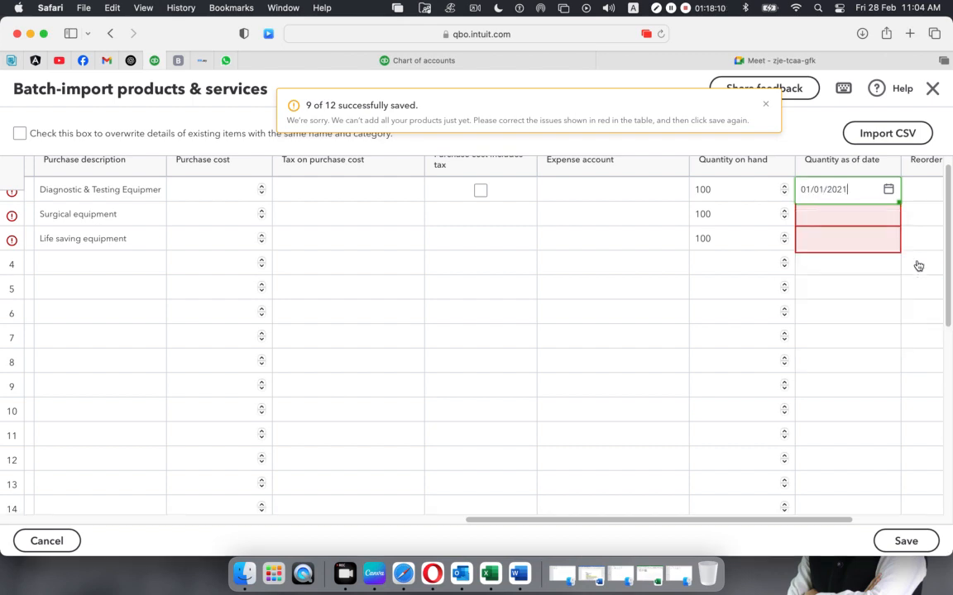
pyautogui.click(848, 190)
pyautogui.press('super+c')
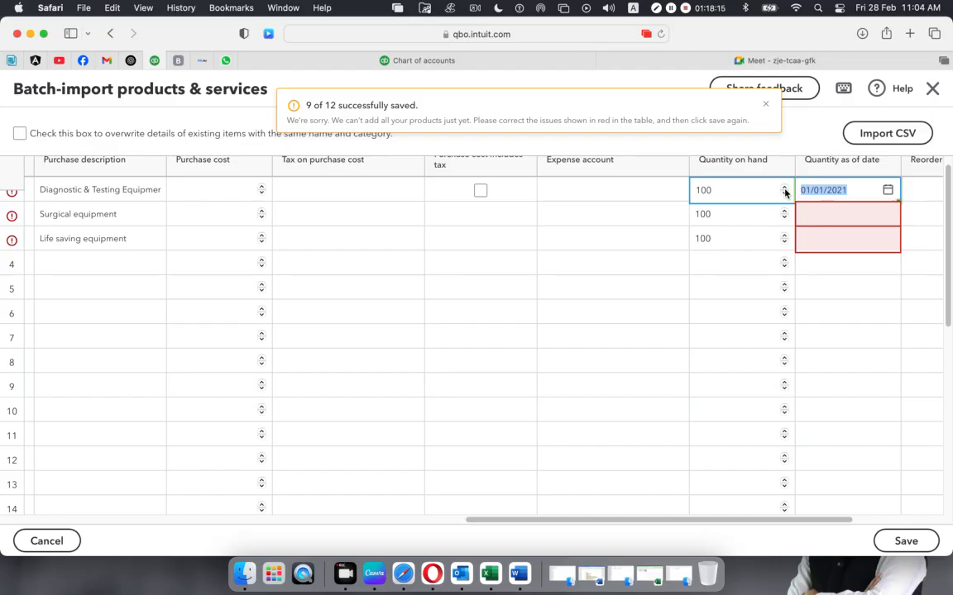
# Paste 01/01/2021 into the Surgical and Life saving equipment dates and save the import
pyautogui.click(812, 223)
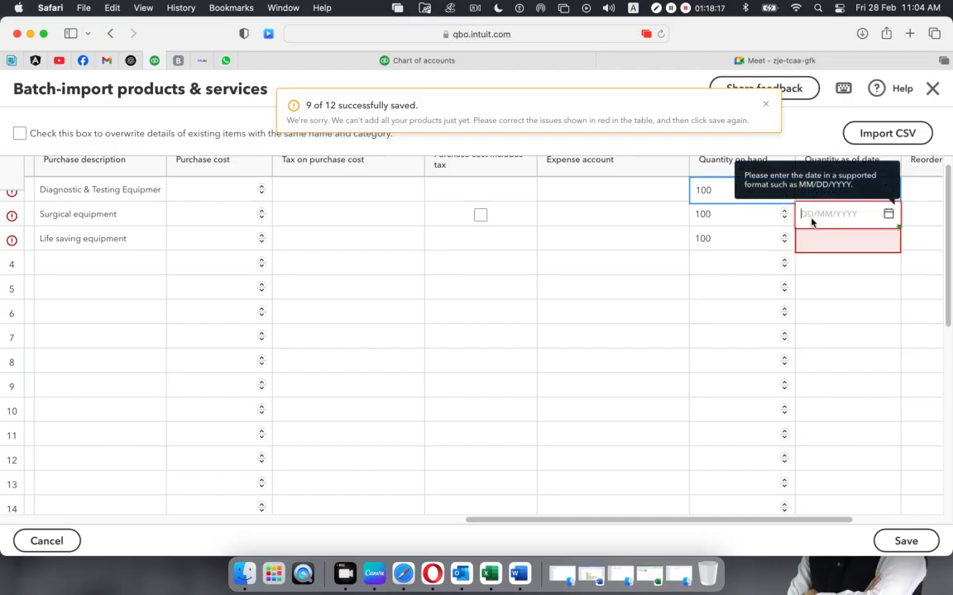
pyautogui.press('super+v')
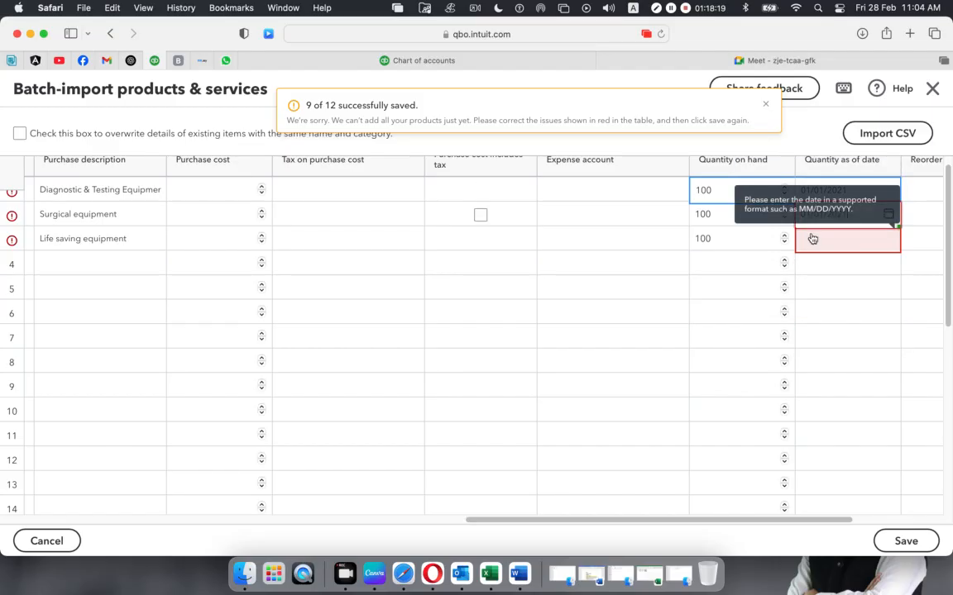
pyautogui.click(813, 238)
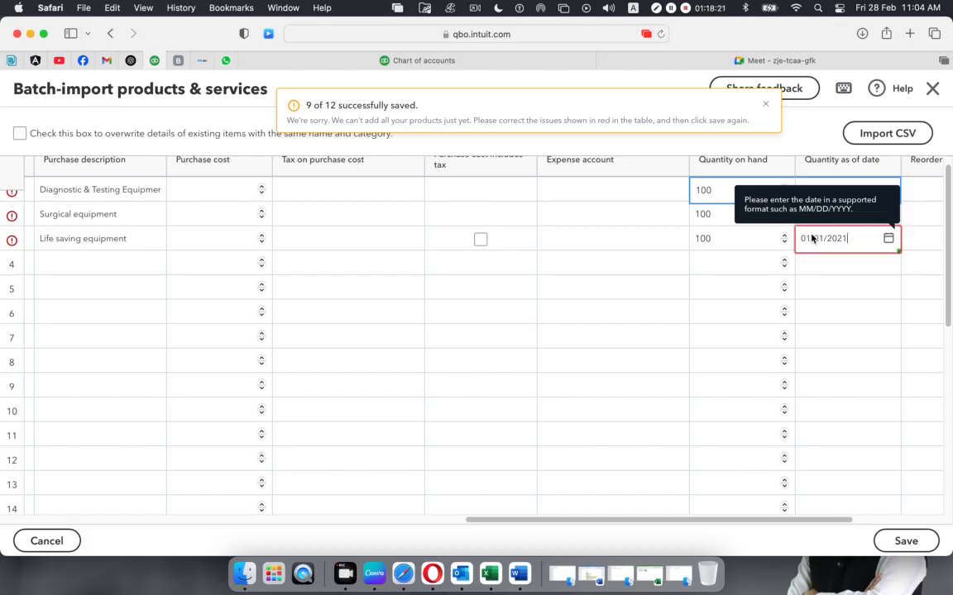
pyautogui.press('super+v')
pyautogui.click(805, 129)
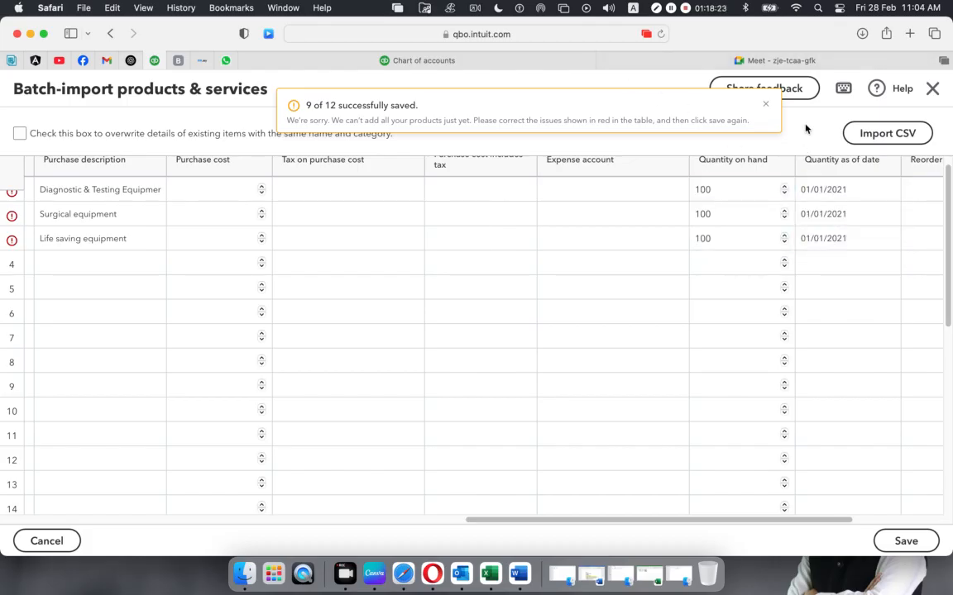
pyautogui.click(903, 543)
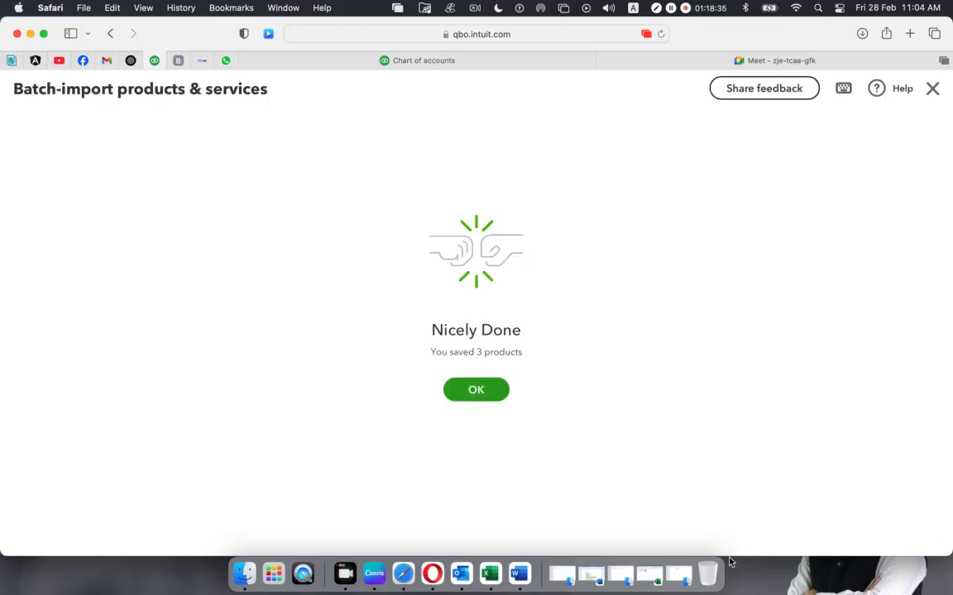
# Acknowledge the Nicely Done message and scroll through the 15 items in Products & services
pyautogui.click(474, 389)
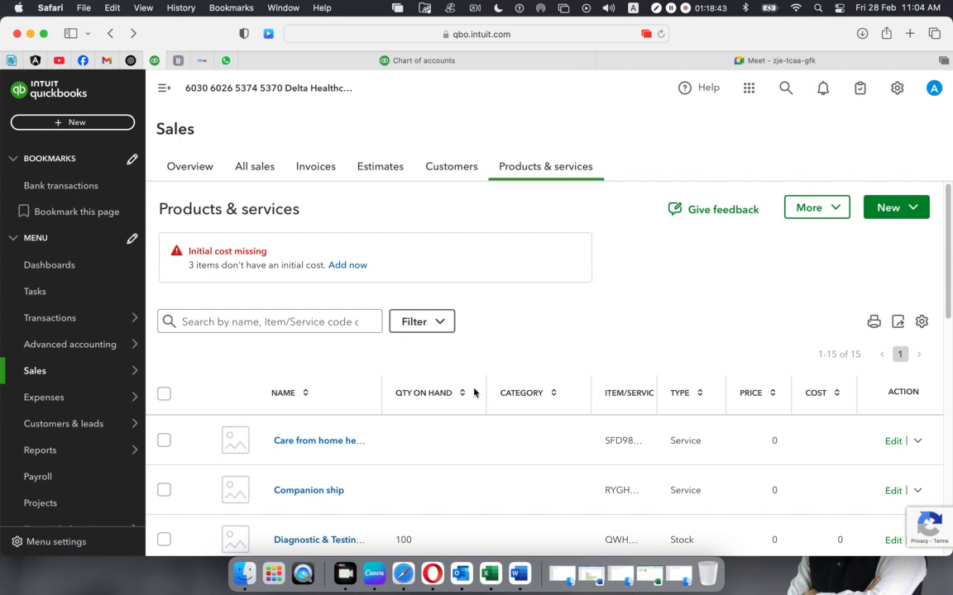
pyautogui.scroll(-5, 515, 383)
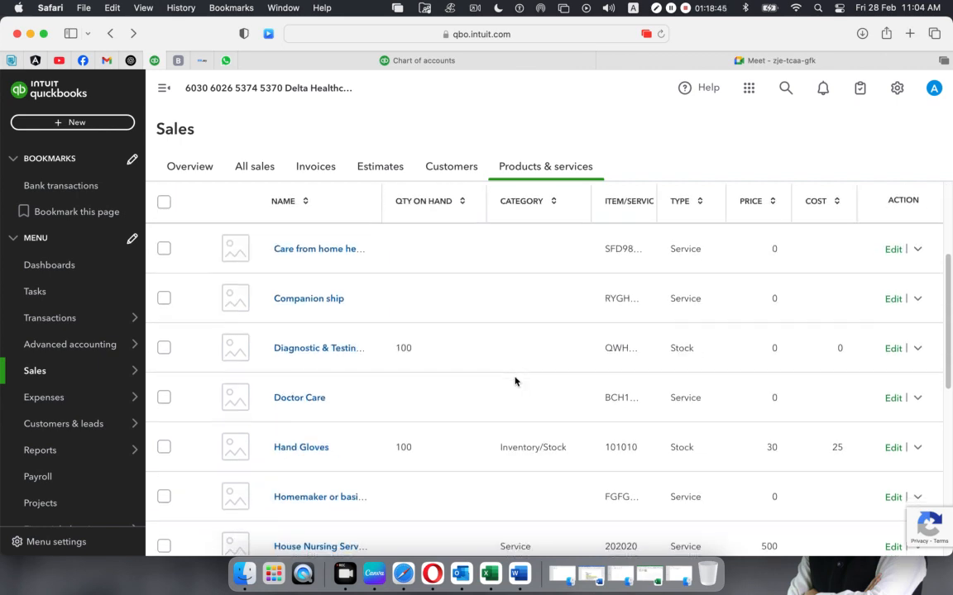
pyautogui.scroll(-3, 515, 381)
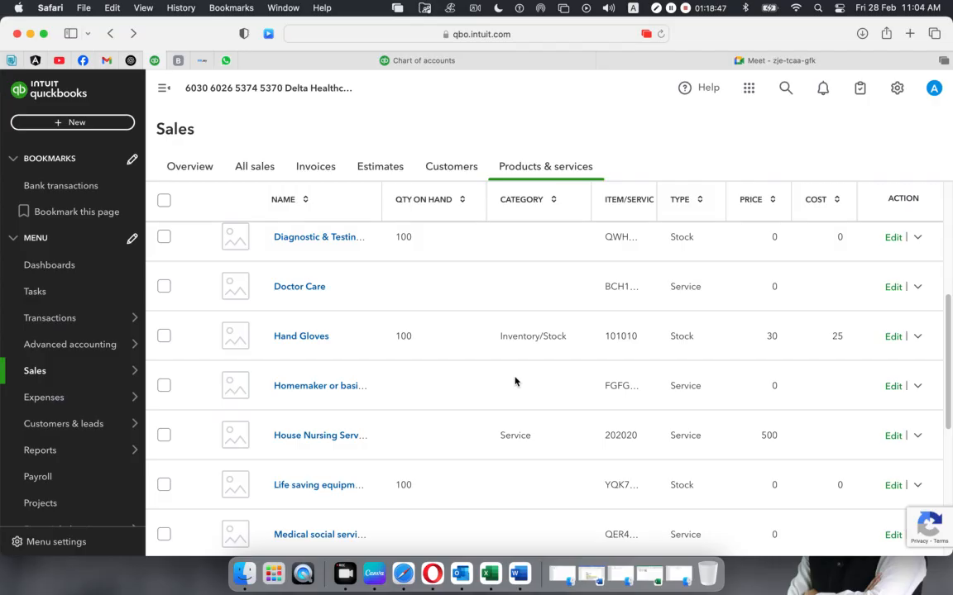
pyautogui.scroll(-4, 515, 381)
pyautogui.scroll(9, 514, 382)
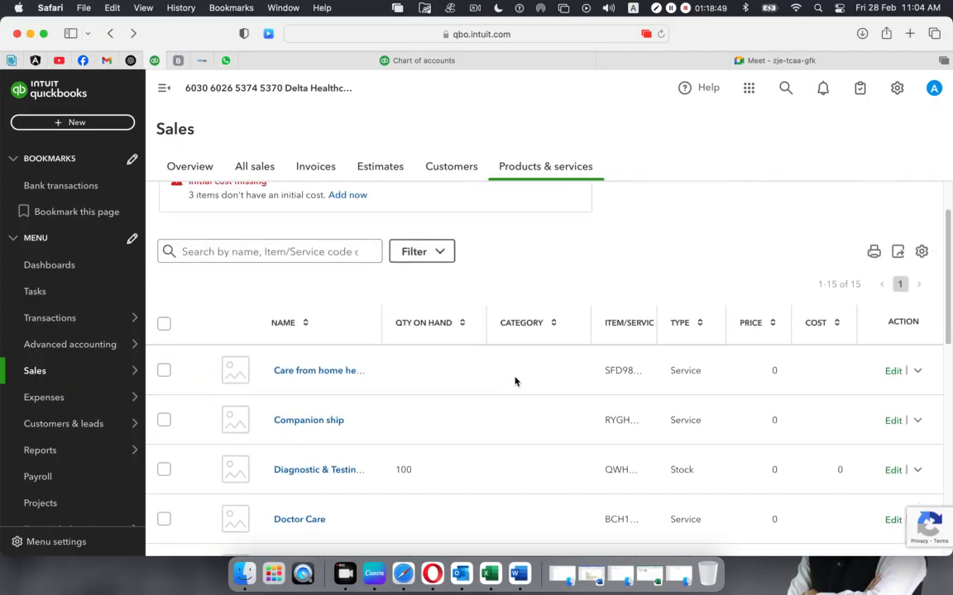
pyautogui.scroll(2, 514, 381)
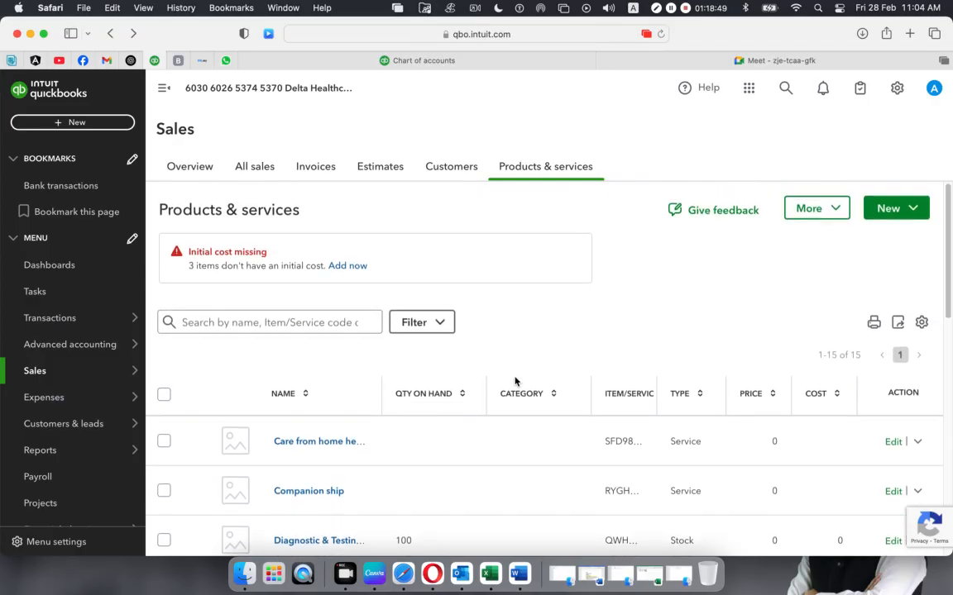
# Open the initial-cost page for the three equipment items, focus the first cost, and switch to Excel
pyautogui.click(345, 265)
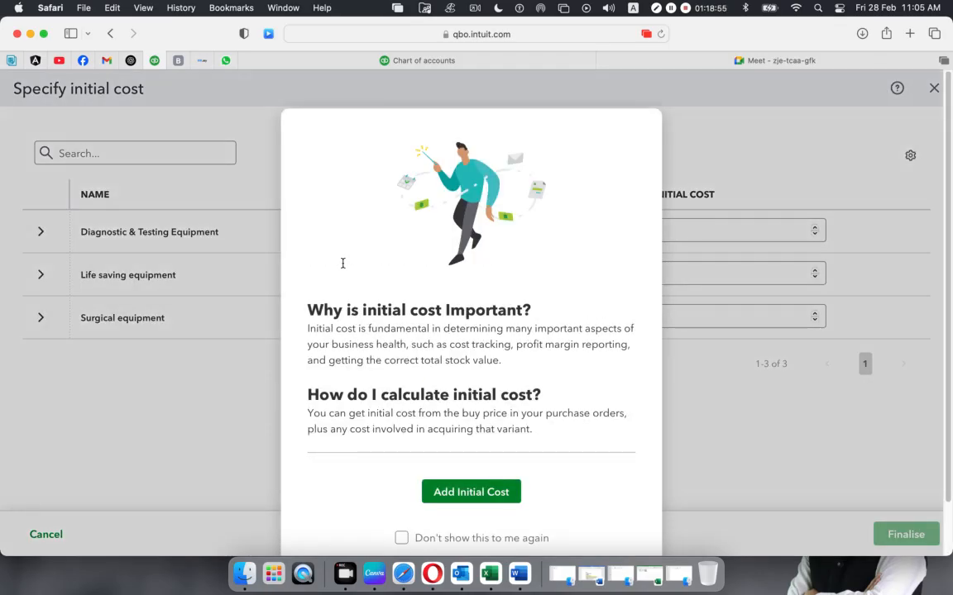
pyautogui.click(459, 494)
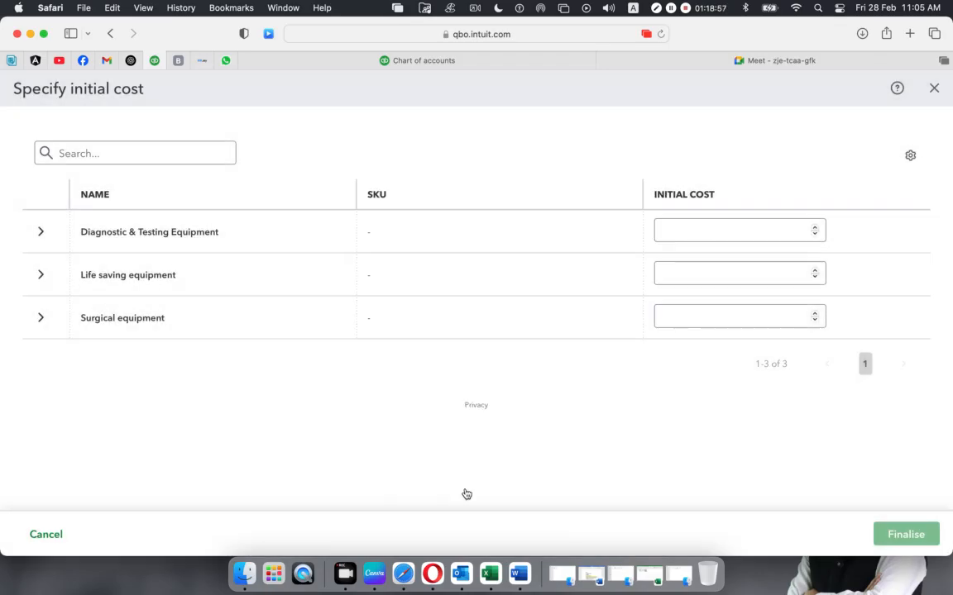
pyautogui.click(768, 228)
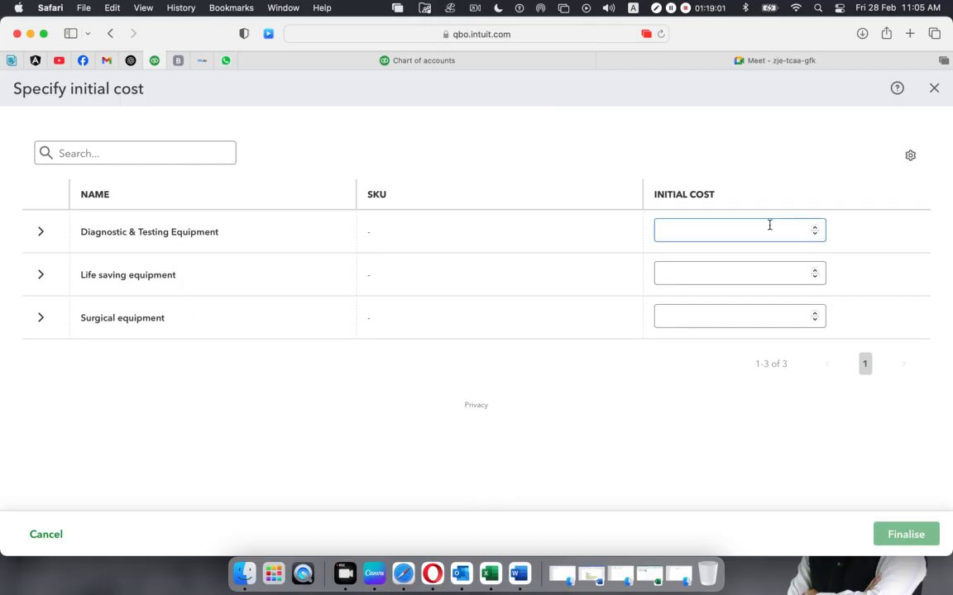
pyautogui.click(770, 225)
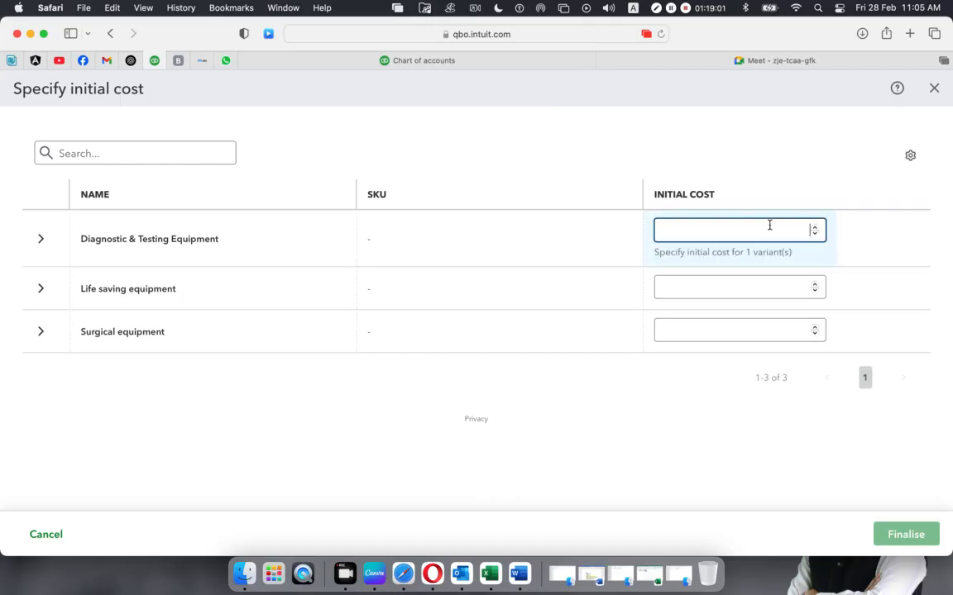
pyautogui.click(493, 579)
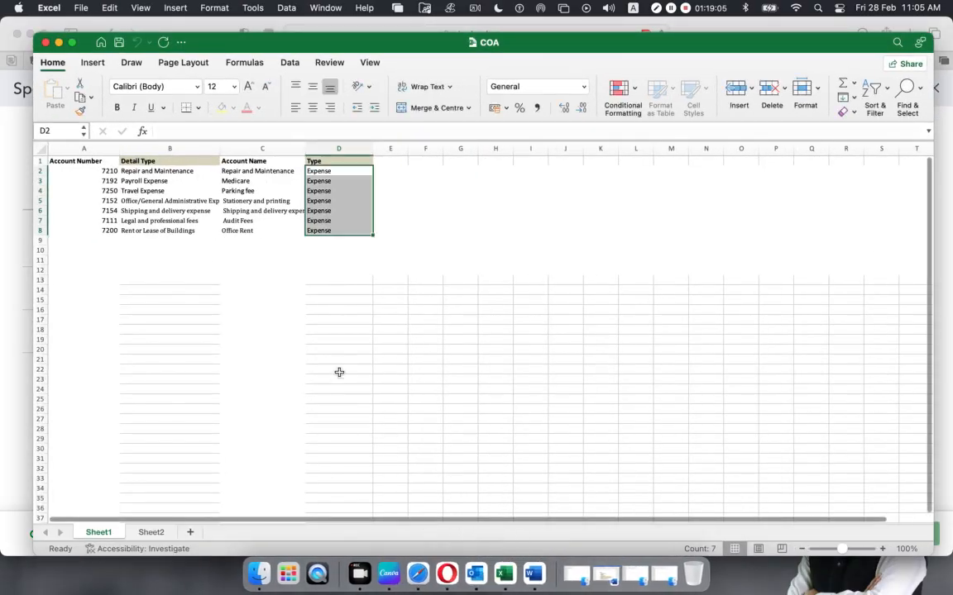
# Close the COA workbook, open the Delta Healthcare products CSV and select purchase costs 450, 600 and 500
pyautogui.click(46, 42)
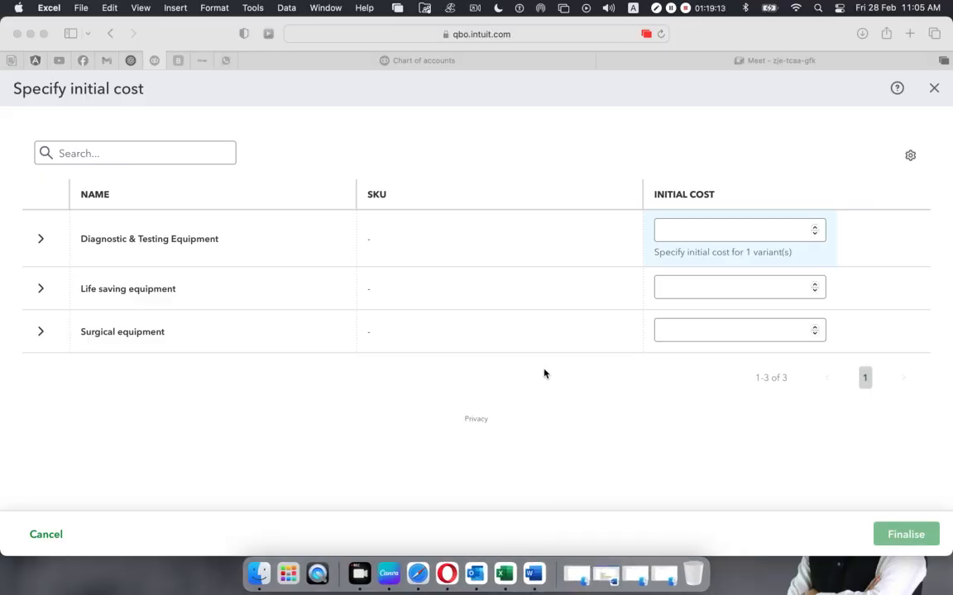
pyautogui.click(31, 34)
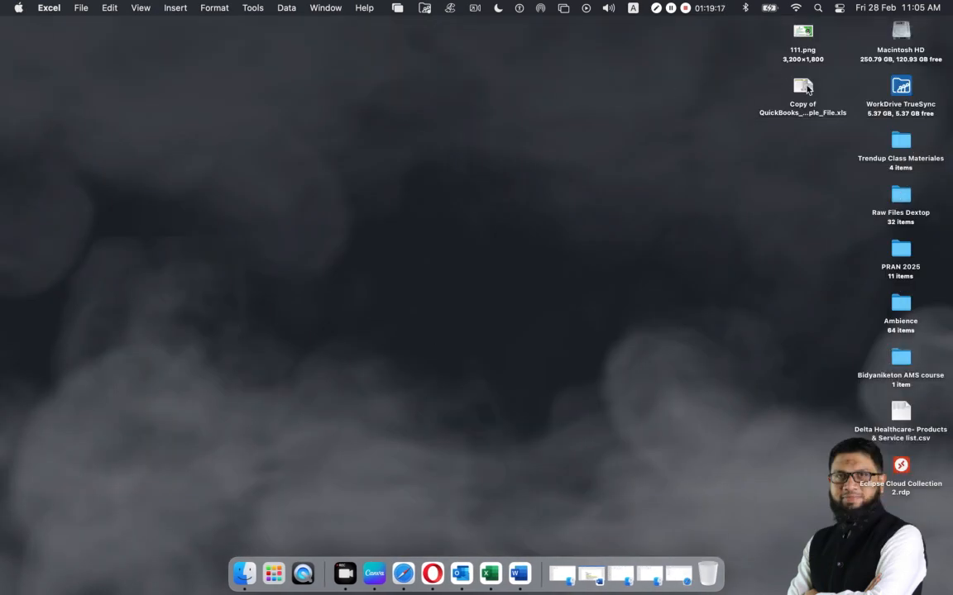
pyautogui.doubleClick(807, 88)
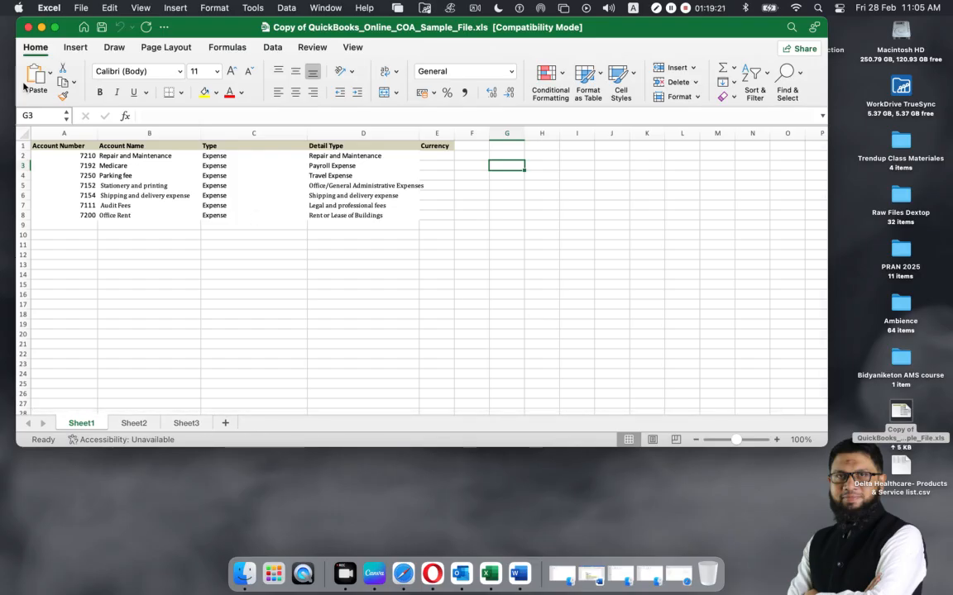
pyautogui.click(29, 28)
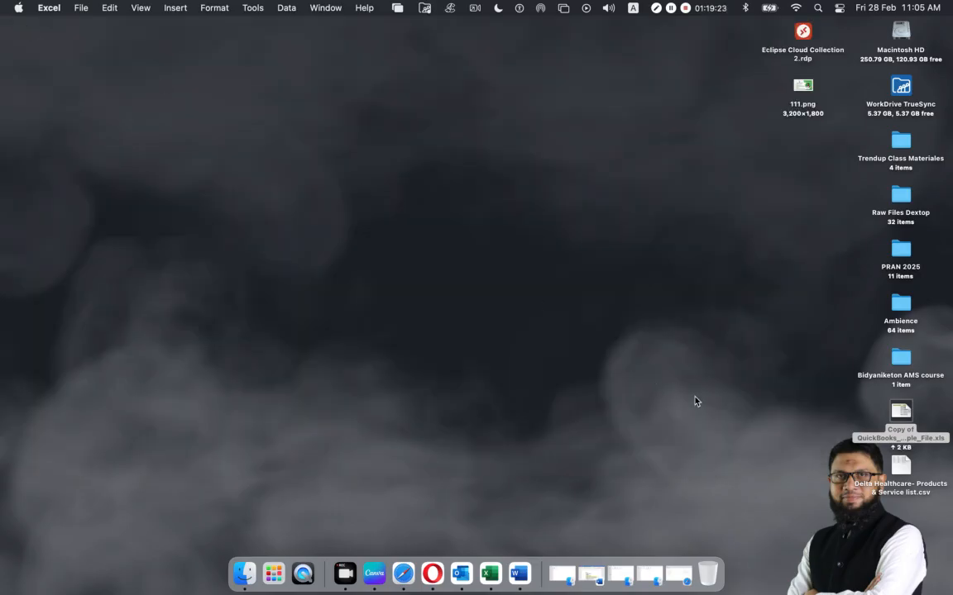
pyautogui.doubleClick(899, 470)
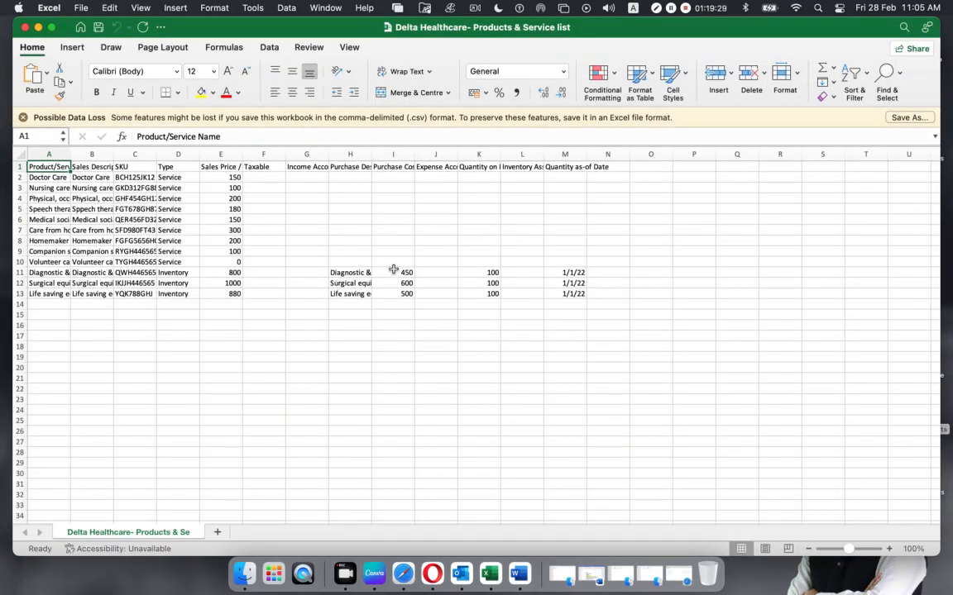
pyautogui.moveTo(394, 271); pyautogui.dragTo(394, 293)
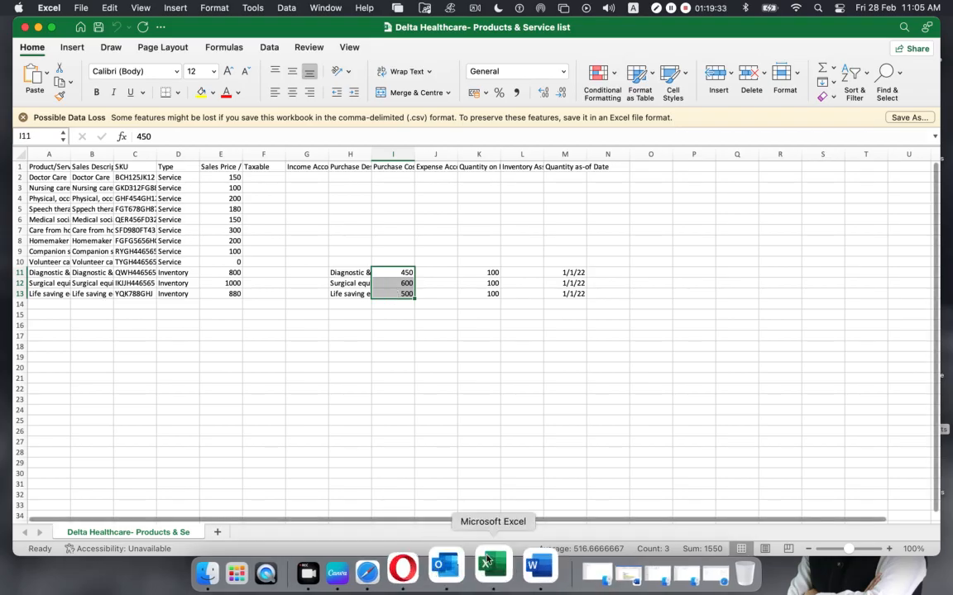
pyautogui.click(403, 564)
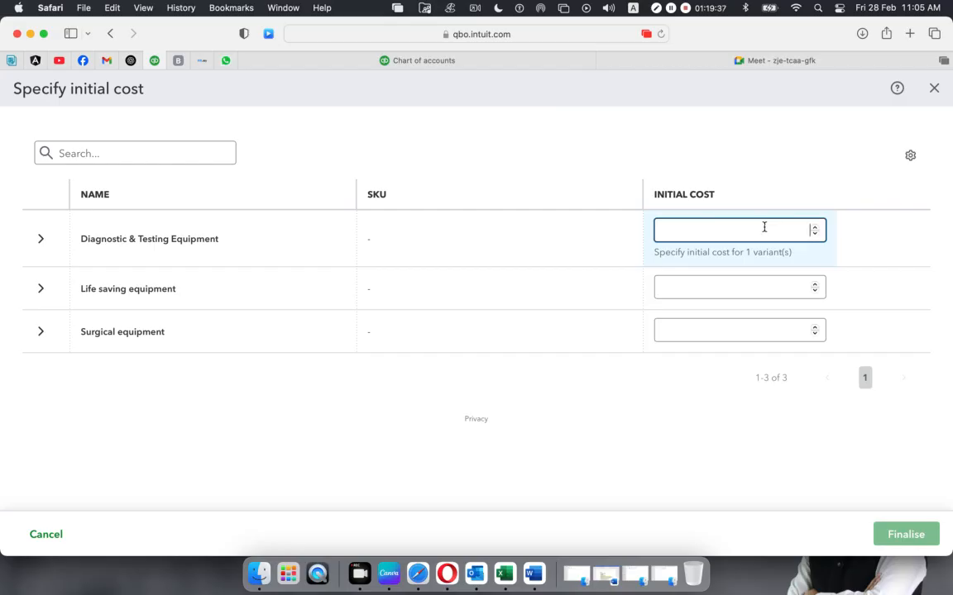
# Enter initial costs of 450, 600 and 500 for the three equipment items, then finalise and save
pyautogui.write('450')
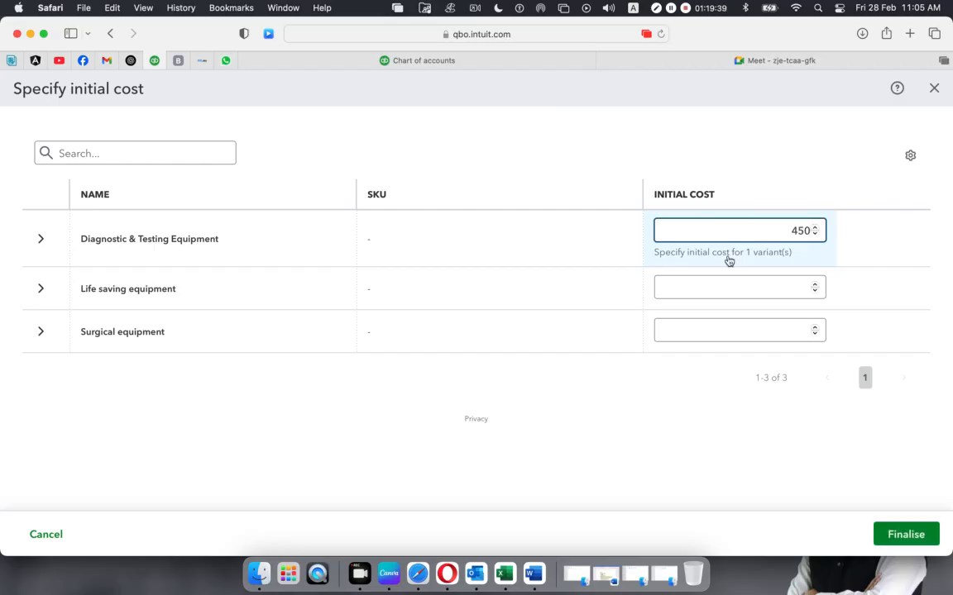
pyautogui.press('super+Tab')
pyautogui.press('super+Tab')
pyautogui.click(730, 284)
pyautogui.write('600')
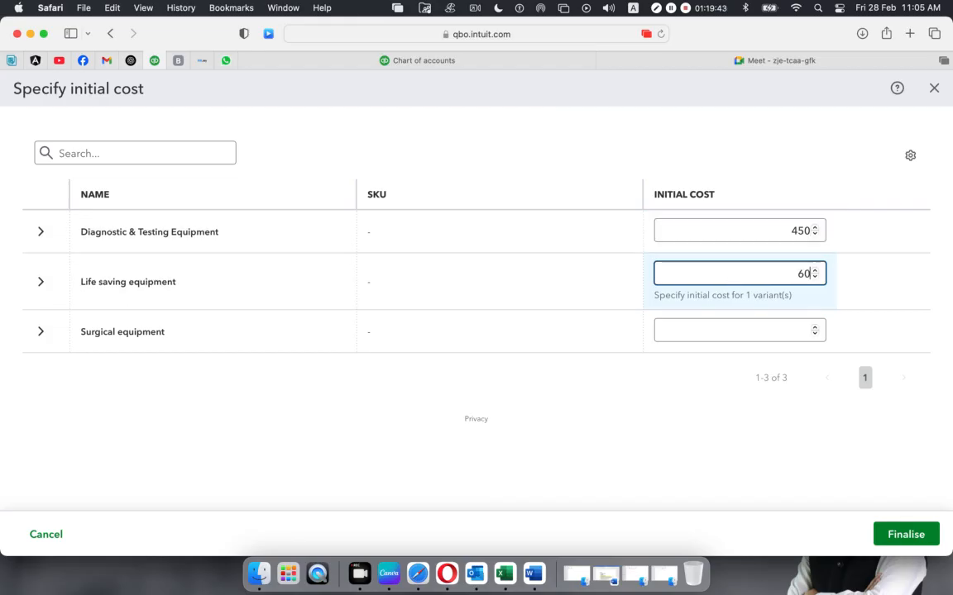
pyautogui.click(711, 328)
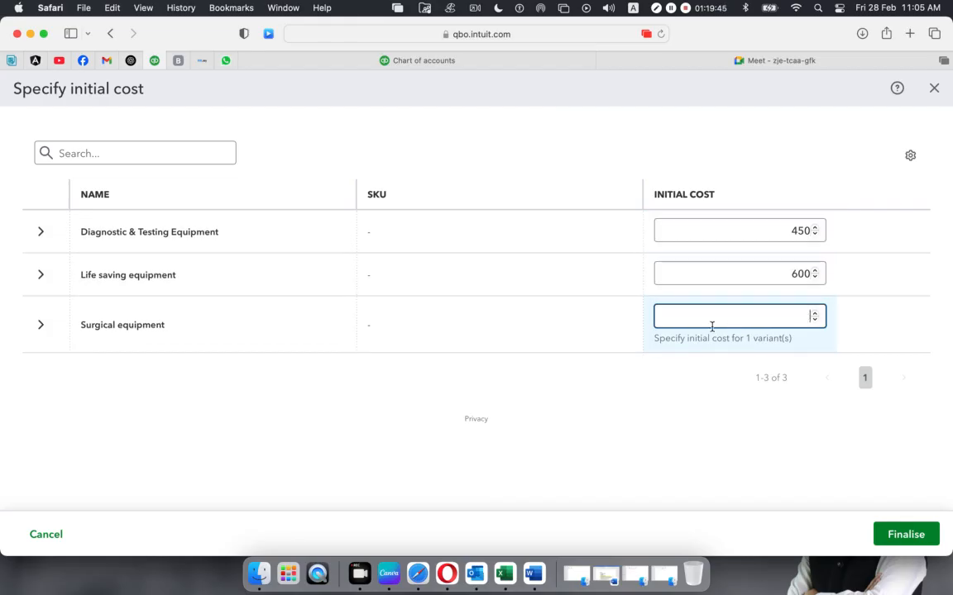
pyautogui.write('500')
pyautogui.click(714, 458)
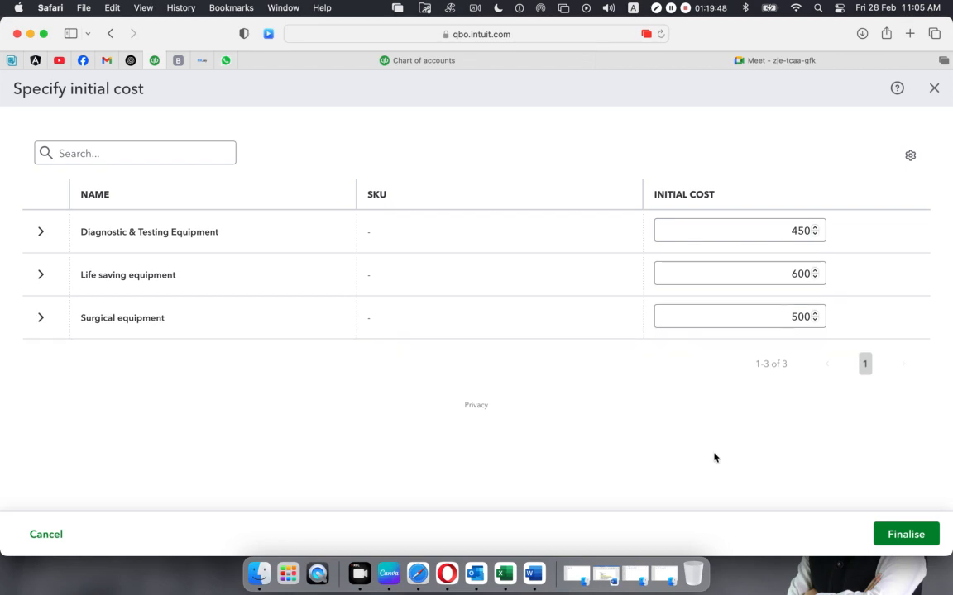
pyautogui.click(907, 536)
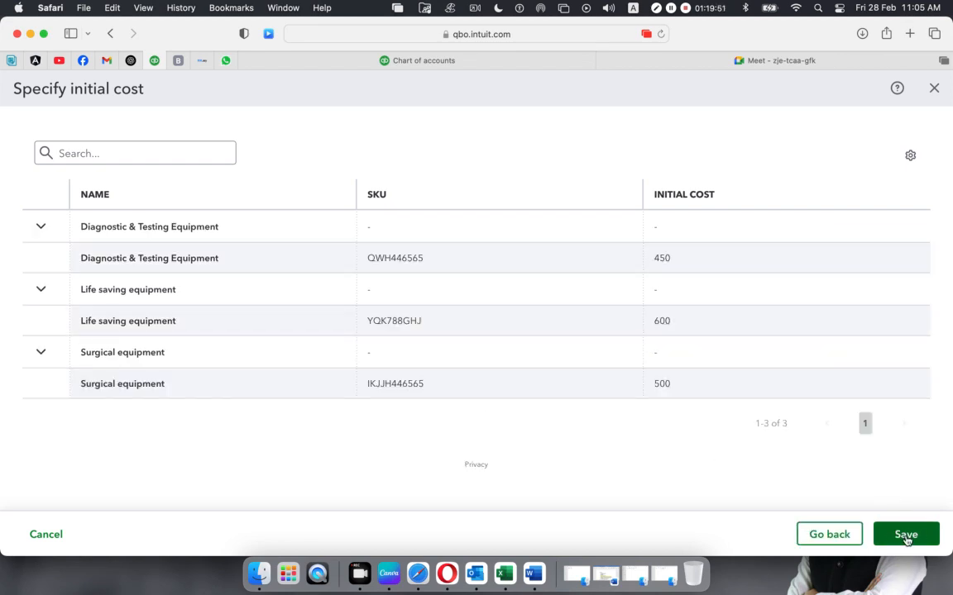
pyautogui.click(906, 535)
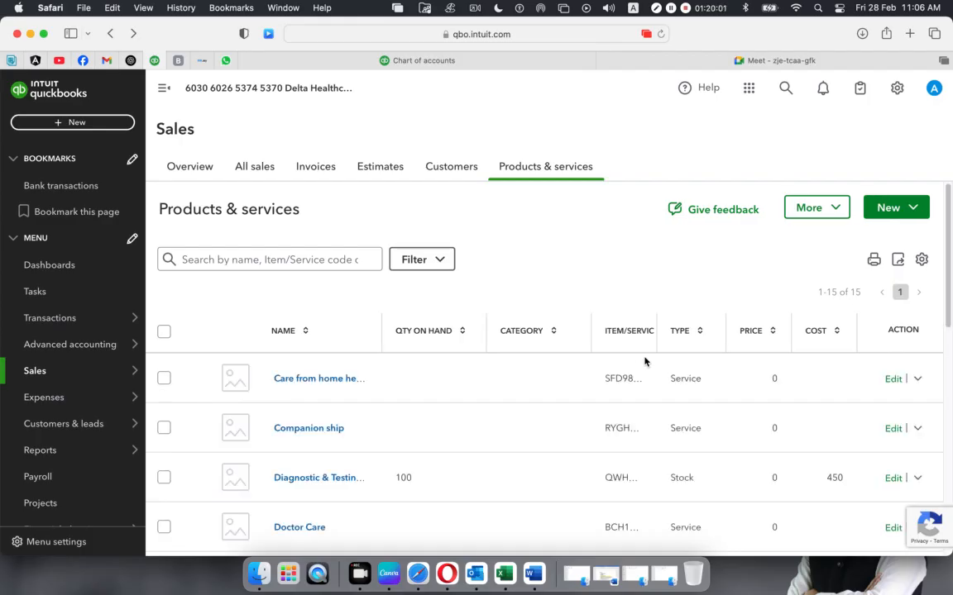
# Scroll through the Products & services list to review the 15 items and their costs
pyautogui.scroll(-8, 645, 362)
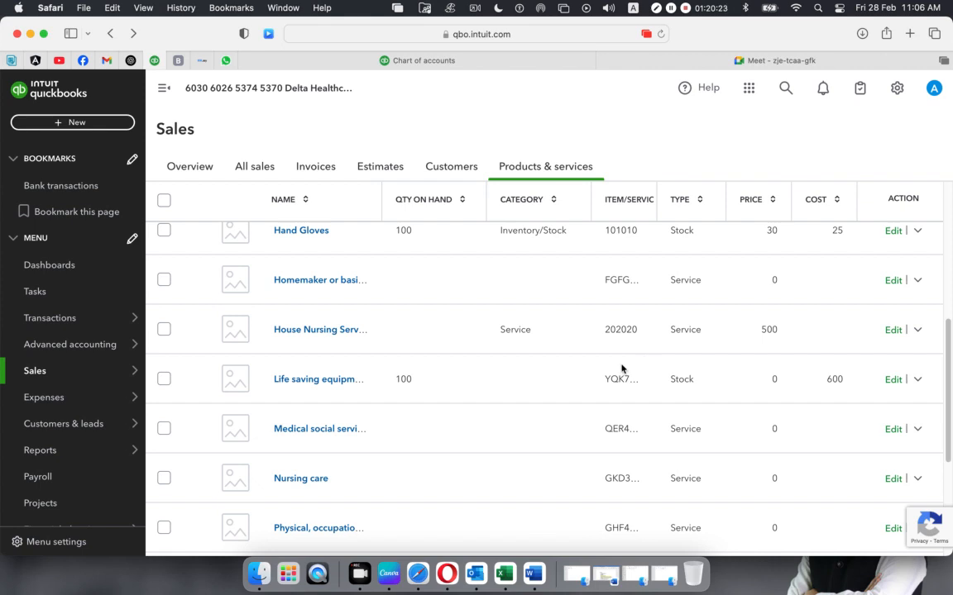
pyautogui.scroll(5, 512, 382)
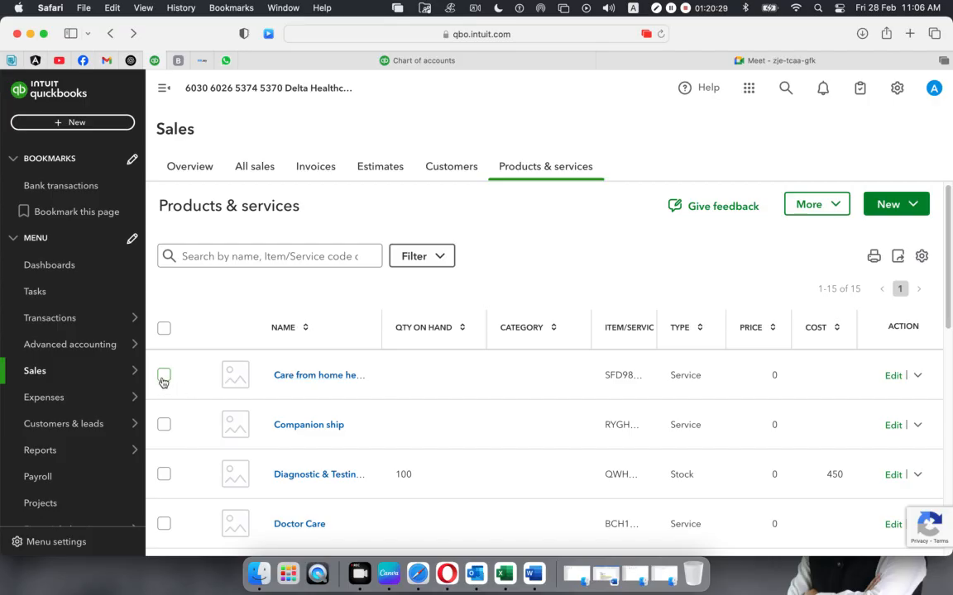
pyautogui.scroll(-3, 704, 386)
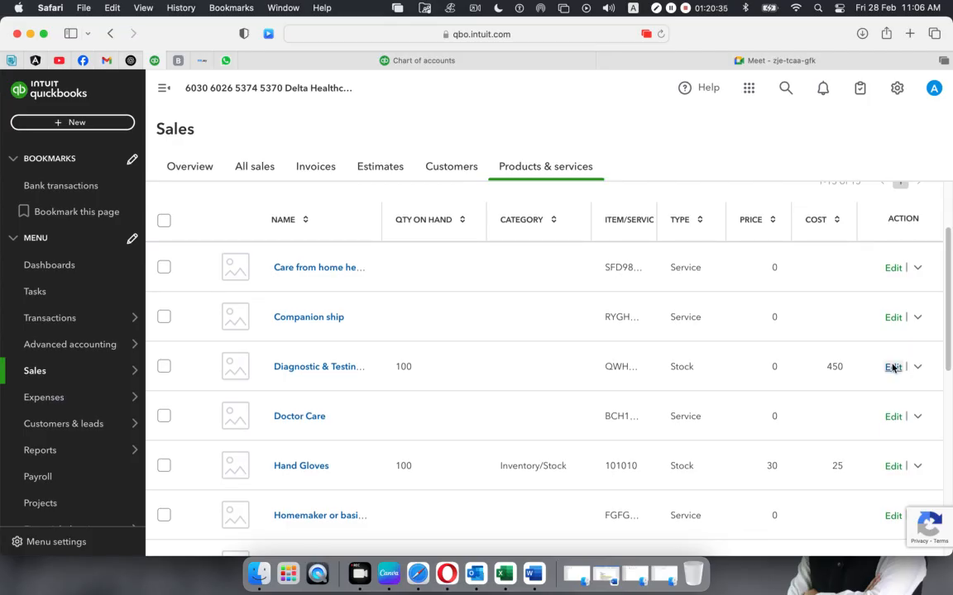
pyautogui.click(893, 367)
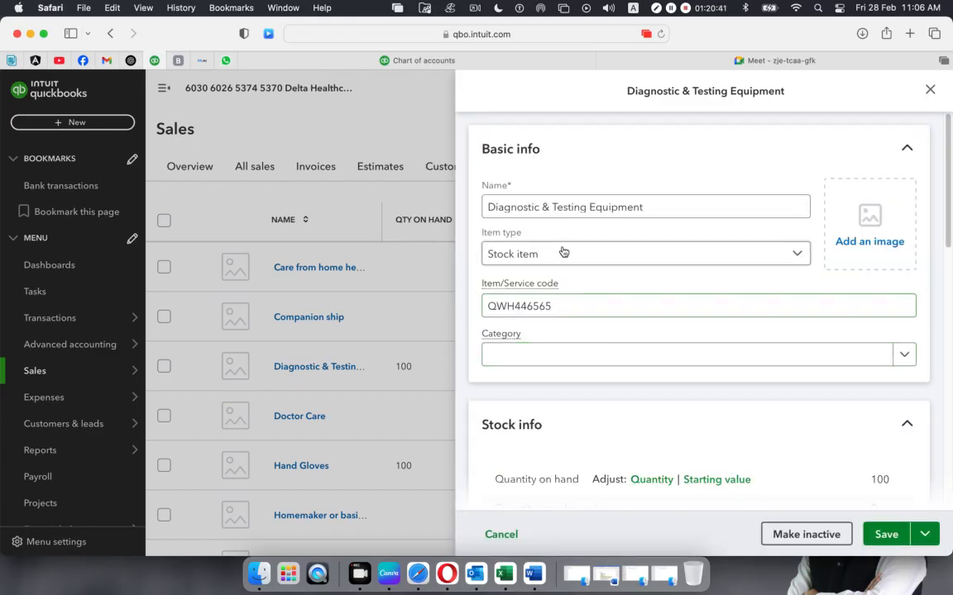
pyautogui.click(521, 354)
pyautogui.scroll(-5, 567, 346)
pyautogui.click(567, 348)
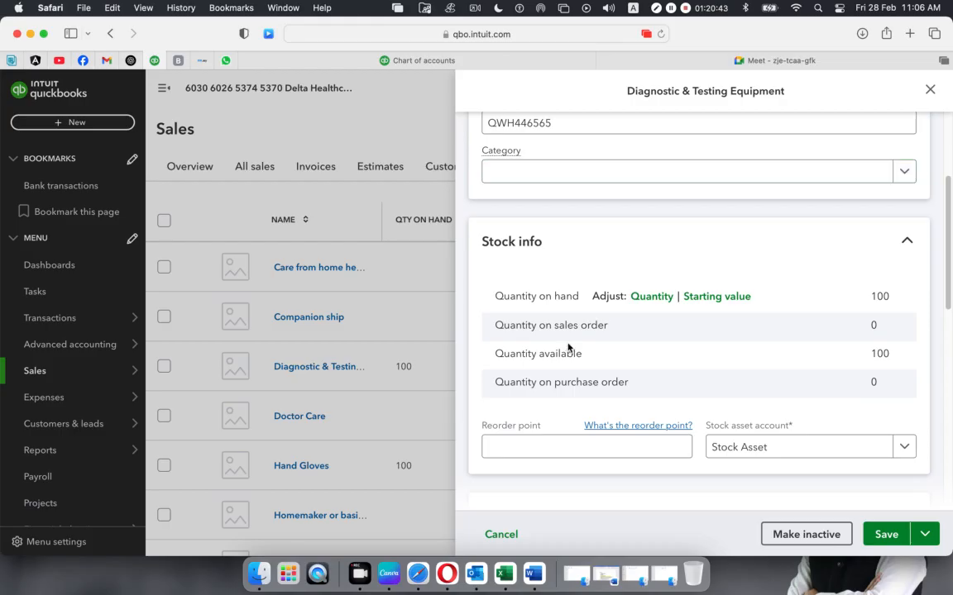
pyautogui.scroll(-6, 568, 348)
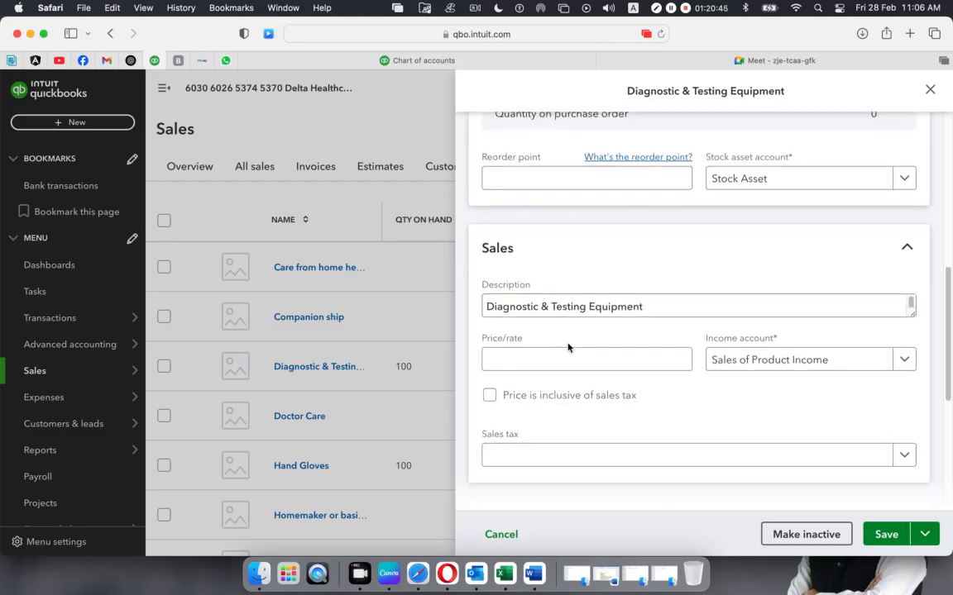
pyautogui.scroll(-5, 568, 348)
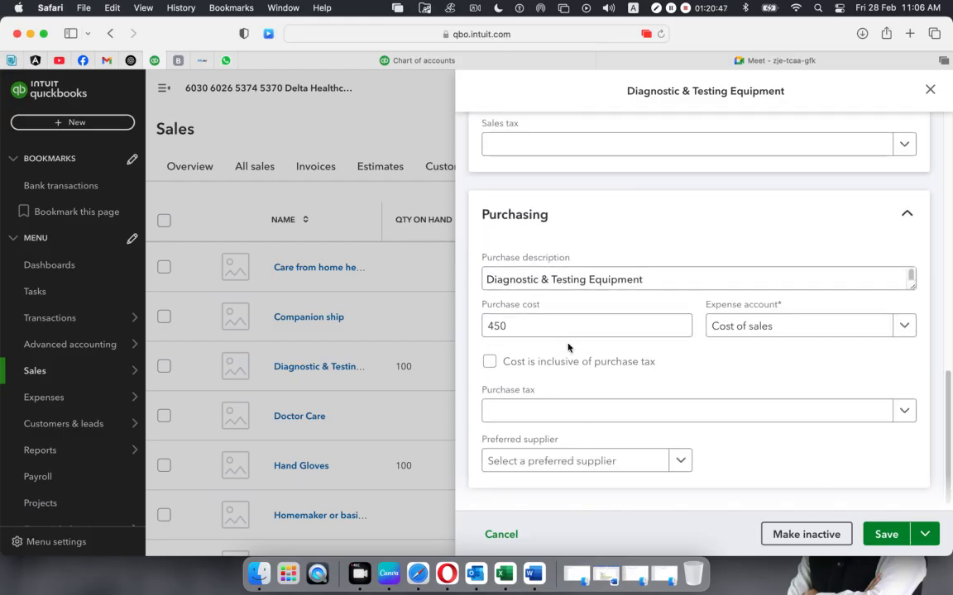
pyautogui.scroll(5, 568, 348)
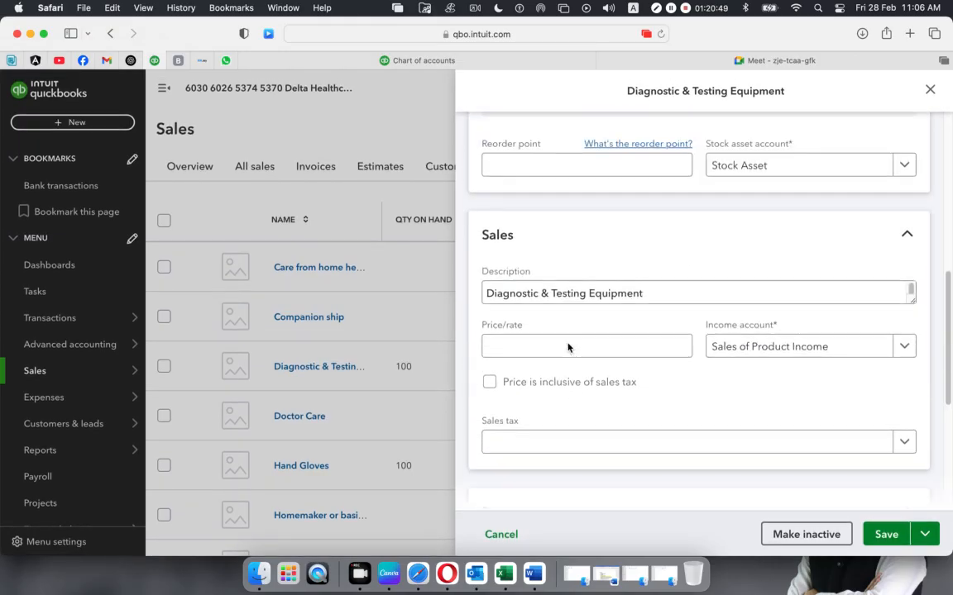
pyautogui.scroll(6, 567, 348)
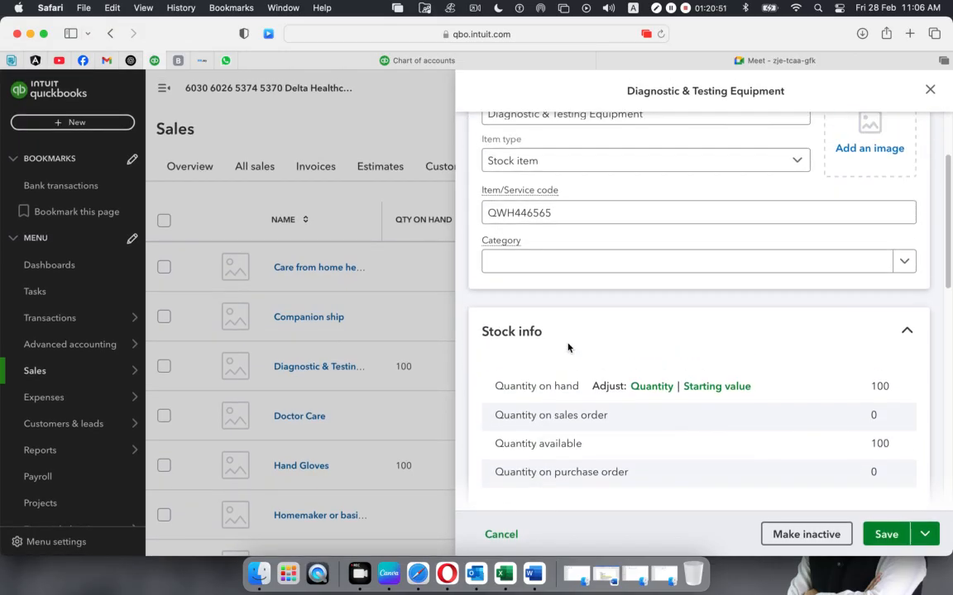
pyautogui.scroll(2, 568, 348)
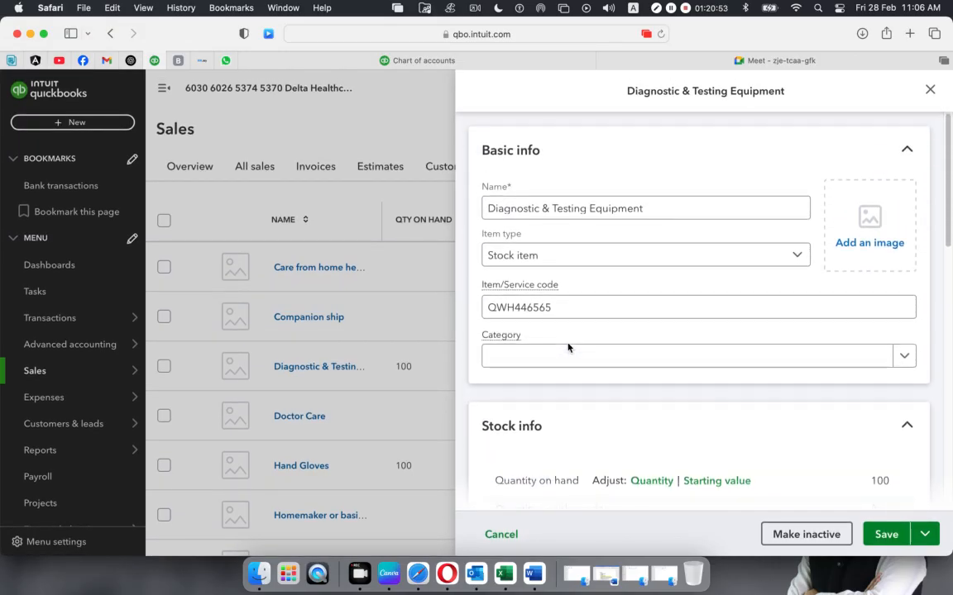
pyautogui.scroll(-3, 568, 348)
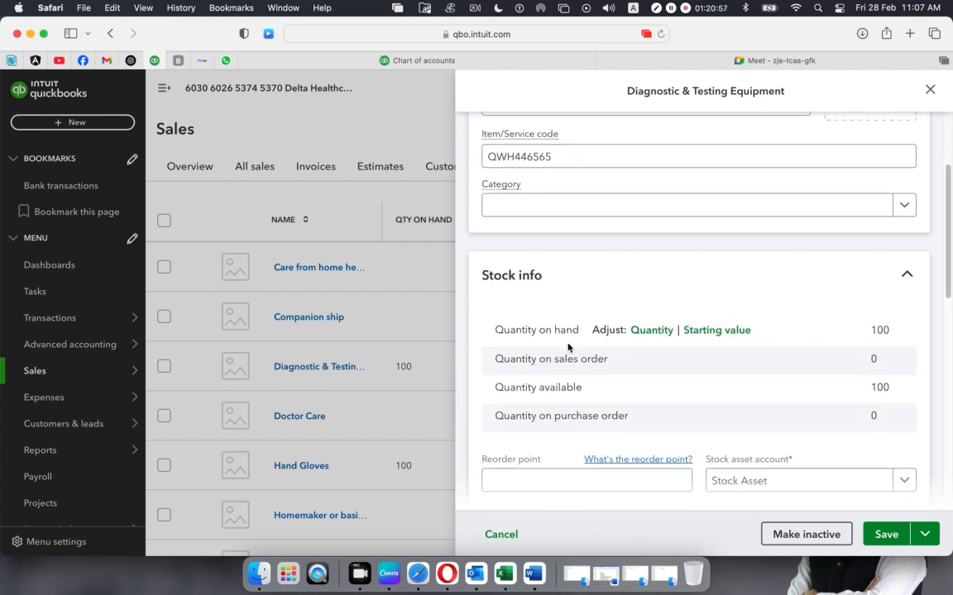
pyautogui.scroll(1, 568, 348)
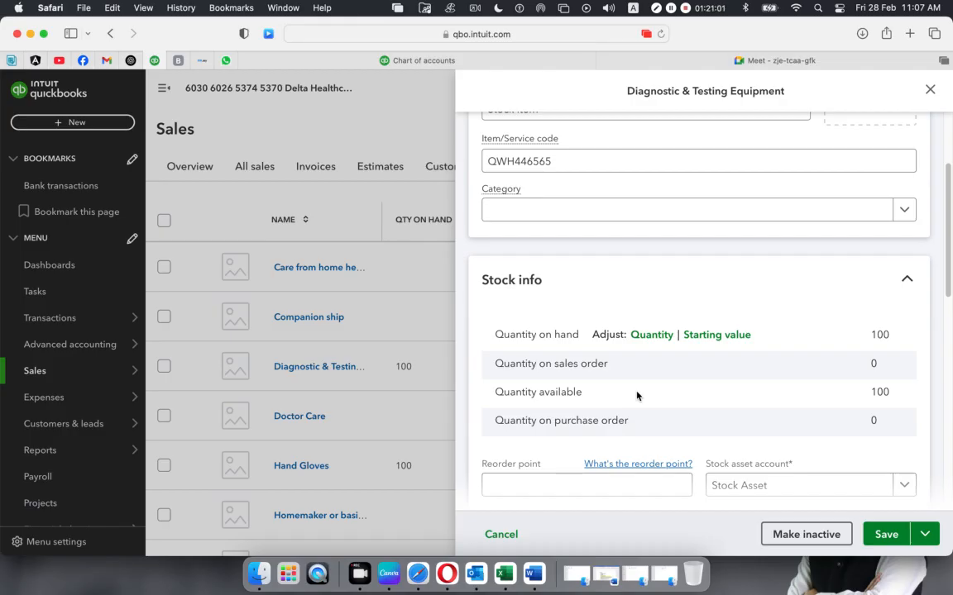
pyautogui.scroll(-3, 637, 396)
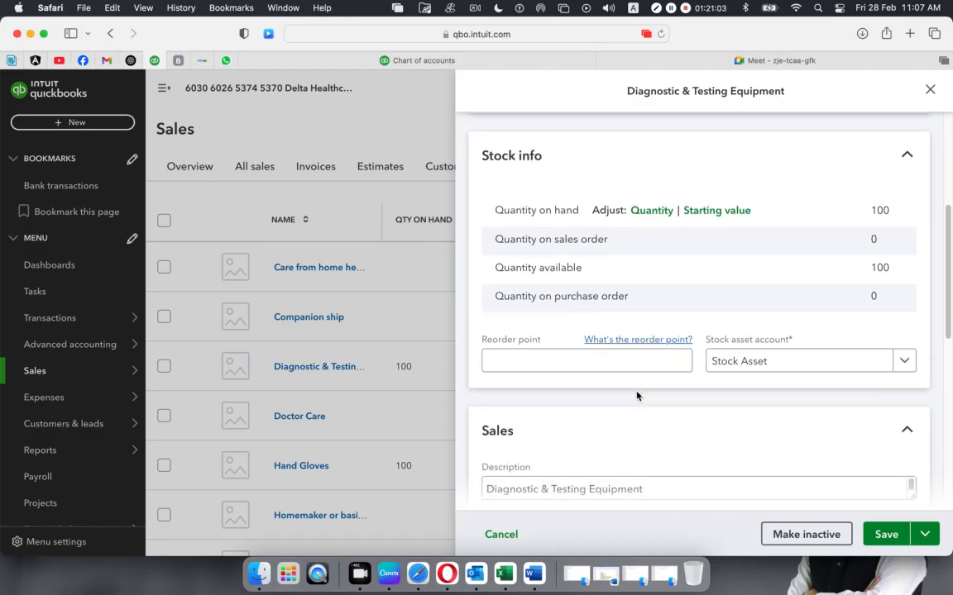
pyautogui.scroll(-4, 637, 396)
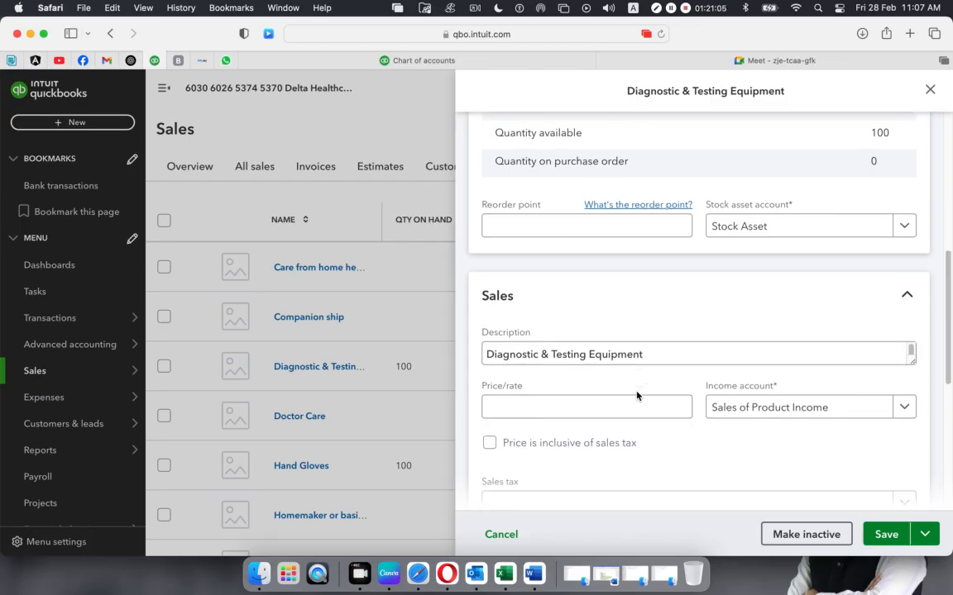
pyautogui.scroll(-8, 637, 396)
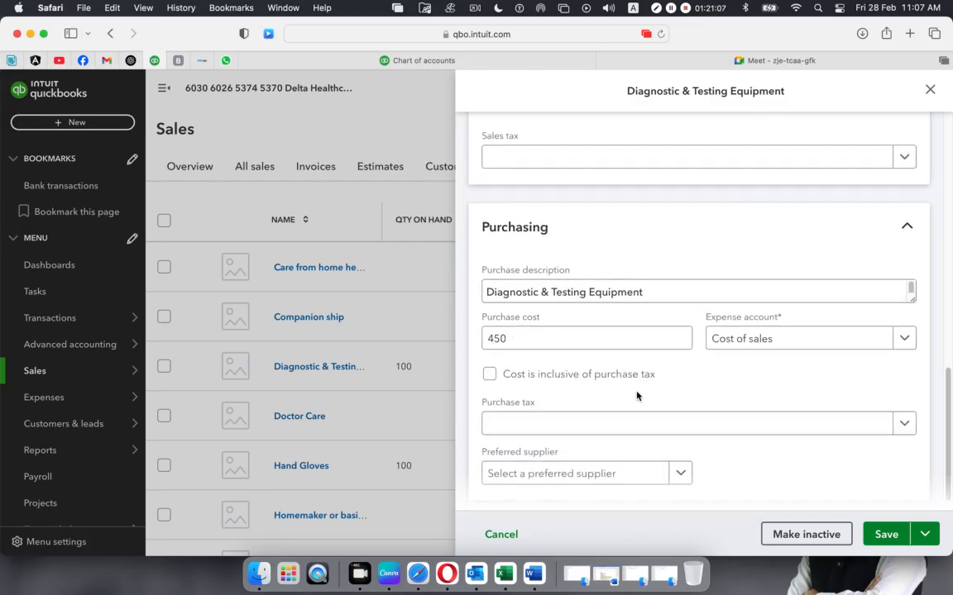
pyautogui.click(636, 397)
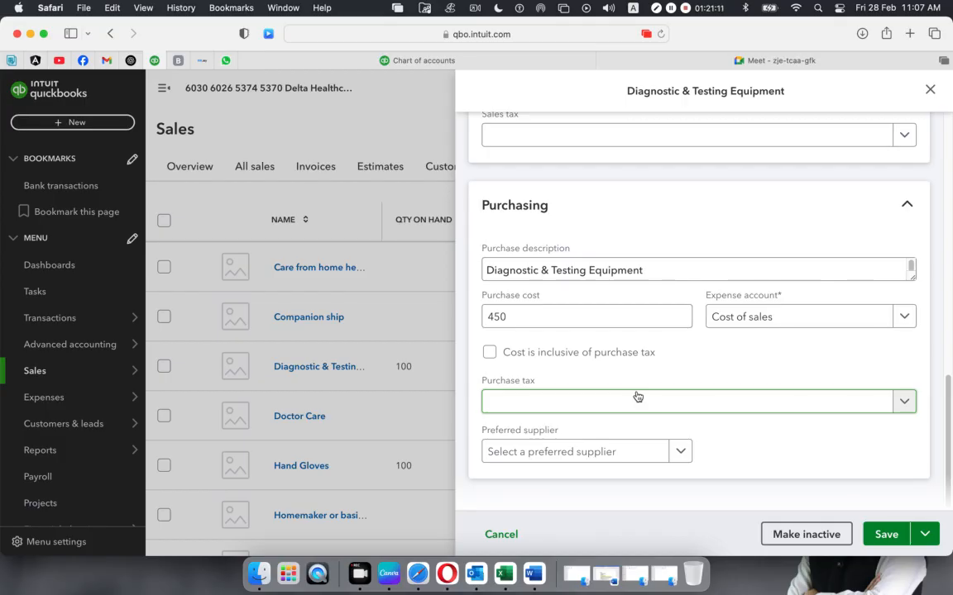
pyautogui.scroll(10, 637, 397)
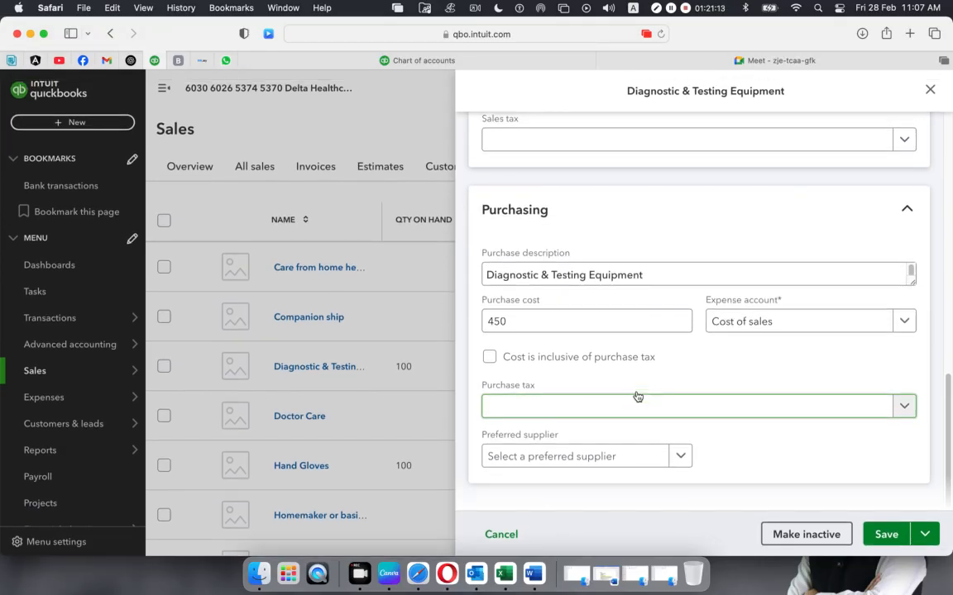
pyautogui.scroll(4, 636, 396)
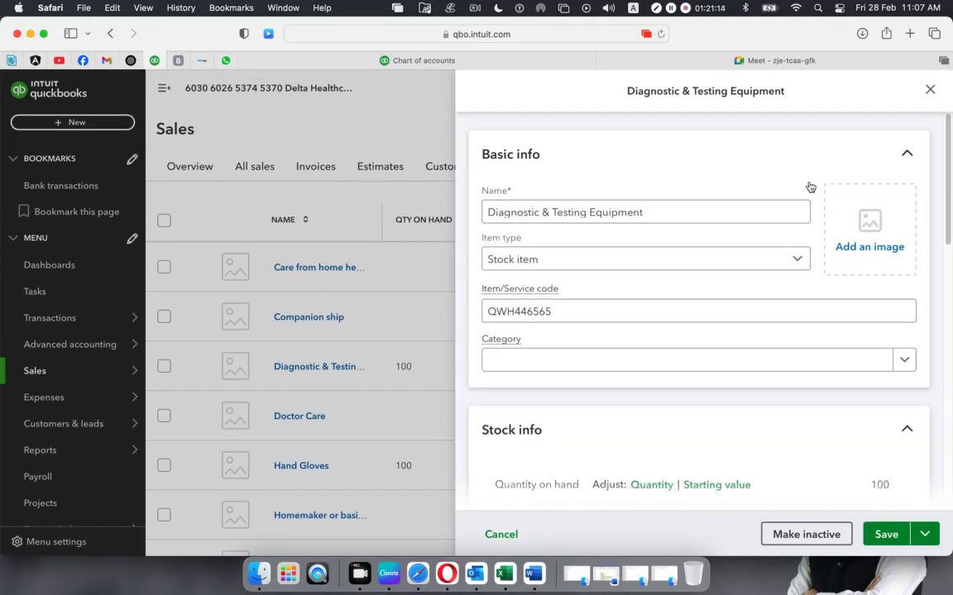
pyautogui.click(928, 91)
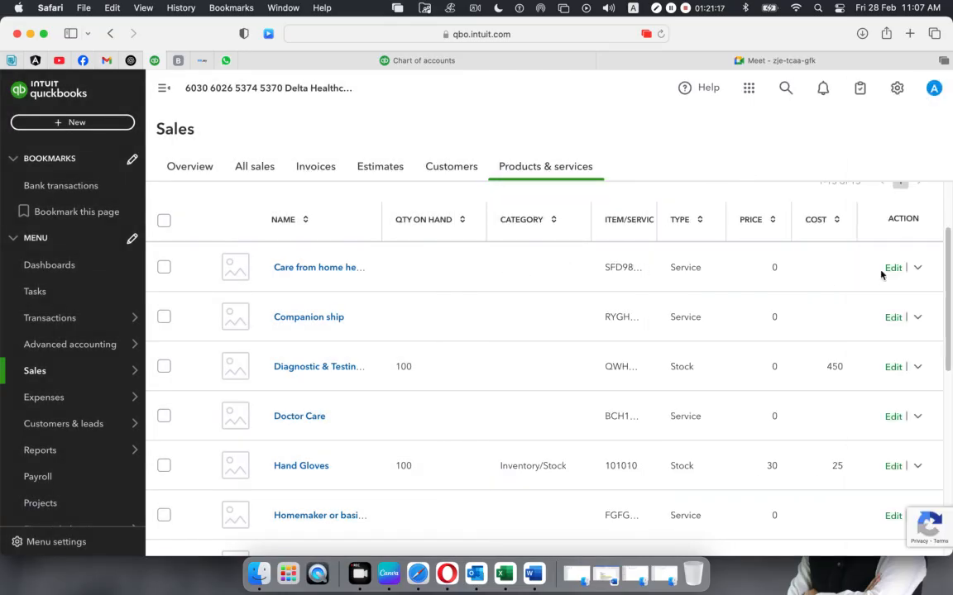
# Open the first service item's page, go back, then open the Diagnostic & Testing Equipment detail page
pyautogui.click(917, 269)
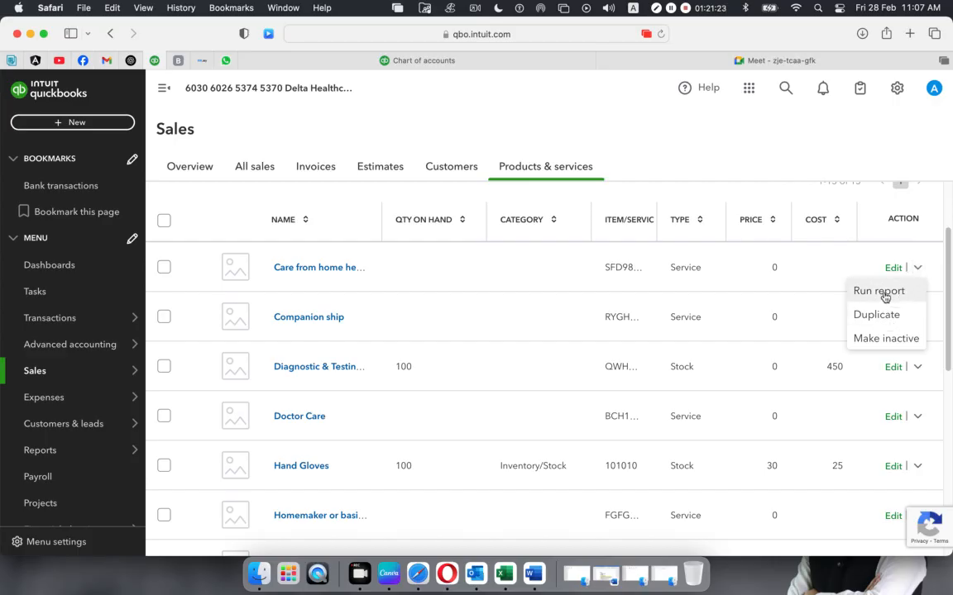
pyautogui.click(296, 273)
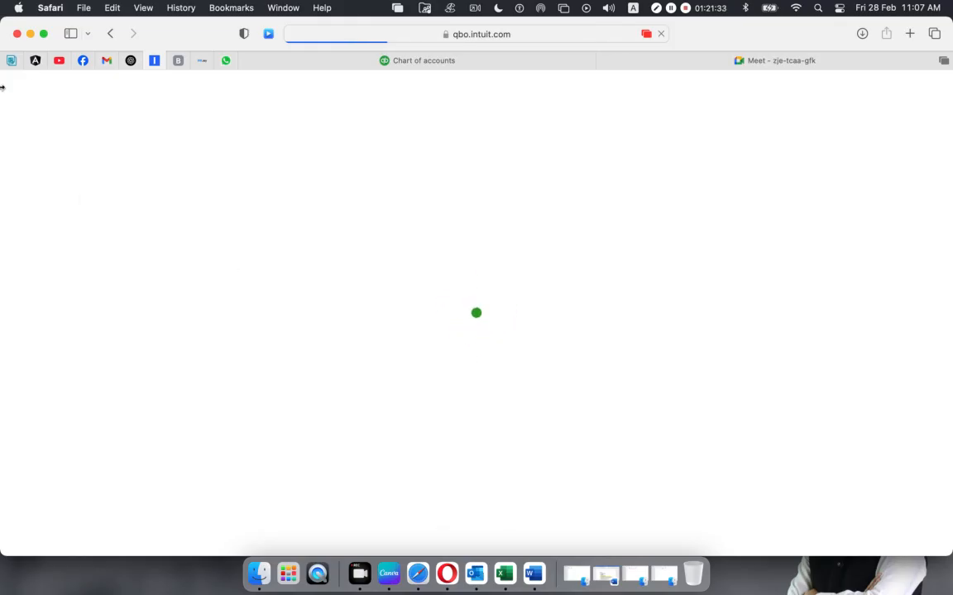
pyautogui.click(107, 34)
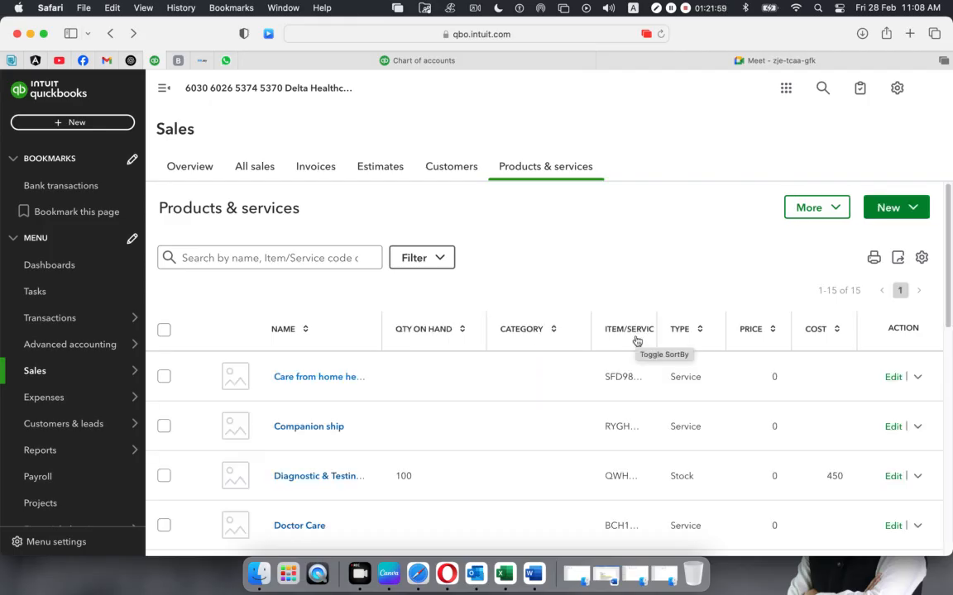
pyautogui.scroll(-3, 637, 341)
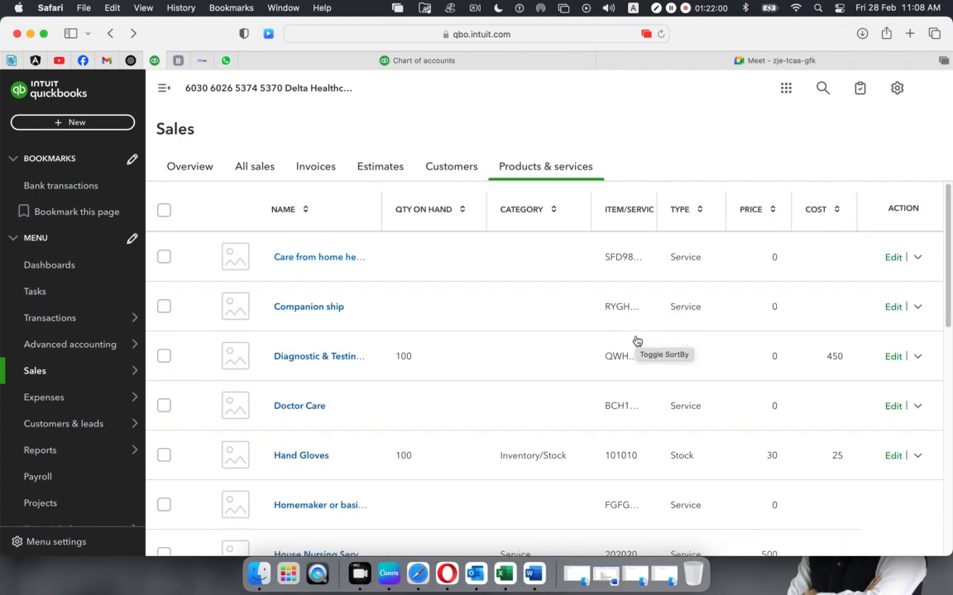
pyautogui.click(340, 363)
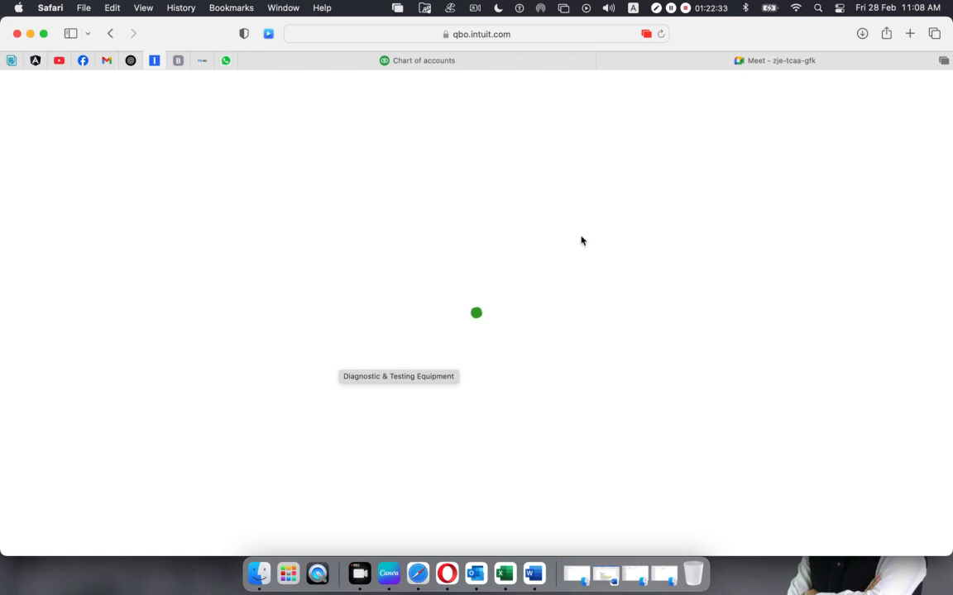
# Review the 16 contributors in Google Meet's People panel, then return to the QuickBooks Balance Sheet
pyautogui.click(761, 63)
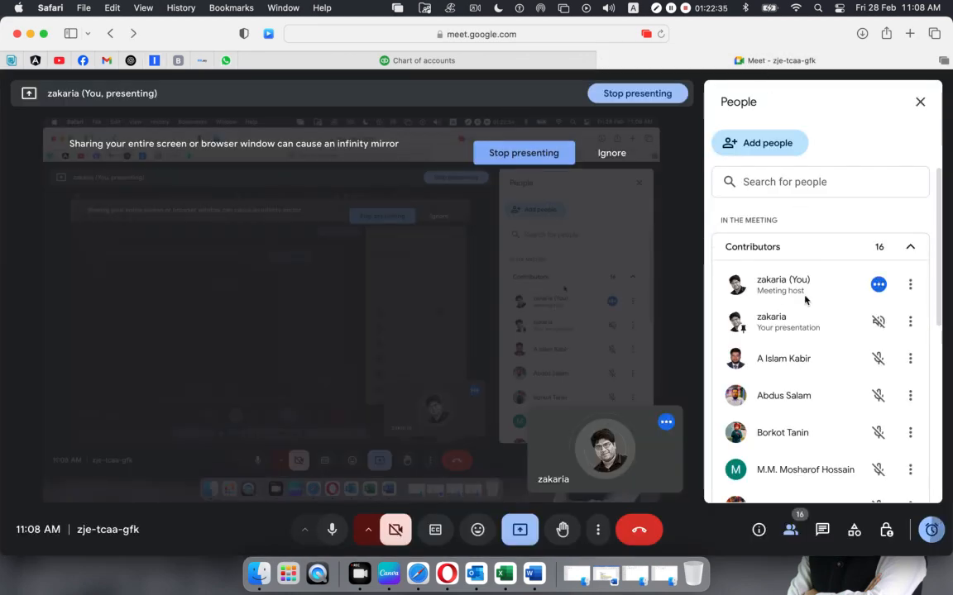
pyautogui.scroll(-4, 808, 321)
pyautogui.scroll(5, 809, 321)
pyautogui.scroll(-1, 807, 321)
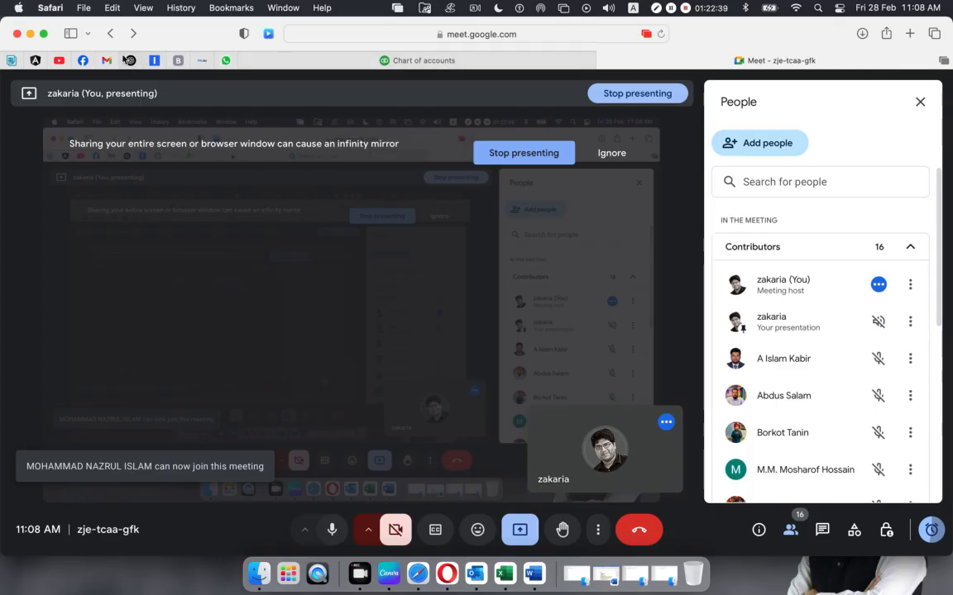
pyautogui.click(280, 60)
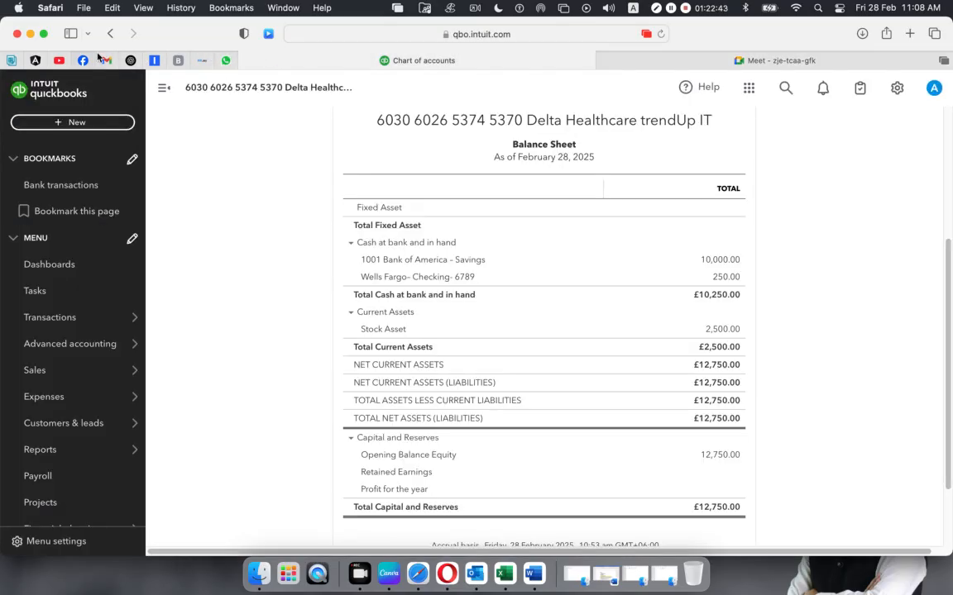
pyautogui.click(155, 62)
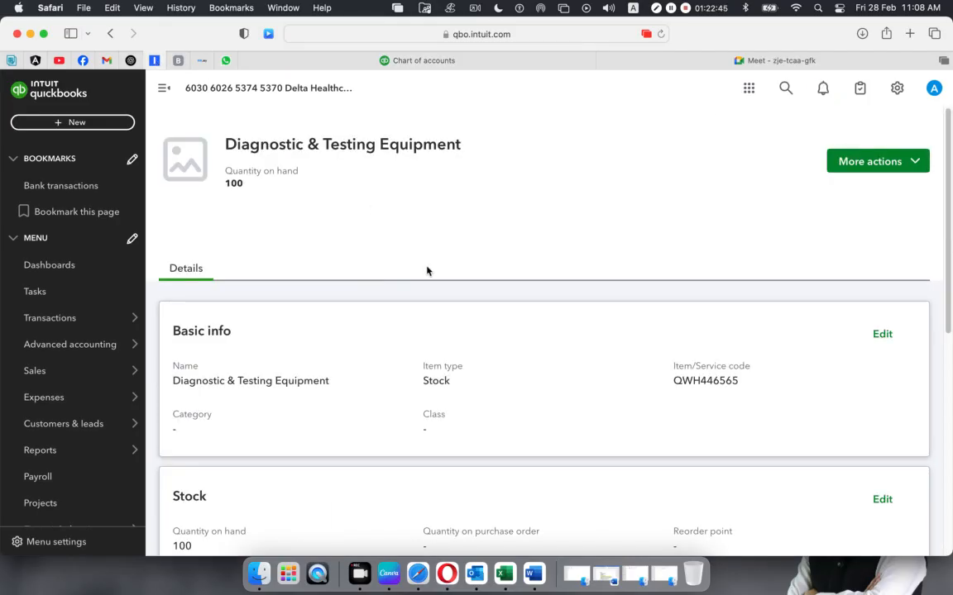
pyautogui.scroll(1, 429, 272)
pyautogui.scroll(-3, 544, 359)
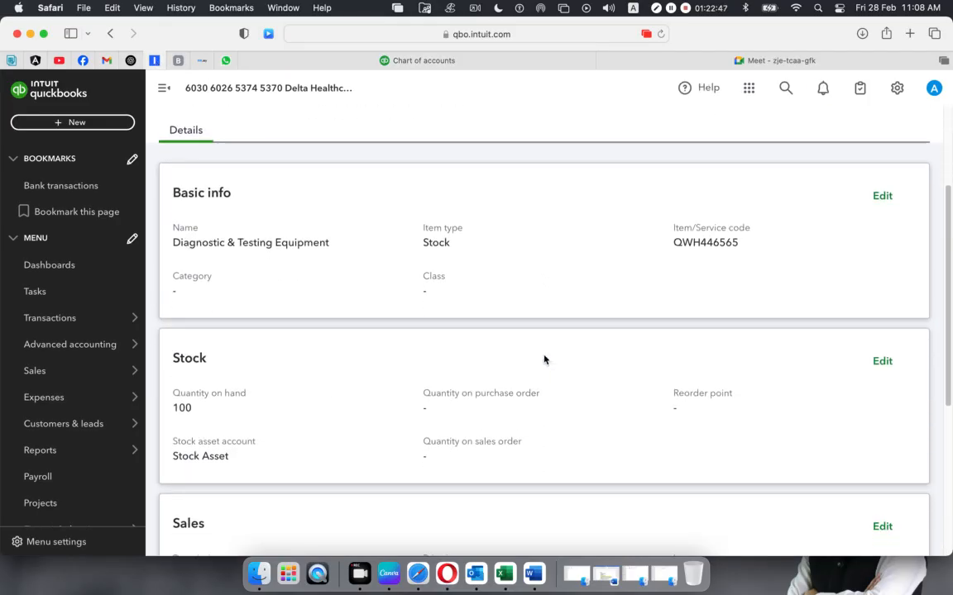
pyautogui.scroll(-1, 545, 360)
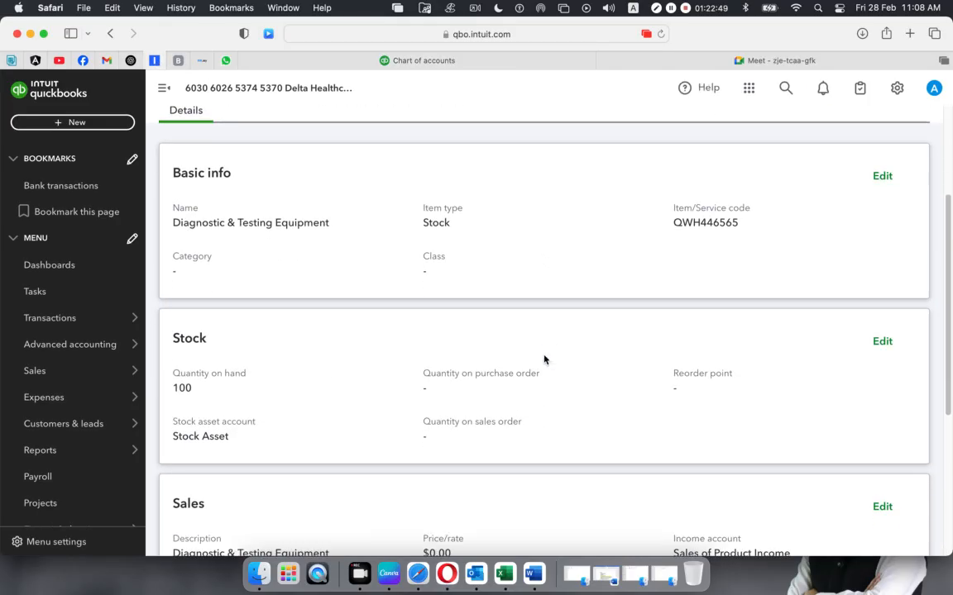
pyautogui.scroll(2, 544, 360)
pyautogui.scroll(1, 544, 359)
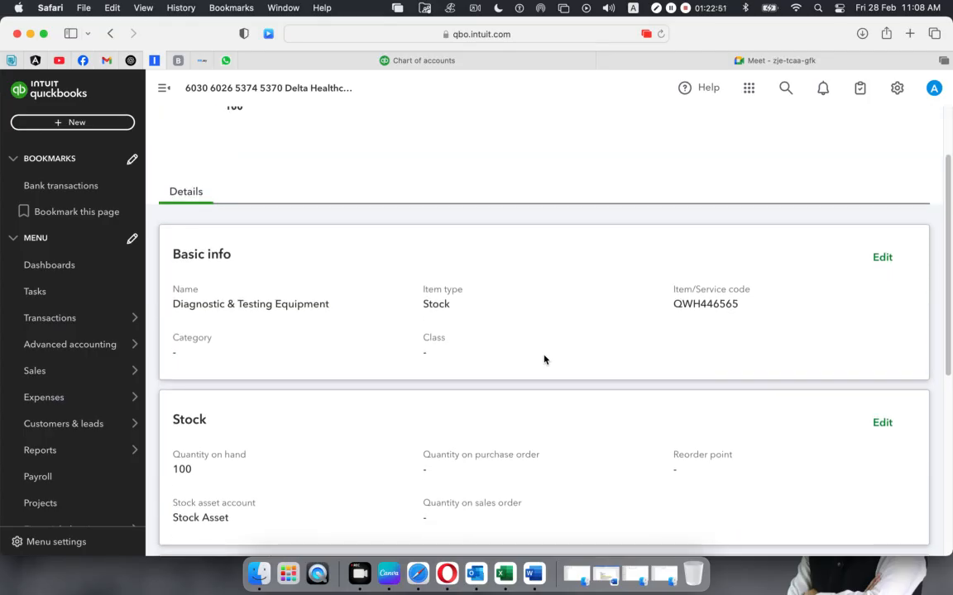
pyautogui.scroll(-5, 544, 359)
pyautogui.scroll(-1, 545, 360)
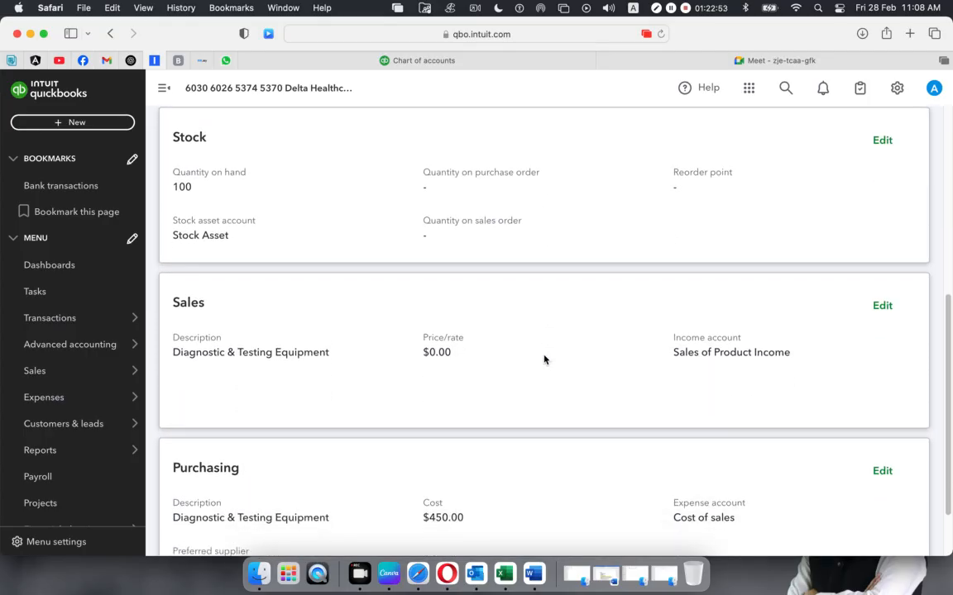
pyautogui.scroll(-2, 544, 360)
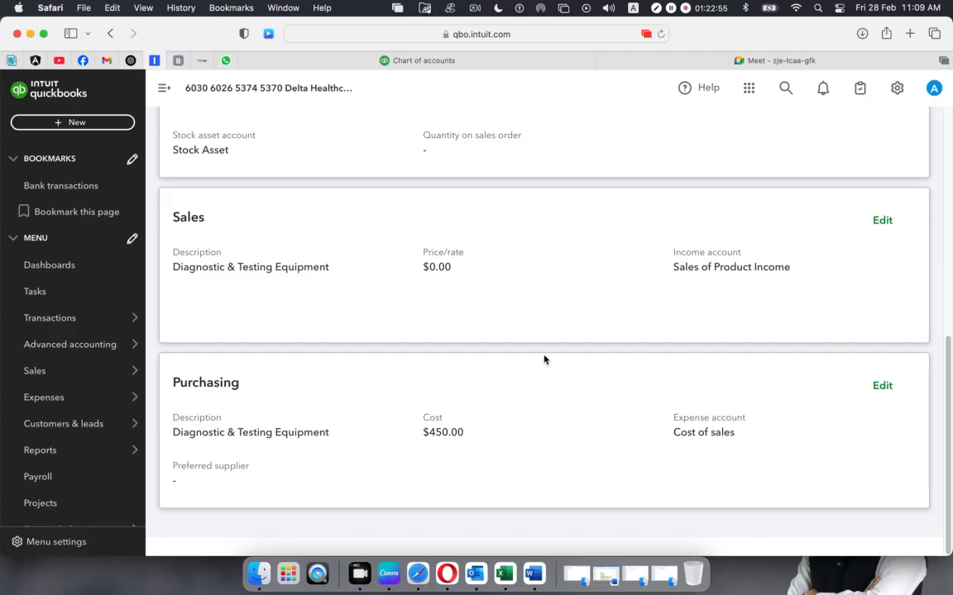
pyautogui.scroll(1, 544, 360)
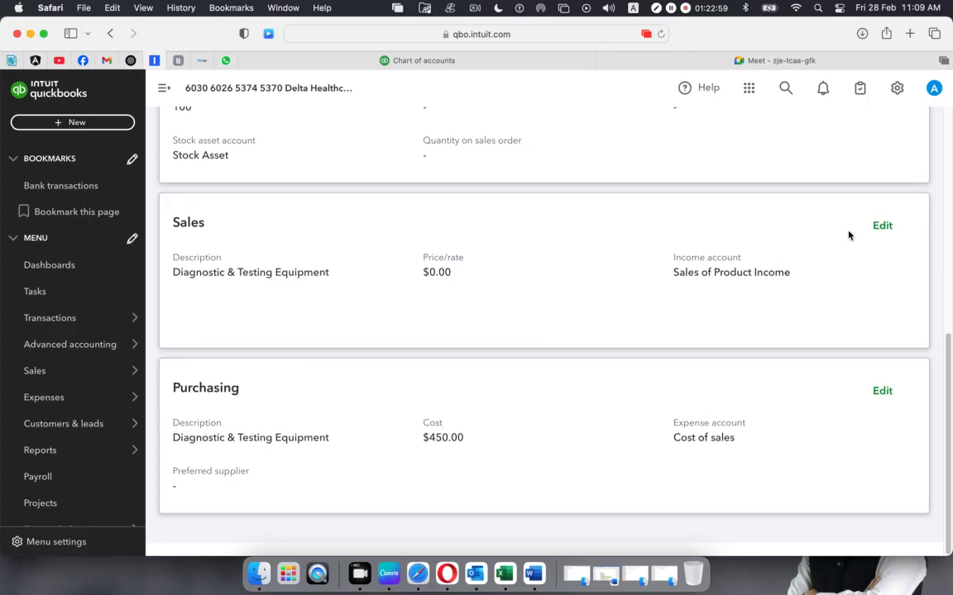
pyautogui.scroll(4, 611, 317)
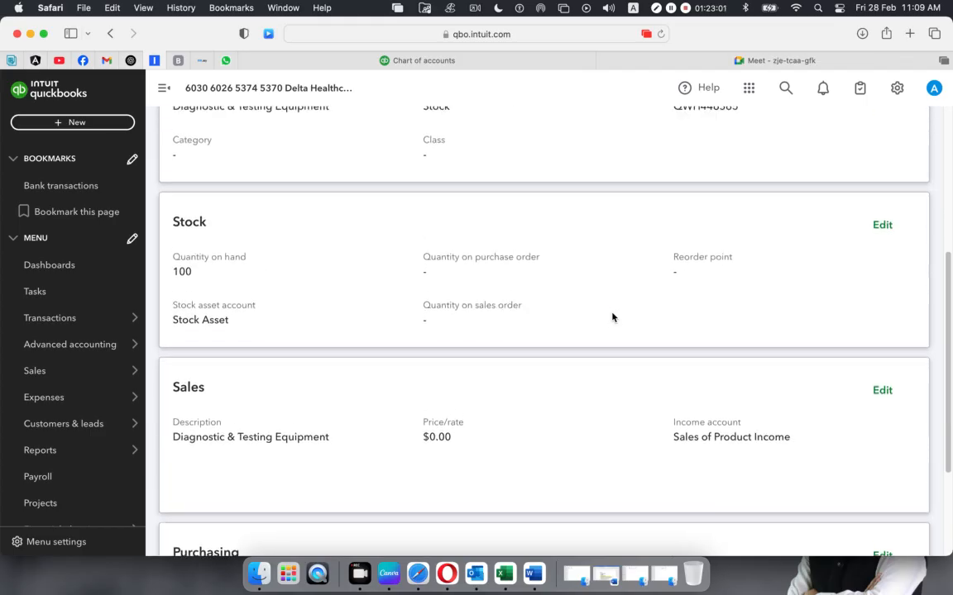
pyautogui.click(882, 226)
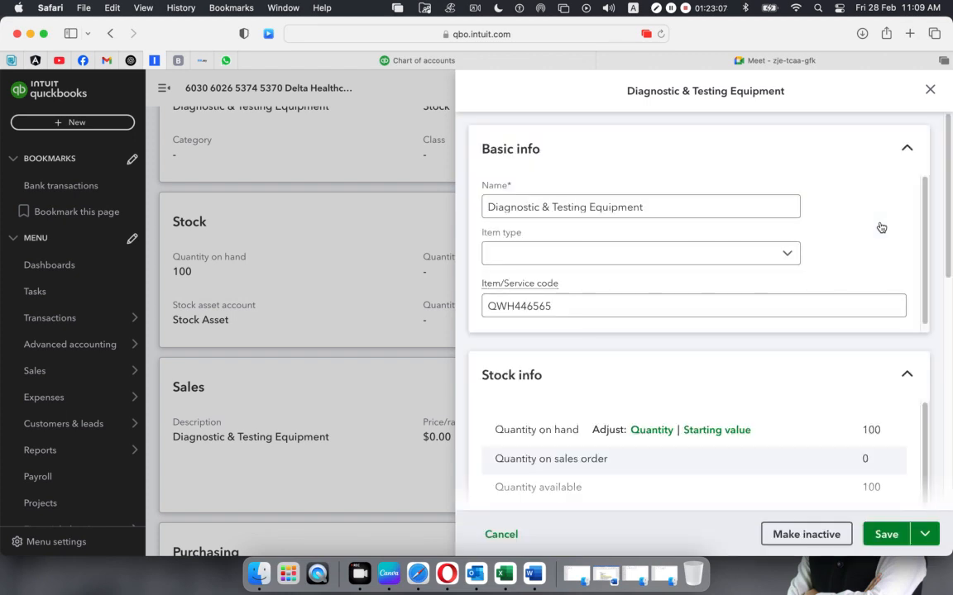
pyautogui.scroll(-2, 752, 334)
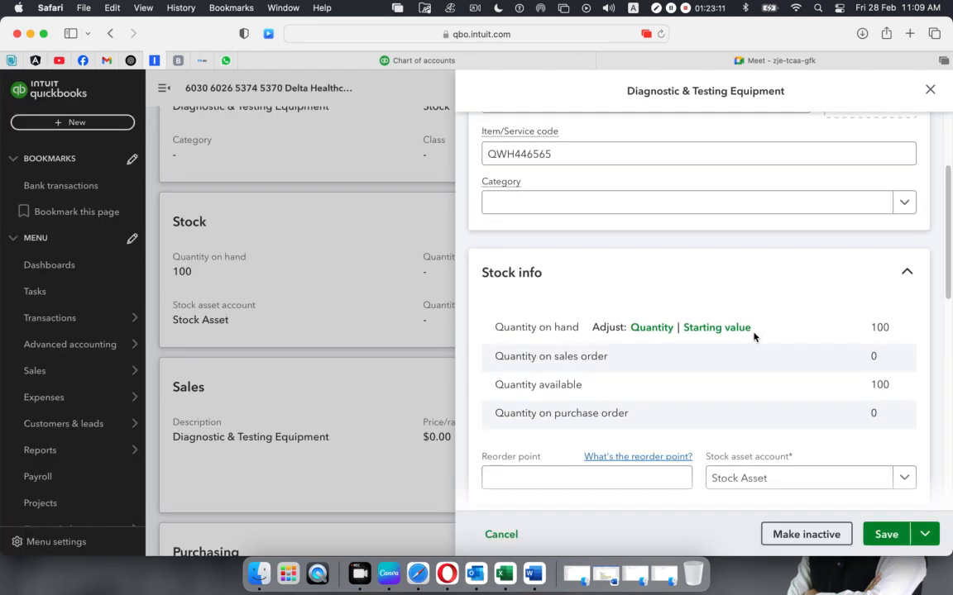
pyautogui.scroll(3, 754, 336)
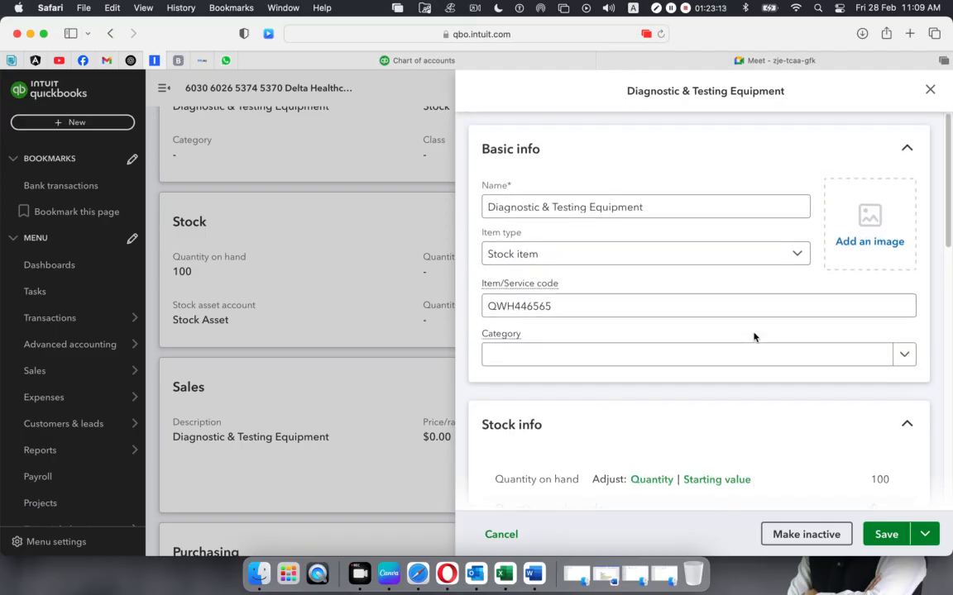
pyautogui.scroll(-1, 753, 335)
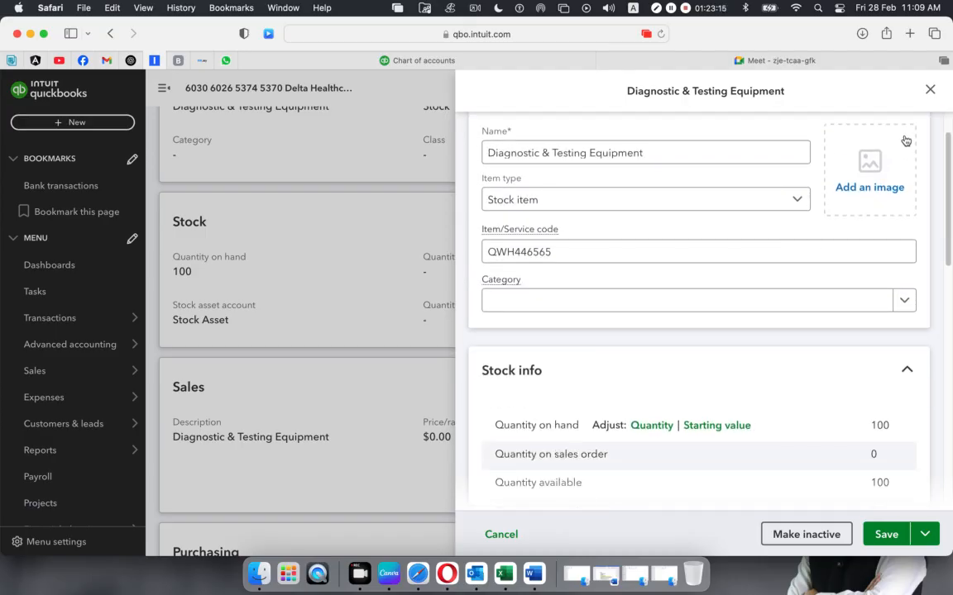
pyautogui.click(930, 89)
pyautogui.scroll(5, 557, 198)
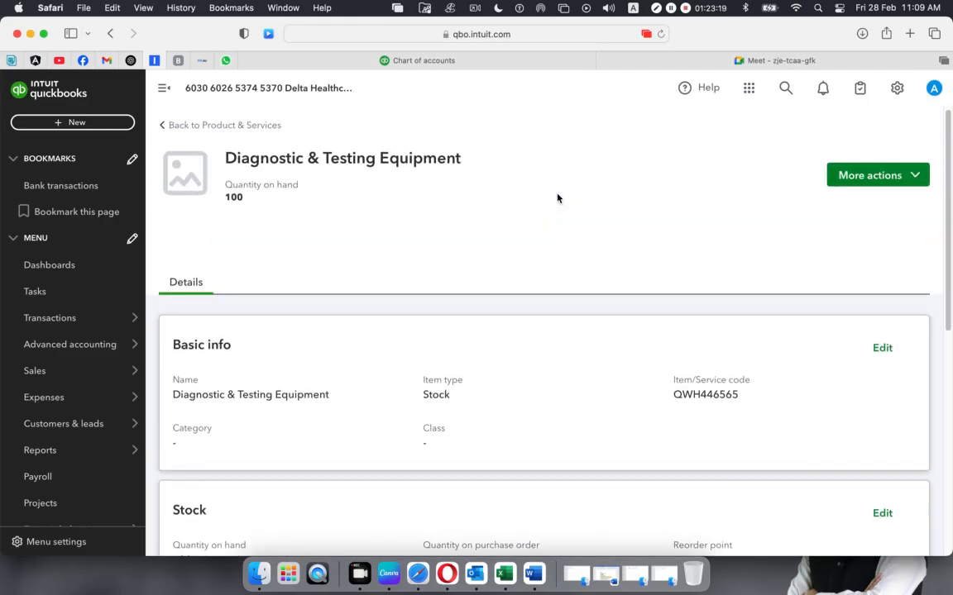
pyautogui.click(915, 180)
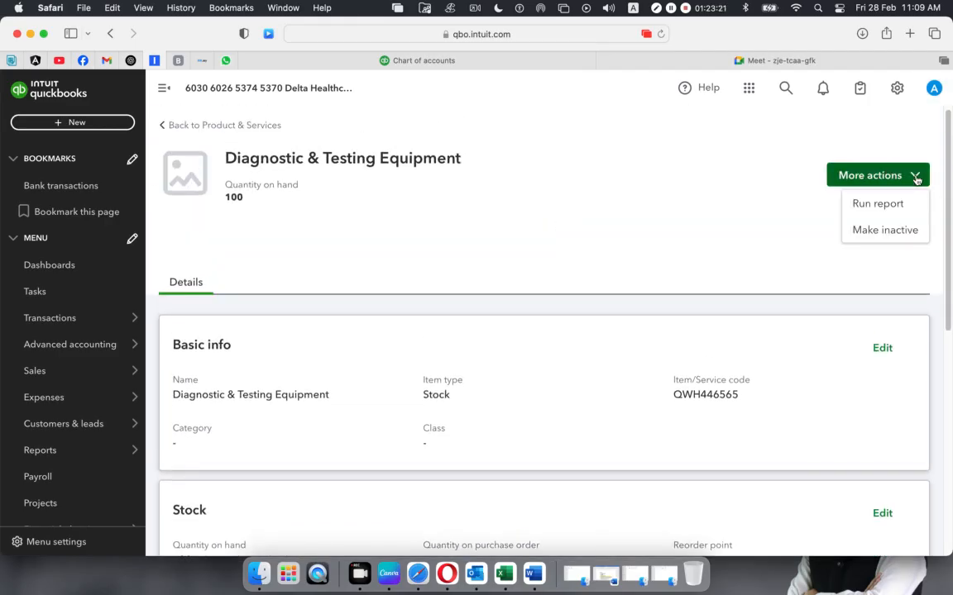
pyautogui.click(633, 230)
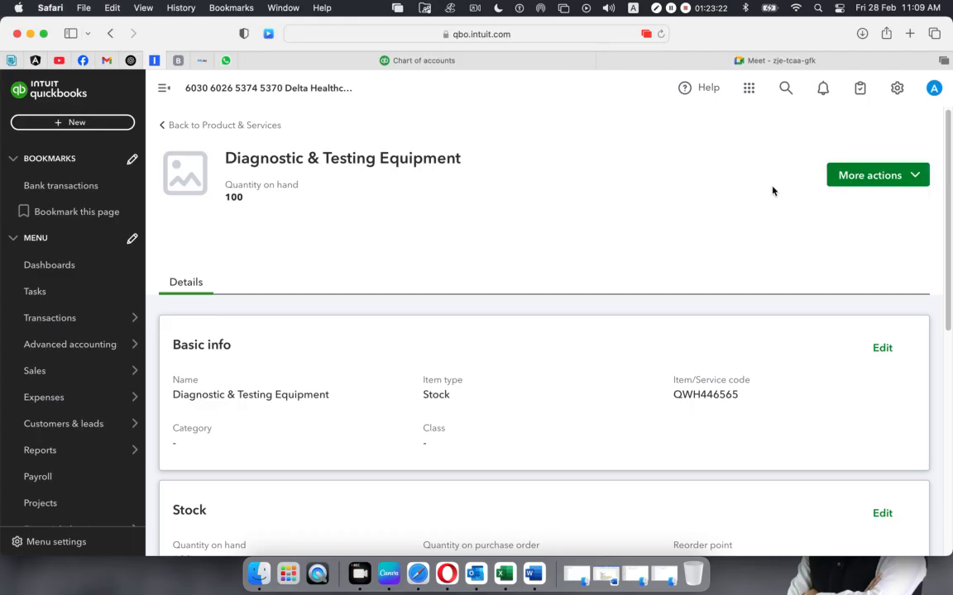
pyautogui.click(910, 177)
# Run and review the Product/Service List report for the item, then go back to the report list
pyautogui.click(889, 209)
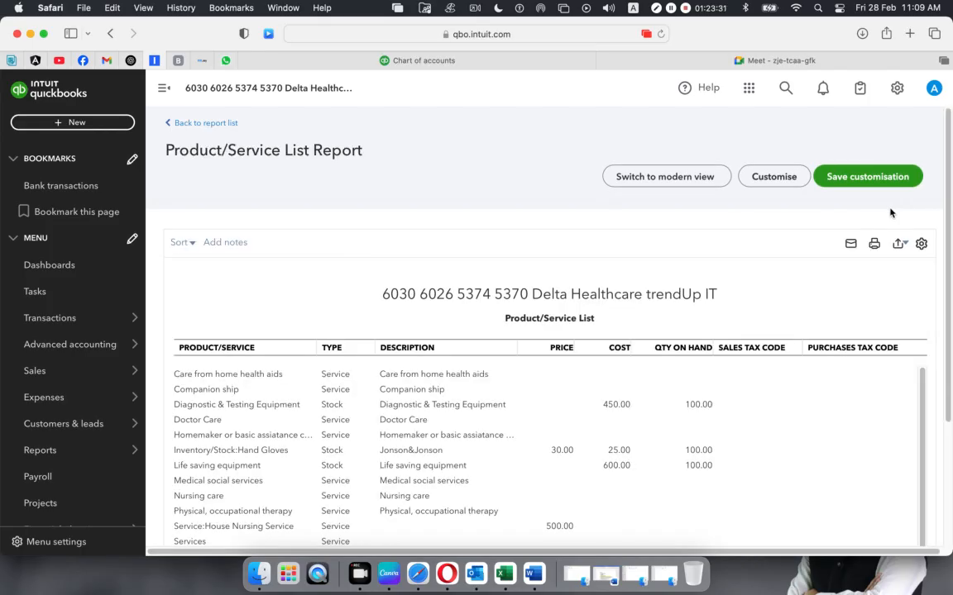
pyautogui.scroll(-1, 588, 398)
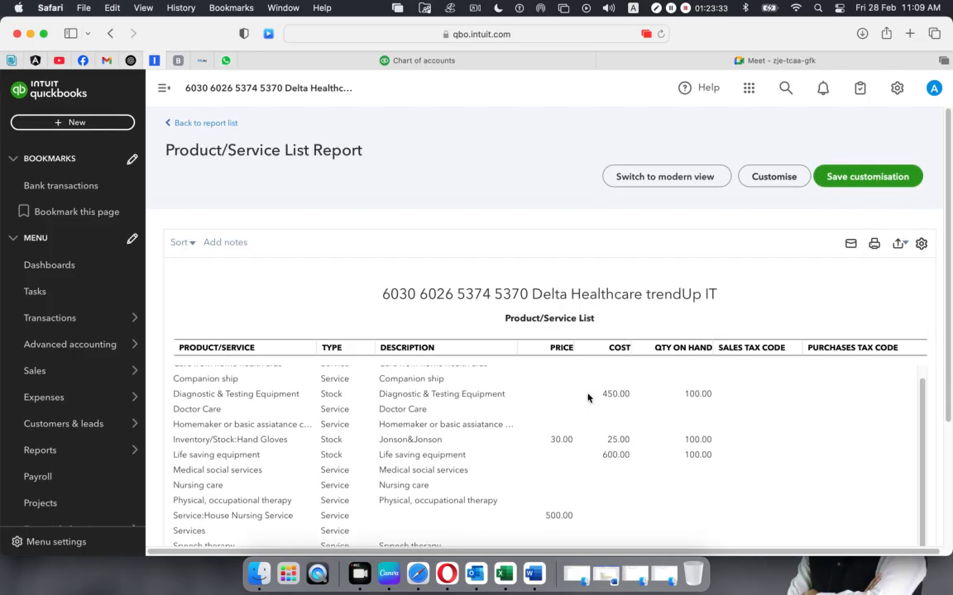
pyautogui.scroll(1, 587, 398)
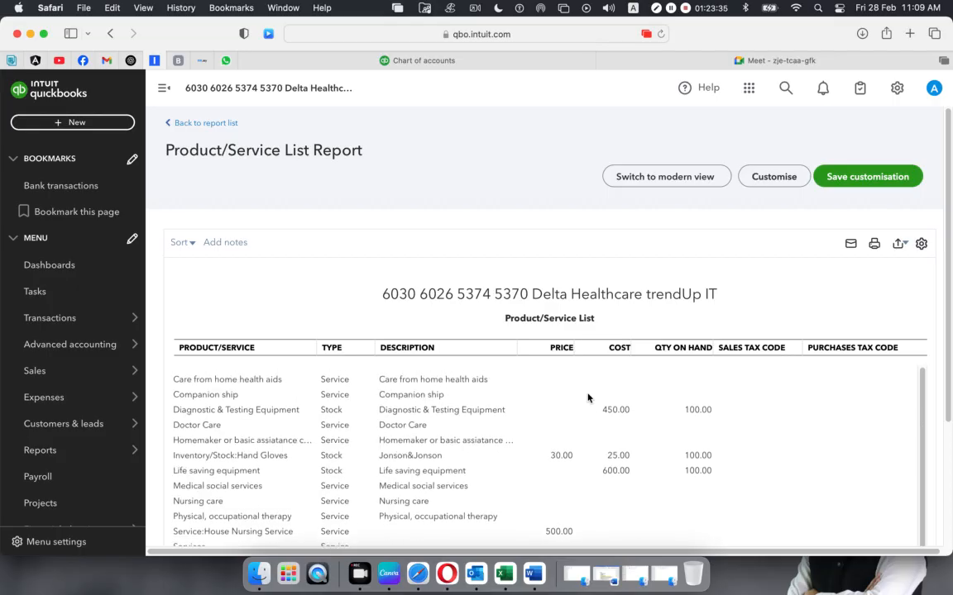
pyautogui.click(200, 124)
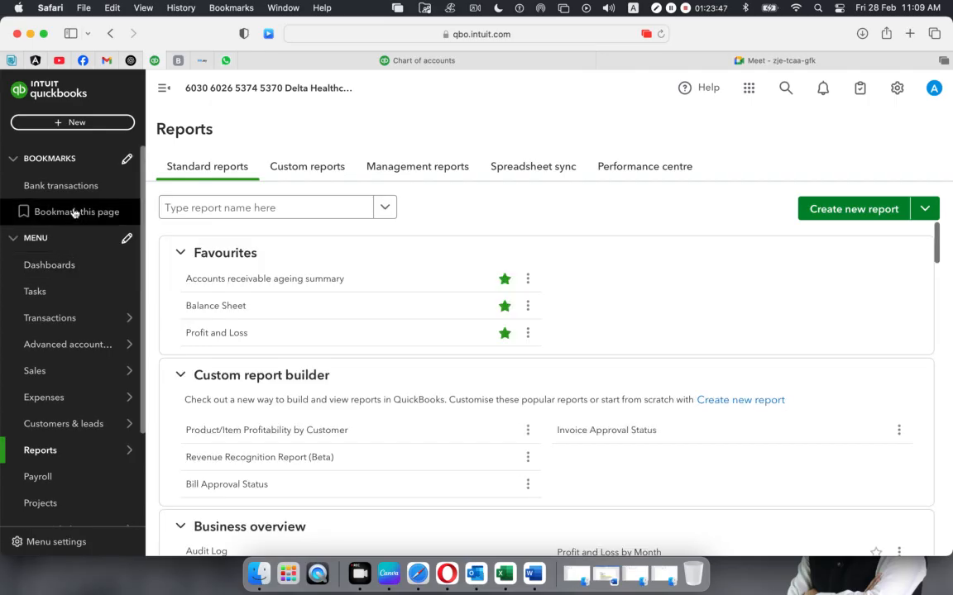
# Open Products & services and the edit form for Care from home health aids
pyautogui.moveTo(61, 378)
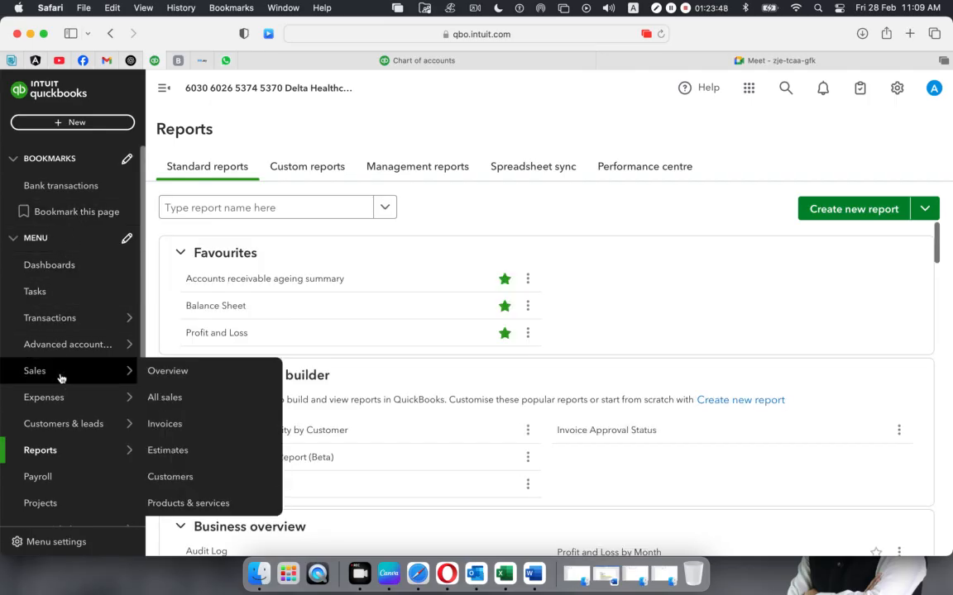
pyautogui.click(187, 503)
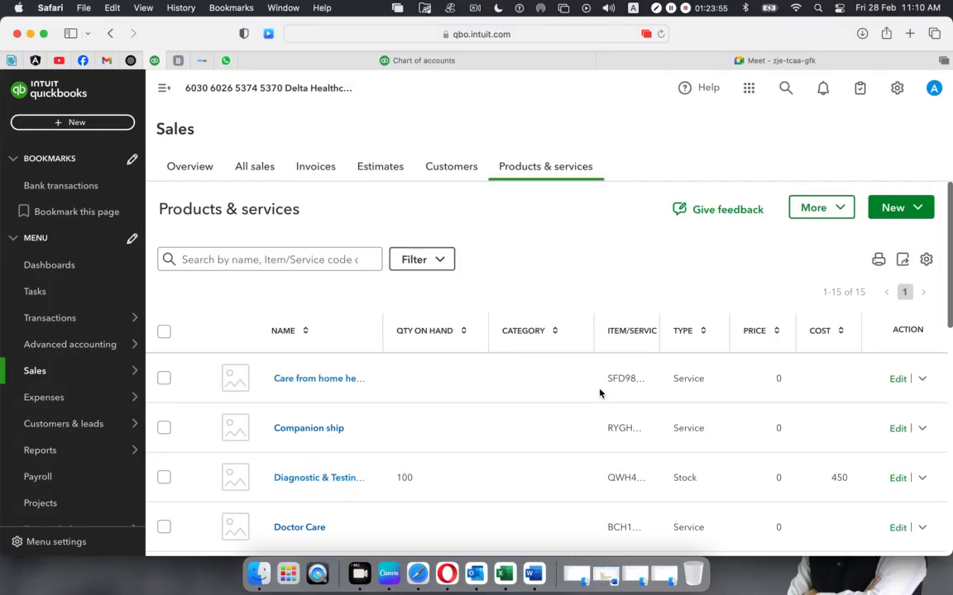
pyautogui.click(898, 379)
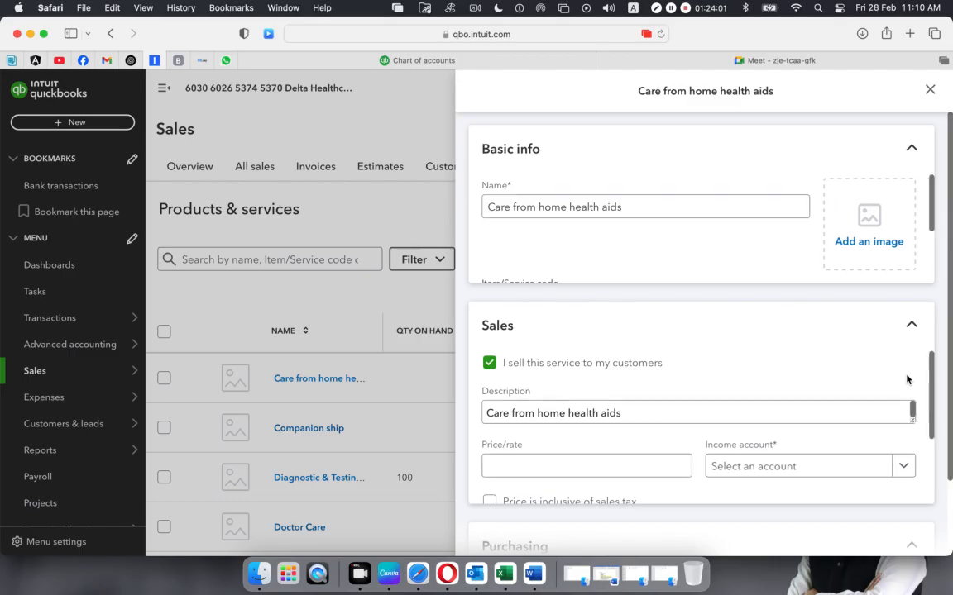
# Review the Care from home health aids form, close it unchanged, and edit Diagnostic & Testing Equipment instead
pyautogui.click(719, 357)
pyautogui.scroll(-4, 719, 358)
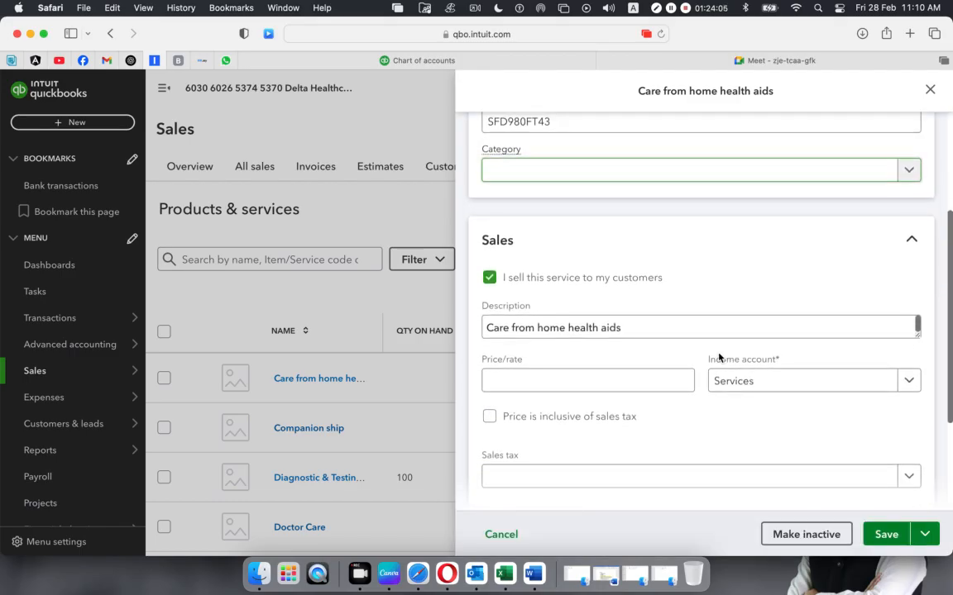
pyautogui.scroll(-4, 720, 358)
pyautogui.scroll(10, 719, 358)
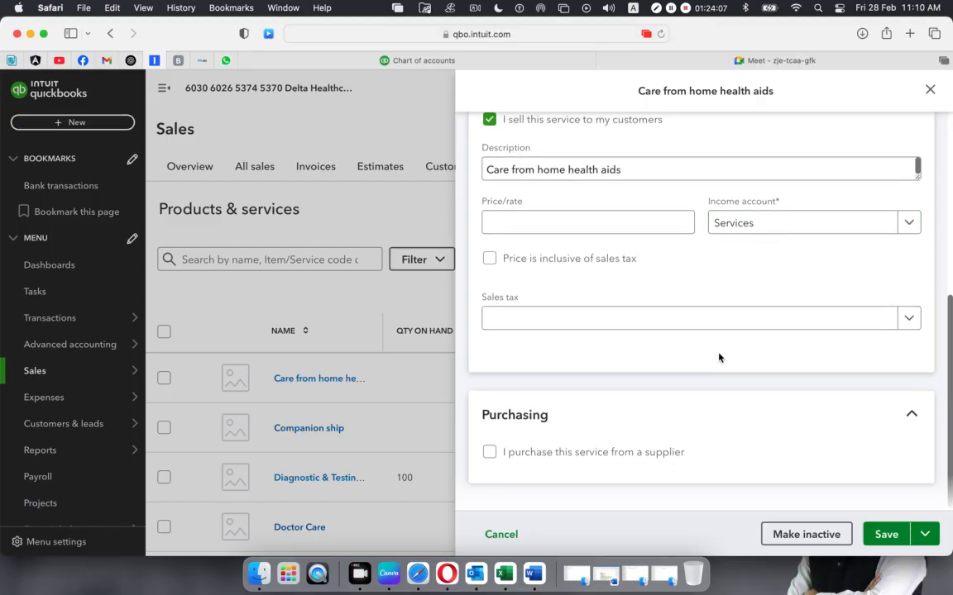
pyautogui.scroll(-3, 719, 357)
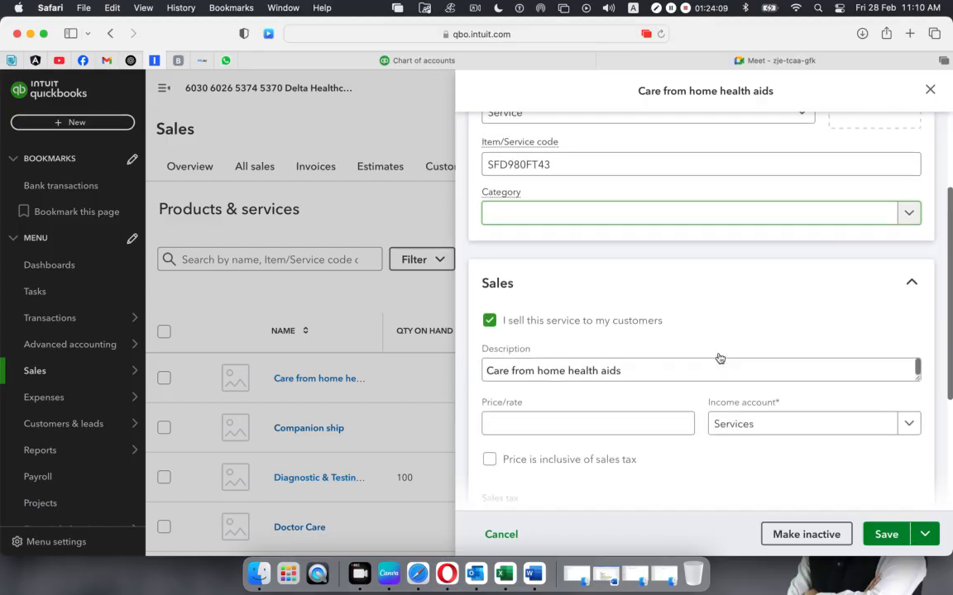
pyautogui.scroll(-4, 718, 357)
pyautogui.scroll(-1, 718, 358)
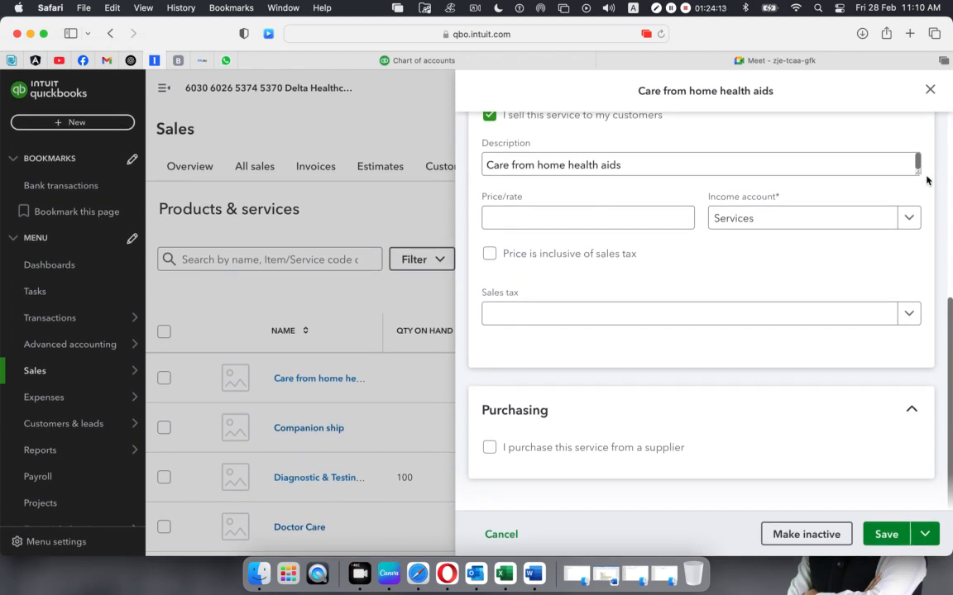
pyautogui.click(930, 89)
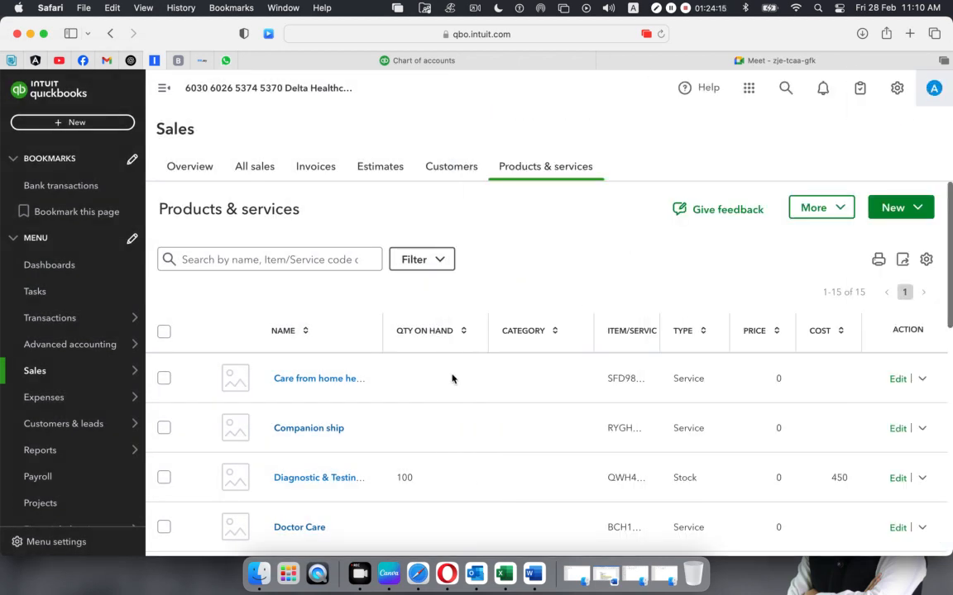
pyautogui.scroll(-3, 452, 379)
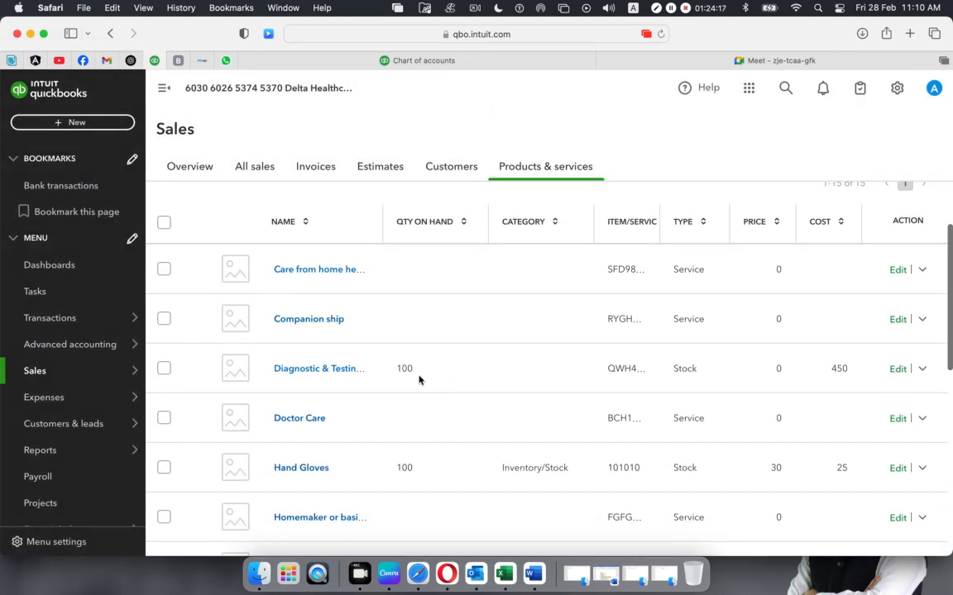
pyautogui.click(898, 370)
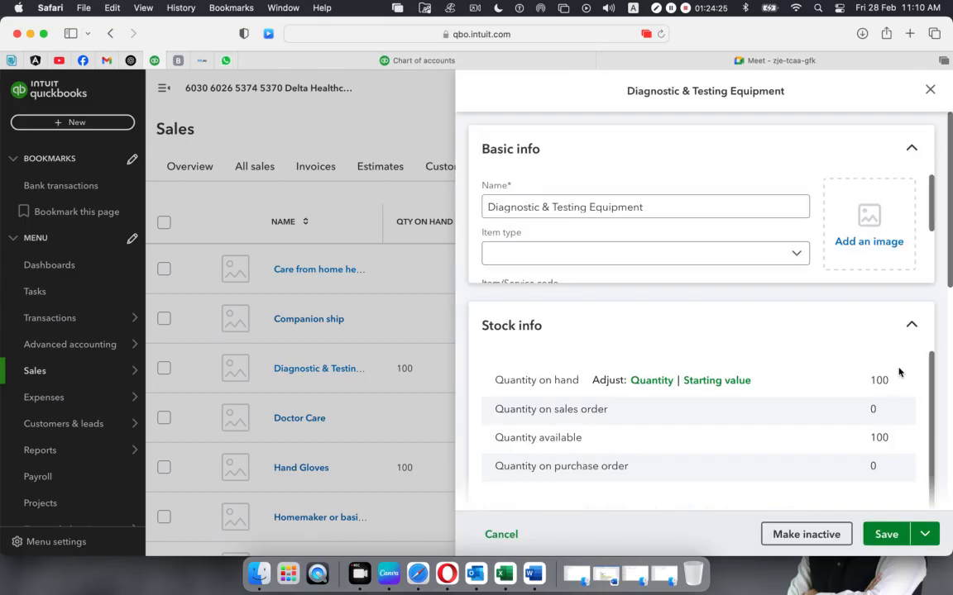
# Give Diagnostic & Testing Equipment a reorder point of 10 in its stock info
pyautogui.click(677, 309)
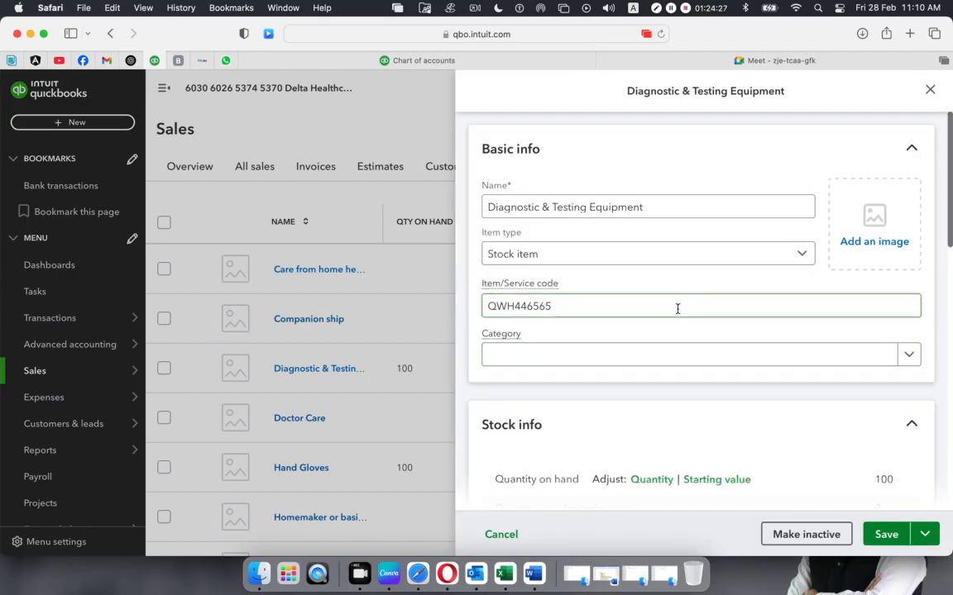
pyautogui.scroll(-5, 677, 309)
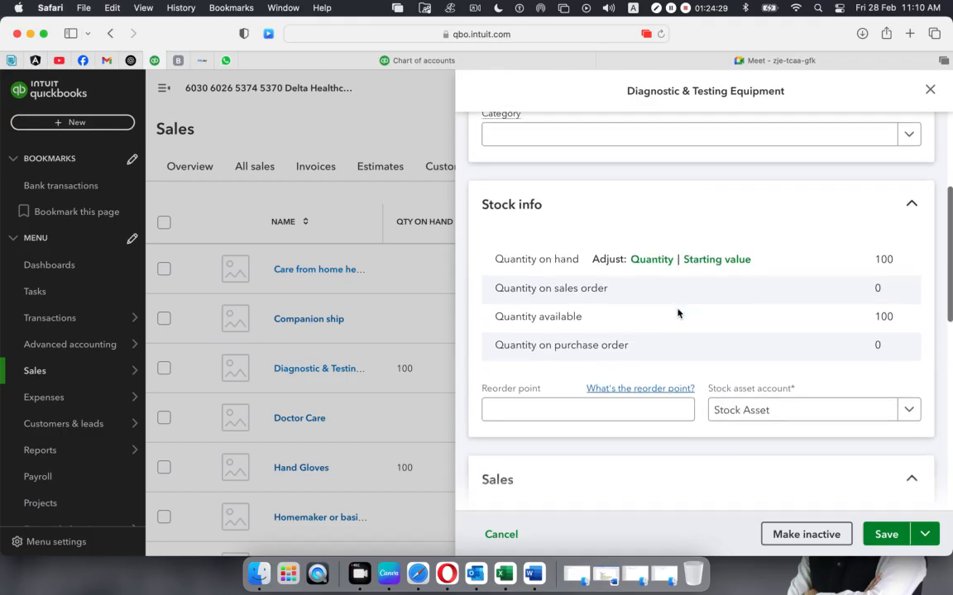
pyautogui.scroll(-1, 678, 312)
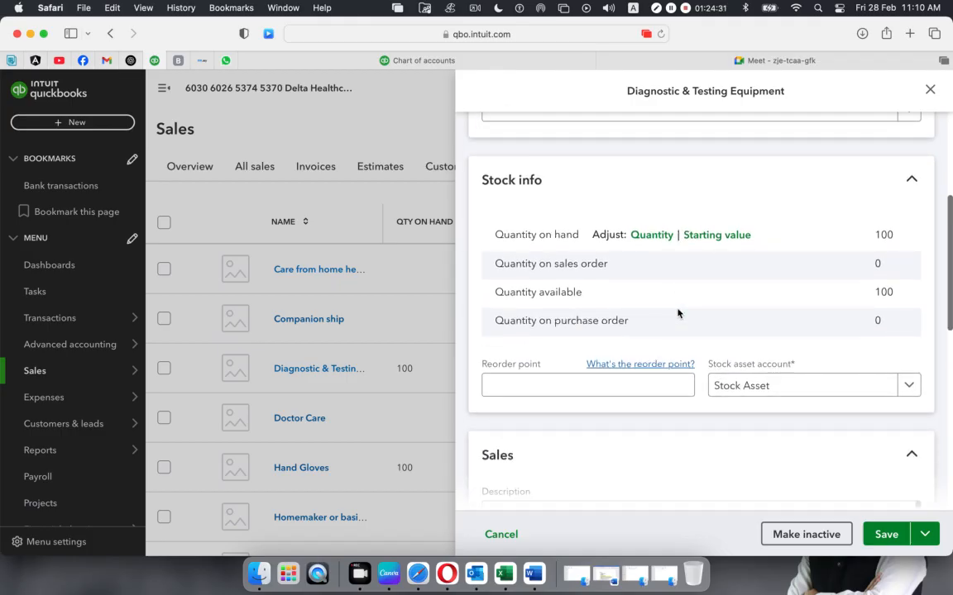
pyautogui.scroll(-2, 678, 313)
pyautogui.click(638, 339)
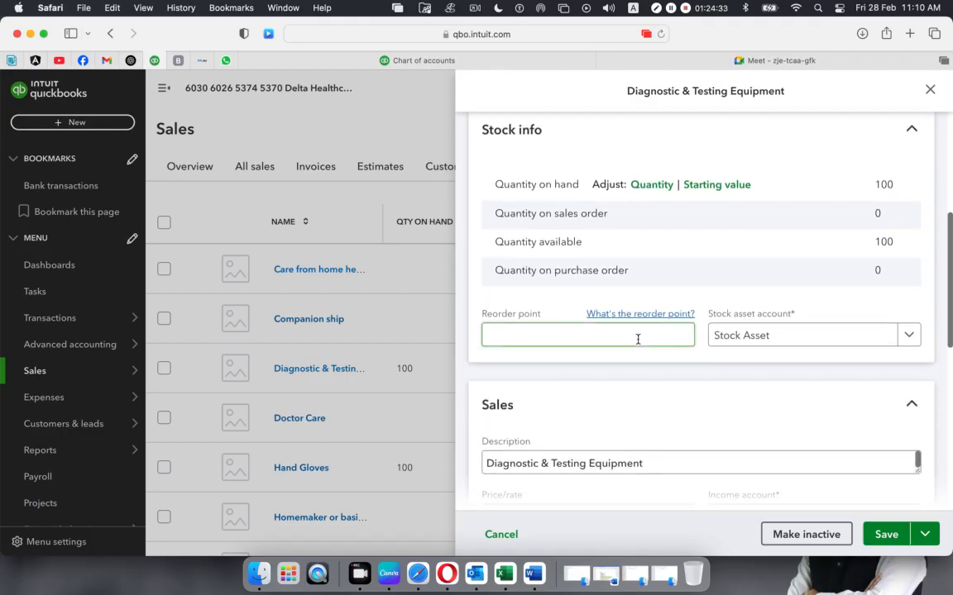
pyautogui.write('10')
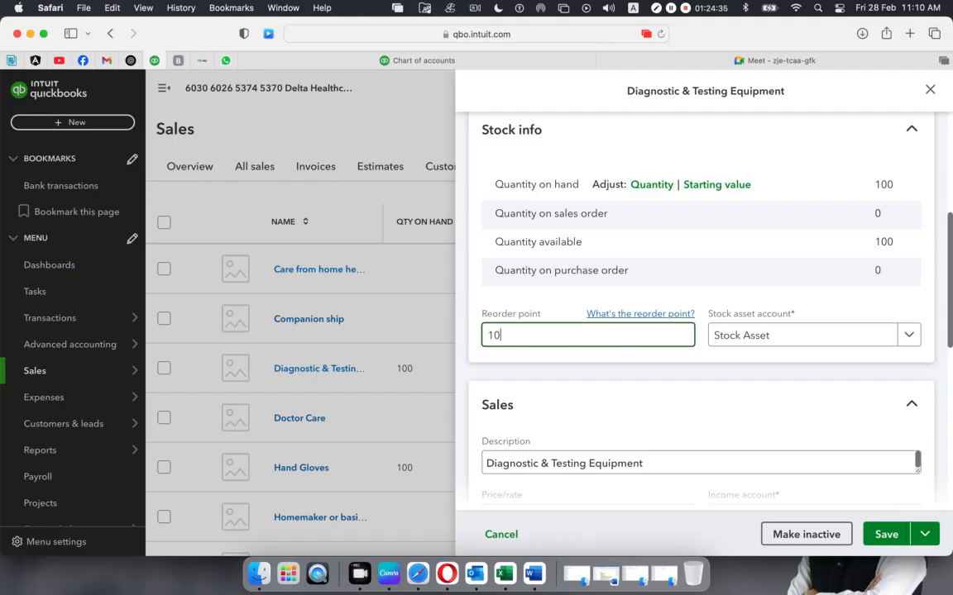
pyautogui.scroll(2, 792, 253)
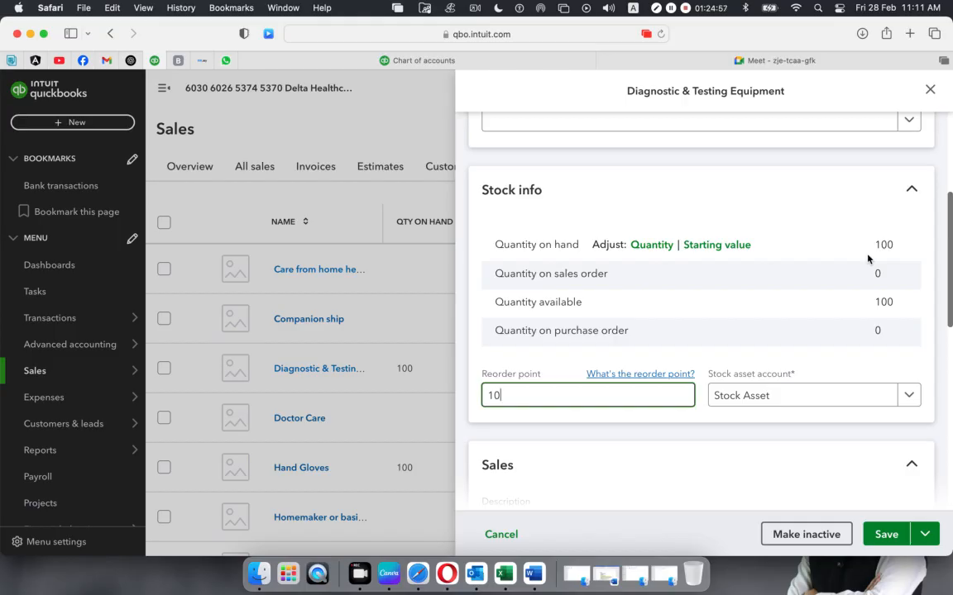
pyautogui.click(700, 246)
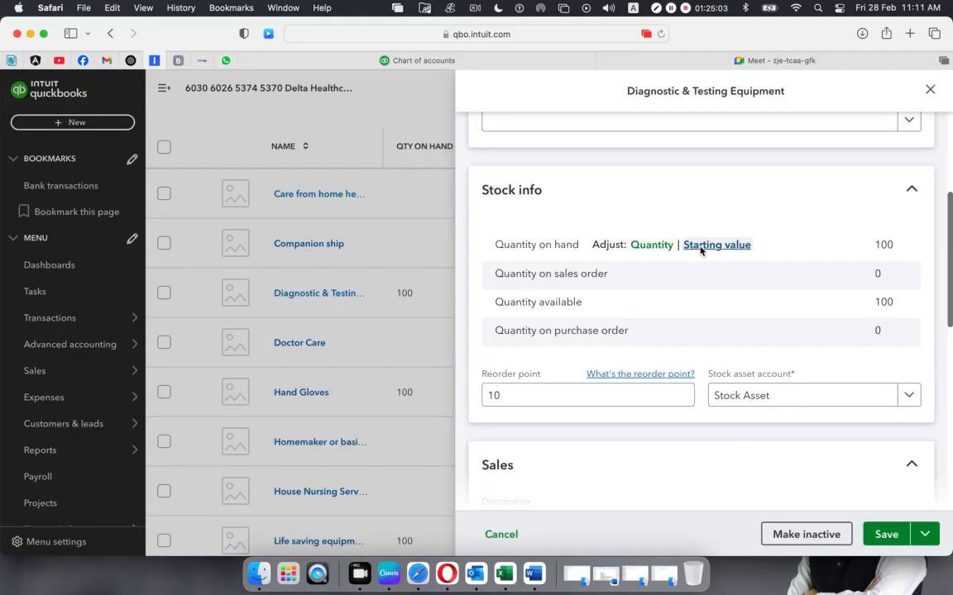
pyautogui.click(701, 246)
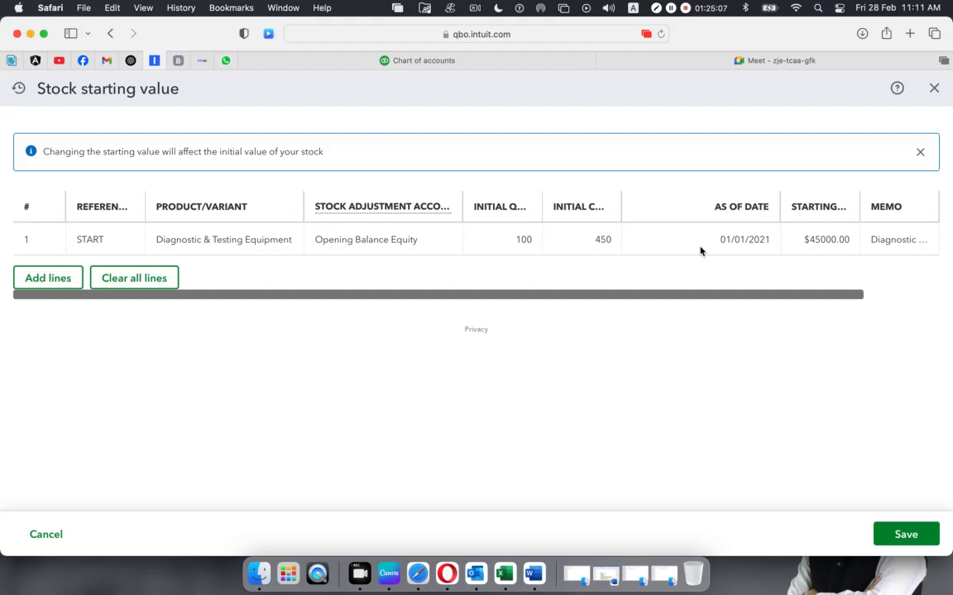
# Change Diagnostic & Testing Equipment's starting quantity from 100 to 1000 at cost 450 and save
pyautogui.click(521, 240)
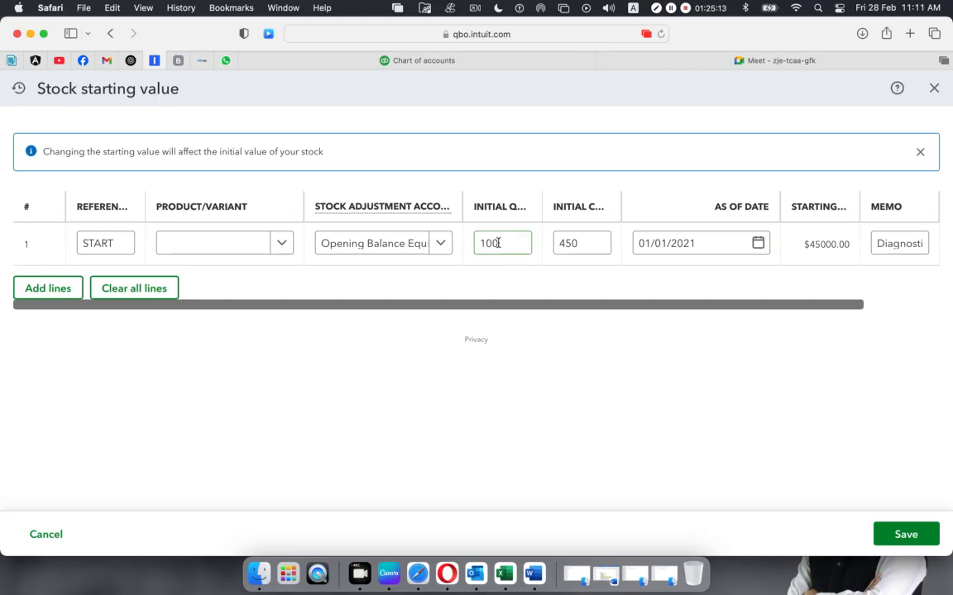
pyautogui.write('0')
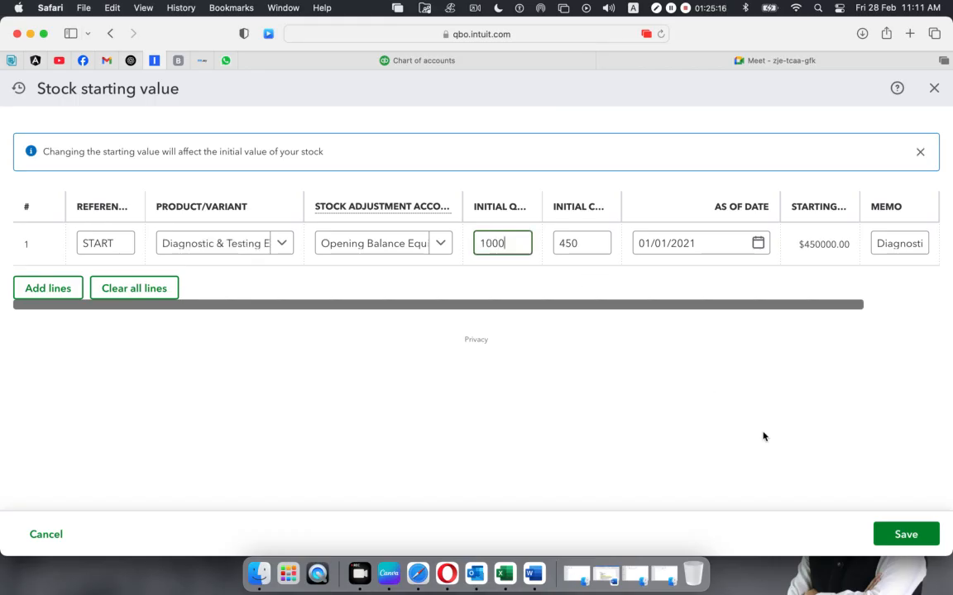
pyautogui.click(907, 538)
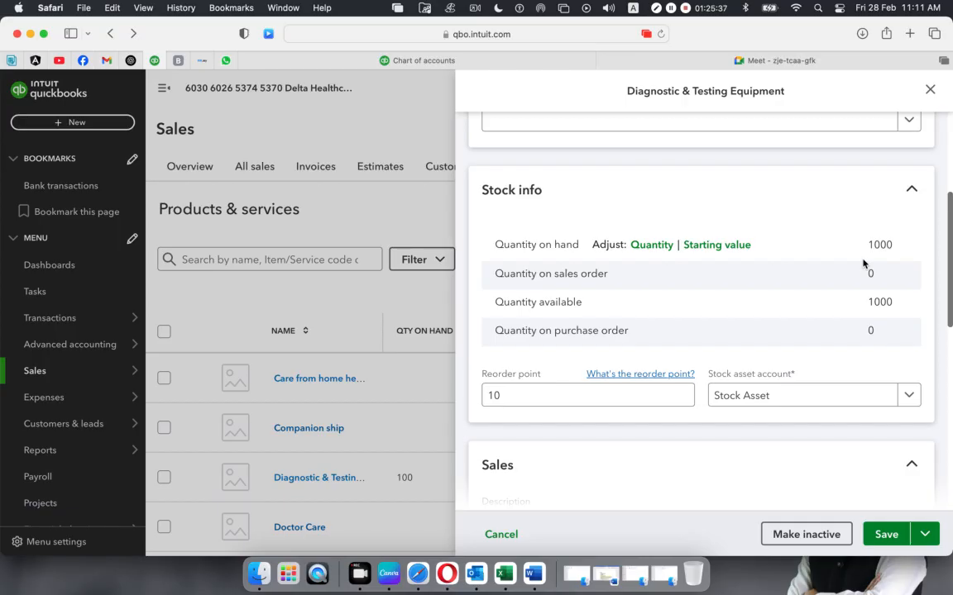
pyautogui.click(643, 245)
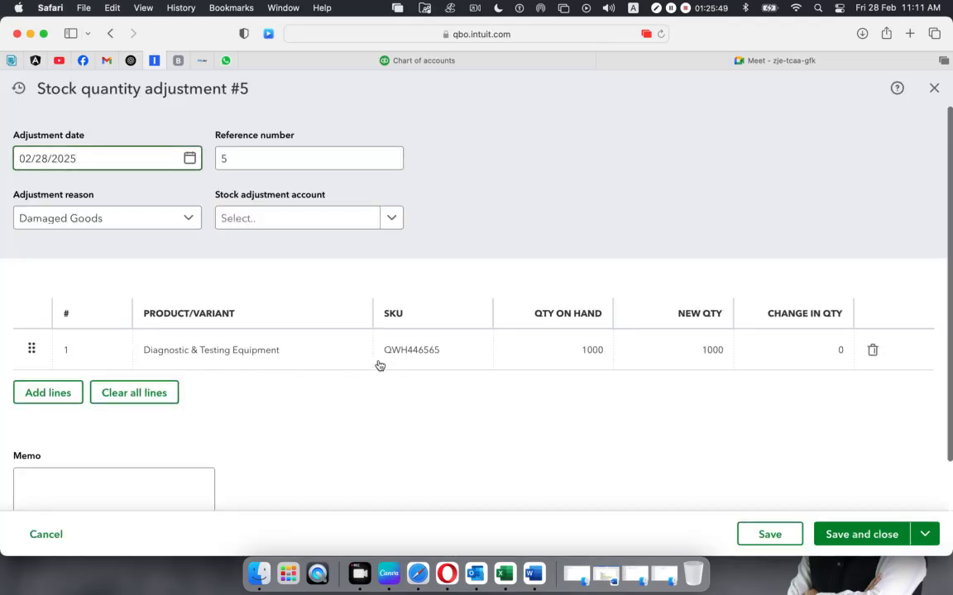
# Adjust Diagnostic & Testing Equipment to a new quantity of 995 for Damaged Goods and save
pyautogui.click(592, 350)
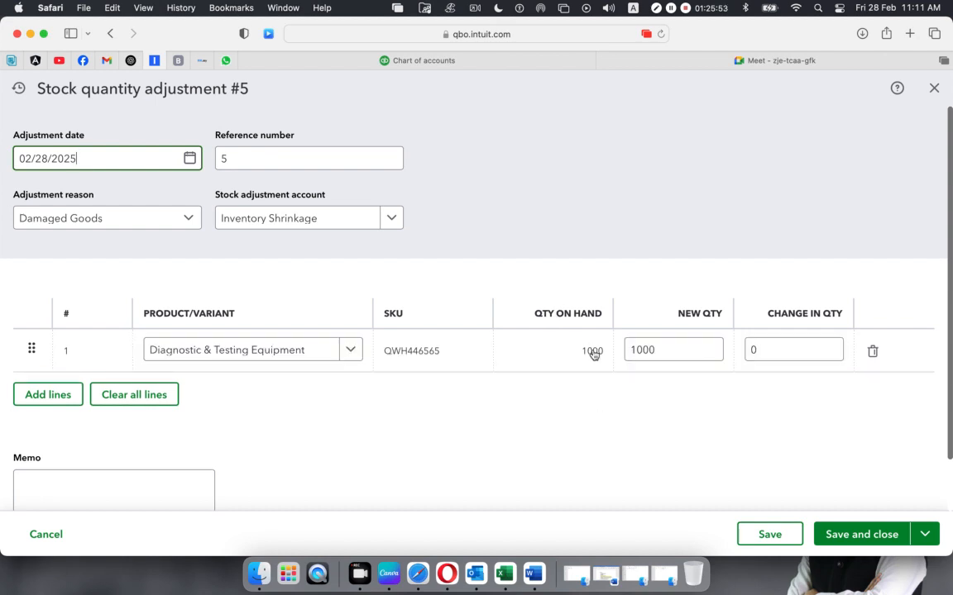
pyautogui.click(676, 347)
pyautogui.press('BackSpace')
pyautogui.press('BackSpace')
pyautogui.press('BackSpace')
pyautogui.press('BackSpace')
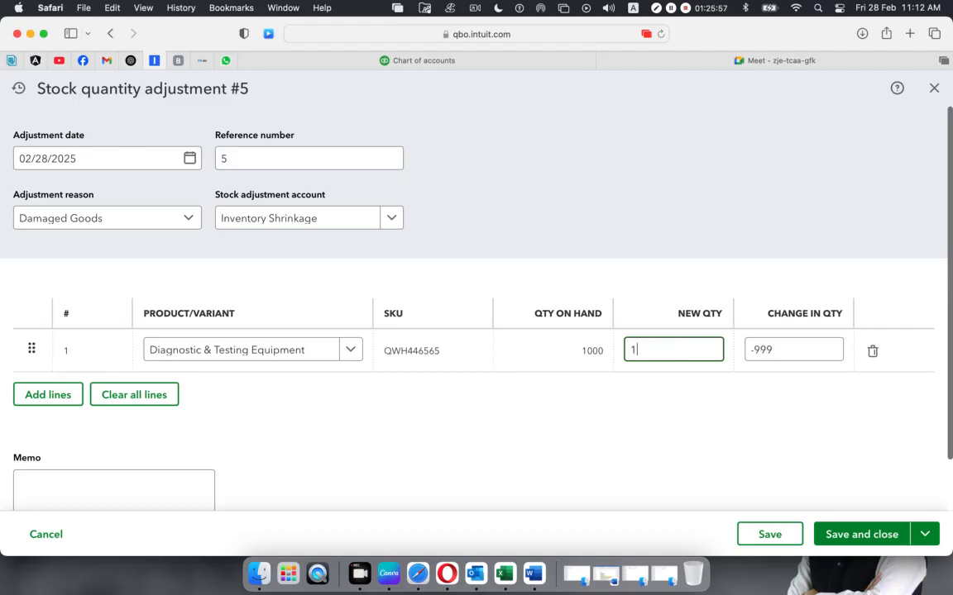
pyautogui.write('995')
pyautogui.click(675, 401)
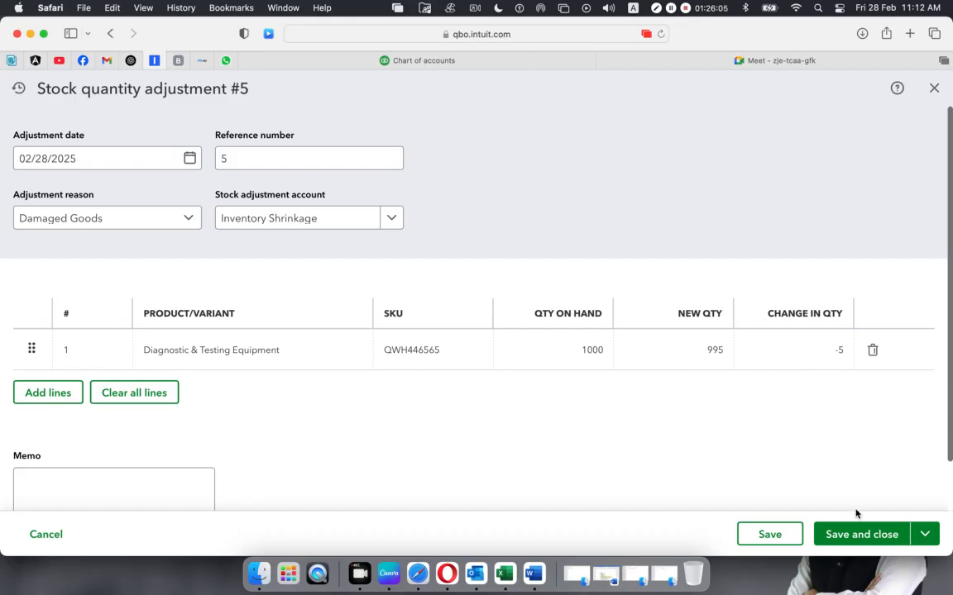
pyautogui.click(855, 539)
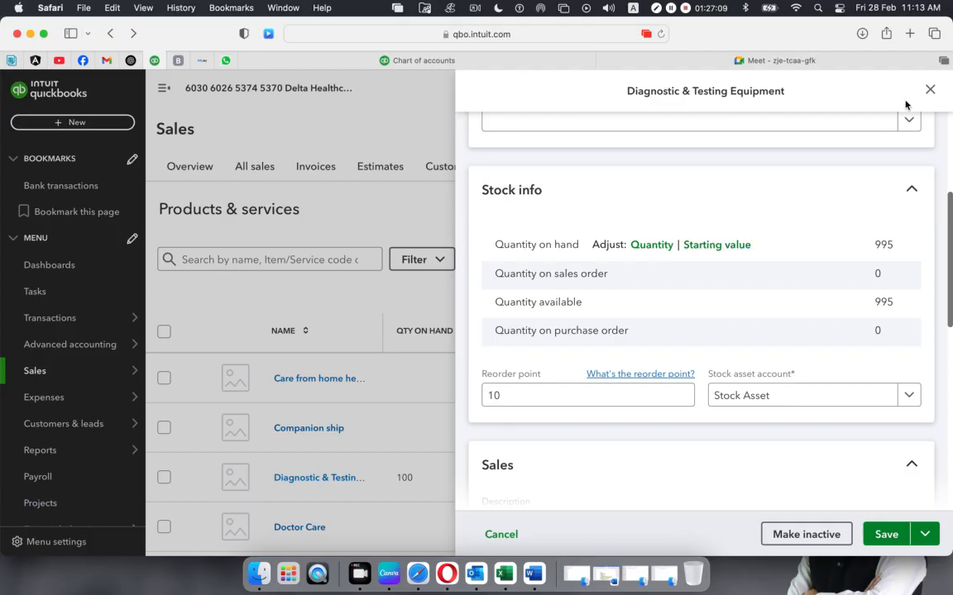
# Close the item details without saving and review the product list showing Diagnostic & Testing Equipment at 995 on hand
pyautogui.click(930, 89)
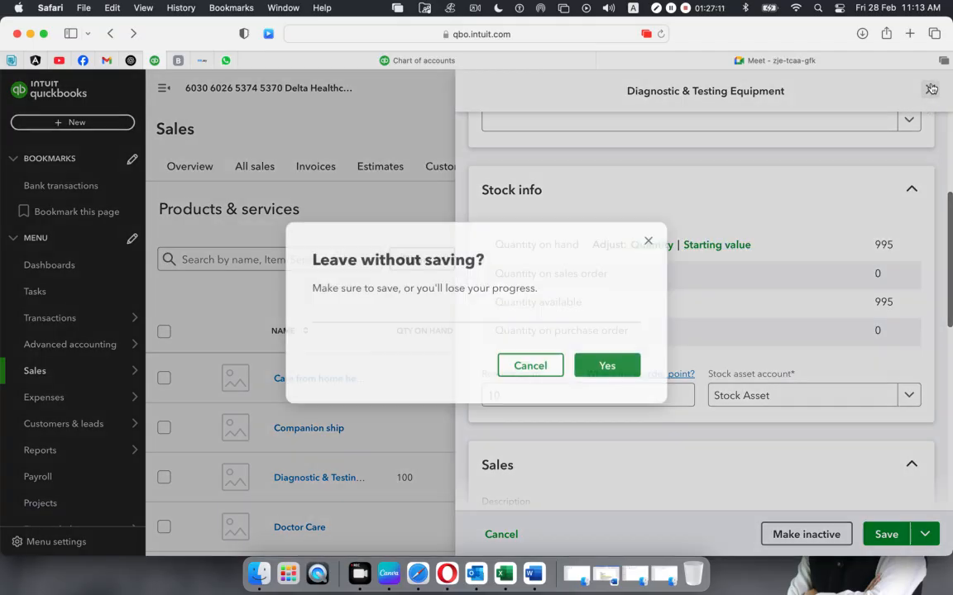
pyautogui.click(627, 367)
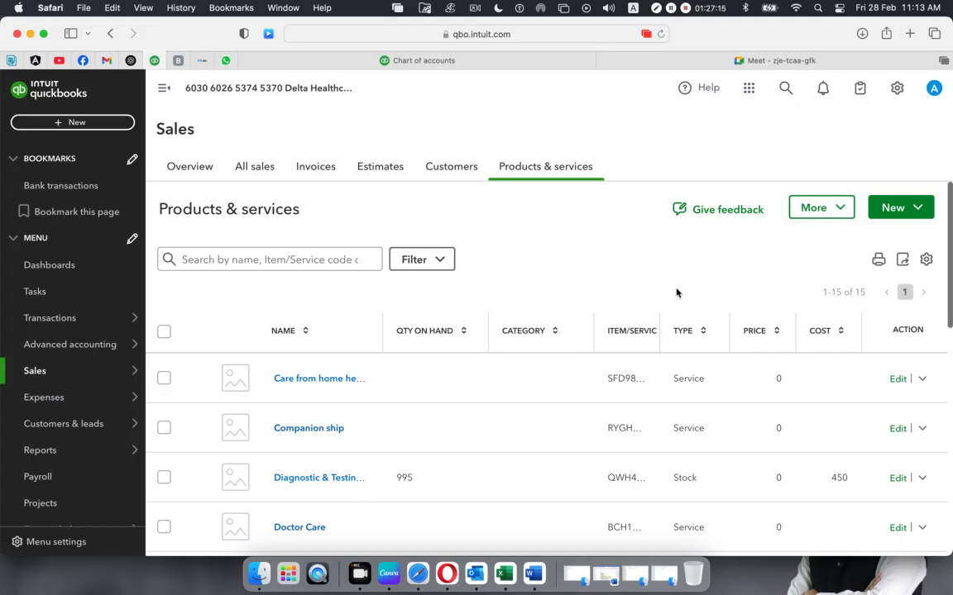
pyautogui.scroll(-10, 677, 292)
pyautogui.scroll(-5, 676, 292)
pyautogui.scroll(15, 676, 292)
pyautogui.moveTo(19, 372)
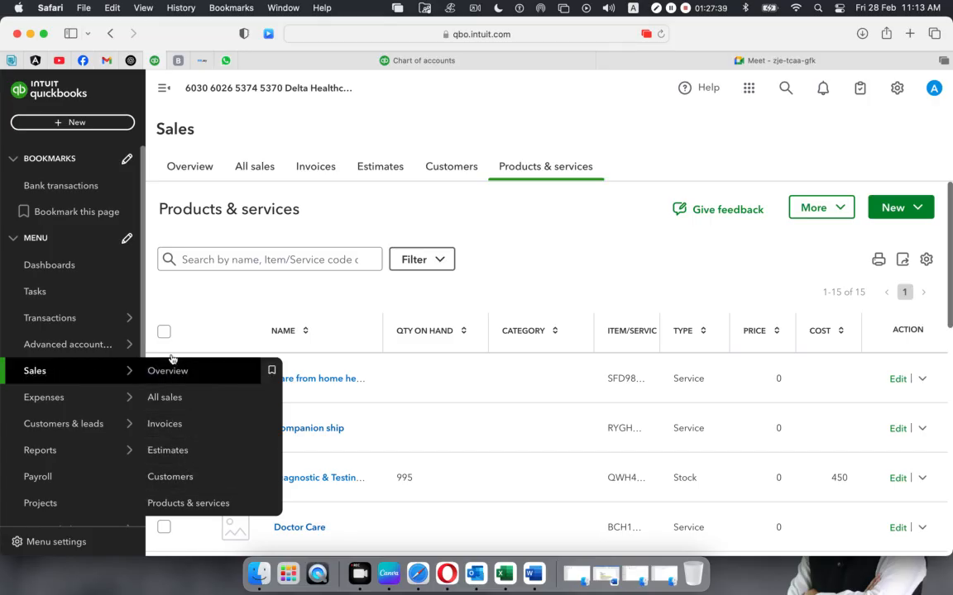
# Go to Sales > Customers and open a blank new customer form in GBP
pyautogui.click(453, 169)
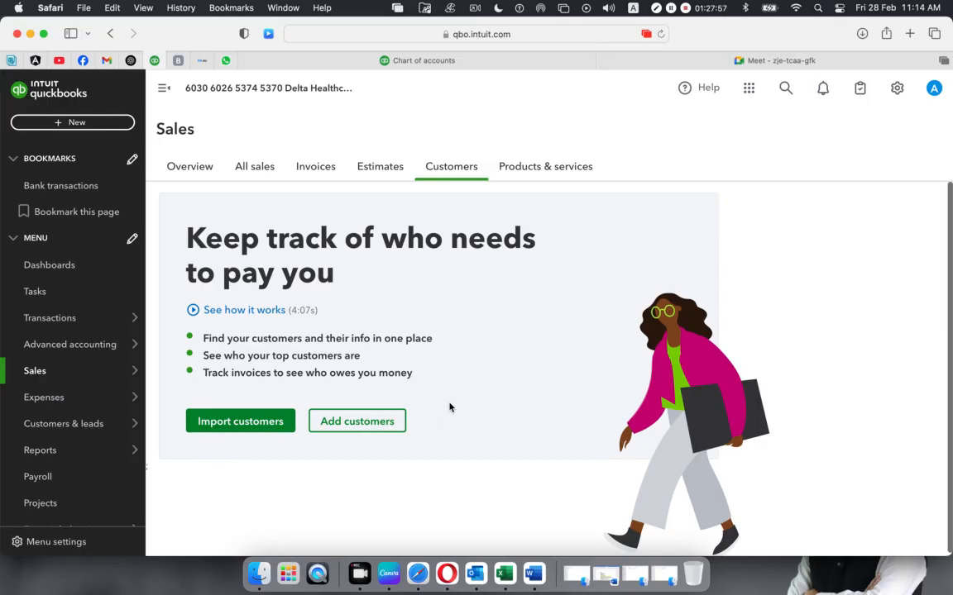
pyautogui.click(344, 424)
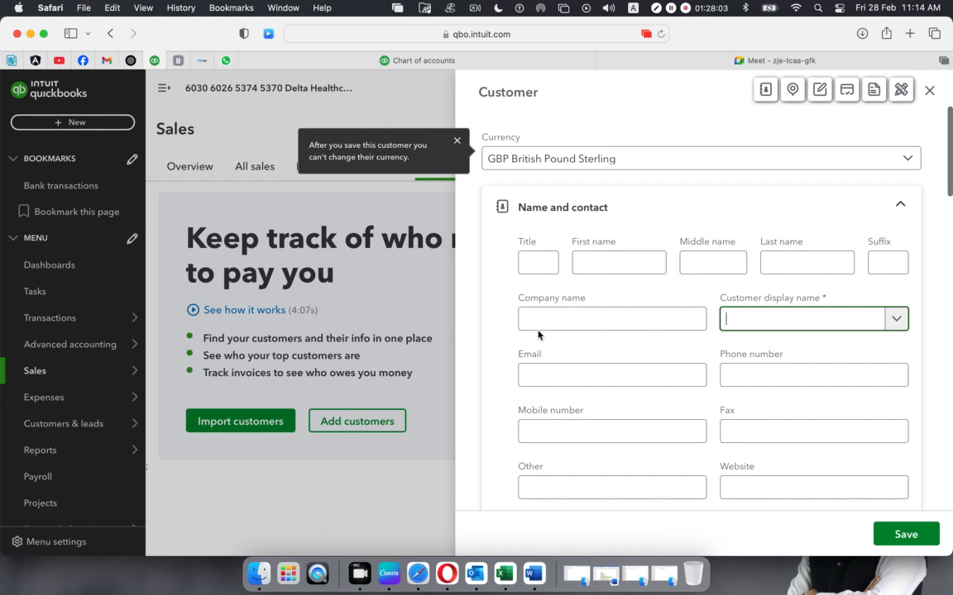
# Enter the customer's full name as the display name and save the new customer
pyautogui.click(537, 333)
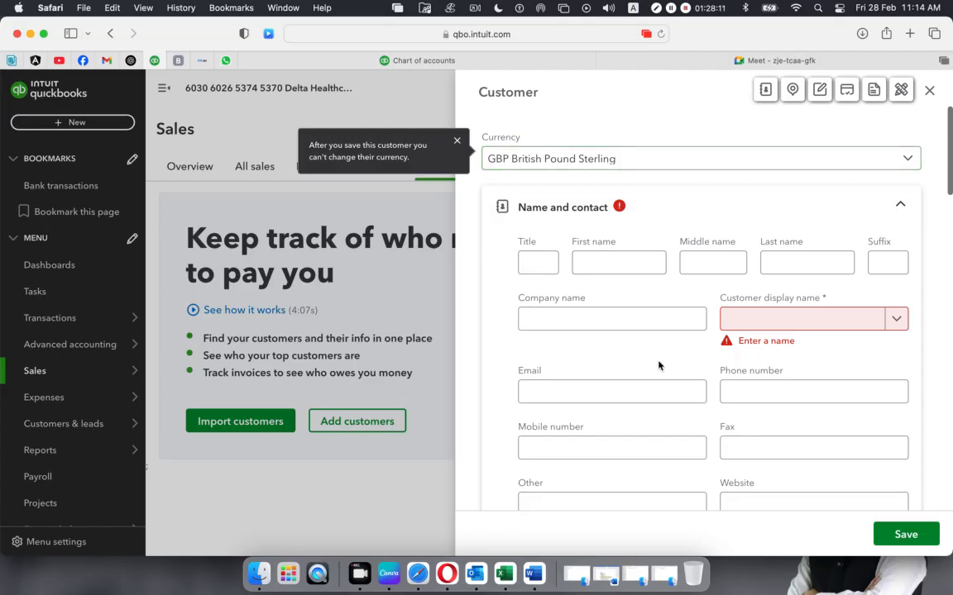
pyautogui.scroll(-10, 659, 365)
pyautogui.scroll(10, 659, 365)
pyautogui.click(765, 327)
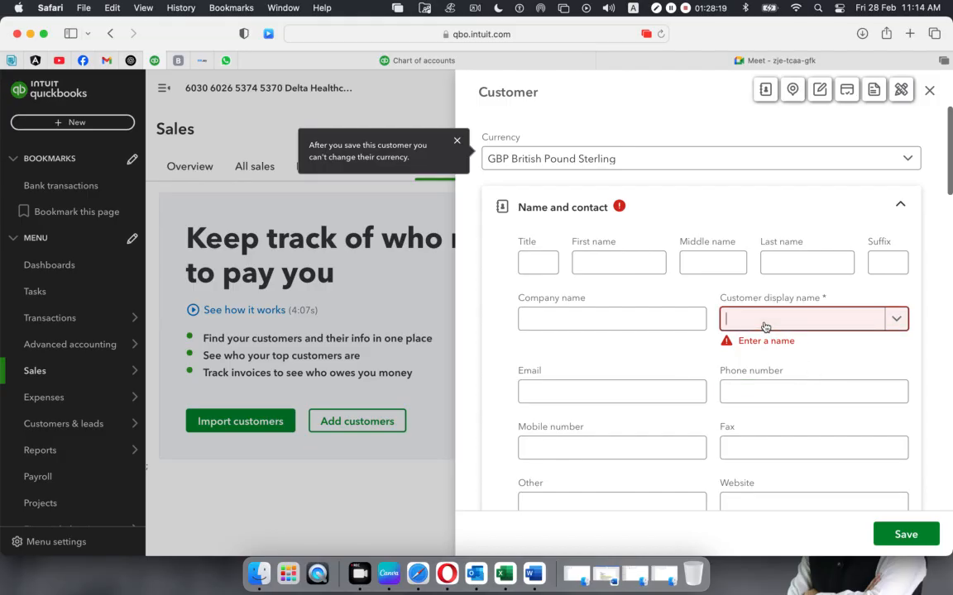
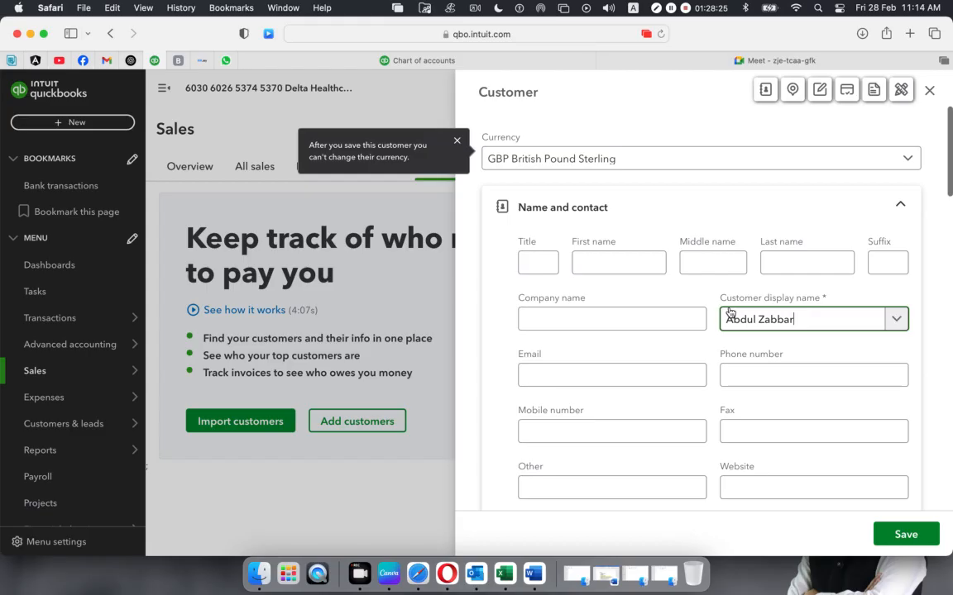
pyautogui.scroll(-5, 666, 363)
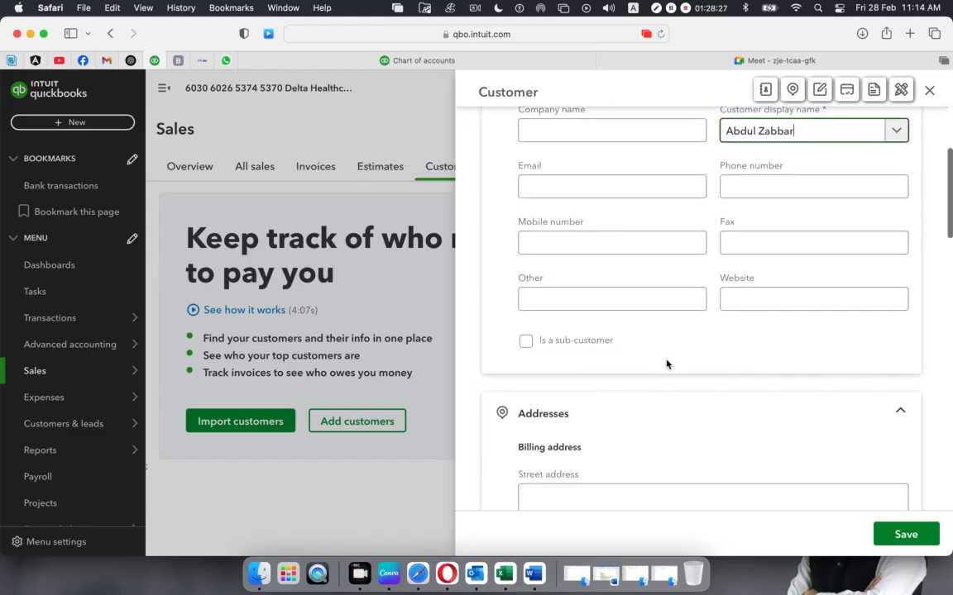
pyautogui.scroll(-3, 667, 364)
pyautogui.scroll(-7, 665, 362)
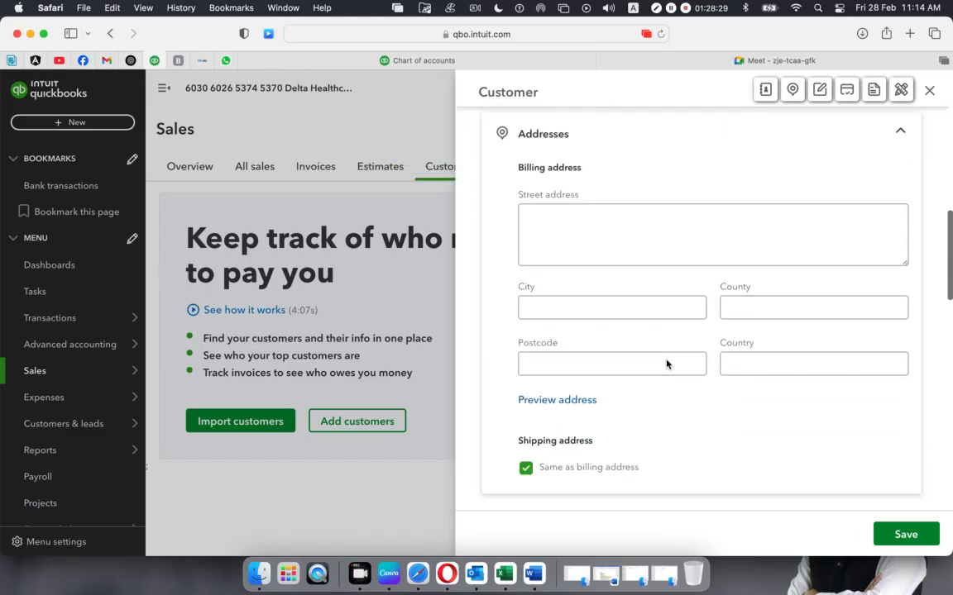
pyautogui.scroll(15, 666, 364)
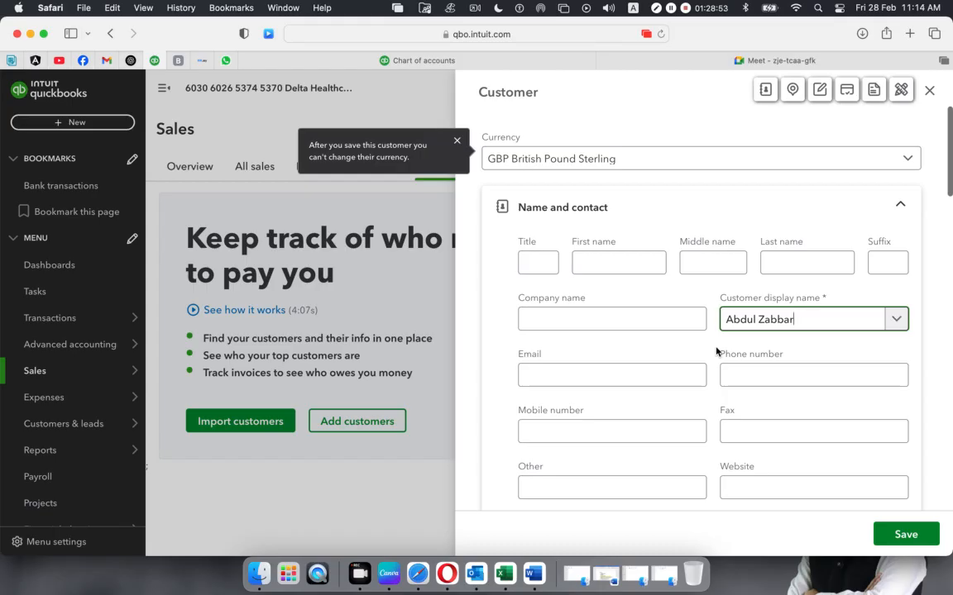
pyautogui.click(905, 536)
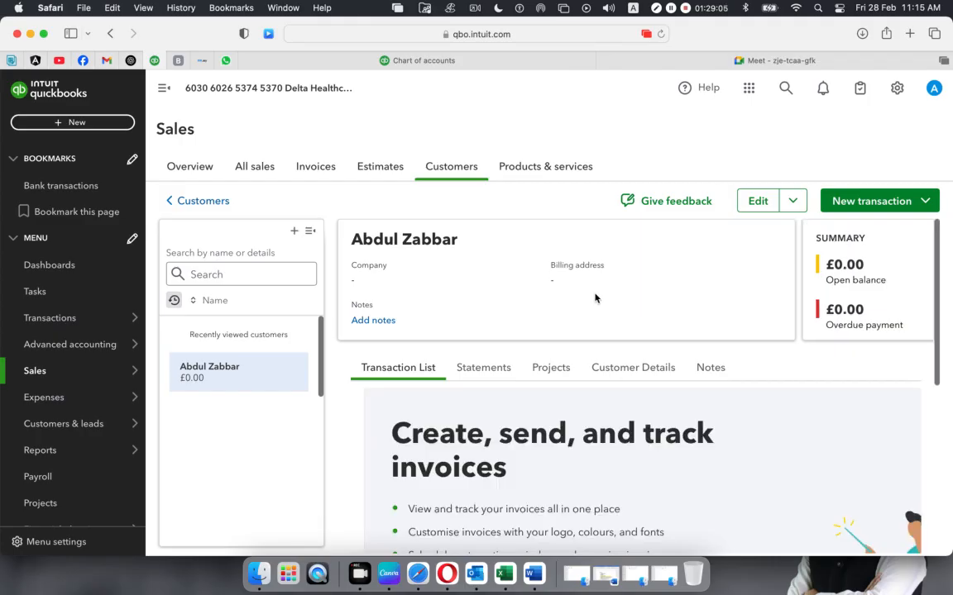
# Return to the Customers list, now showing the one GBP customer at £0.00
pyautogui.click(447, 168)
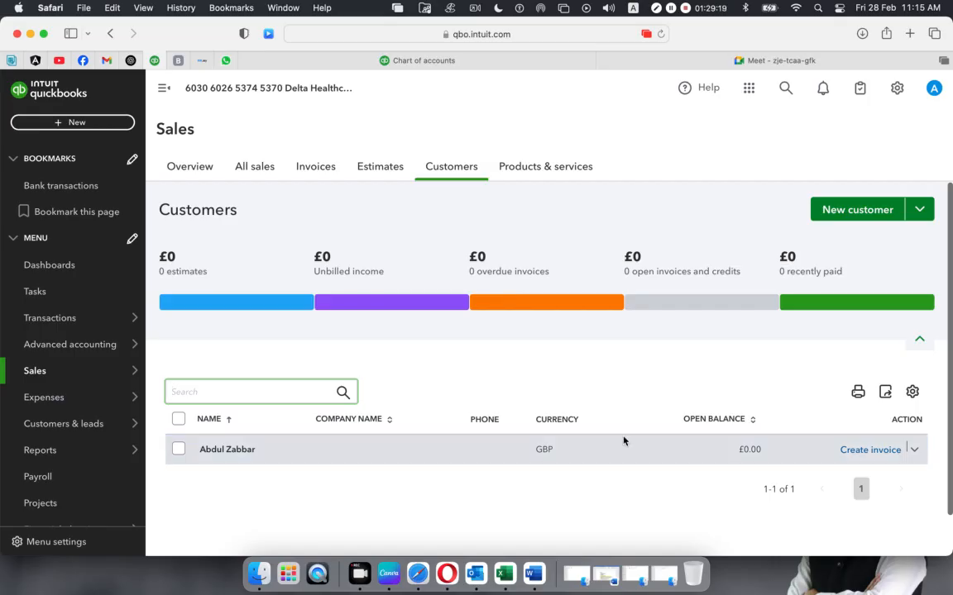
pyautogui.scroll(-2, 623, 438)
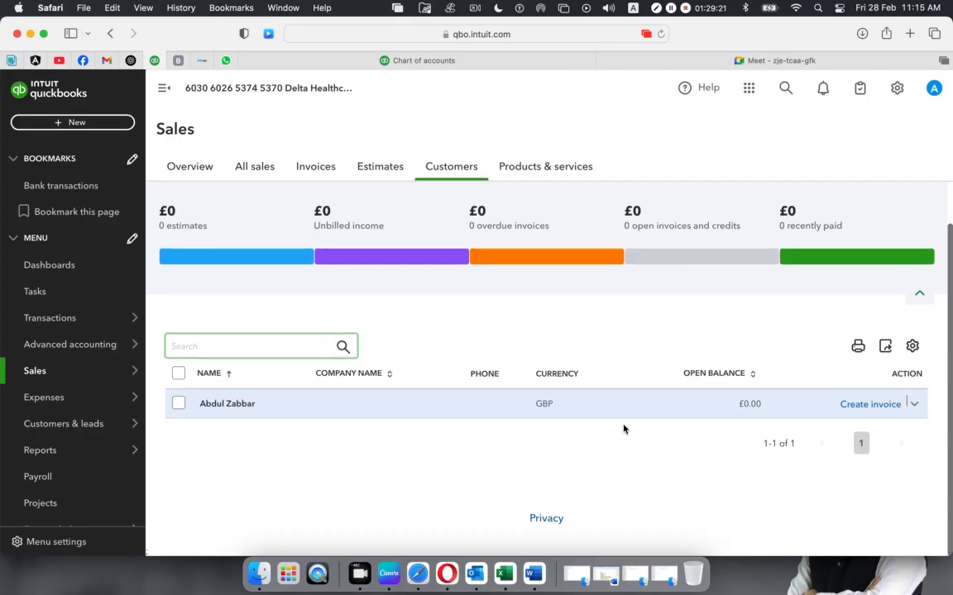
pyautogui.scroll(2, 623, 428)
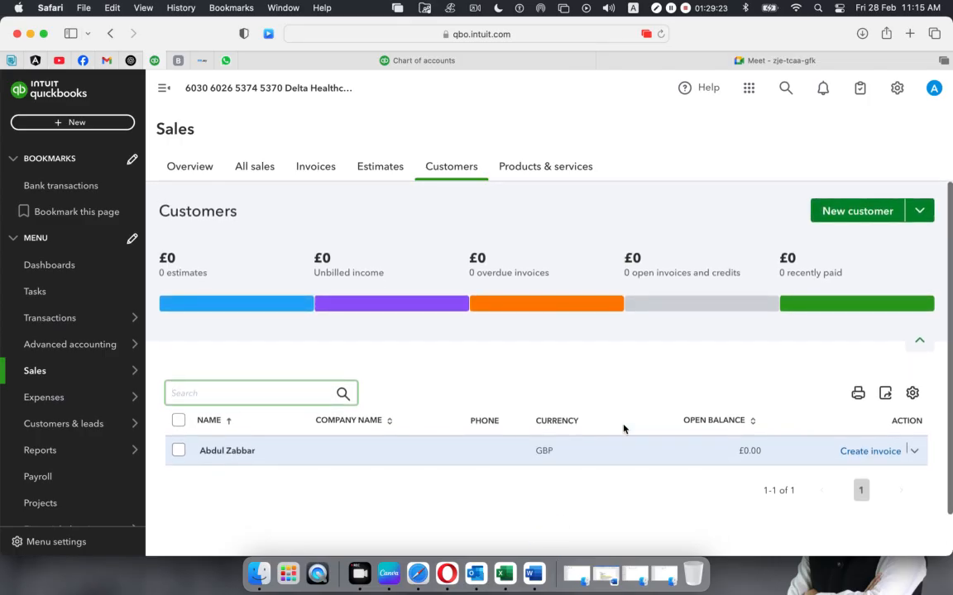
# Choose Import customers and download QuickBooks_Online_Customer_Sample_File.xls
pyautogui.click(924, 213)
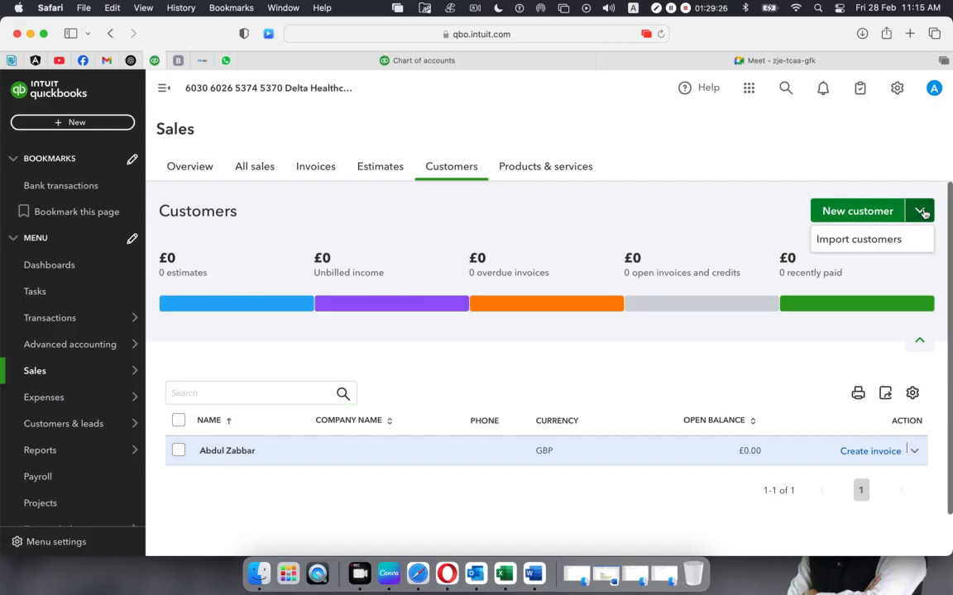
pyautogui.click(866, 240)
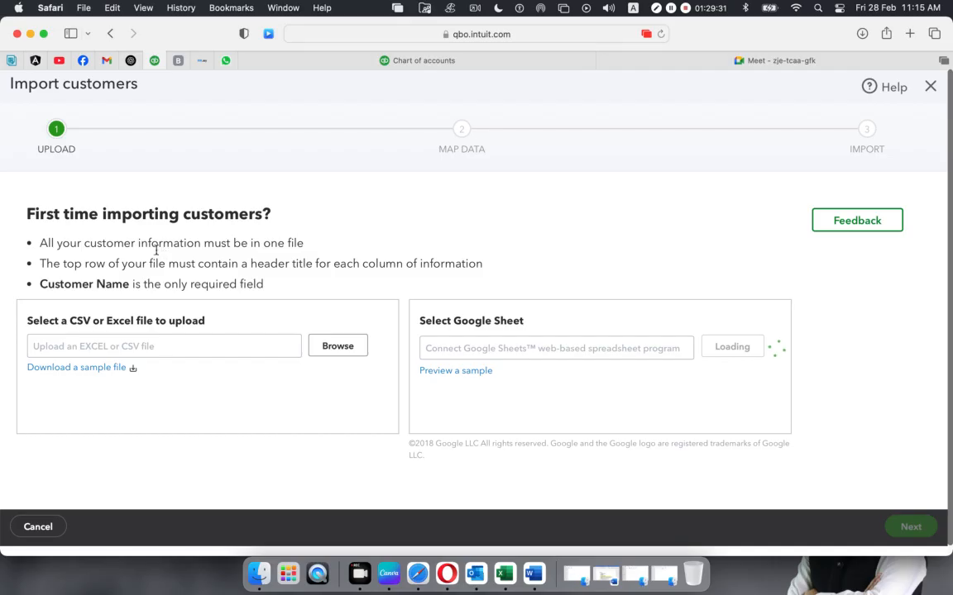
pyautogui.click(80, 368)
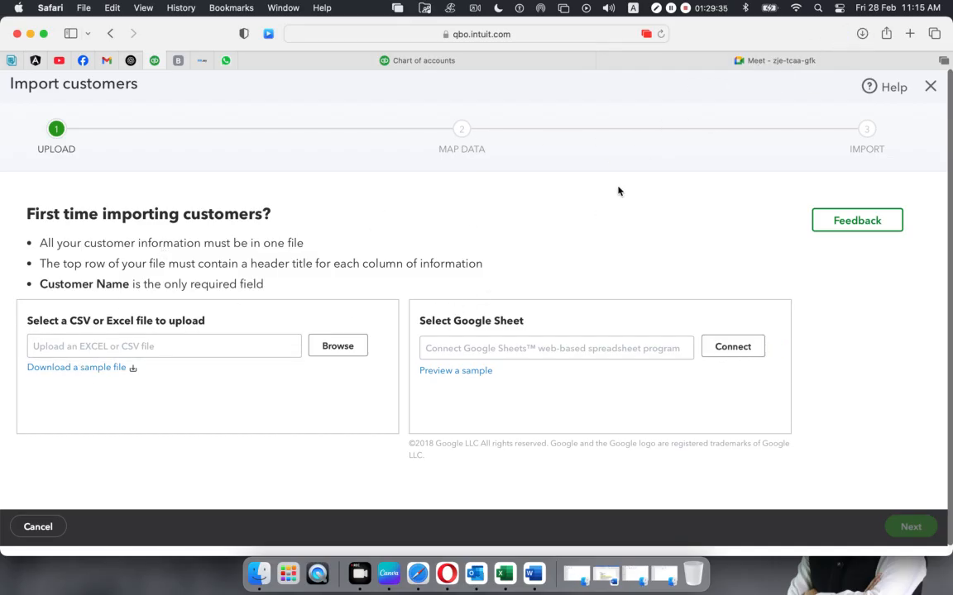
pyautogui.click(863, 34)
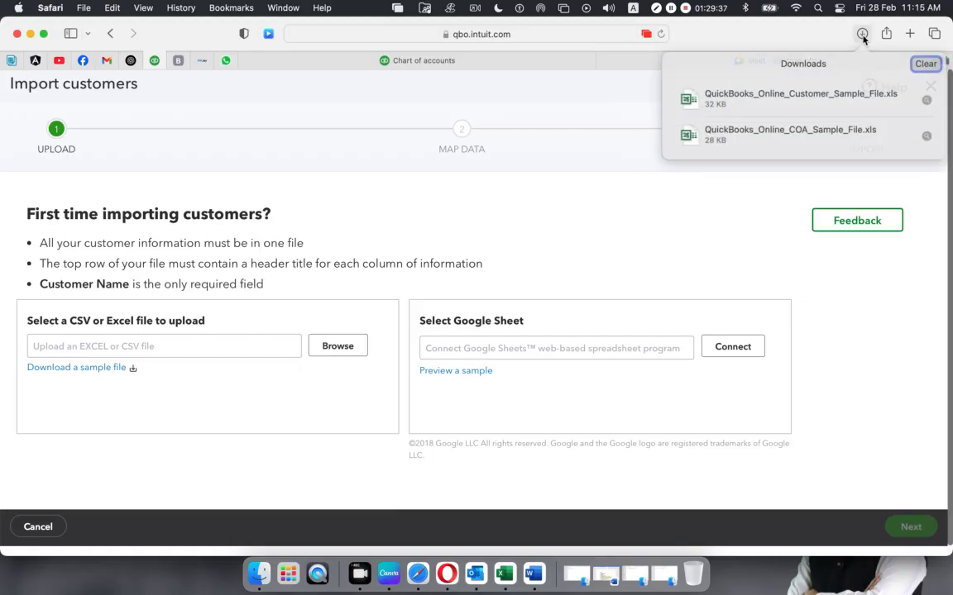
# Open the downloaded QuickBooks_Online_Customer_Sample_File.xls in Excel
pyautogui.click(827, 97)
pyautogui.doubleClick(827, 97)
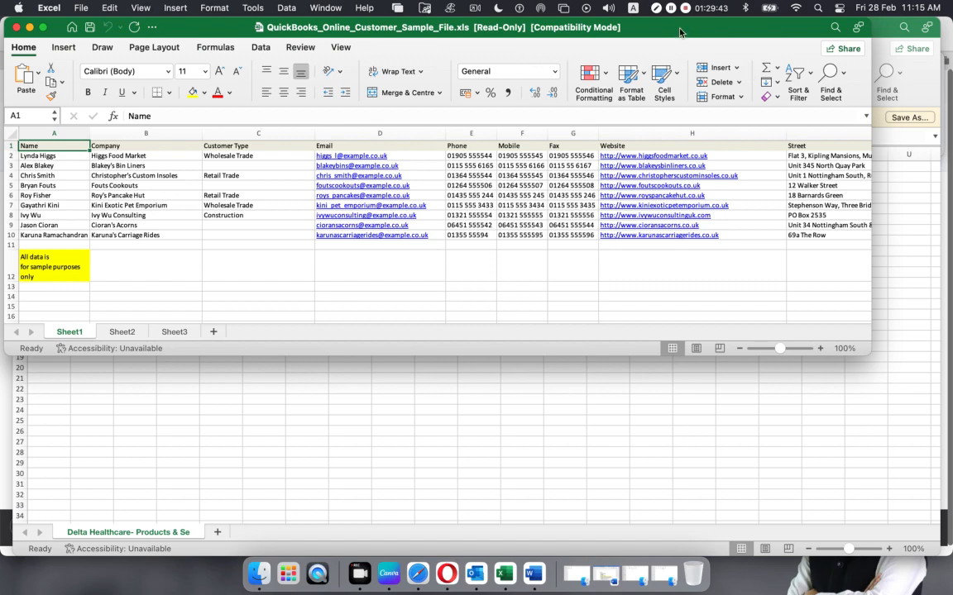
pyautogui.moveTo(679, 32); pyautogui.dragTo(679, 150)
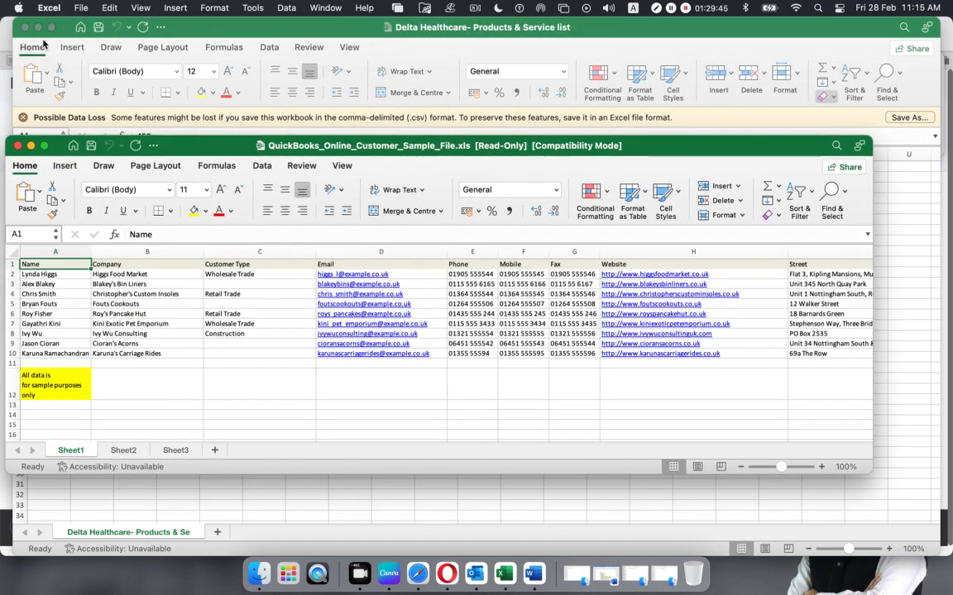
# Close the Delta Healthcare products workbook and enlarge the sample file to review its columns
pyautogui.click(26, 27)
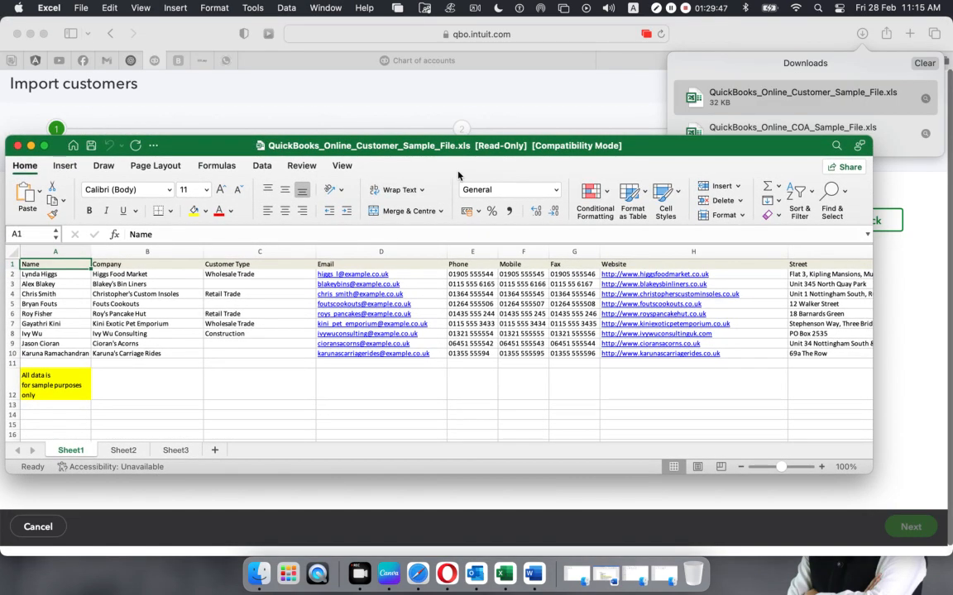
pyautogui.moveTo(464, 140); pyautogui.dragTo(458, 22)
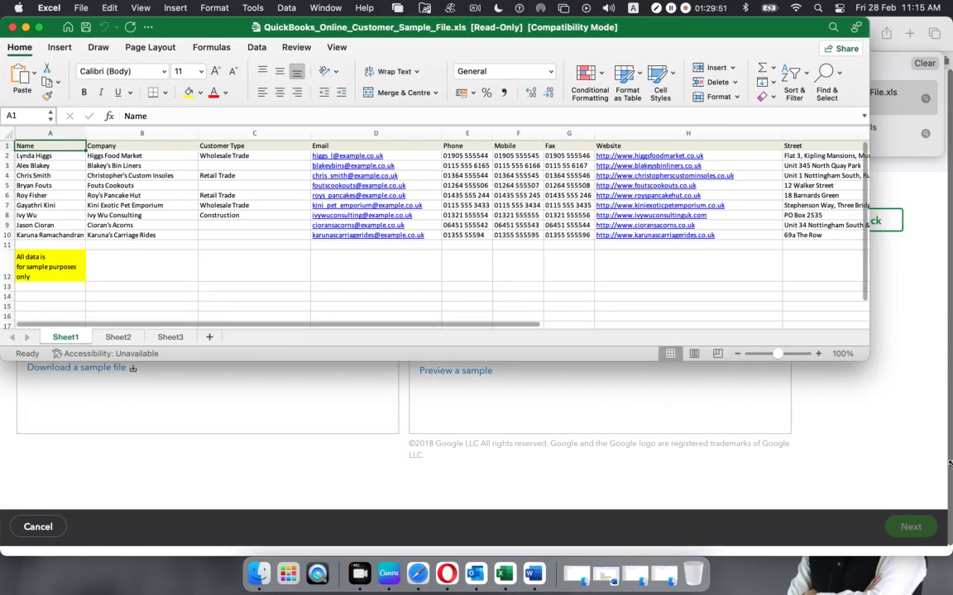
pyautogui.moveTo(866, 354); pyautogui.dragTo(949, 465)
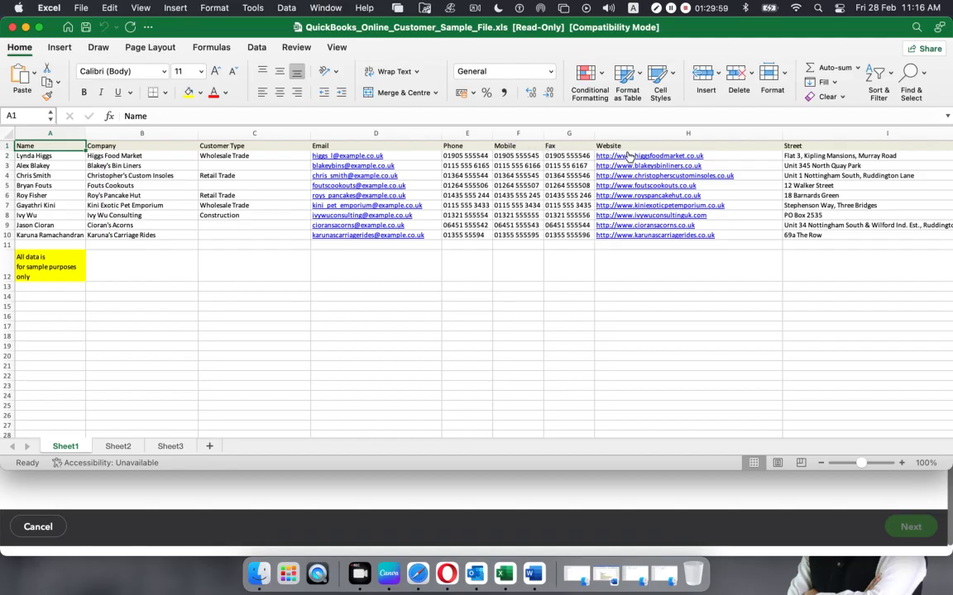
pyautogui.hscroll(10, 659, 157)
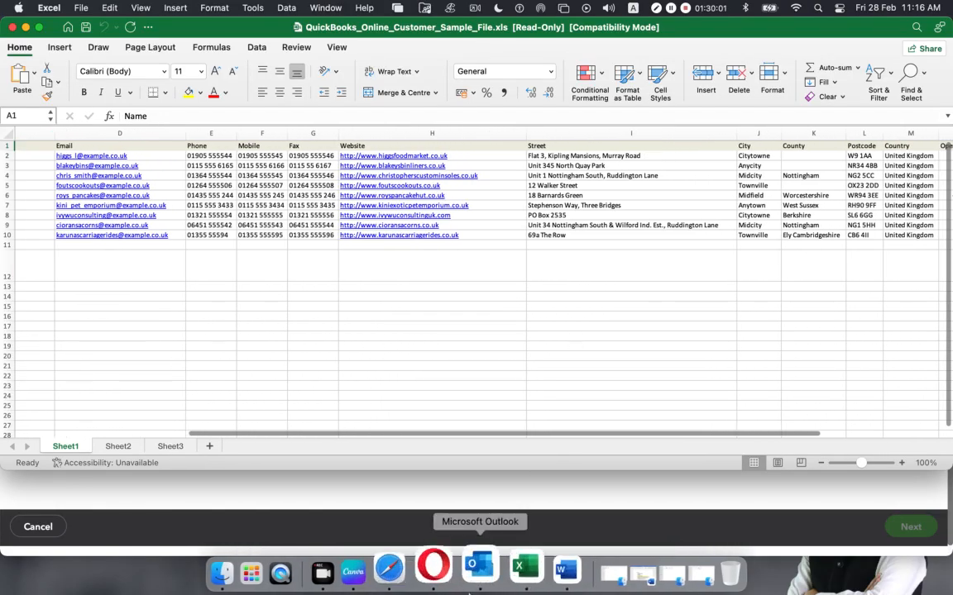
pyautogui.click(411, 567)
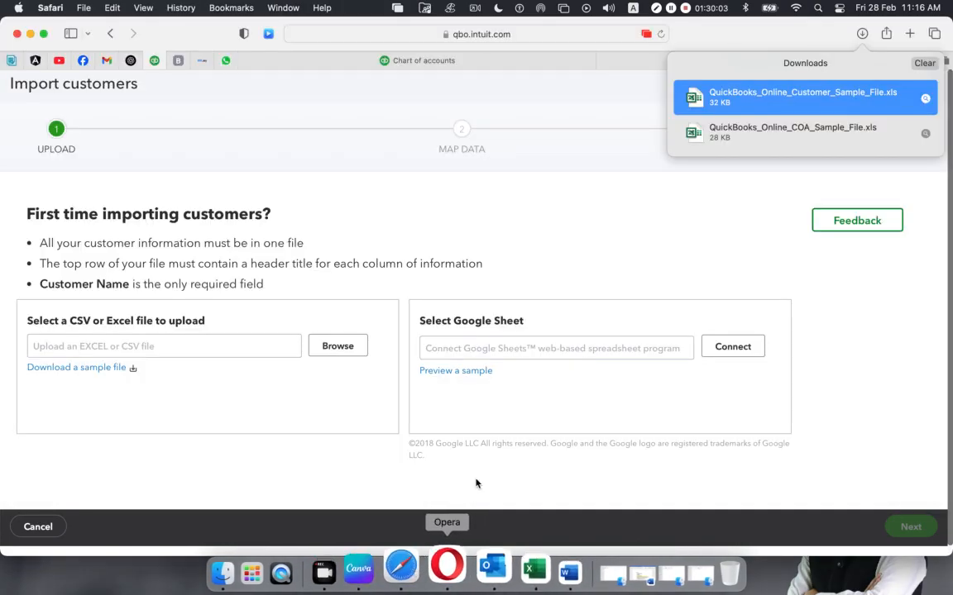
# Close the import page, then open and discard a new customer form, returning to the Customers list
pyautogui.click(662, 274)
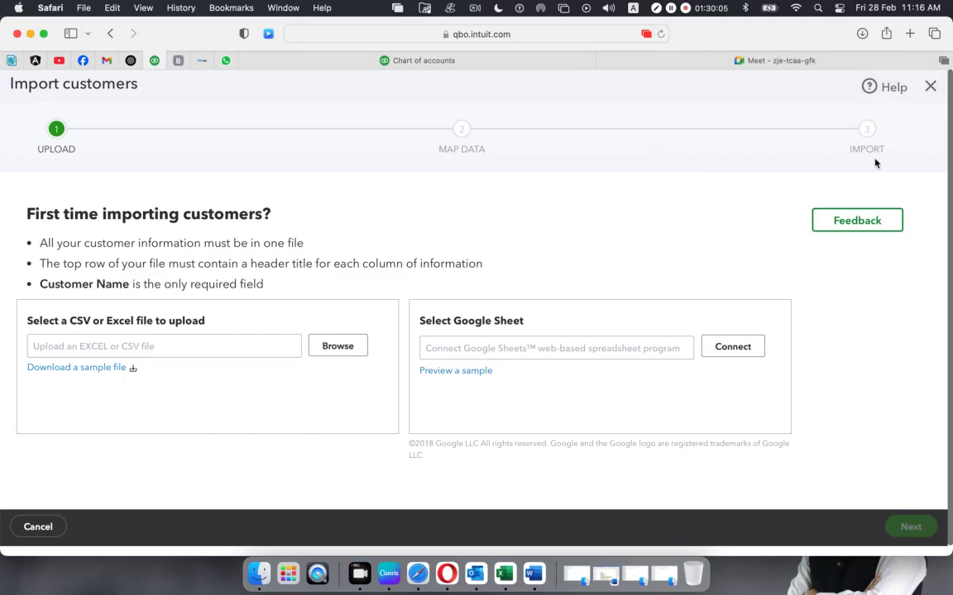
pyautogui.click(929, 88)
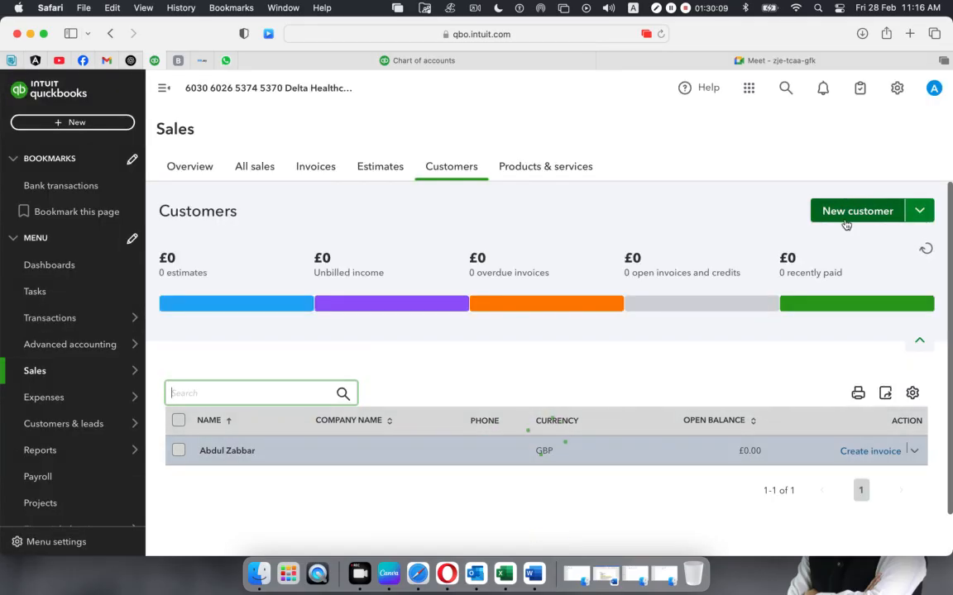
pyautogui.click(848, 217)
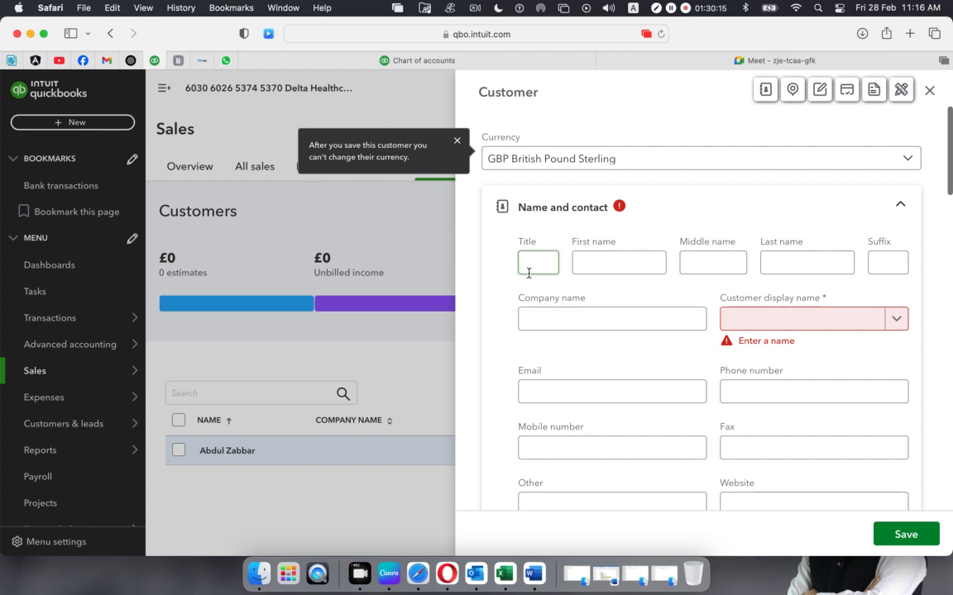
pyautogui.scroll(-5, 605, 364)
pyautogui.scroll(-5, 605, 365)
pyautogui.click(704, 417)
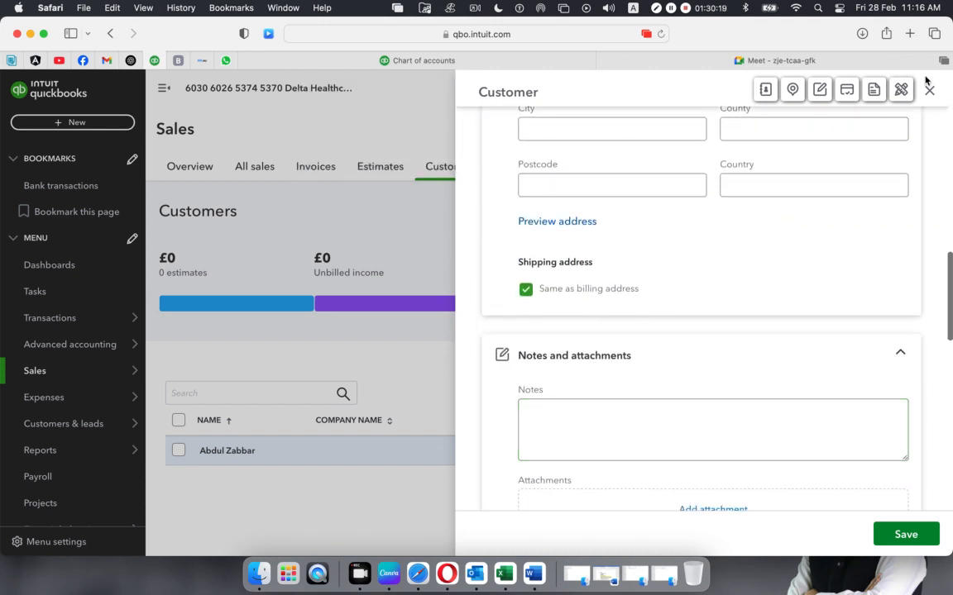
pyautogui.click(929, 89)
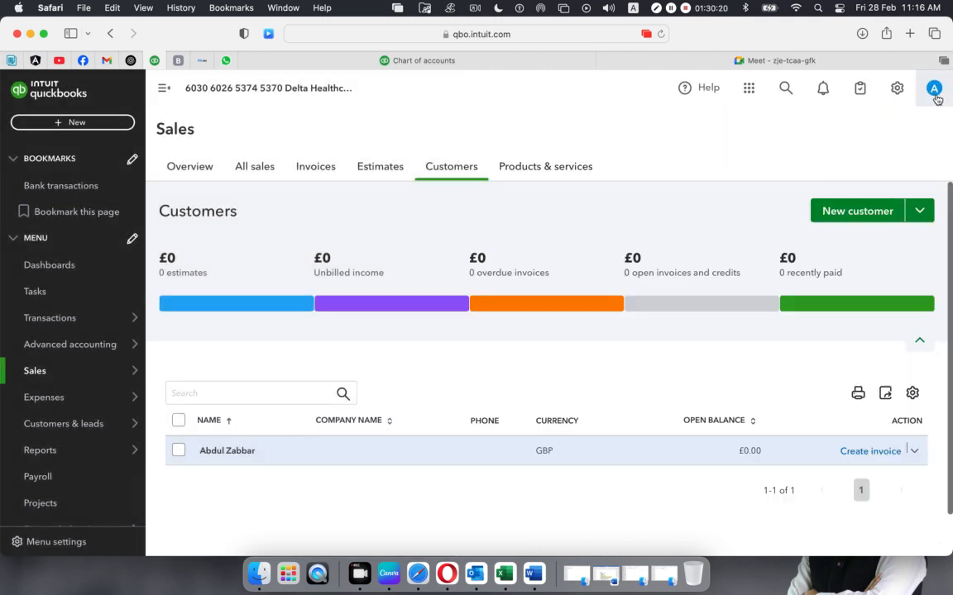
pyautogui.click(502, 581)
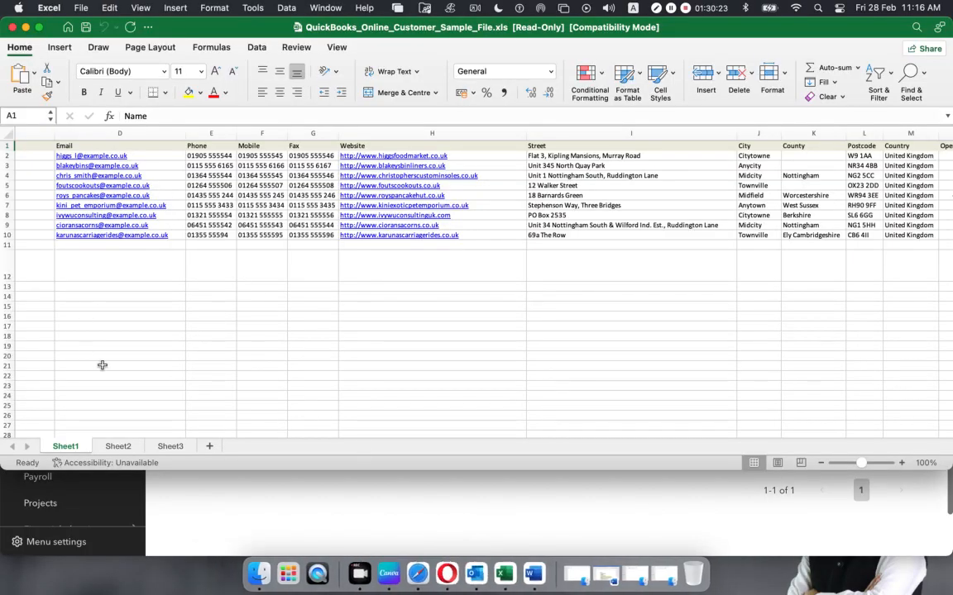
# Delete sample rows 2–19 so only the header row remains, then minimise the workbook
pyautogui.hscroll(10, 721, 269)
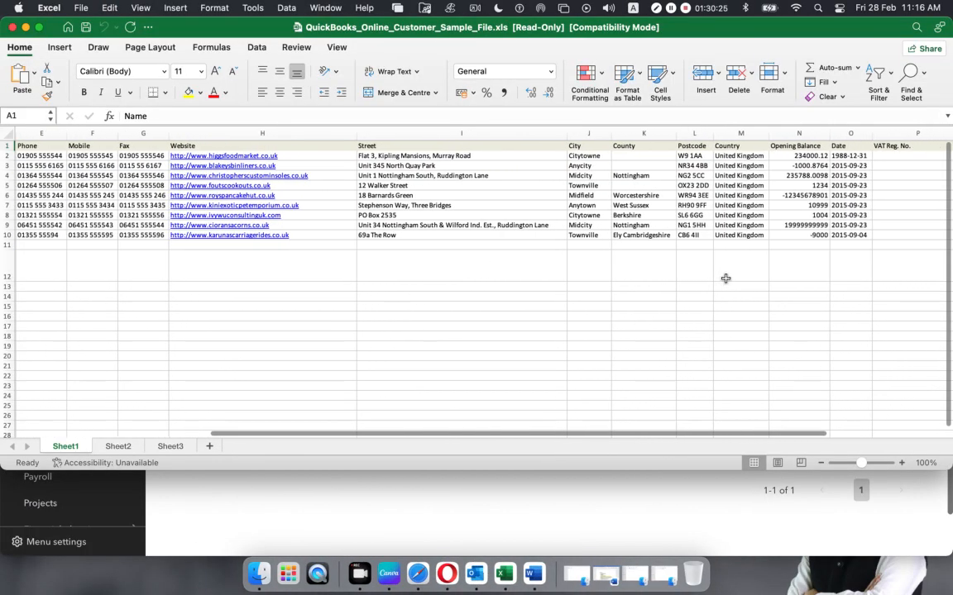
pyautogui.hscroll(-15, 725, 278)
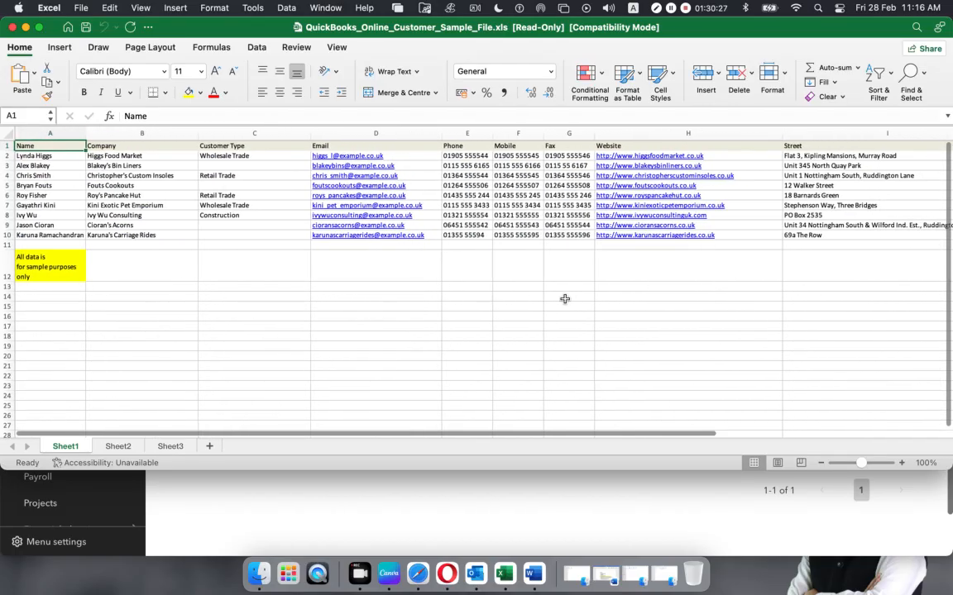
pyautogui.moveTo(50, 153); pyautogui.dragTo(50, 234)
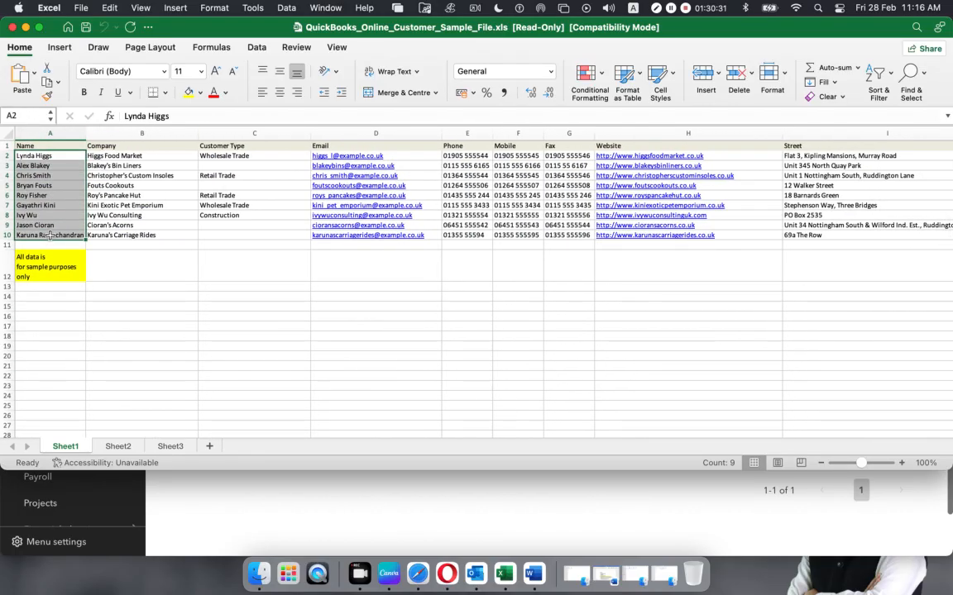
pyautogui.click(313, 336)
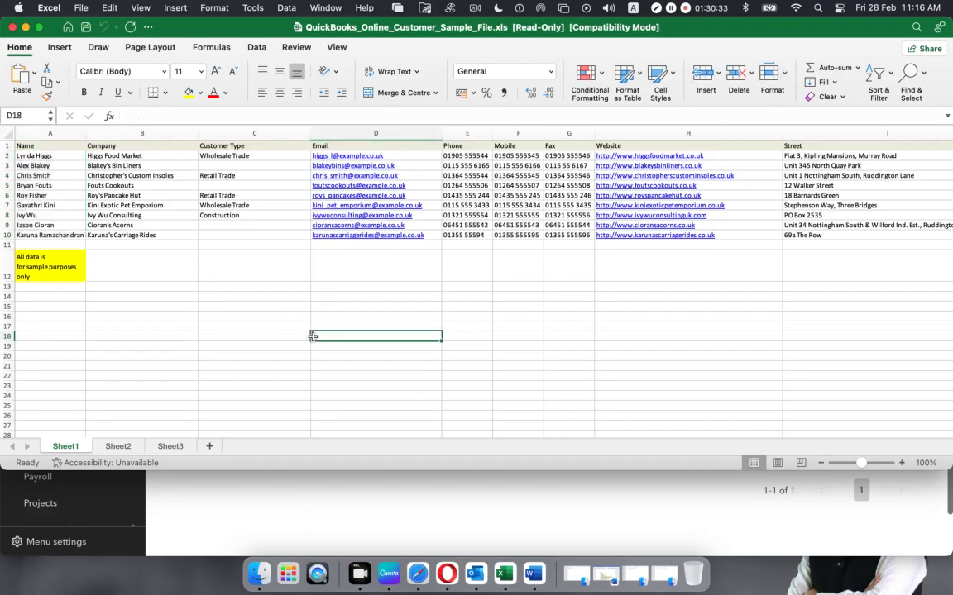
pyautogui.click(238, 354)
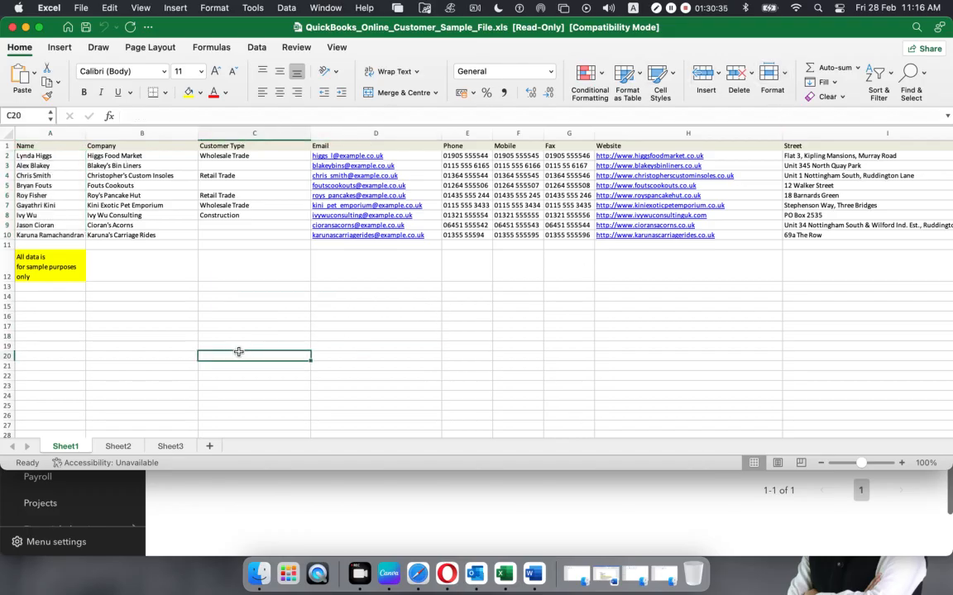
pyautogui.click(7, 145)
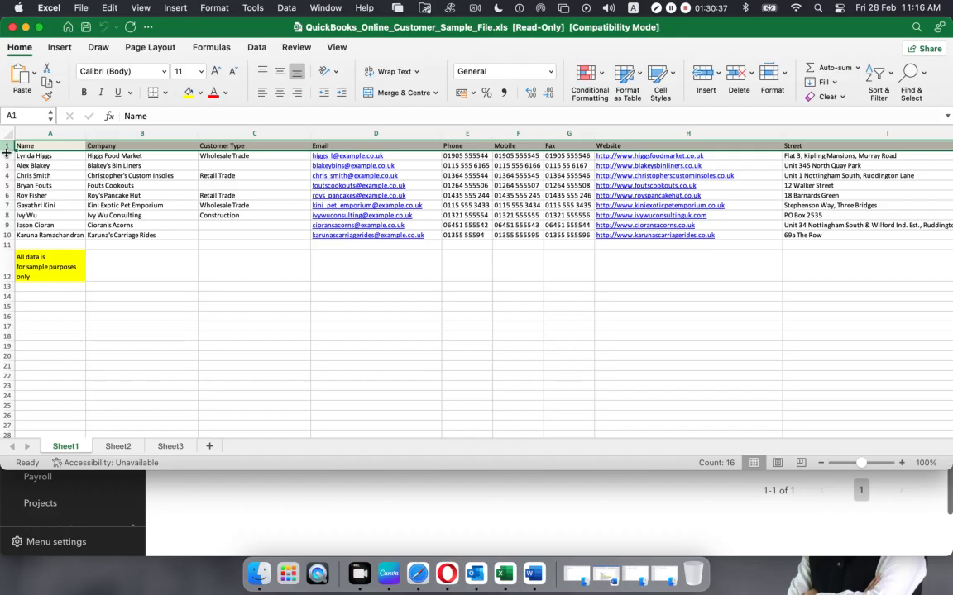
pyautogui.click(7, 156)
pyautogui.moveTo(7, 156); pyautogui.dragTo(7, 345)
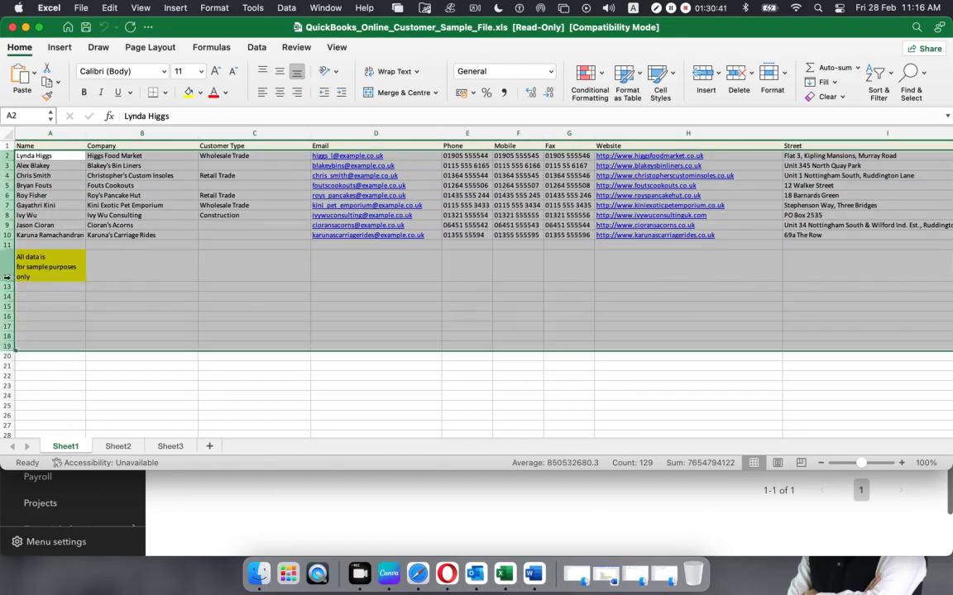
pyautogui.rightClick(6, 278)
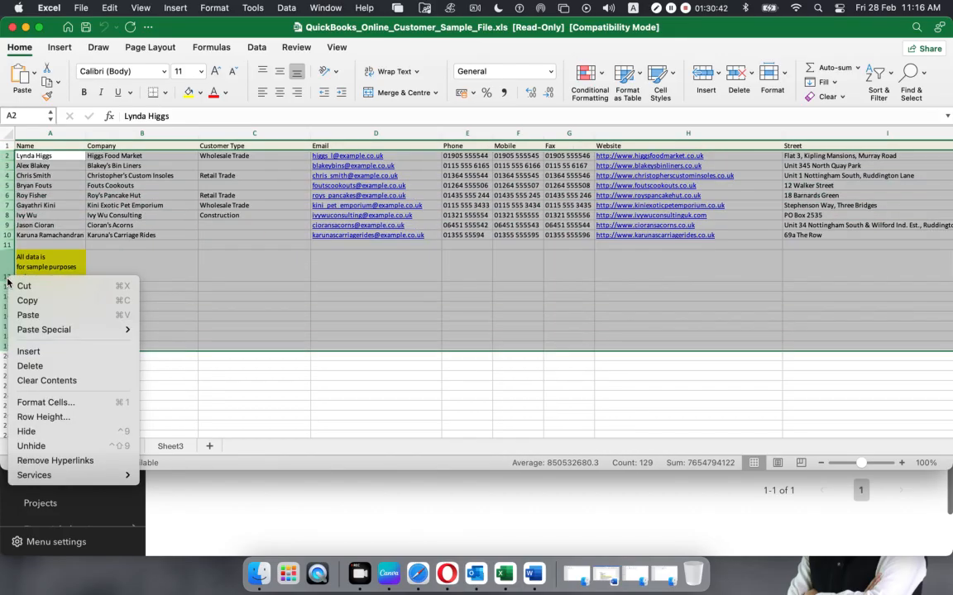
pyautogui.click(32, 365)
pyautogui.click(340, 224)
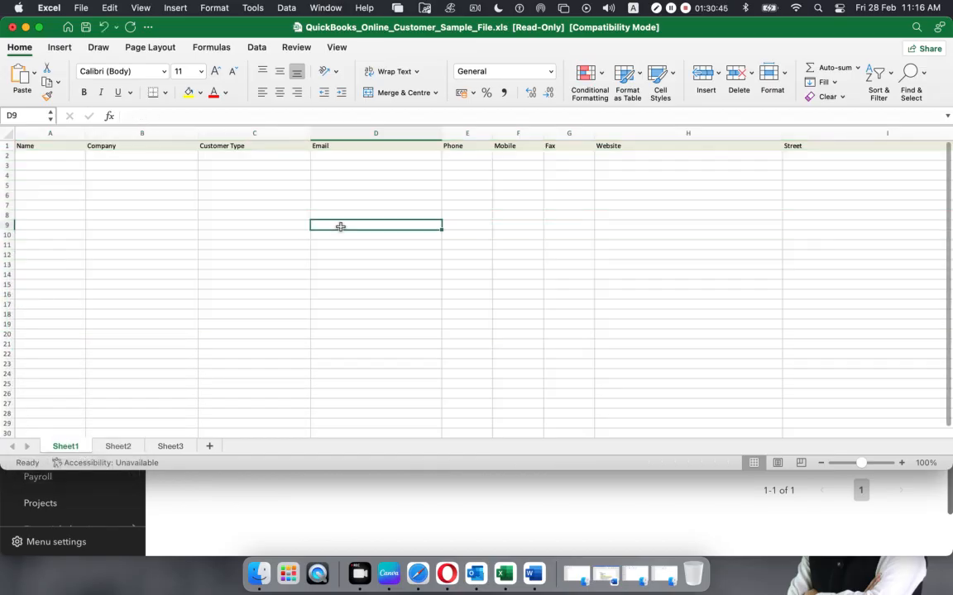
pyautogui.click(27, 27)
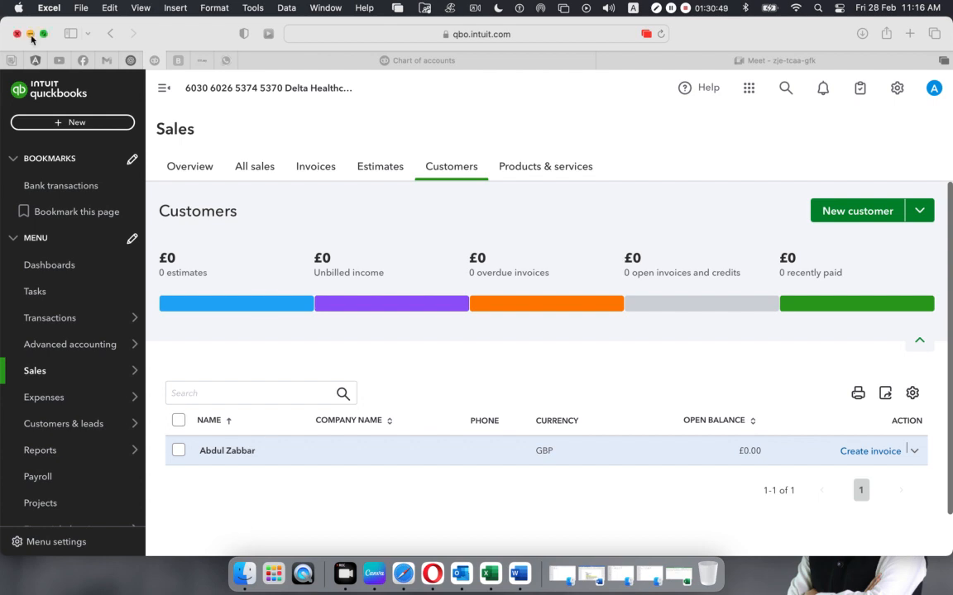
# Open Delta Healthcare- Customer Contact Lists.csv from the Class 02 QB-02 Assignment Doc folder
pyautogui.click(30, 34)
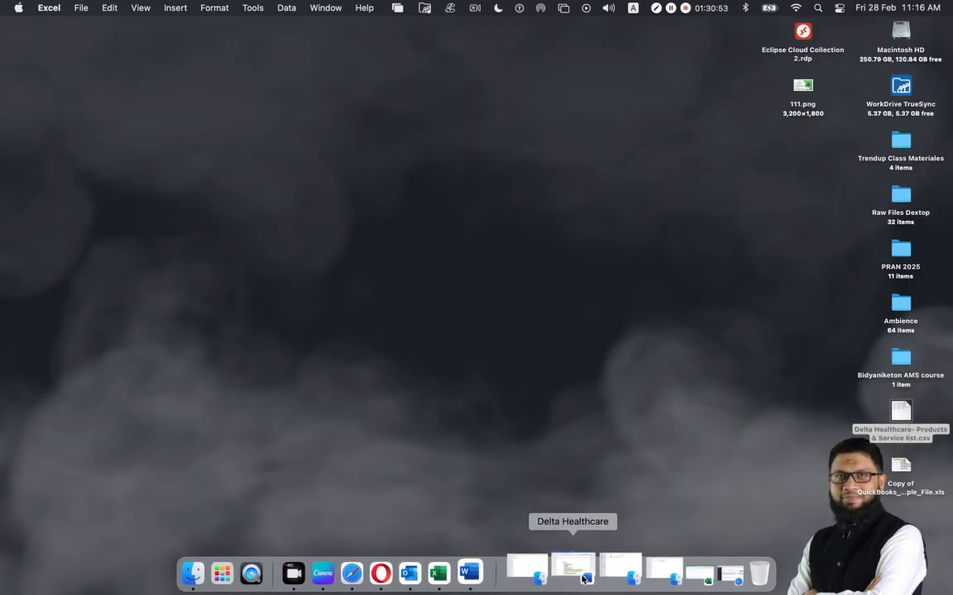
pyautogui.doubleClick(903, 140)
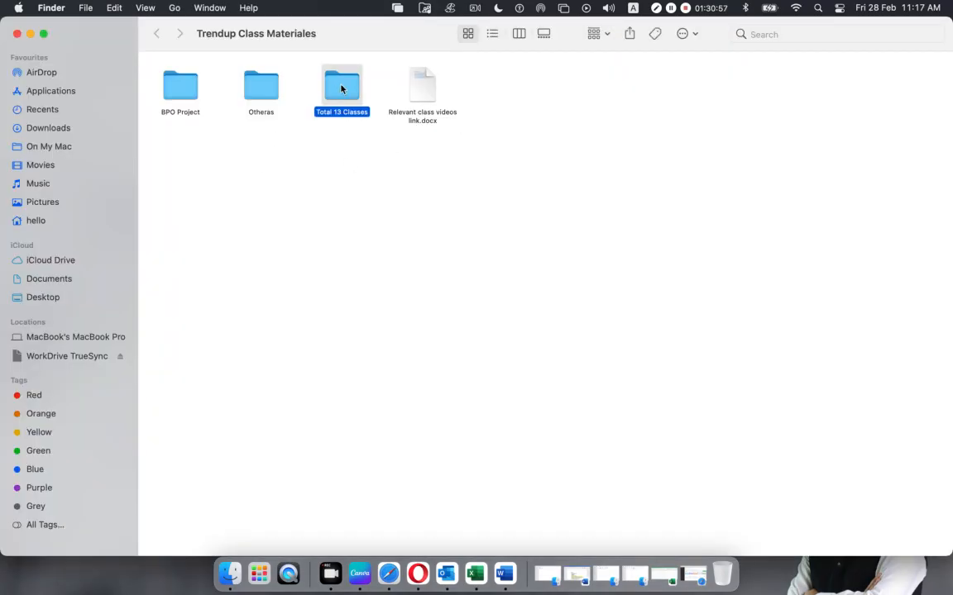
pyautogui.doubleClick(336, 92)
pyautogui.click(341, 88)
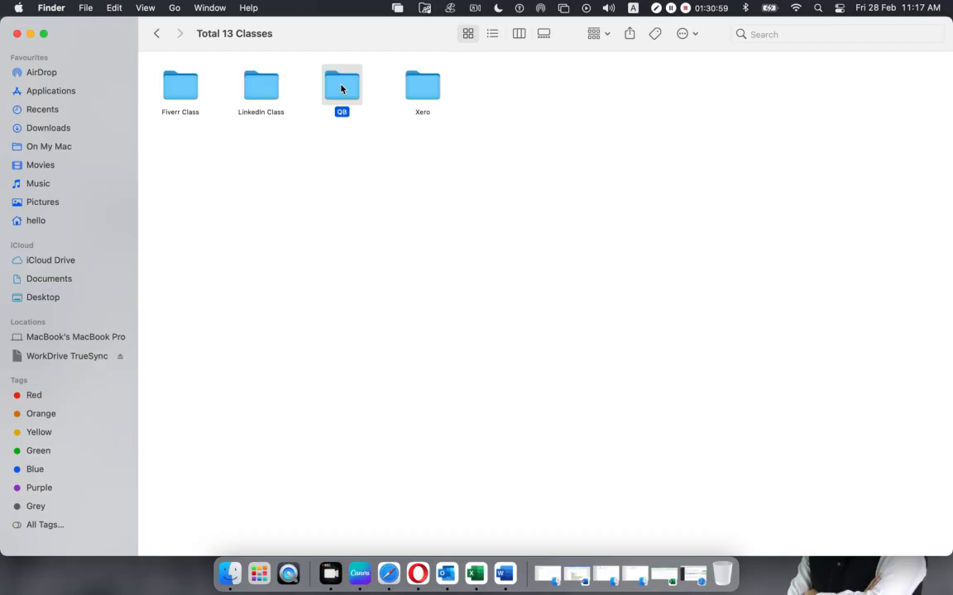
pyautogui.click(351, 221)
pyautogui.doubleClick(337, 87)
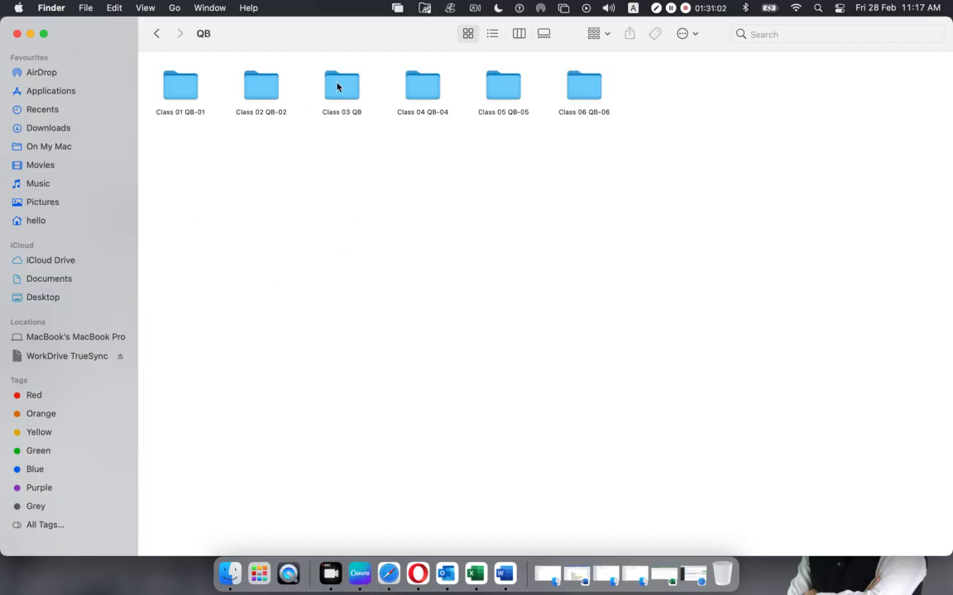
pyautogui.doubleClick(264, 87)
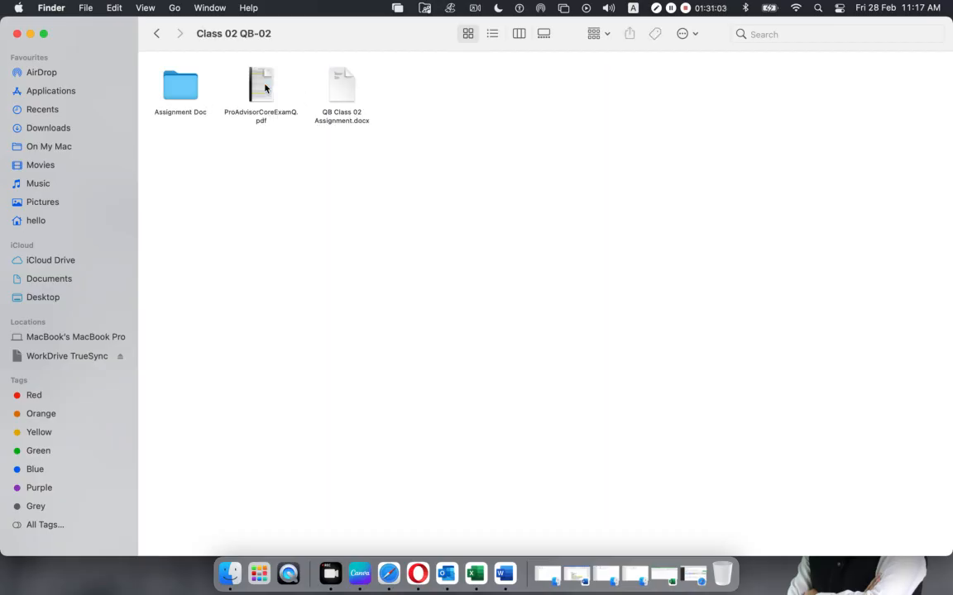
pyautogui.doubleClick(169, 82)
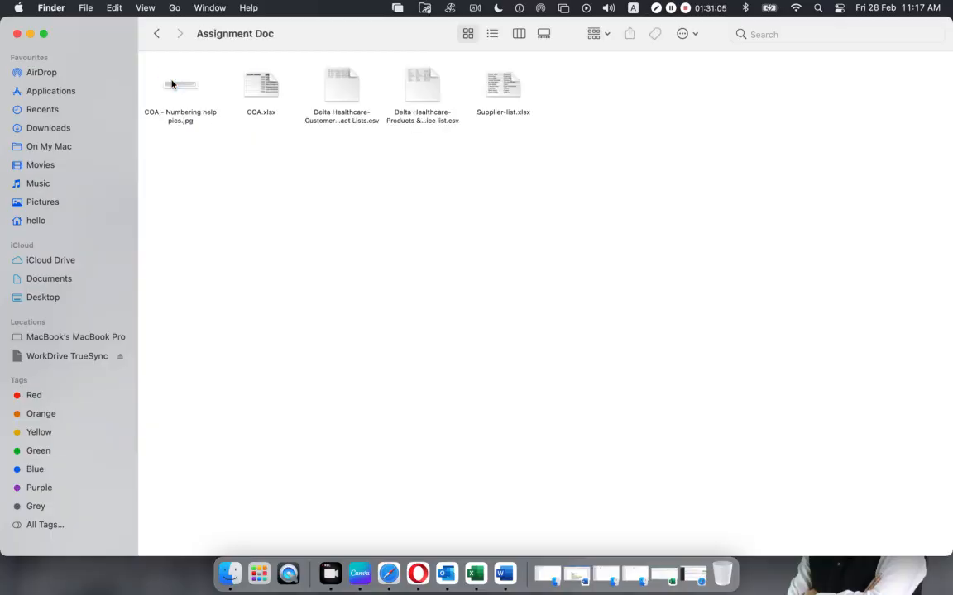
pyautogui.doubleClick(338, 87)
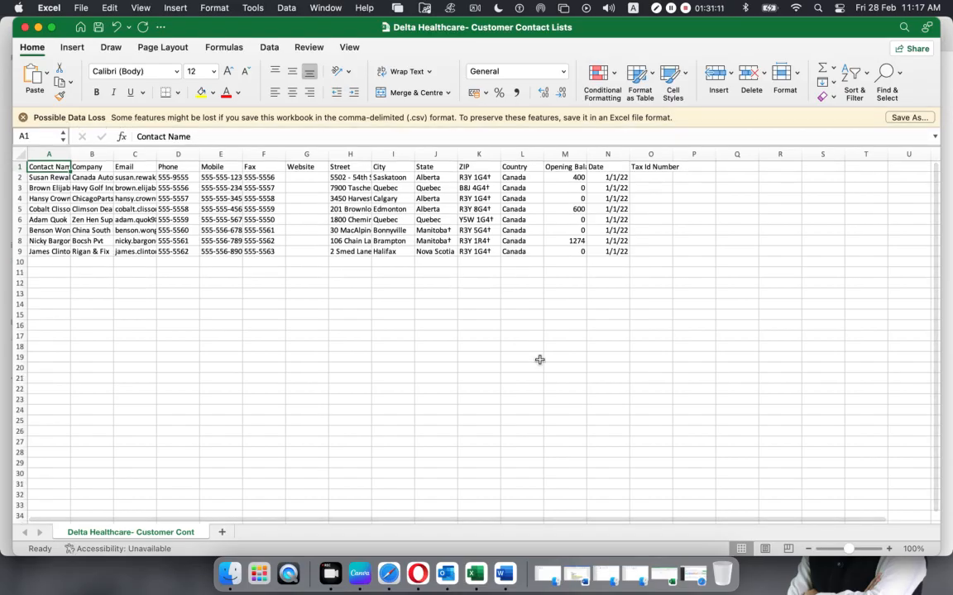
pyautogui.click(540, 360)
pyautogui.hscroll(-1, 125, 202)
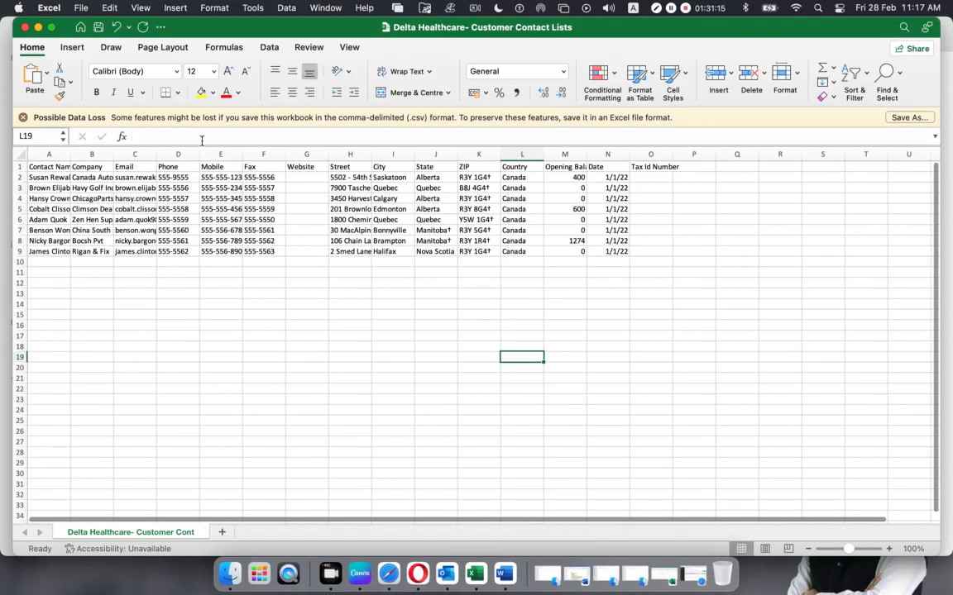
pyautogui.click(668, 575)
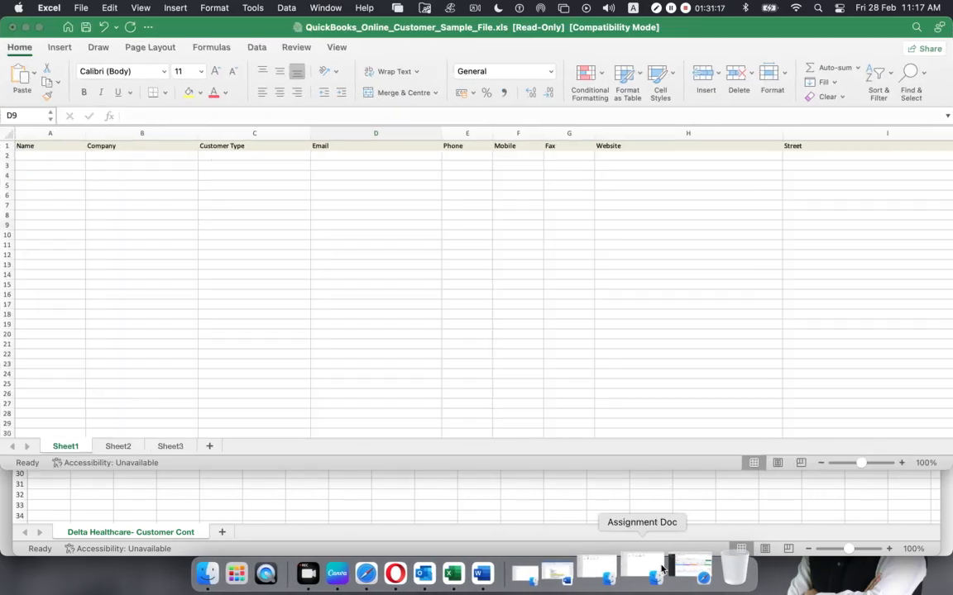
# Copy the eight contact names from A2:A9 of the Delta Healthcare list into A2 of the sample file
pyautogui.moveTo(213, 37)
pyautogui.mouseDown()
pyautogui.moveTo(458, 103)
pyautogui.moveTo(400, 82)
pyautogui.moveTo(383, 62)
pyautogui.mouseUp()
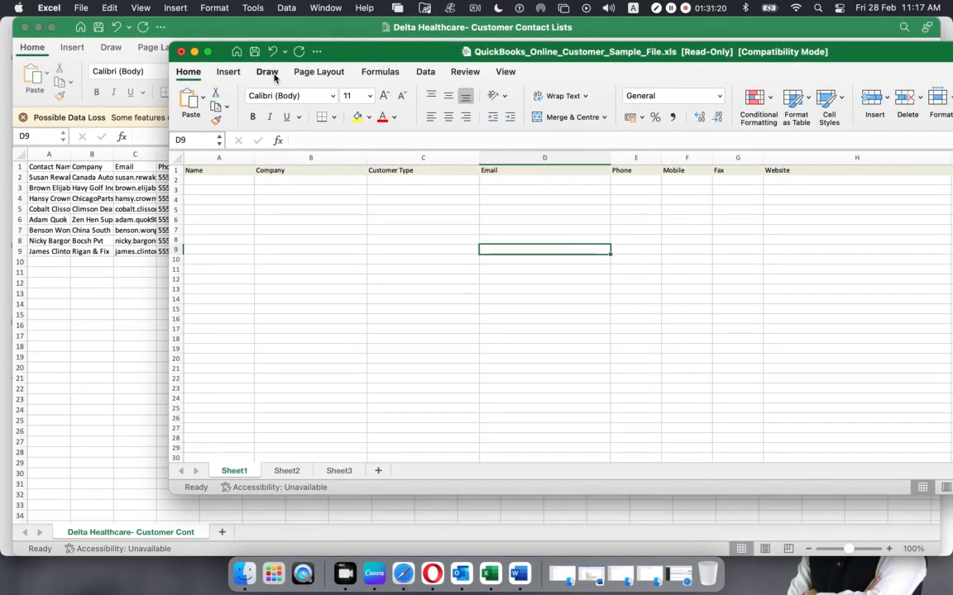
pyautogui.click(49, 181)
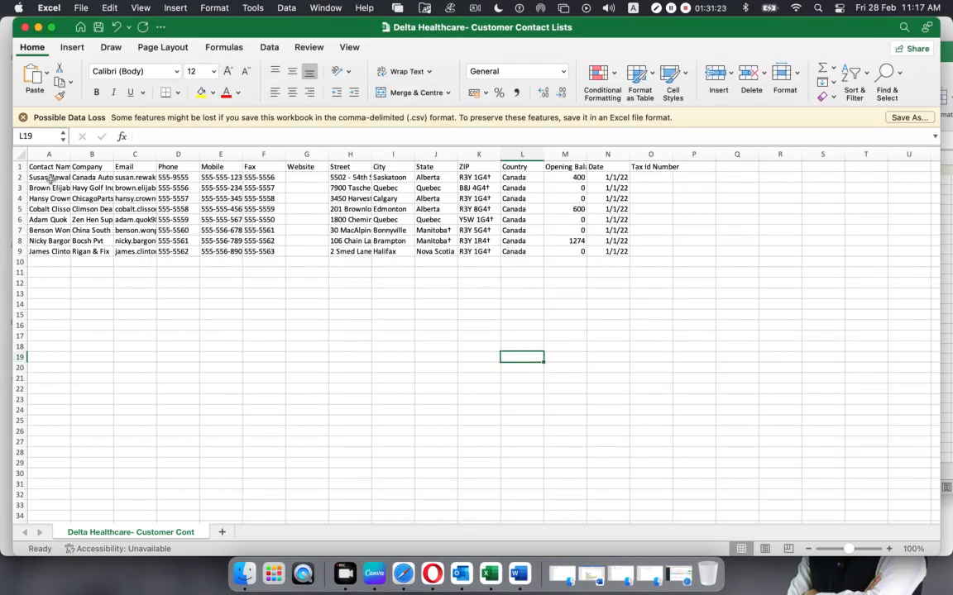
pyautogui.click(46, 177)
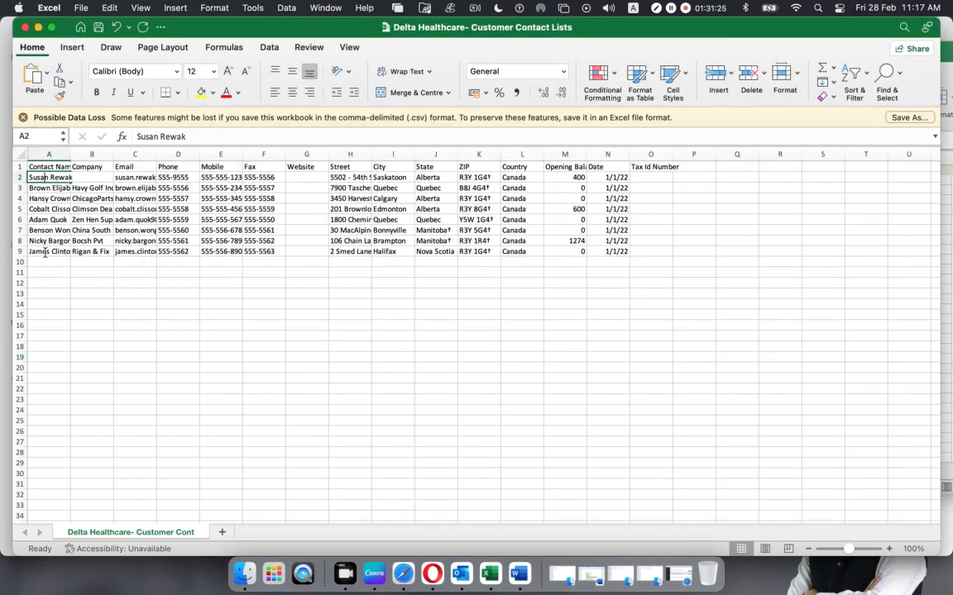
pyautogui.click(92, 301)
pyautogui.click(46, 178)
pyautogui.moveTo(46, 177); pyautogui.dragTo(47, 248)
pyautogui.press('super+c')
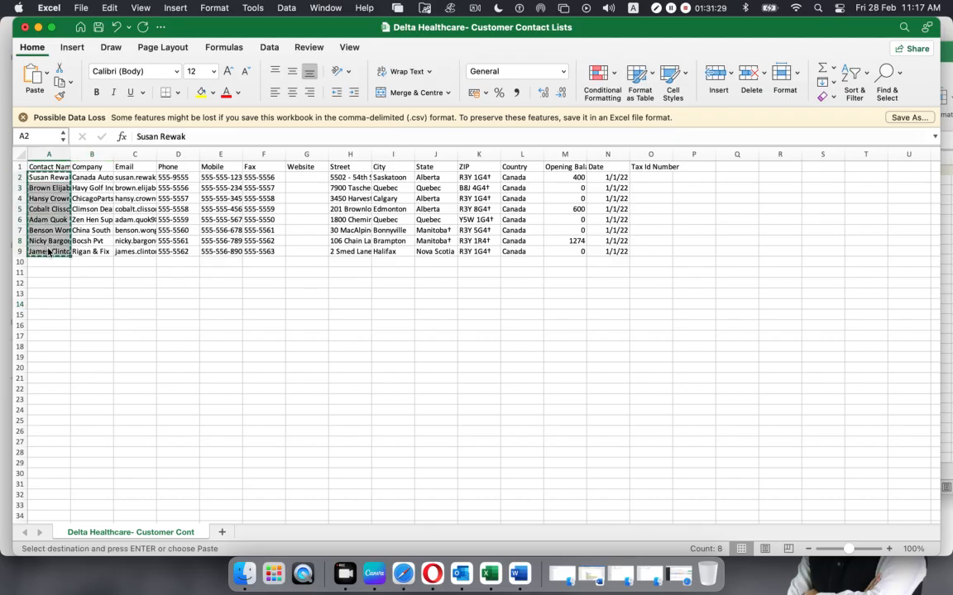
pyautogui.press('super+Tab')
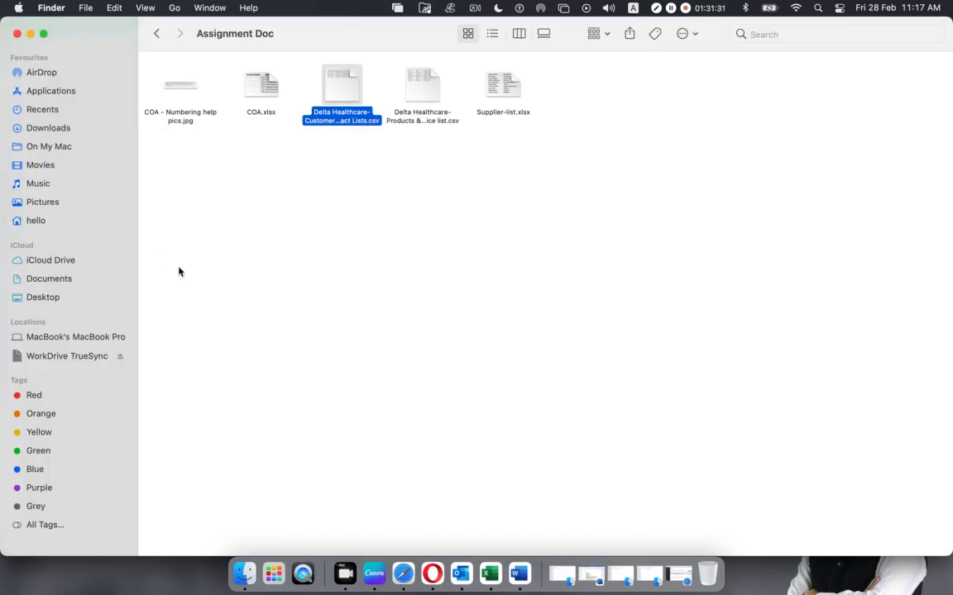
pyautogui.press('super+Tab')
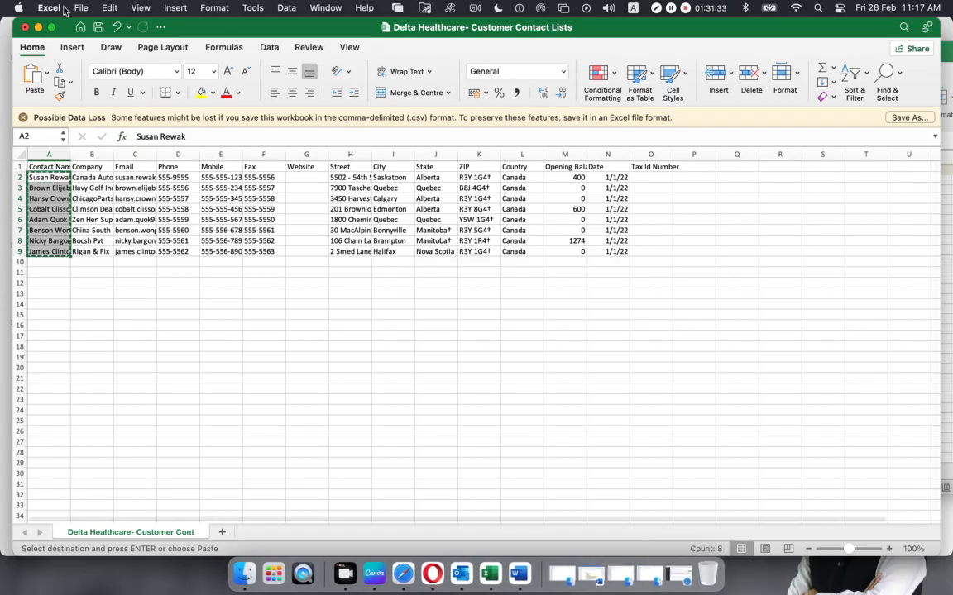
pyautogui.click(38, 28)
pyautogui.click(212, 179)
pyautogui.press('super+v')
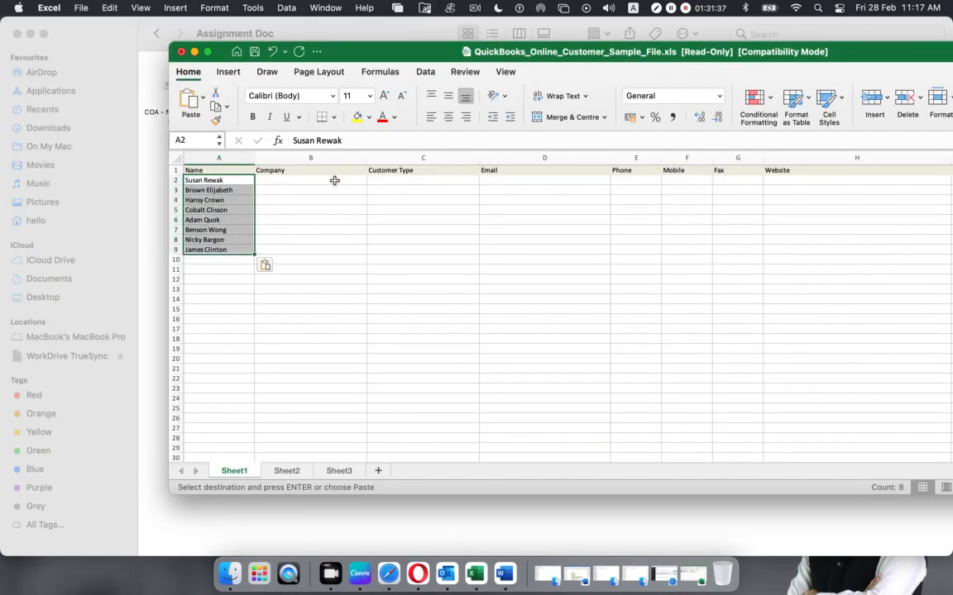
# Copy the eight company names from B2:B9 into the sample file's Company column at B2
pyautogui.click(333, 186)
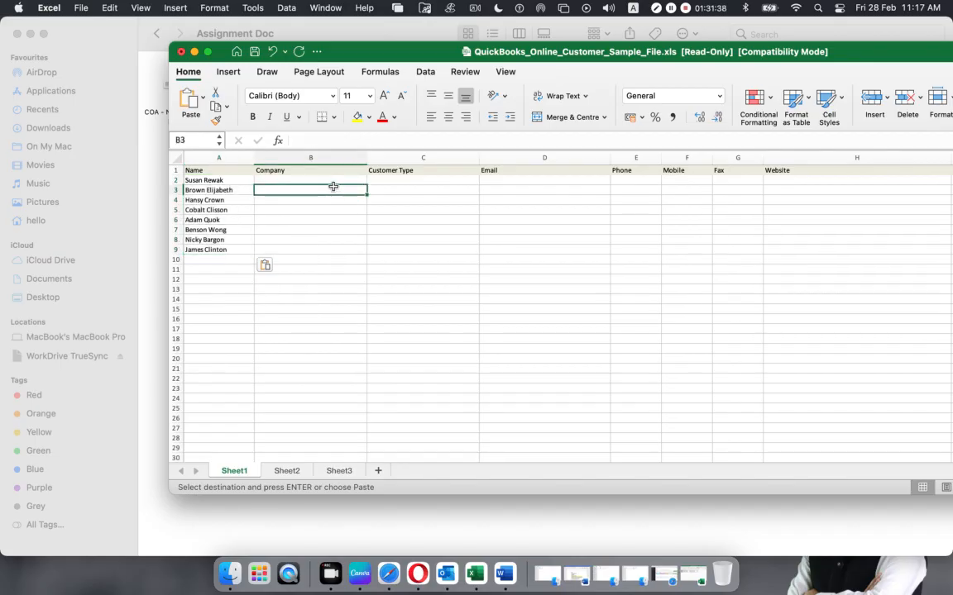
pyautogui.click(687, 573)
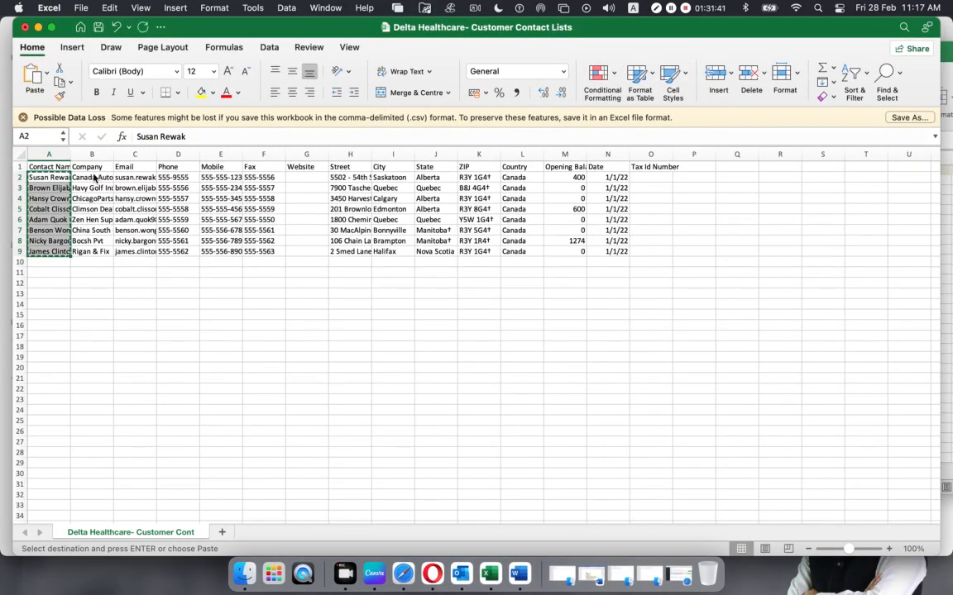
pyautogui.click(95, 178)
pyautogui.click(132, 292)
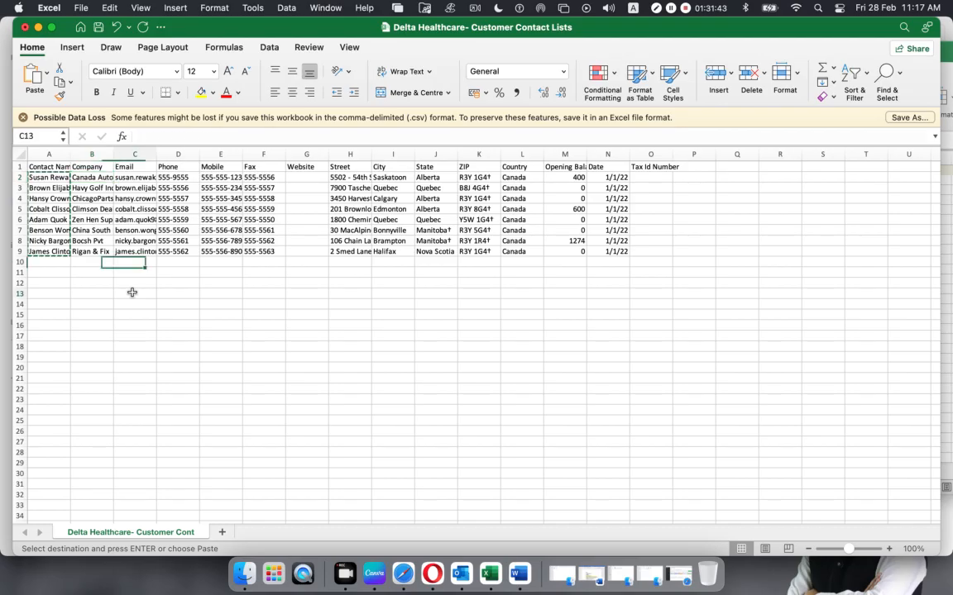
pyautogui.moveTo(92, 177); pyautogui.dragTo(94, 250)
pyautogui.press('super+c')
pyautogui.press('super+Tab')
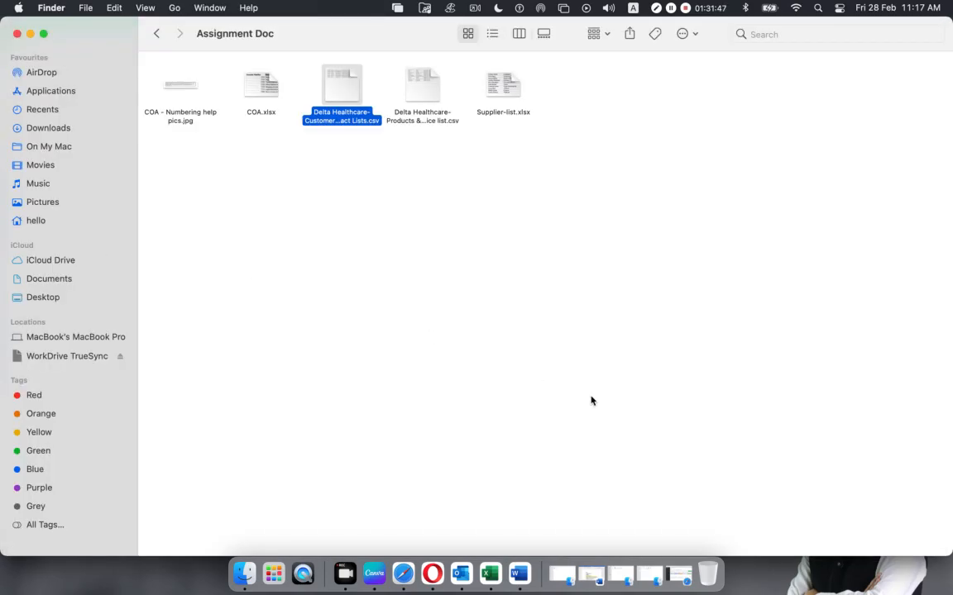
pyautogui.press('super+Tab')
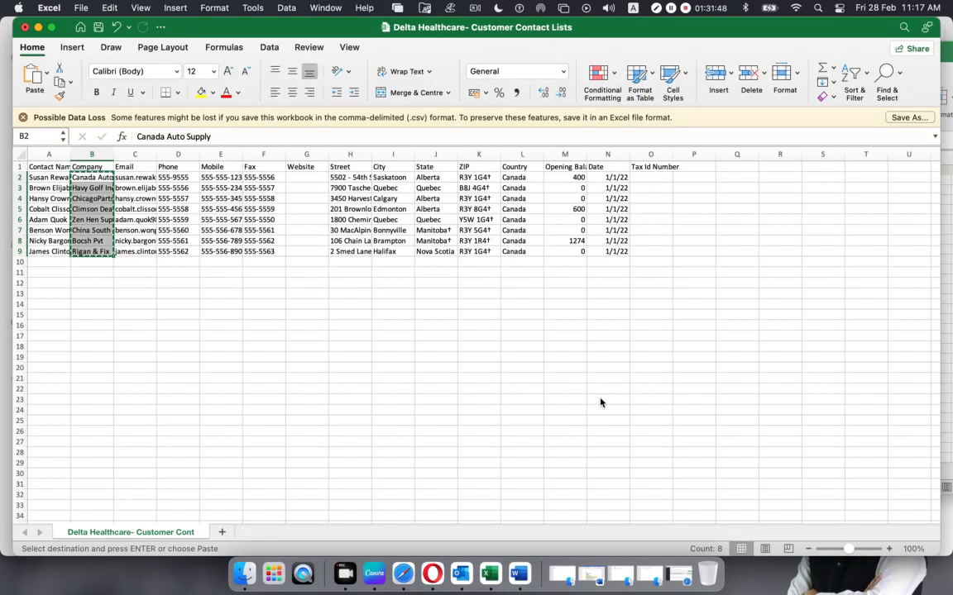
pyautogui.click(38, 28)
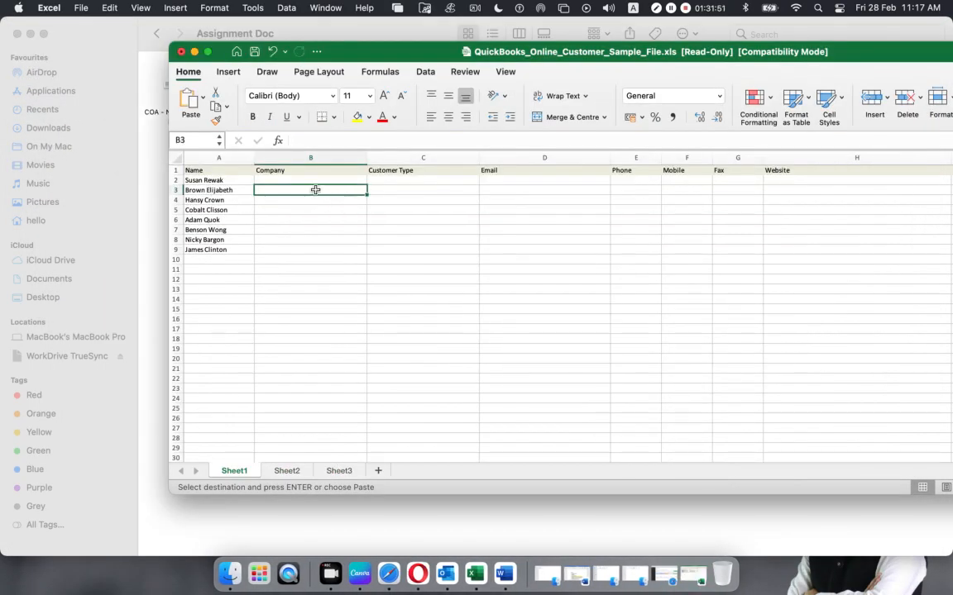
pyautogui.click(315, 182)
pyautogui.press('super+v')
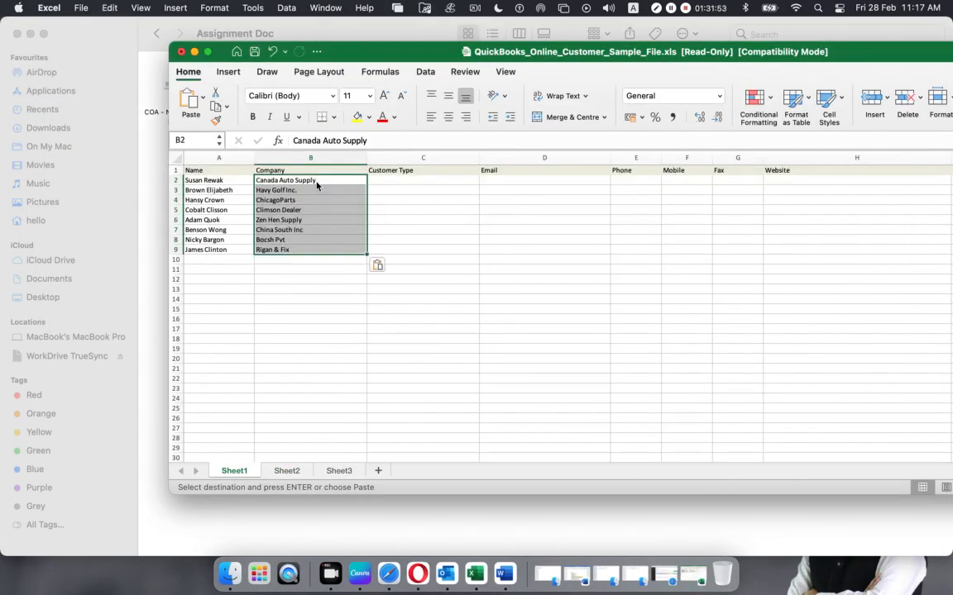
pyautogui.click(440, 184)
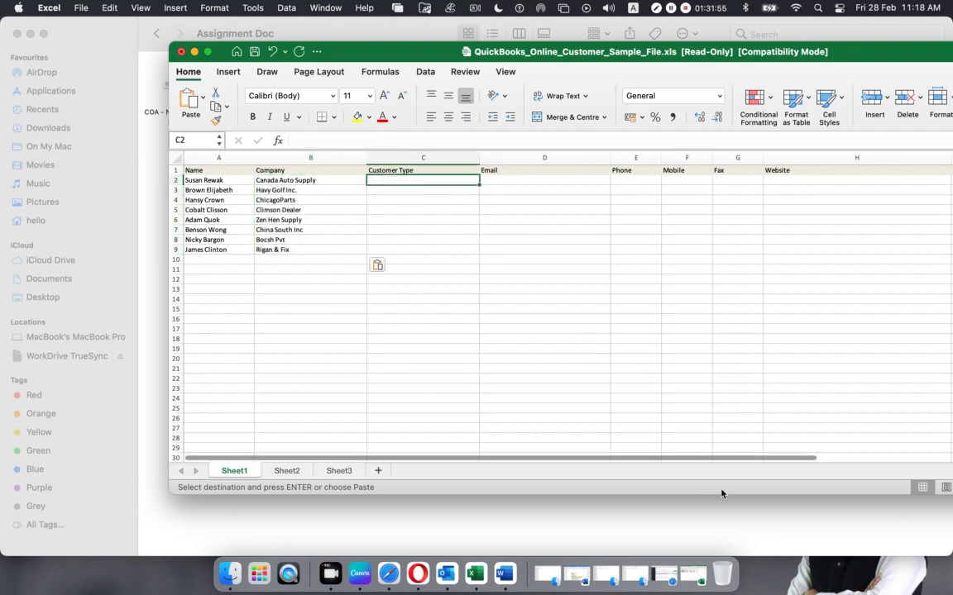
pyautogui.click(693, 575)
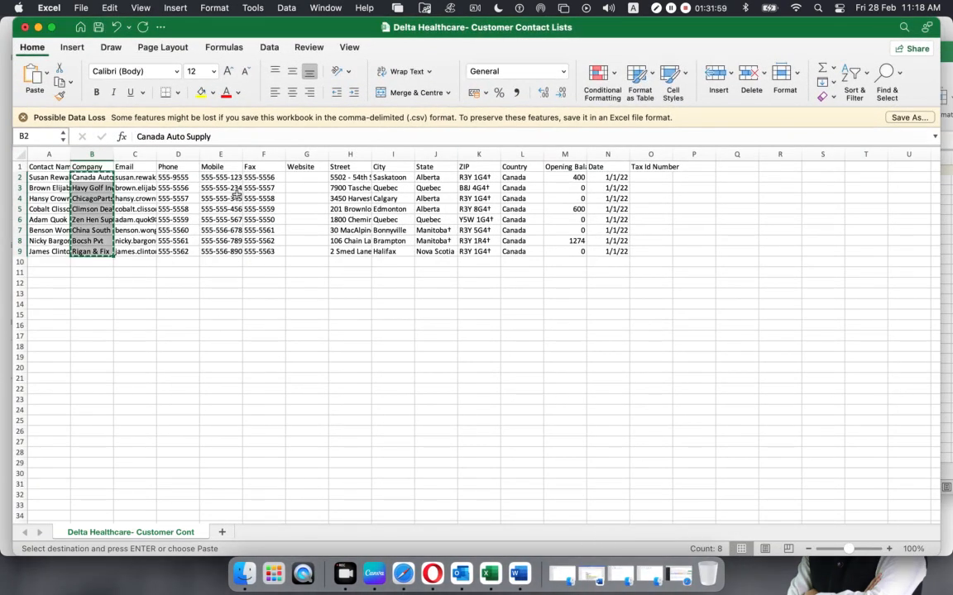
# Copy the eight email addresses from C2:C9 into the sample file's Email column at D2
pyautogui.moveTo(135, 177); pyautogui.dragTo(134, 251)
pyautogui.press('super+c')
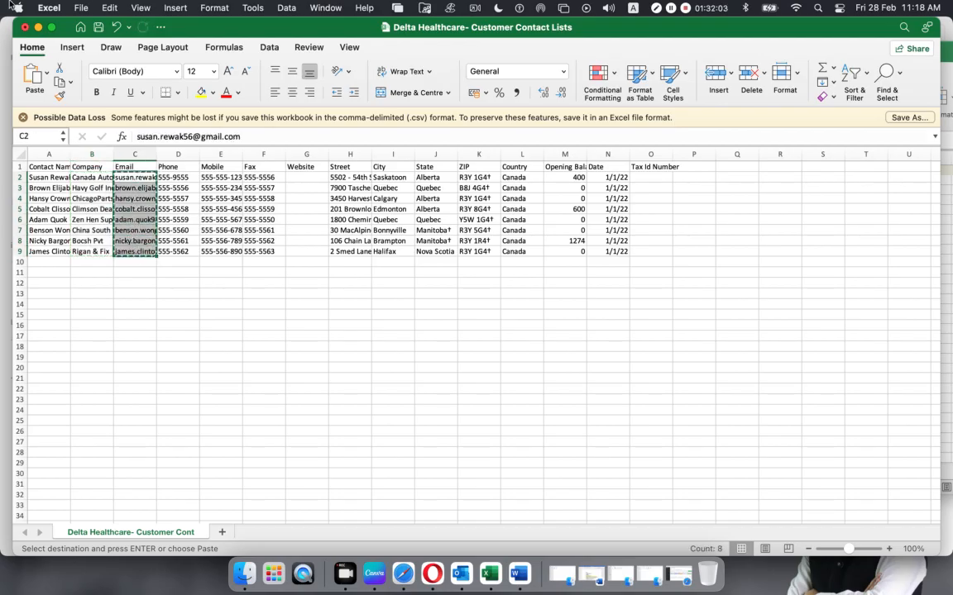
pyautogui.click(38, 28)
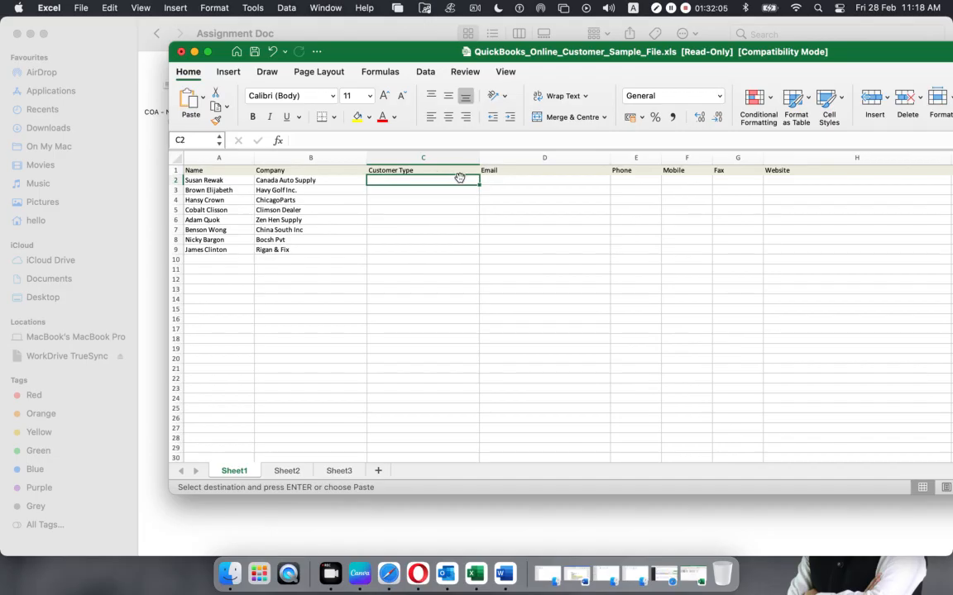
pyautogui.click(503, 181)
pyautogui.press('cmd+v')
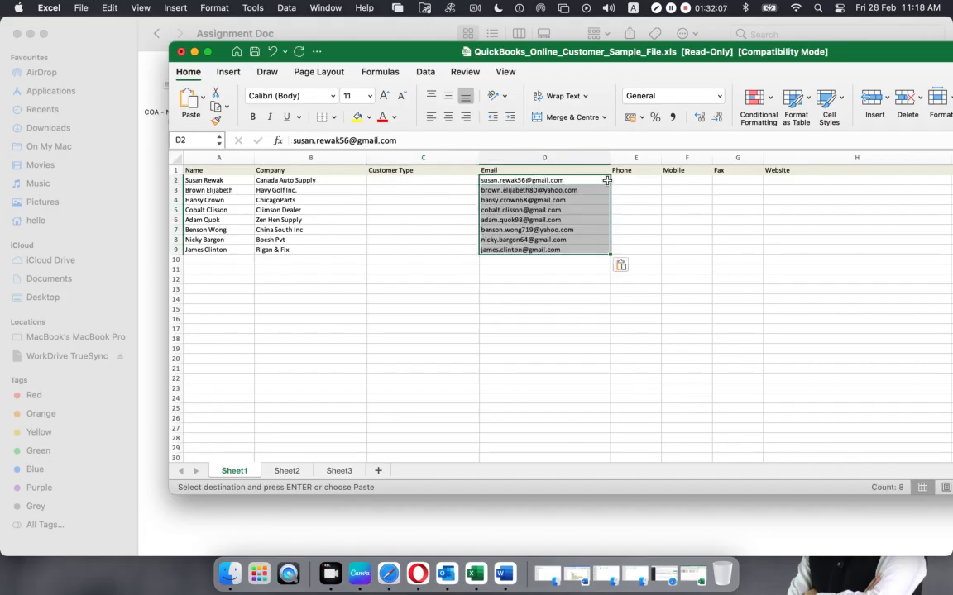
# Copy the phone, mobile and fax numbers D2:F9 into the sample file starting at E2
pyautogui.click(618, 576)
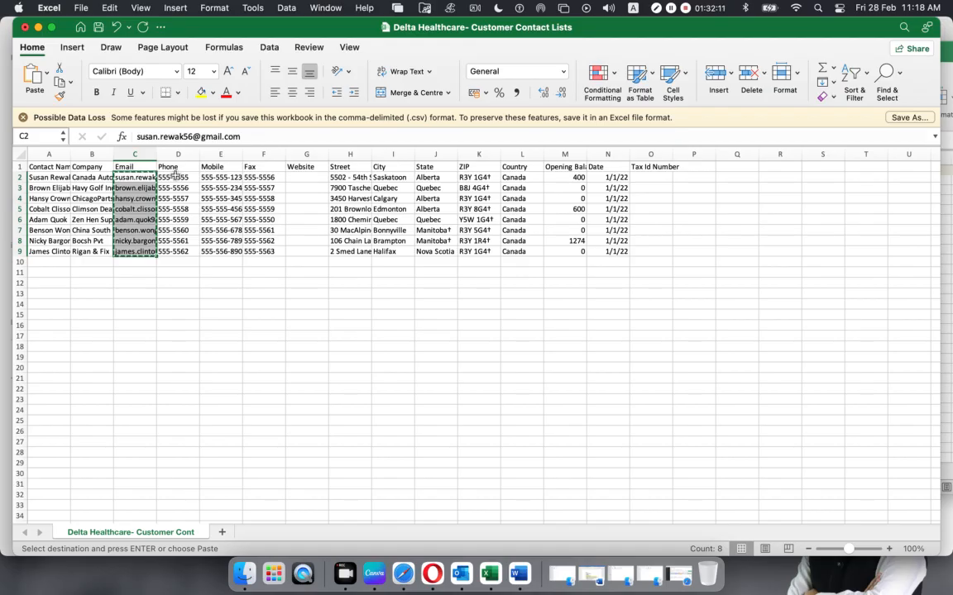
pyautogui.moveTo(175, 177); pyautogui.dragTo(263, 250)
pyautogui.press('super+c')
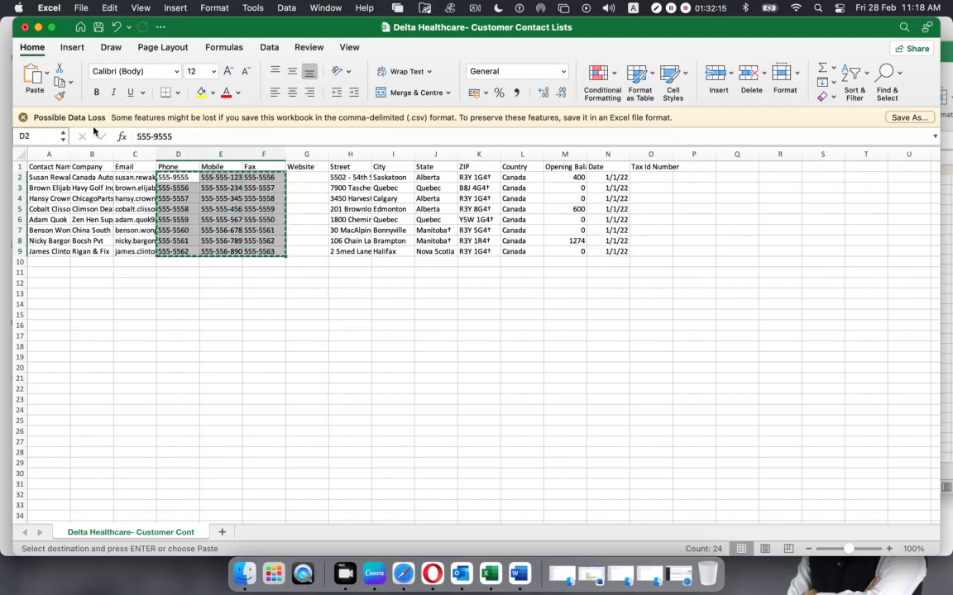
pyautogui.click(37, 29)
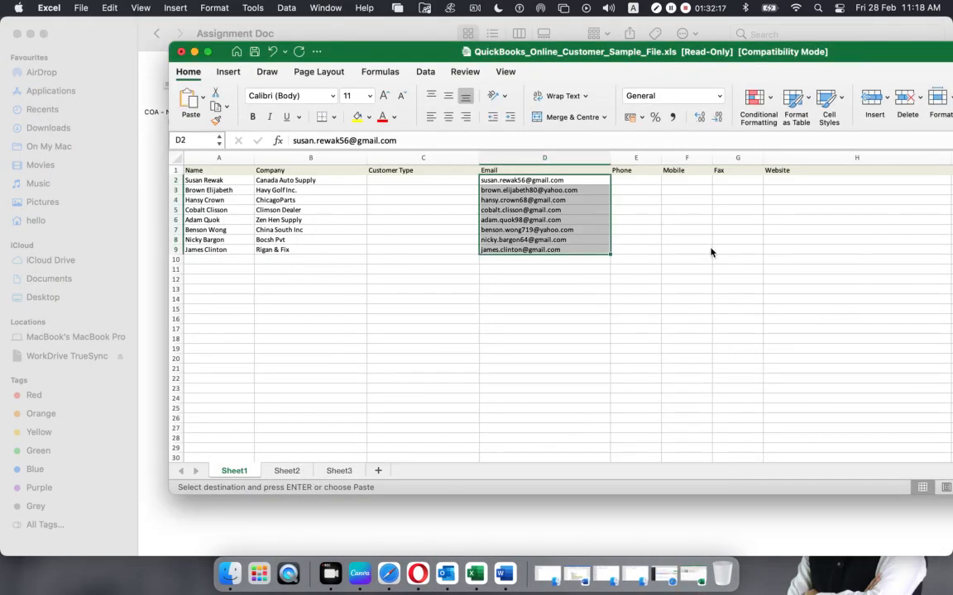
pyautogui.click(621, 180)
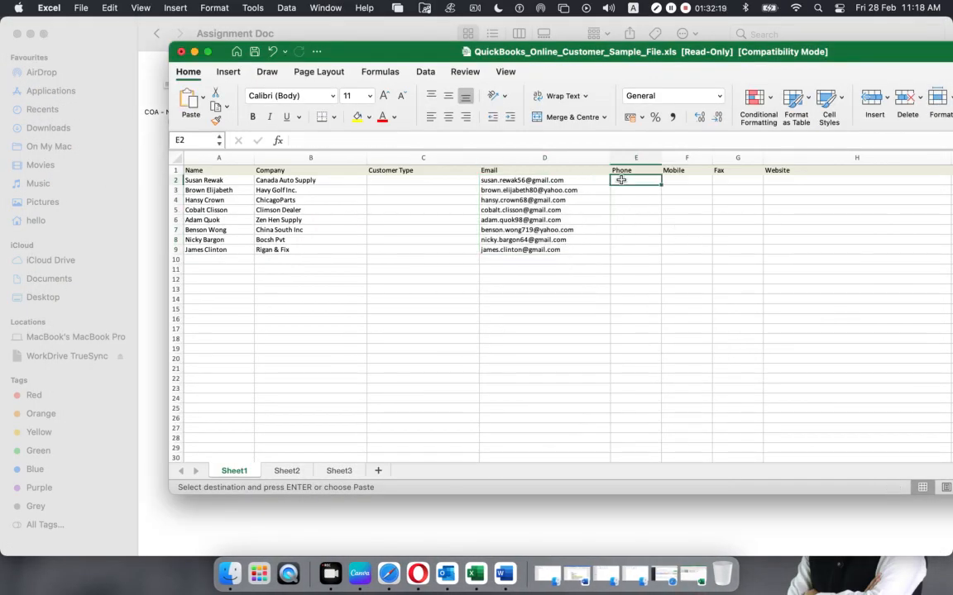
pyautogui.press('super+v')
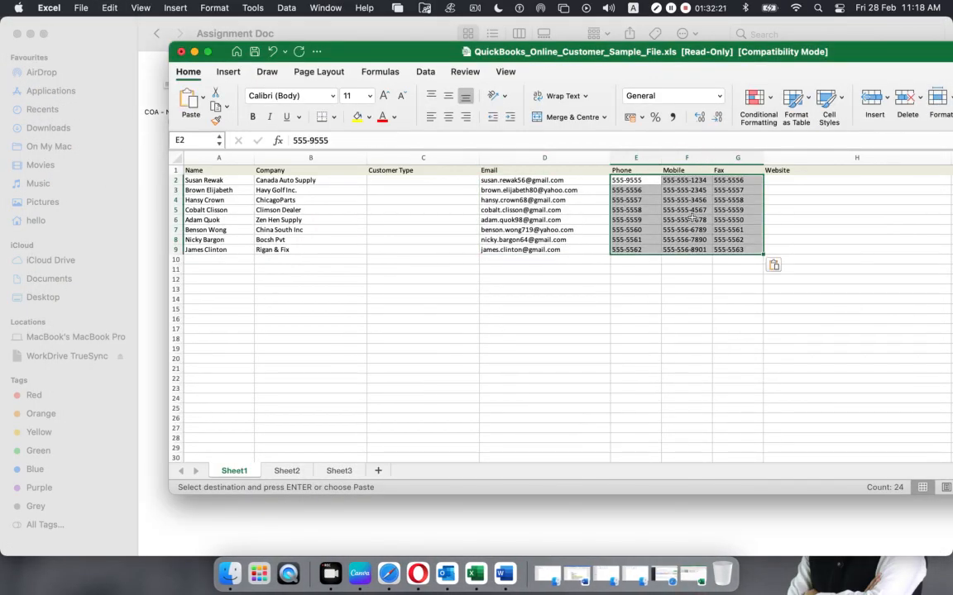
pyautogui.hscroll(5, 691, 217)
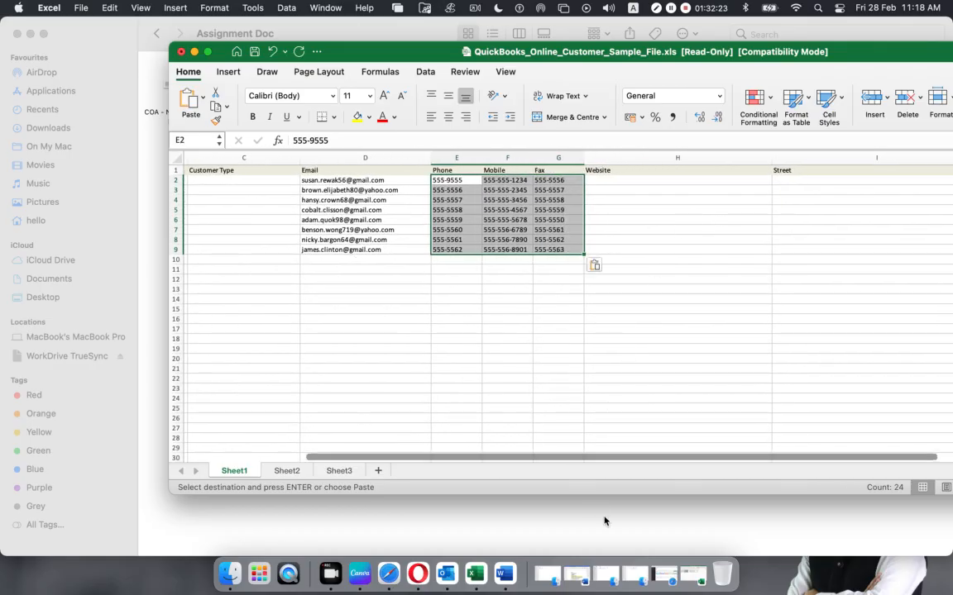
pyautogui.click(685, 569)
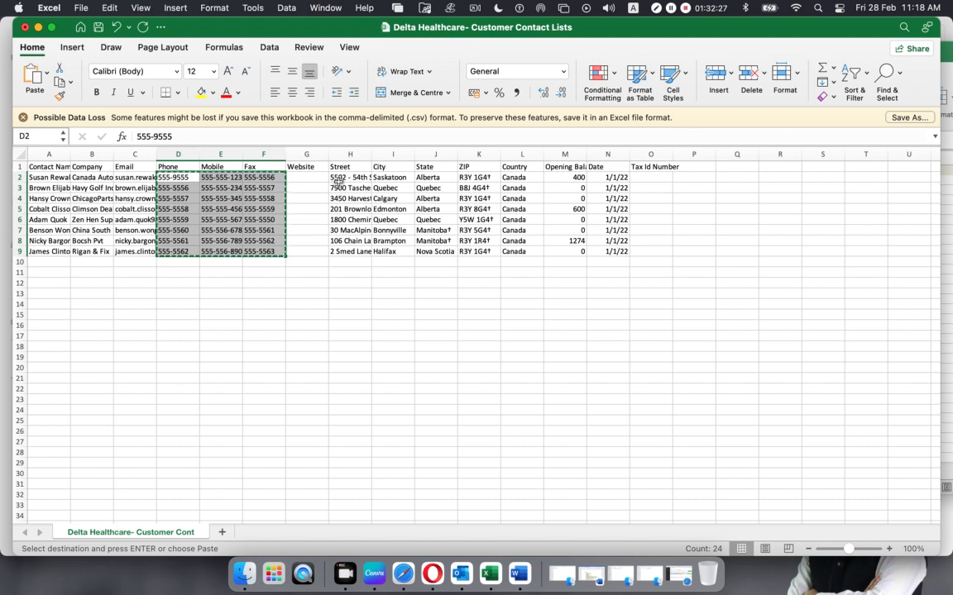
# Paste the eight contacts' street, city and state entries into the sample's Street, City and County columns
pyautogui.moveTo(339, 178); pyautogui.dragTo(447, 255)
pyautogui.press('super+c')
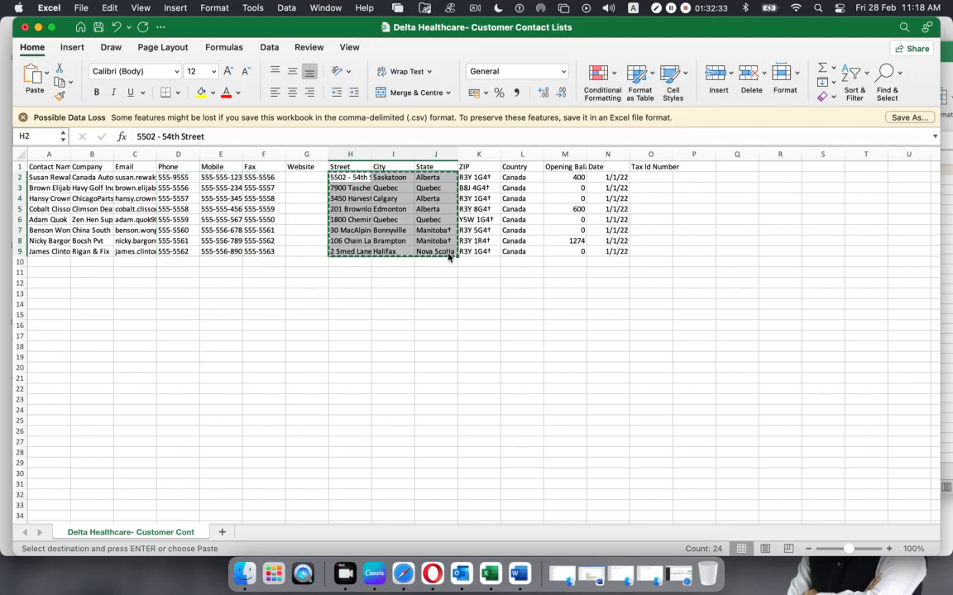
pyautogui.click(38, 28)
pyautogui.hscroll(5, 793, 213)
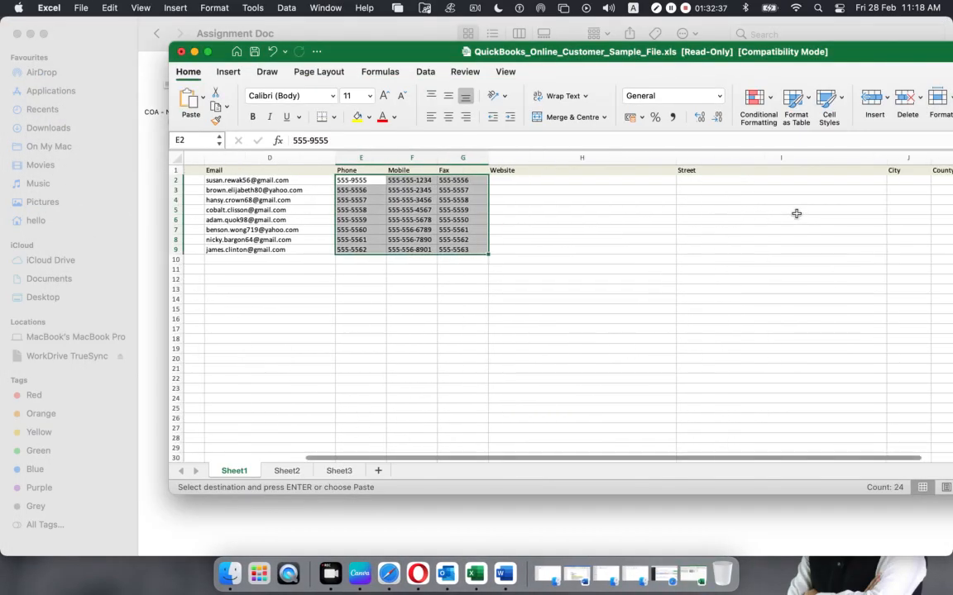
pyautogui.click(860, 178)
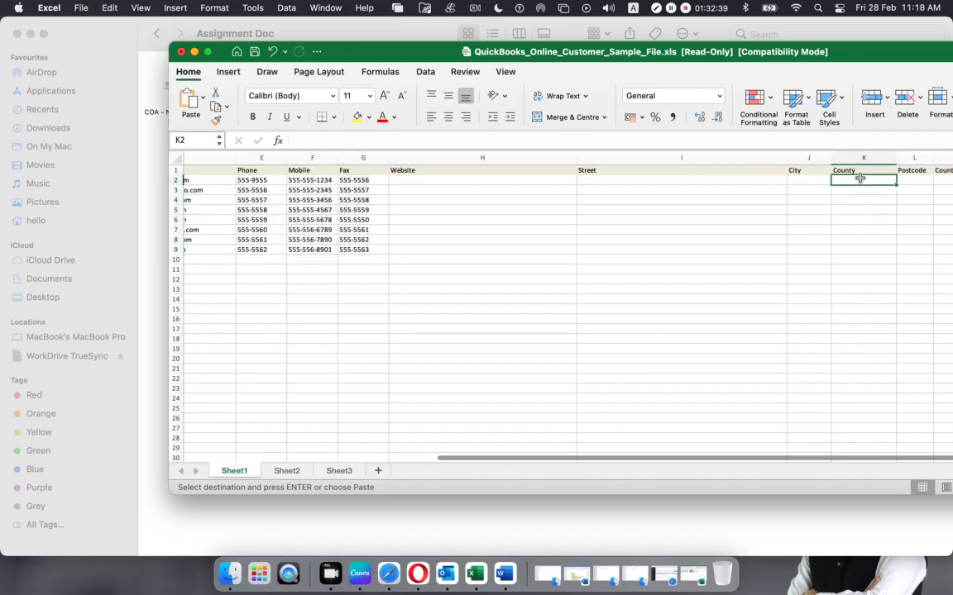
pyautogui.hscroll(3, 860, 179)
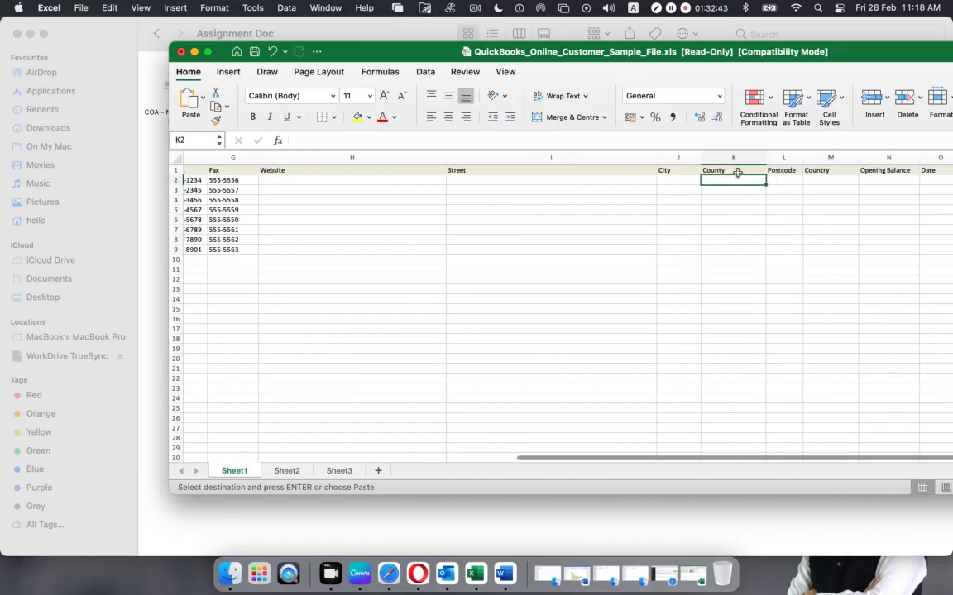
pyautogui.click(461, 178)
pyautogui.press('super+v')
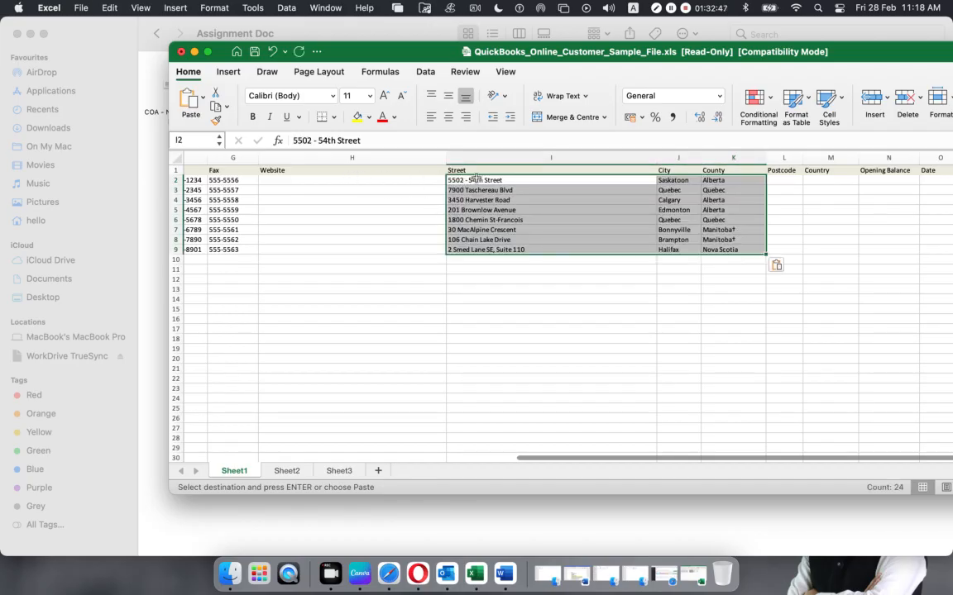
pyautogui.hscroll(3, 624, 242)
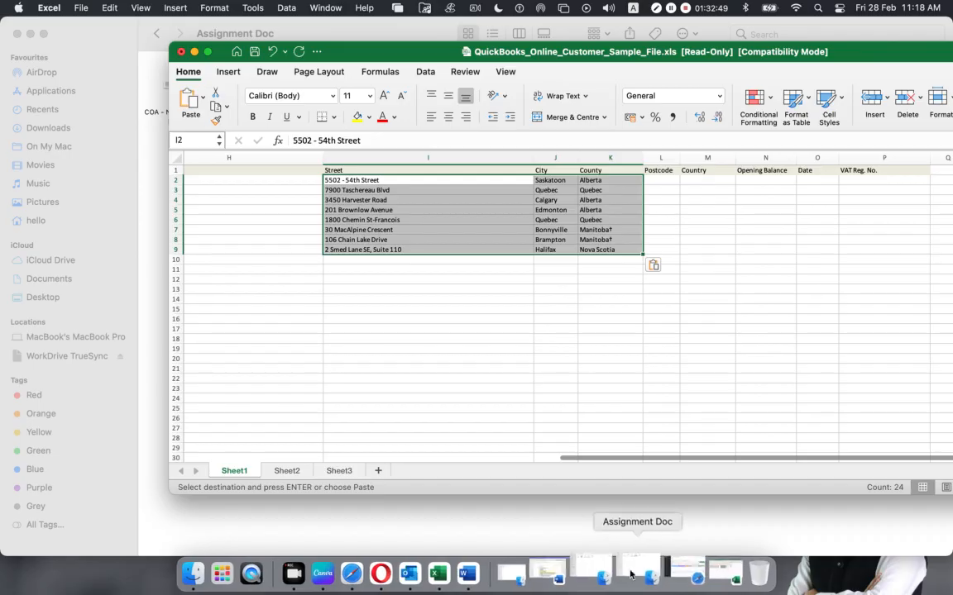
pyautogui.click(686, 566)
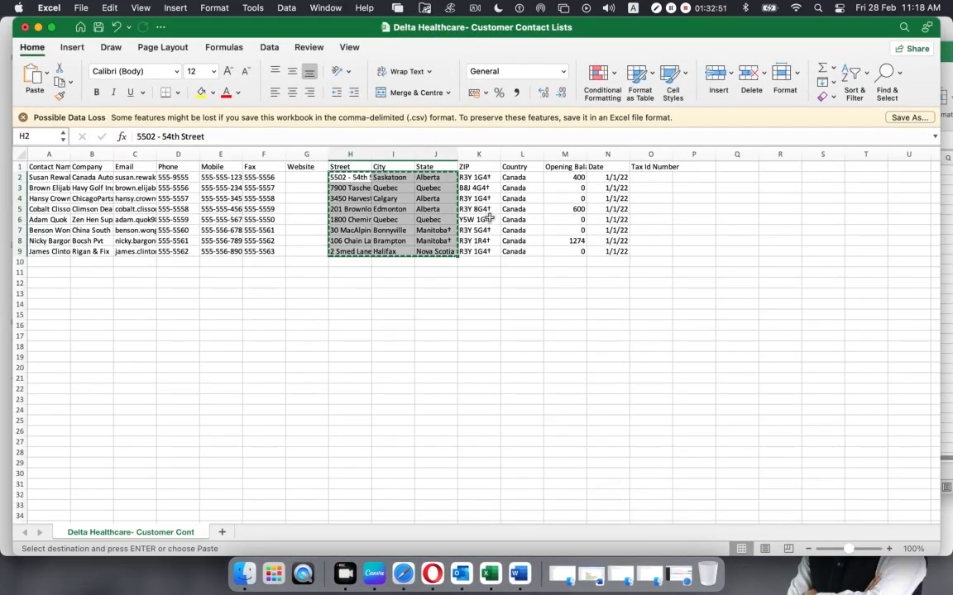
pyautogui.click(473, 178)
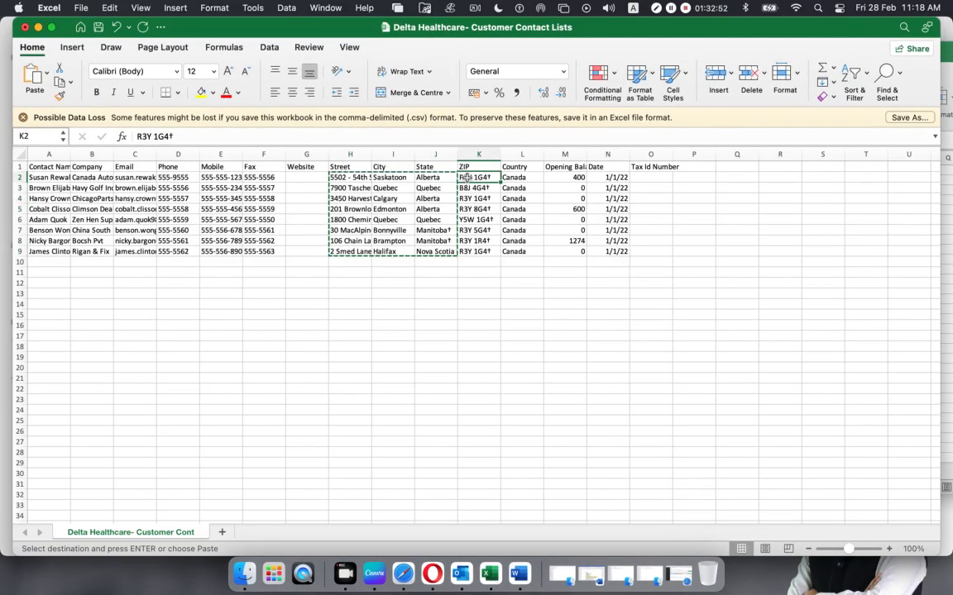
pyautogui.click(513, 303)
# Copy the eight ZIP codes and countries into the sample's Postcode and Country columns
pyautogui.moveTo(473, 178); pyautogui.dragTo(513, 256)
pyautogui.press('super+c')
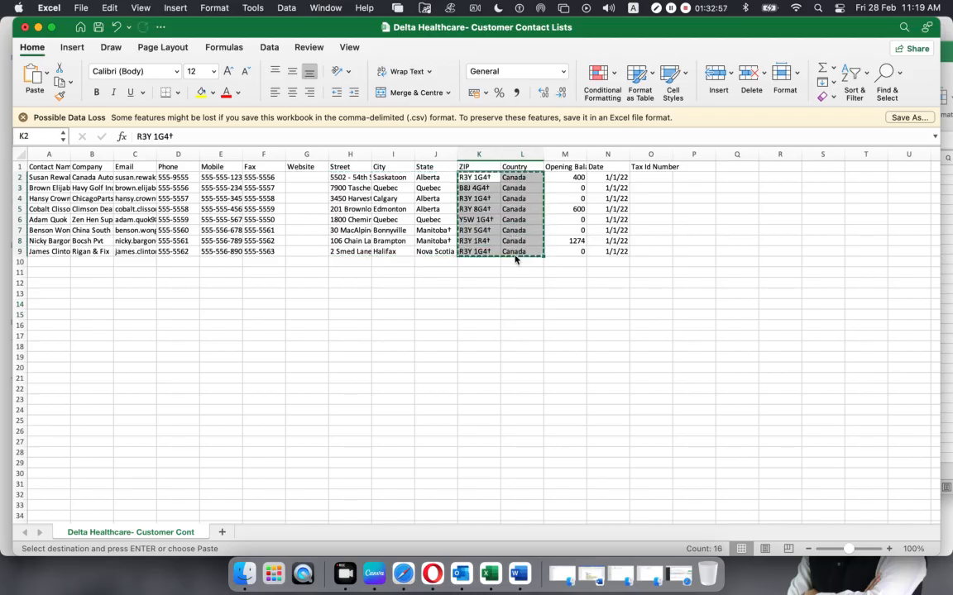
pyautogui.press('super+Tab')
pyautogui.press('super+Tab')
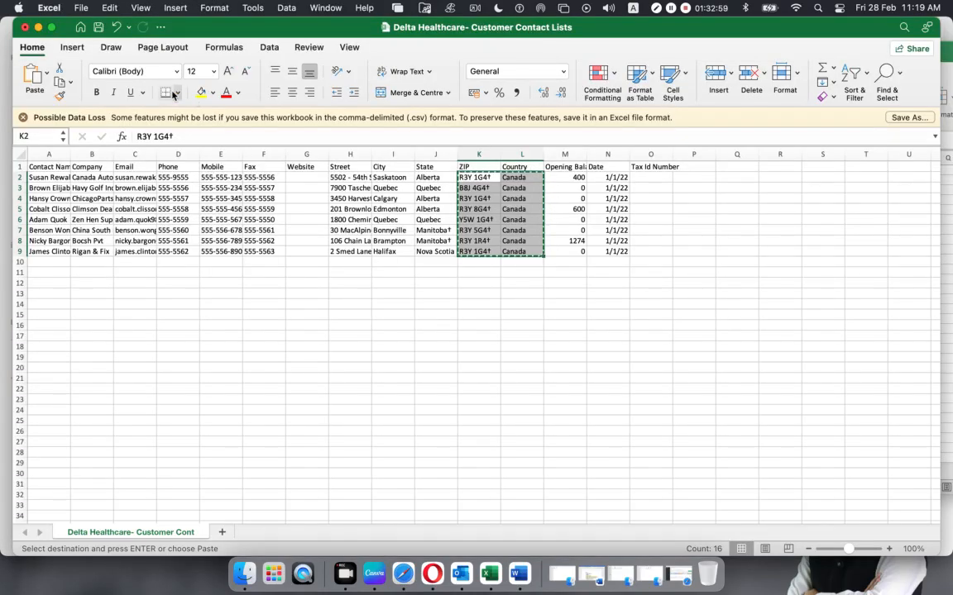
pyautogui.click(39, 27)
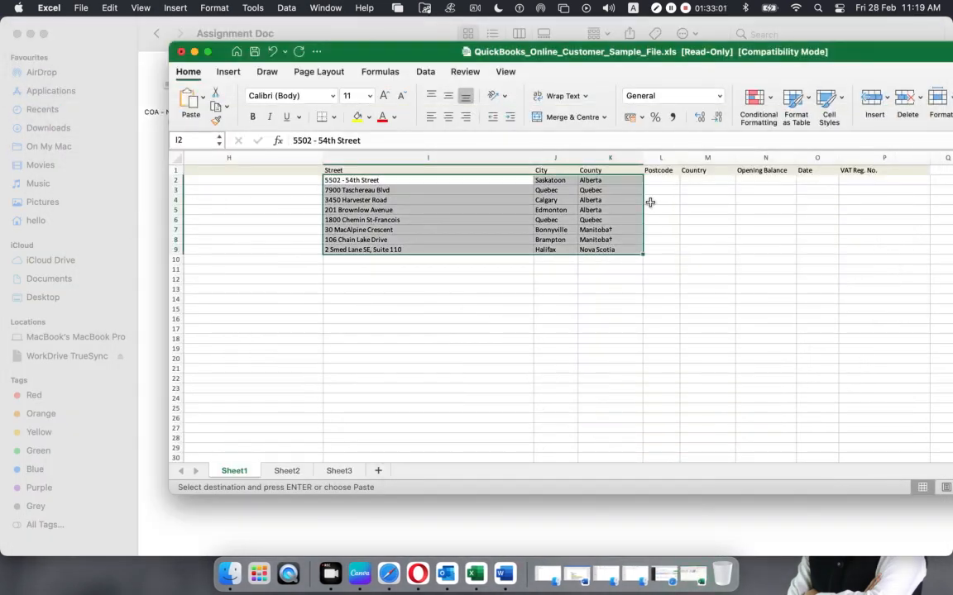
pyautogui.click(657, 179)
pyautogui.press('super+v')
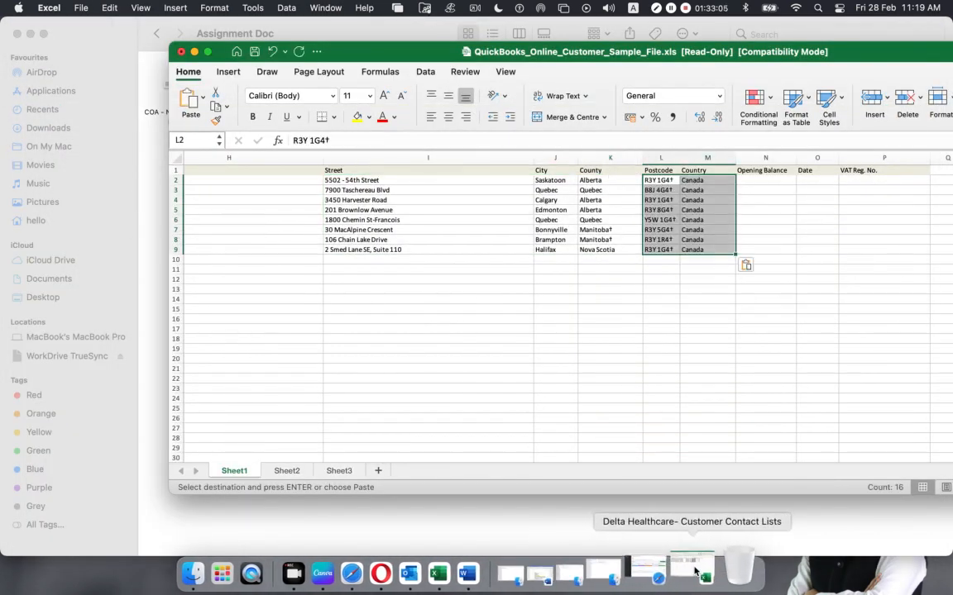
# Copy the eight opening balances, starting with 400, into the Opening Balance column
pyautogui.click(672, 572)
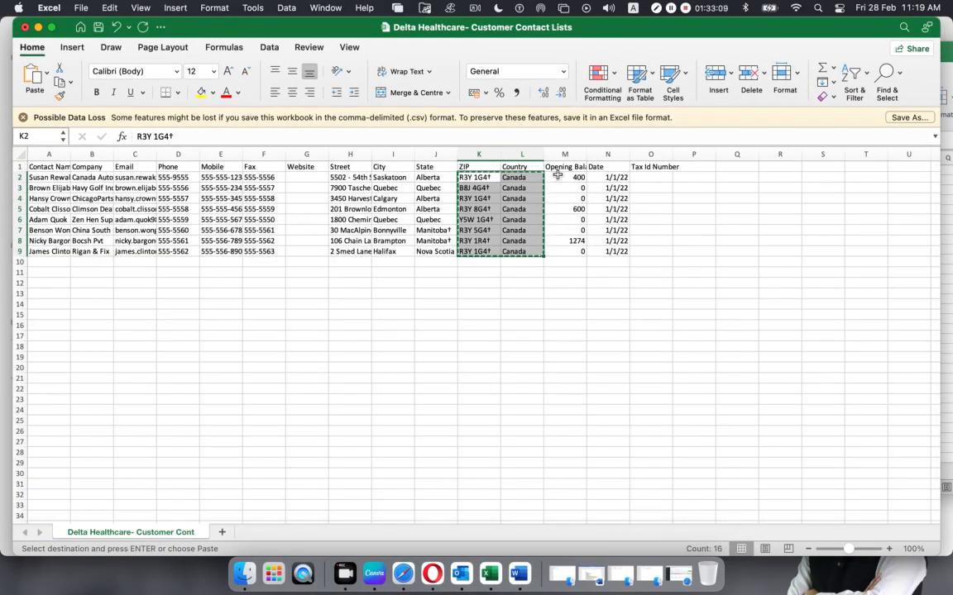
pyautogui.click(557, 176)
pyautogui.moveTo(558, 176); pyautogui.dragTo(562, 256)
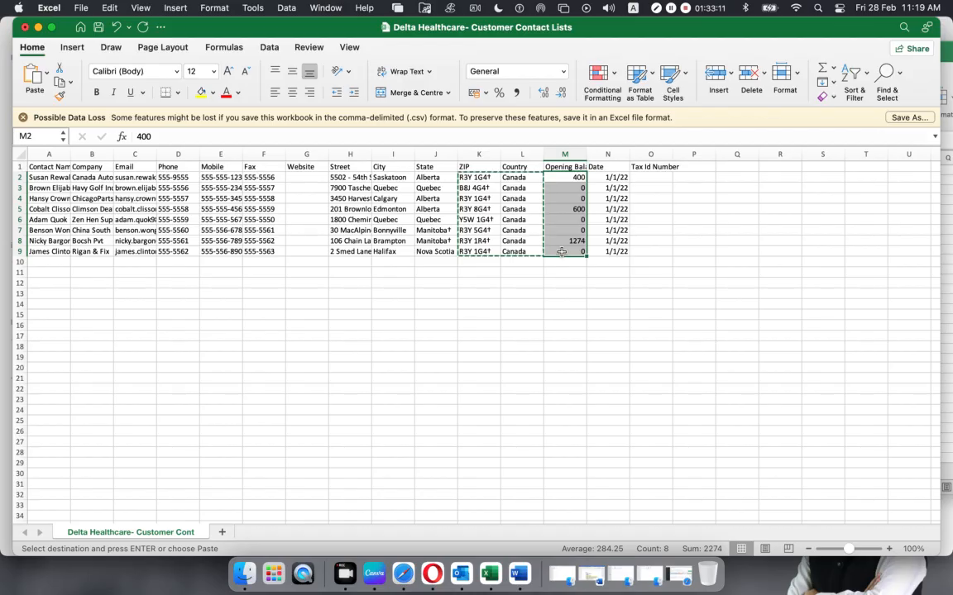
pyautogui.press('super+c')
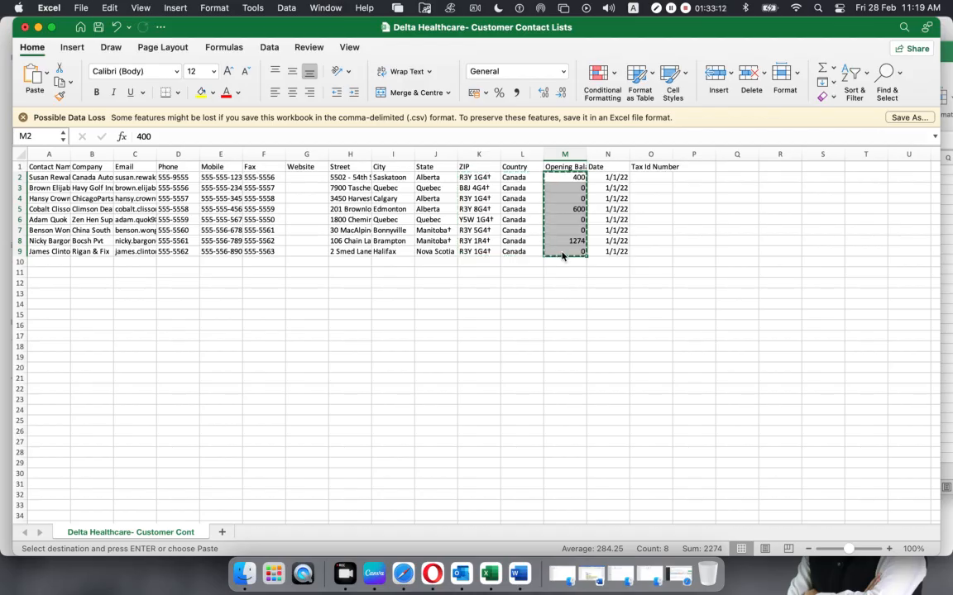
pyautogui.click(38, 27)
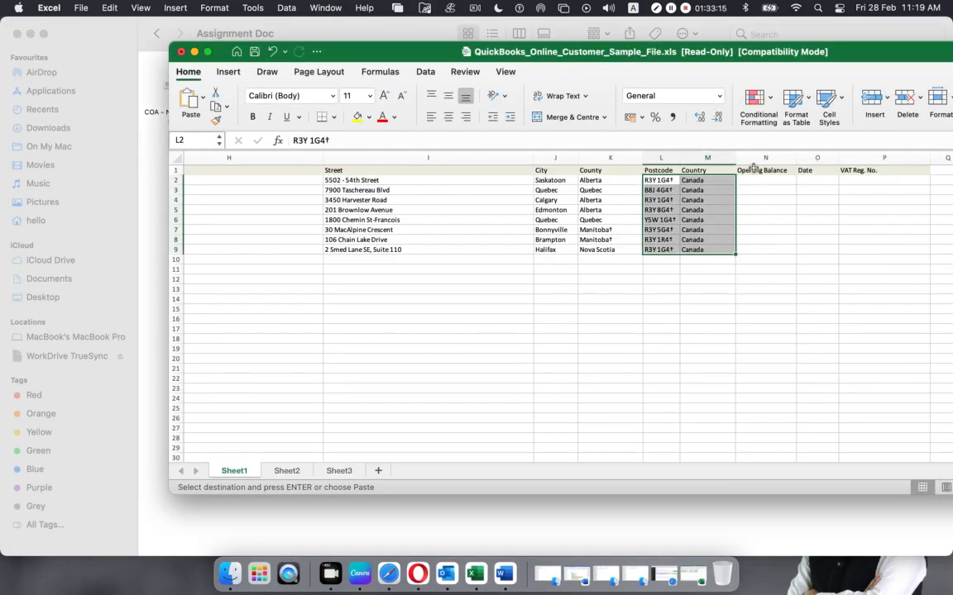
pyautogui.click(750, 179)
pyautogui.press('super+v')
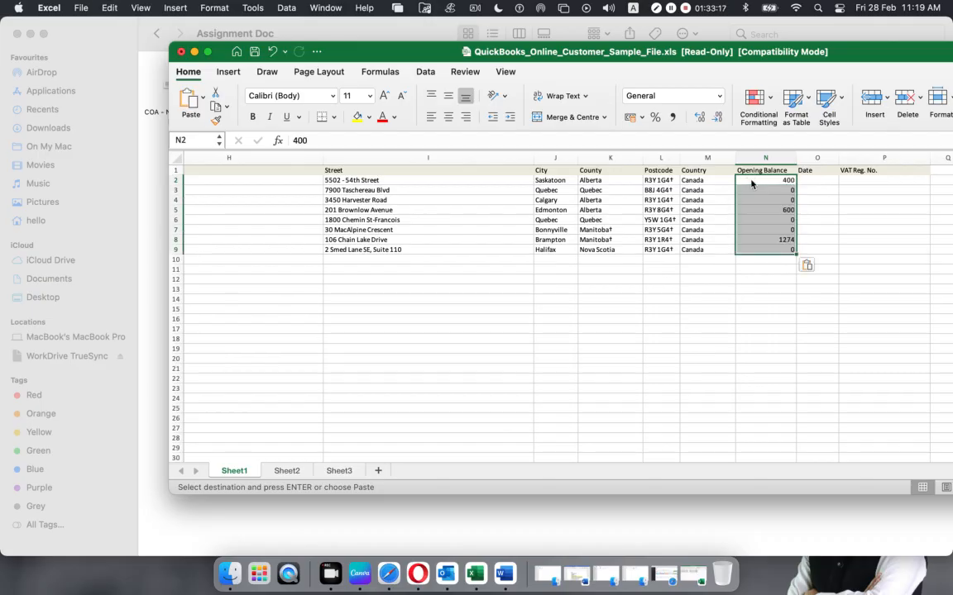
pyautogui.click(775, 186)
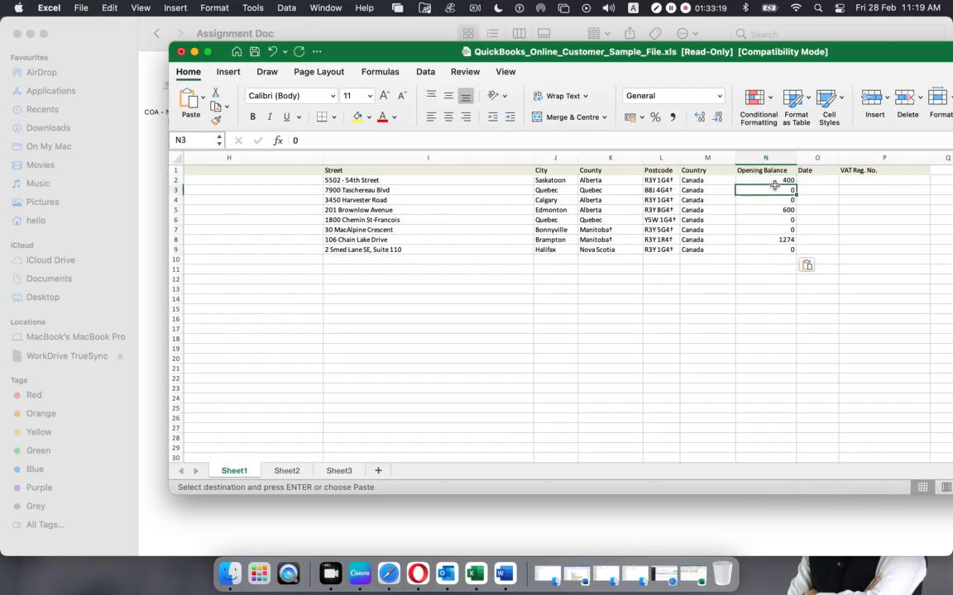
pyautogui.click(774, 178)
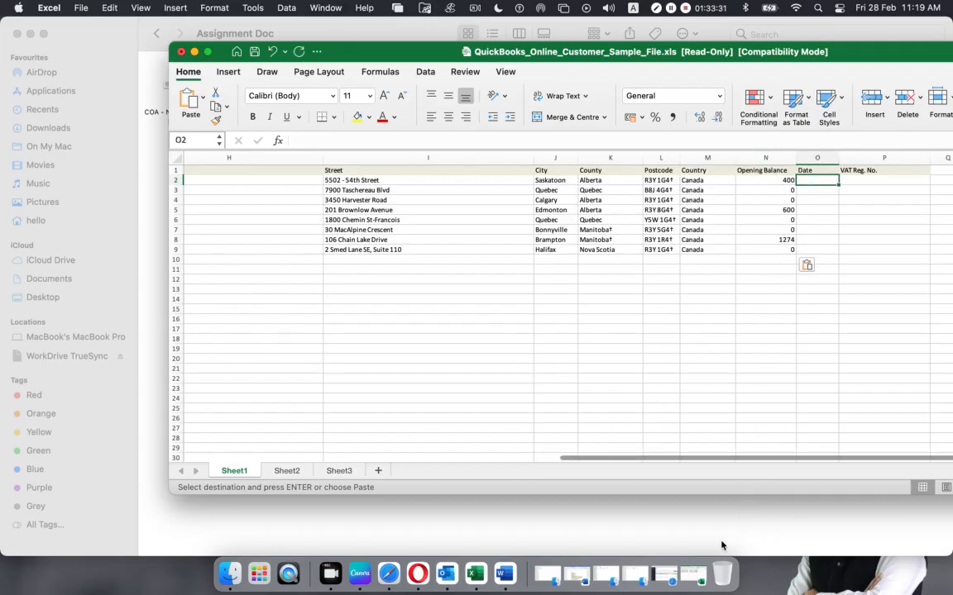
# Copy the eight 1/1/22 dates into the sample's Date column
pyautogui.click(693, 573)
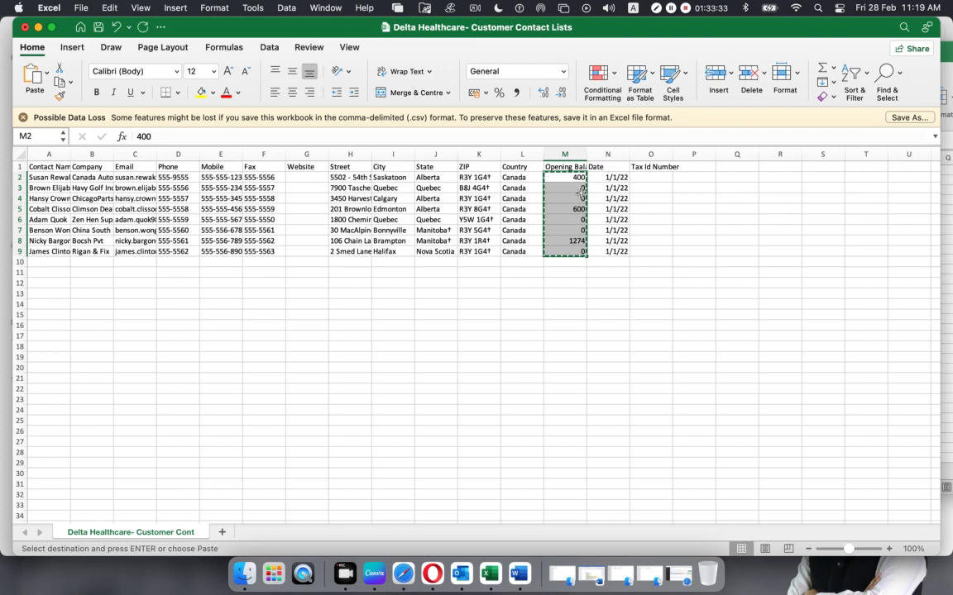
pyautogui.moveTo(612, 177); pyautogui.dragTo(608, 251)
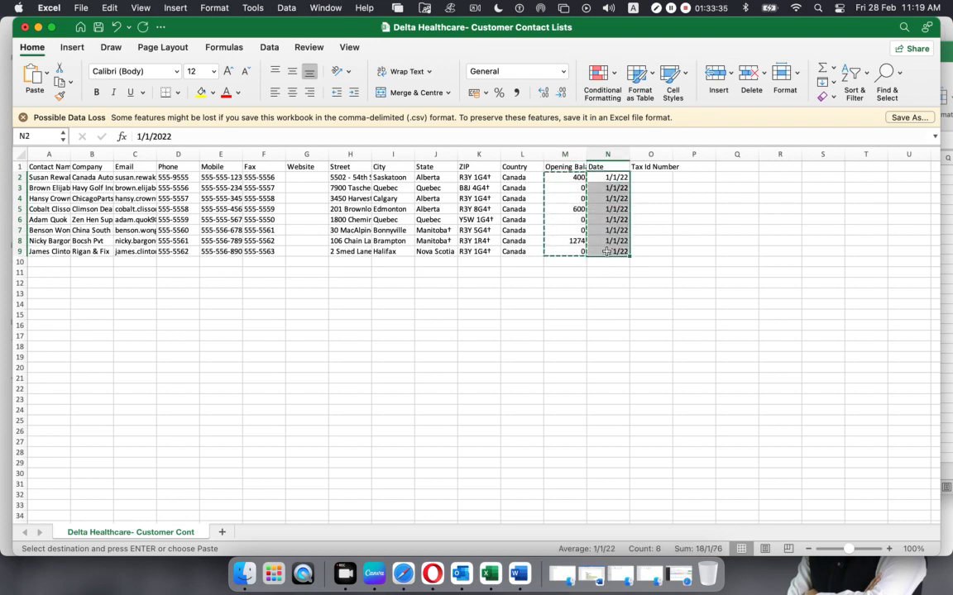
pyautogui.press('super+c')
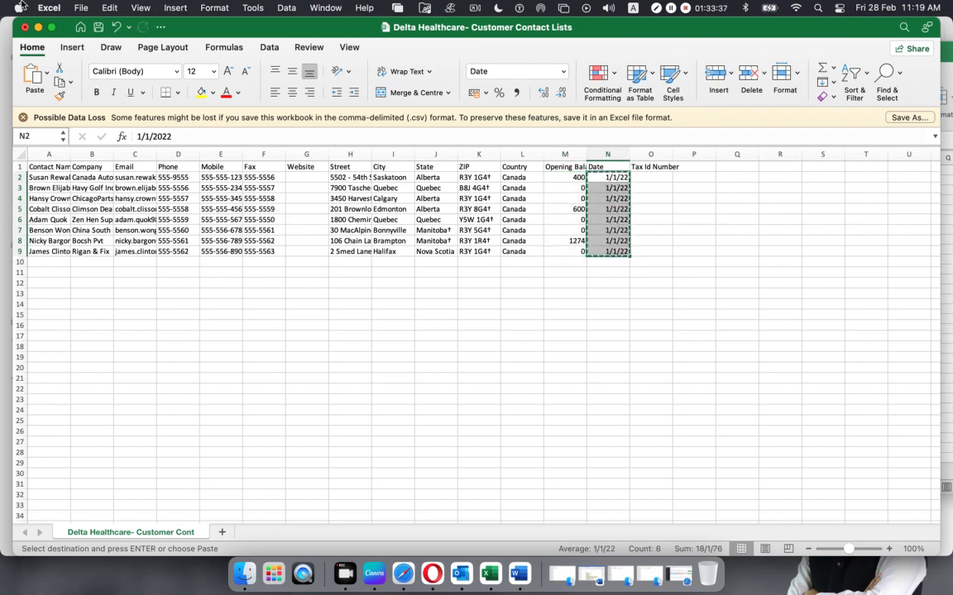
pyautogui.click(38, 27)
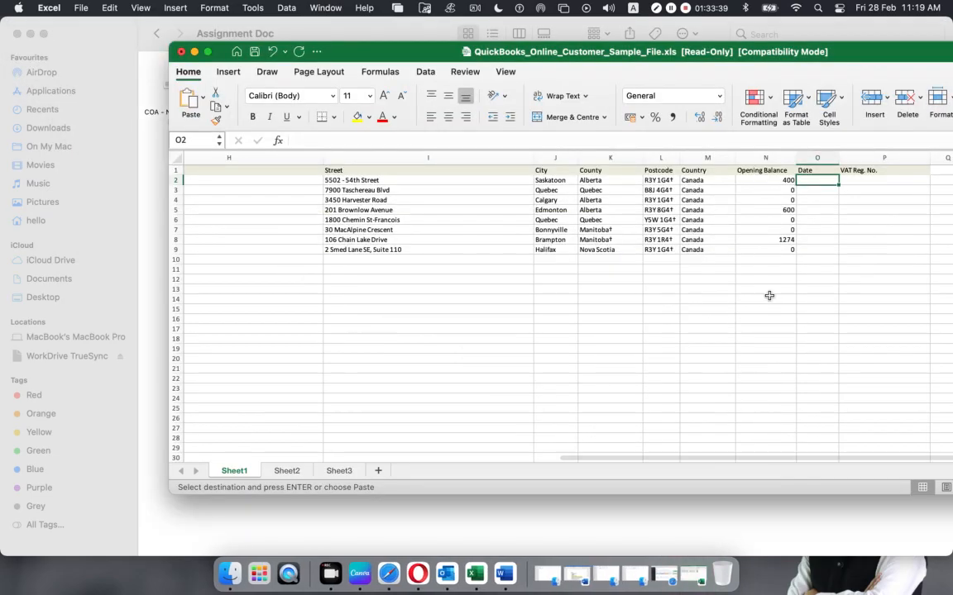
pyautogui.press('super+v')
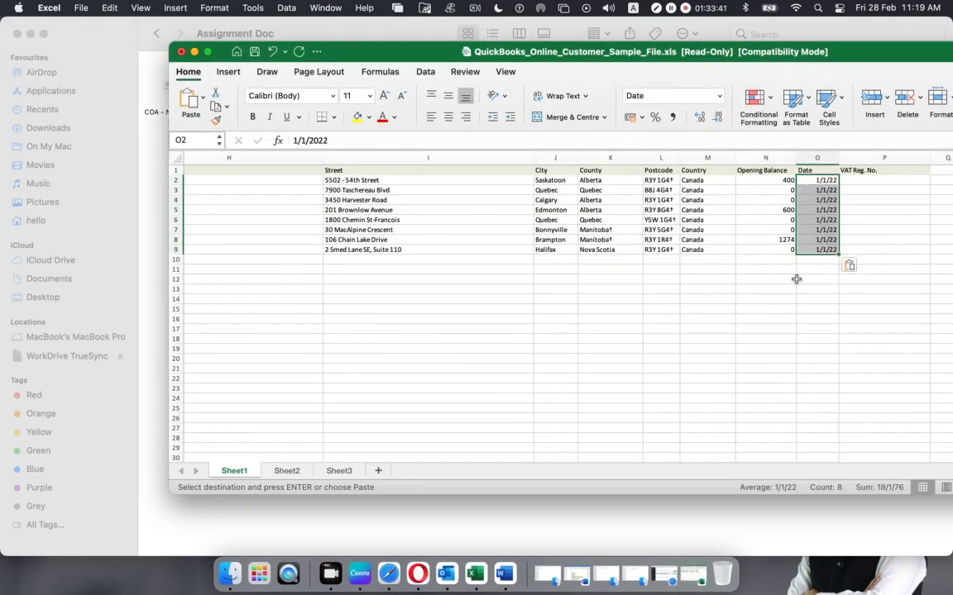
pyautogui.click(710, 360)
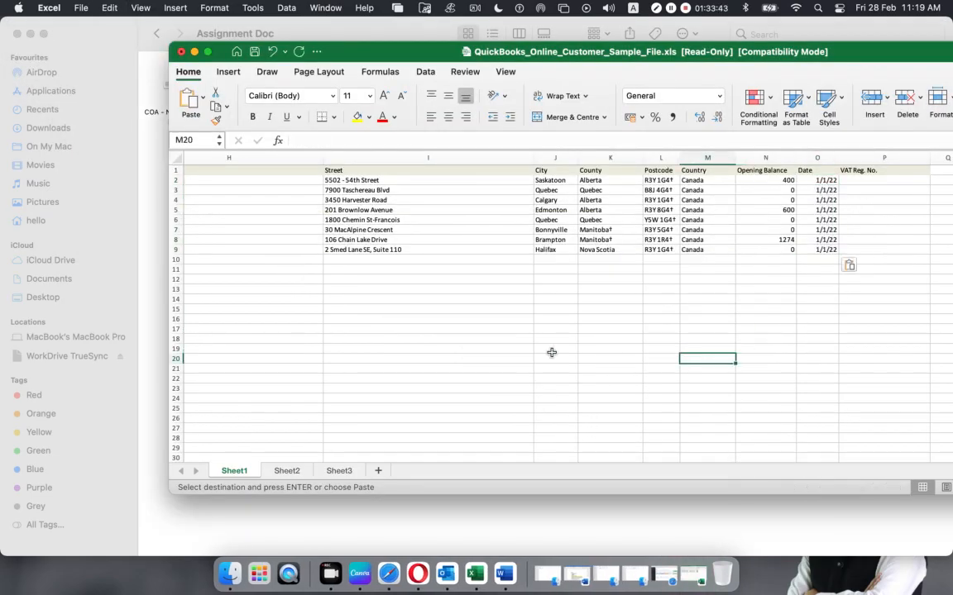
# Save the sample as Copy of QuickBooks_Online_Customer_Sample_File.xls on the Desktop in .xls format, then close it
pyautogui.hscroll(-10, 551, 351)
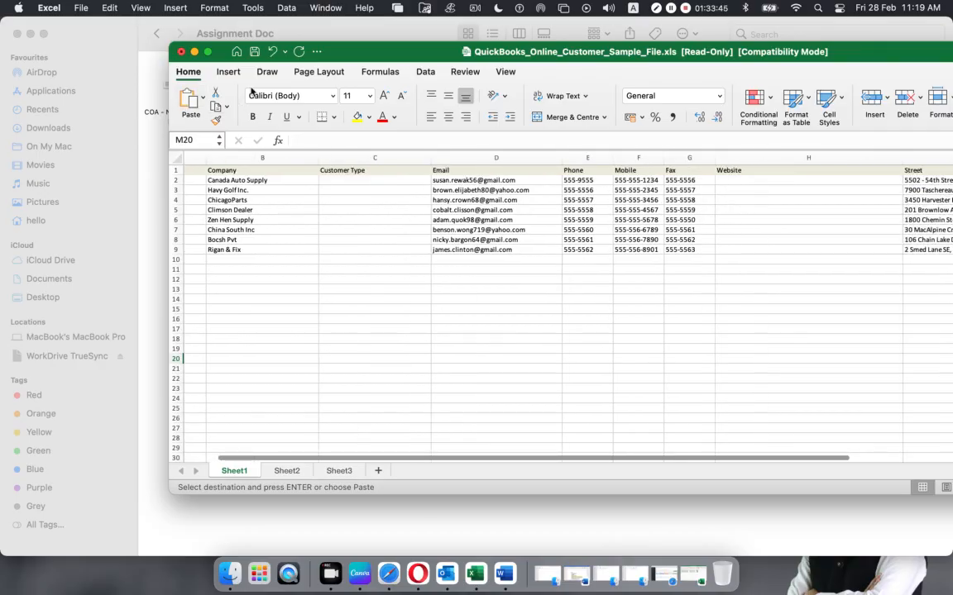
pyautogui.moveTo(349, 53); pyautogui.dragTo(179, 44)
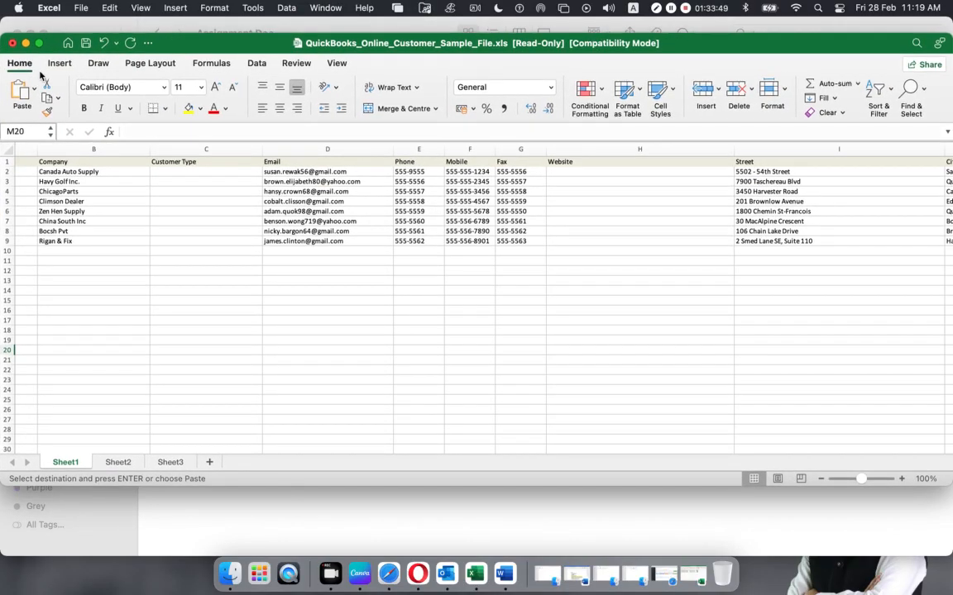
pyautogui.click(87, 45)
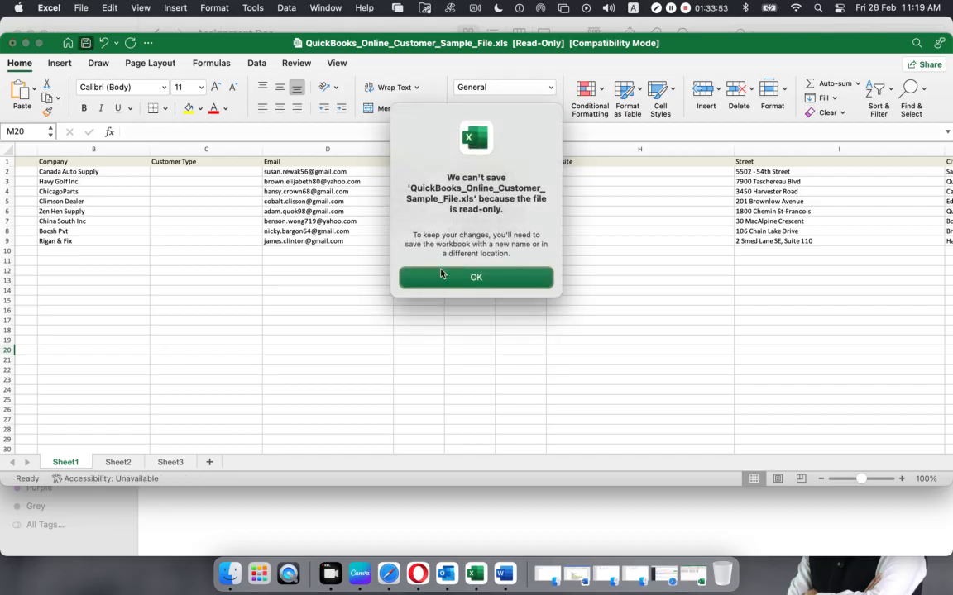
pyautogui.click(445, 283)
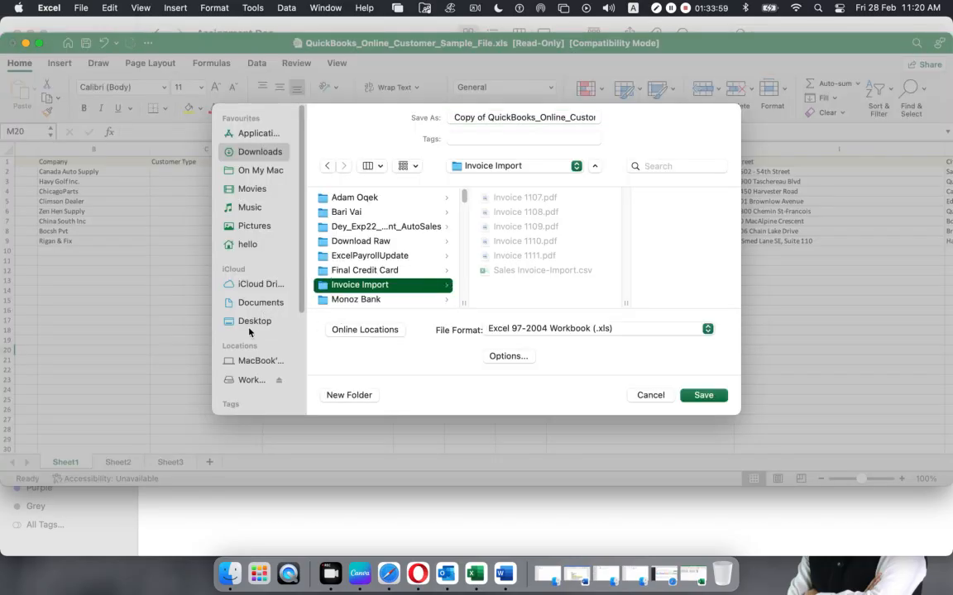
pyautogui.click(248, 328)
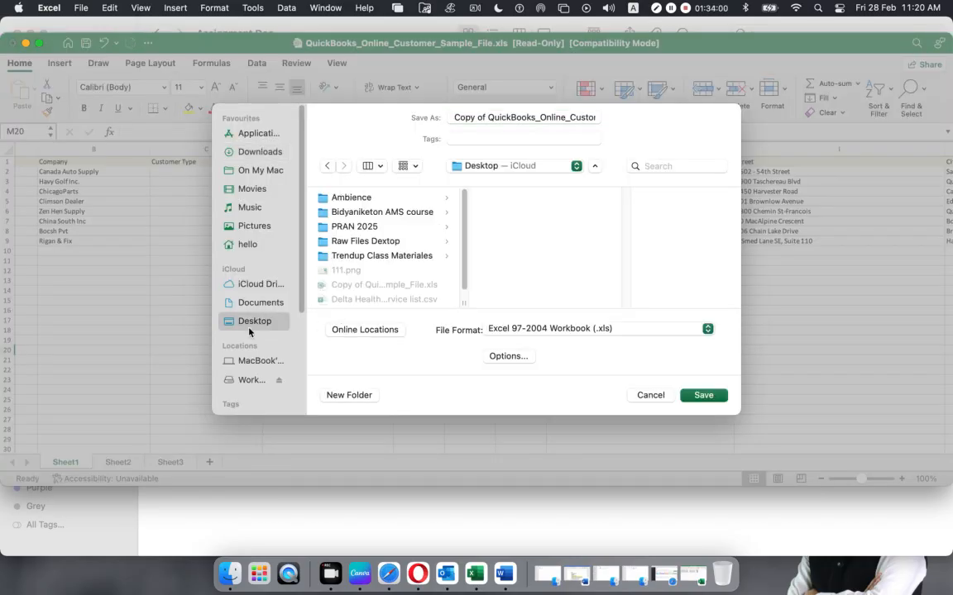
pyautogui.click(703, 396)
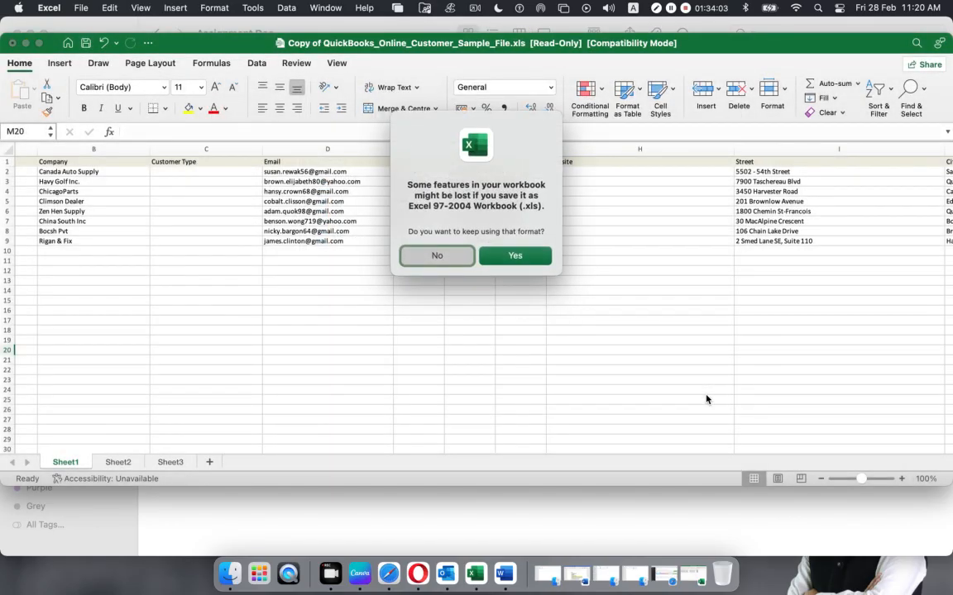
pyautogui.click(496, 258)
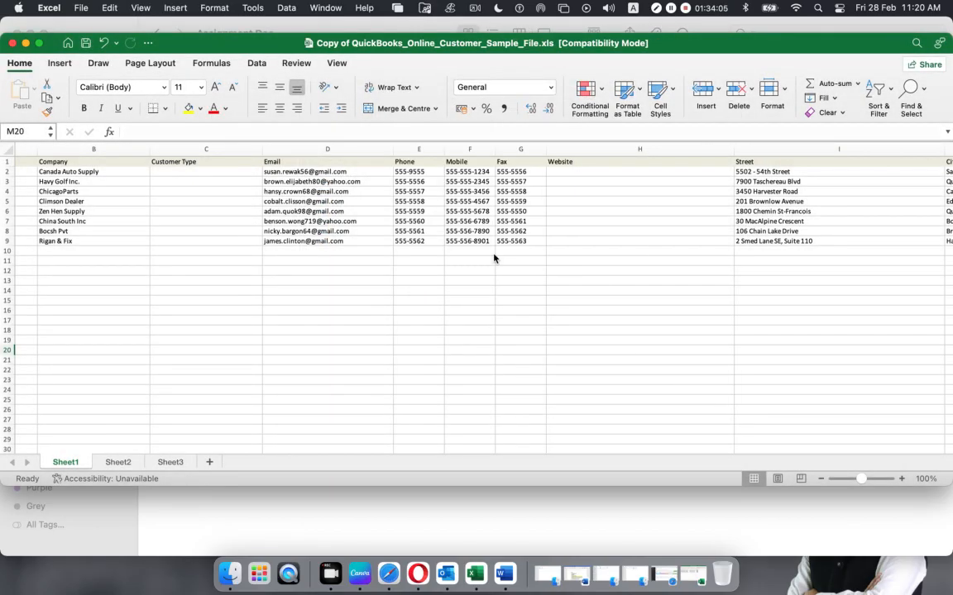
pyautogui.click(12, 43)
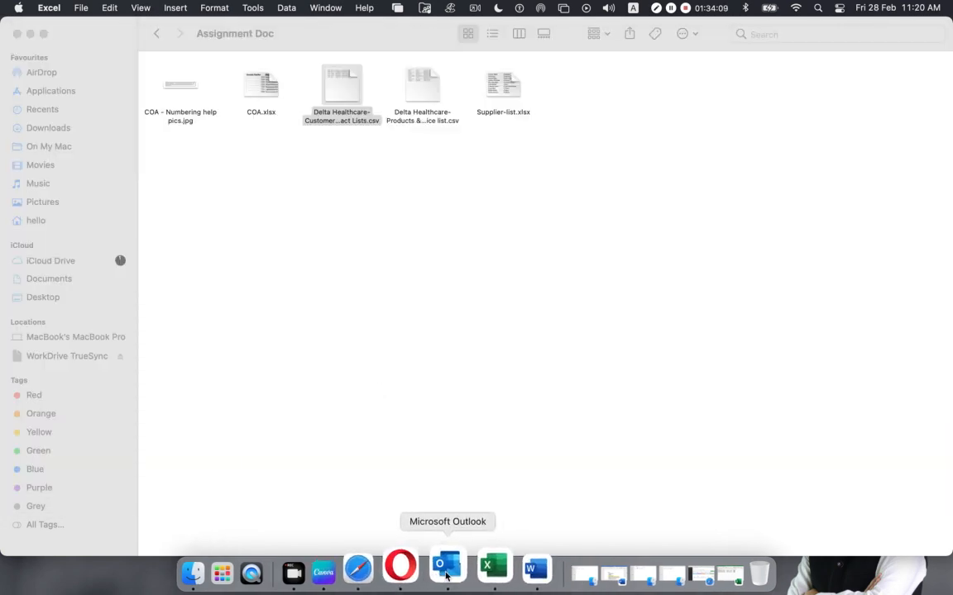
# Start Import customers and upload Copy of QuickBooks_Online_Customer_Sample_File.xls, moving on to Map Data
pyautogui.click(390, 569)
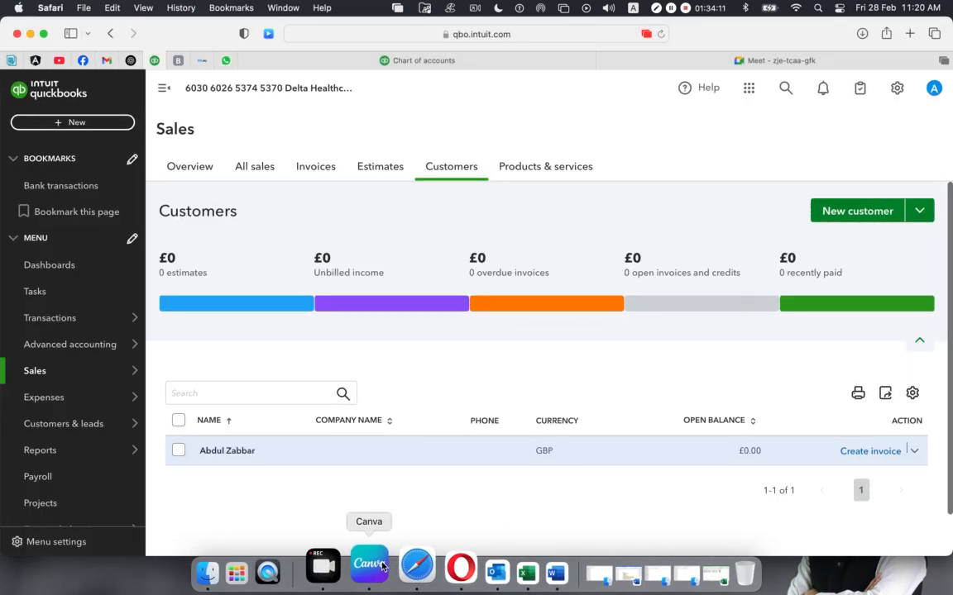
pyautogui.click(919, 213)
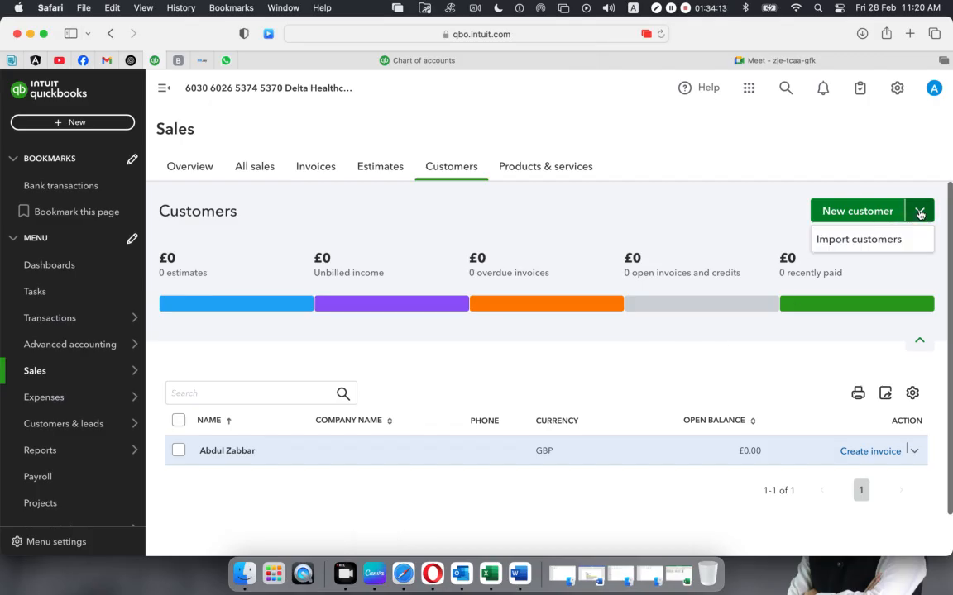
pyautogui.click(877, 241)
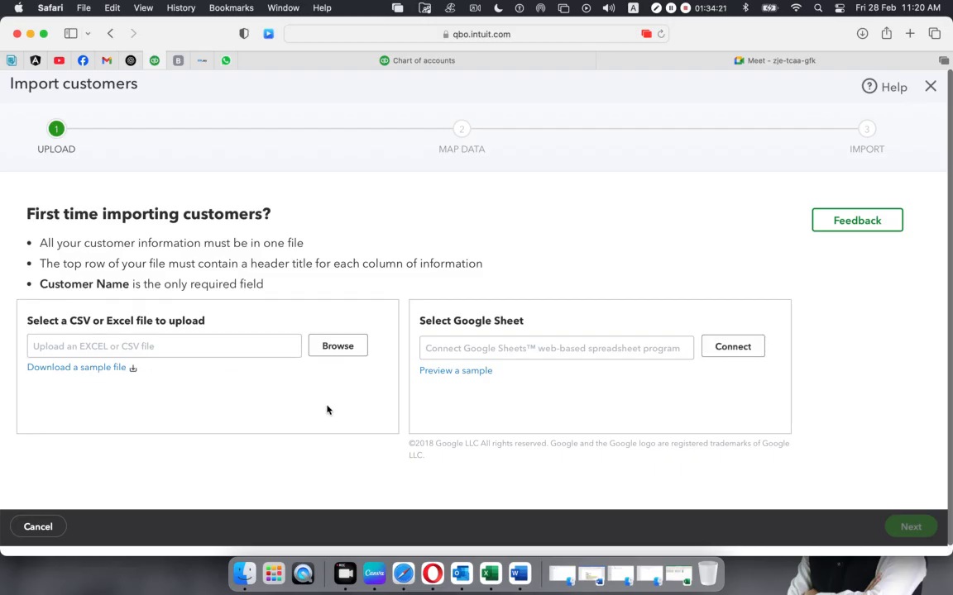
pyautogui.click(335, 346)
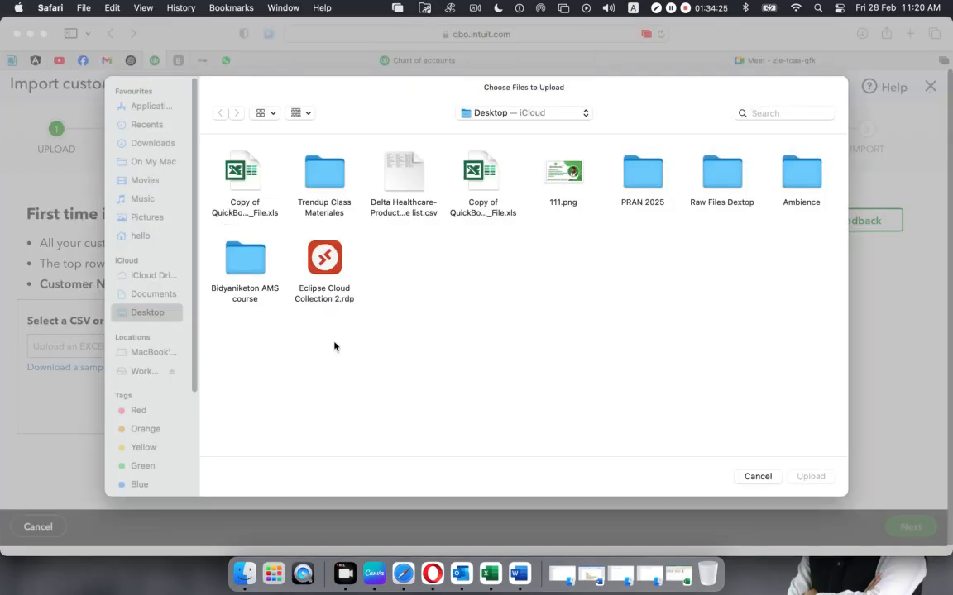
pyautogui.click(252, 173)
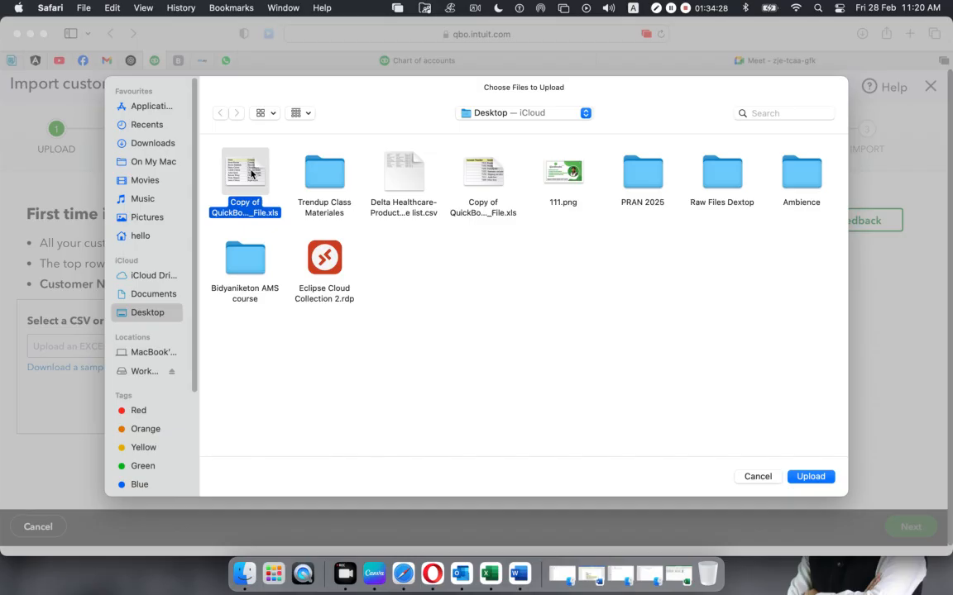
pyautogui.click(801, 477)
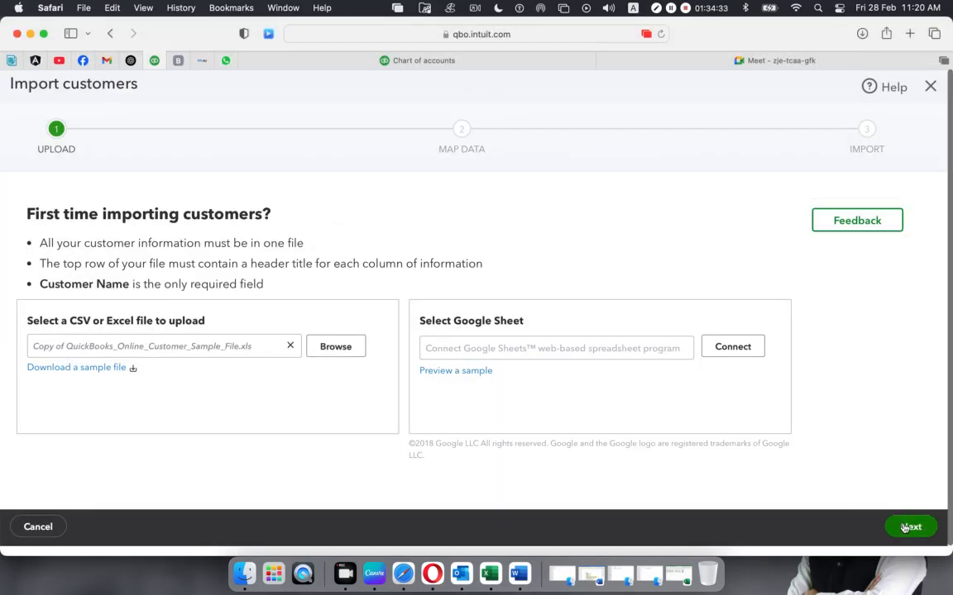
pyautogui.click(909, 527)
pyautogui.scroll(-3, 506, 431)
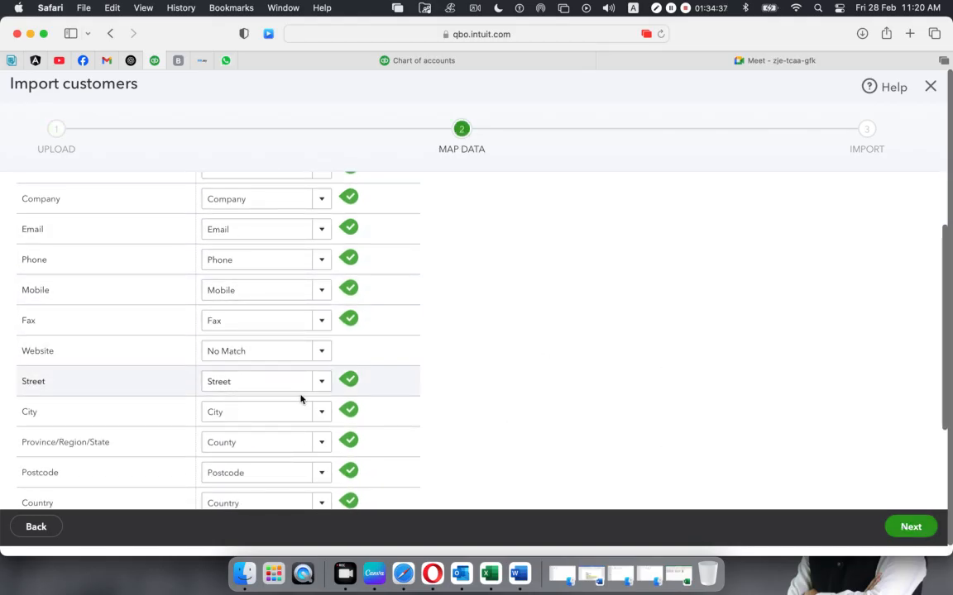
# Accept the field mapping, review the 8 customers and import them
pyautogui.scroll(-4, 301, 399)
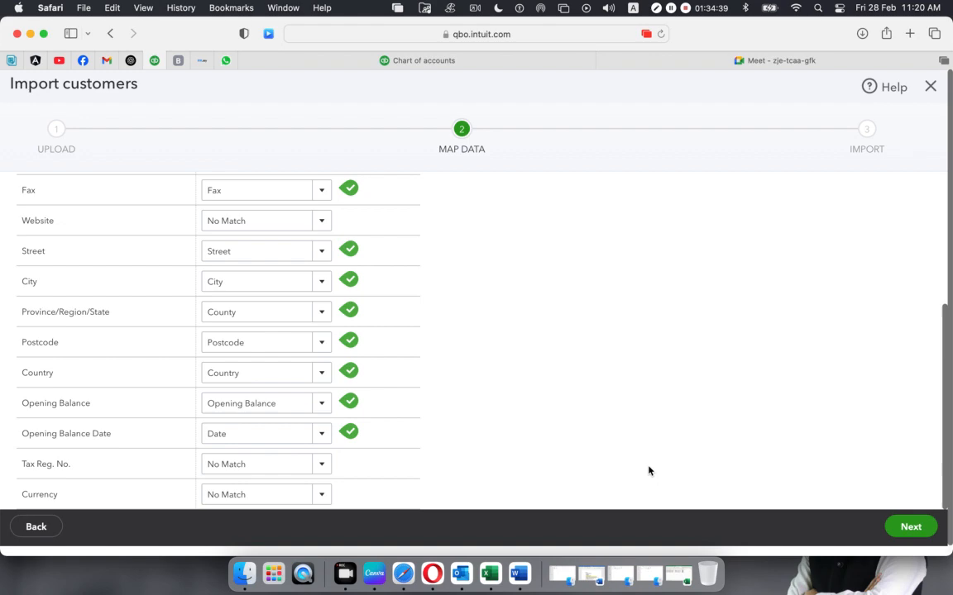
pyautogui.click(899, 529)
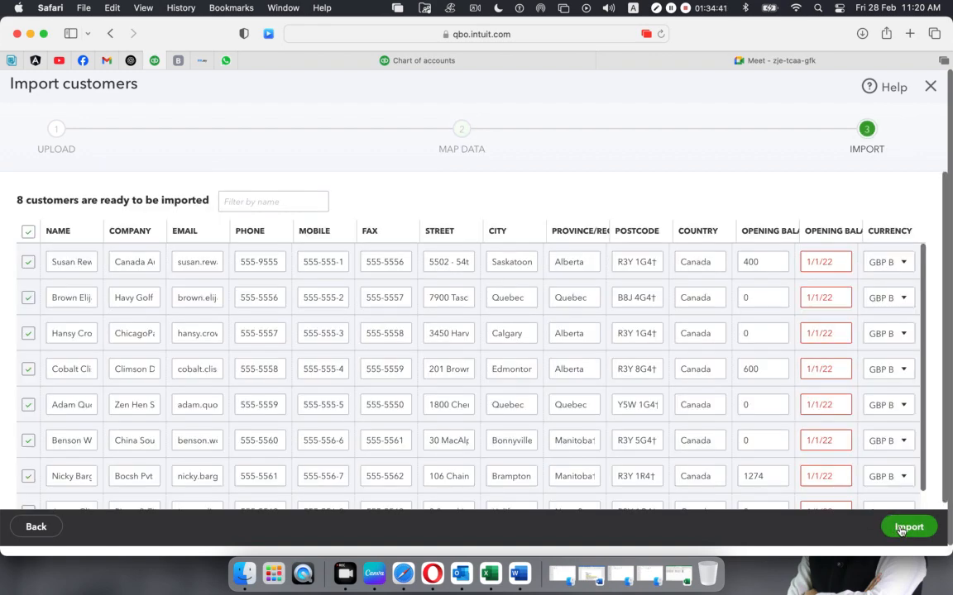
pyautogui.scroll(-2, 771, 335)
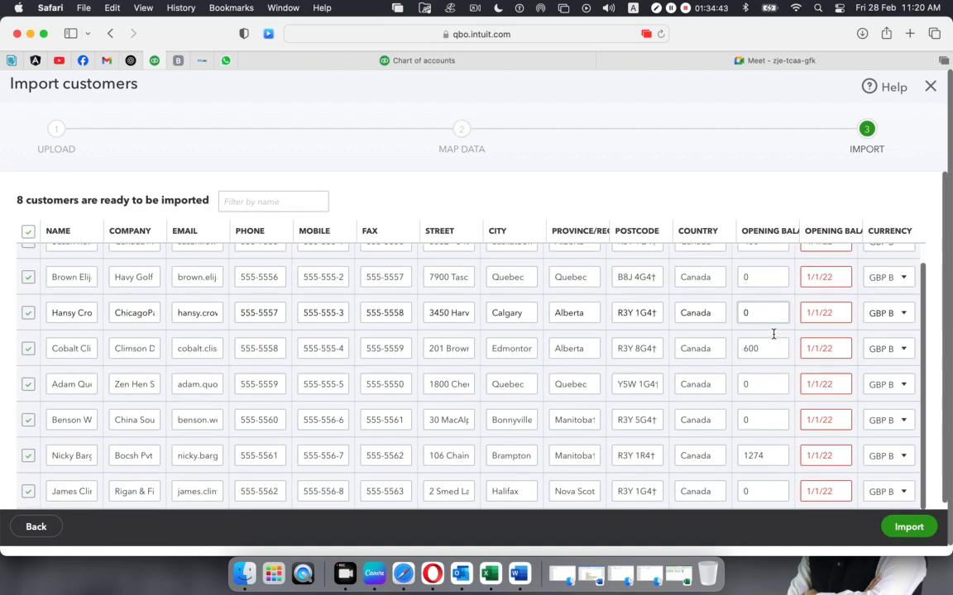
pyautogui.click(908, 527)
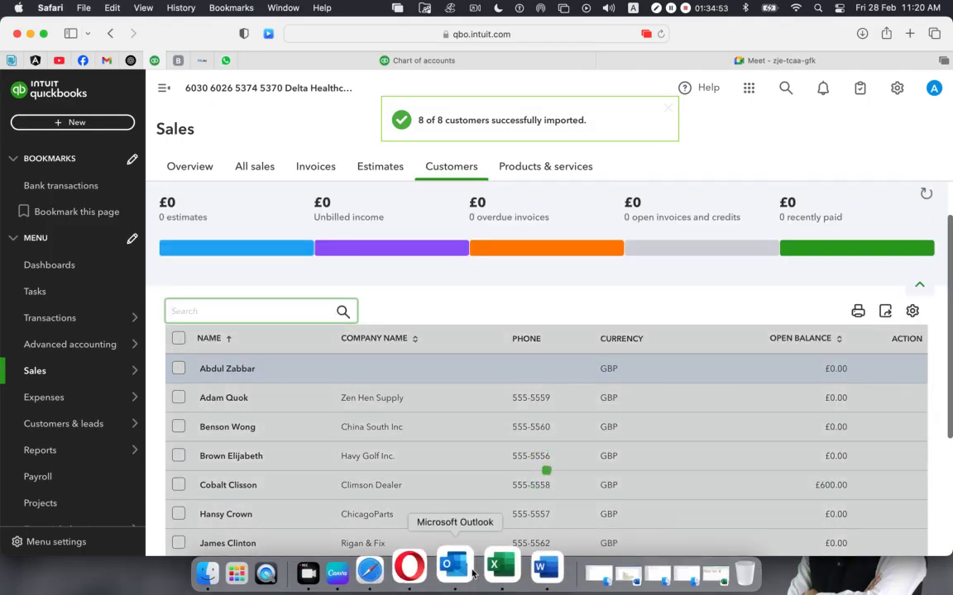
pyautogui.scroll(-3, 409, 460)
# Go to Expenses > Suppliers and start a new supplier
pyautogui.scroll(-2, 409, 462)
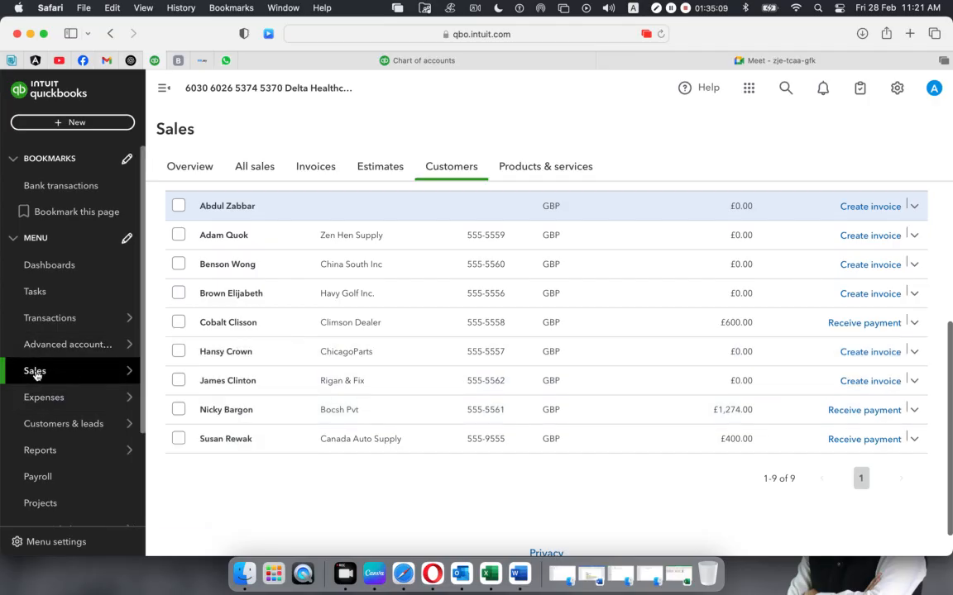
pyautogui.moveTo(41, 401)
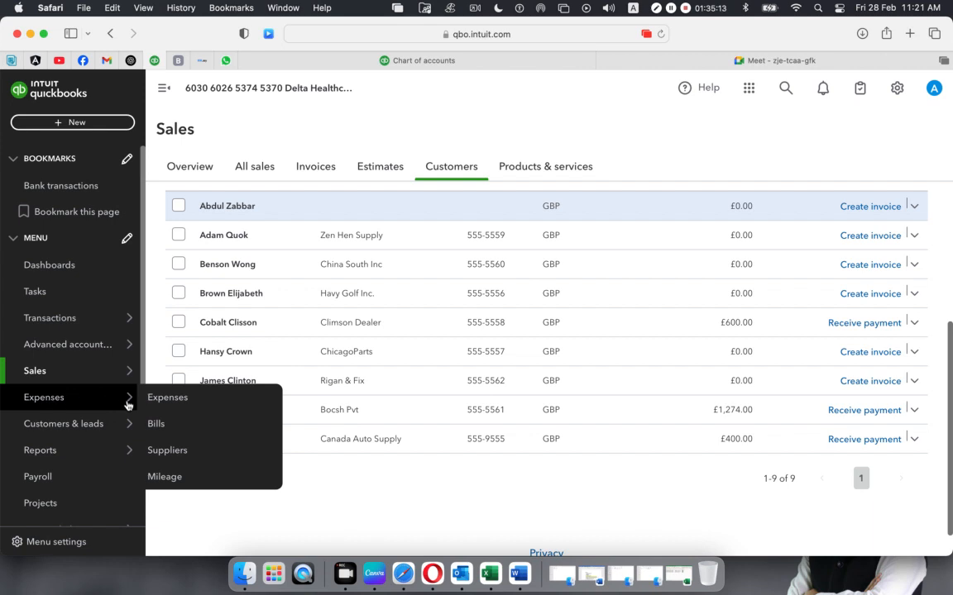
pyautogui.click(168, 450)
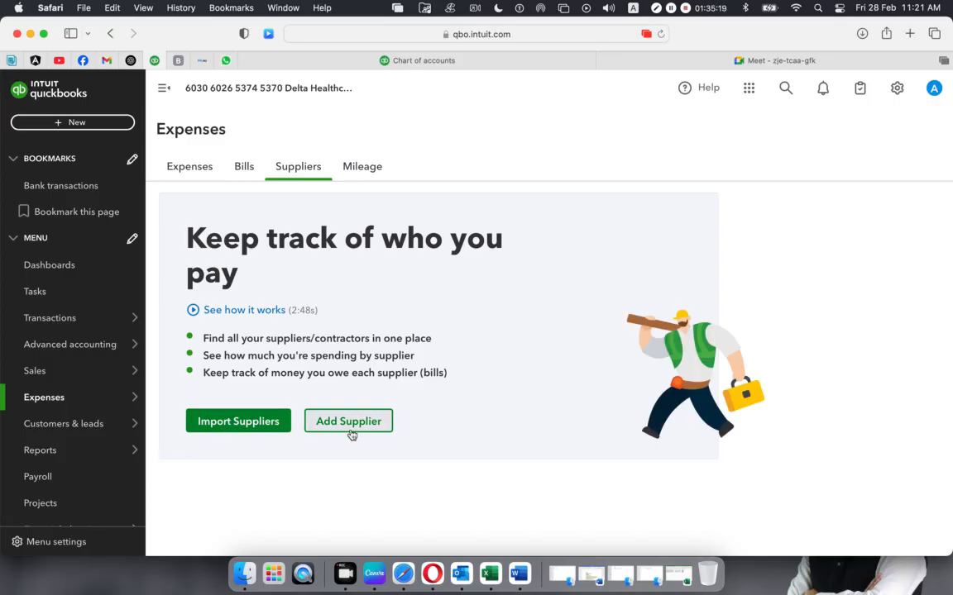
pyautogui.click(355, 431)
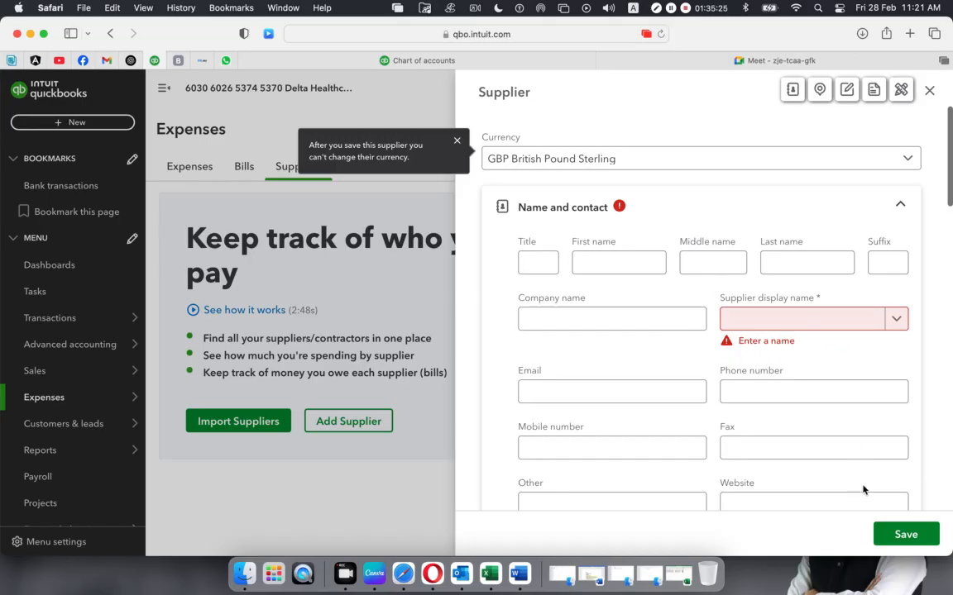
# Discard the supplier form, open Import suppliers, and locate Supplier-list.xlsx in the Assignment Doc folder
pyautogui.click(928, 90)
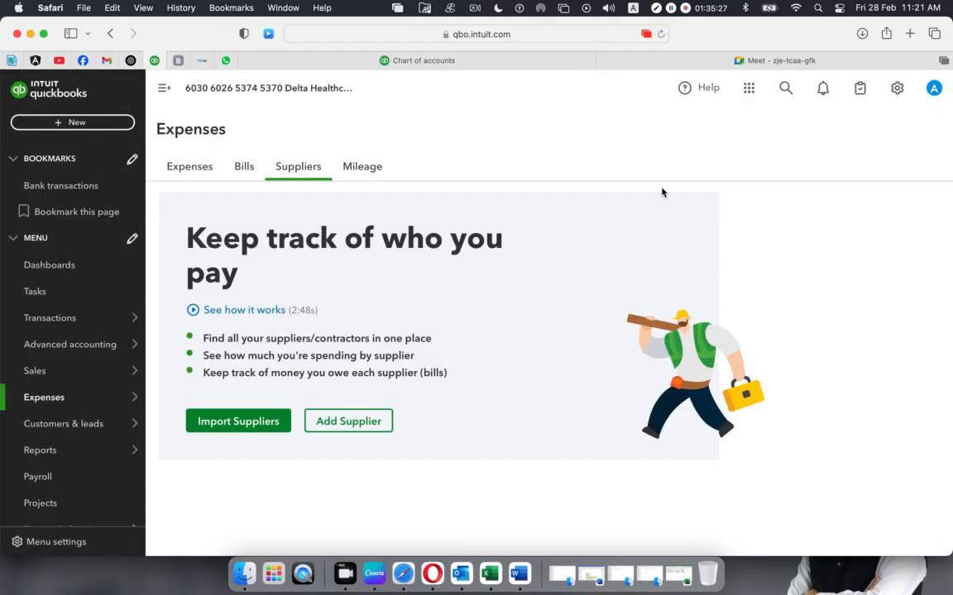
pyautogui.click(245, 427)
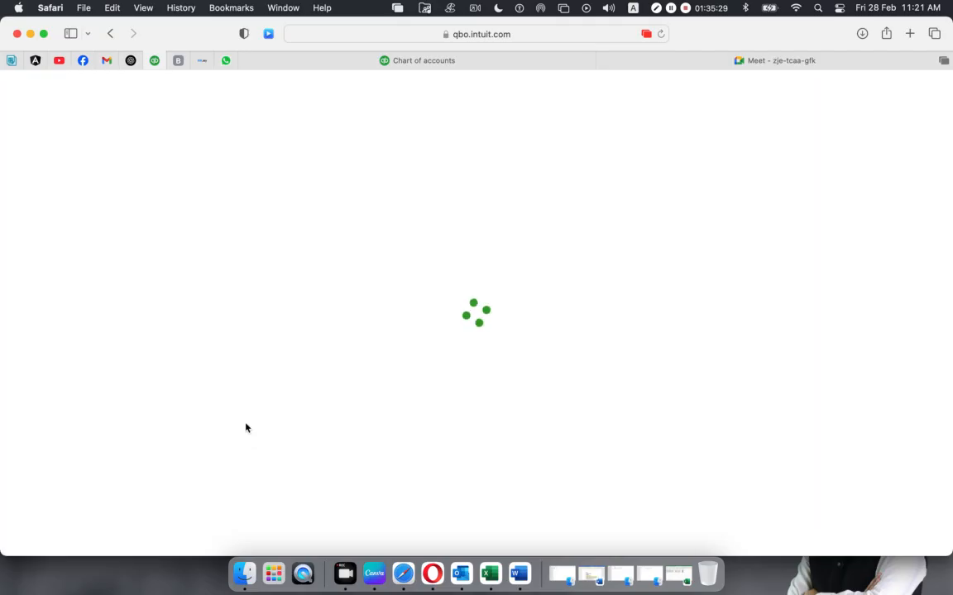
pyautogui.click(30, 34)
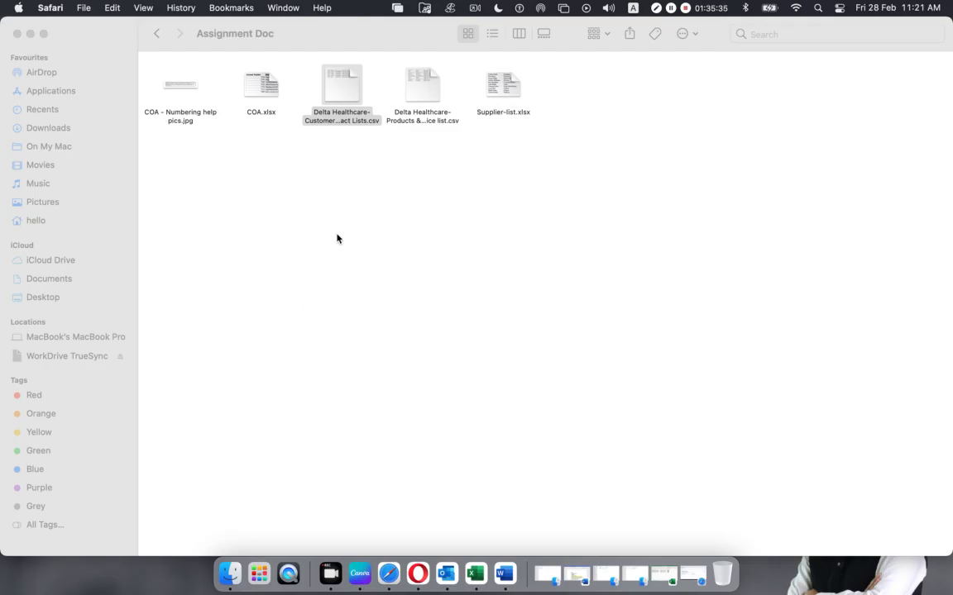
pyautogui.click(509, 82)
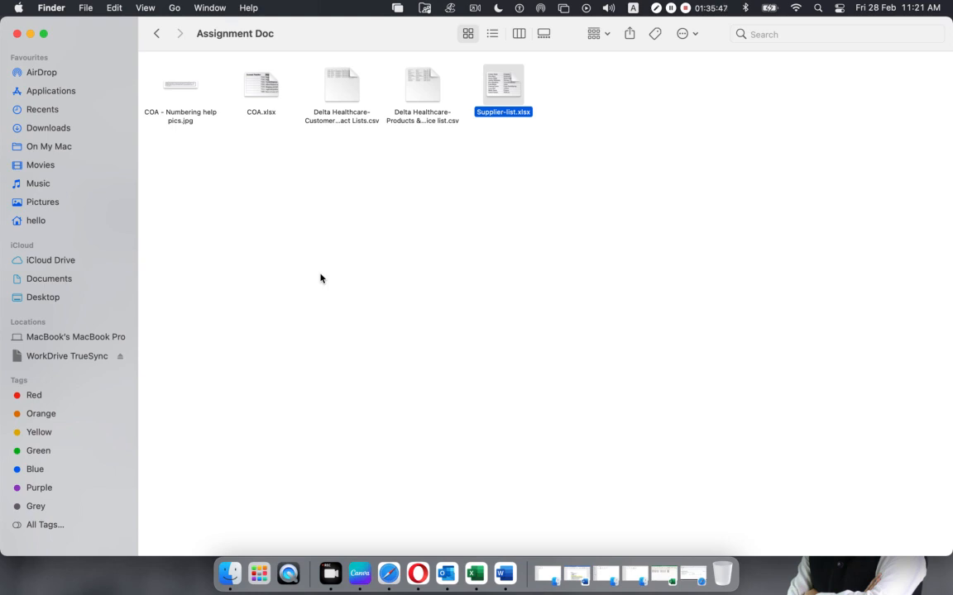
pyautogui.click(388, 570)
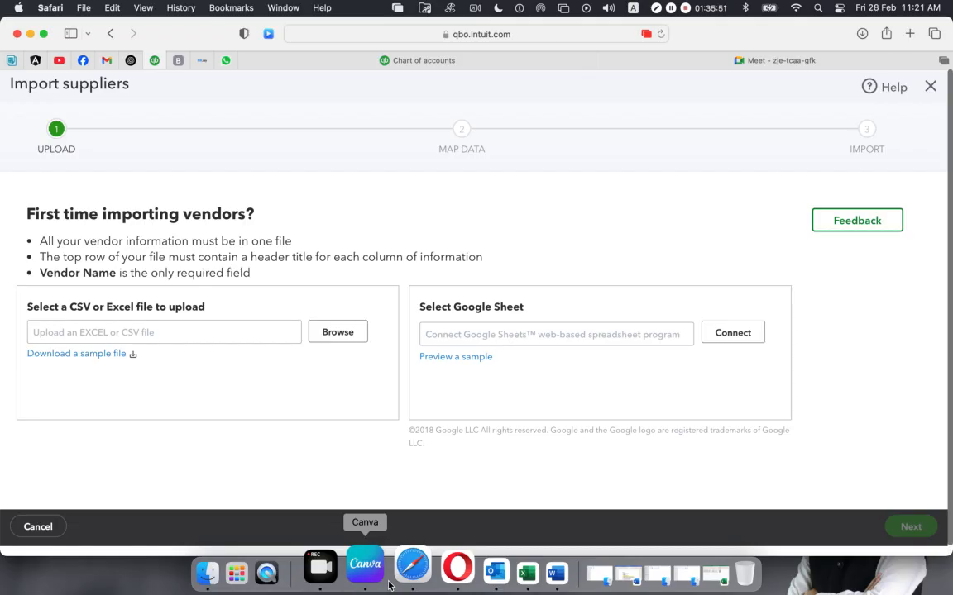
# Bring up the Google Meet call, dismiss the call-ending warning and review the 16-person People list
pyautogui.click(720, 63)
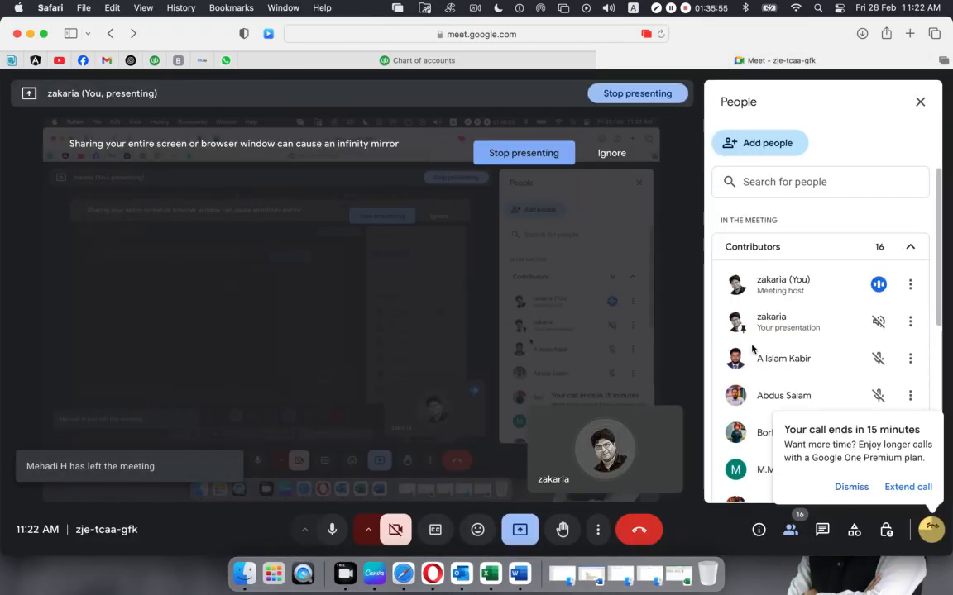
pyautogui.click(851, 488)
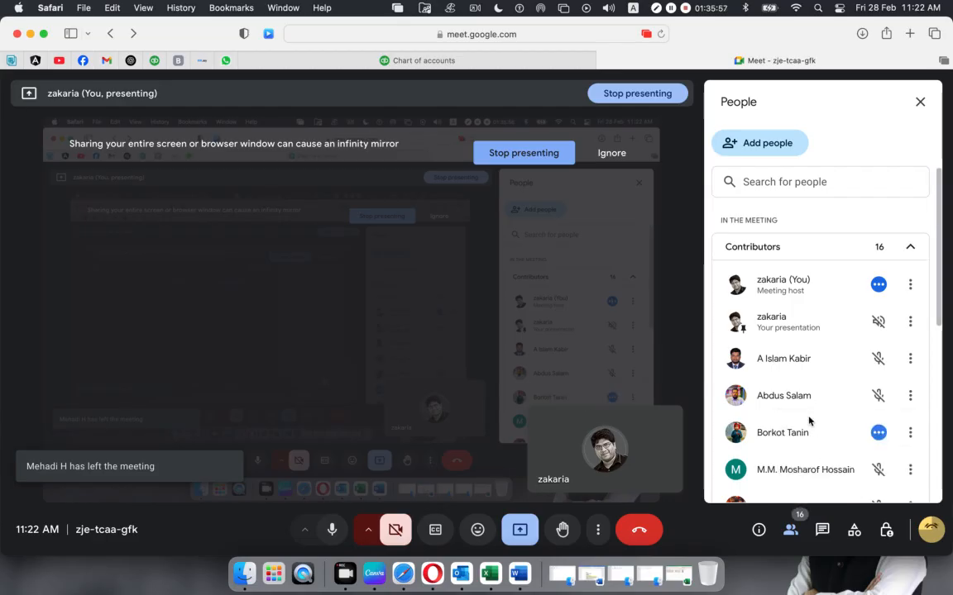
pyautogui.scroll(-10, 809, 421)
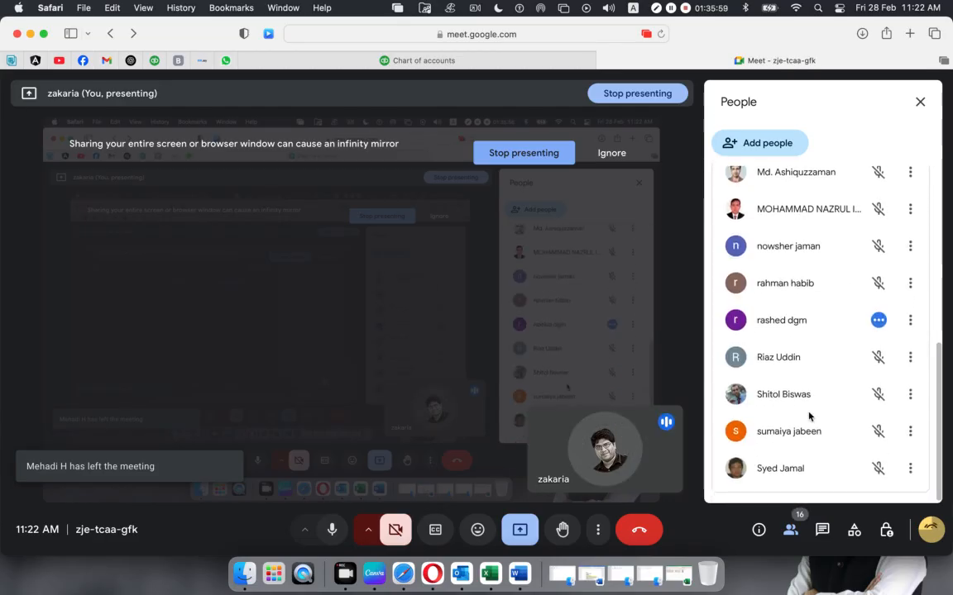
pyautogui.scroll(10, 809, 416)
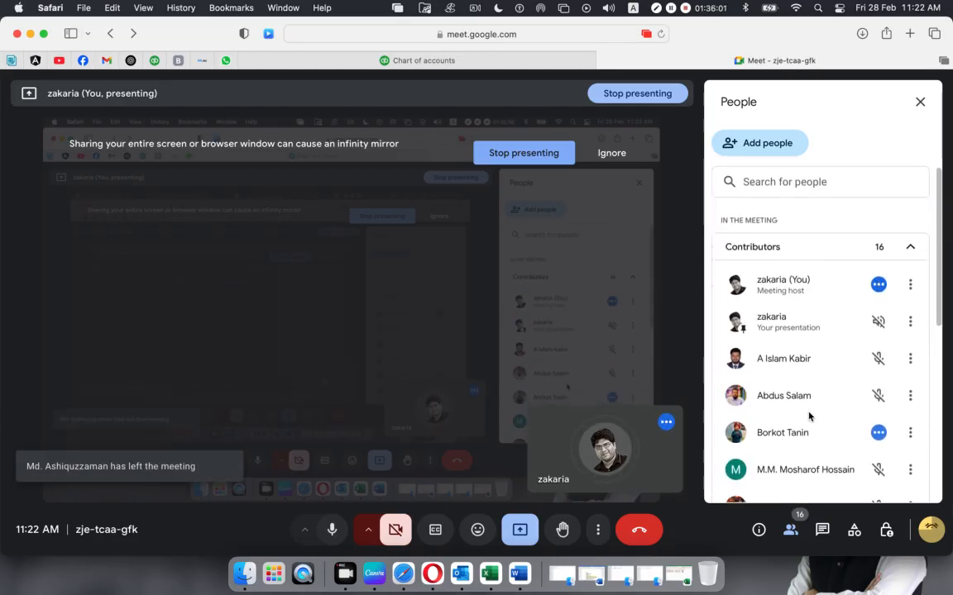
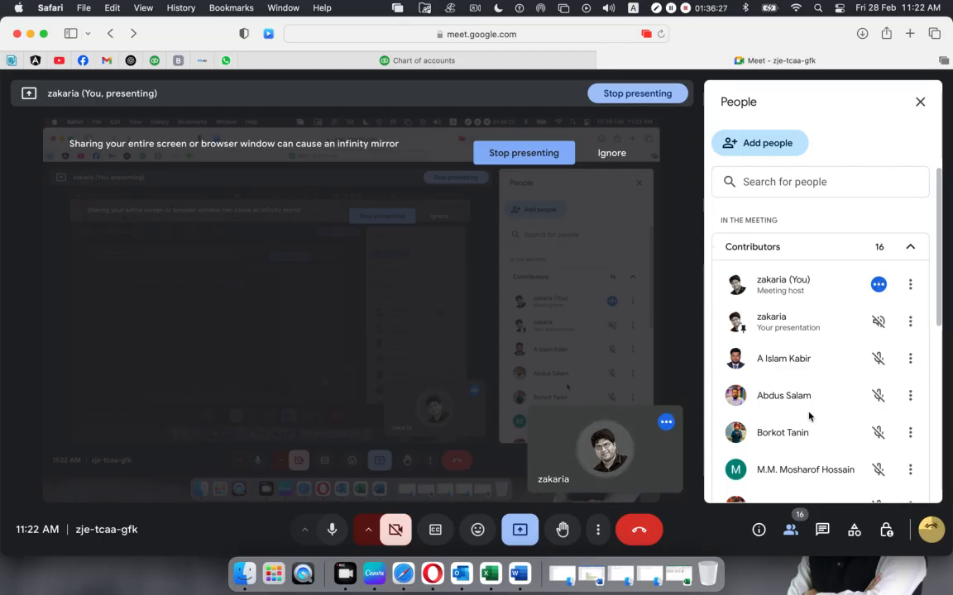
# Close the supplier import without uploading, leaving the empty Expenses Suppliers page
pyautogui.click(154, 60)
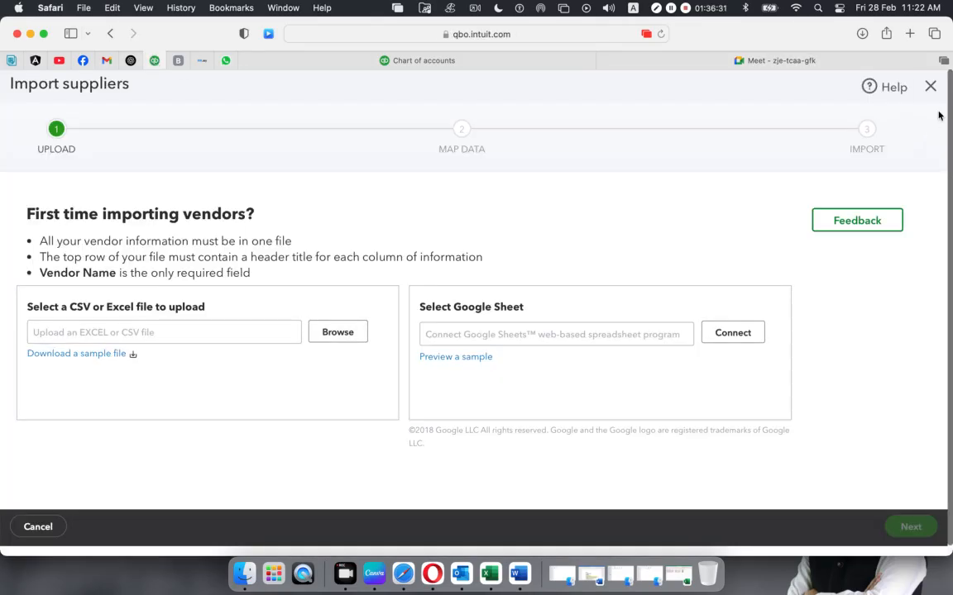
pyautogui.click(931, 87)
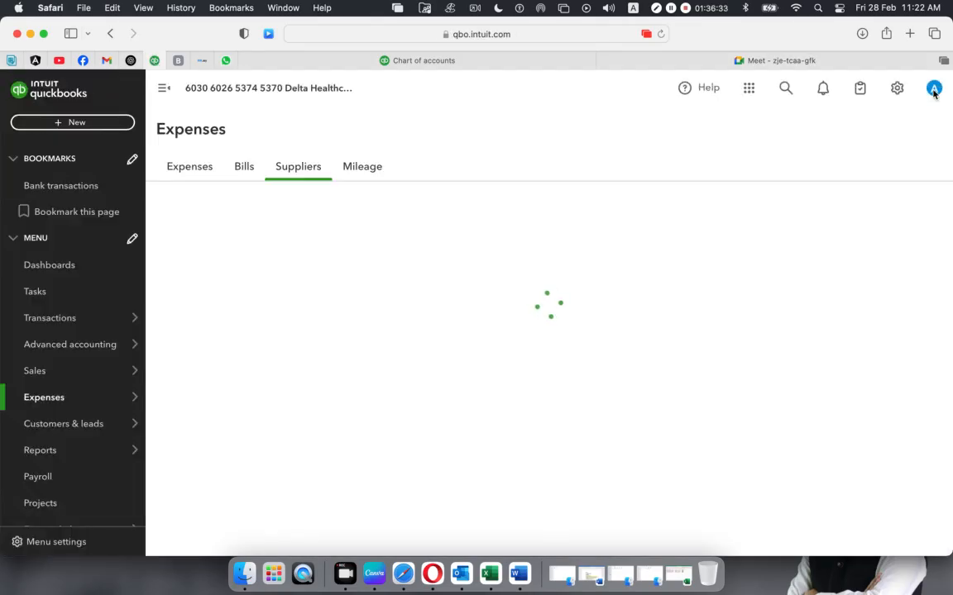
pyautogui.click(66, 123)
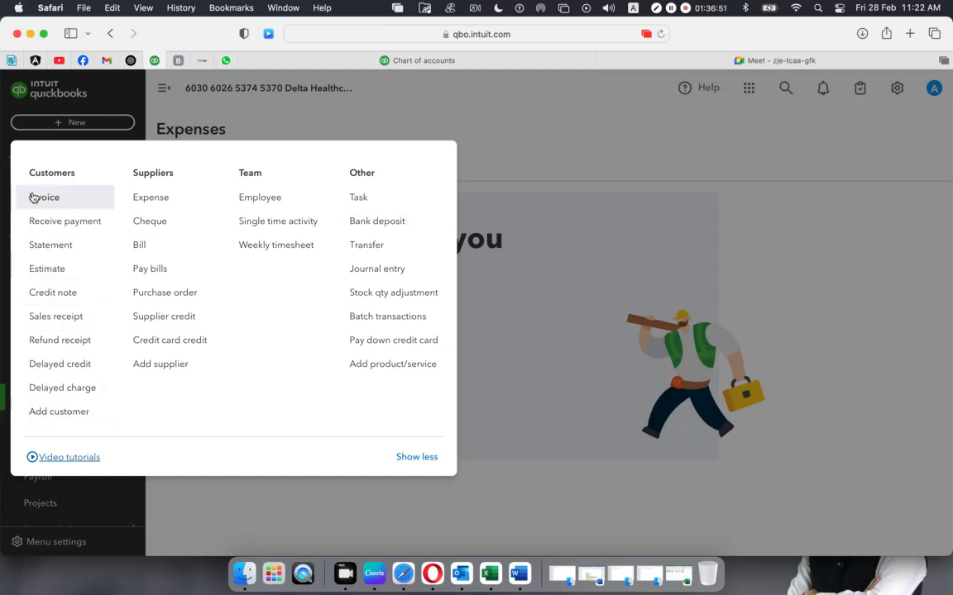
pyautogui.click(588, 100)
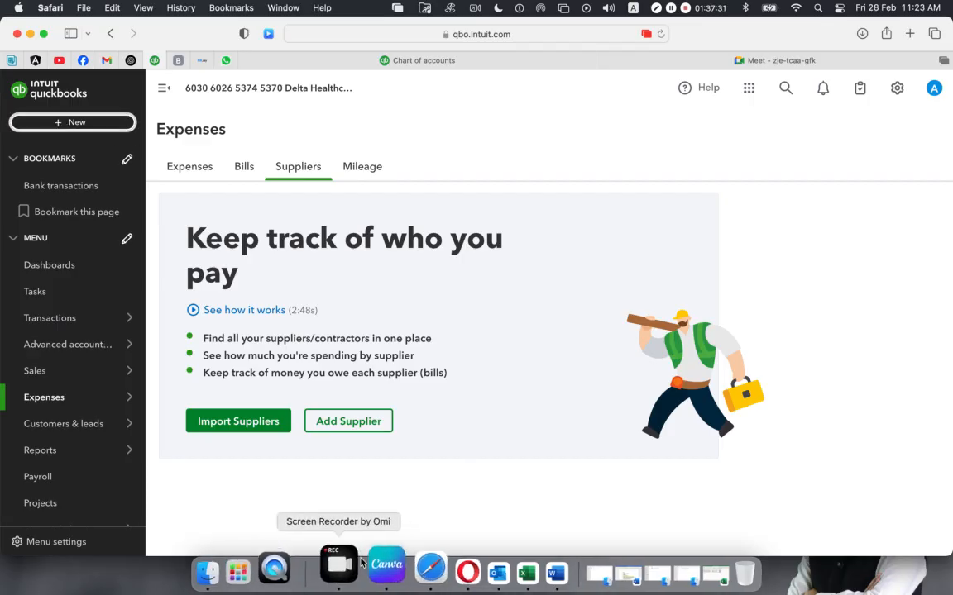
# Leave the Google Meet call to reach the 'You left the meeting' page
pyautogui.click(712, 65)
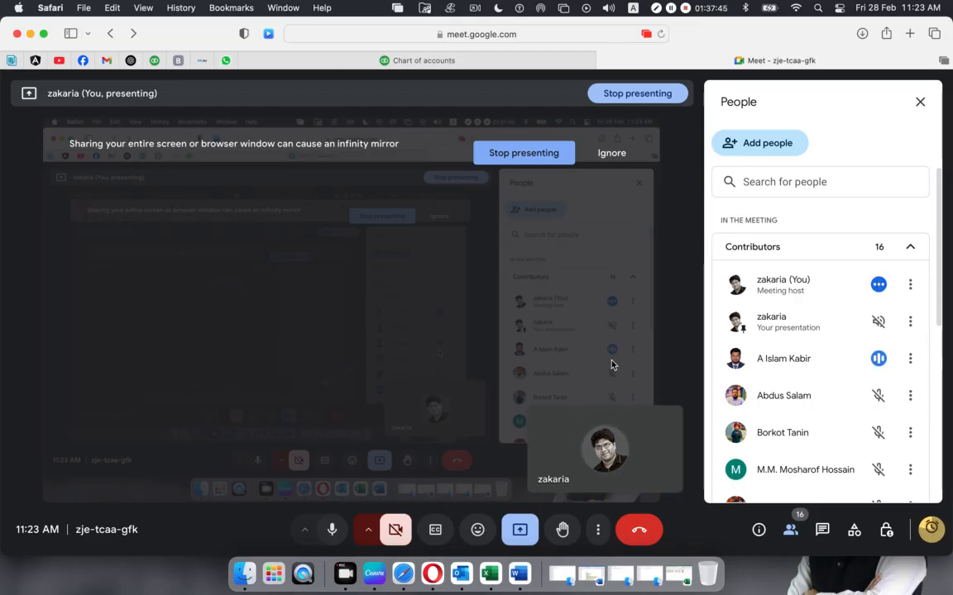
pyautogui.click(640, 538)
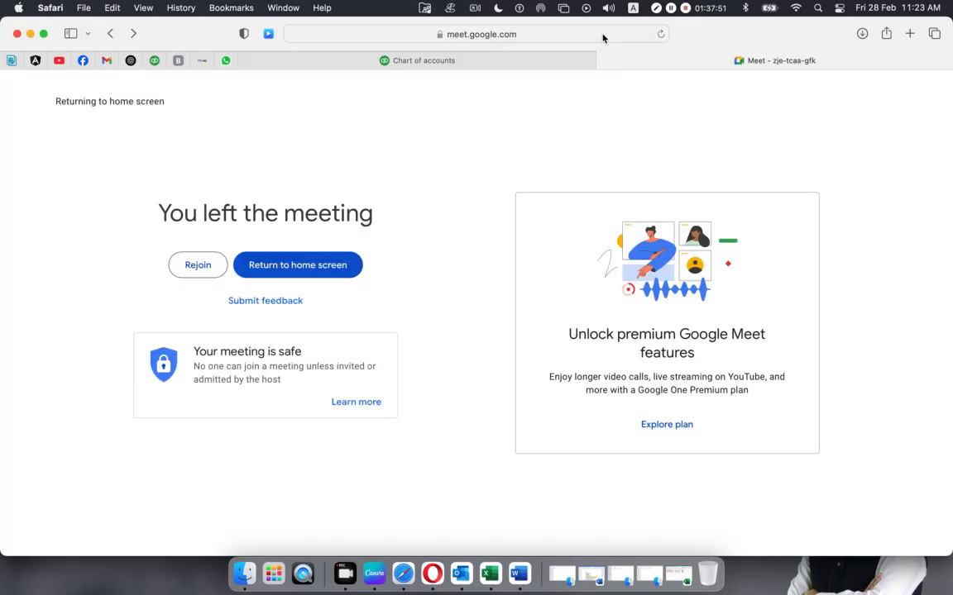